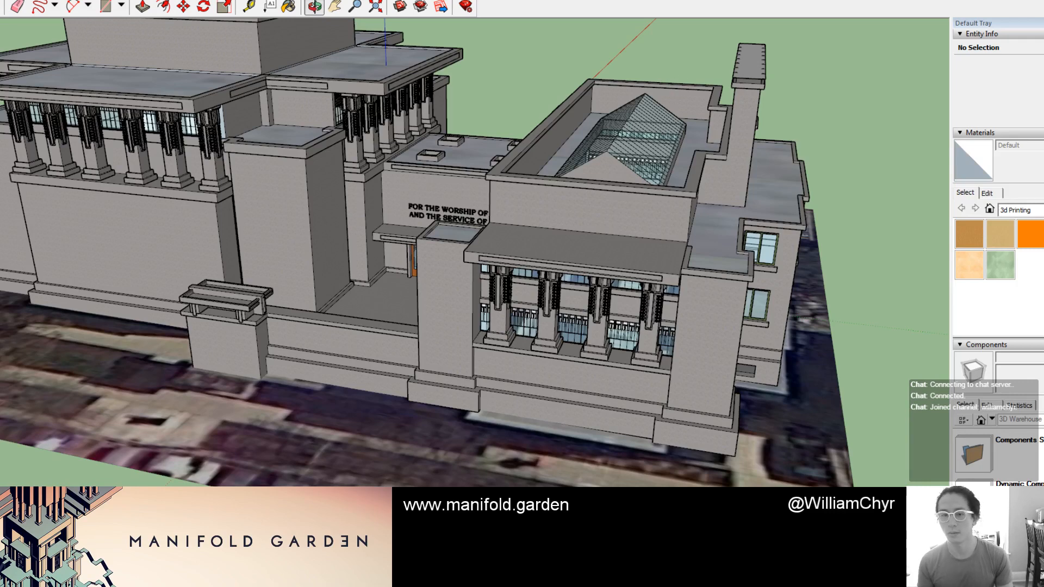
Step: Switch to Unity and open the World_034_CloudTower scene, saving the changes to the World_001 scene
left_click(1040, 1)
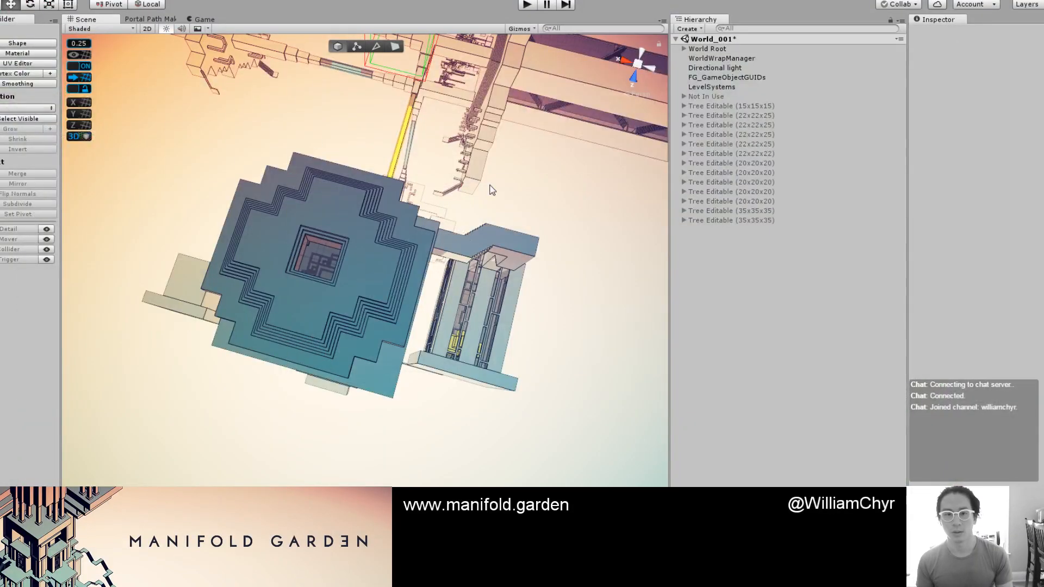
left_click(492, 191)
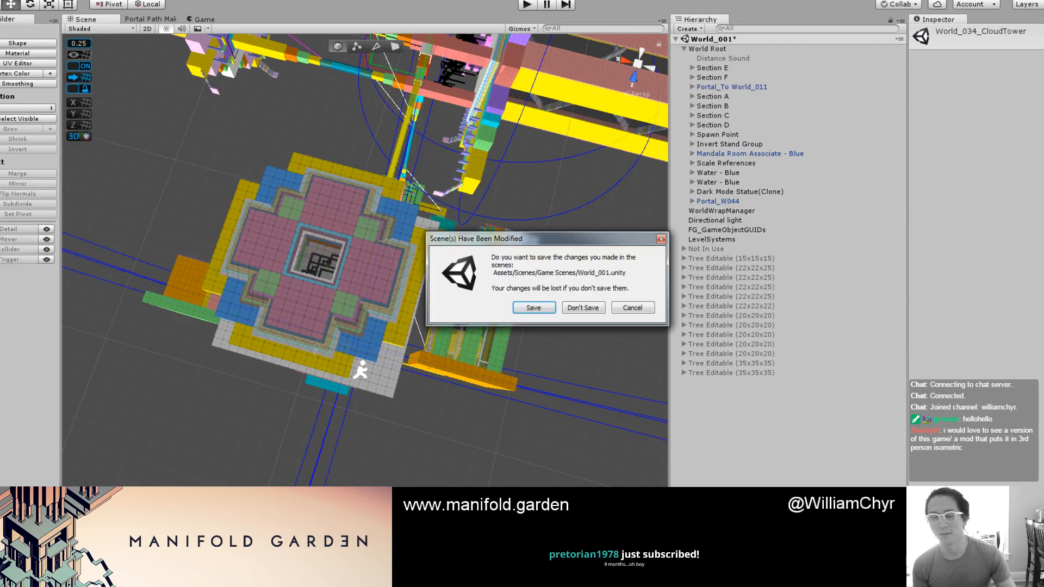
left_click(530, 309)
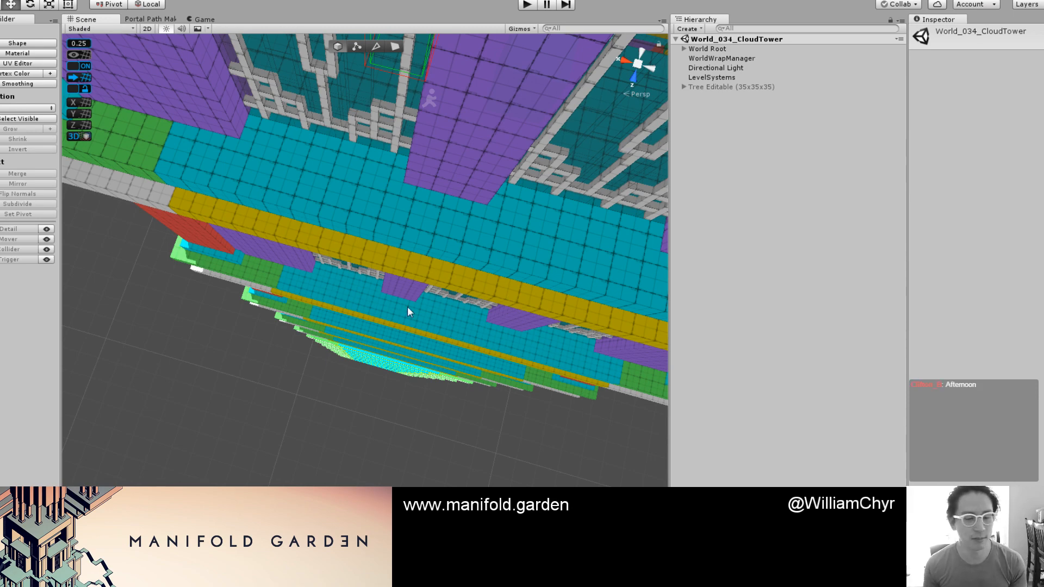
Step: Examine the stacked tower's exterior, alternating between the colour-coded and the rendered display
left_click(330, 406)
scroll(330, 406, "down", 5)
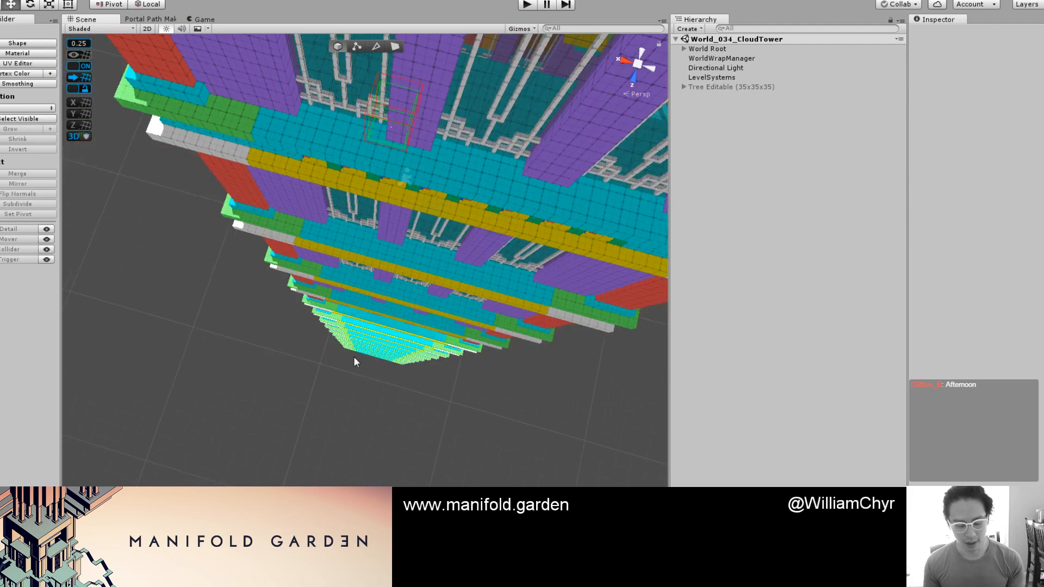
key("F1")
scroll(559, 179, "down", 5)
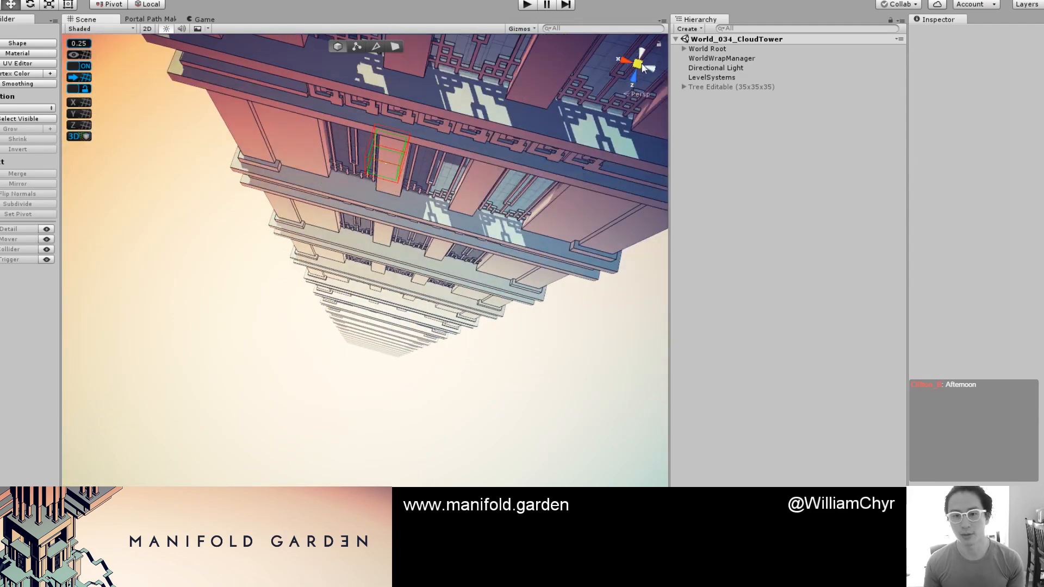
left_click(641, 64)
key("F1")
scroll(507, 138, "up", 5)
key("F1")
scroll(530, 113, "up", 5)
Step: Examine the tower's interior floors and shaft in both the colour-coded and the rendered display
mouse_move(531, 113)
left_mouse_down("alt")
mouse_move(469, 173)
mouse_move(400, 150)
mouse_move(466, 156)
mouse_move(489, 205)
mouse_move(519, 169)
mouse_move(406, 7)
mouse_move(414, 43)
mouse_move(396, 63)
mouse_move(347, 93)
mouse_move(324, 79)
left_mouse_up("alt")
key("F1")
scroll(410, 157, "up", 8)
middle_click_drag(518, 339, 154, 256)
left_click(637, 65)
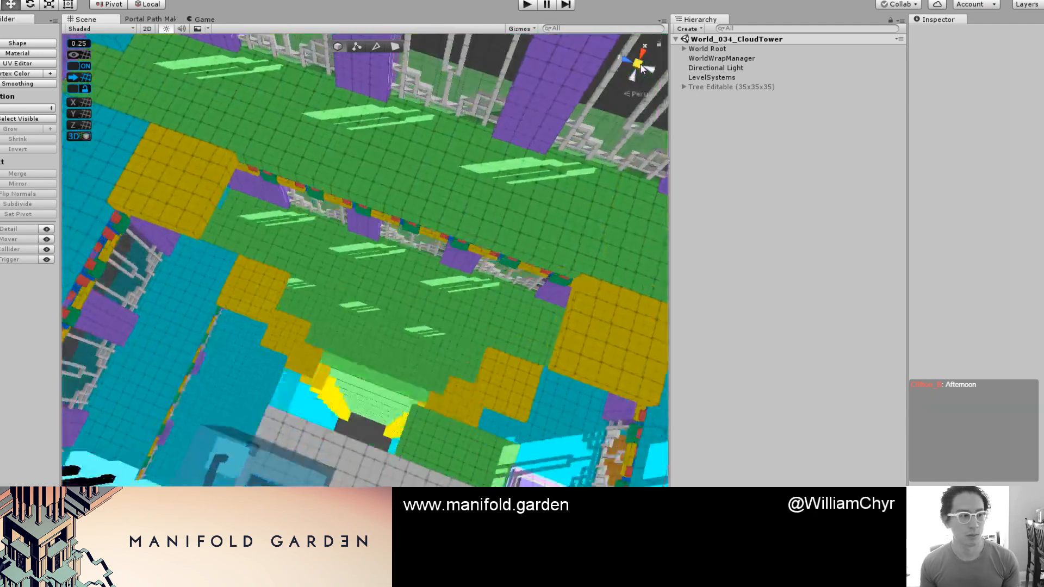
key("F1")
mouse_move(418, 353)
left_mouse_down("alt")
mouse_move(466, 210)
mouse_move(413, 261)
mouse_move(453, 233)
mouse_move(283, 186)
left_mouse_up("alt")
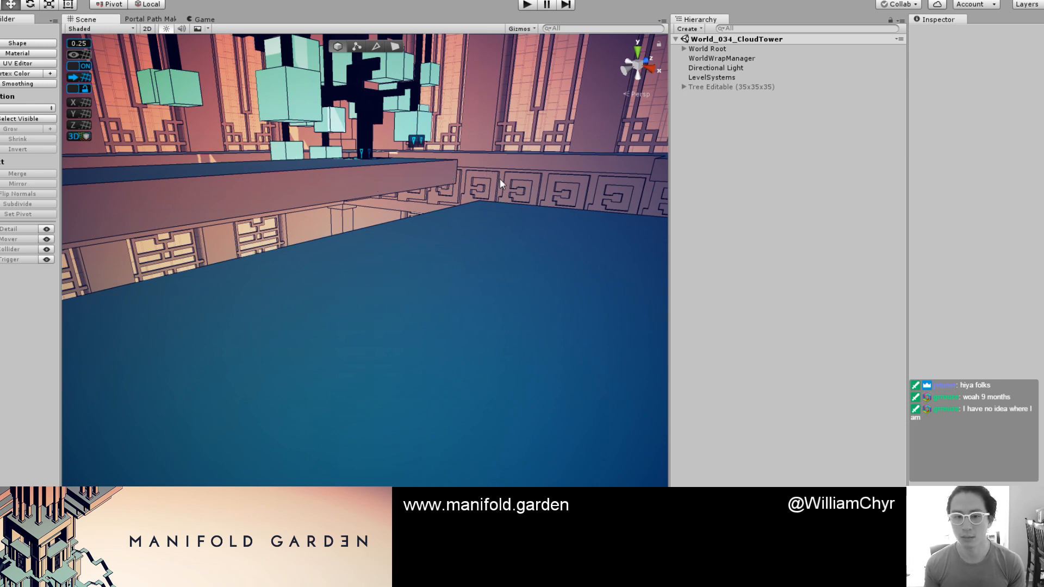
Step: Widen the scene view and inspect the interior corner with its spiral frieze blocks and windows
left_click_drag(669, 194, 833, 208)
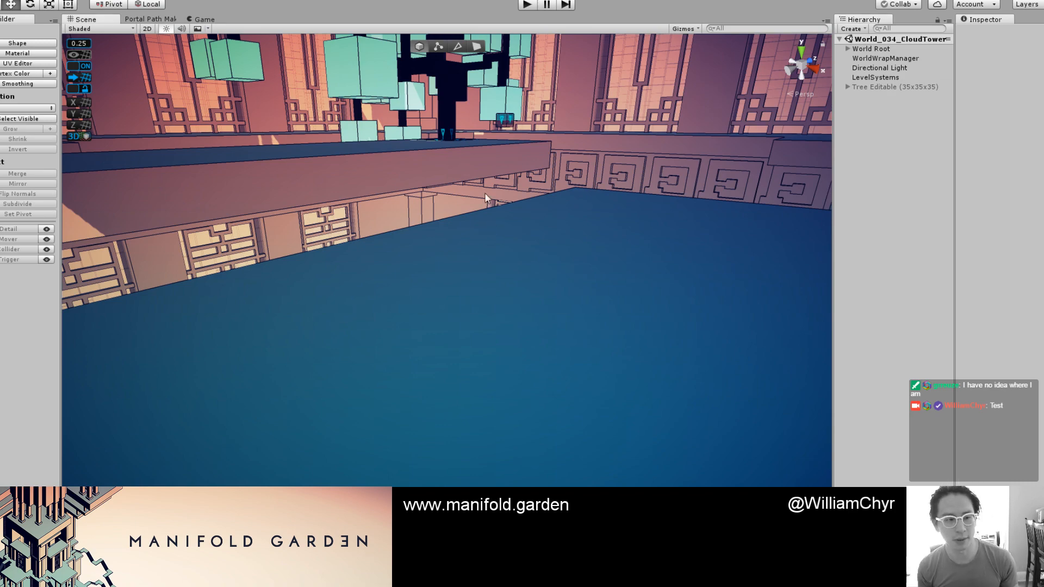
scroll(487, 192, "down", 8)
scroll(525, 216, "up", 3)
left_click_drag(527, 216, 448, 348, "alt")
scroll(447, 348, "down", 3)
scroll(435, 345, "up", 1)
scroll(435, 345, "up", 3)
middle_click_drag(366, 384, 489, 261)
left_click_drag(489, 261, 510, 334, "alt")
scroll(487, 239, "down", 2)
left_click_drag(488, 242, 406, 288, "alt")
left_click(184, 17)
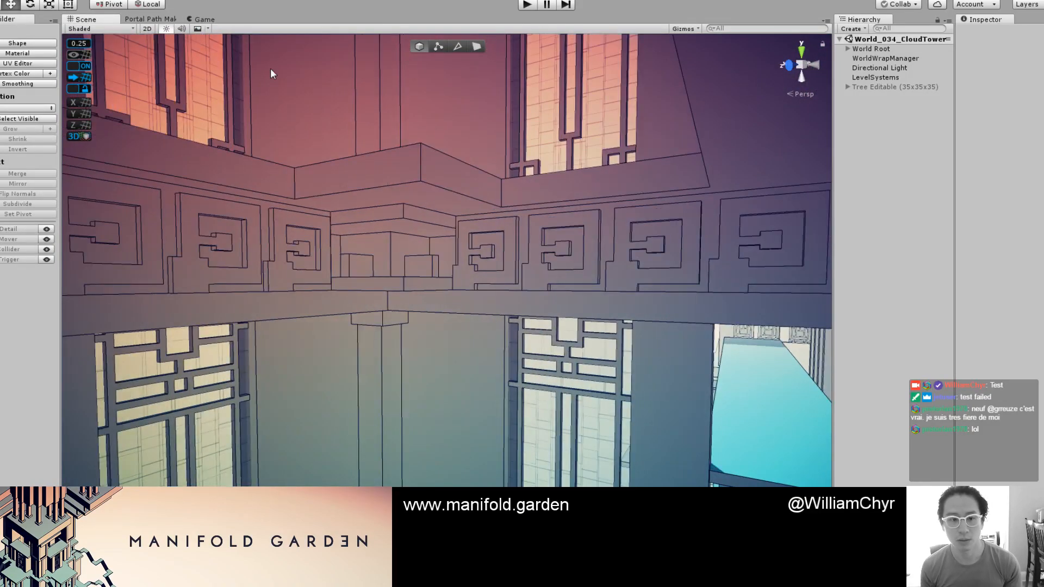
scroll(365, 167, "up", 3)
scroll(368, 168, "down", 2)
left_click_drag(405, 191, 415, 145, "alt")
Step: Select Floor Ring (11) under Tower B and frame it in the scene
left_click(415, 144)
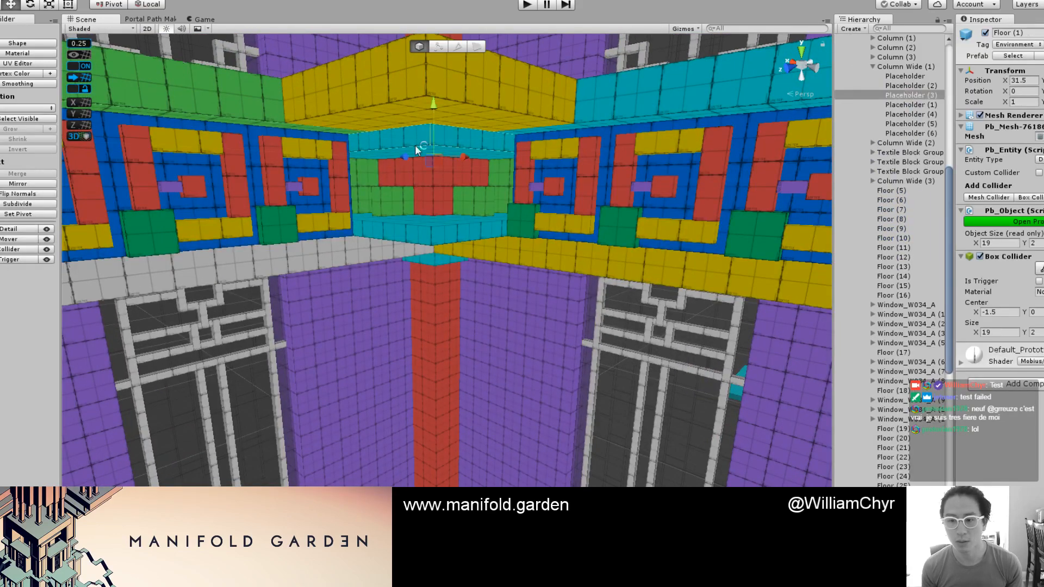
scroll(424, 143, "up", 2)
scroll(699, 266, "down", 4)
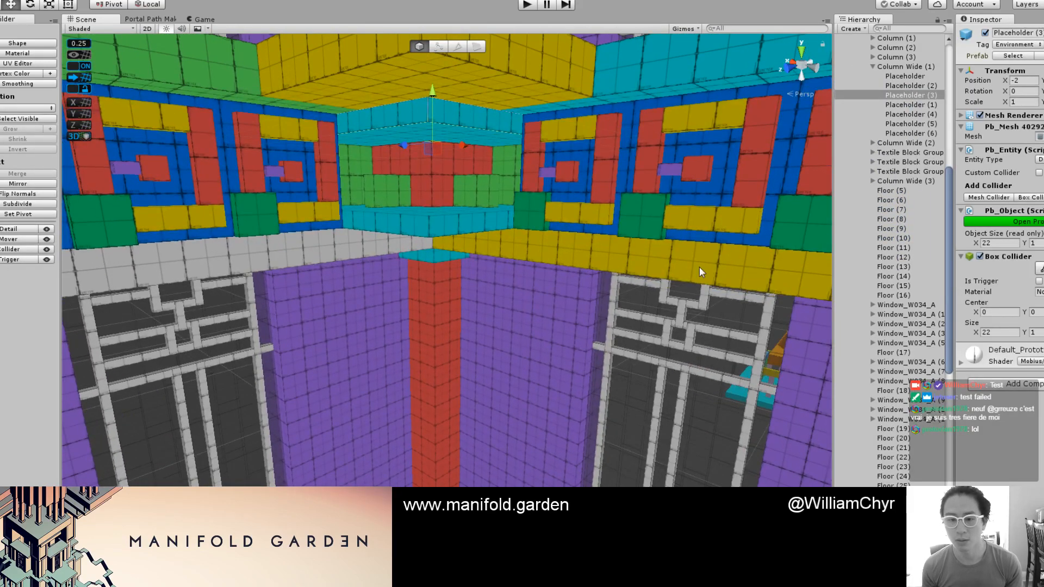
scroll(924, 201, "up", 10)
double_click(900, 245)
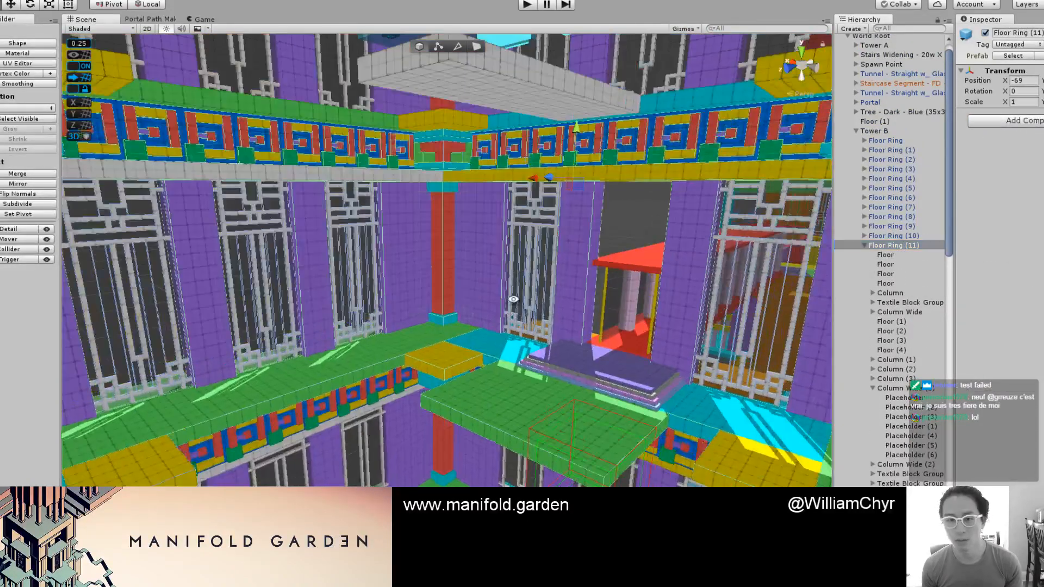
Step: Inspect the tunnel doorway of the floor ring, then switch to an isometric view and examine the tower's outer walls
right_click_drag(499, 244, 500, 245)
left_click_drag(500, 244, 622, 251, "alt")
scroll(500, 296, "up", 2)
scroll(498, 340, "up", 3)
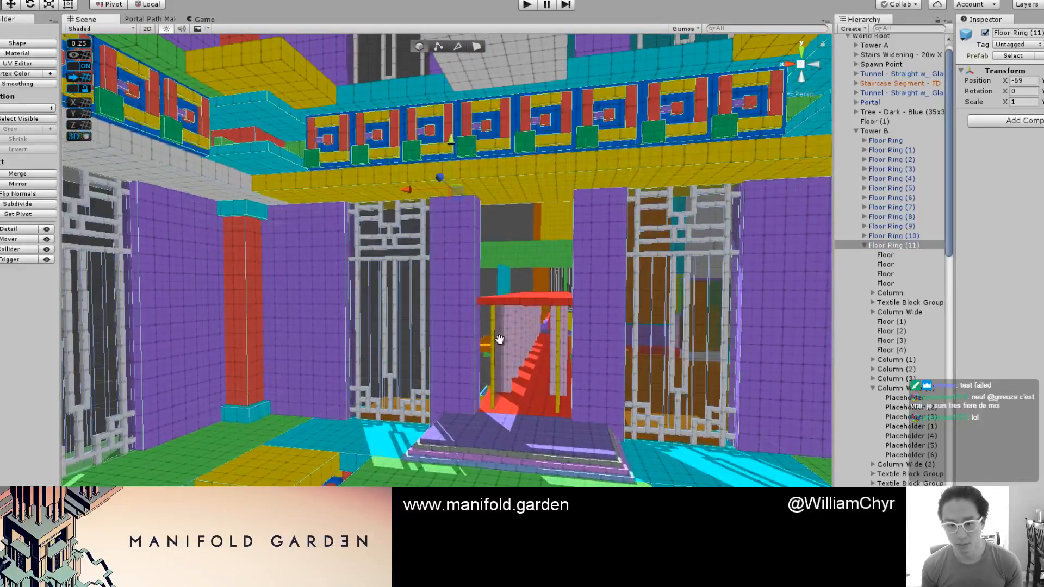
middle_click_drag(519, 382, 445, 292)
scroll(445, 294, "up", 2)
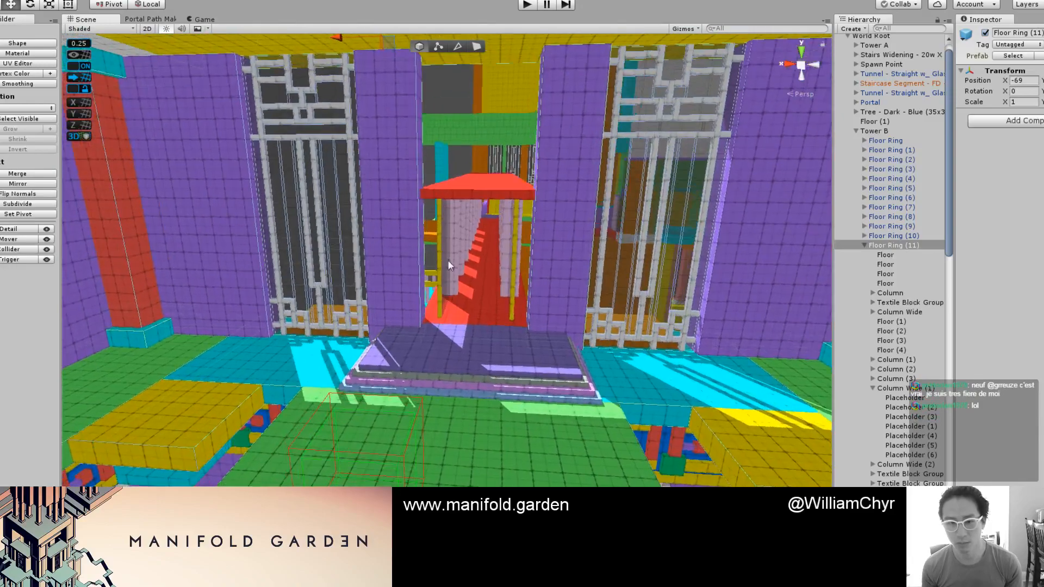
left_click(801, 70)
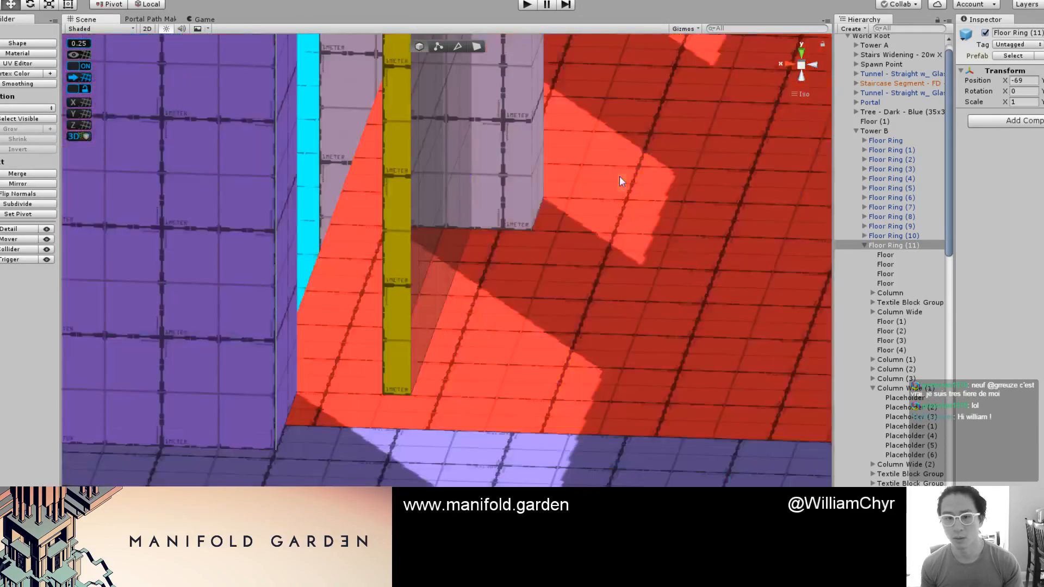
left_click_drag(543, 172, 679, 319, "alt")
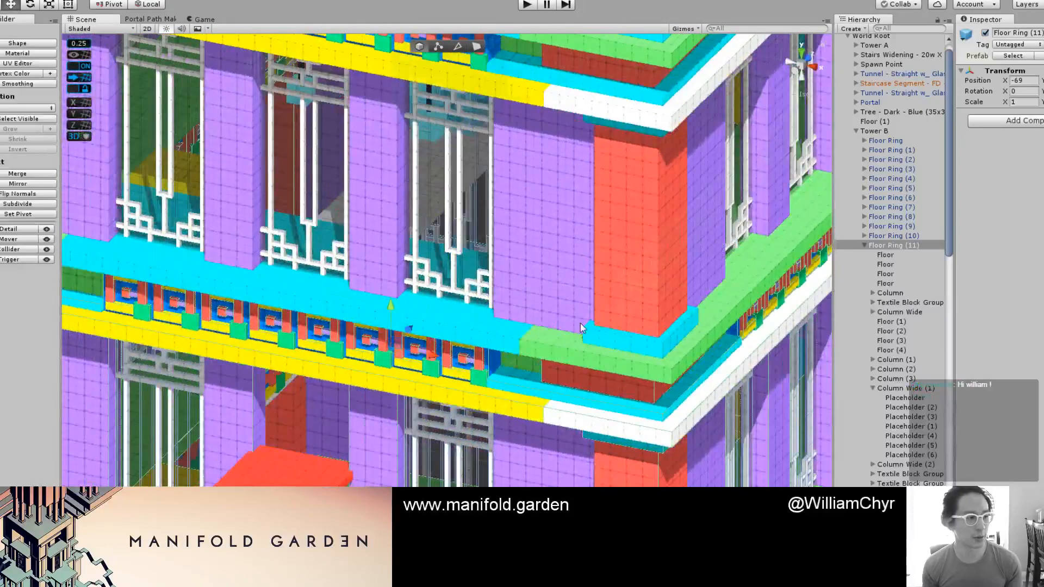
scroll(538, 308, "down", 7)
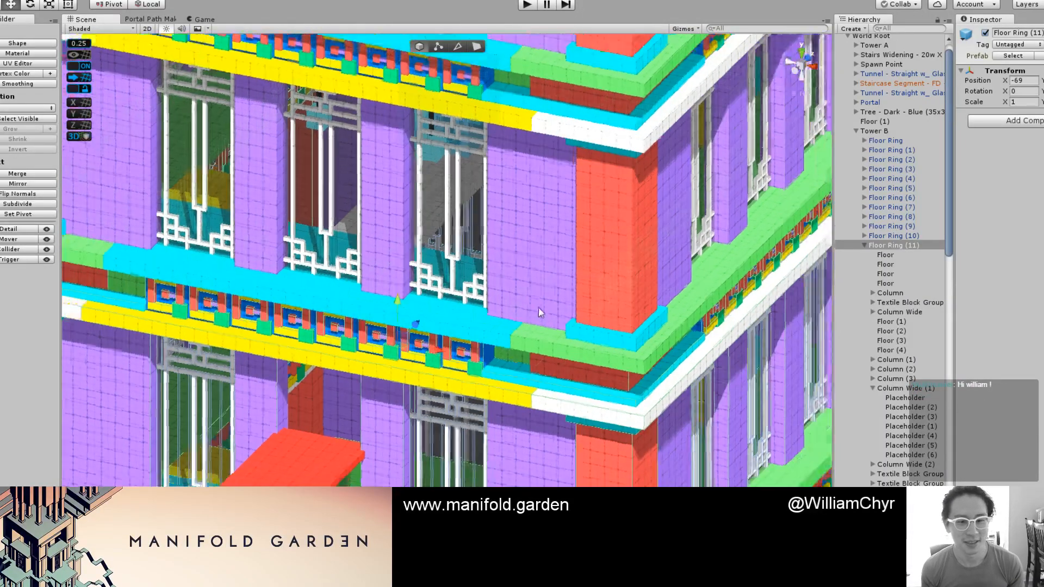
left_click_drag(535, 310, 391, 365, "alt")
middle_click_drag(391, 366, 467, 341)
scroll(468, 341, "up", 7)
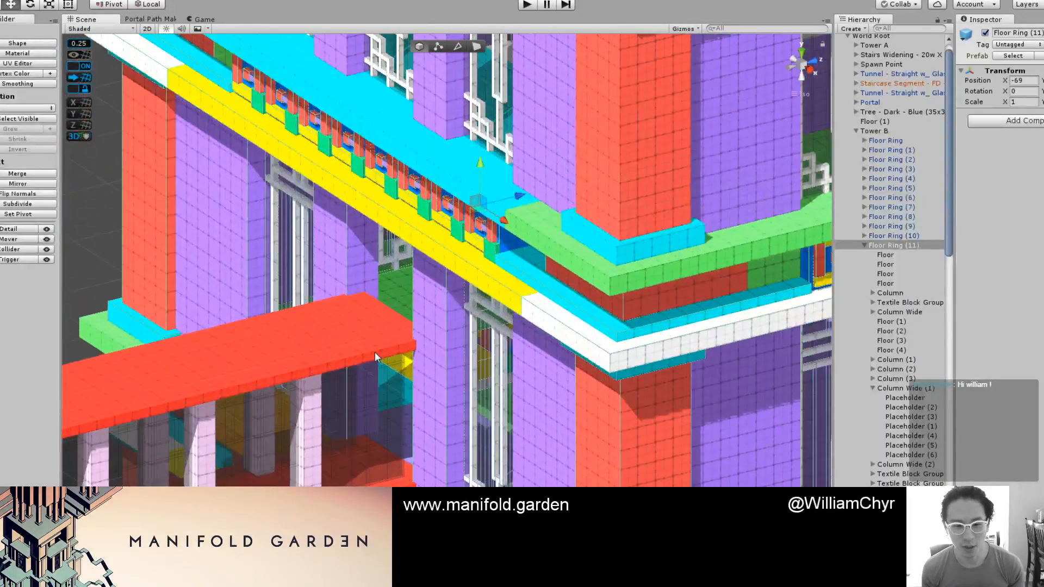
Step: Duplicate the purple wall column beside the tunnel entrance and place the copy in front, standing on the red tunnel roof
left_click(374, 351)
key("f")
left_click_drag(502, 281, 514, 317, "alt")
left_click(508, 228)
left_click(515, 317)
left_click_drag(626, 340, 356, 203)
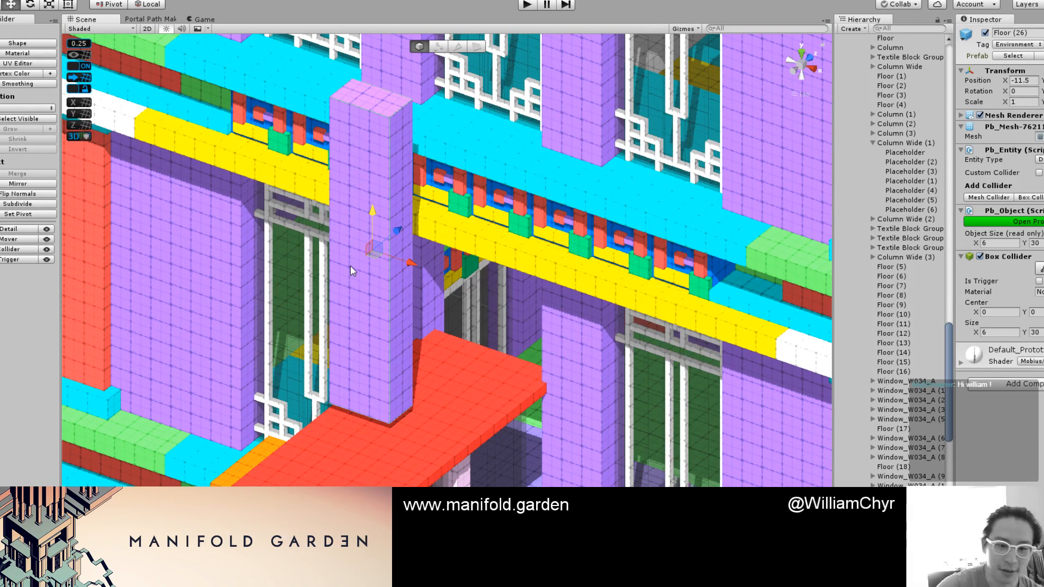
Step: Lower the top face of the copied column to make it 10 units high
scroll(437, 181, "up", 2)
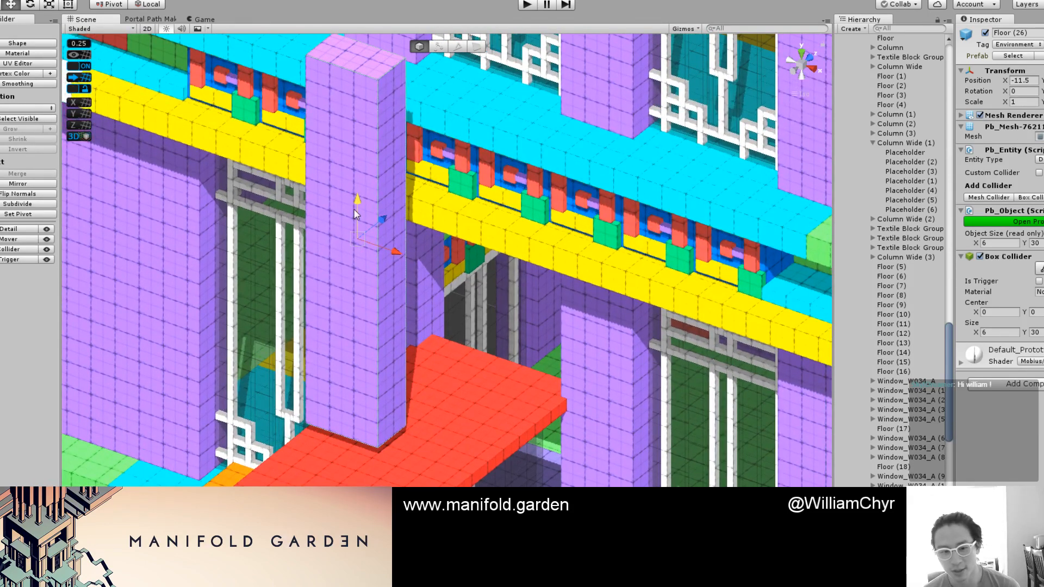
left_click_drag(353, 216, 527, 262)
scroll(353, 219, "down", 2)
key("g")
left_click(661, 155)
left_click_drag(661, 155, 523, 168, "alt")
left_click_drag(436, 148, 439, 318)
Step: Reduce the depth of the shortened column to turn it into a thin upright panel
scroll(434, 404, "up", 2)
key("g")
left_click(434, 405)
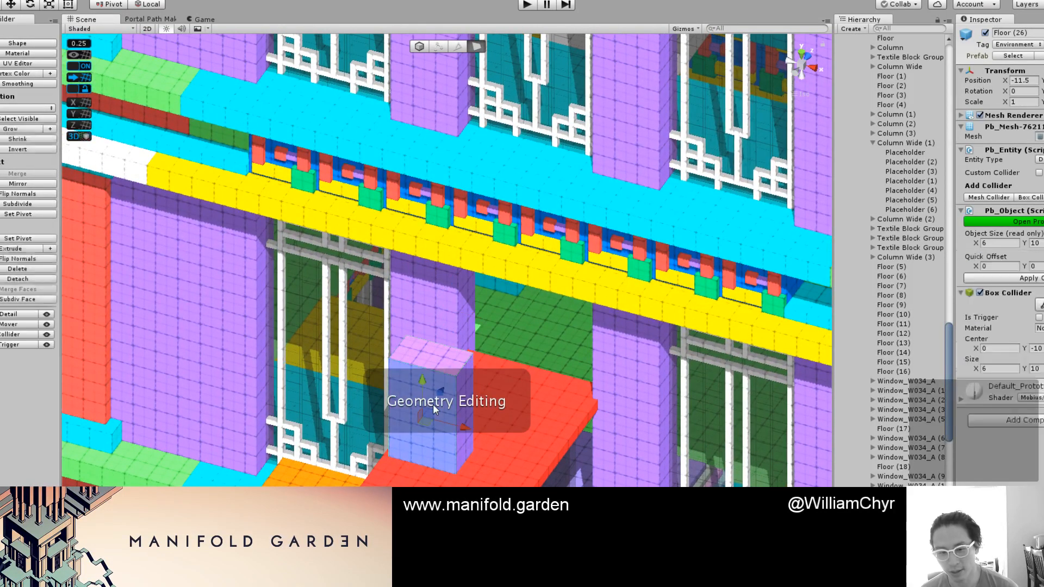
scroll(433, 405, "up", 3)
left_click_drag(443, 411, 461, 393)
scroll(461, 389, "up", 3)
Step: Colour the thin panel green
key("g")
key("g")
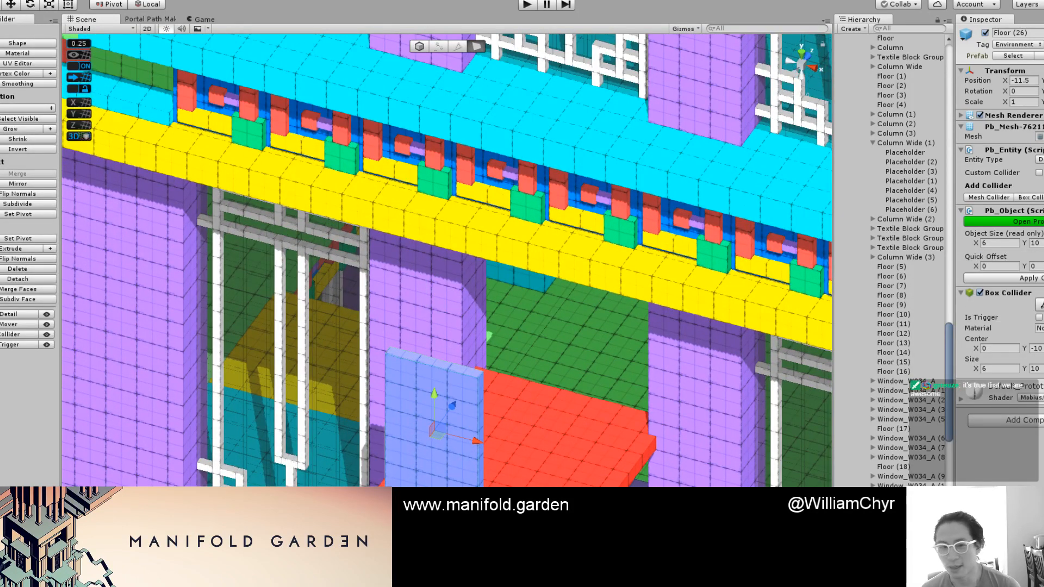
left_click(17, 76)
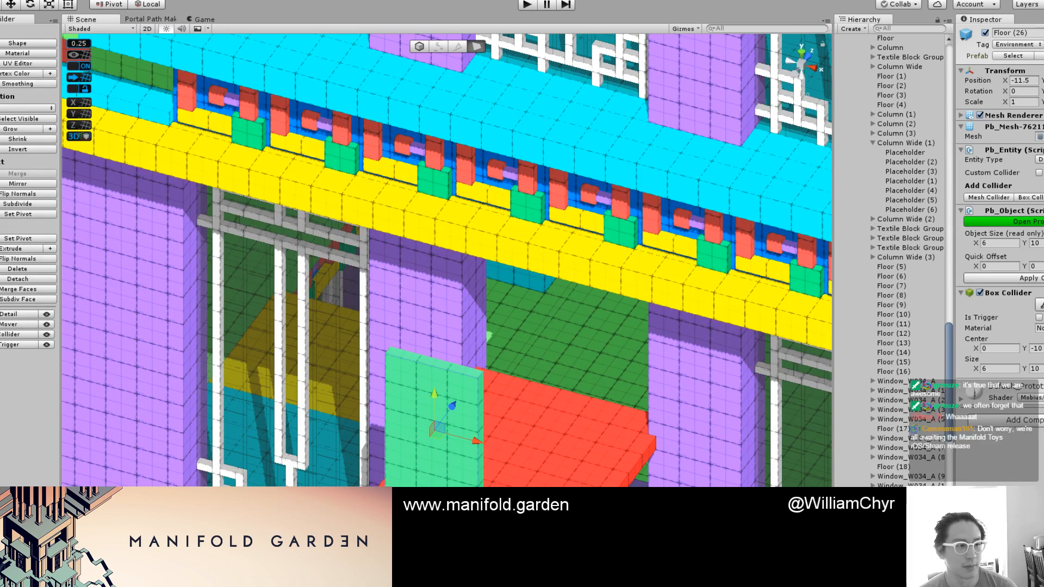
Step: Switch to the web browser and open the Steam Blog post about closing Greenlight from the copied address
left_click(47, 478)
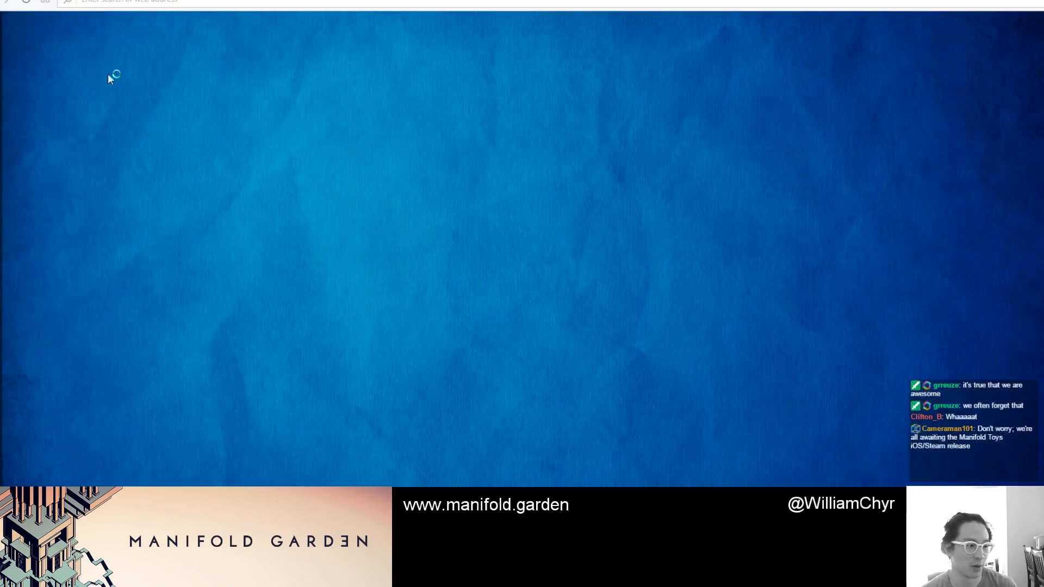
left_click(140, 1)
key("ctrl+v")
key("Return")
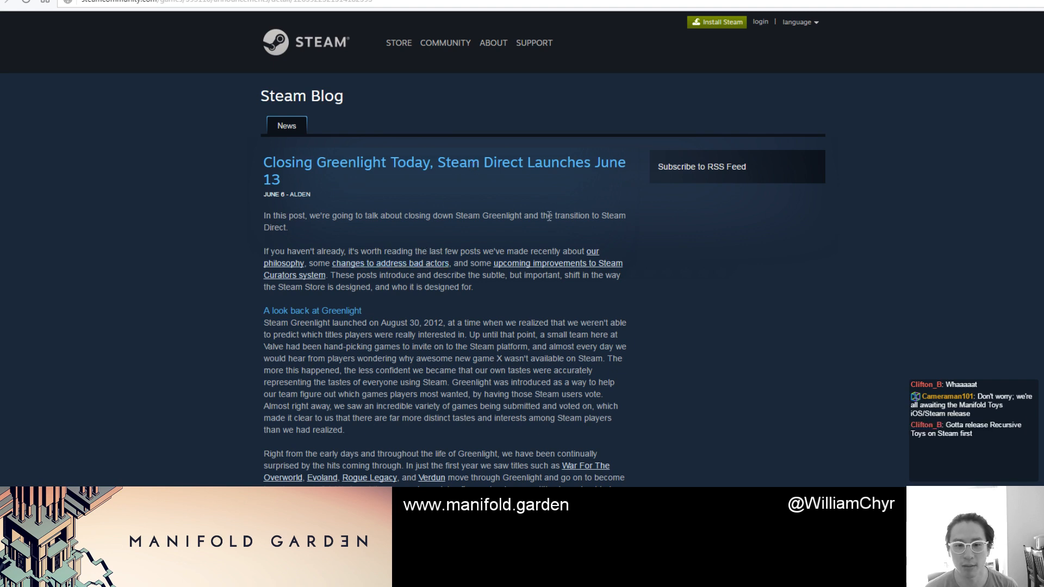
Step: Read the Greenlight and Steam Direct announcement down to its comments, then switch back to Unity
scroll(548, 212, "down", 2)
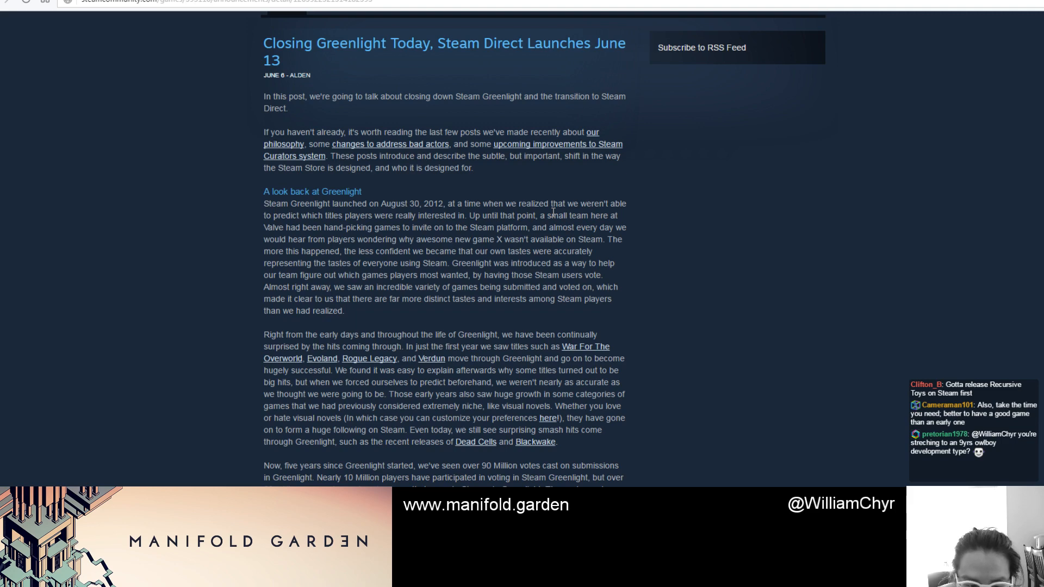
scroll(592, 332, "down", 3)
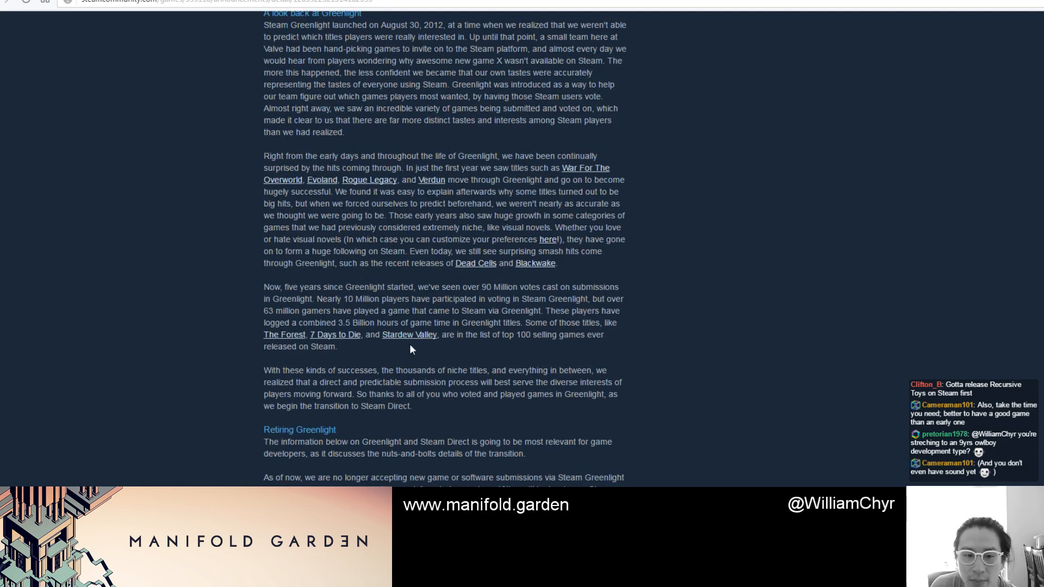
scroll(411, 349, "down", 8)
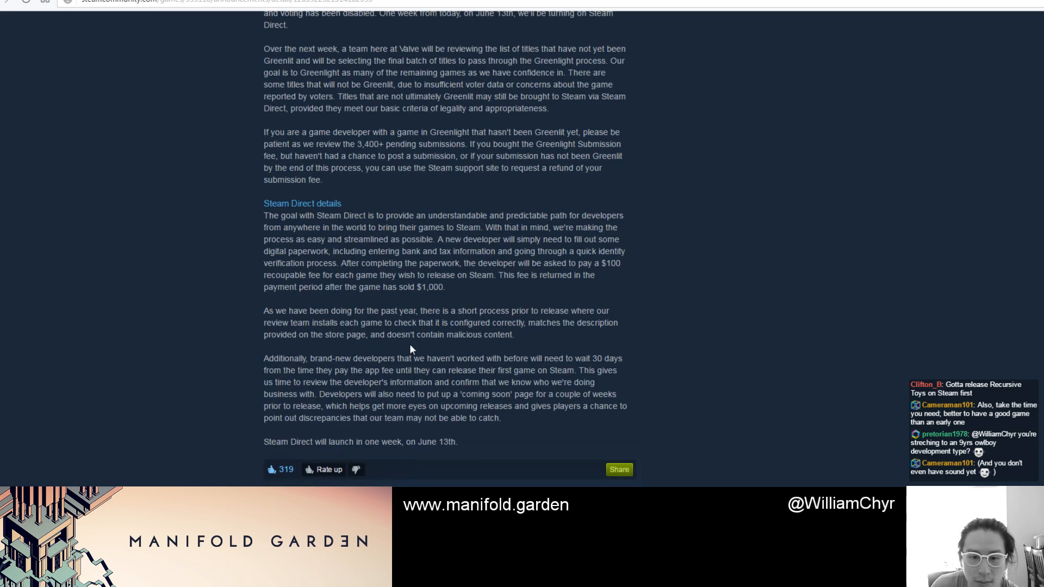
scroll(410, 349, "down", 2)
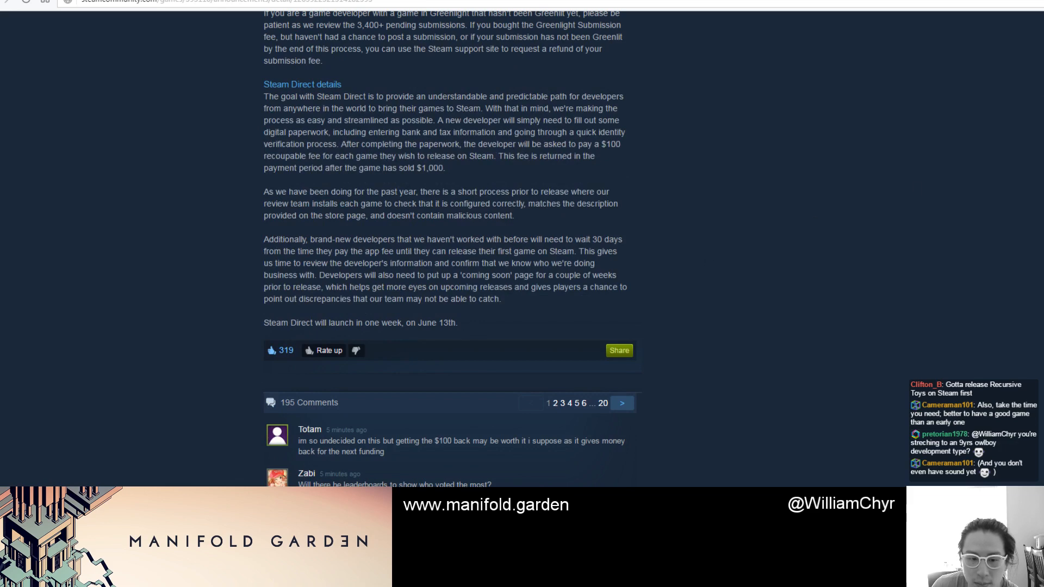
key("alt+Tab")
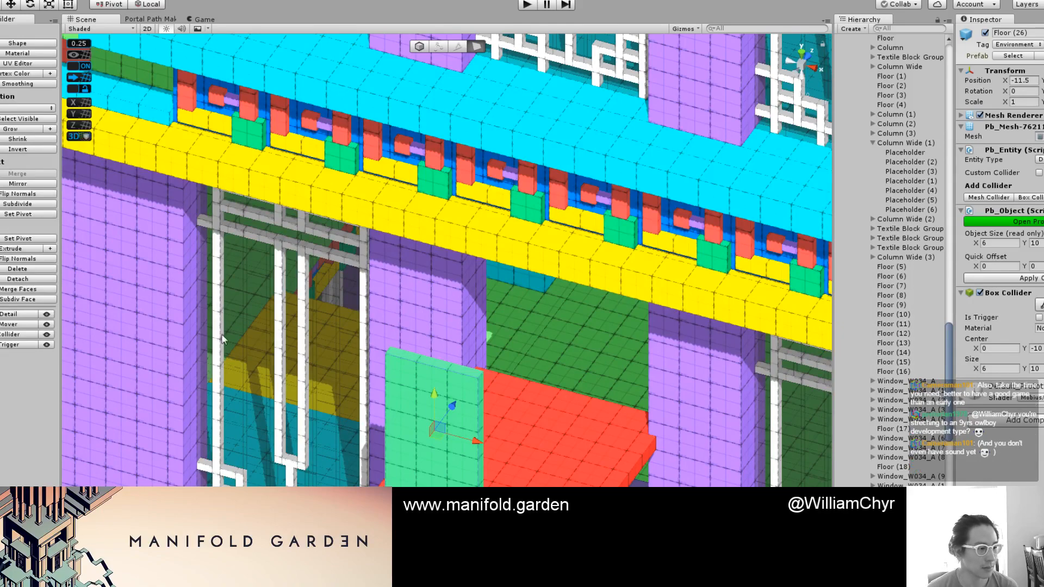
left_click_drag(296, 389, 570, 285, "alt")
scroll(569, 282, "up", 8)
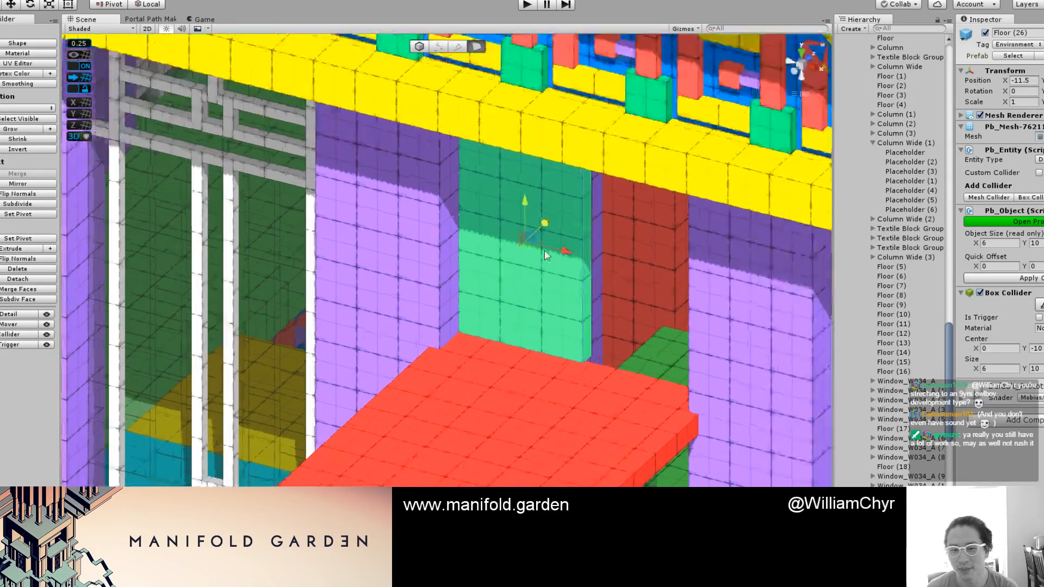
key("ctrl+z")
scroll(545, 282, "down", 8)
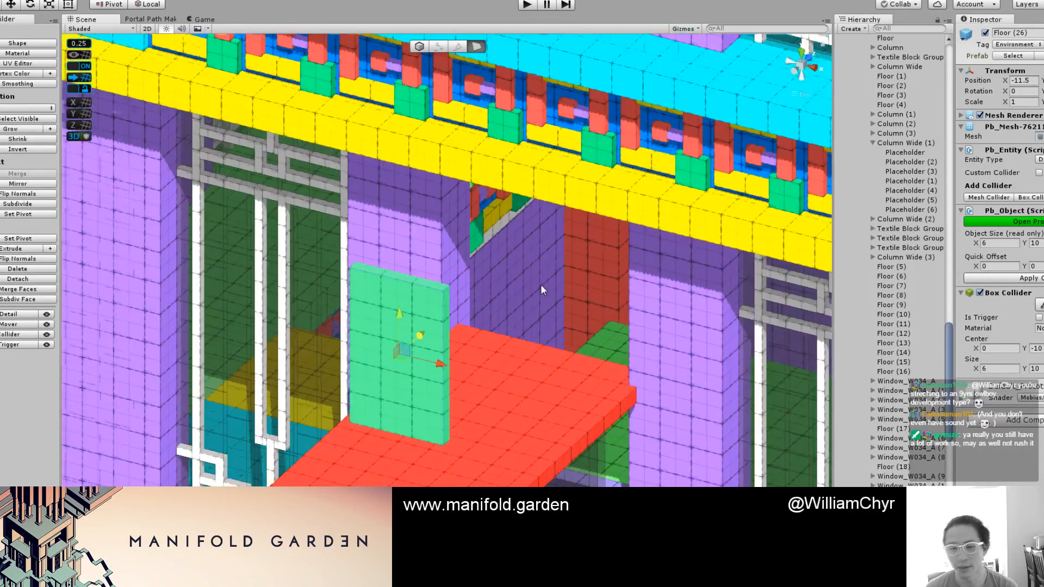
Step: Return the green panel to object-level editing and centre its pivot on its geometry
key("f")
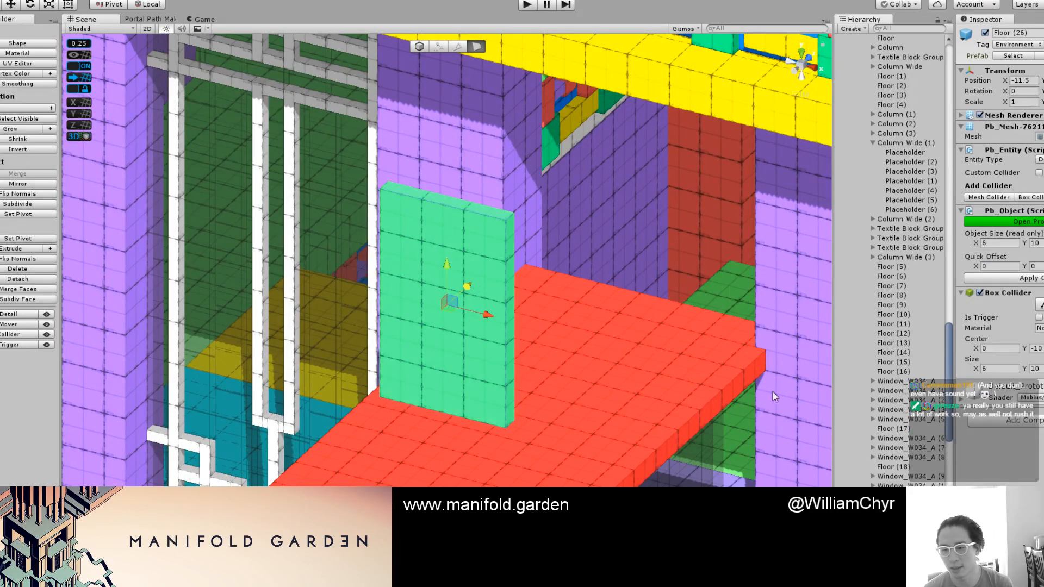
key("g")
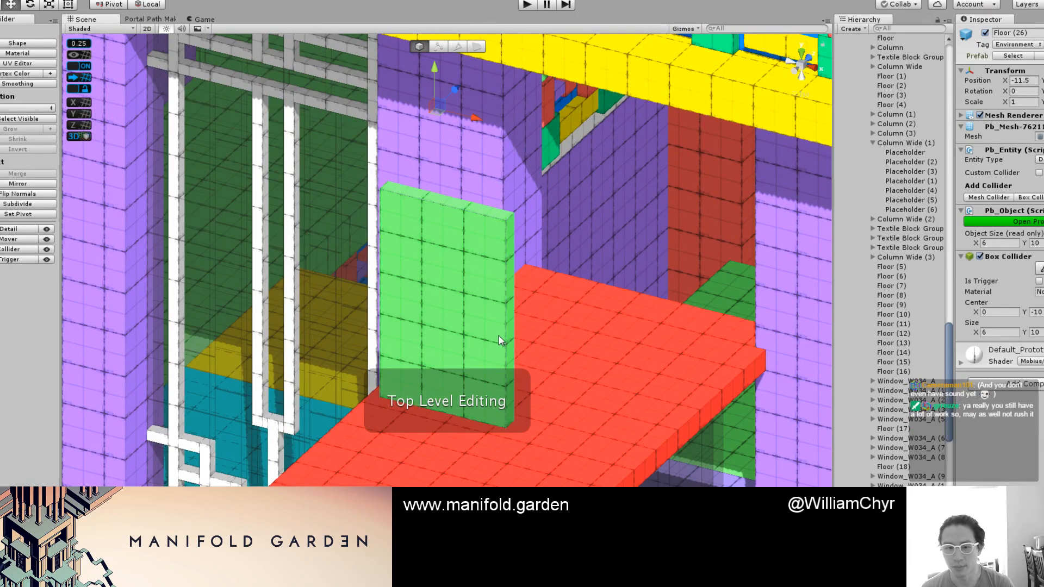
key("ctrl+j")
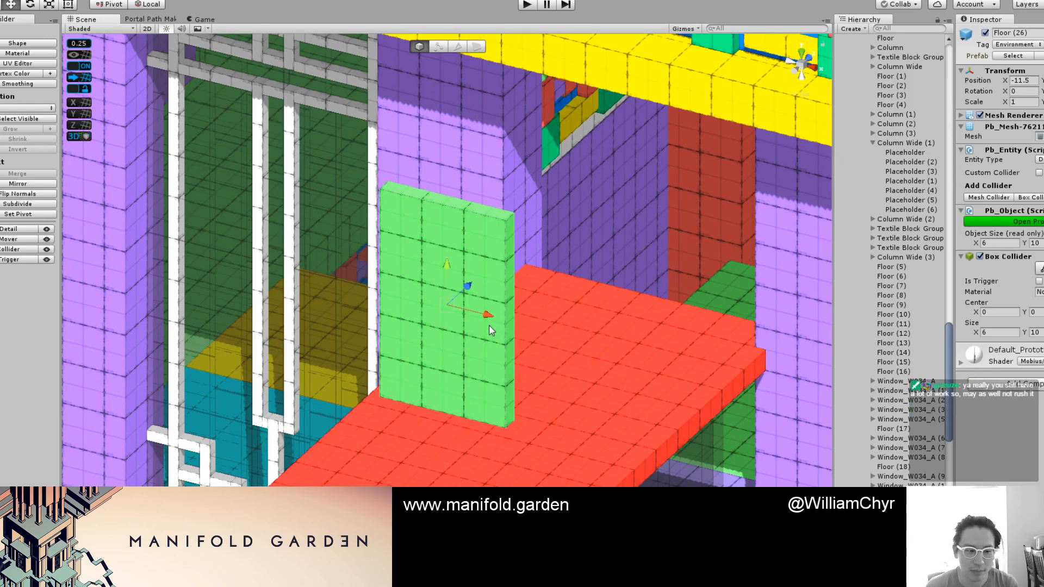
Step: Try moving the green panel, then undo that move and the panel's pivot centring
left_click_drag(474, 277, 450, 191)
key("f")
left_click_drag(625, 210, 767, 126, "alt")
scroll(454, 261, "up", 3)
key("ctrl+z")
key("ctrl+z")
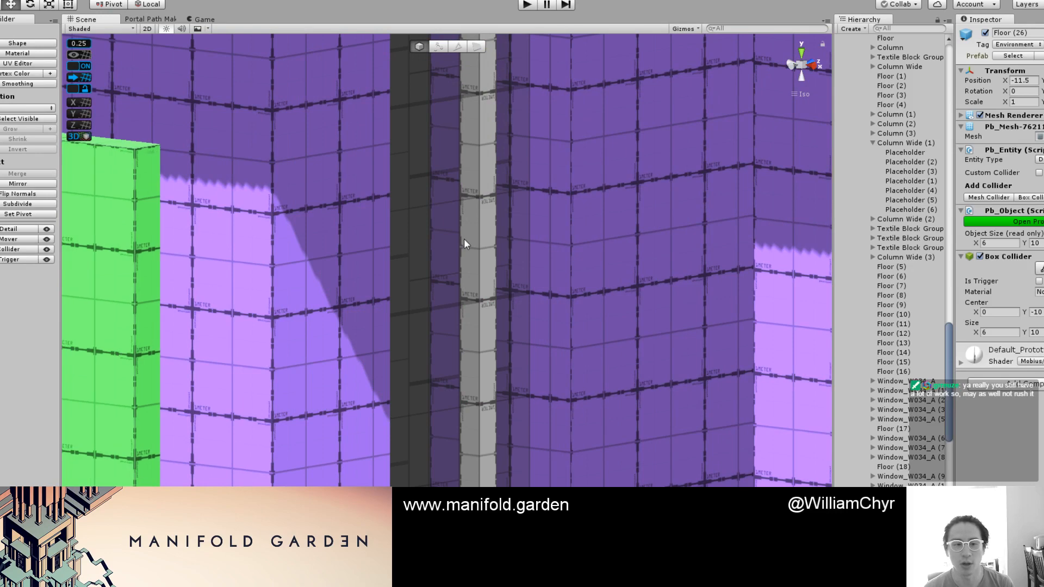
Step: Undo the panel's green colouring and its earlier thinning, returning to face editing
scroll(465, 238, "down", 3)
key("ctrl+z")
key("ctrl+z")
key("ctrl+z")
key("ctrl+z")
scroll(464, 238, "down", 5)
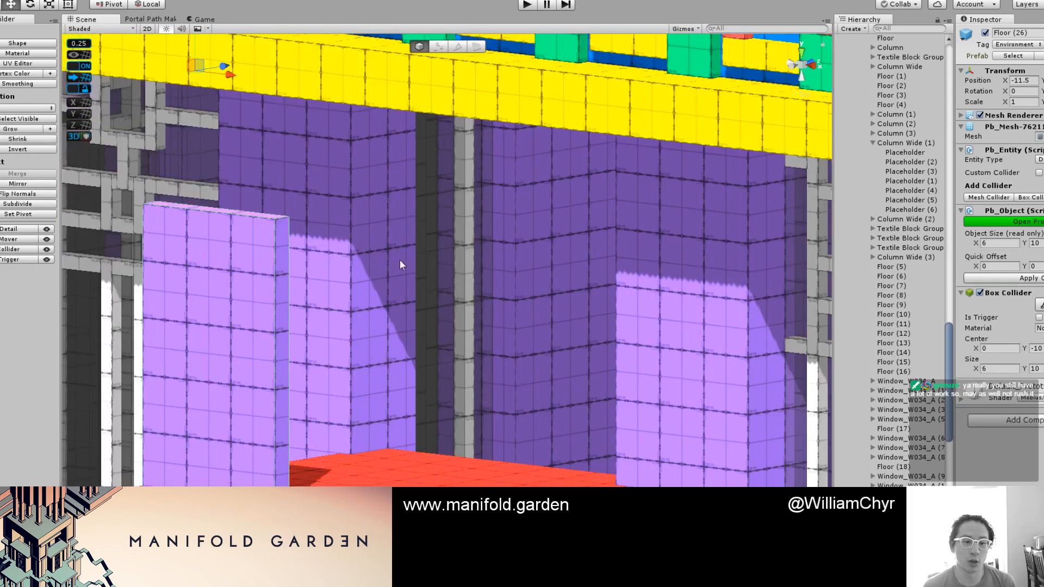
key("g")
key("ctrl+z")
key("ctrl+z")
key("ctrl+z")
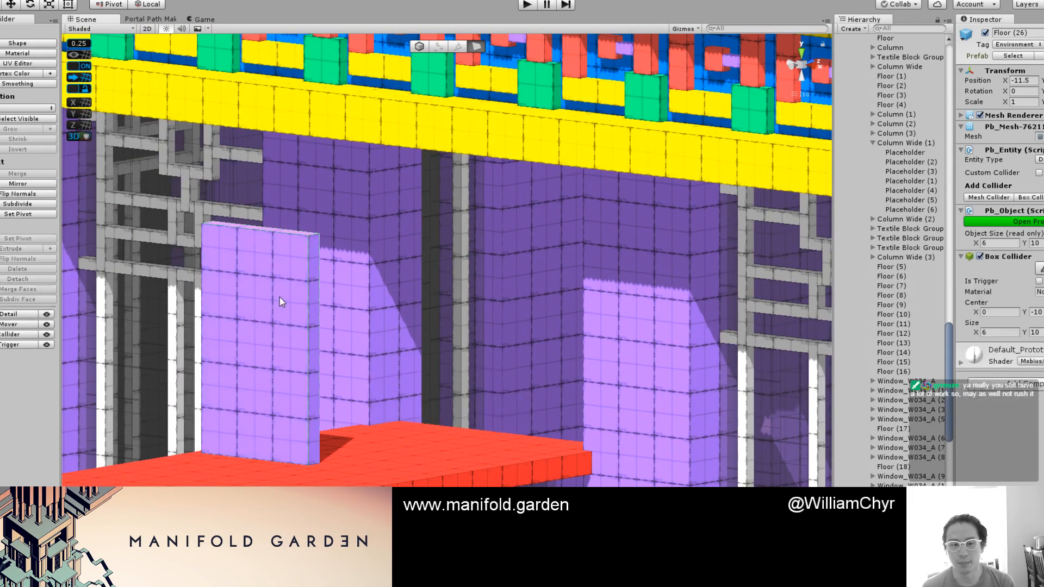
Step: Push the block's front face back to make it a thin panel, and centre the panel's pivot
left_click_drag(410, 252, 390, 292, "alt")
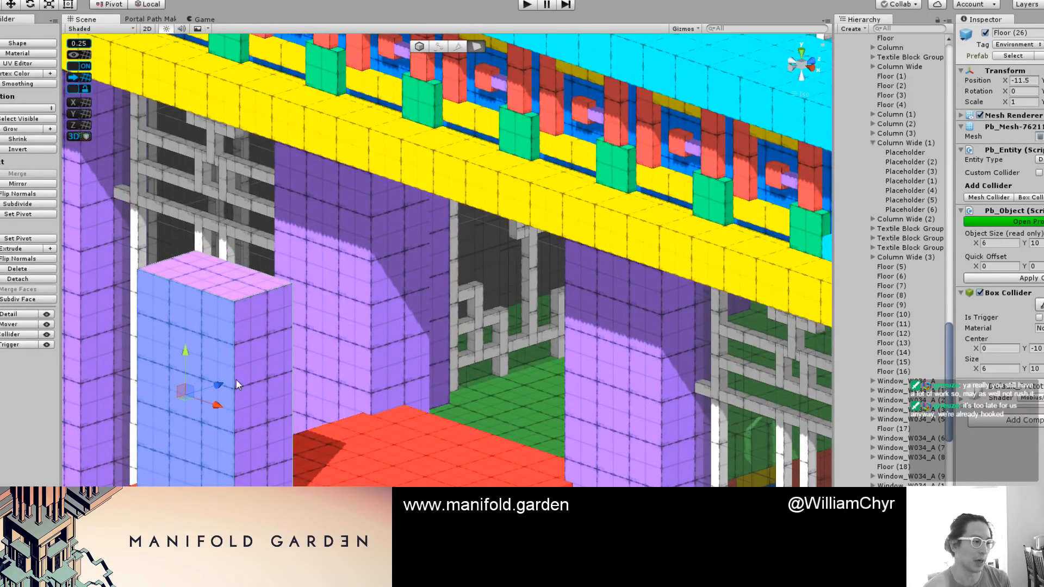
left_click_drag(220, 385, 274, 384)
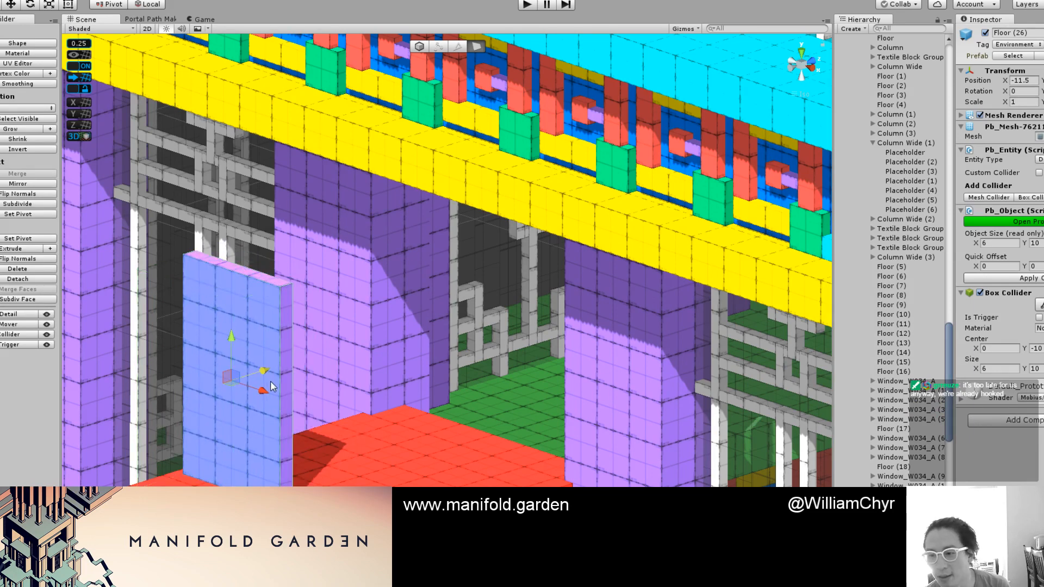
scroll(233, 386, "up", 2)
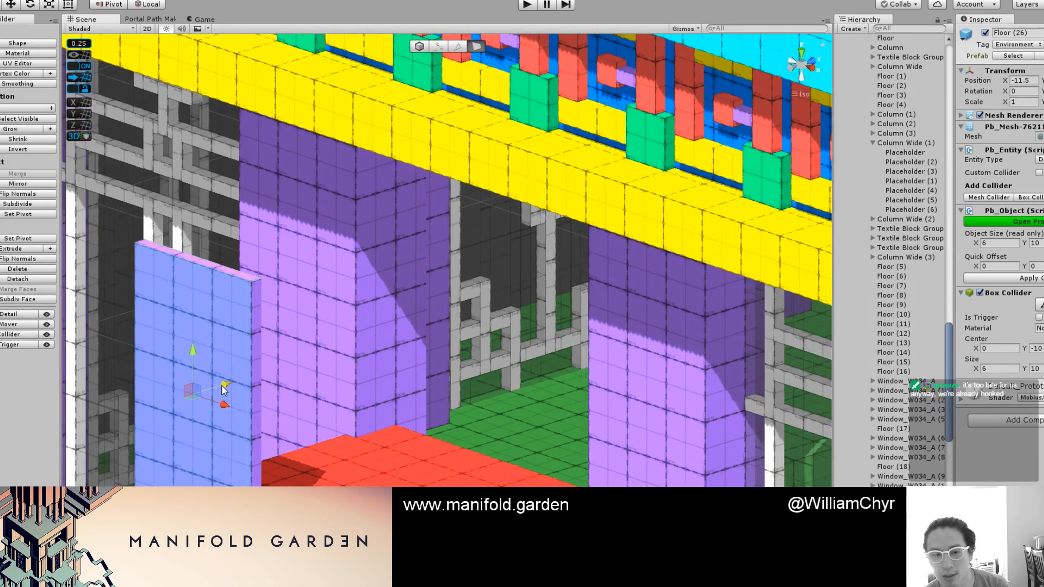
key("Escape")
key("ctrl+j")
key("g")
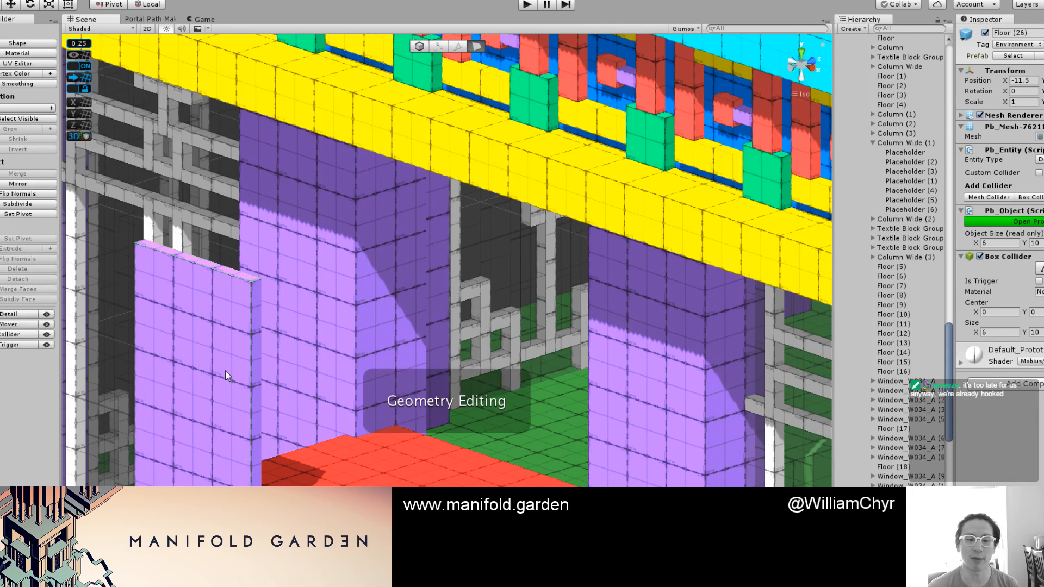
Step: Colour the thin panel Screamin' Green and return it to object-level editing
left_click(225, 370)
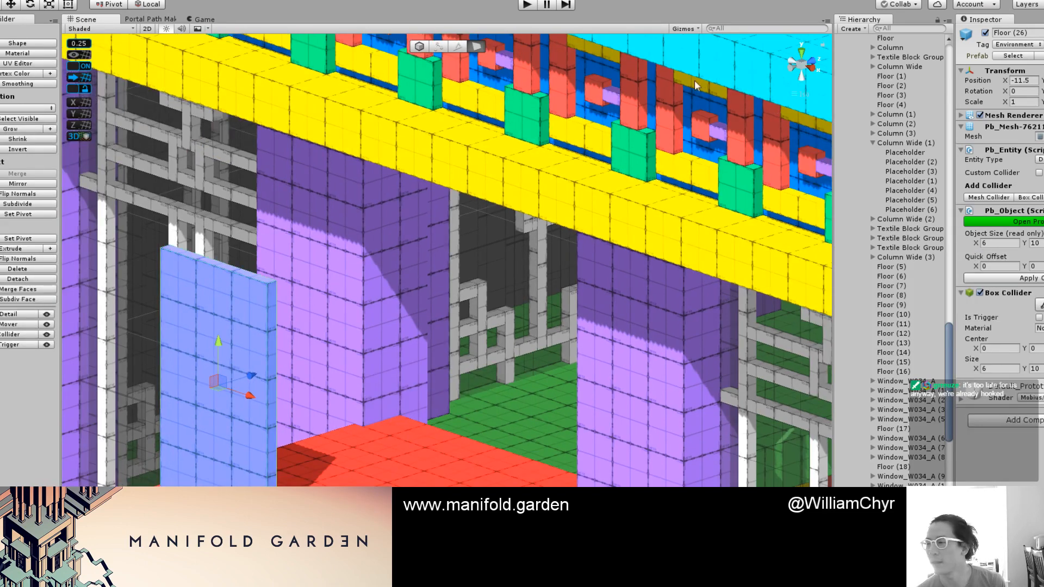
key("alt+shift+5")
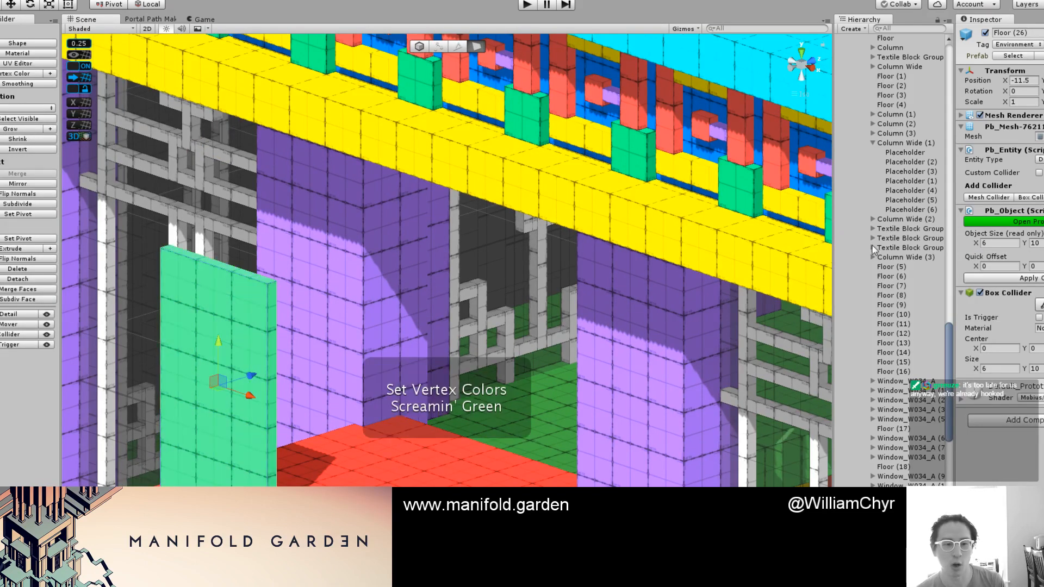
key("g")
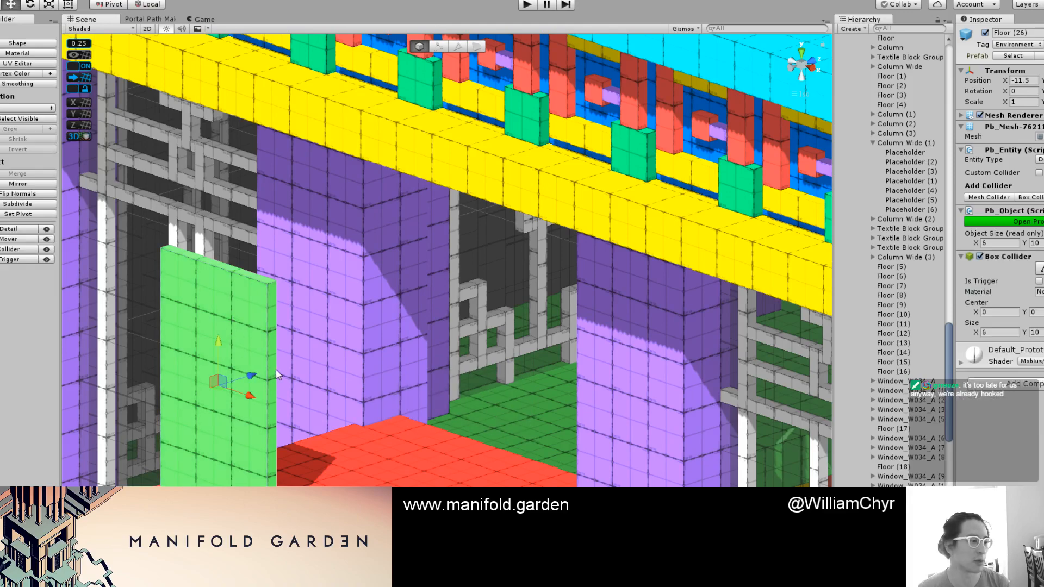
Step: Move the green panel between the purple columns above the tunnel roof and raise its top face to a height of 13
left_click_drag(260, 377, 481, 328)
key("g")
left_click(452, 320)
left_click_drag(452, 195, 456, 71, "alt")
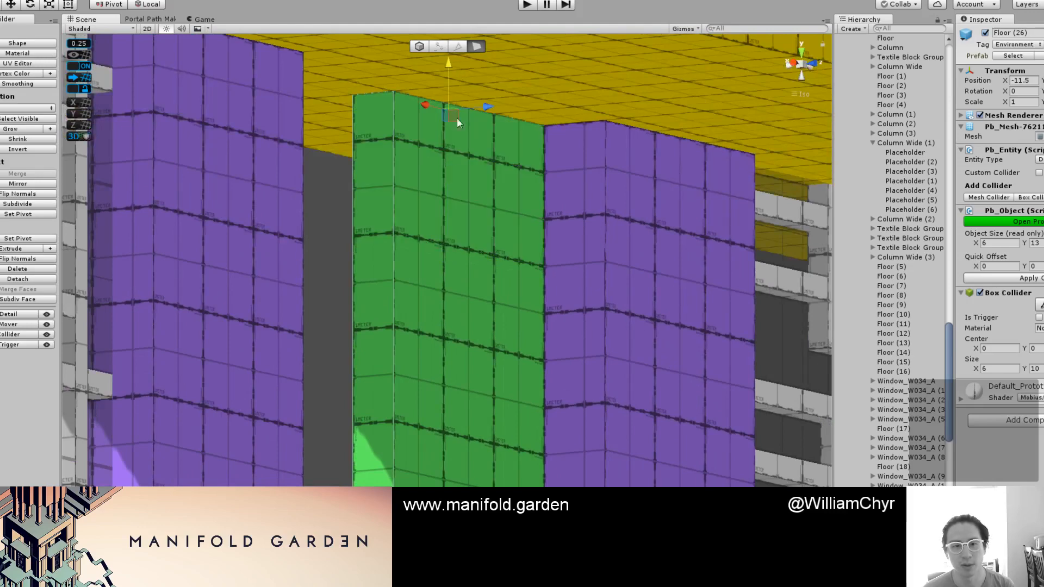
Step: Extend the green panel's side face to the neighbouring purple column for a width of 12, and centre its pivot
scroll(459, 227, "down", 5)
left_click_drag(501, 272, 540, 146, "alt")
left_click(480, 212)
left_click_drag(547, 221, 452, 275, "alt")
left_click_drag(429, 324, 220, 329)
key("g")
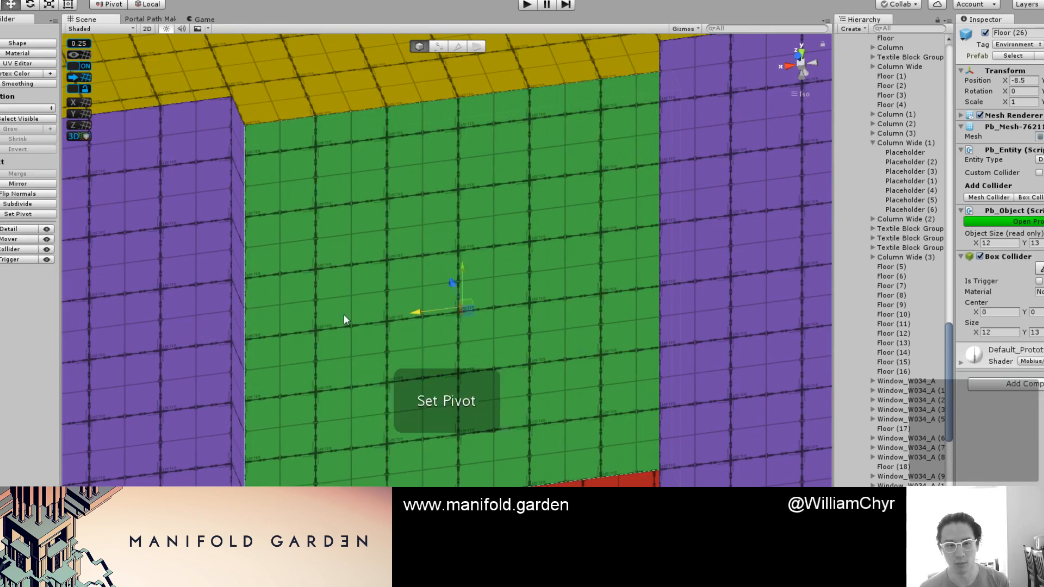
Step: Save the scene and check the green panel in the game's shading from the front, then restore the coloured grid shading
scroll(358, 308, "down", 5)
key("j")
key("ctrl+s")
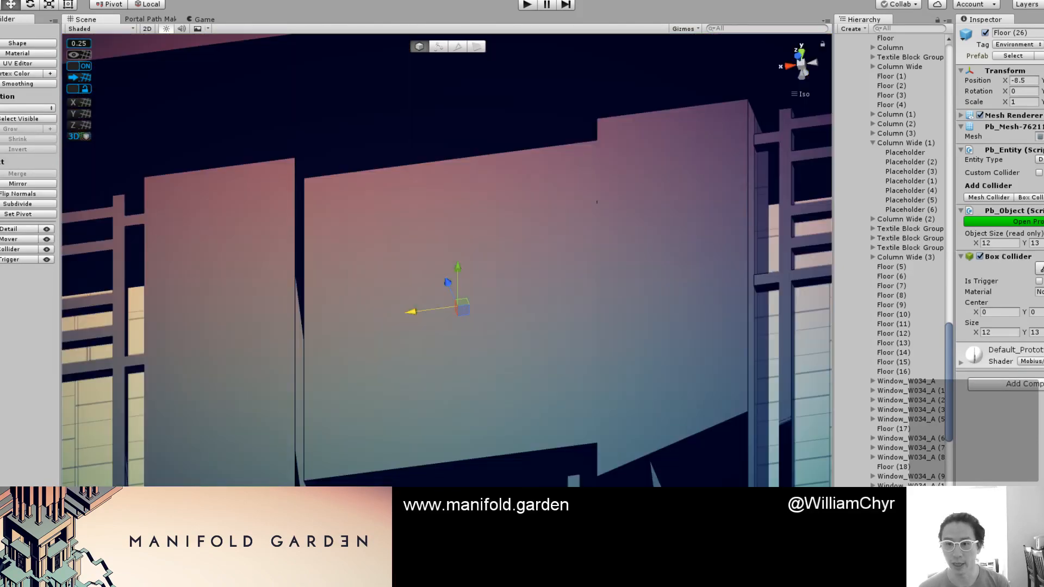
left_click(798, 56)
scroll(798, 60, "up", 5)
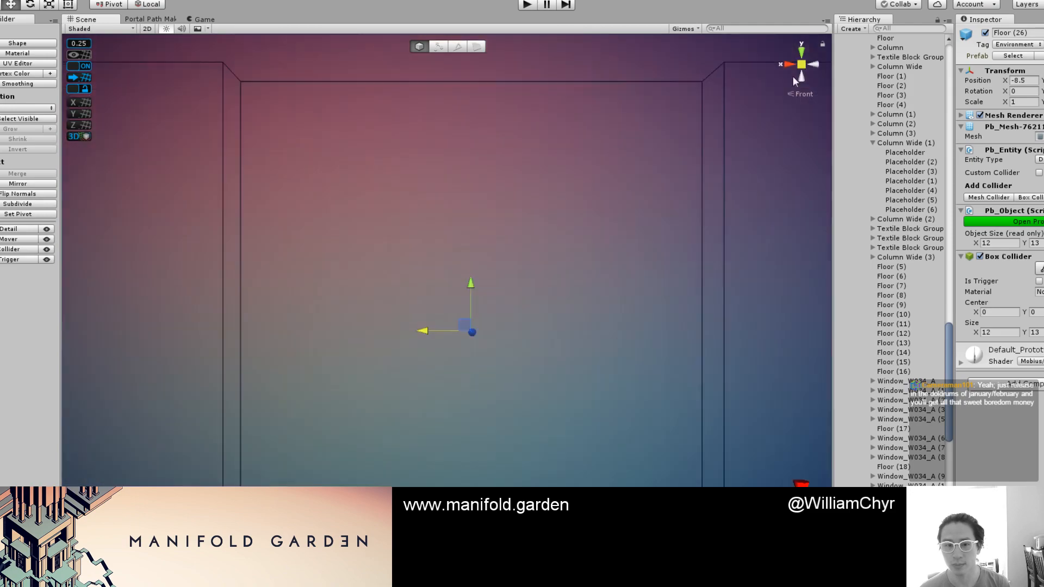
left_click_drag(618, 250, 486, 279, "alt")
key("F1")
scroll(485, 275, "up", 5)
key("g")
left_click(469, 299)
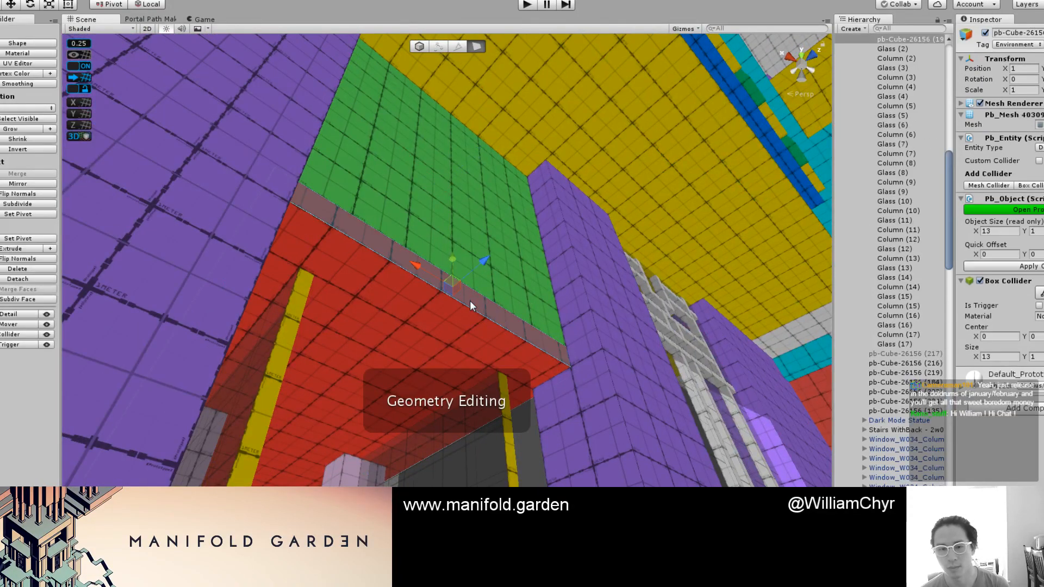
left_click_drag(493, 256, 520, 370, "alt")
scroll(516, 385, "up", 1)
left_click(505, 242)
key("g")
scroll(506, 243, "down", 5)
mouse_move(505, 243)
left_mouse_down("alt")
mouse_move(605, 299)
mouse_move(516, 260)
left_mouse_up("alt")
key("g")
left_click(516, 260)
key("g")
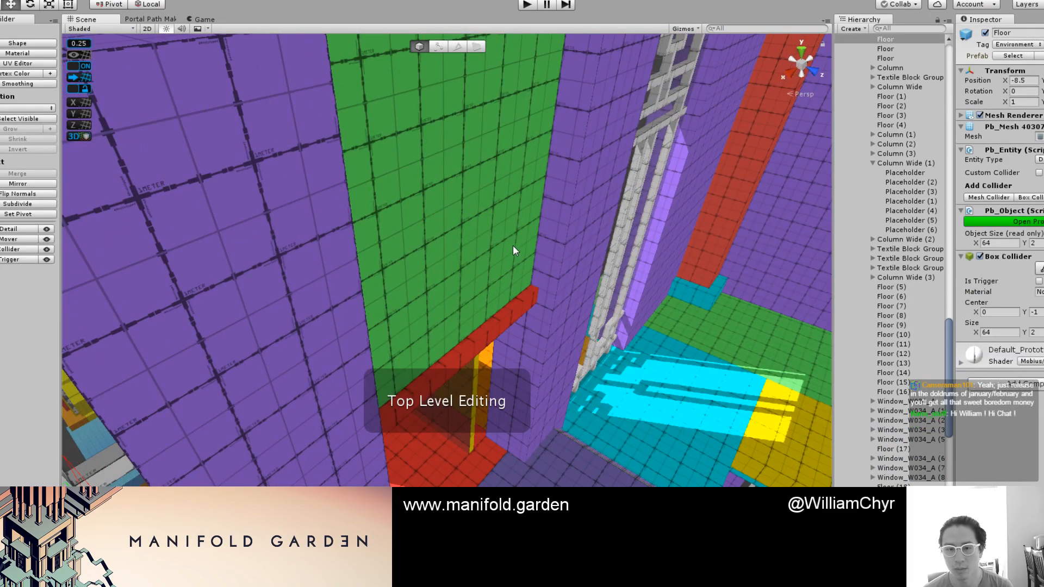
Step: Push the green panel's front face back so the tunnel roof's red edge projects past it
key("g")
scroll(513, 239, "up", 3)
left_click(494, 255)
key("g")
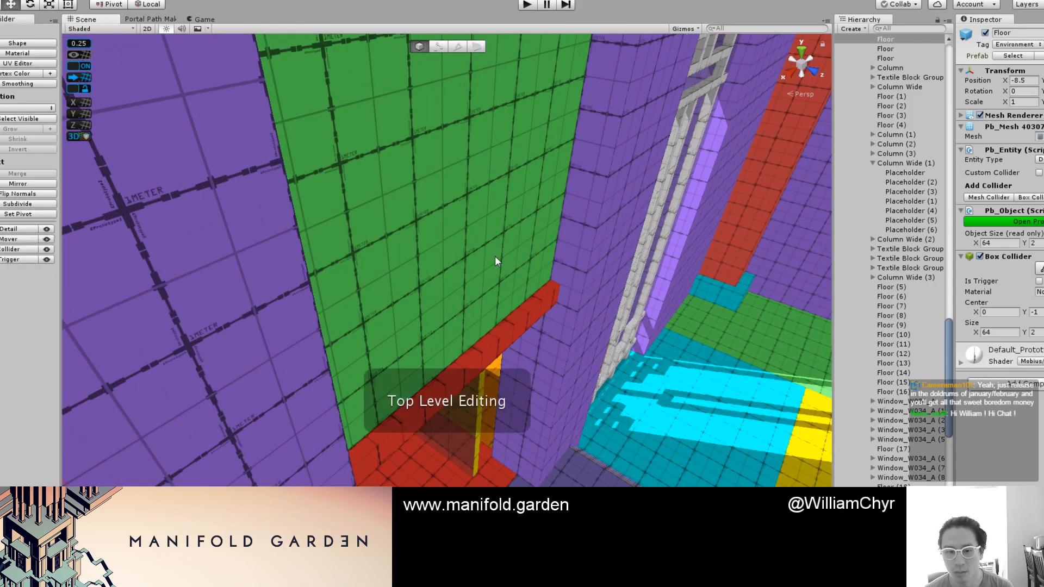
key("g")
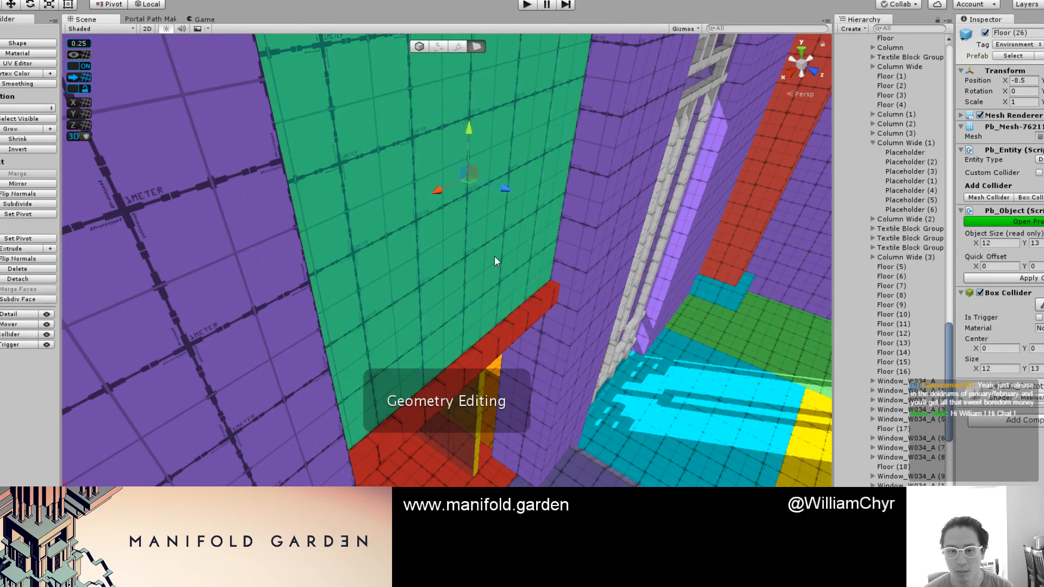
left_click(499, 191)
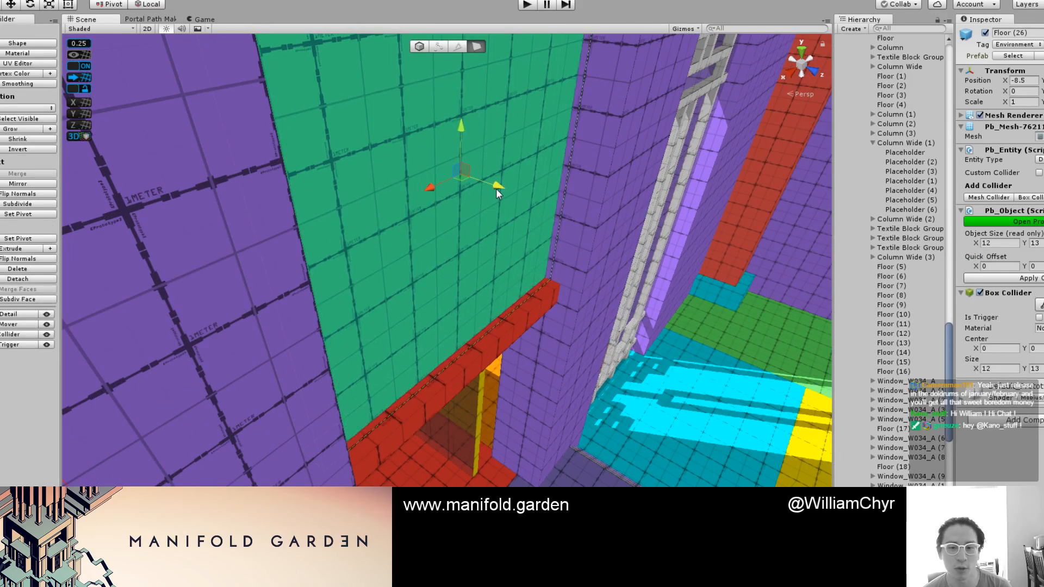
key("g")
key("k")
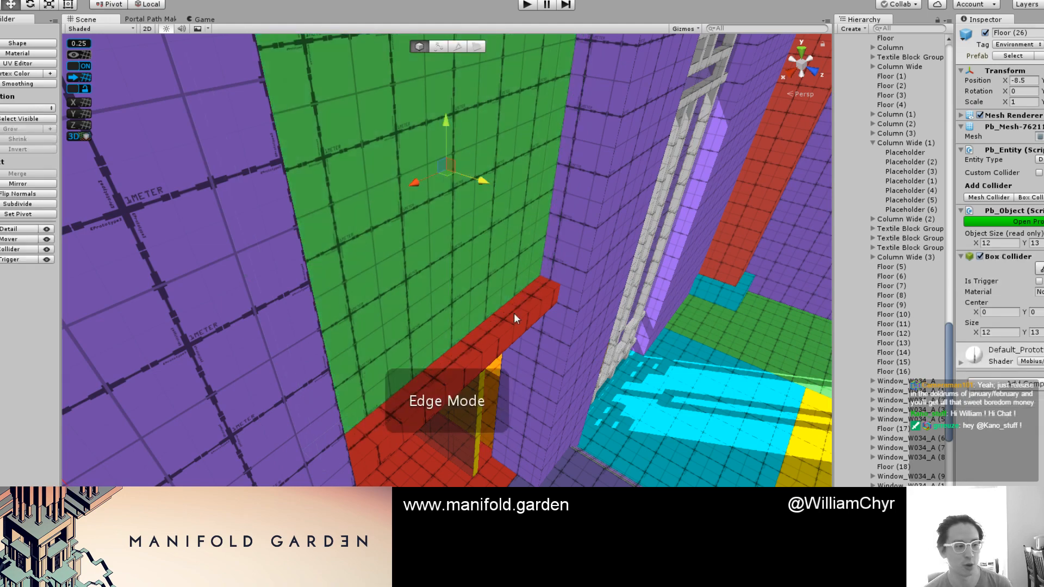
Step: Duplicate the pink column under the red tunnel roof and move the copy next to the purple column
right_click_drag(501, 344, 353, 446)
scroll(528, 268, "down", 5)
left_click(351, 442)
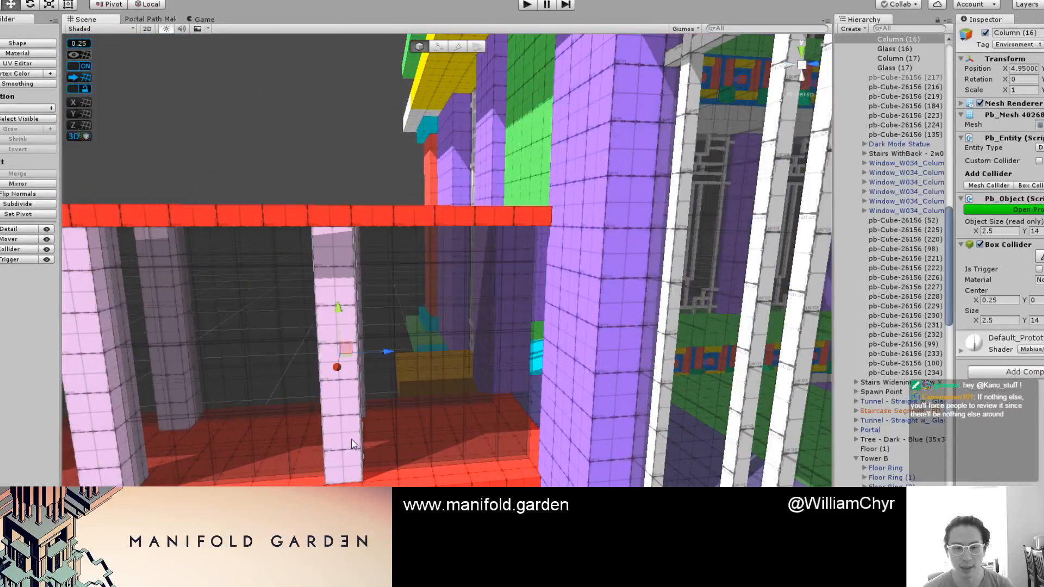
right_click_drag(356, 397, 410, 396)
key("ctrl+d")
left_click_drag(396, 361, 614, 359)
right_click_drag(615, 360, 772, 265)
Step: Extend the duplicated column's side face to the purple column for a width of 3, and centre its pivot
left_click_drag(565, 306, 566, 233, "alt")
scroll(576, 332, "up", 3)
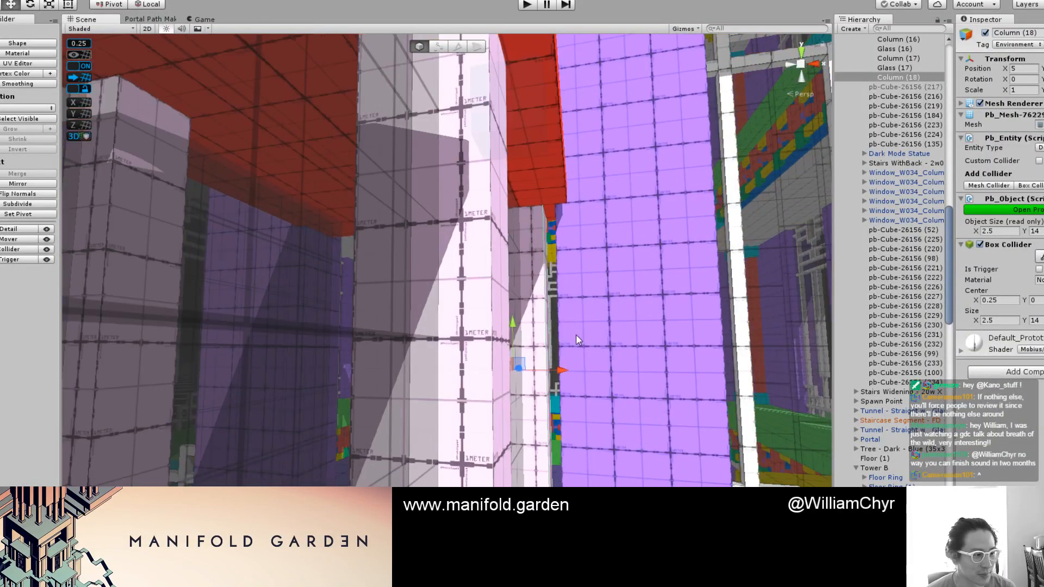
left_click_drag(572, 327, 589, 266, "alt")
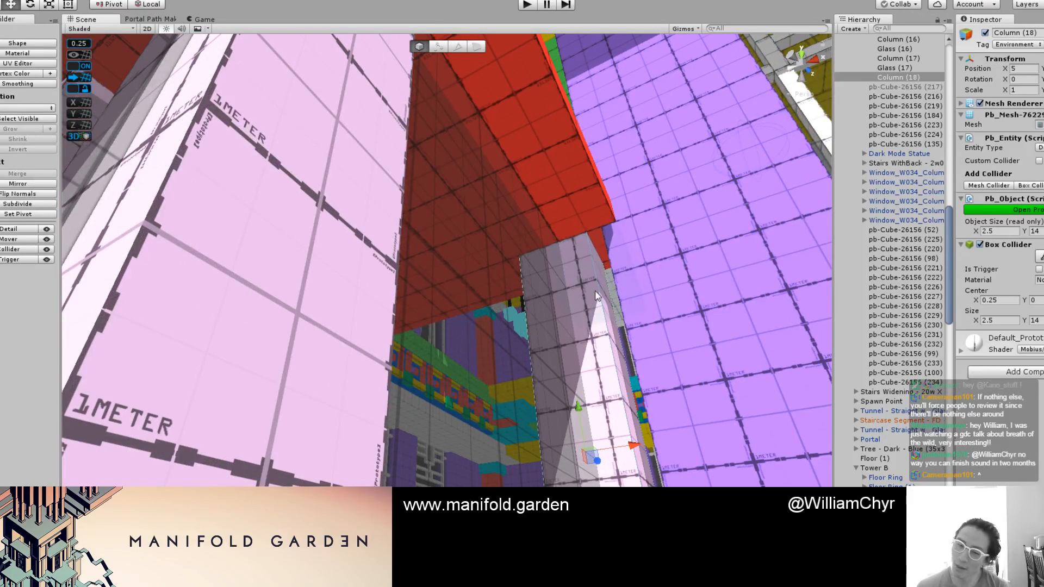
key("g")
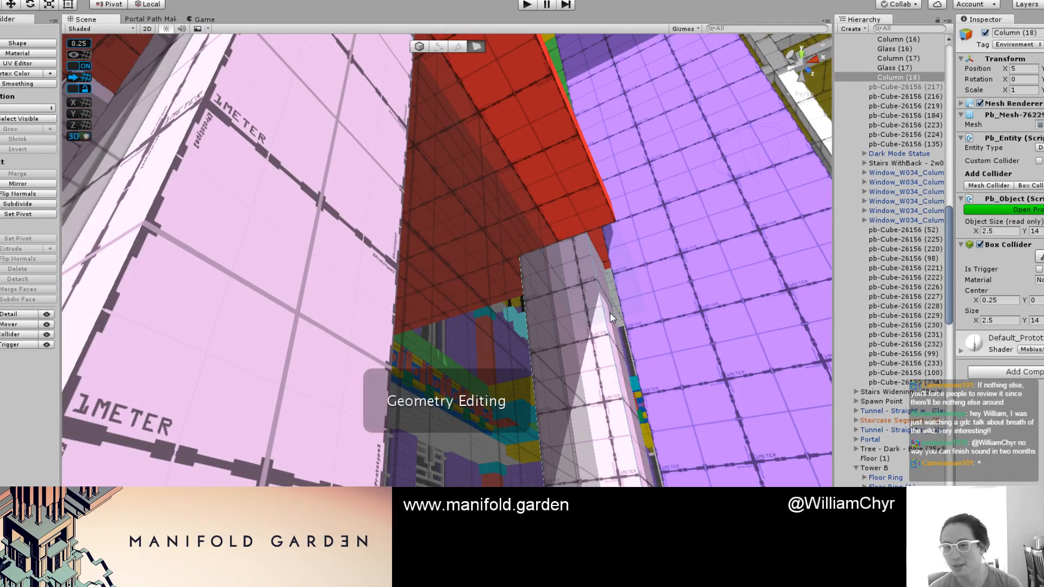
left_click(610, 318)
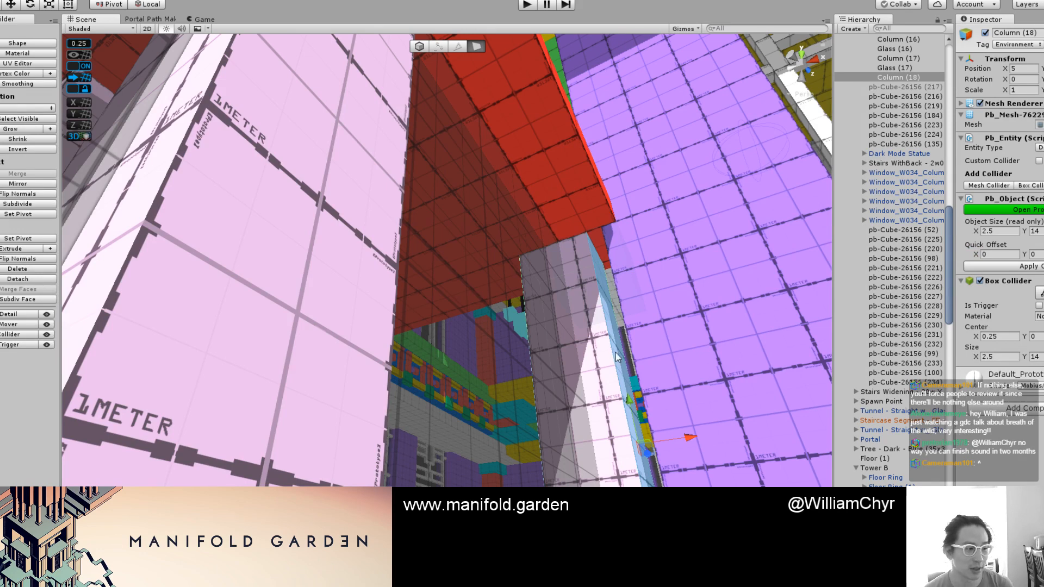
scroll(612, 401, "down", 2)
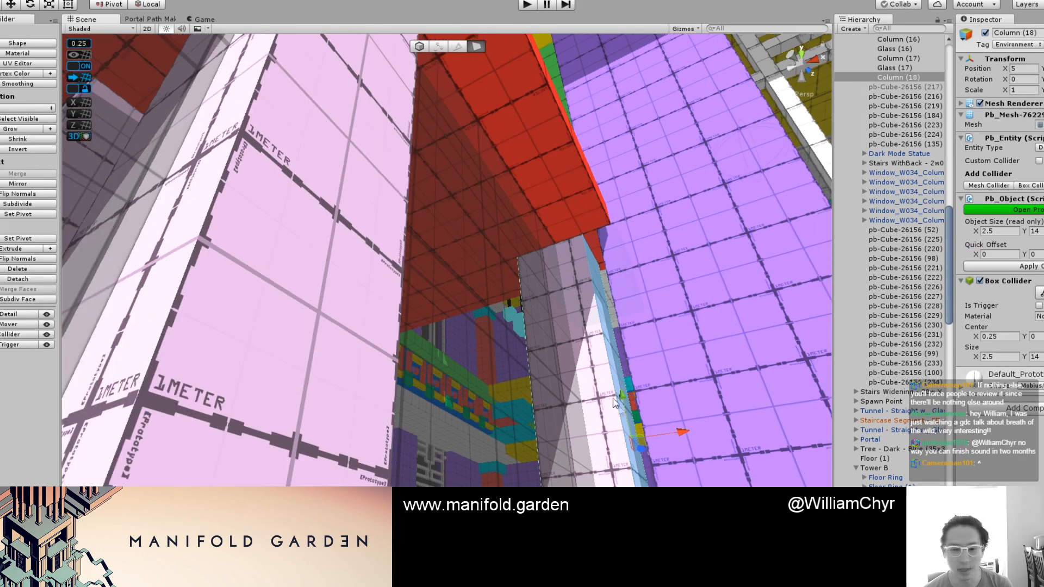
mouse_move(693, 429)
left_mouse_down()
mouse_move(683, 430)
mouse_move(696, 428)
left_mouse_up()
key("Escape")
key("ctrl+j")
scroll(652, 401, "down", 2)
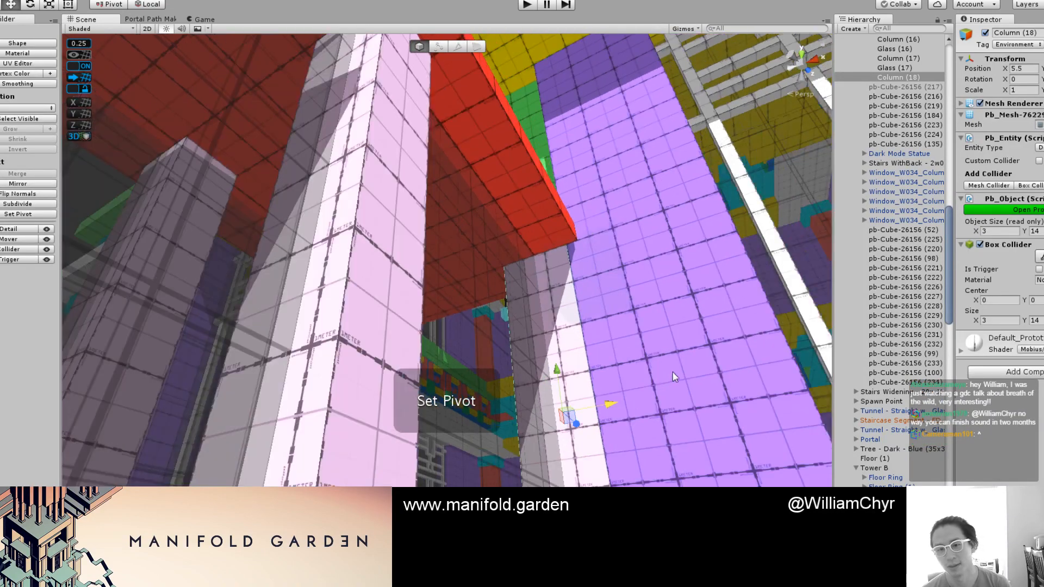
Step: Duplicate the widened end column and move the copy to the opposite side of the tunnel at X -3.5
left_click(675, 370)
left_click_drag(678, 344, 931, 408, "alt")
scroll(542, 354, "up", 1)
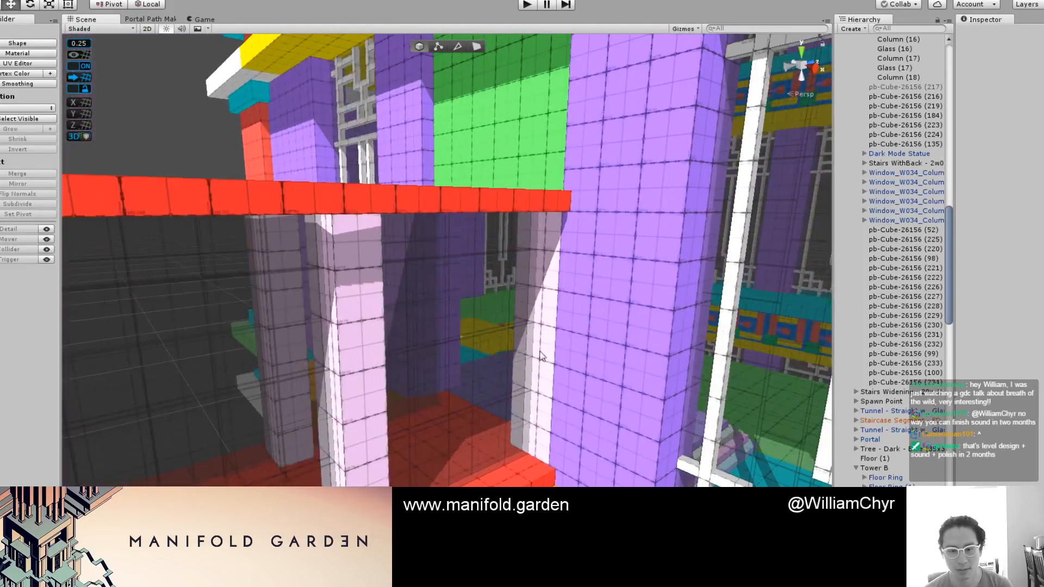
left_click(563, 358)
left_click(536, 366)
left_click_drag(485, 377, 744, 372, "alt")
scroll(366, 357, "down", 3)
left_click_drag(366, 356, 492, 343, "alt")
key("ctrl+d")
left_click_drag(646, 329, 472, 330)
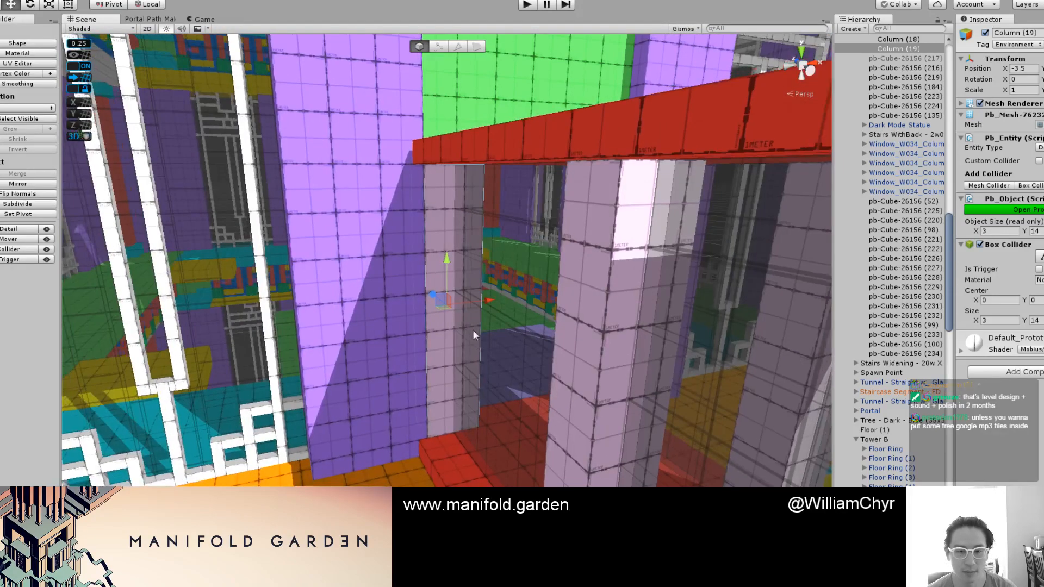
Step: Examine the tunnel entrance in isometric and perspective views, and inspect the wider scene in the game's shading
left_click(802, 66)
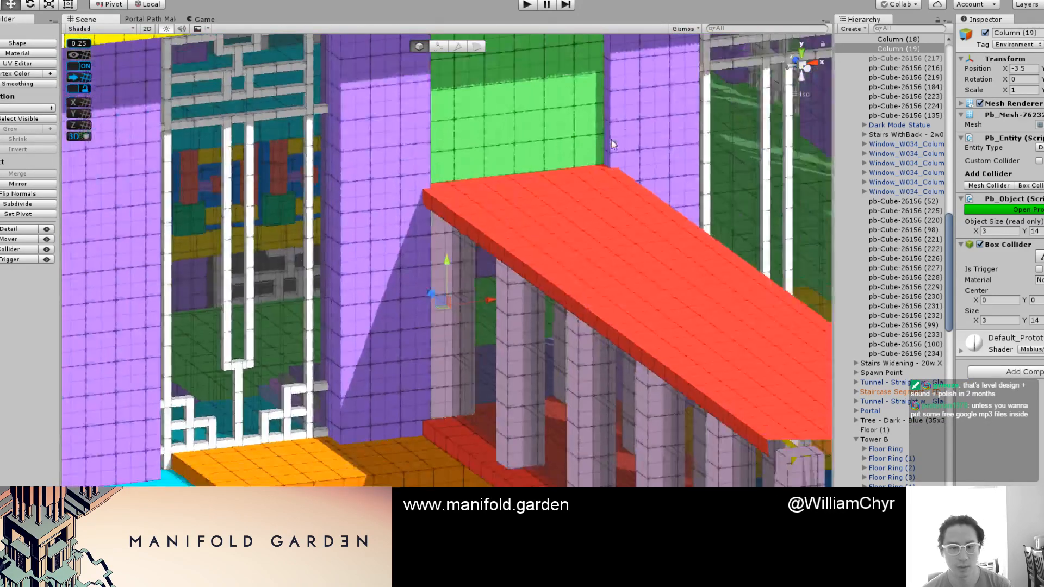
left_click(801, 65)
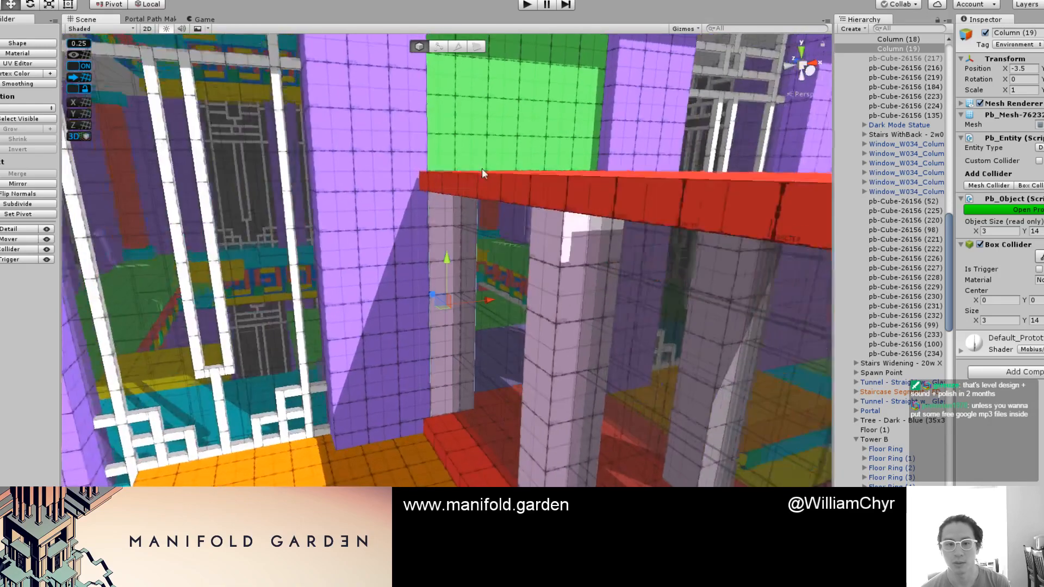
left_click_drag(380, 206, 531, 246, "alt")
middle_click_drag(497, 249, 635, 244)
key("F1")
left_click_drag(500, 256, 727, 362, "alt")
scroll(588, 304, "down", 3)
scroll(587, 305, "down", 3)
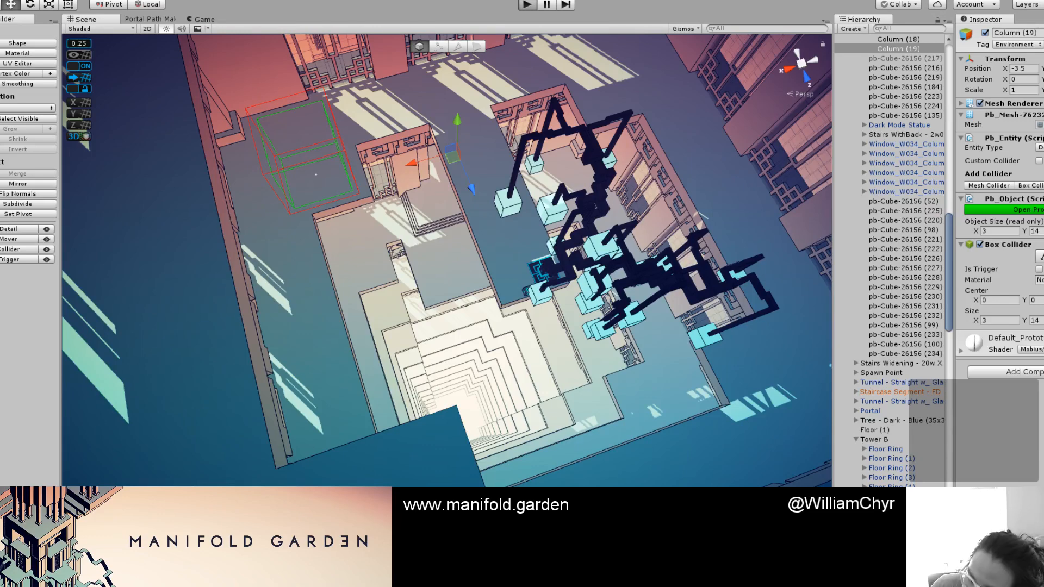
Step: Switch to the web browser, return to the start of the Steam Blog post on closing Greenlight, and go back to Unity
key("alt+Tab")
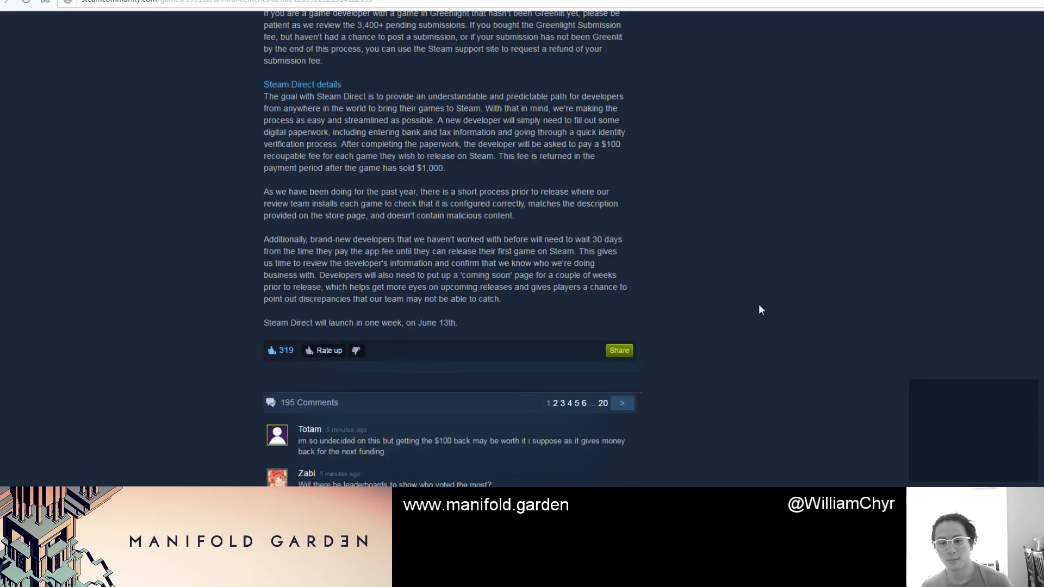
scroll(535, 172, "up", 5)
scroll(533, 170, "up", 10)
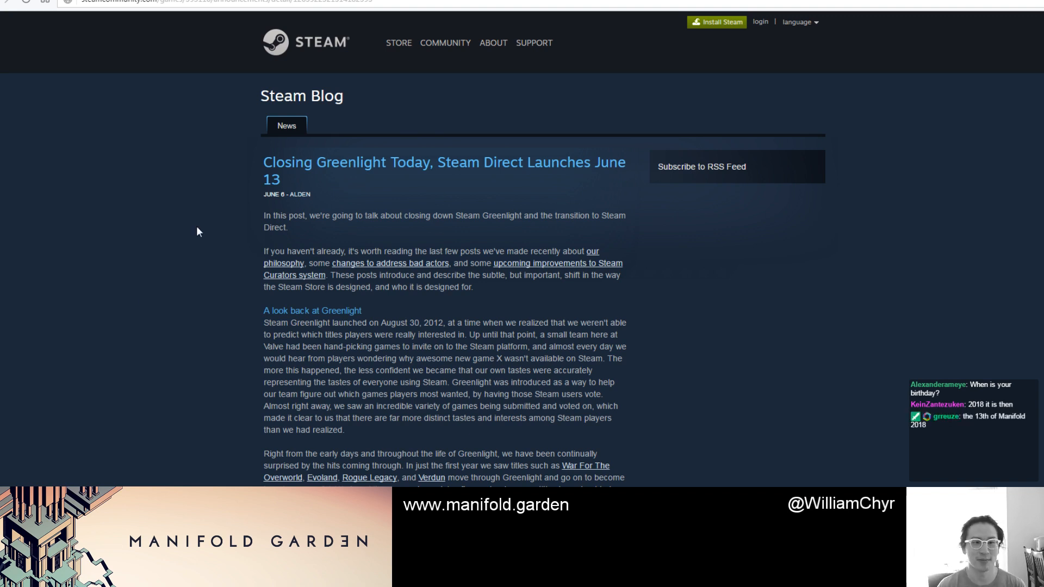
left_click(1035, 1)
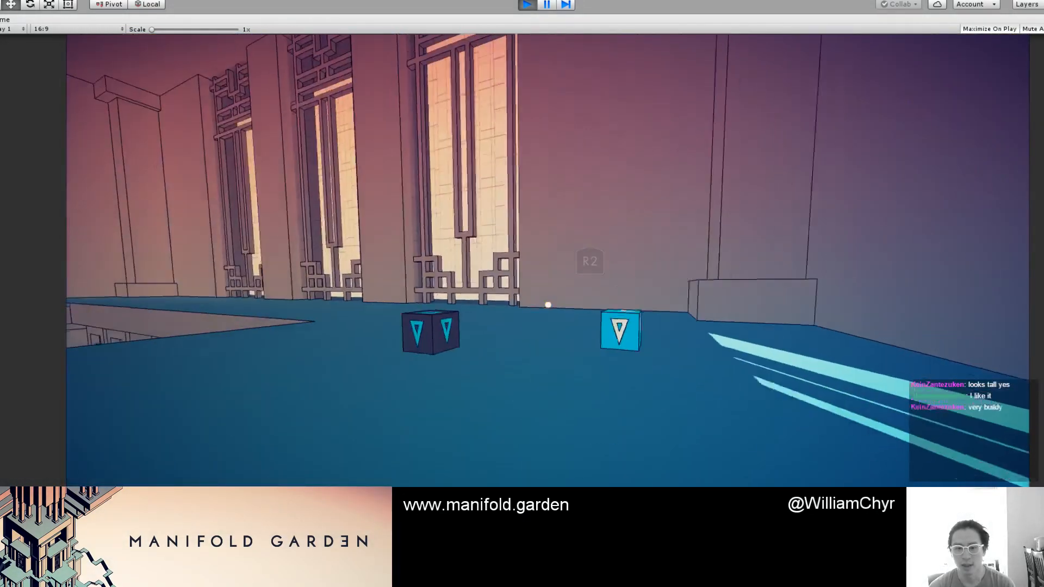
Step: Walk through the tower interior in play mode, switch gravity onto the wall by the column base, and inspect the yellow cube and atrium
key("w")
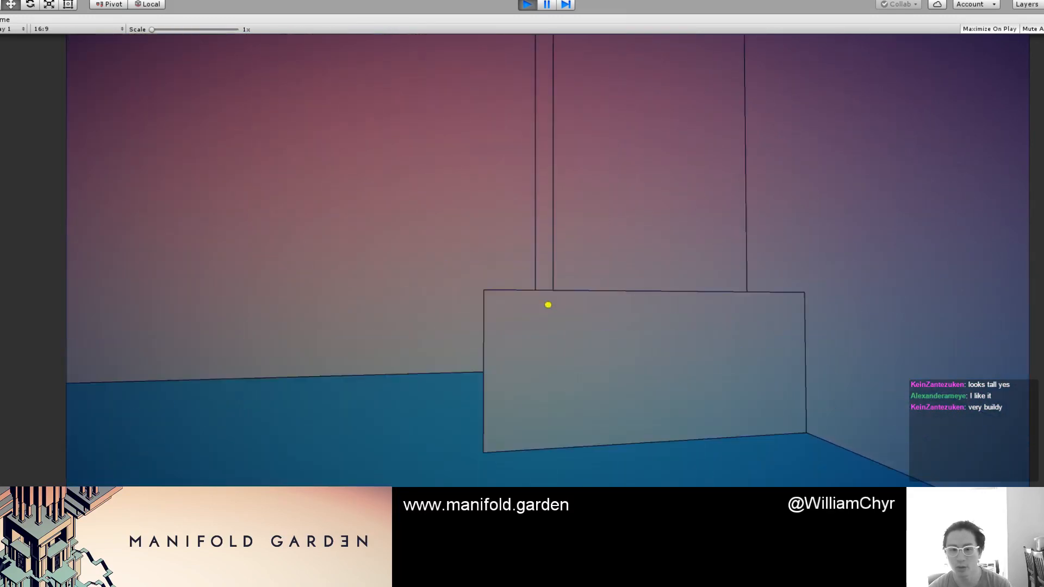
left_click(548, 305)
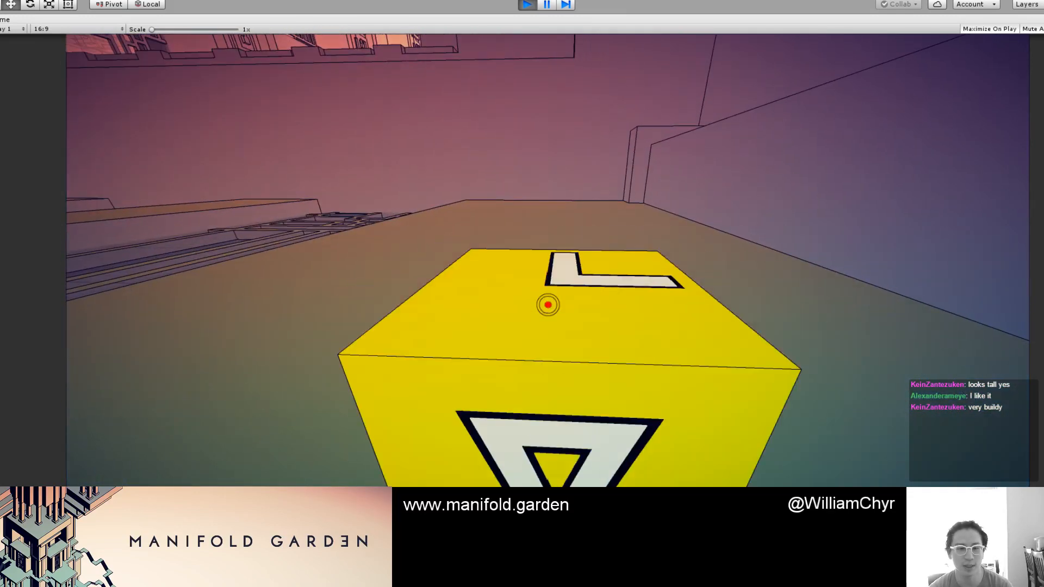
key("s")
key("w")
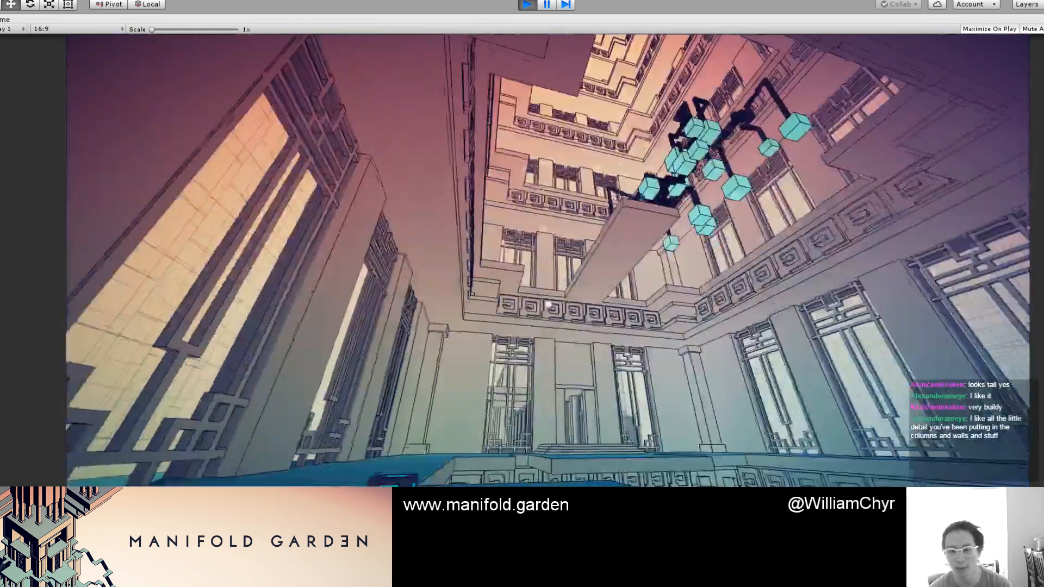
key("w")
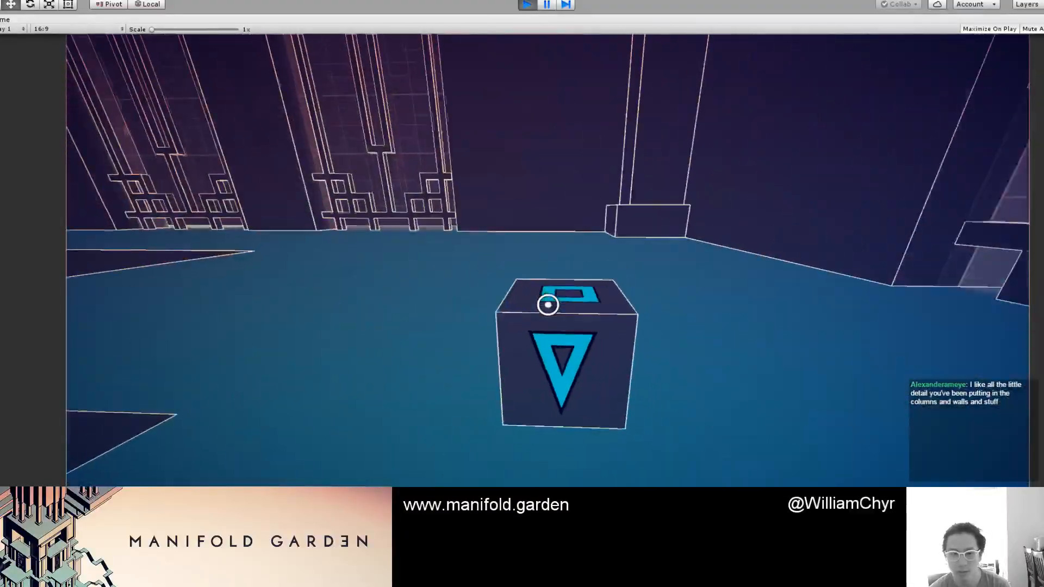
Step: Explore the floor around the blue cubes, survey the atrium and floors of the tower, and stop play mode
key("w")
key("w")
key("a")
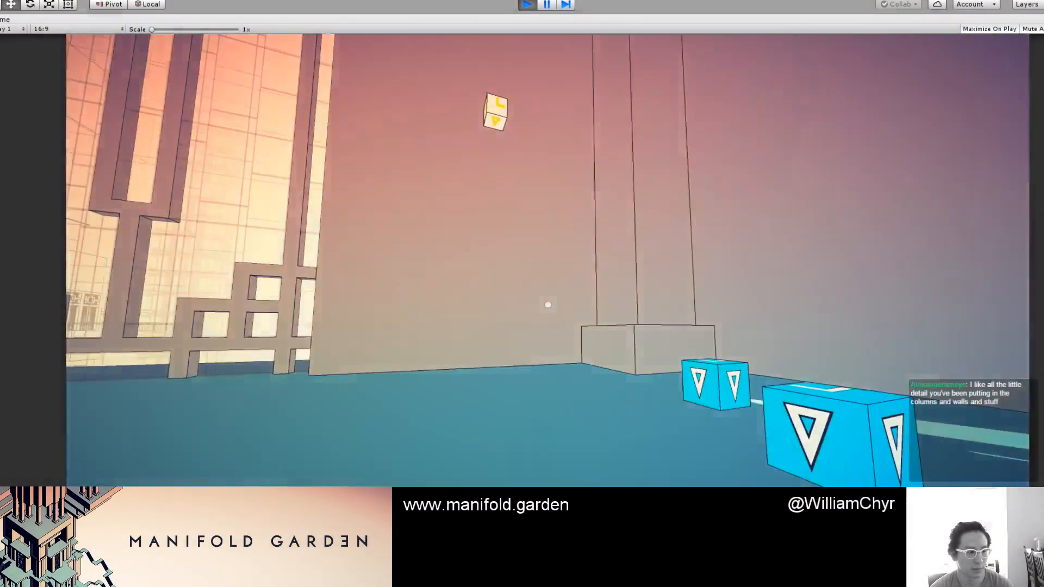
key("w")
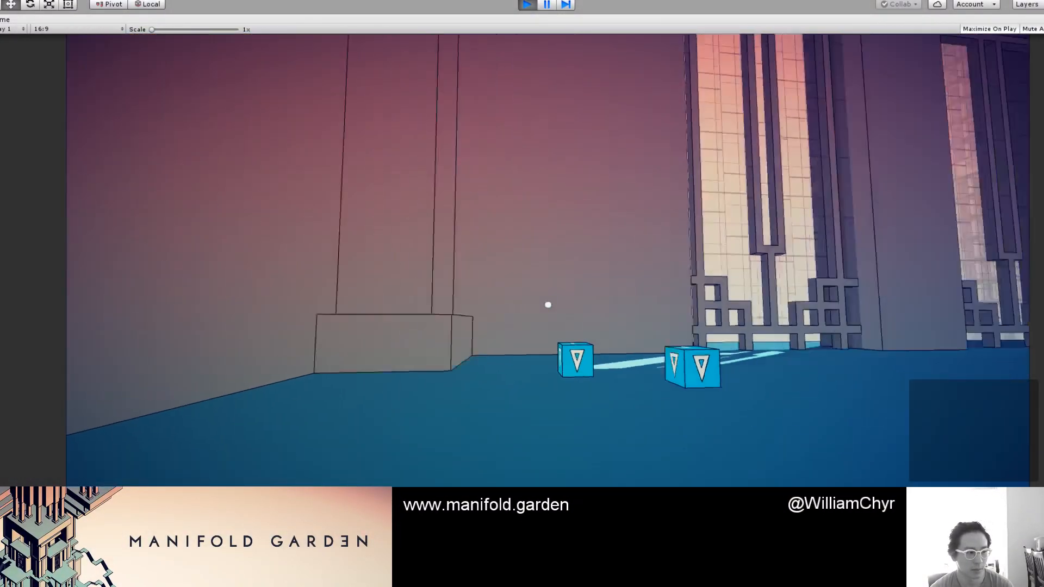
key("w")
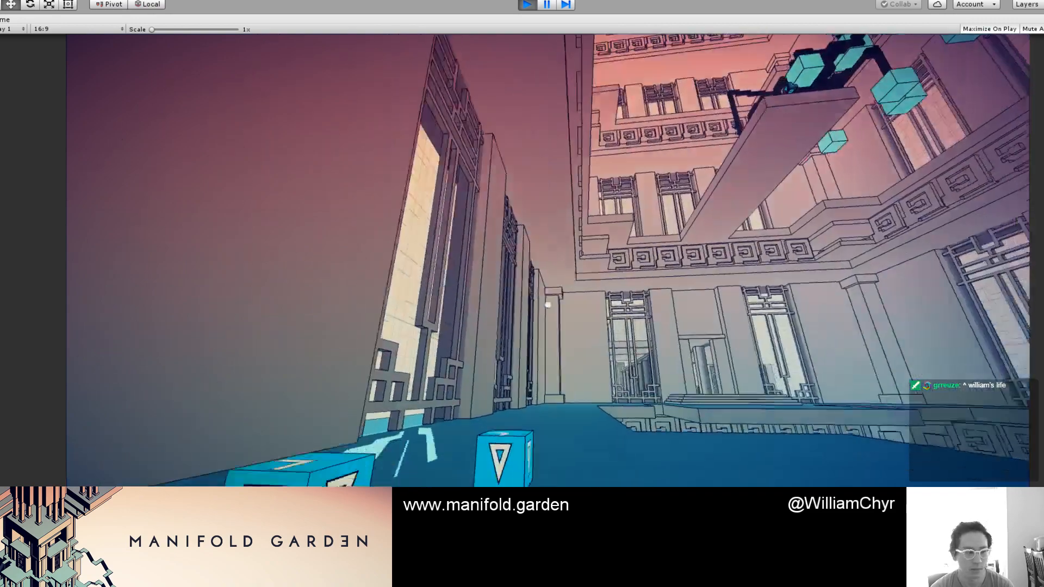
key("w")
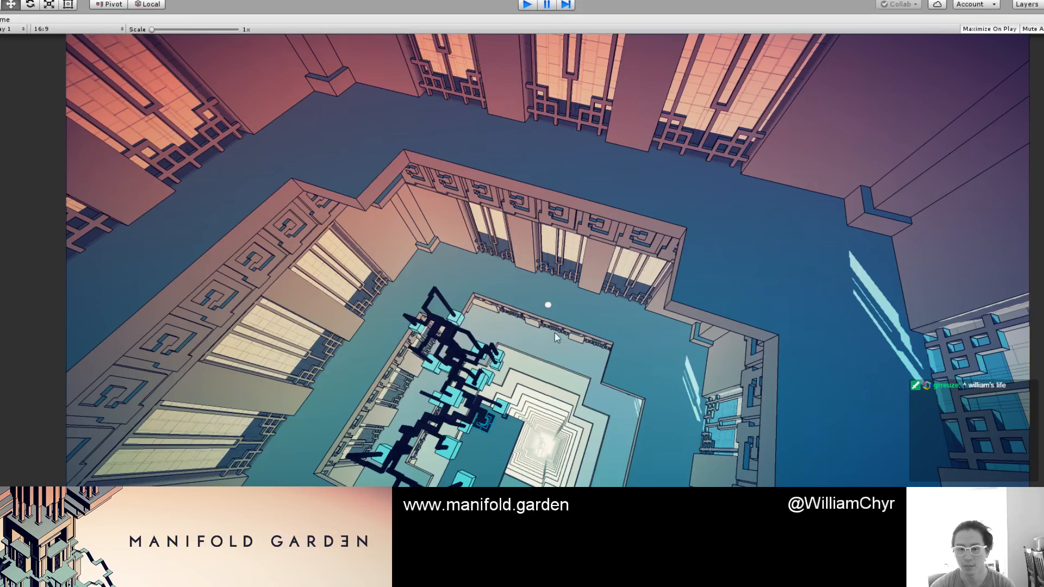
key("ctrl+p")
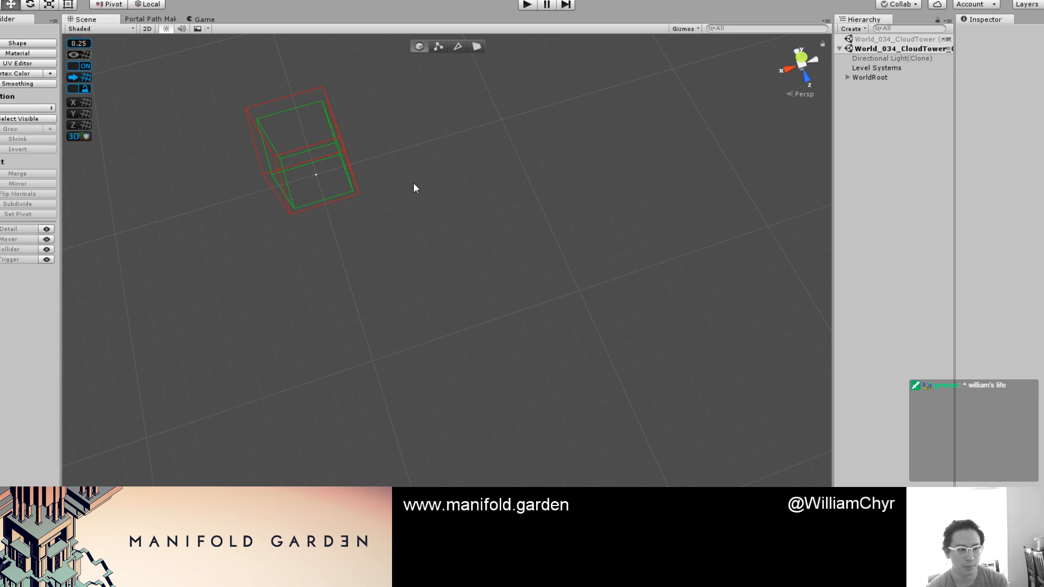
Step: Check the portal path map, return to the scene view, and expand World Root in the scene hierarchy
scroll(413, 168, "down", 2)
scroll(413, 168, "up", 4)
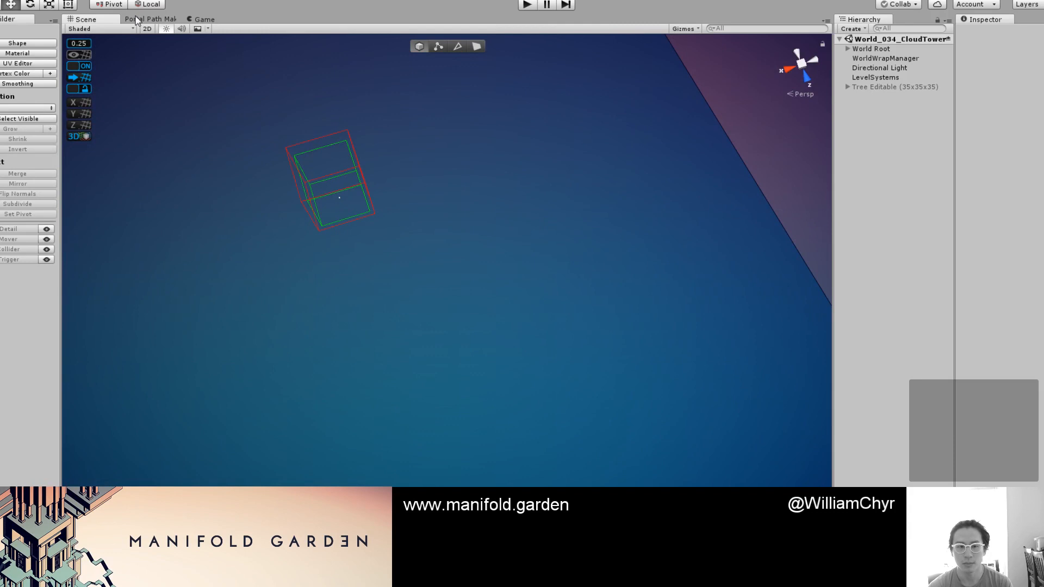
left_click(135, 18)
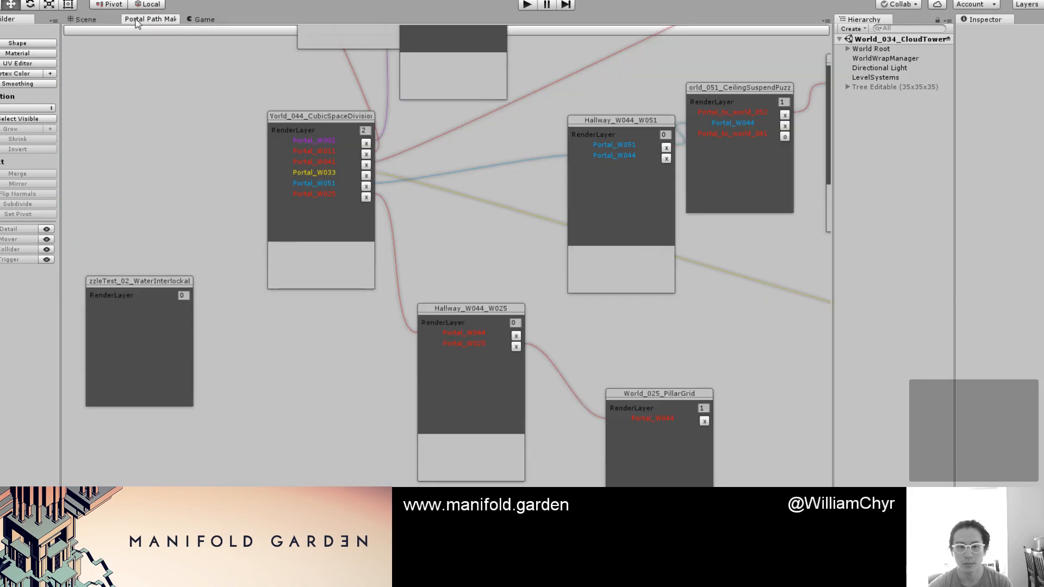
left_click(102, 21)
left_click(847, 49)
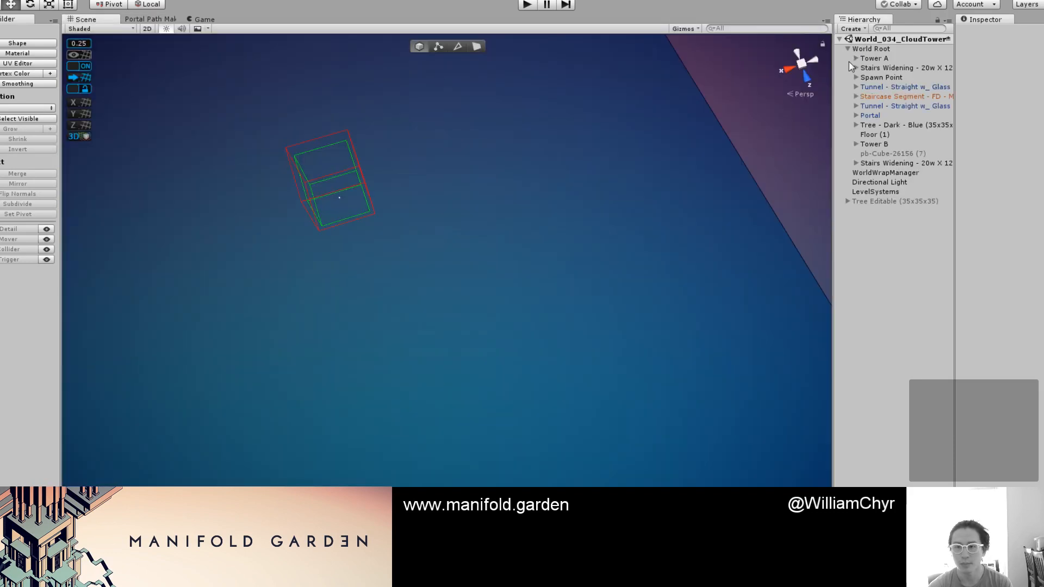
Step: Switch the scene view to isometric projection with flat block colours, and examine both towers and the bridge between them
scroll(635, 113, "down", 10)
scroll(584, 133, "up", 5)
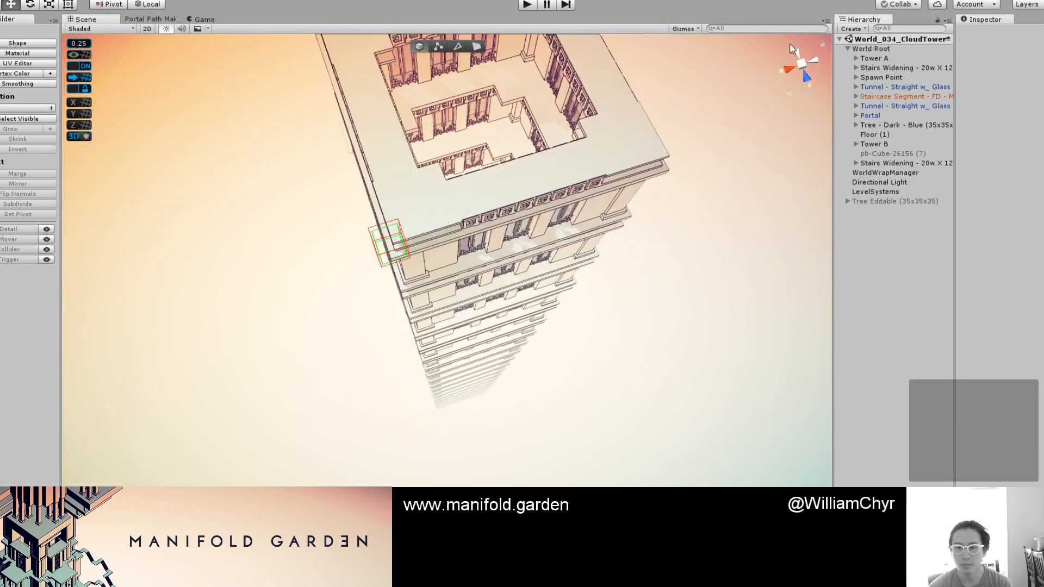
left_click(802, 65)
scroll(543, 165, "up", 4)
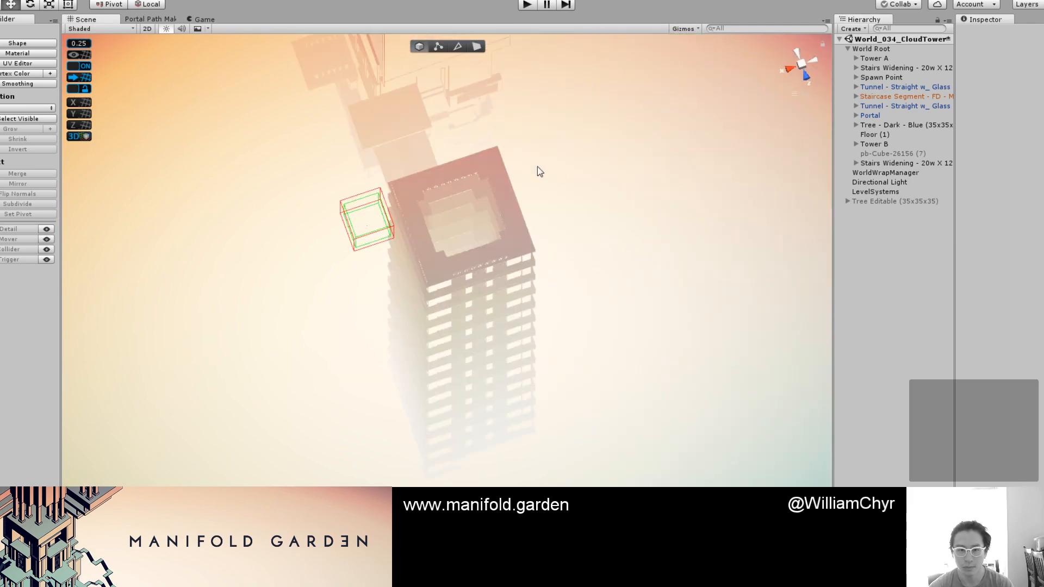
key("F1")
scroll(521, 159, "down", 5)
scroll(521, 158, "up", 4)
left_click_drag(522, 158, 702, 49, "alt")
scroll(384, 211, "down", 3)
scroll(384, 211, "up", 3)
left_click_drag(384, 211, 486, 419, "alt")
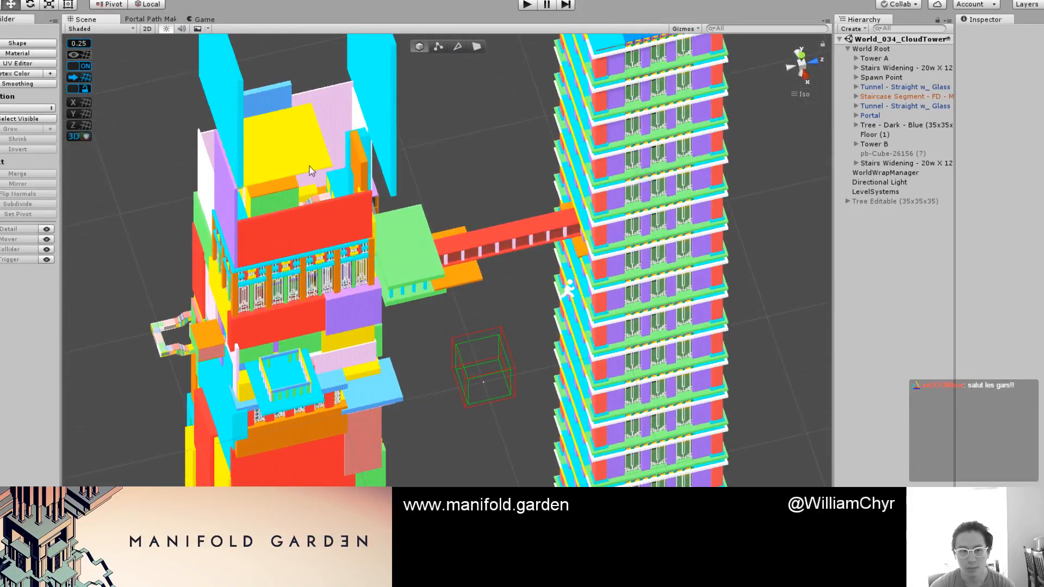
Step: Check the portal path map again, return to the scene, and select WorldWrapManager to show the wrap planes around the towers
left_click(150, 19)
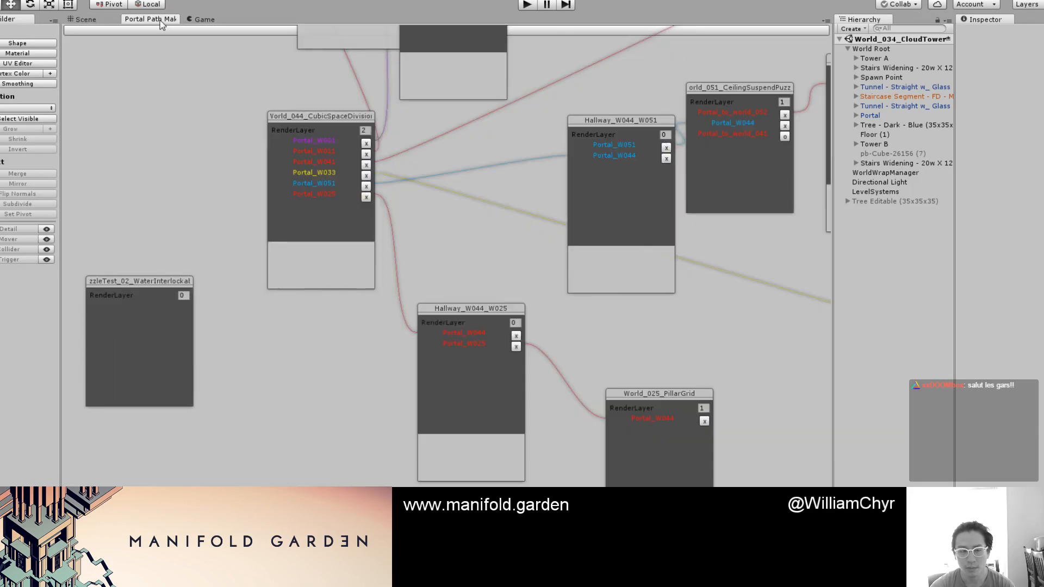
left_click(85, 19)
left_click_drag(586, 265, 646, 194, "alt")
left_click(883, 165)
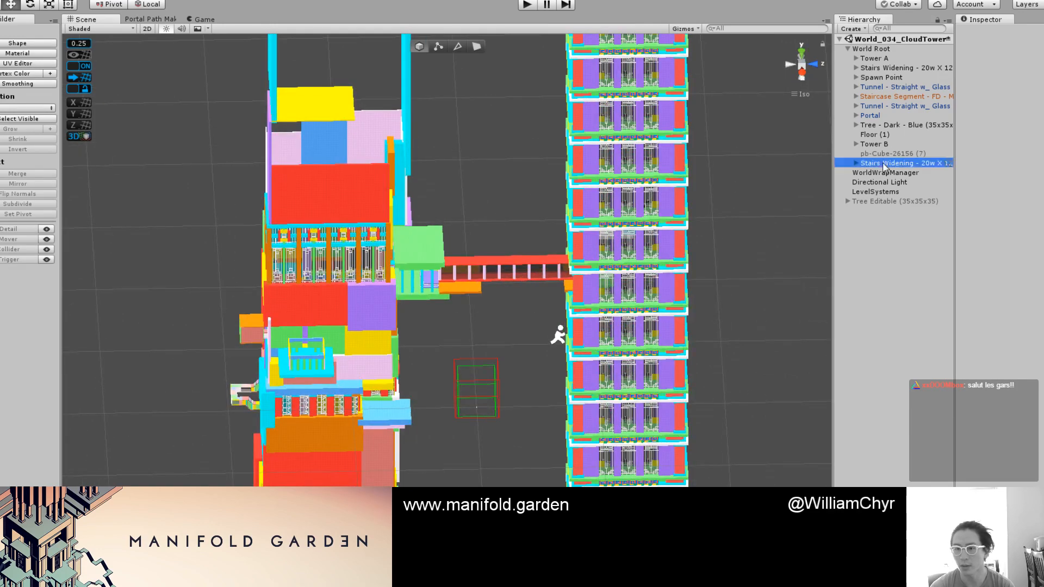
left_click(885, 173)
left_click(961, 104)
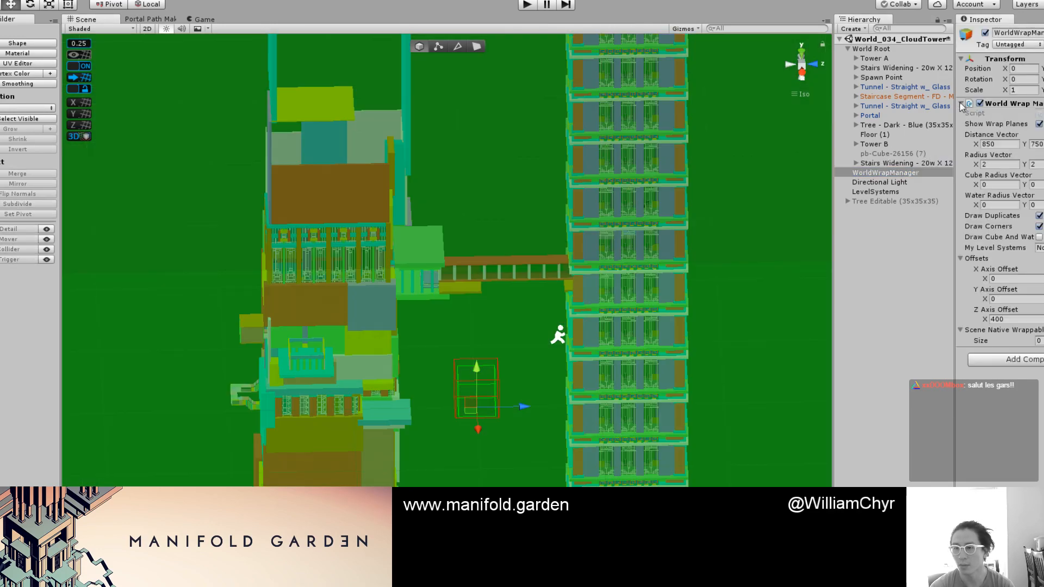
Step: Examine how the tops of the two towers sit relative to the upper wrap plane
scroll(666, 256, "down", 6)
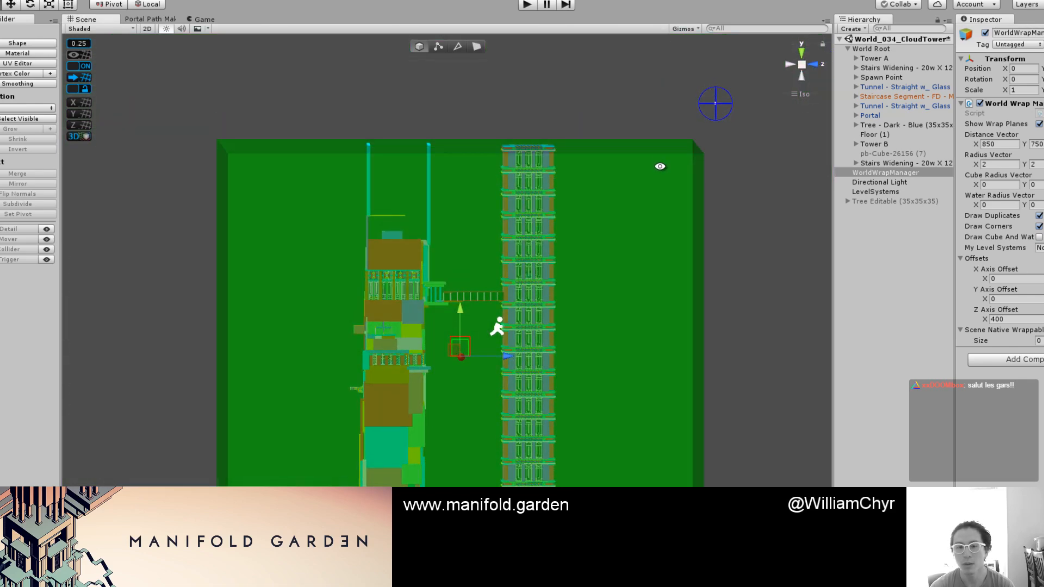
scroll(666, 230, "up", 2)
scroll(663, 225, "up", 5)
middle_click_drag(612, 136, 601, 238)
scroll(597, 169, "up", 12)
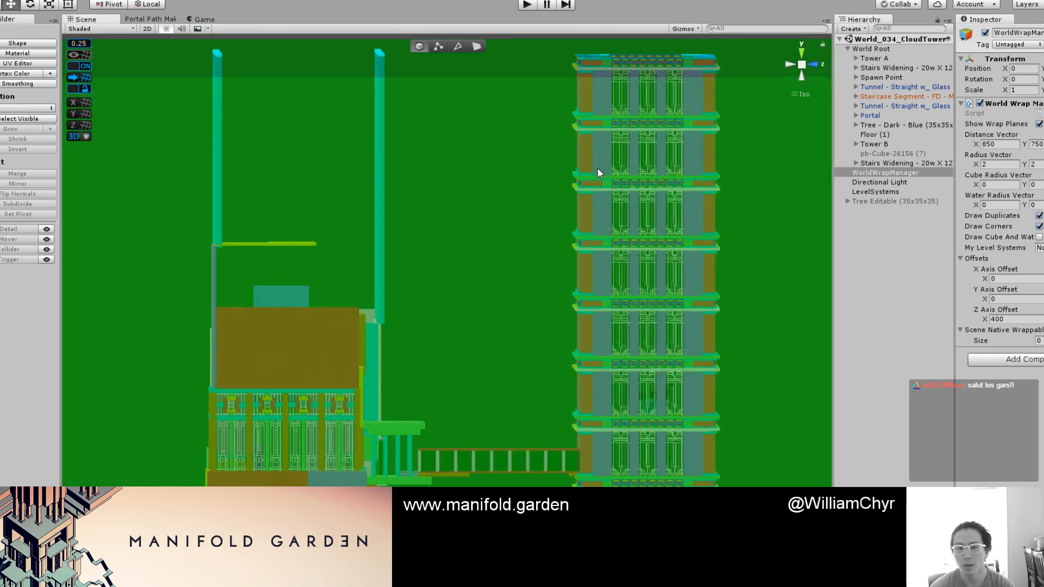
middle_click_drag(610, 152, 571, 201)
scroll(572, 201, "down", 8)
scroll(431, 240, "up", 4)
Step: Select the top floor ring of Tower B and examine the stacked floor rings down the tower
left_click(430, 236)
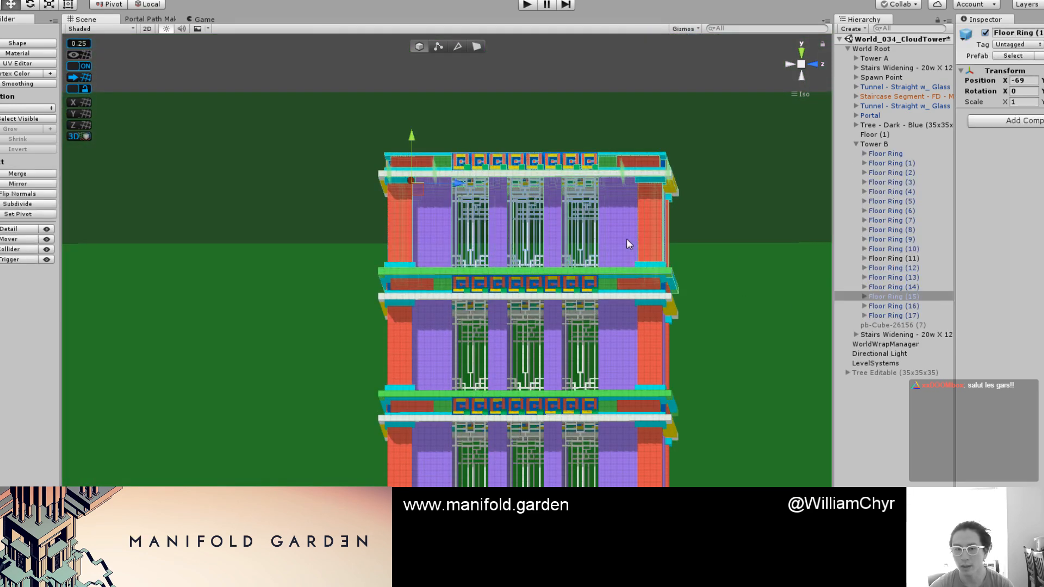
scroll(626, 244, "up", 3)
scroll(745, 370, "up", 2)
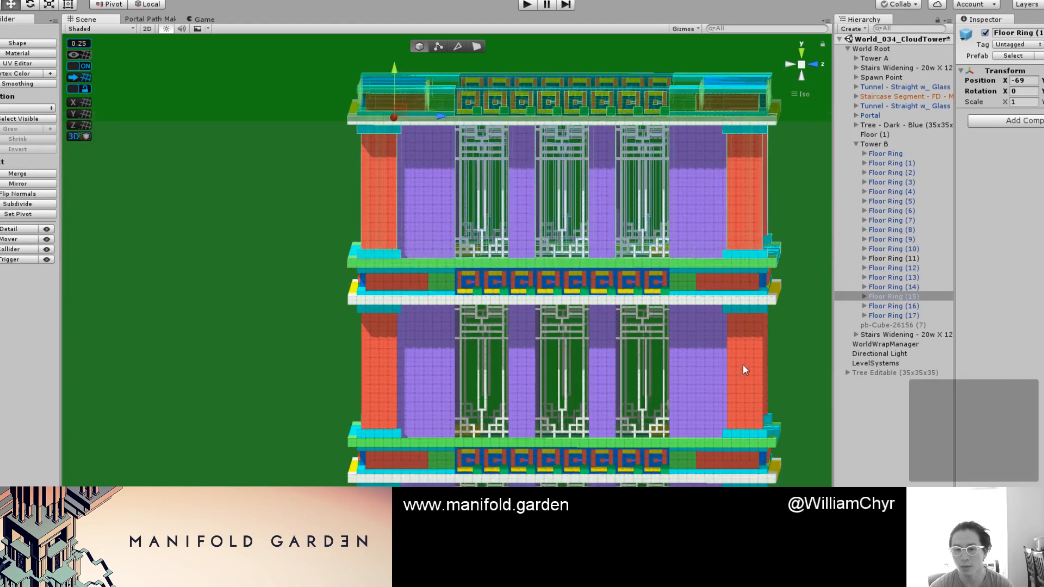
scroll(743, 365, "down", 6)
middle_click_drag(706, 421, 702, 201)
scroll(656, 331, "down", 6)
middle_click_drag(613, 466, 592, 245)
scroll(576, 326, "up", 3)
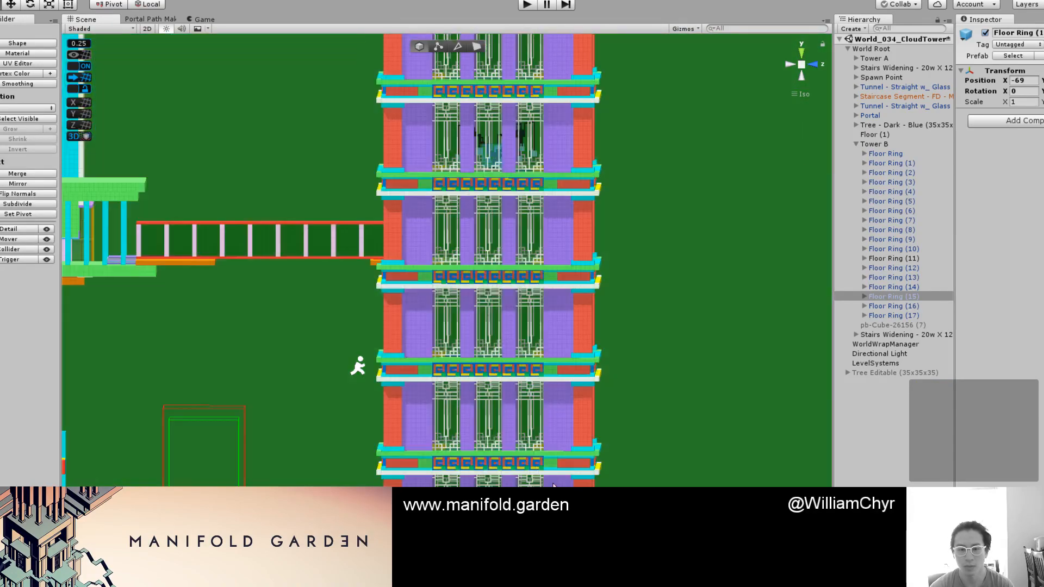
middle_click_drag(553, 486, 560, 270)
scroll(549, 272, "up", 4)
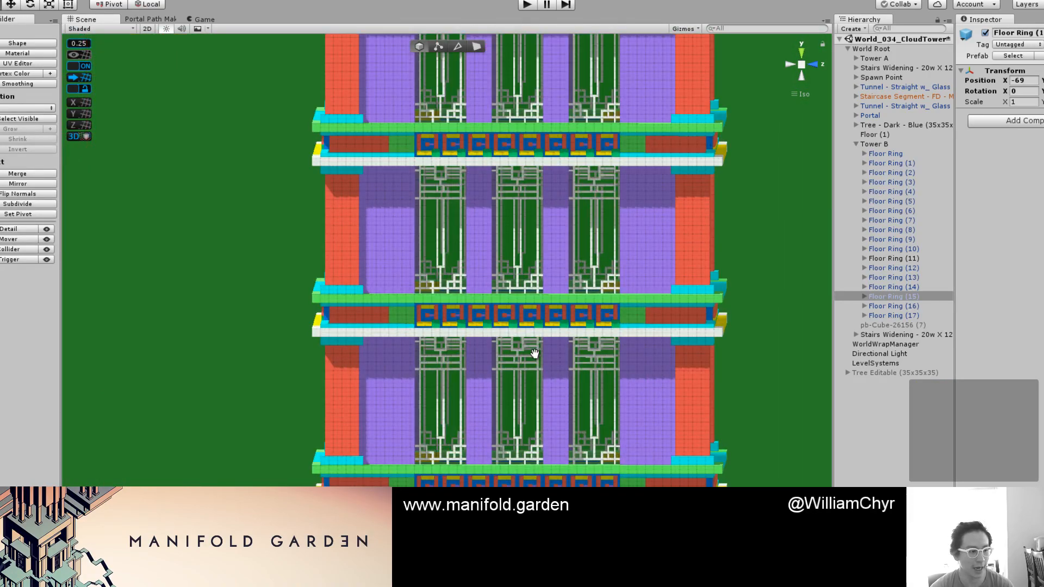
Step: Duplicate the bottom floor ring of Tower B, Floor Ring (9), and move the copy straight down to the lower wrap plane
scroll(538, 337, "down", 8)
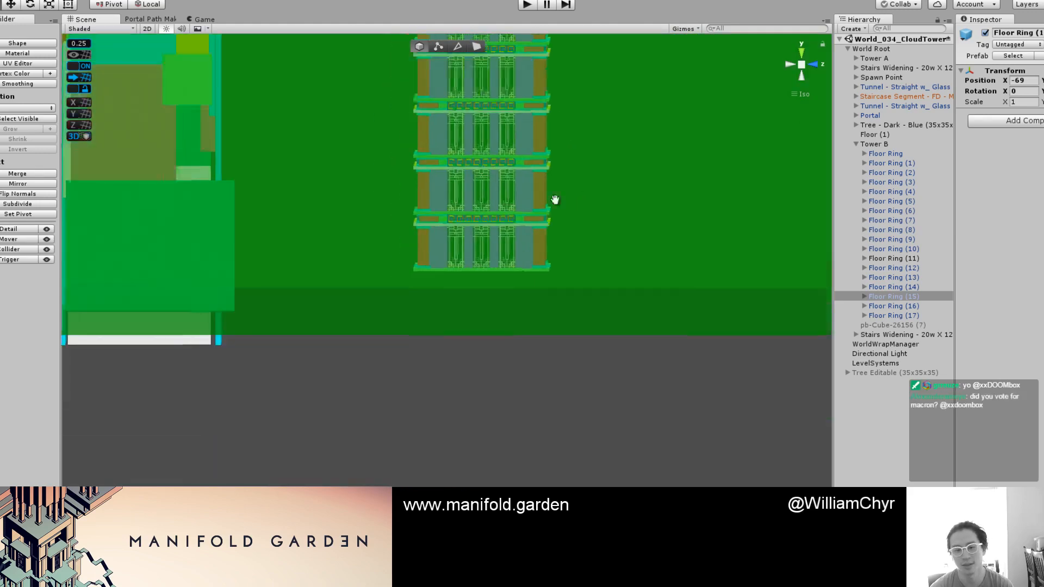
middle_click_drag(555, 199, 511, 270)
scroll(483, 187, "up", 6)
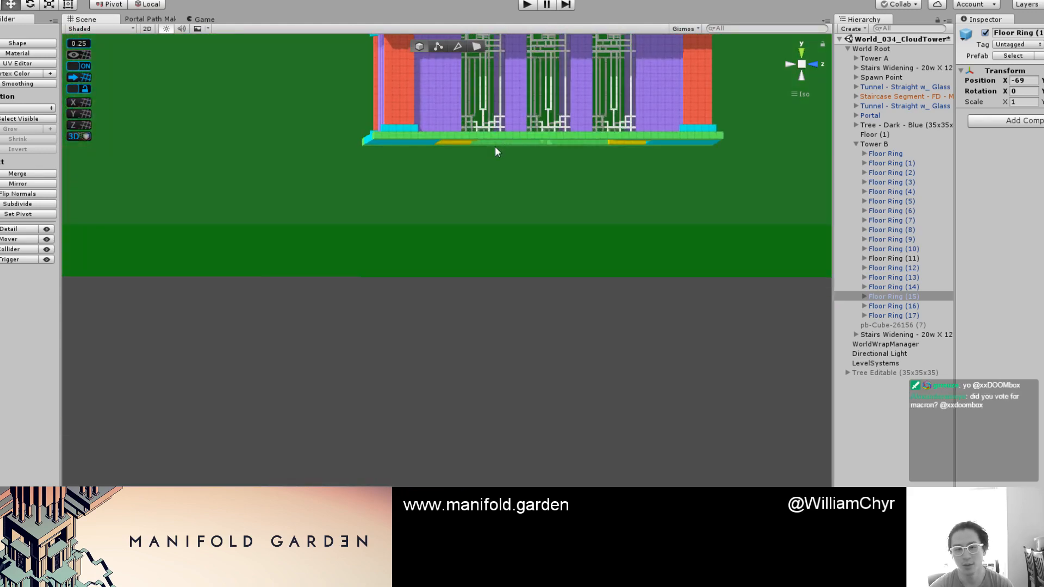
middle_click_drag(495, 147, 516, 242)
left_click(463, 169)
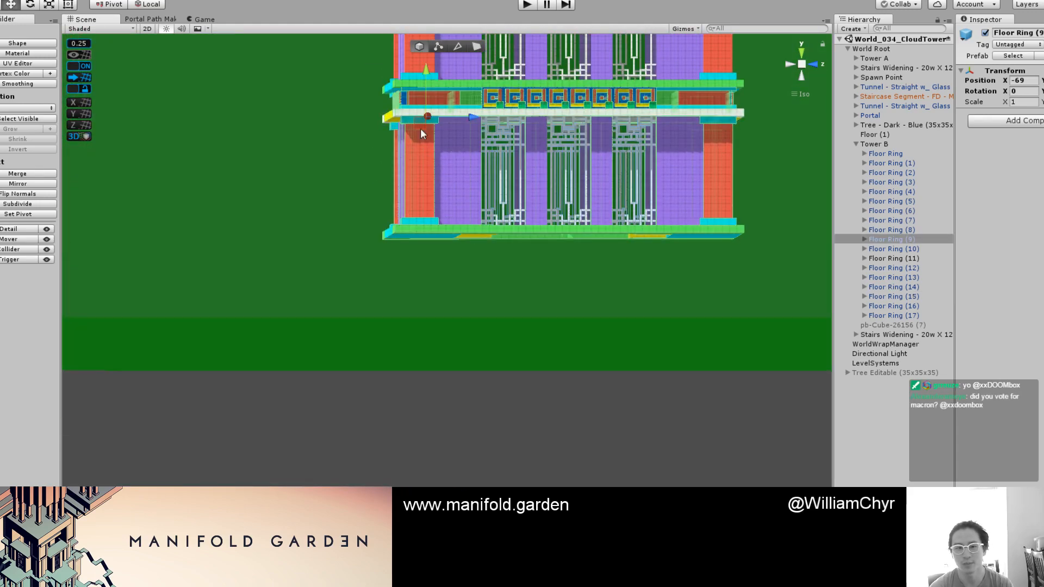
key("ctrl+d")
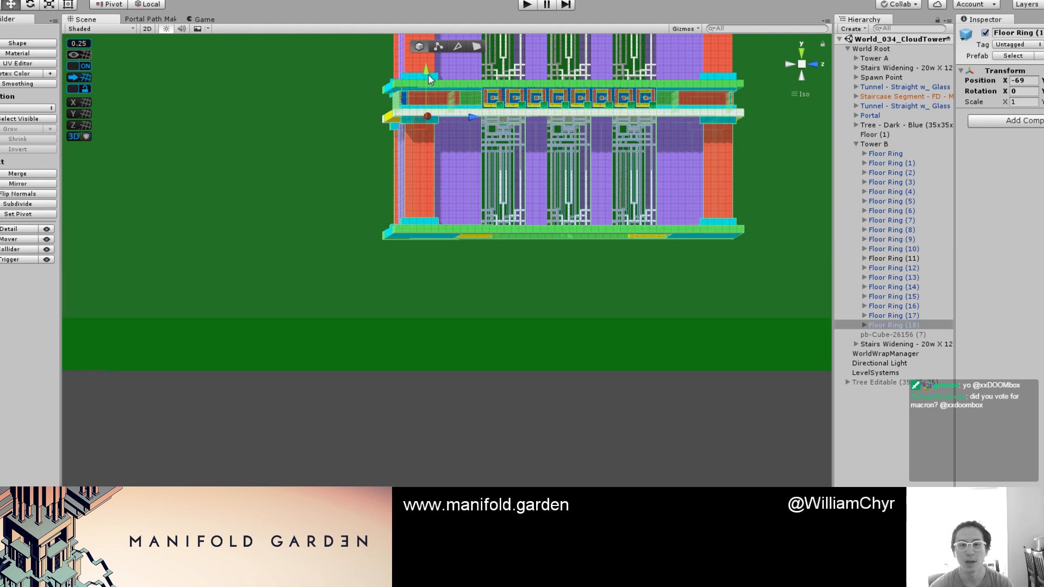
left_click_drag(428, 75, 425, 197)
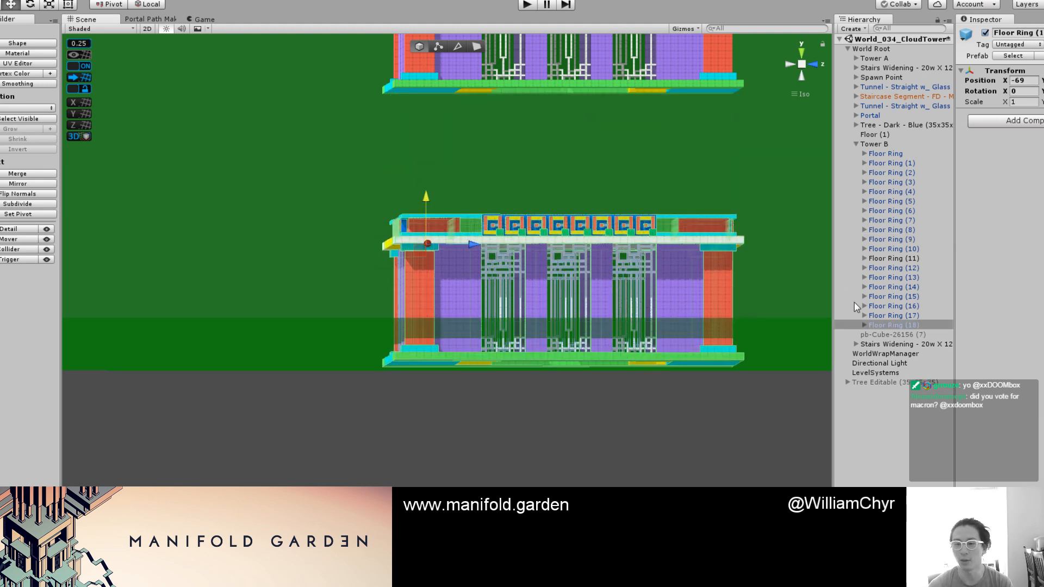
left_click(863, 315)
left_click(885, 325)
scroll(906, 445, "down", 5)
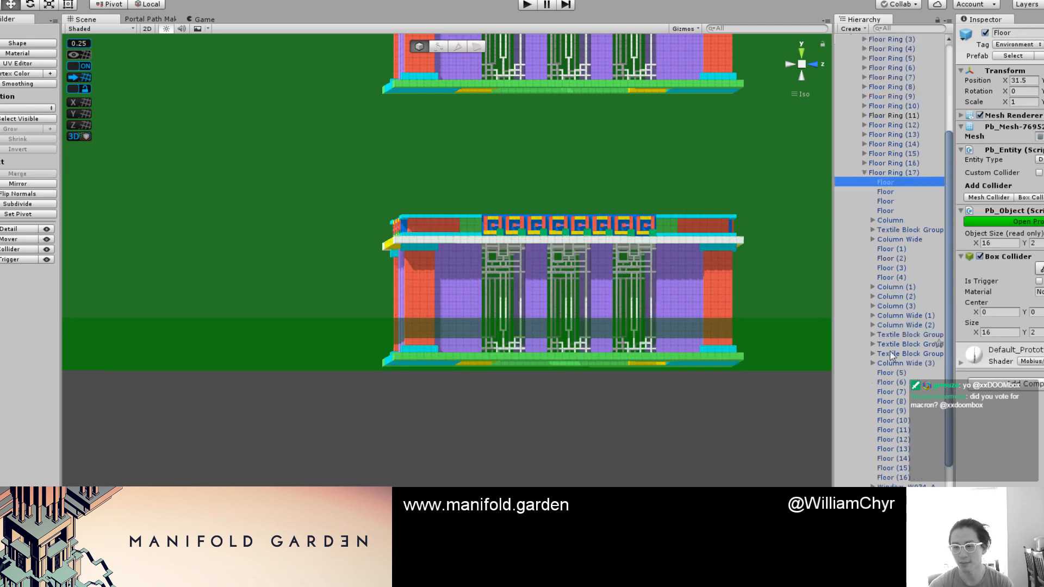
scroll(907, 447, "down", 5)
key("ctrl+a")
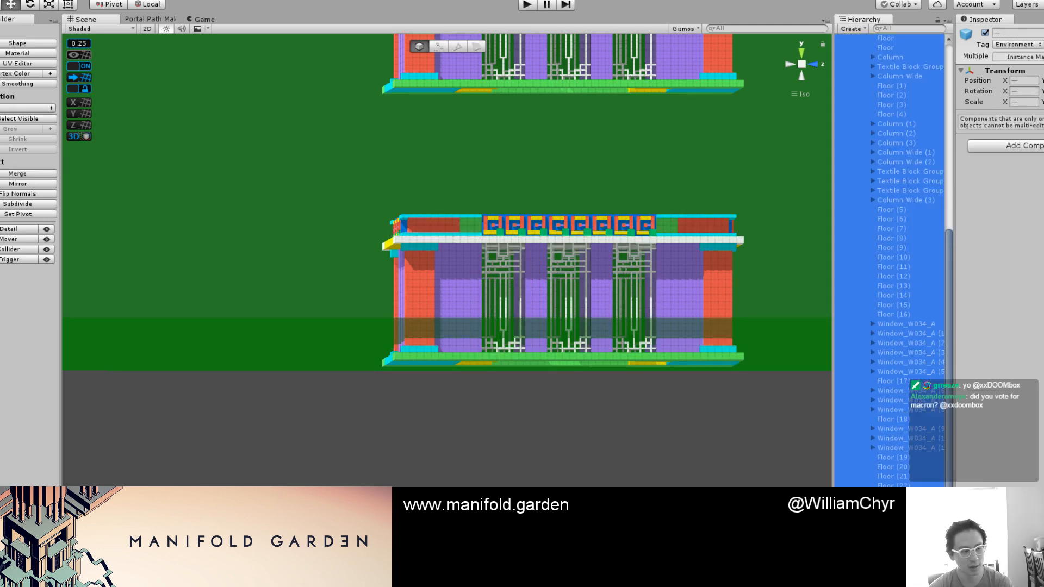
scroll(932, 263, "up", 5)
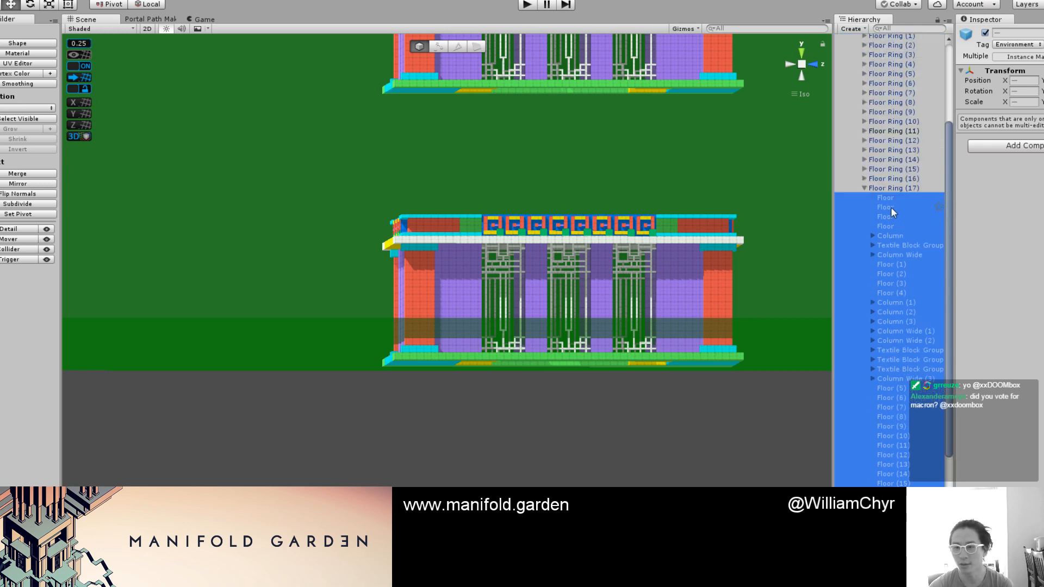
left_click(865, 192)
Step: Go through Tower B's floor rings in the hierarchy to identify the hidden ring directly above the bottom one
left_click(910, 318)
scroll(626, 165, "down", 6)
scroll(548, 112, "up", 3)
left_click(549, 108)
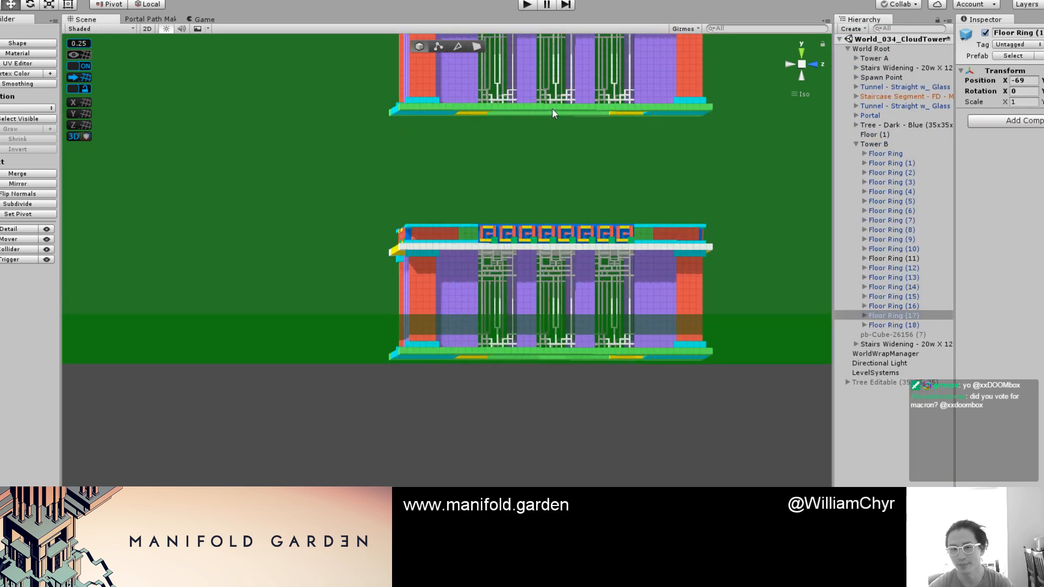
left_click(549, 111)
left_click(914, 145)
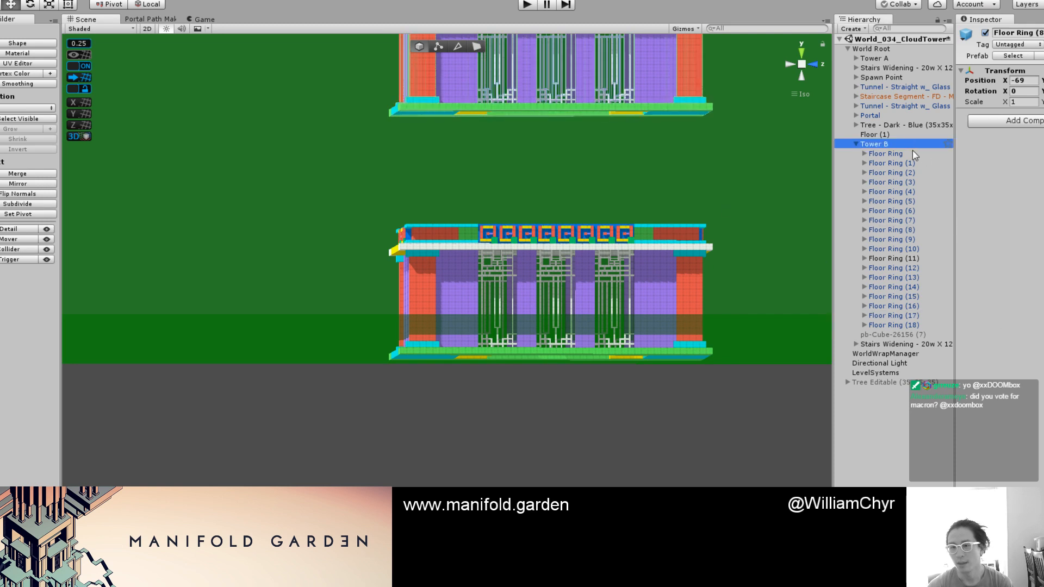
left_click(894, 306)
left_click(897, 334, "shift")
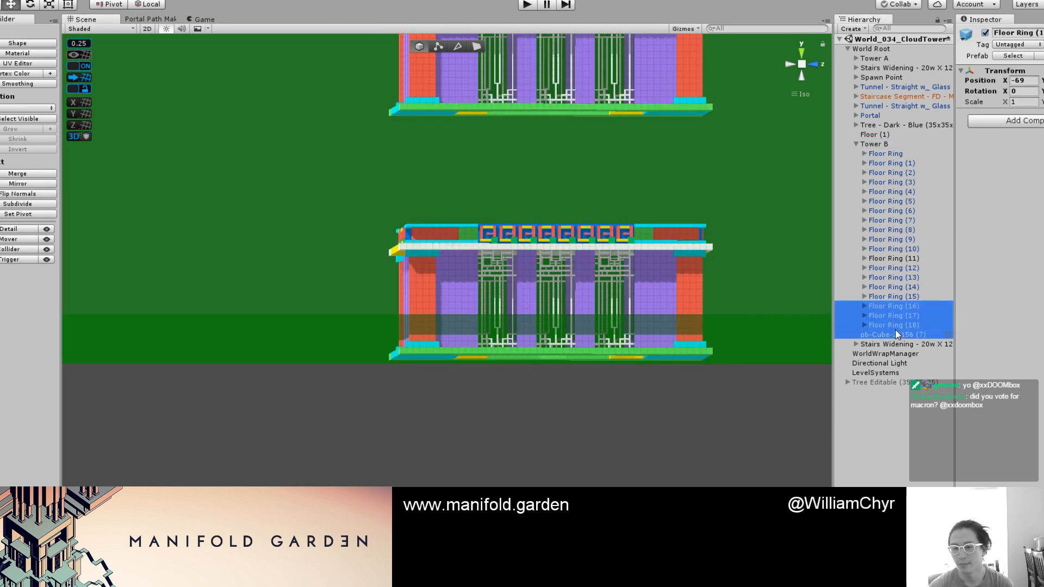
left_click(906, 324)
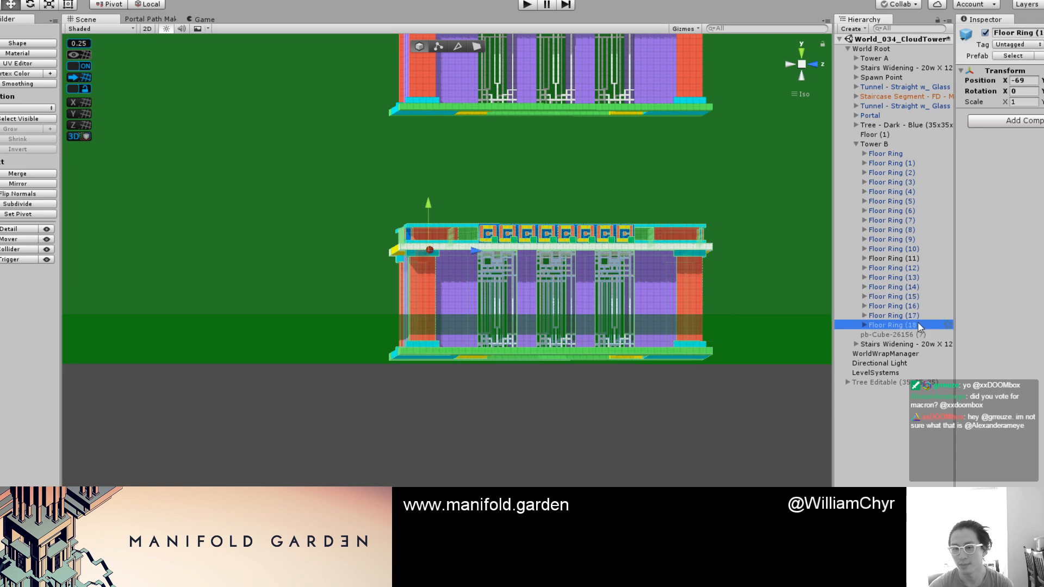
left_click(912, 155, "shift")
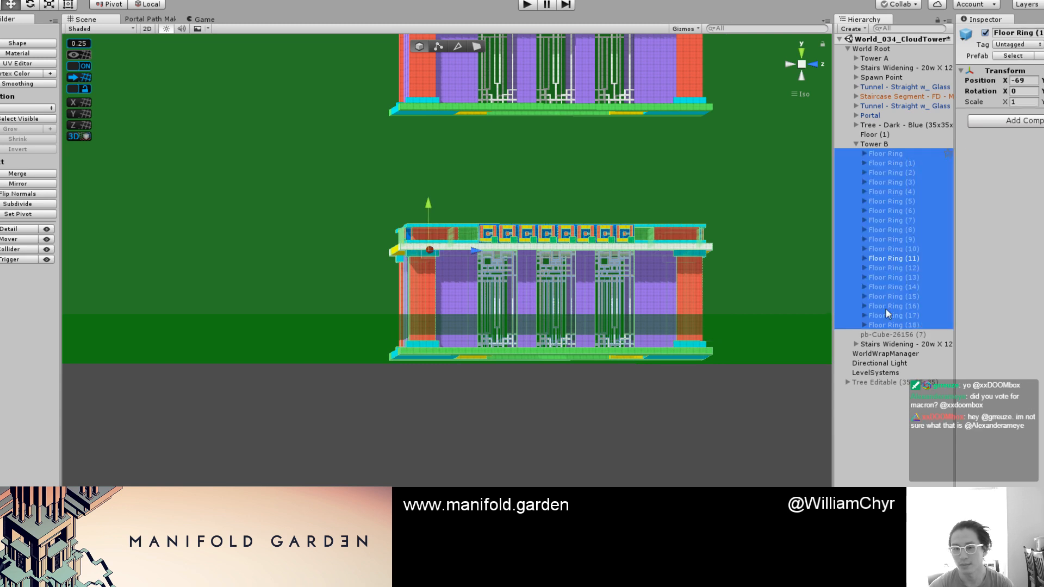
left_click(888, 317)
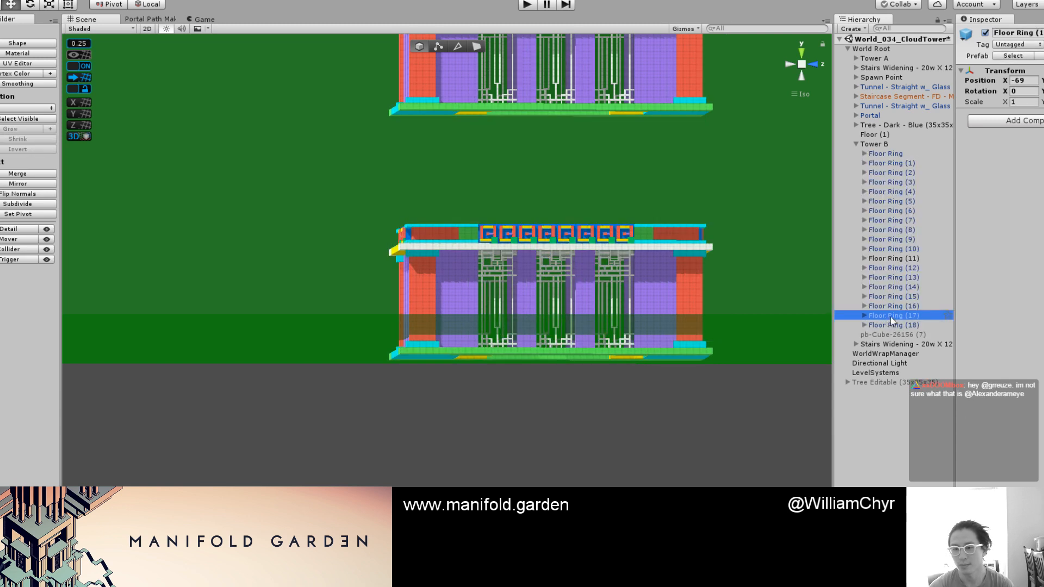
left_click(894, 305)
key("Up")
key("Up")
key("Up")
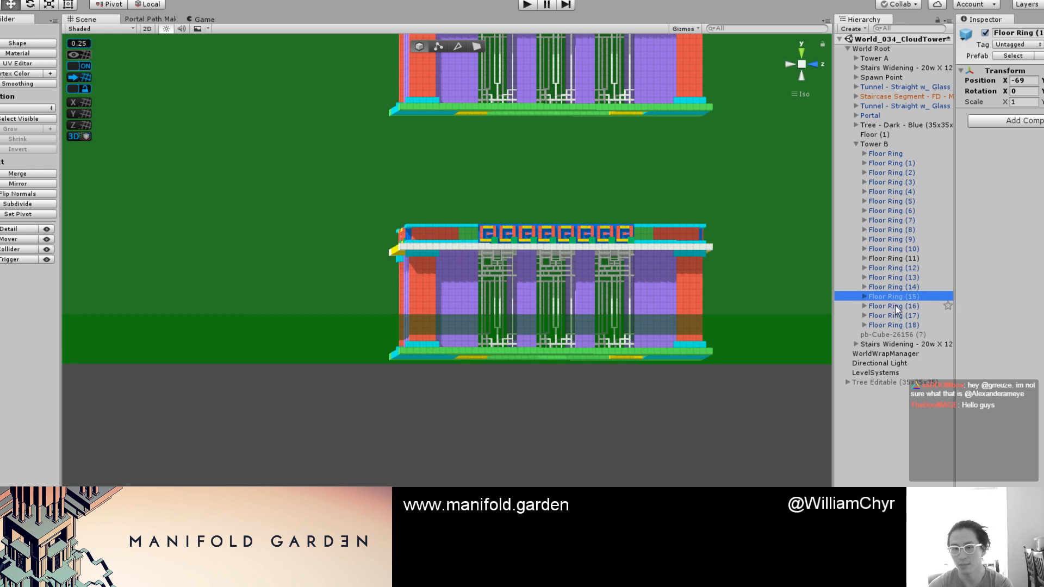
key("Up")
key("Up")
key("Up")
key("Up")
key("Up")
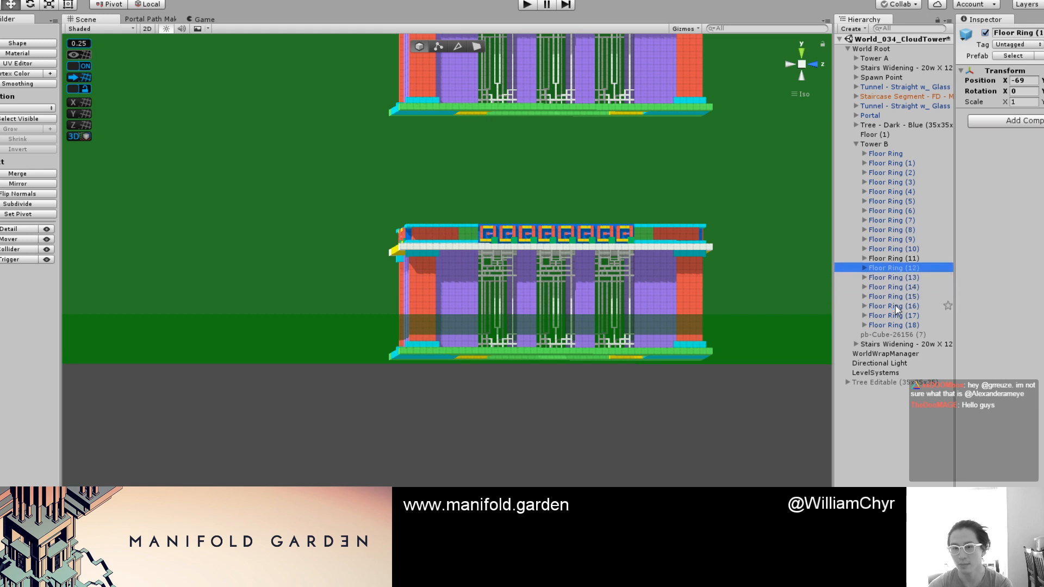
key("Down")
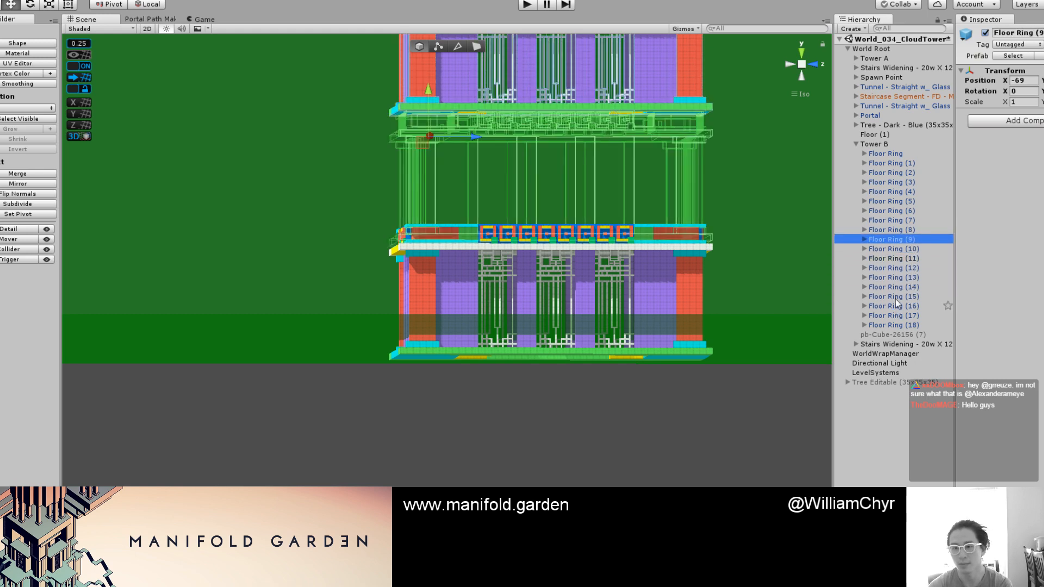
Step: Select all child objects of Floor Ring (9) and make them visible again
left_click(864, 239)
left_click(888, 250)
scroll(897, 326, "down", 5)
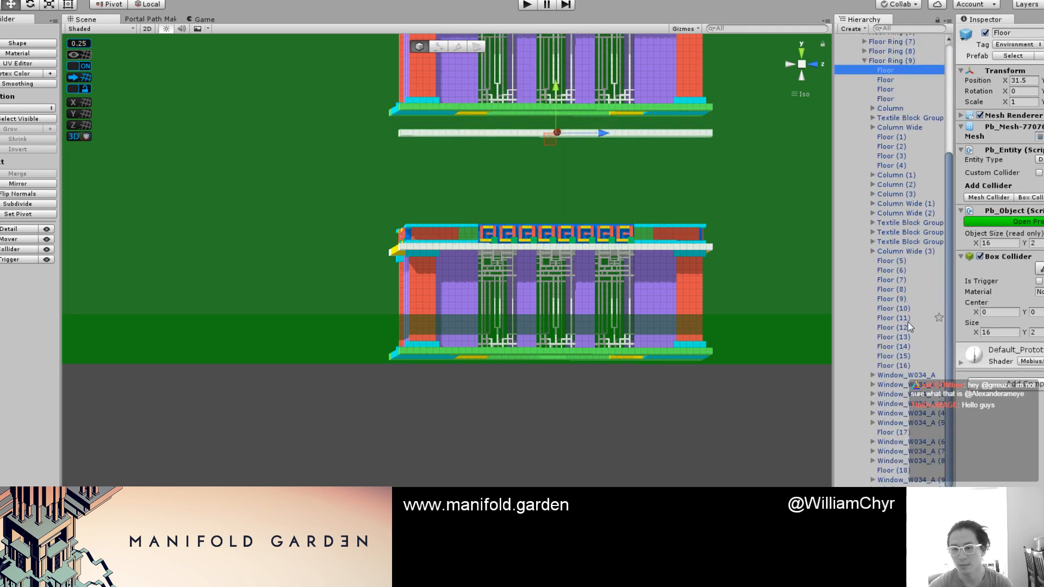
scroll(894, 435, "down", 5)
left_click(893, 484, "shift")
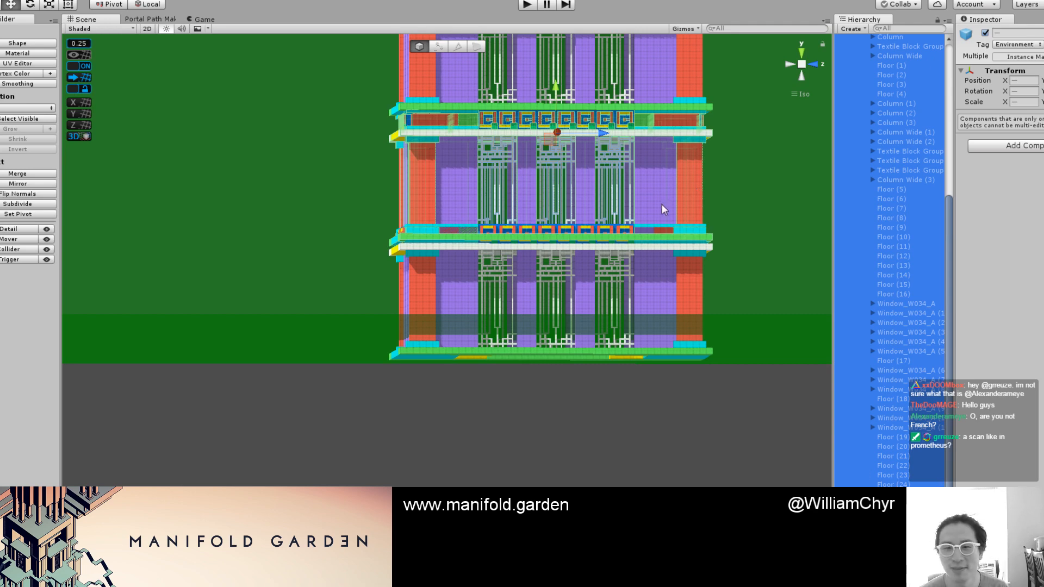
Step: Move Tower B's bottom floor ring straight down so its patterned frieze clears the base of Floor Ring (9), and check the joint up close
left_click(686, 184)
key("f")
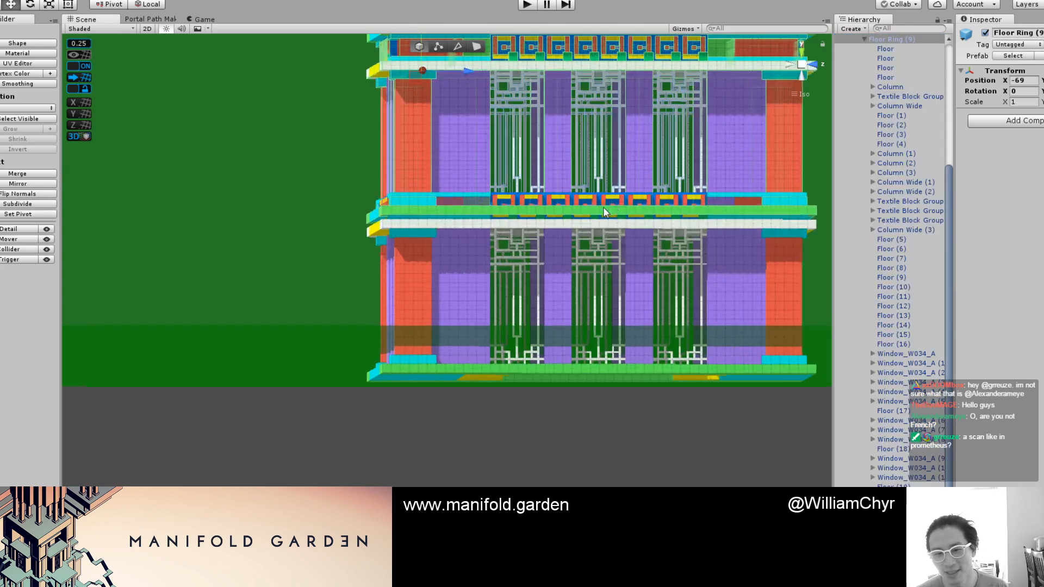
left_click(431, 228)
left_click_drag(419, 181, 419, 201)
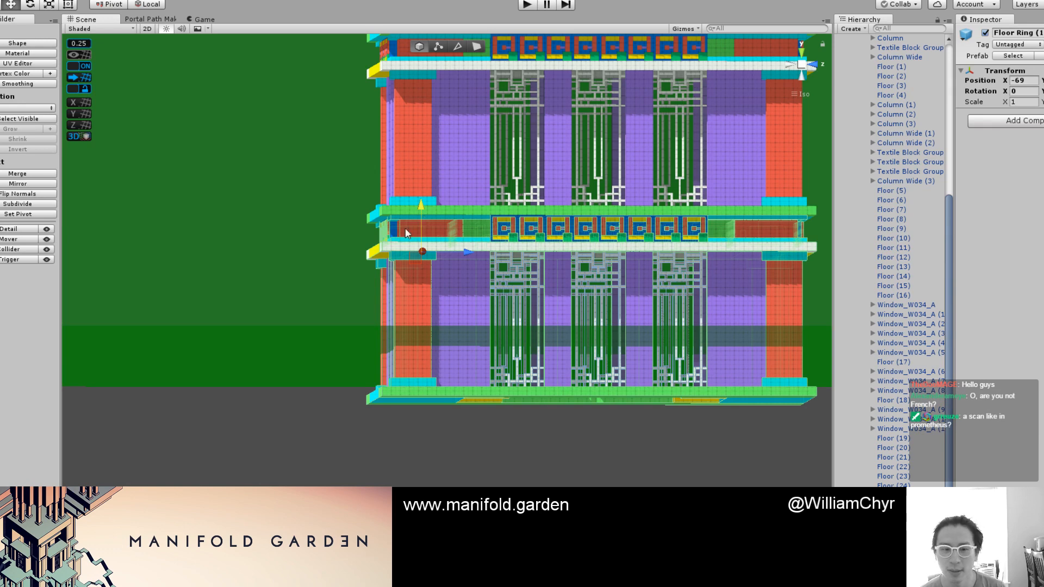
scroll(410, 204, "up", 1)
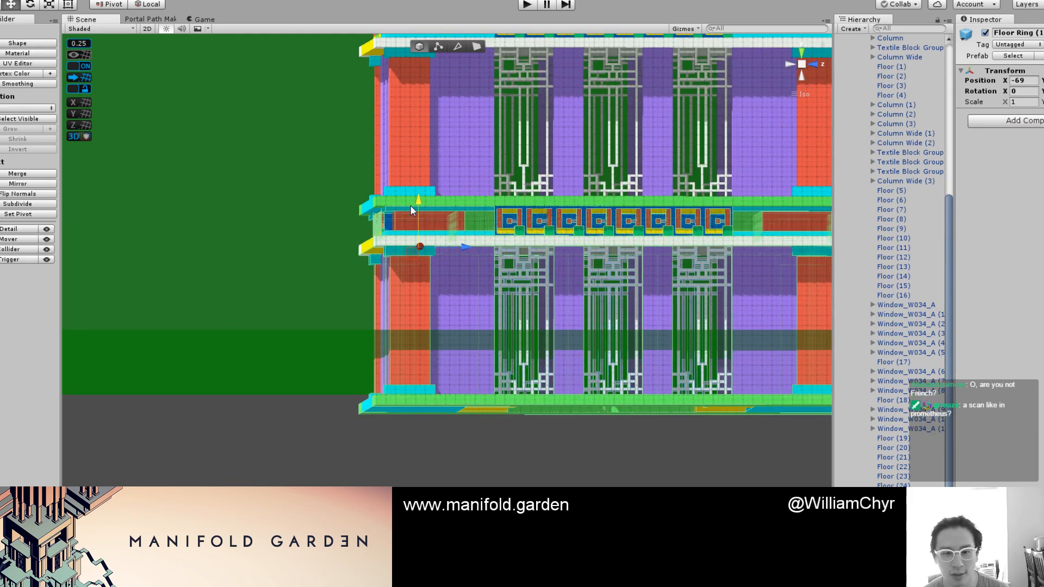
scroll(410, 204, "up", 6)
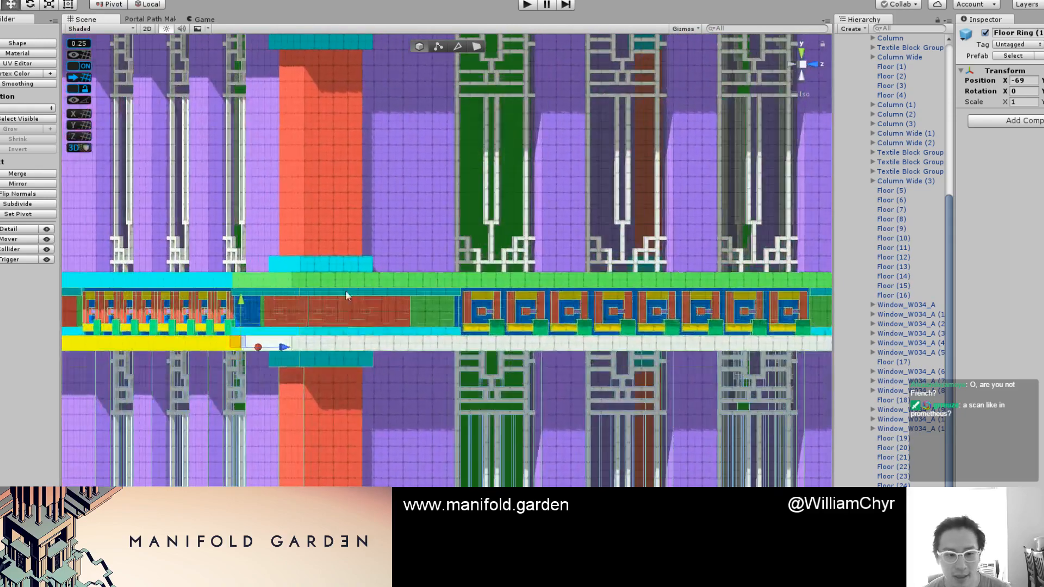
scroll(348, 297, "up", 2)
middle_click_drag(337, 307, 601, 294)
left_click_drag(601, 294, 460, 284, "alt")
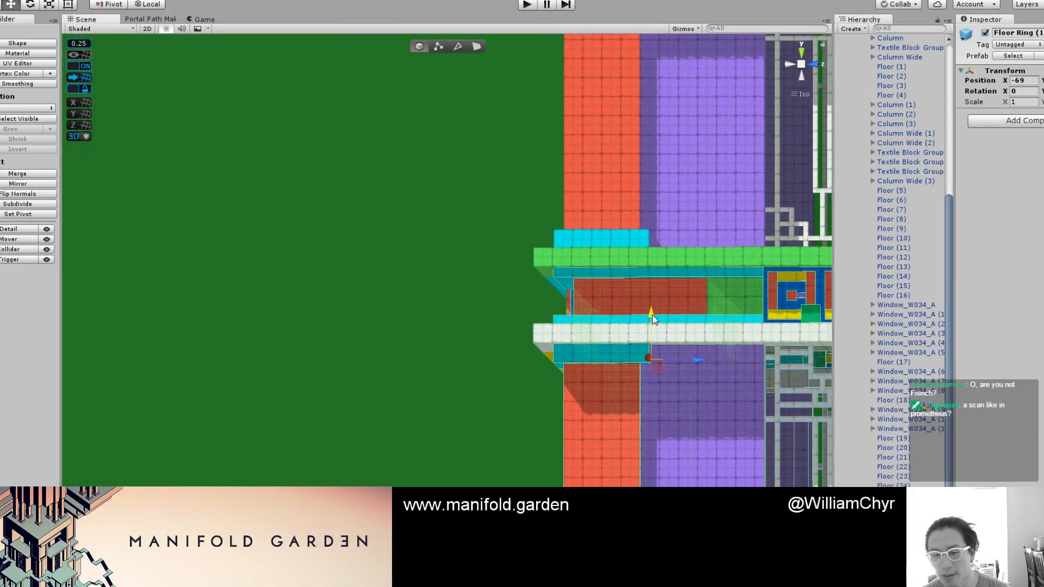
Step: Examine how the full floor ring stack of Tower B meets the lower and upper wrap planes, ending at the top ring's corner column
left_click_drag(651, 296, 621, 424, "alt")
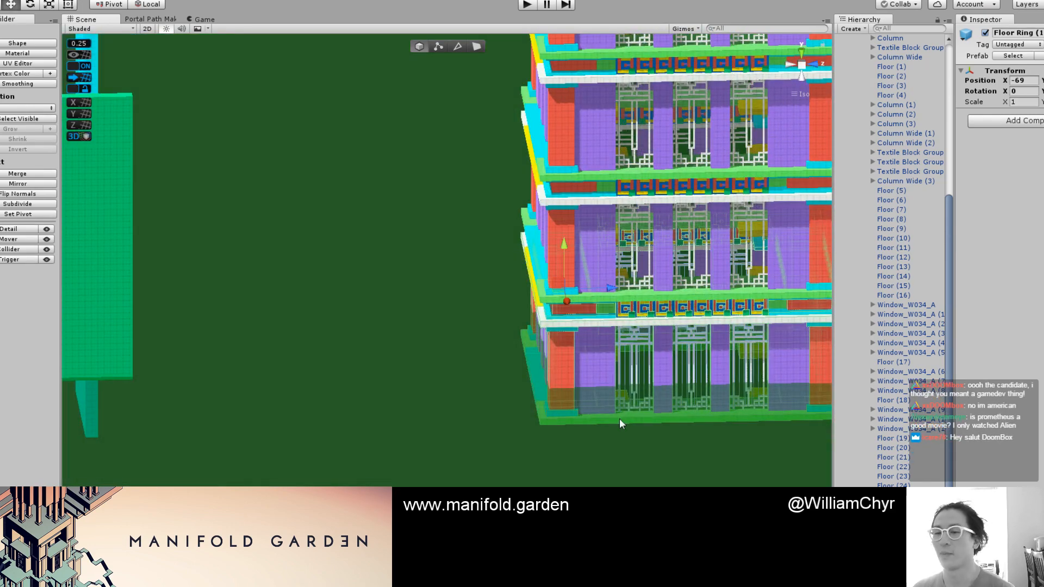
scroll(609, 398, "down", 12)
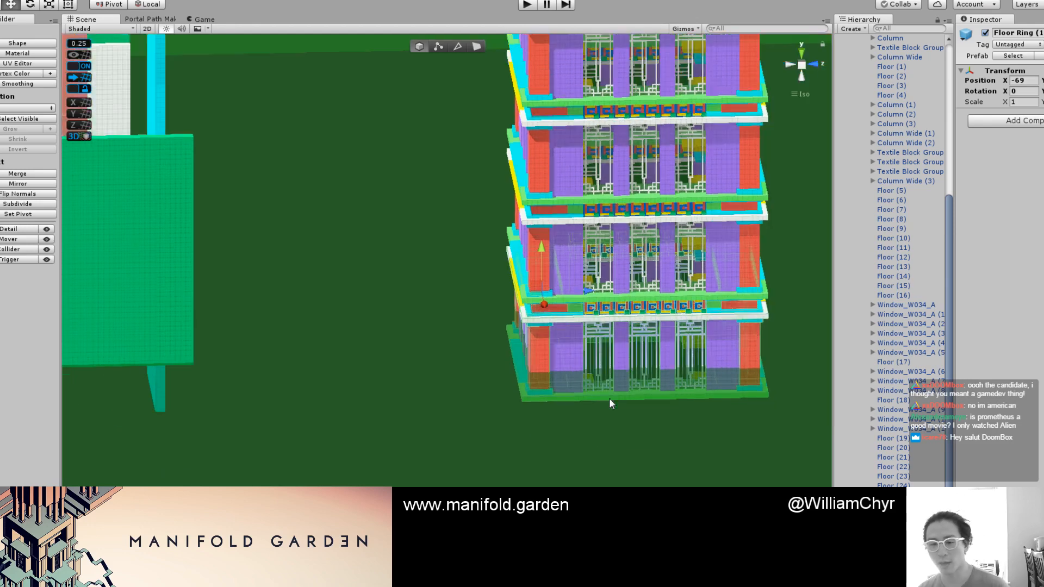
left_click_drag(576, 383, 572, 172, "alt")
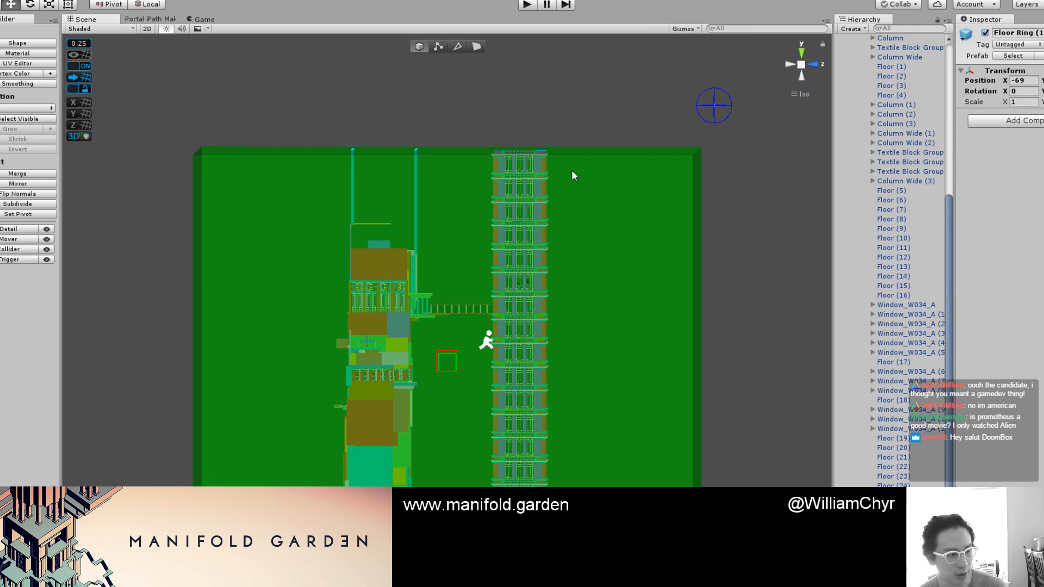
scroll(580, 151, "up", 8)
key("f")
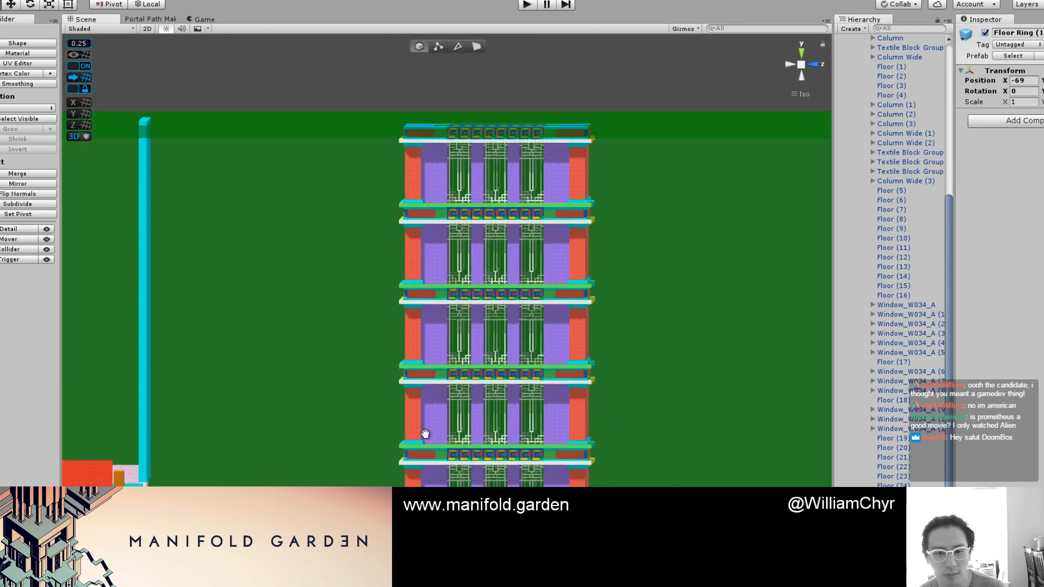
left_click(598, 161)
left_click(596, 161)
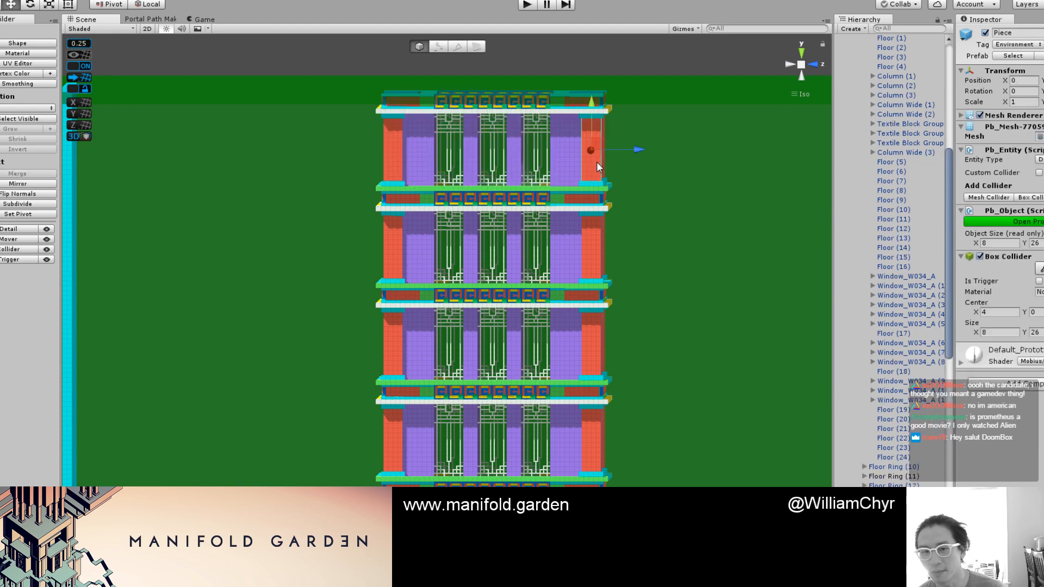
key("f")
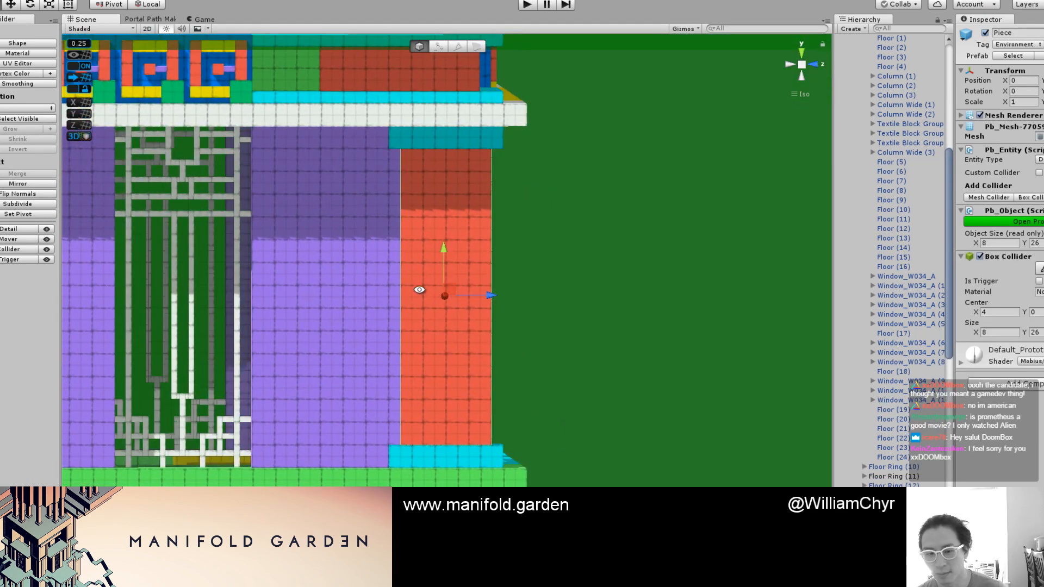
scroll(425, 294, "down", 2)
Step: Try shifting Tower B's top floor ring sideways along the Z axis, and undo the move
left_click(894, 505)
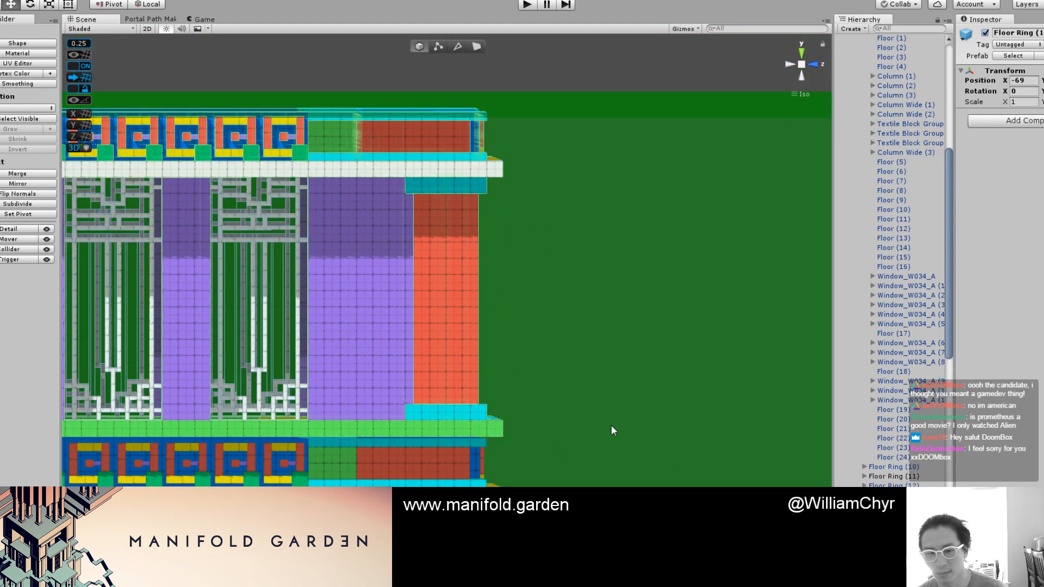
scroll(412, 312, "down", 10)
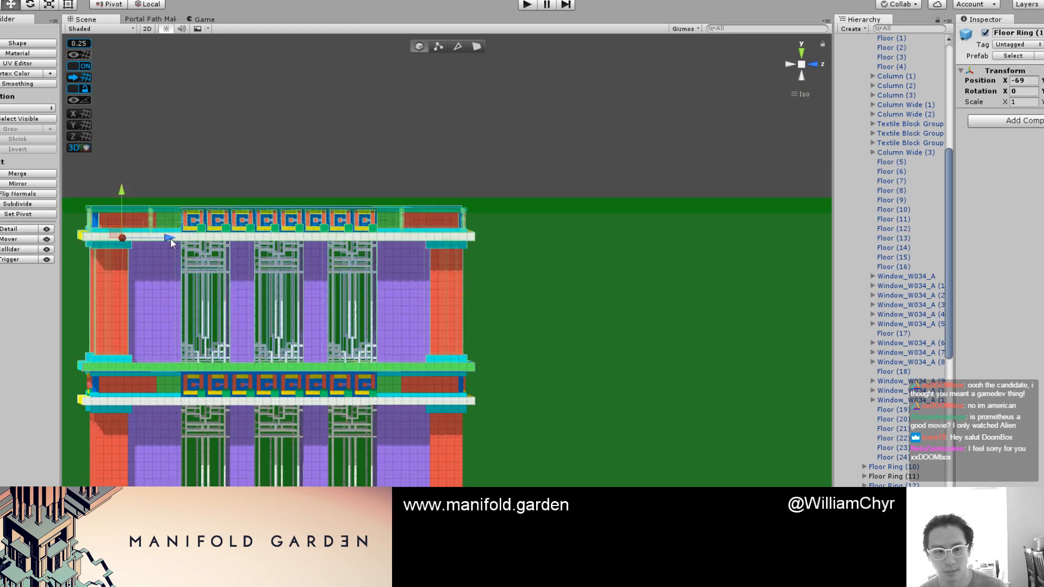
left_click_drag(171, 237, 250, 240)
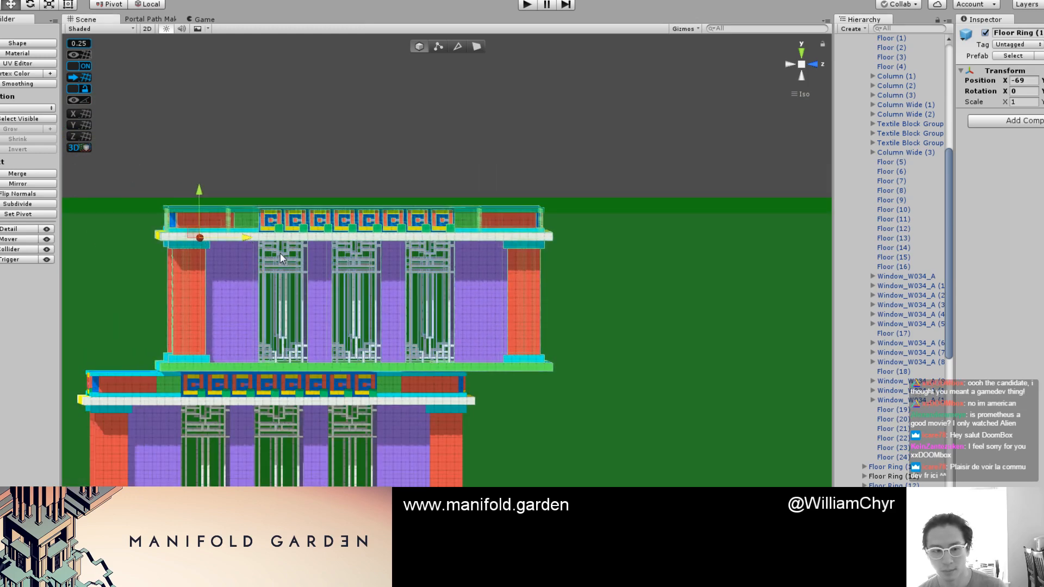
key("ctrl+z")
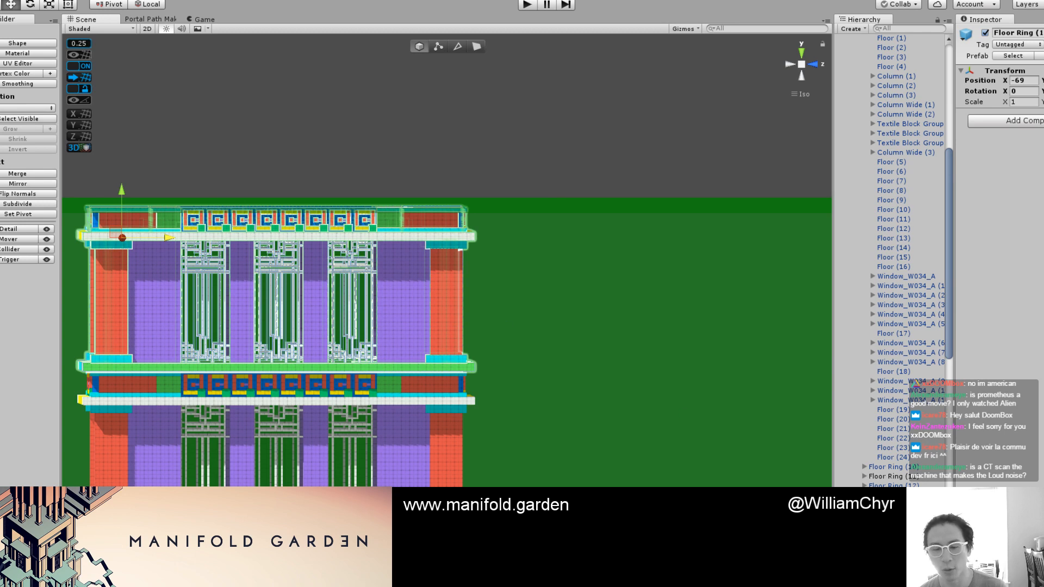
Step: Duplicate the corner column piece of Tower B's top floor ring and move the copy along Z until it stands clear beside the tower
left_click(455, 301)
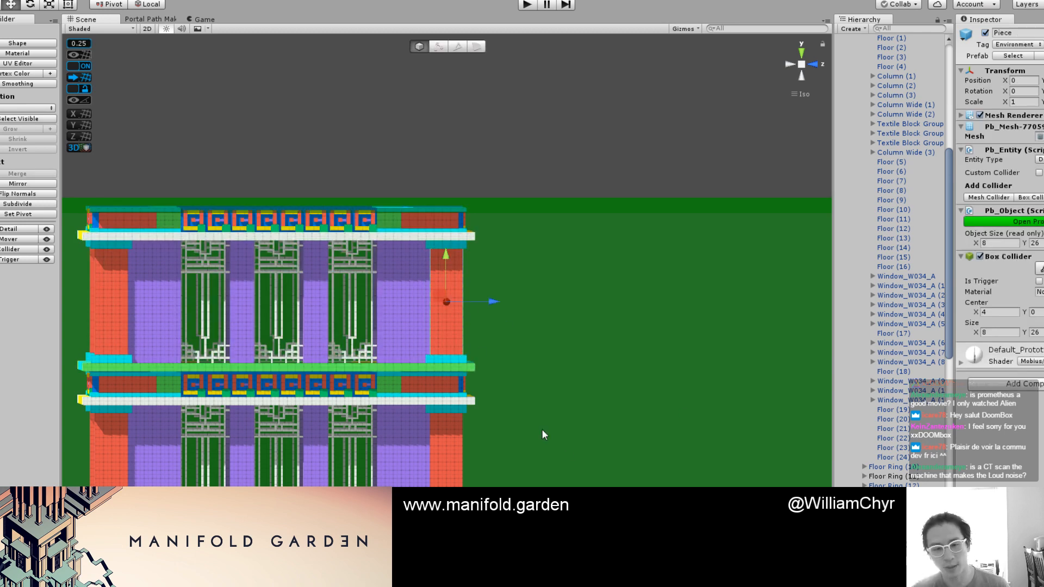
key("ctrl+d")
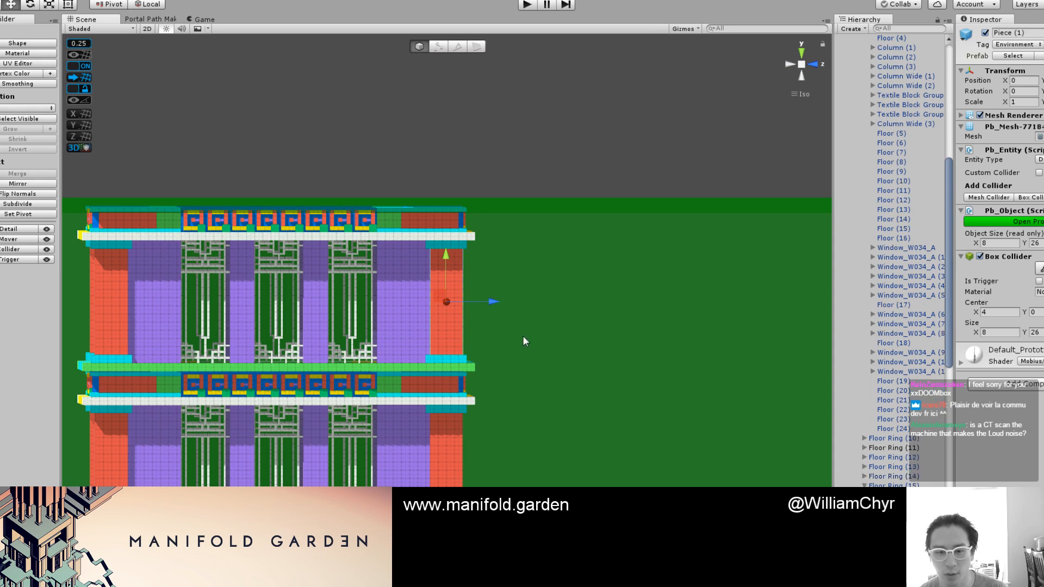
scroll(519, 331, "up", 5)
mouse_move(495, 297)
left_mouse_down()
mouse_move(560, 300)
mouse_move(513, 298)
left_mouse_up()
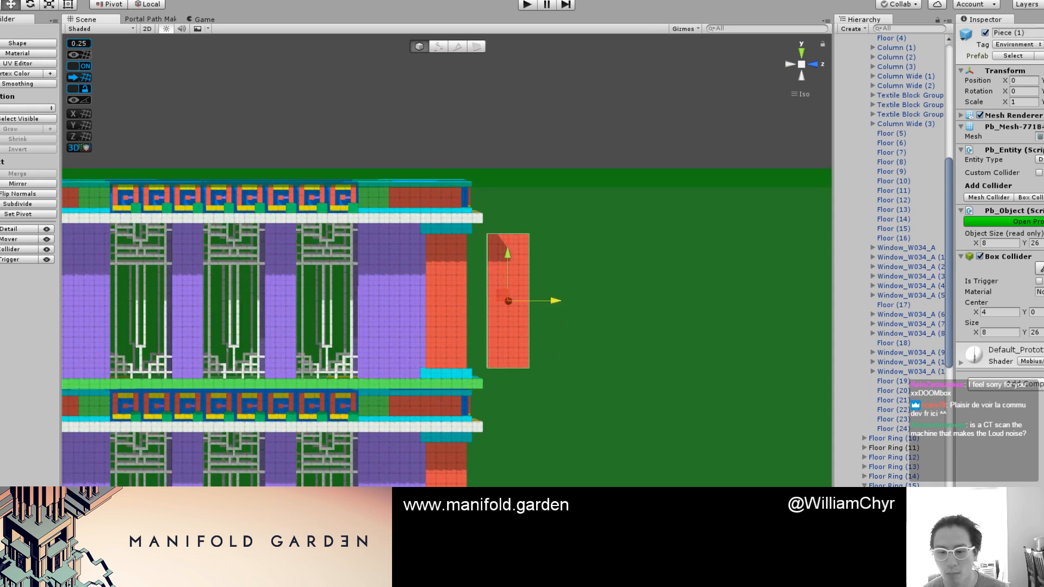
Step: Switch to the browser, view scanner photos in the "ct scan" image results, and return to the Unity scene at the copied column piece
key("alt+Tab")
left_click_drag(679, 1, 1042, 4)
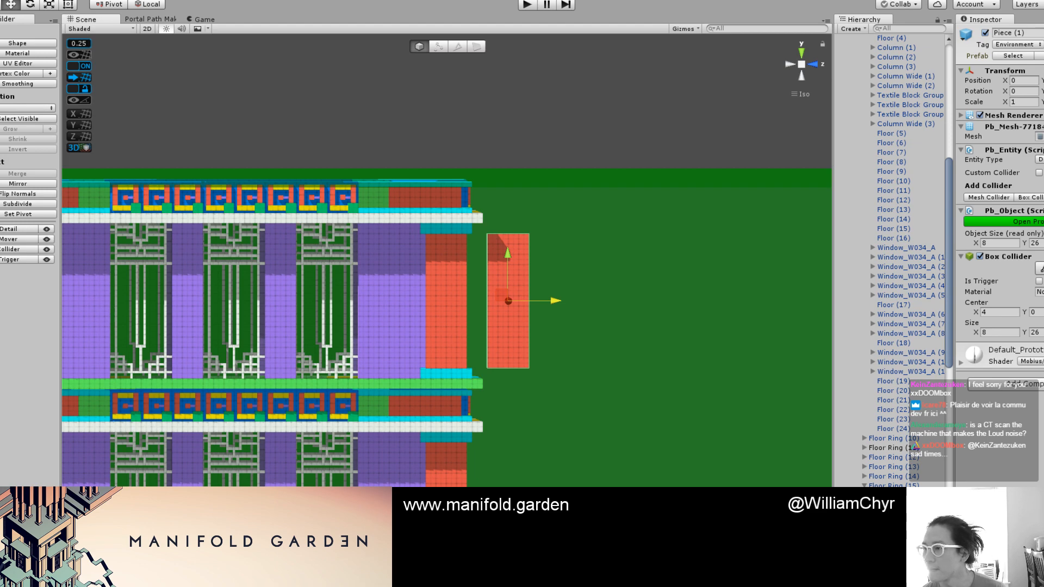
left_click_drag(1043, 1, 680, 0)
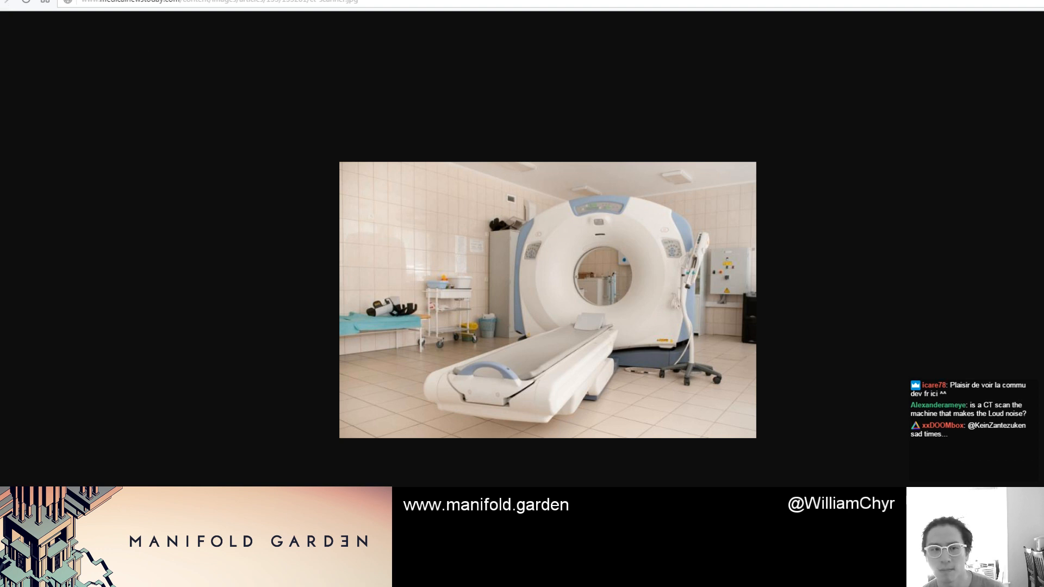
key("alt+Left")
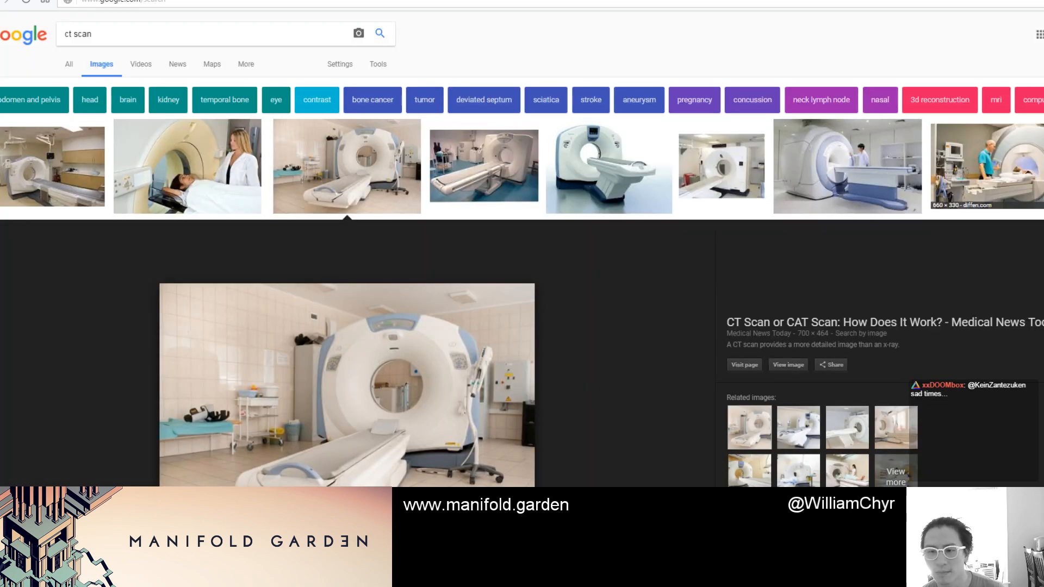
left_click(933, 202)
scroll(899, 207, "down", 4)
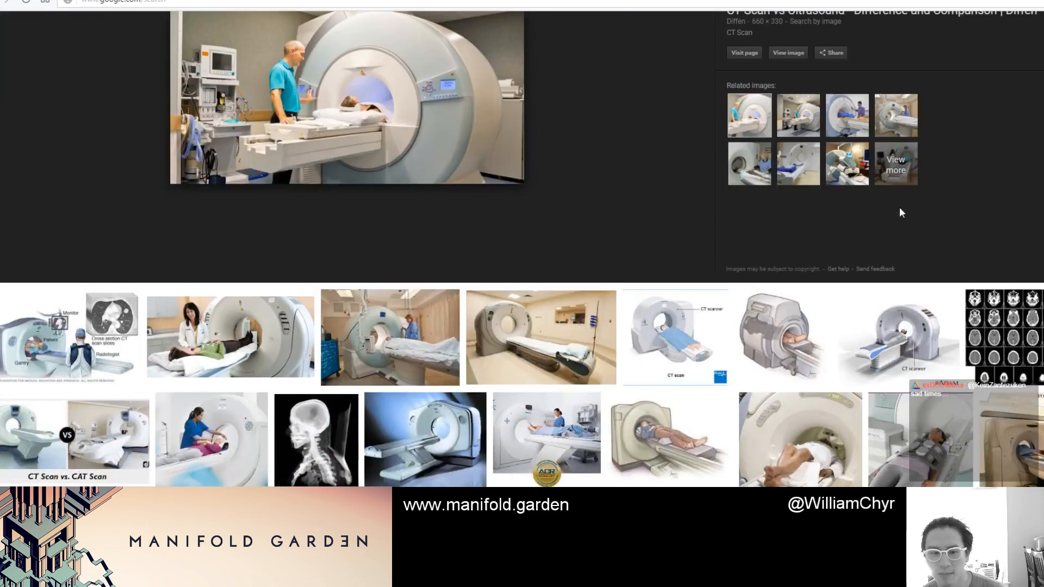
left_click_drag(521, 1, 1043, 3)
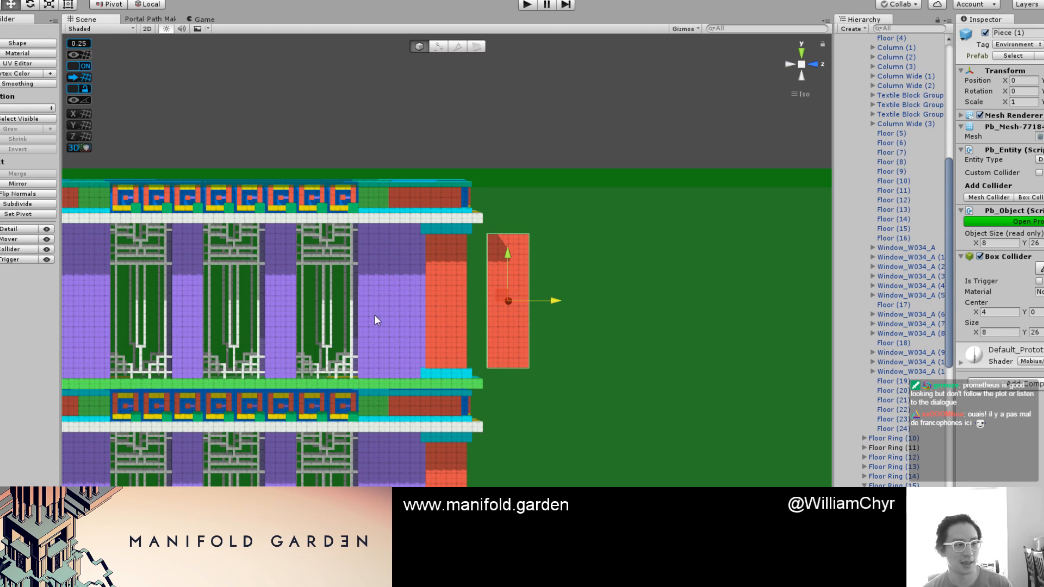
left_click_drag(519, 305, 519, 251, "alt")
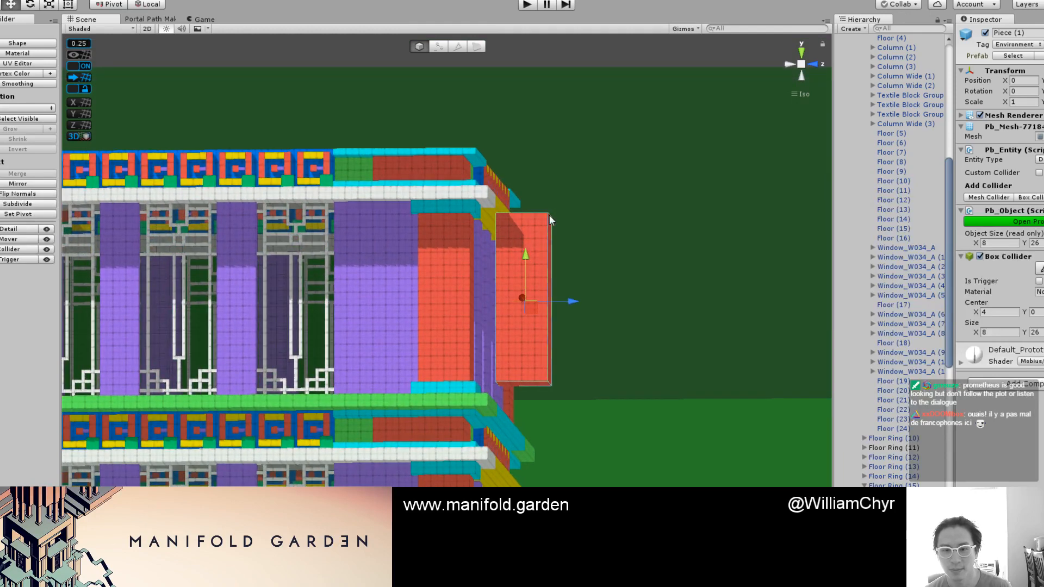
Step: Move the copied column piece against the outer corner of Tower B's top floor ring and stretch it to a height of 40
left_click_drag(549, 214, 487, 152)
scroll(470, 171, "up", 2)
left_click_drag(500, 223, 538, 224)
left_click_drag(514, 348, 472, 314, "alt")
key("g")
left_click(478, 312)
left_click_drag(511, 183, 570, 231, "alt")
scroll(498, 275, "up", 2)
key("g")
scroll(465, 341, "down", 3)
scroll(502, 240, "up", 2)
scroll(494, 276, "up", 3)
key("g")
Step: Apply the white material to the faces of the corner column piece on Tower B's top floor ring
left_click(494, 276)
left_click(492, 277, "shift")
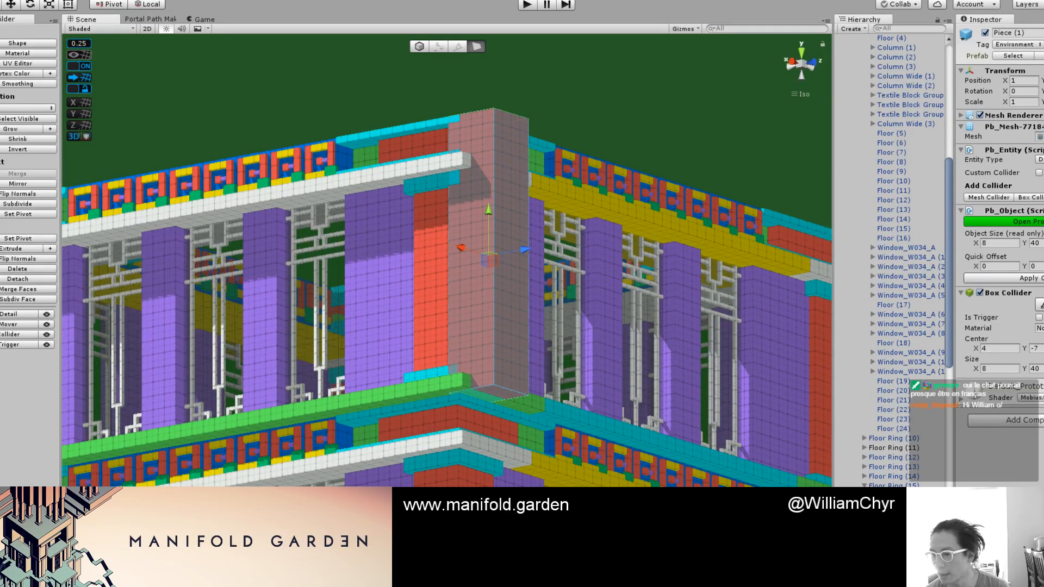
key("alt+shift+1")
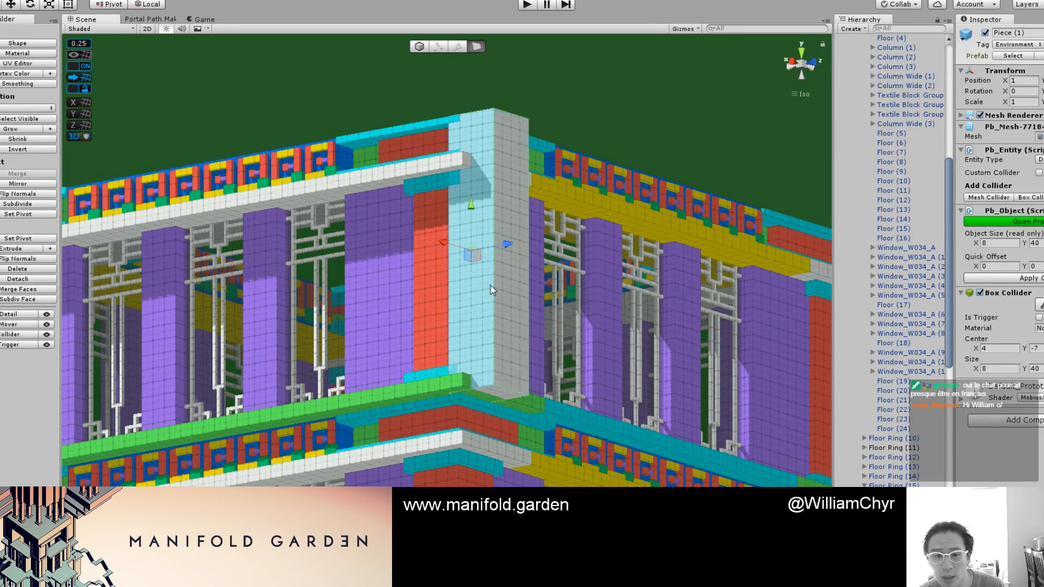
key("g")
scroll(494, 254, "down", 3)
left_click_drag(496, 254, 414, 292, "alt")
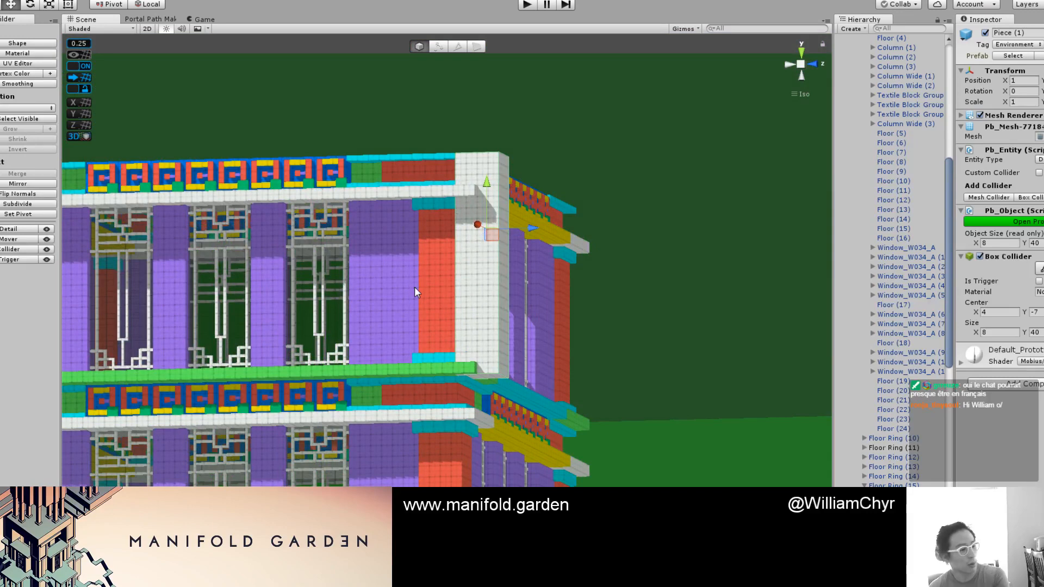
Step: Duplicate the white corner column piece and move the copy straight down to the floor ring below
scroll(600, 188, "up", 8)
scroll(586, 185, "down", 9)
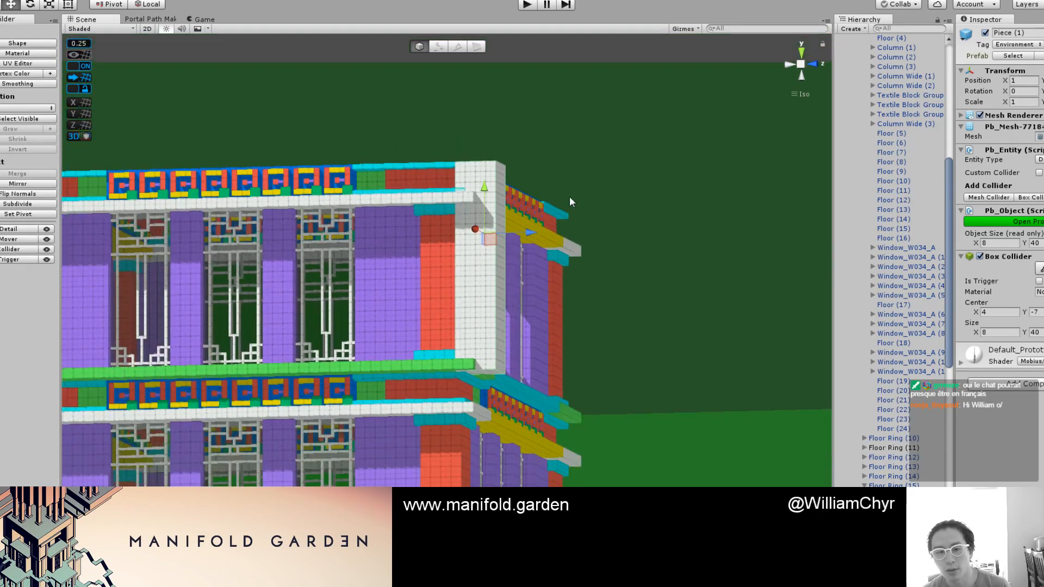
key("ctrl+d")
left_click_drag(485, 187, 469, 304)
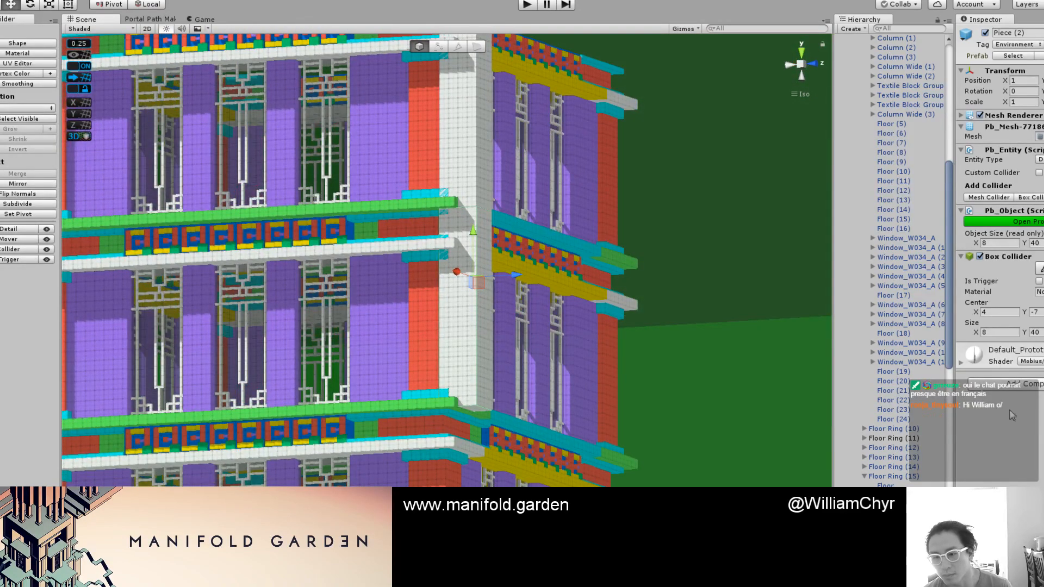
Step: Delete both white corner column copies from Tower B
right_click(922, 570)
left_click(916, 566, "shift")
right_click(911, 566)
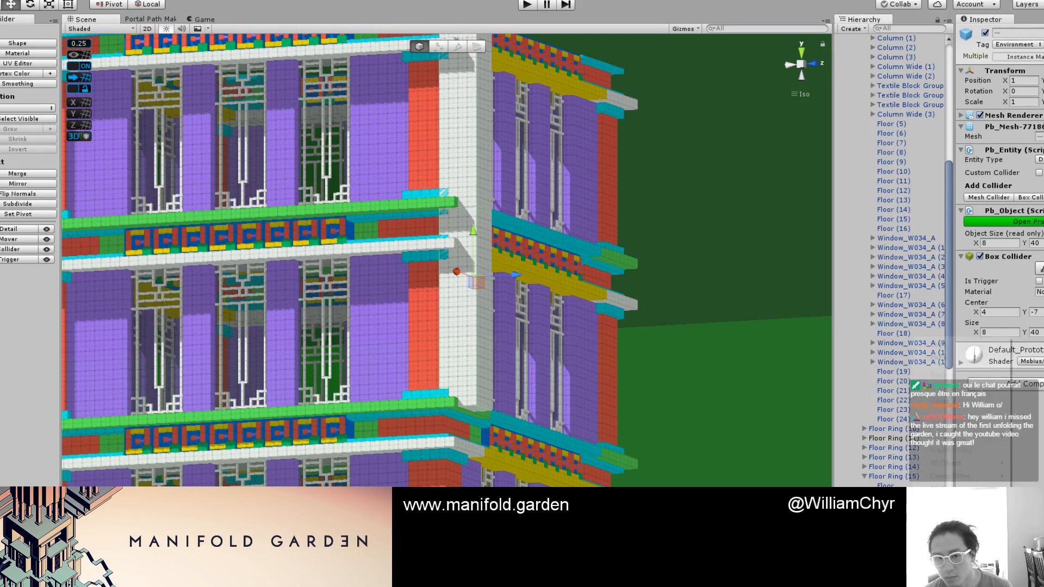
left_click(939, 402)
Step: Collapse the expanded Floor Ring (9) group and select all of Tower B's rings from Floor Ring to Floor Ring (18)
scroll(414, 253, "down", 10)
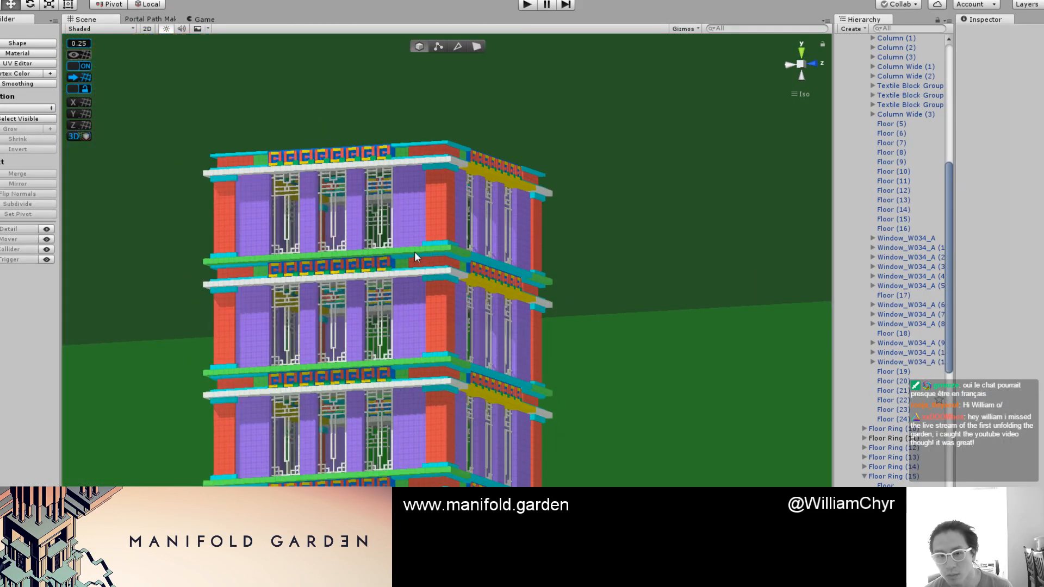
left_click(415, 247)
scroll(414, 283, "down", 10)
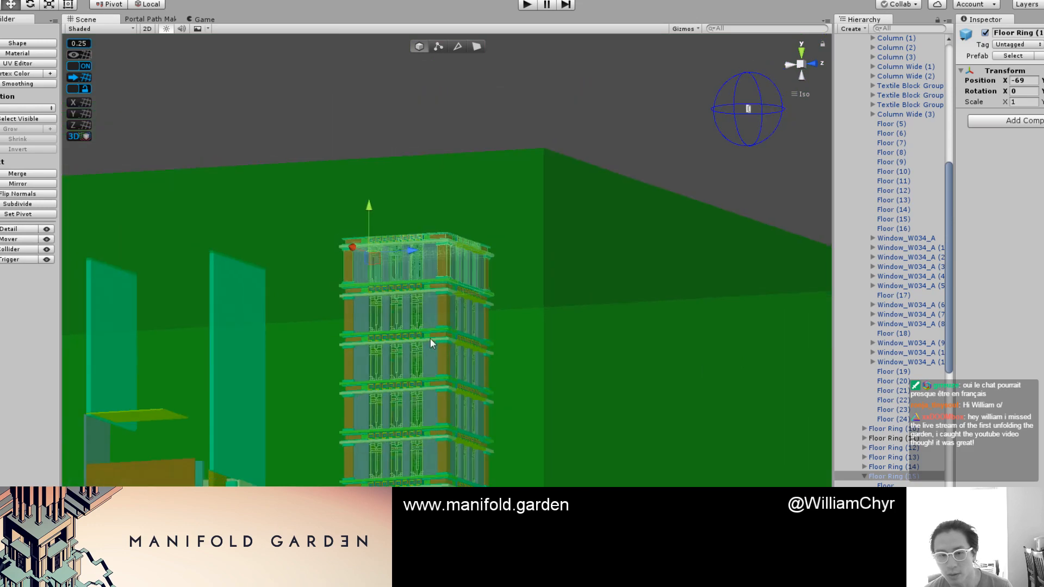
scroll(876, 354, "up", 4)
scroll(875, 354, "down", 3)
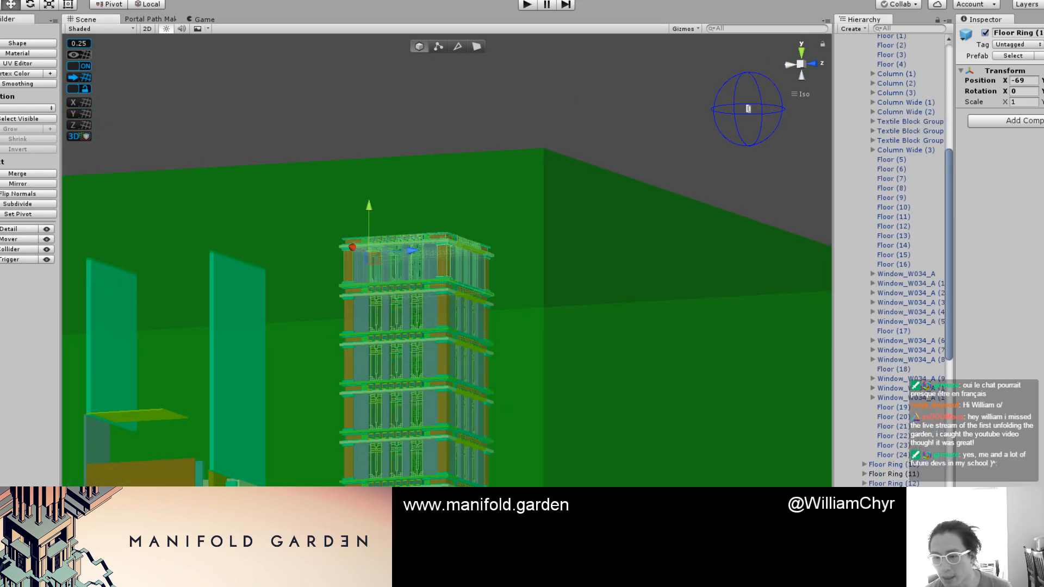
scroll(873, 354, "up", 8)
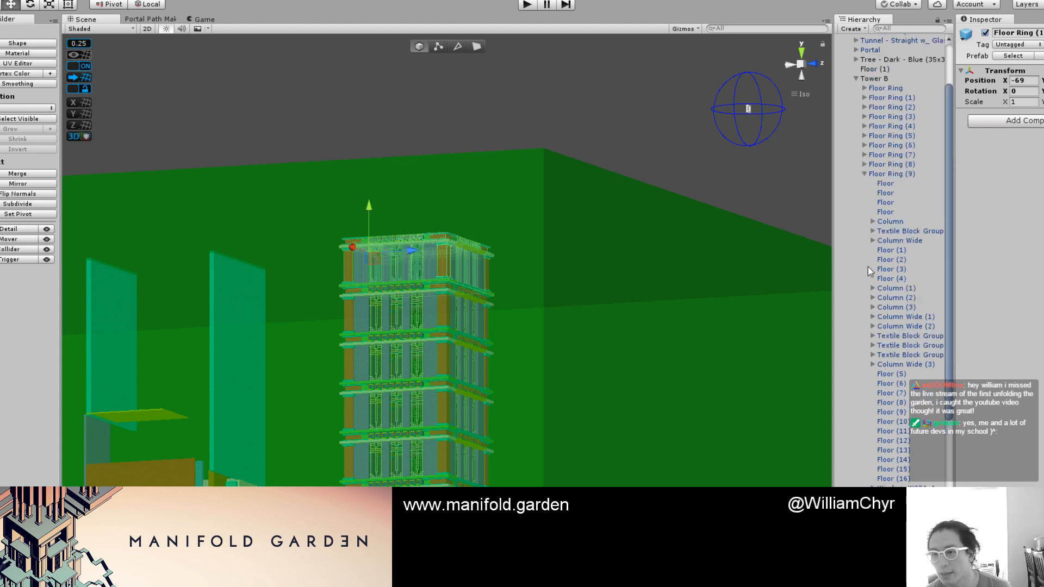
left_click(864, 174)
left_click(886, 153)
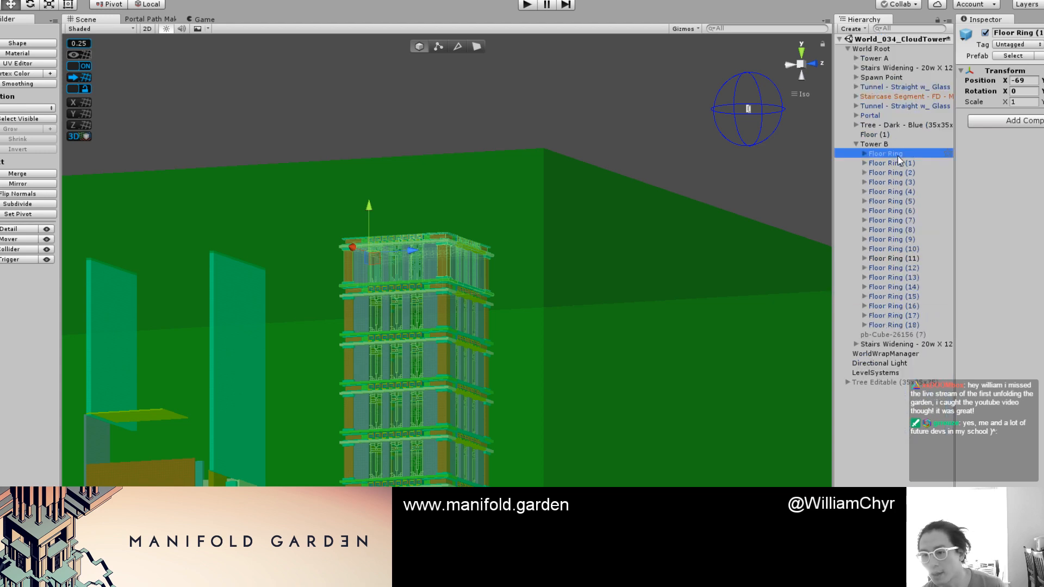
left_click(908, 324, "shift")
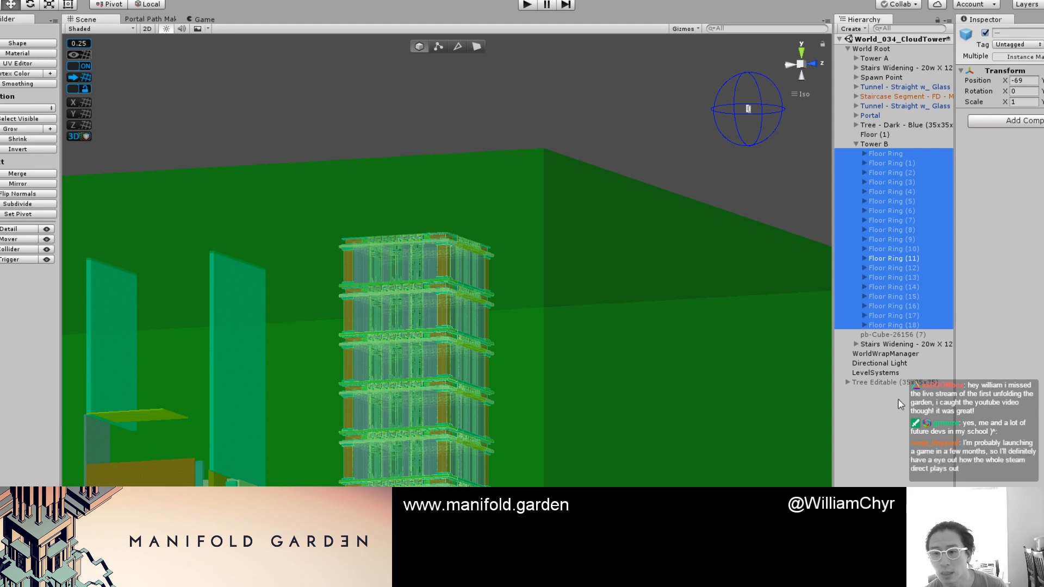
Step: Set the WorldWrapManager's Y distance to 760 and inspect Tower B's top against the upper wrap plane
left_click(904, 144)
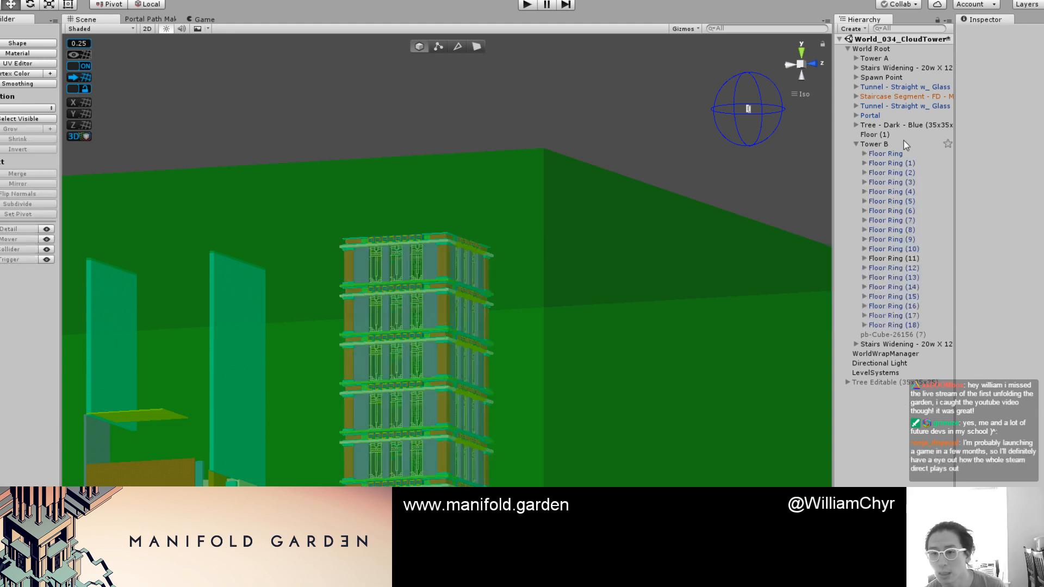
left_click(878, 353)
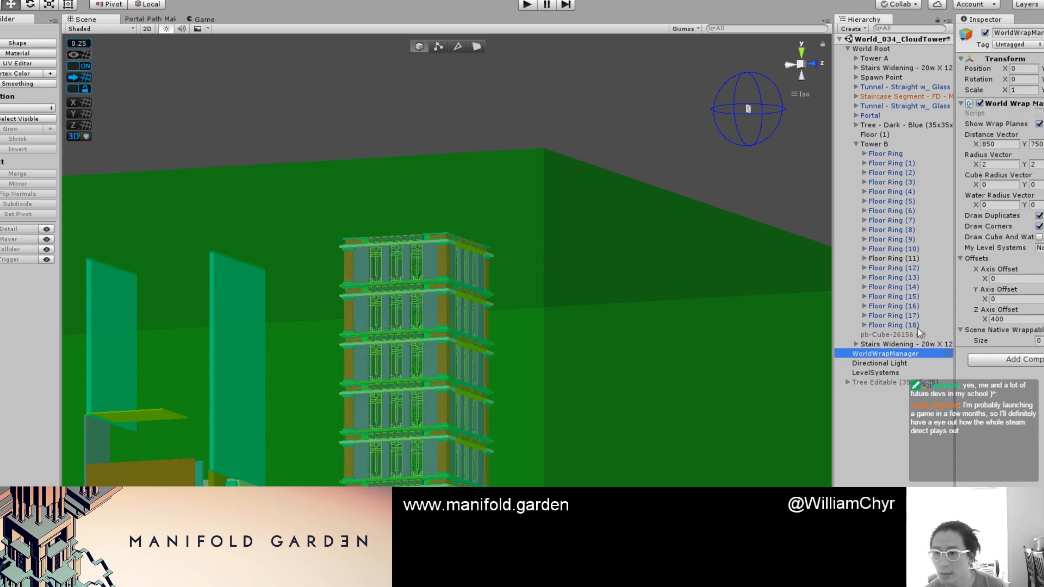
left_click_drag(1035, 144, 1043, 144)
type("60")
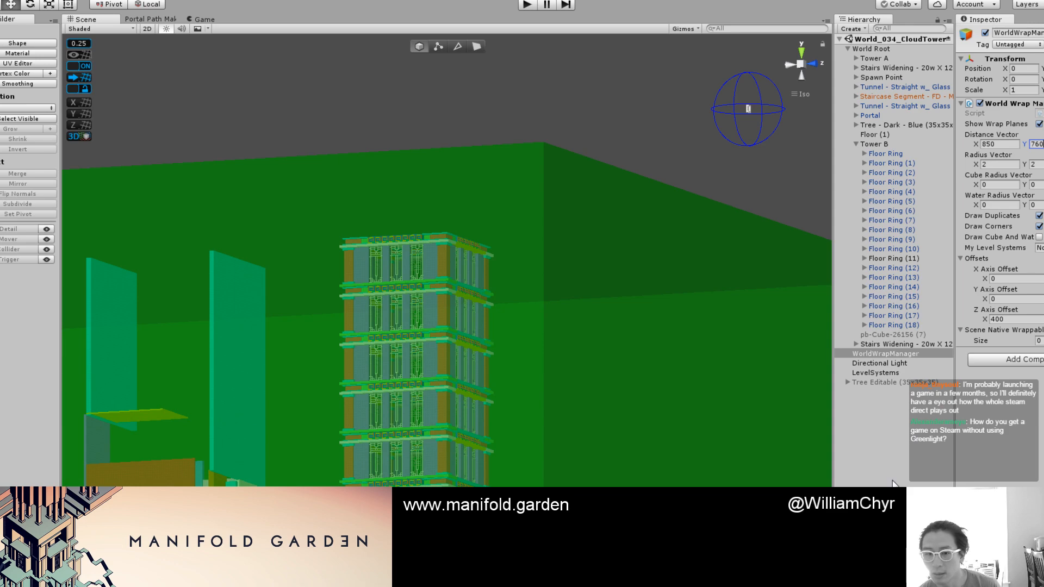
left_click(893, 481)
scroll(550, 425, "down", 10)
left_click_drag(539, 433, 570, 438, "alt")
scroll(535, 376, "up", 12)
left_click_drag(427, 234, 433, 229, "alt")
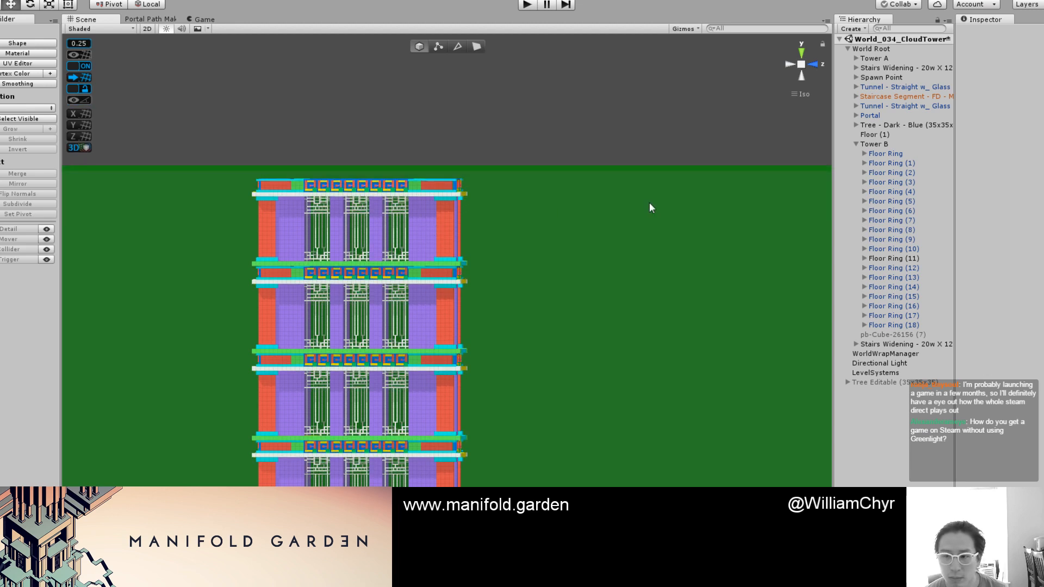
Step: Make the Stairs Widening object listed below Tower B's floor rings a child of Tower B
left_click(909, 144)
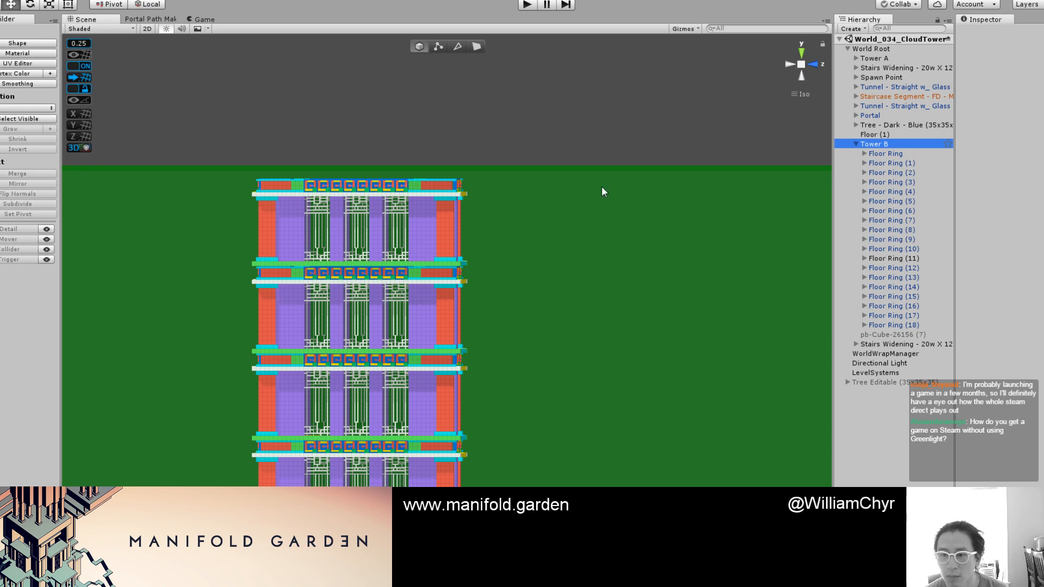
key("f")
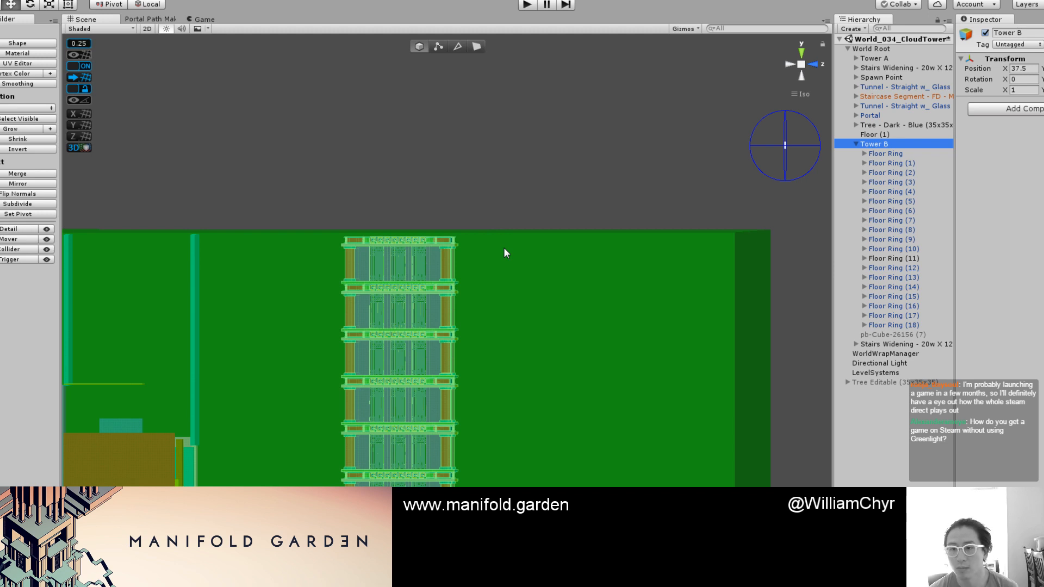
left_click(870, 58)
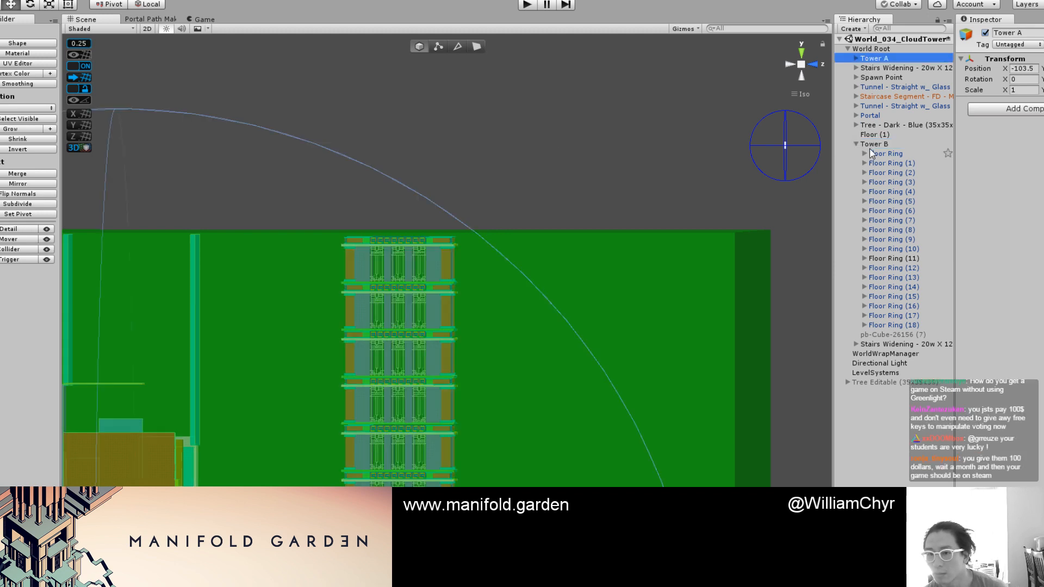
left_click(871, 145, "ctrl")
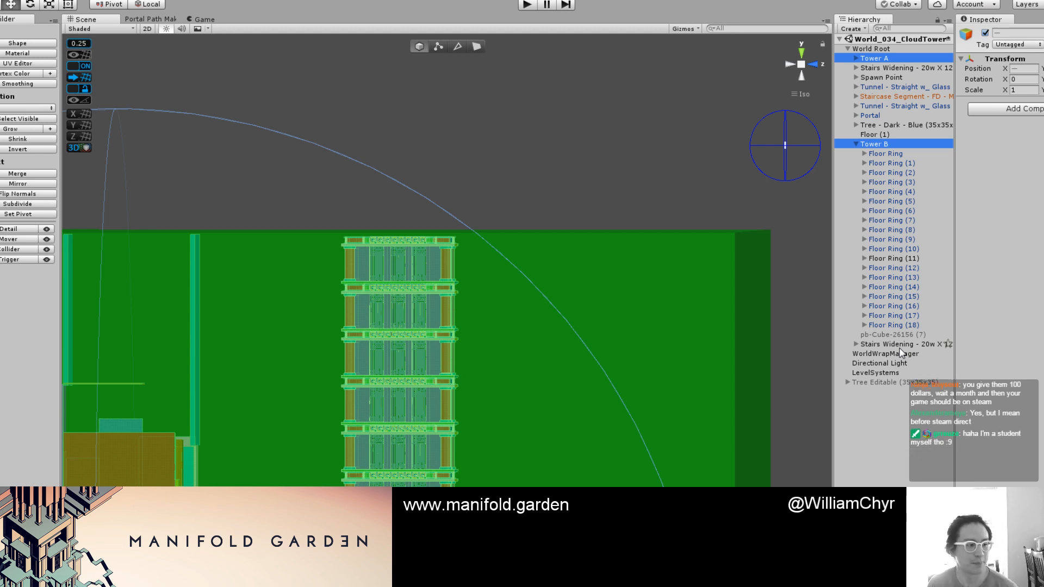
left_click(899, 346, "ctrl")
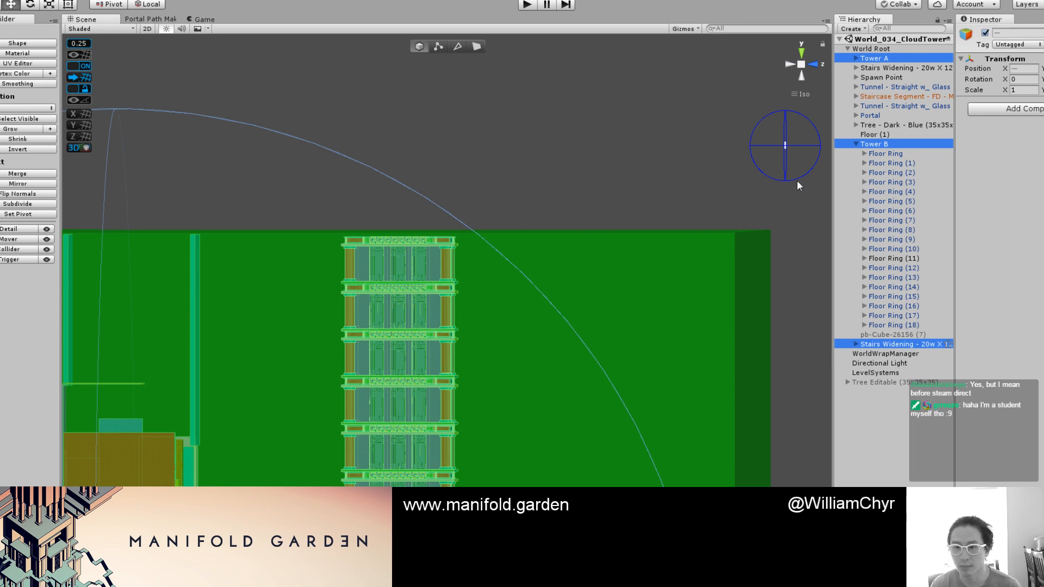
left_click(876, 145)
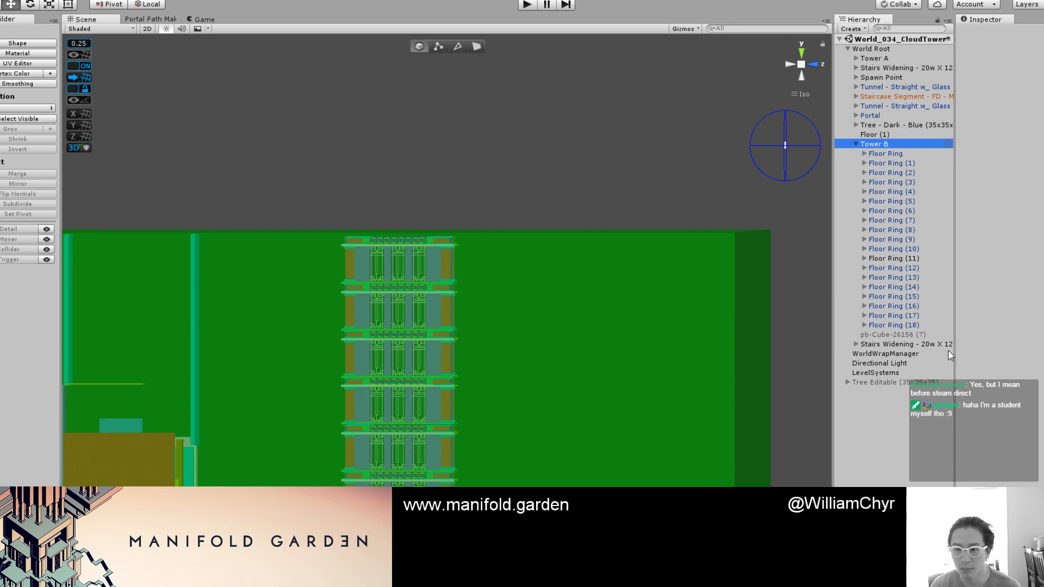
left_click(931, 347)
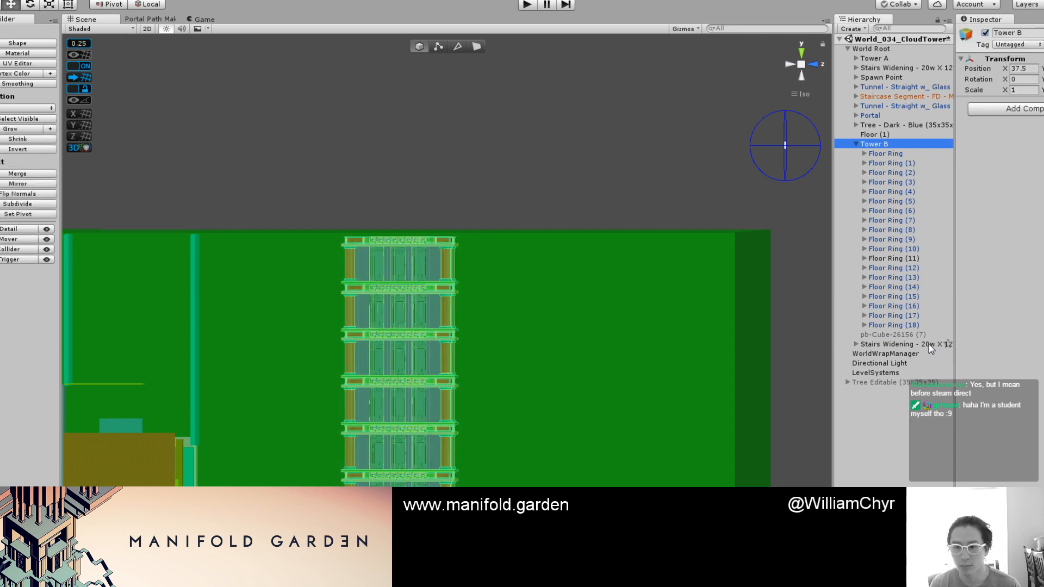
left_click_drag(931, 347, 923, 143)
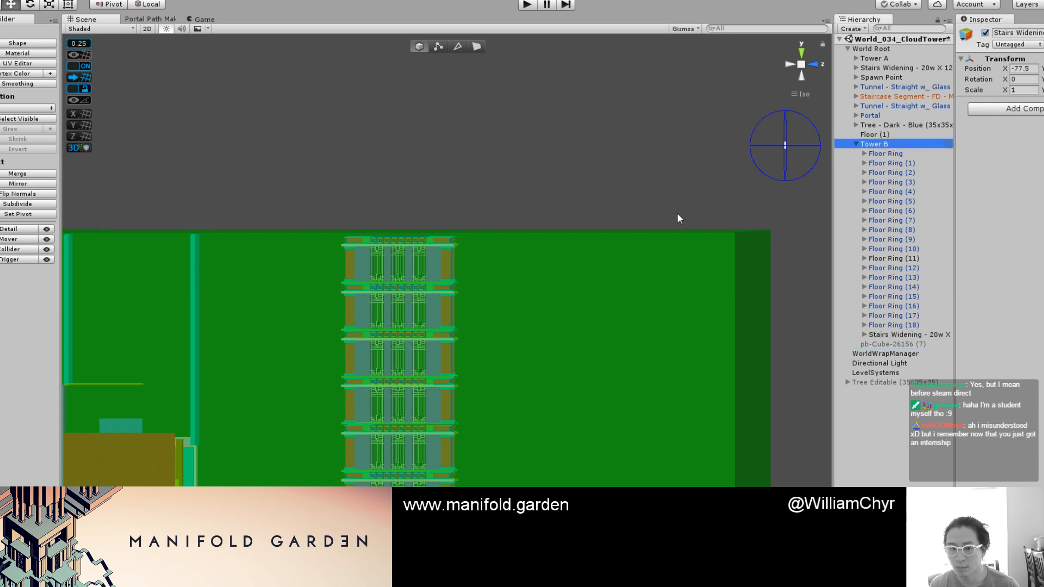
Step: Move the whole of Tower B slightly up along the Y axis towards the upper wrap plane
left_click(535, 303)
scroll(478, 332, "down", 2)
scroll(490, 355, "up", 2)
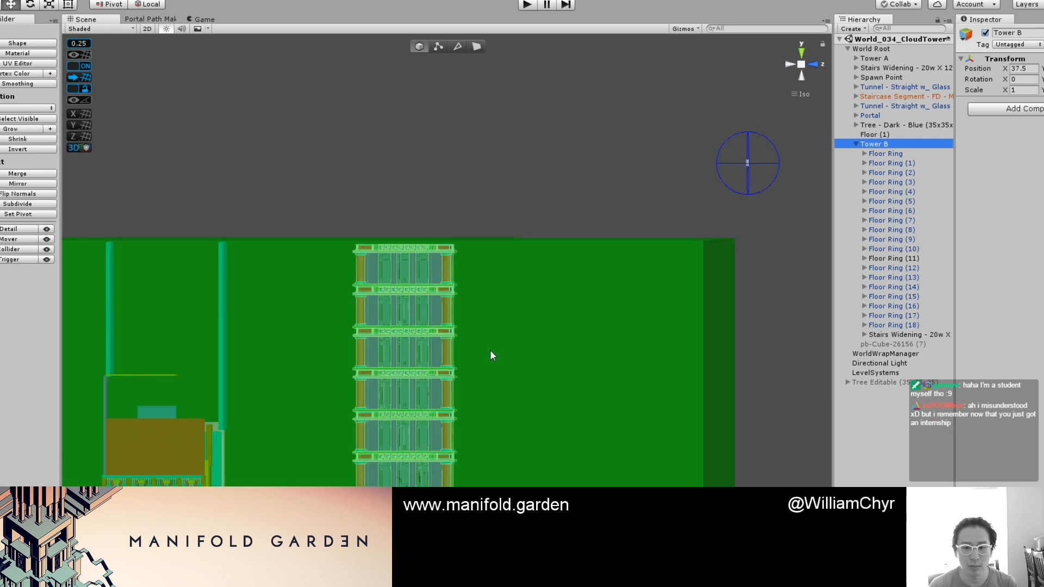
scroll(640, 345, "up", 1)
left_click(774, 322)
middle_click_drag(788, 262, 794, 93)
left_click(873, 144)
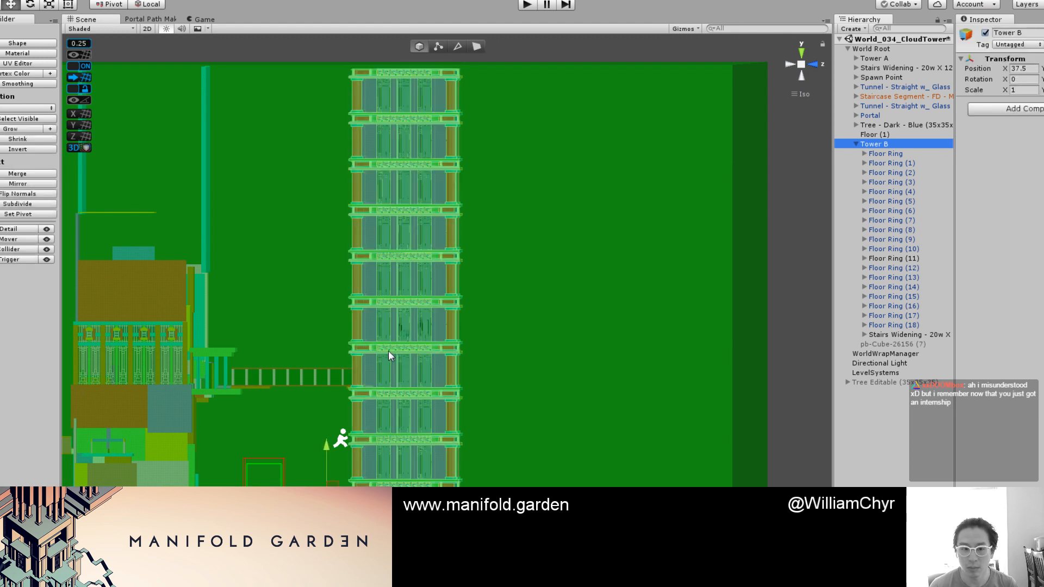
left_click_drag(328, 447, 328, 442)
Step: Examine up close how the top edge of Tower B's uppermost floor ring lines up with the upper wrap plane
left_click_drag(376, 297, 374, 297, "alt")
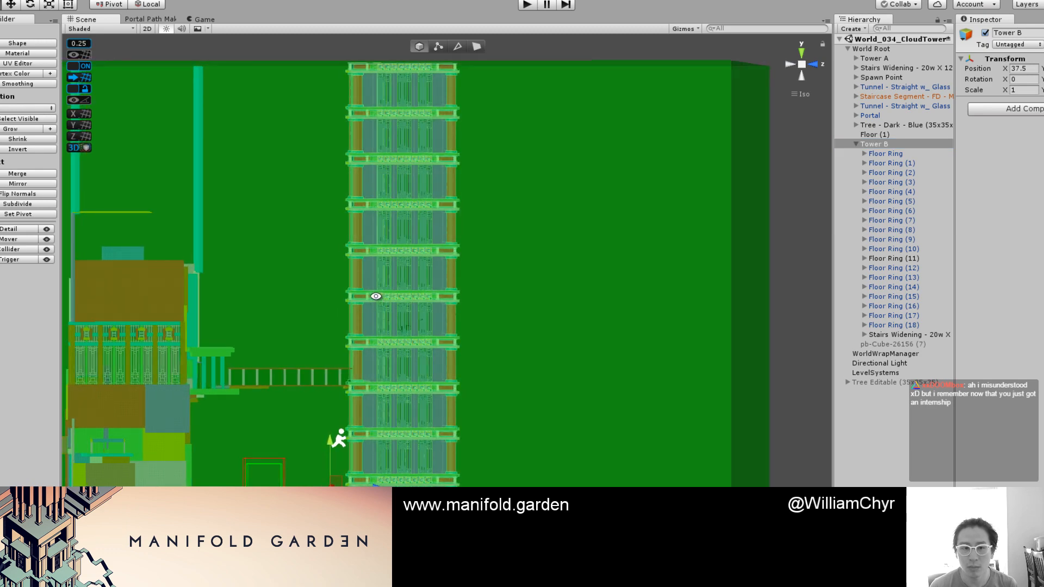
scroll(371, 191, "up", 3)
scroll(371, 190, "up", 5)
middle_click_drag(369, 143, 420, 344)
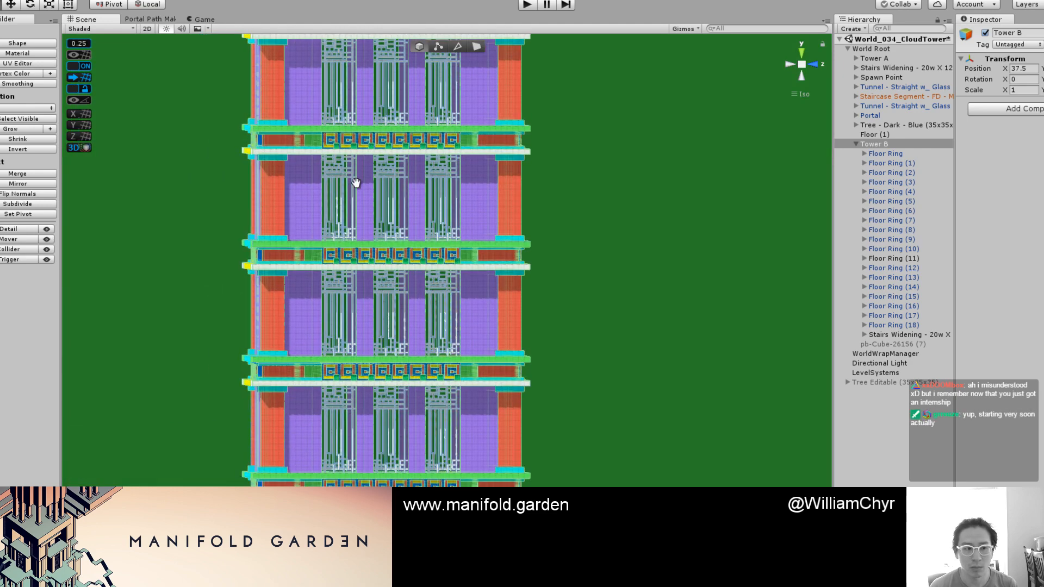
middle_click_drag(362, 271, 392, 520)
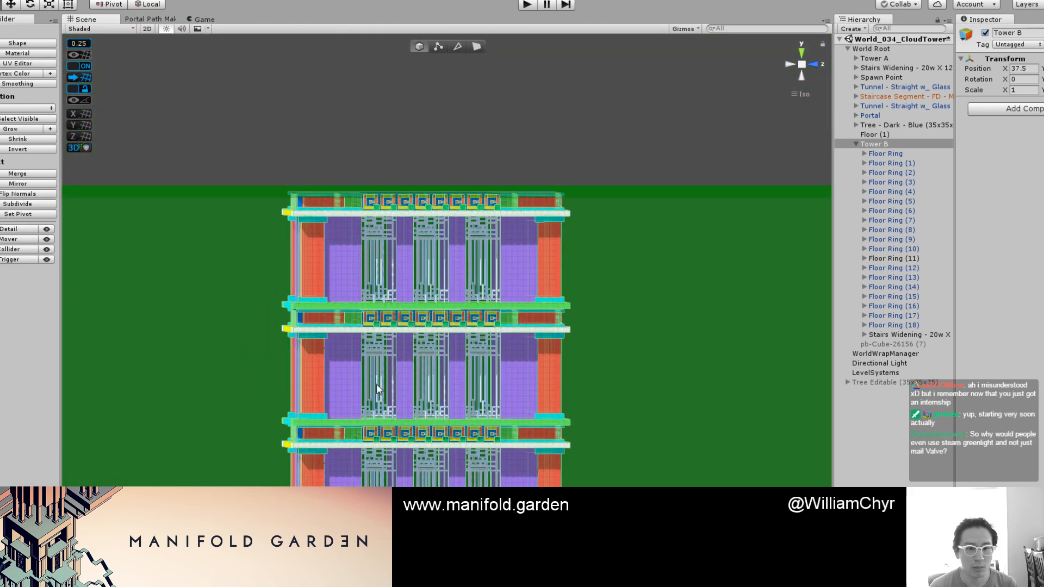
left_click_drag(376, 383, 374, 382, "alt")
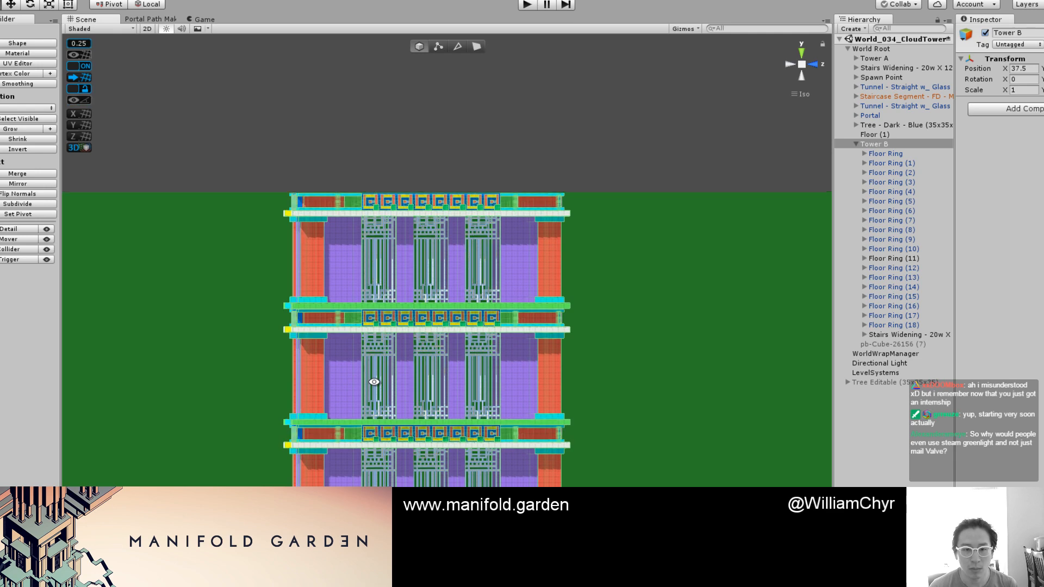
scroll(415, 144, "up", 3)
left_click(468, 130)
scroll(467, 129, "up", 10)
middle_click_drag(477, 115, 415, 372)
scroll(426, 331, "up", 7)
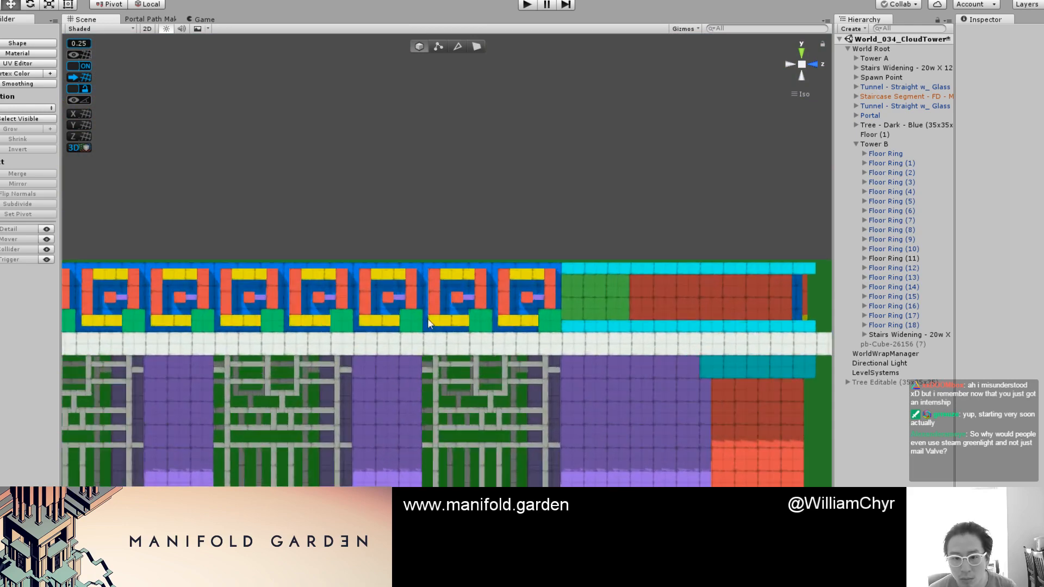
scroll(428, 329, "up", 2)
Step: Set Tower B's Y position to 0 and check the top floor ring against the upper wrap plane
left_click(880, 144)
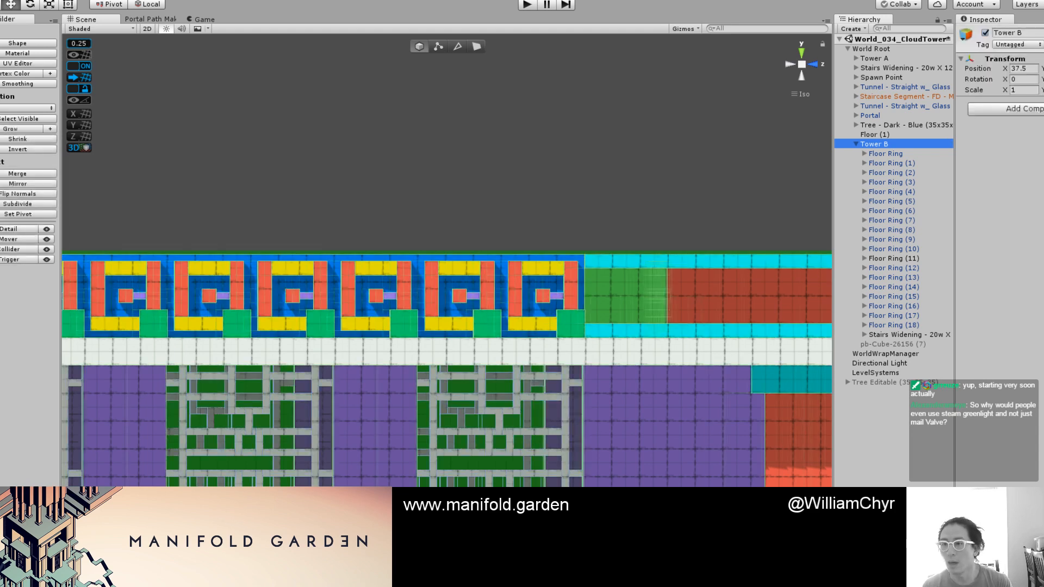
left_click(1043, 69)
type("0")
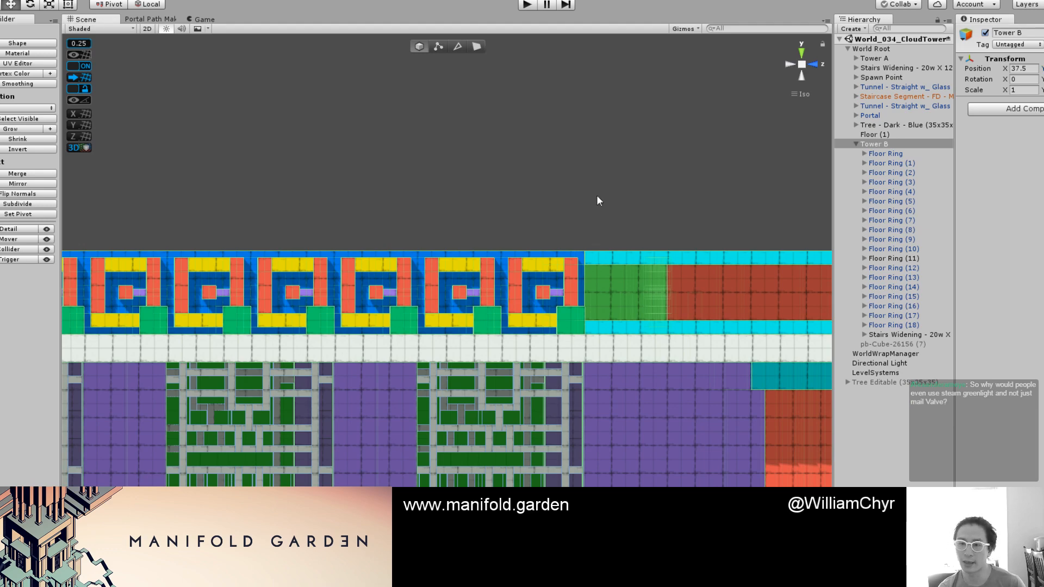
left_click(569, 207)
scroll(569, 207, "down", 5)
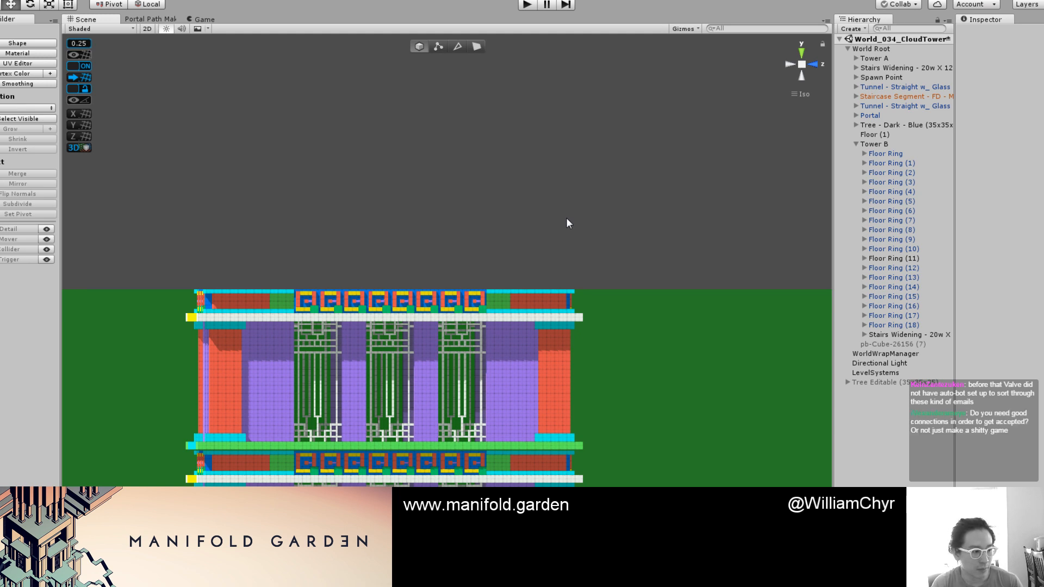
scroll(566, 223, "down", 3)
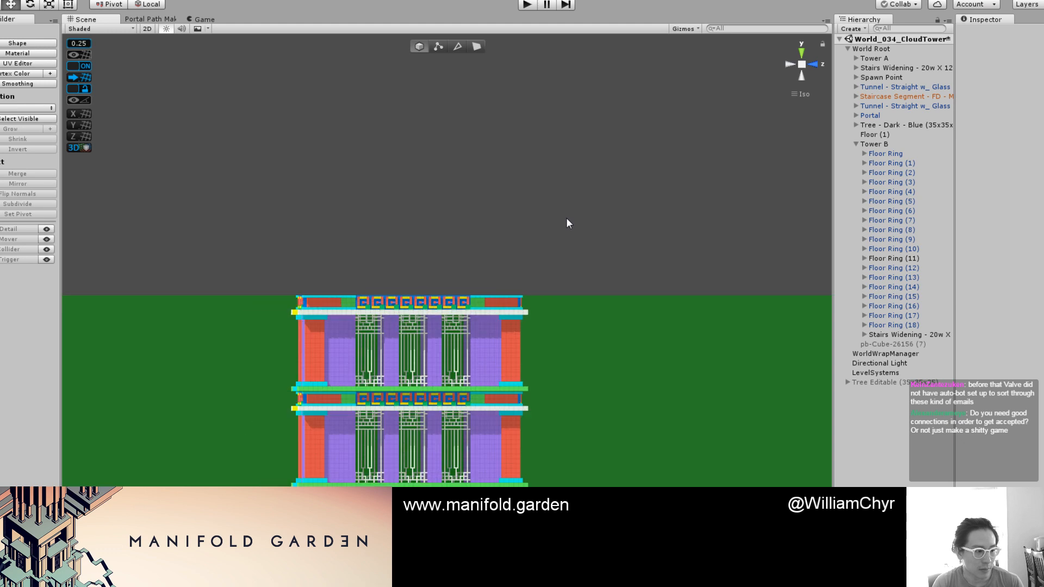
Step: Check Tower B's top edge against the upper wrap plane and its lowest floor ring against the lower wrap plane
scroll(566, 218, "up", 1)
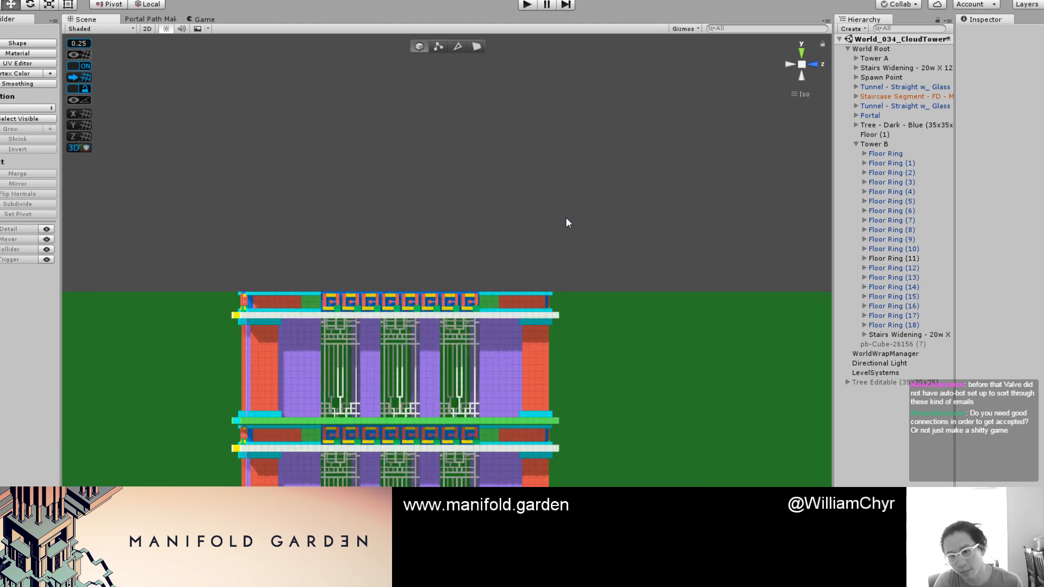
scroll(566, 223, "down", 1)
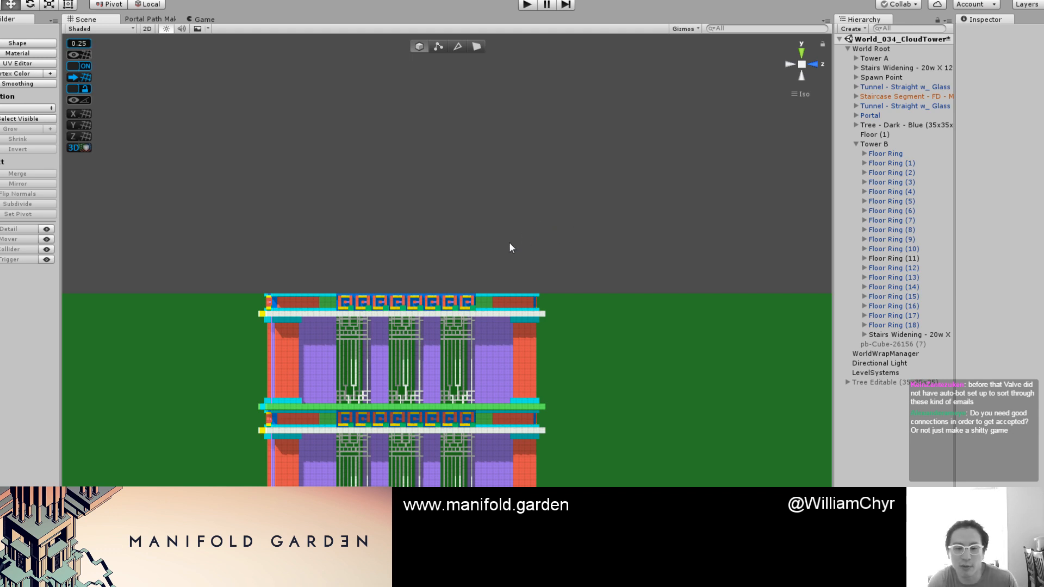
scroll(510, 248, "down", 1)
left_click_drag(569, 266, 413, 261, "alt")
middle_click_drag(539, 442, 498, 210)
scroll(552, 415, "up", 2)
middle_click_drag(549, 415, 544, 218)
scroll(522, 291, "up", 6)
left_click_drag(523, 293, 593, 360, "alt")
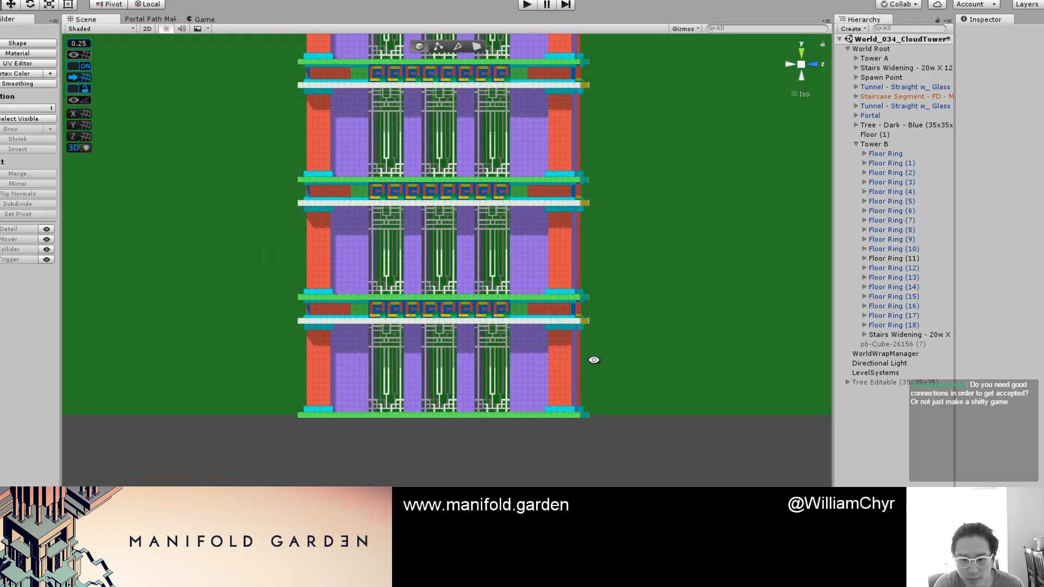
Step: Examine the joints between the stacked floor rings along Tower B up close, including the corners
scroll(593, 402, "up", 4)
left_click_drag(696, 417, 670, 374, "alt")
middle_click_drag(670, 357, 663, 478)
middle_click_drag(626, 223, 585, 374)
middle_click_drag(581, 334, 594, 442)
scroll(595, 442, "up", 10)
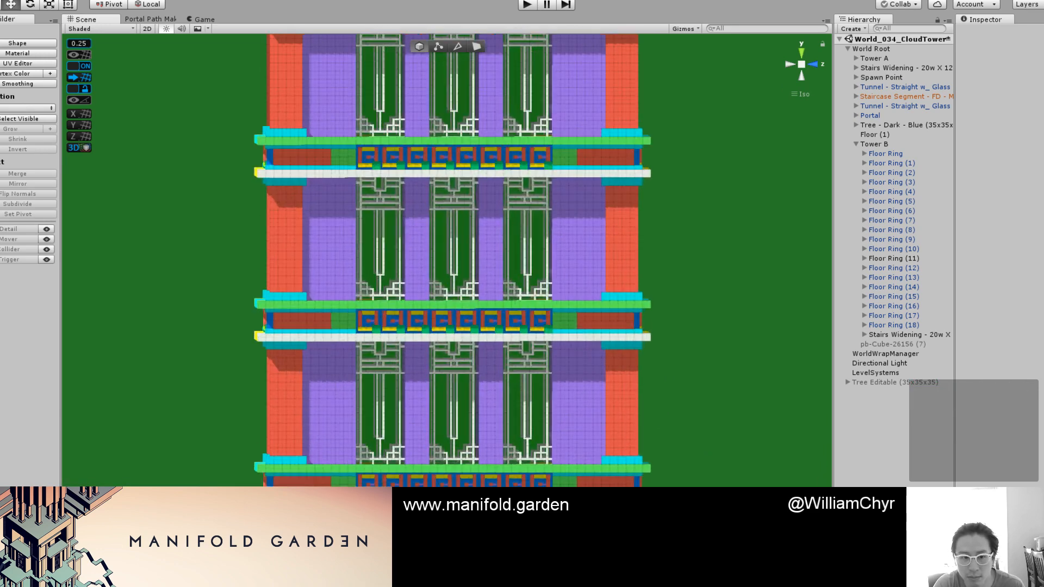
left_click_drag(594, 442, 558, 452, "alt")
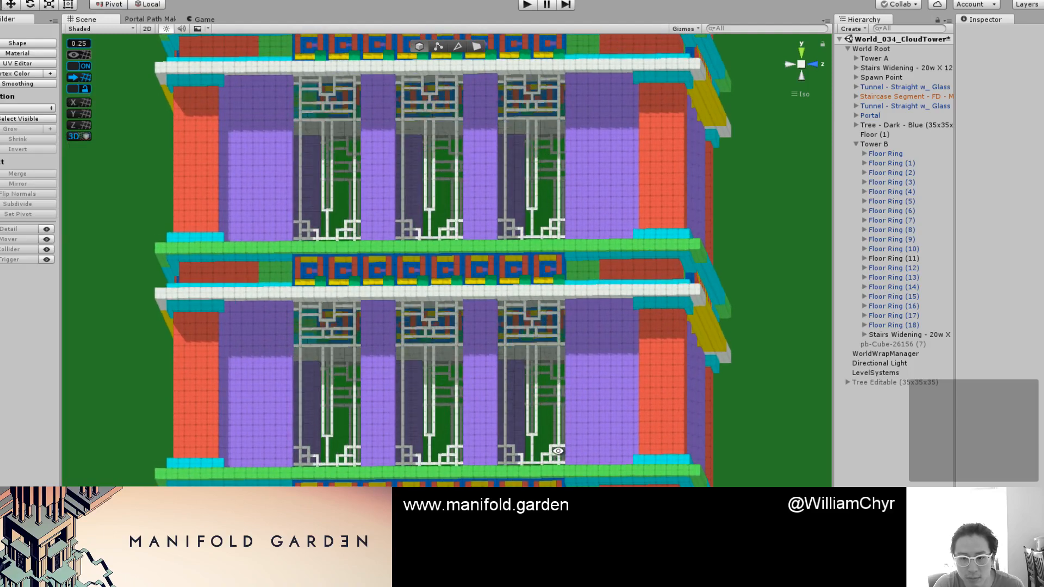
middle_click_drag(631, 526, 590, 250)
middle_click_drag(618, 560, 579, 309)
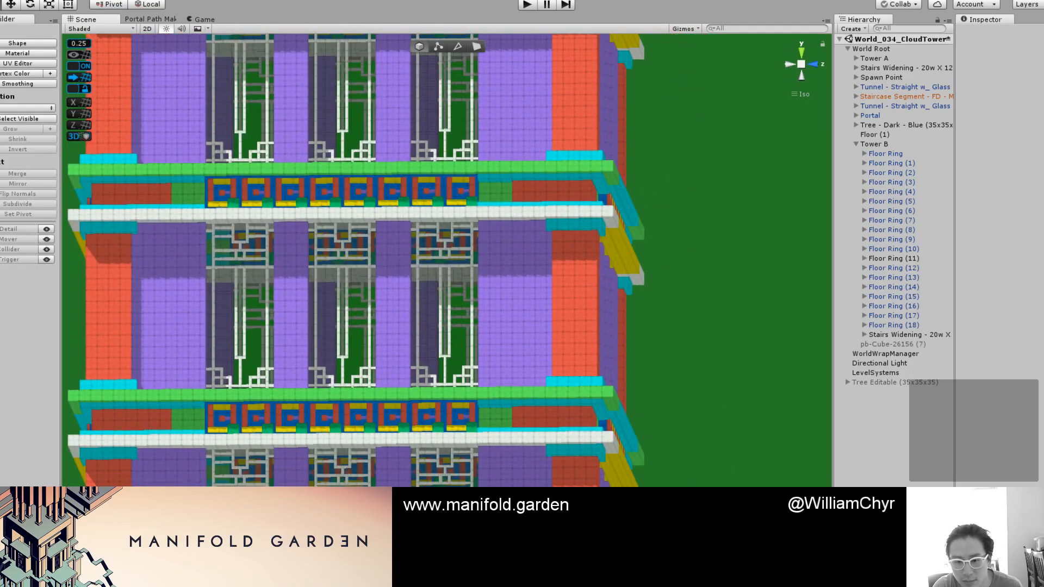
middle_click_drag(590, 487, 591, 337)
scroll(591, 359, "up", 1)
scroll(592, 364, "up", 1)
middle_click_drag(607, 546, 555, 283)
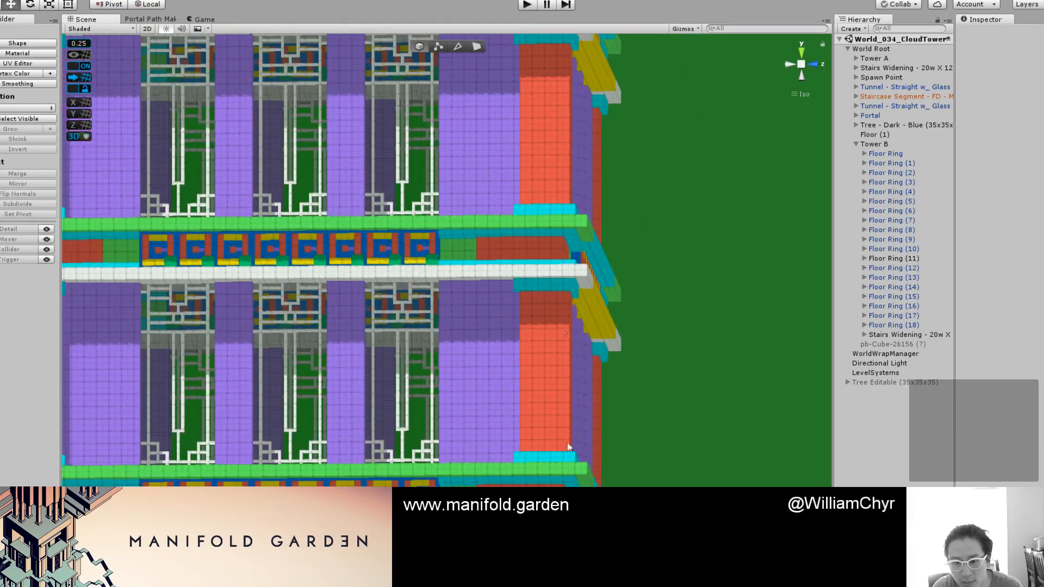
middle_click_drag(575, 522, 537, 232)
middle_click_drag(550, 436, 536, 180)
left_click_drag(538, 337, 546, 355, "alt")
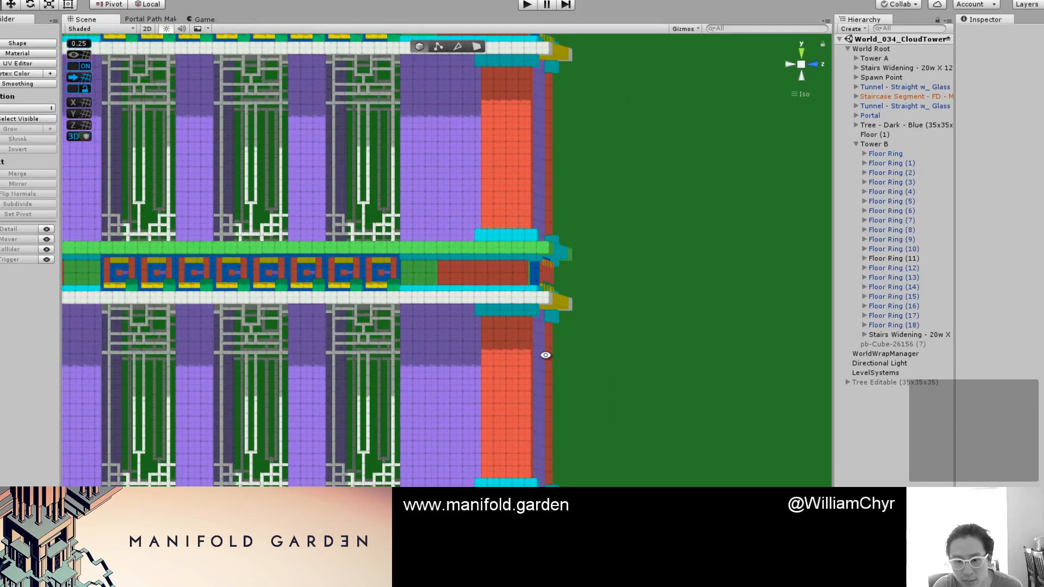
Step: Compare the transforms of Floor Ring (18), Floor Ring, Floor Ring (1) and their parent Tower B
left_click(542, 309)
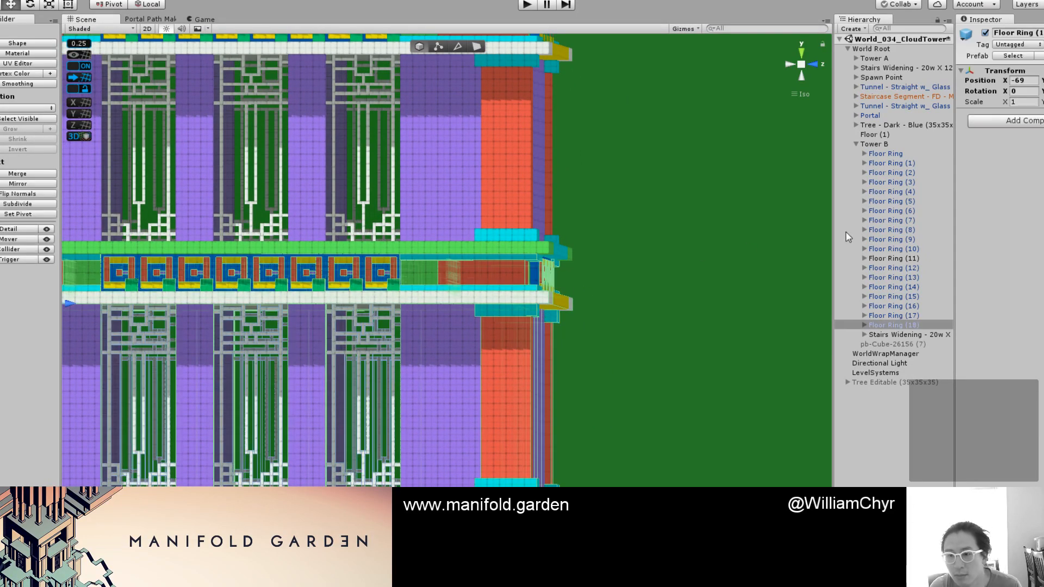
left_click(916, 152)
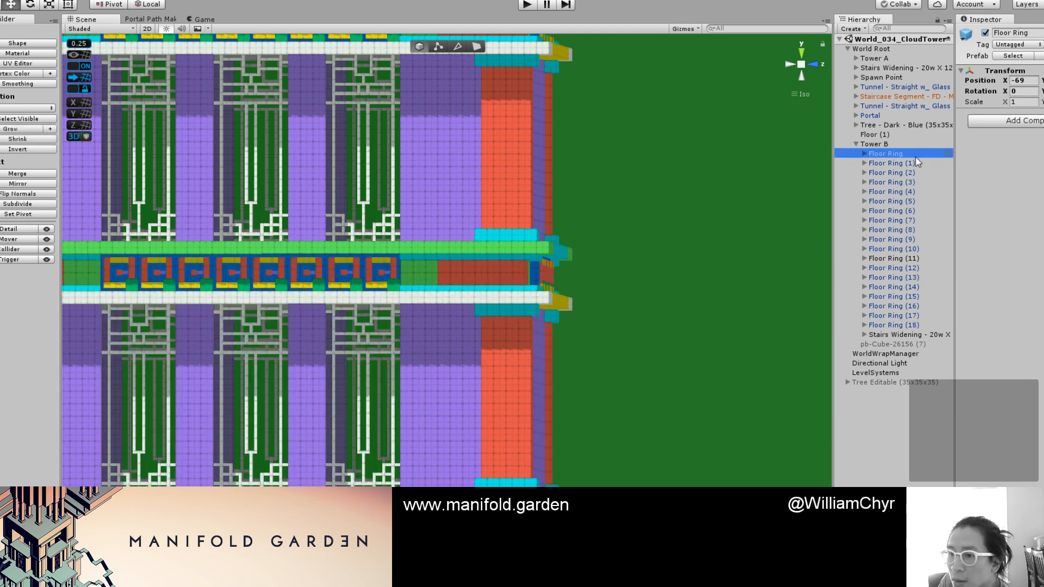
left_click(916, 163)
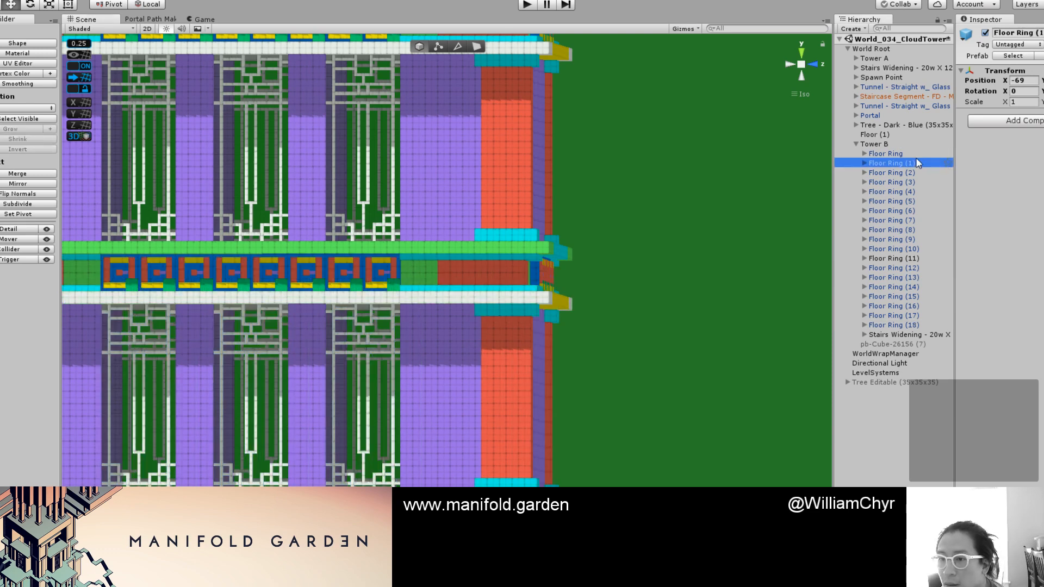
left_click(912, 144)
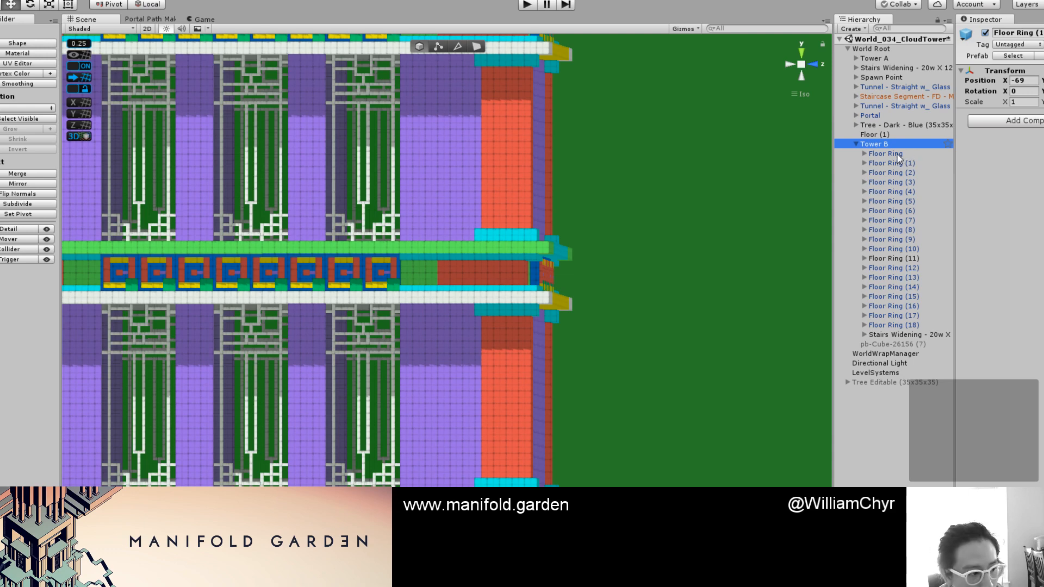
double_click(897, 156)
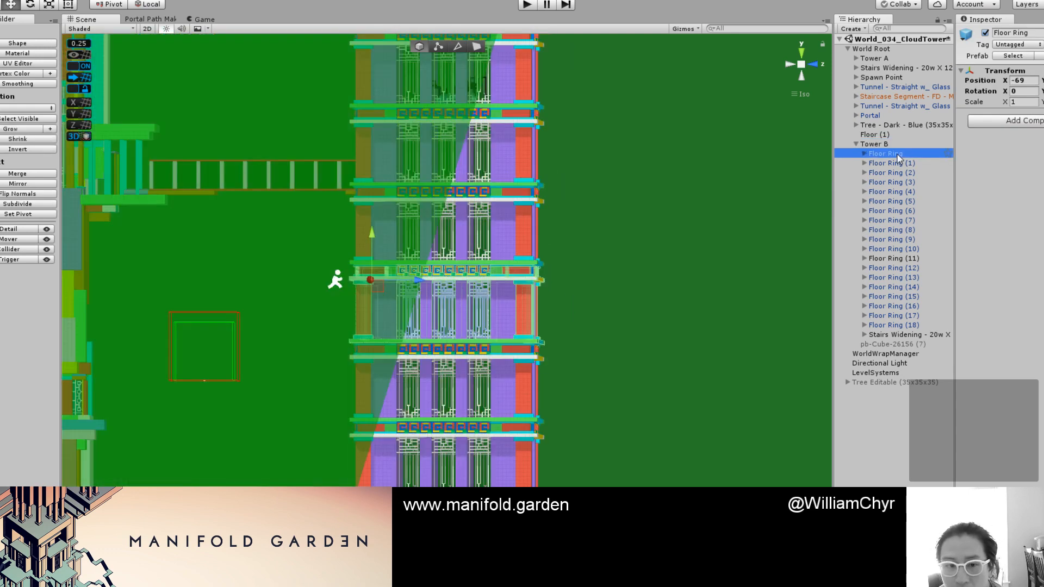
left_click(877, 145)
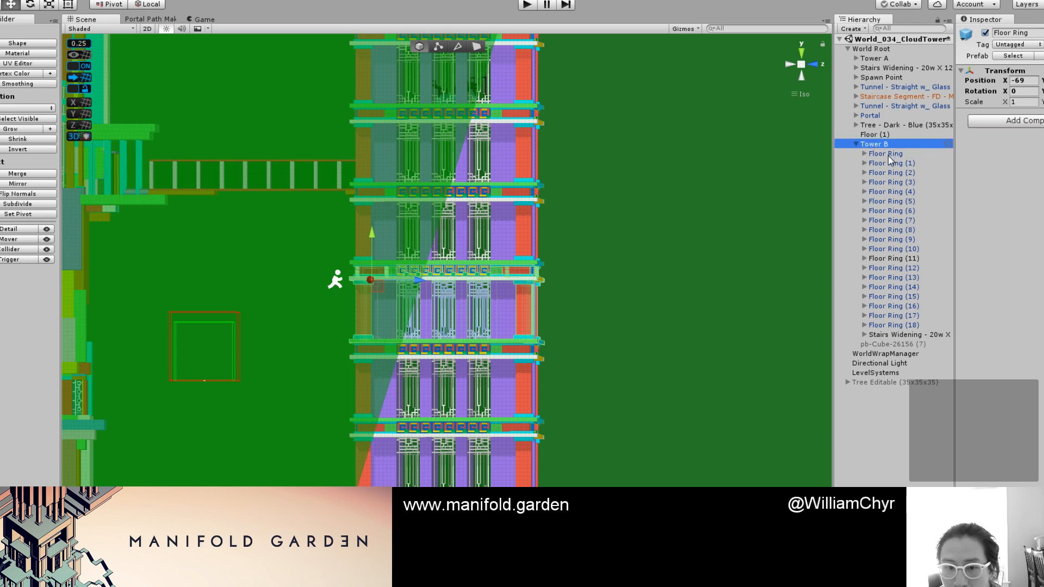
left_click(888, 156)
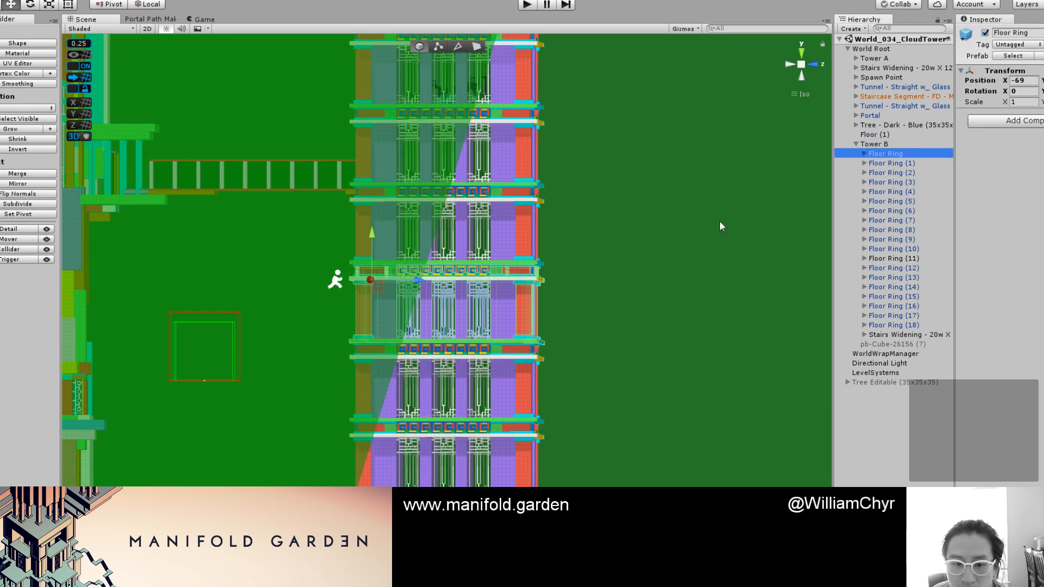
Step: Nudge the first Floor Ring slightly up along the Y axis and inspect its joint with the ring above
scroll(563, 267, "up", 10)
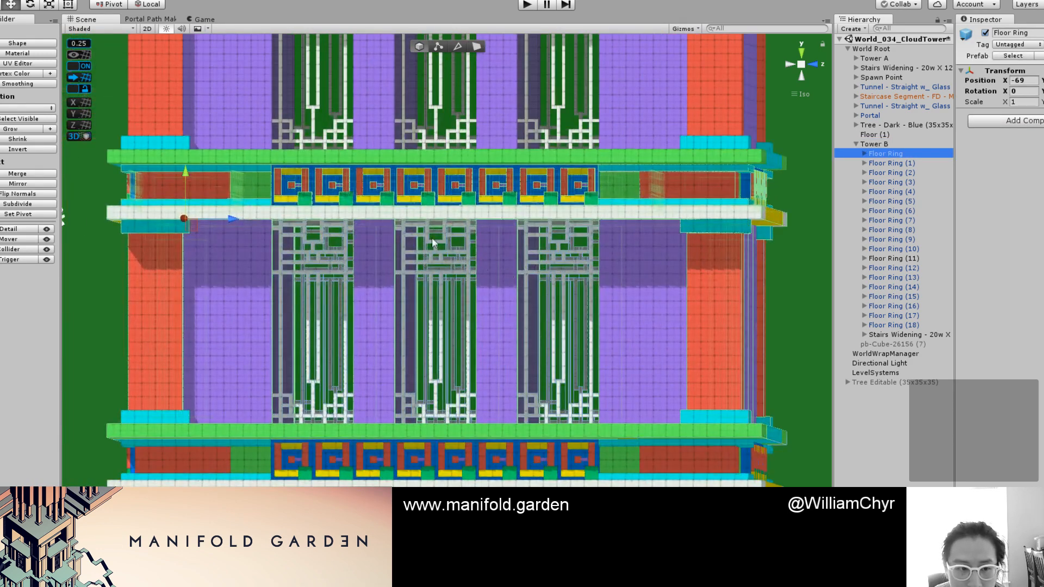
scroll(481, 265, "up", 2)
left_click_drag(170, 175, 173, 171)
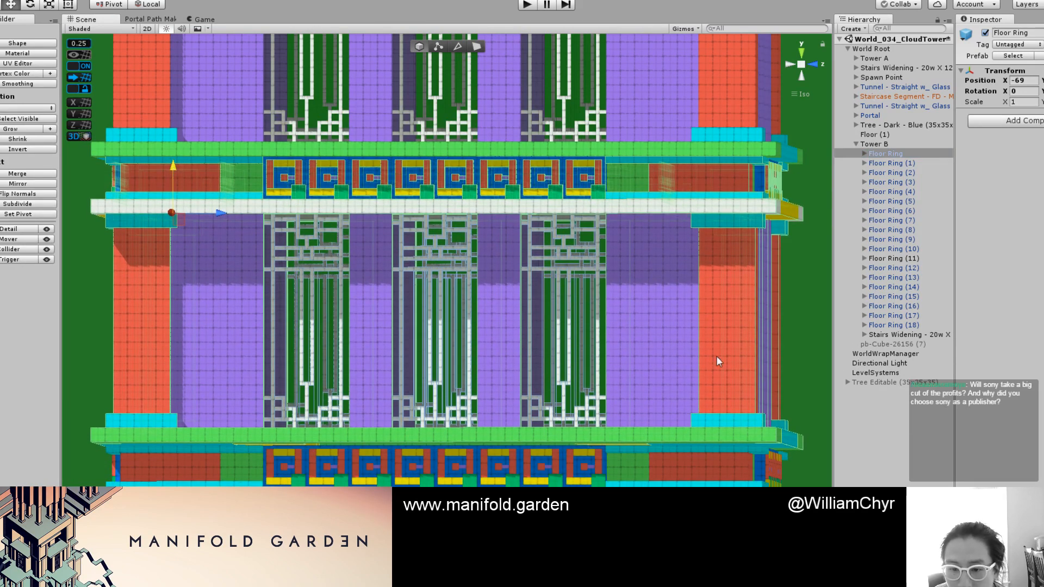
scroll(235, 205, "up", 4)
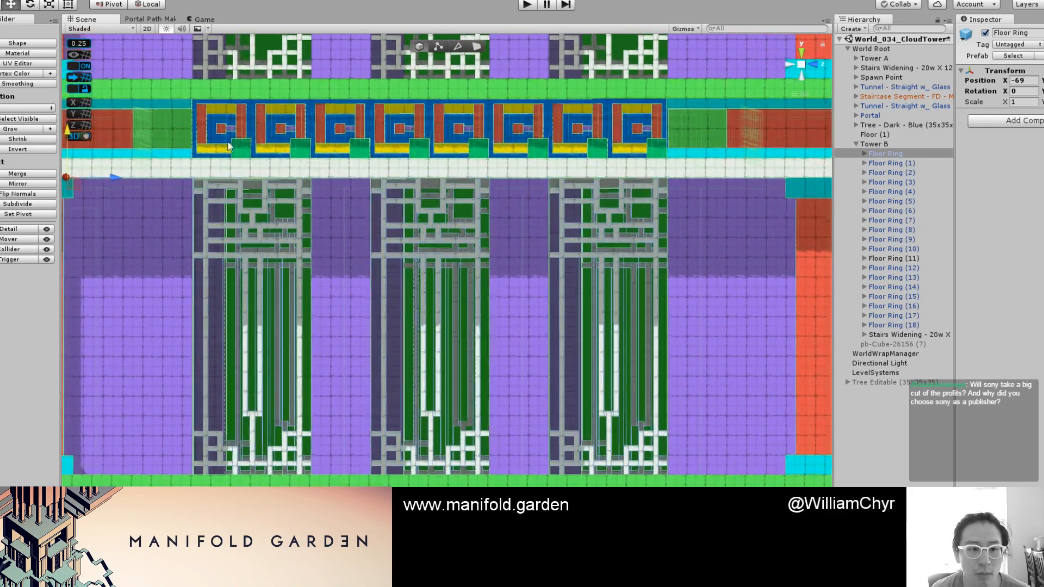
middle_click_drag(222, 143, 526, 371)
middle_click_drag(405, 216, 408, 424)
left_click_drag(406, 346, 382, 262, "alt")
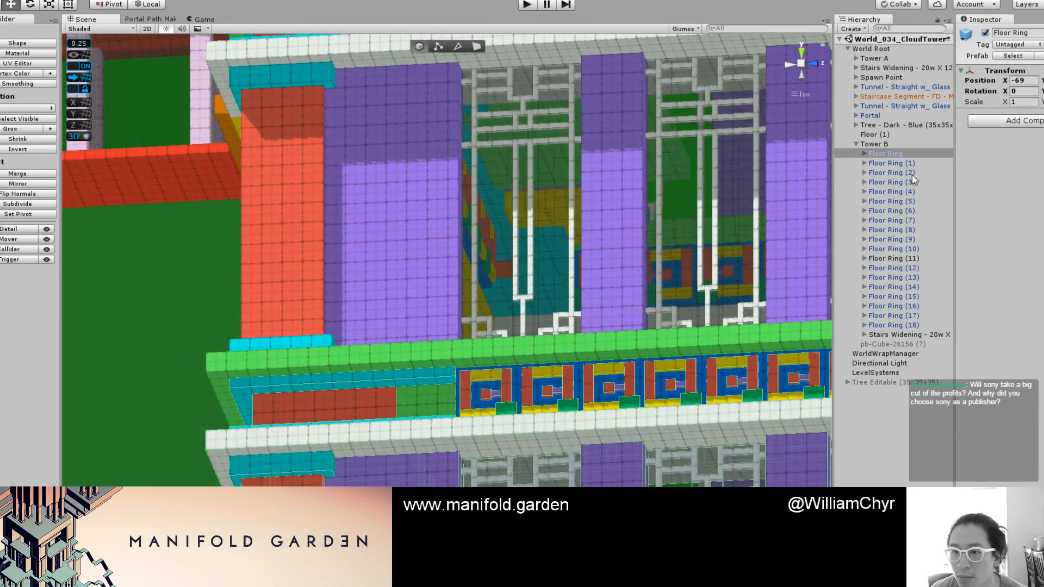
Step: Nudge Floor Ring (1) and Floor Ring (2) slightly up along the Y axis against the rings above them
left_click(908, 163)
key("f")
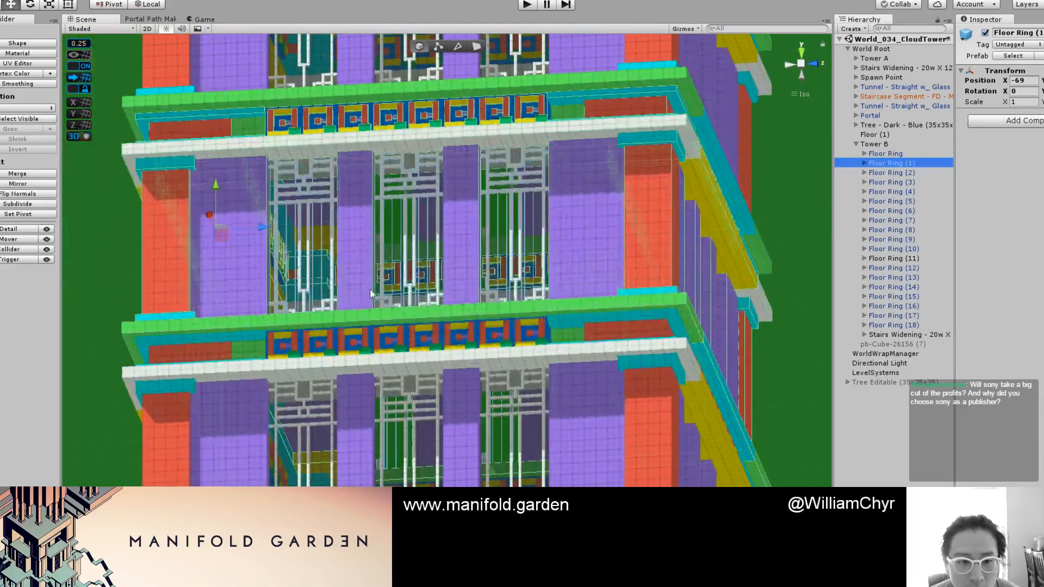
left_click_drag(369, 294, 429, 350, "alt")
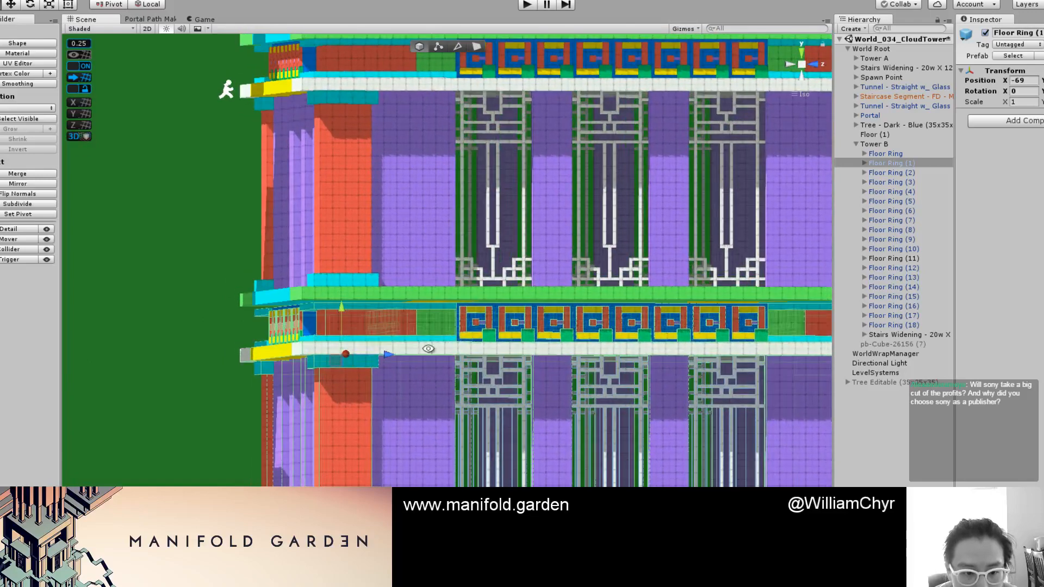
scroll(427, 348, "up", 4)
left_click_drag(289, 328, 285, 324)
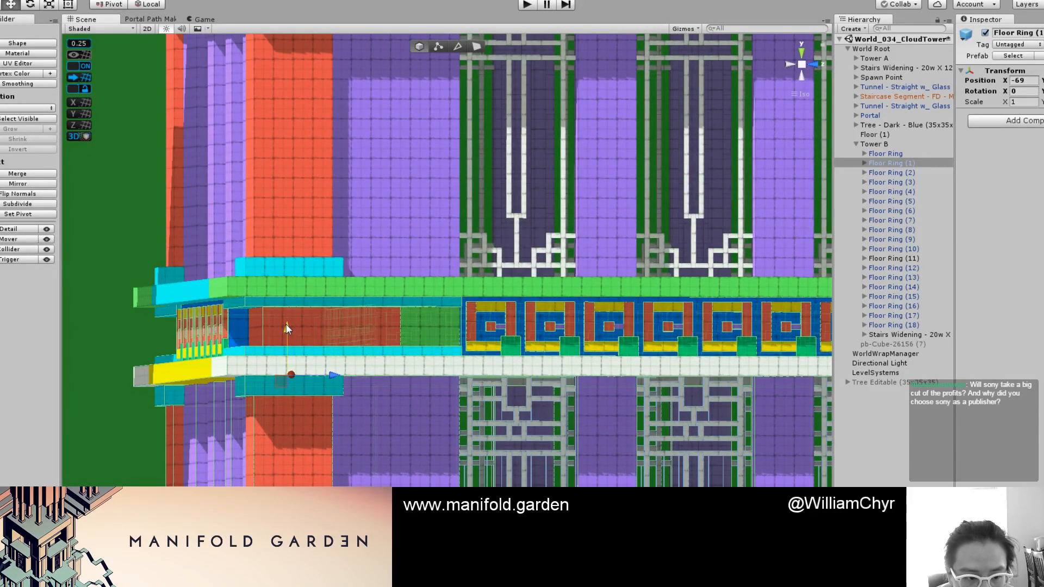
double_click(891, 170)
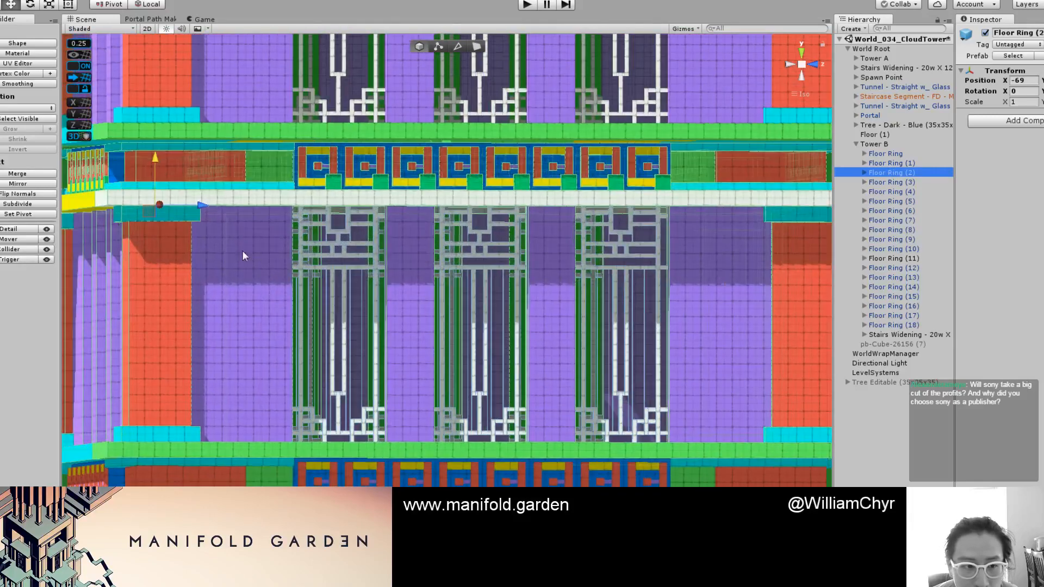
left_click_drag(162, 158, 158, 153)
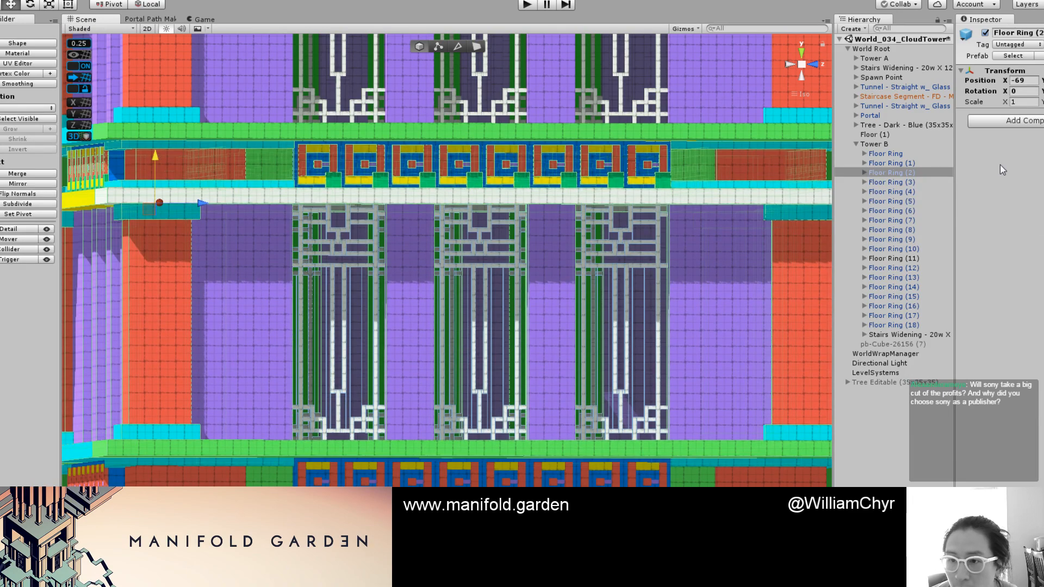
Step: Select Floor Ring (3) and check up close how its upper edge meets the ring above
middle_click_drag(280, 475, 463, 302)
scroll(354, 344, "up", 10)
left_click(308, 341)
middle_click_drag(324, 354, 476, 318)
left_click_drag(363, 325, 350, 342, "alt")
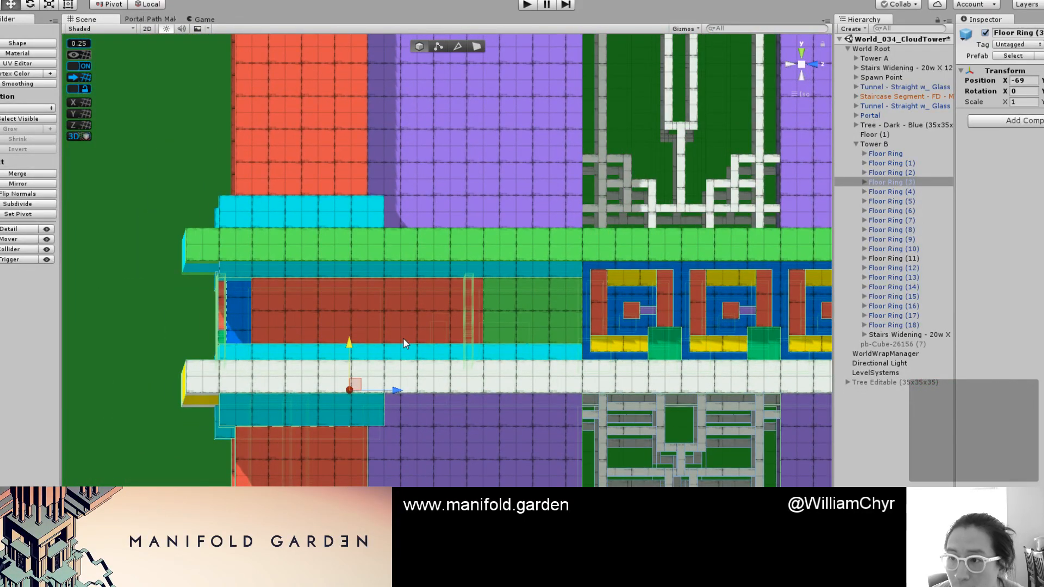
key("f")
scroll(334, 278, "up", 15)
middle_click_drag(266, 181, 574, 350)
scroll(294, 194, "up", 4)
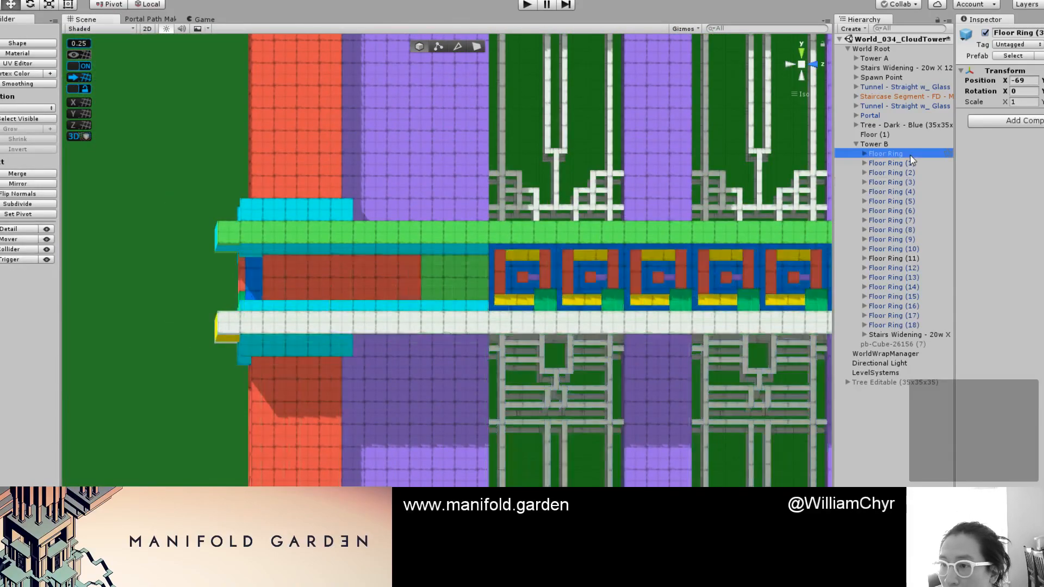
Step: Focus on the first Floor Ring and inspect its corner joint with the neighbouring ring above
double_click(911, 155)
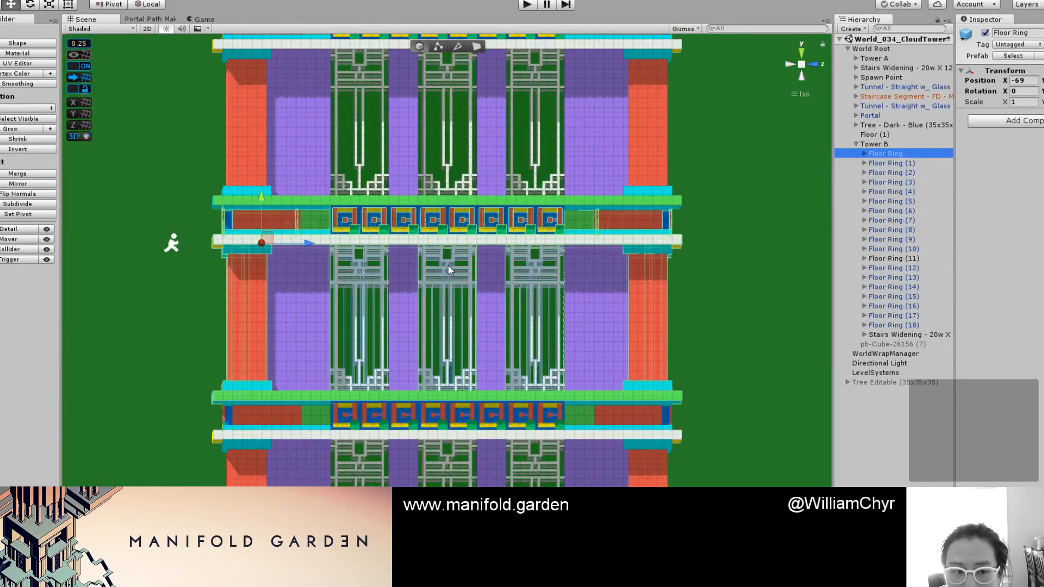
scroll(514, 253, "up", 3)
scroll(514, 249, "up", 2)
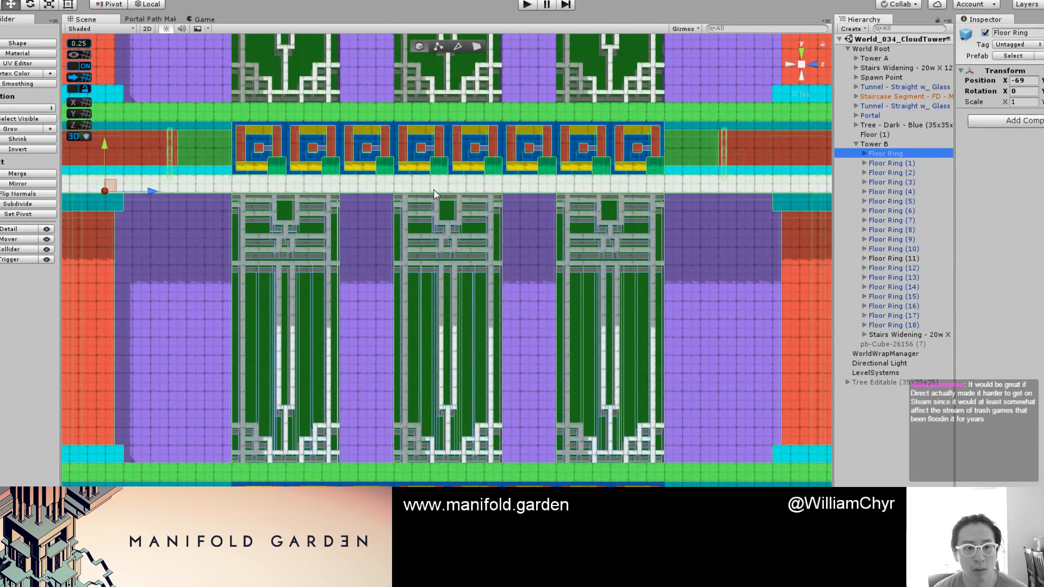
scroll(419, 191, "up", 3)
middle_click_drag(381, 189, 638, 359)
scroll(355, 212, "up", 2)
scroll(348, 215, "up", 2)
left_click_drag(336, 215, 315, 180, "alt")
left_click(315, 181)
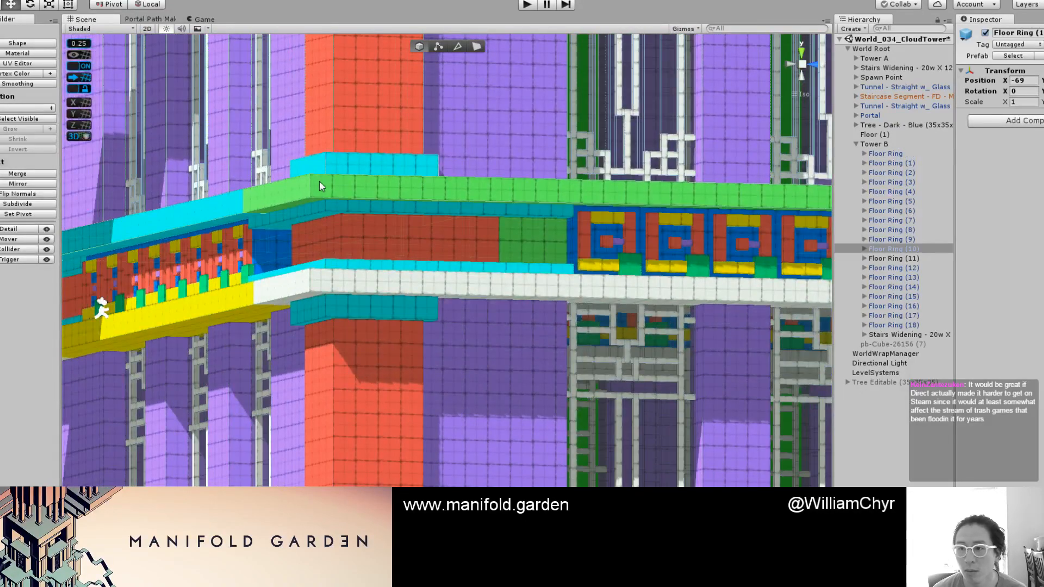
Step: Compare the positions of Floor Ring, Floor Ring (1) and Floor Ring (2), and examine Floor Ring (2)'s upper corner
left_click(885, 155)
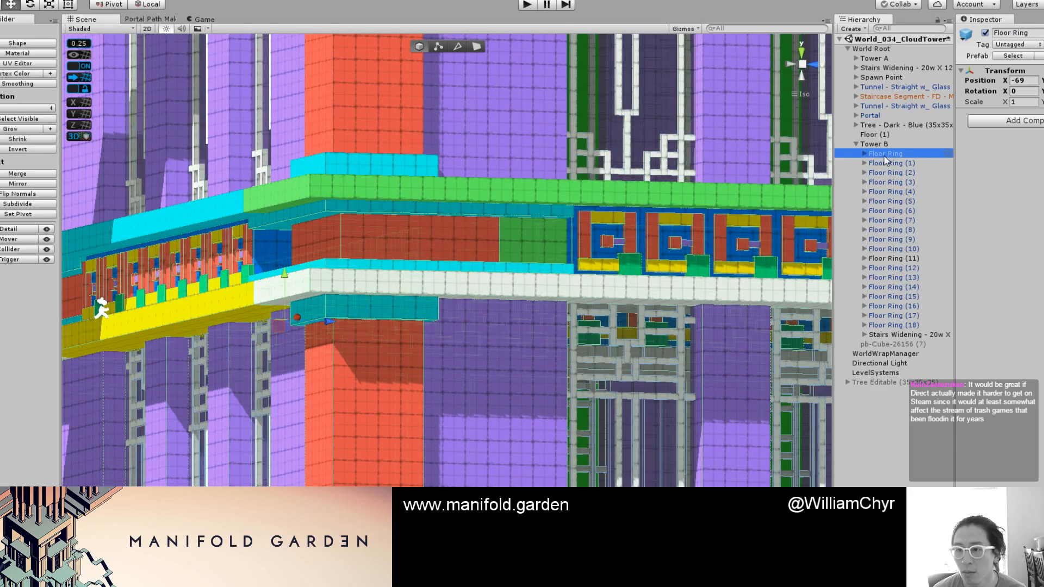
left_click(898, 164)
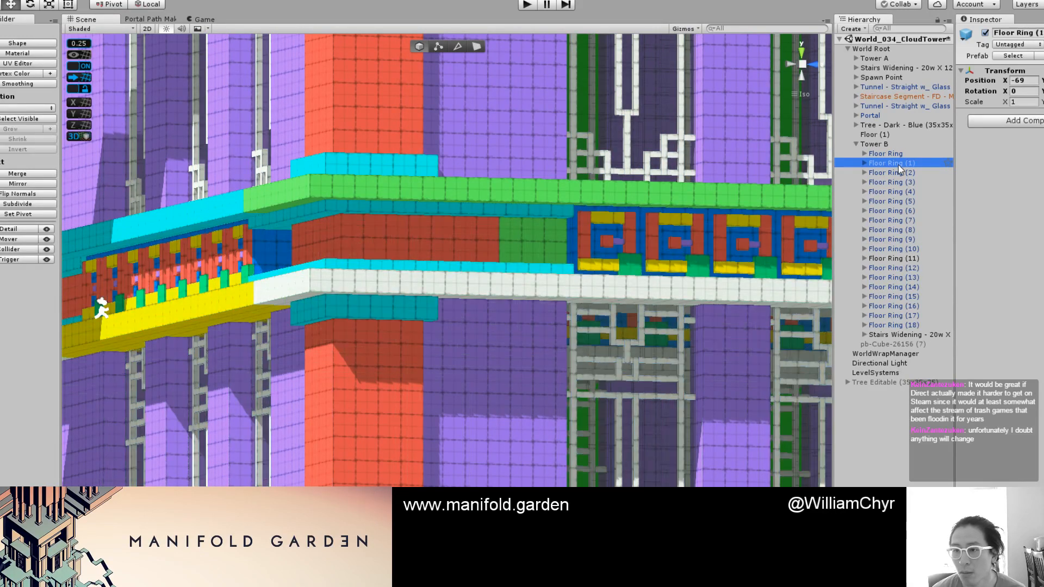
left_click(899, 174)
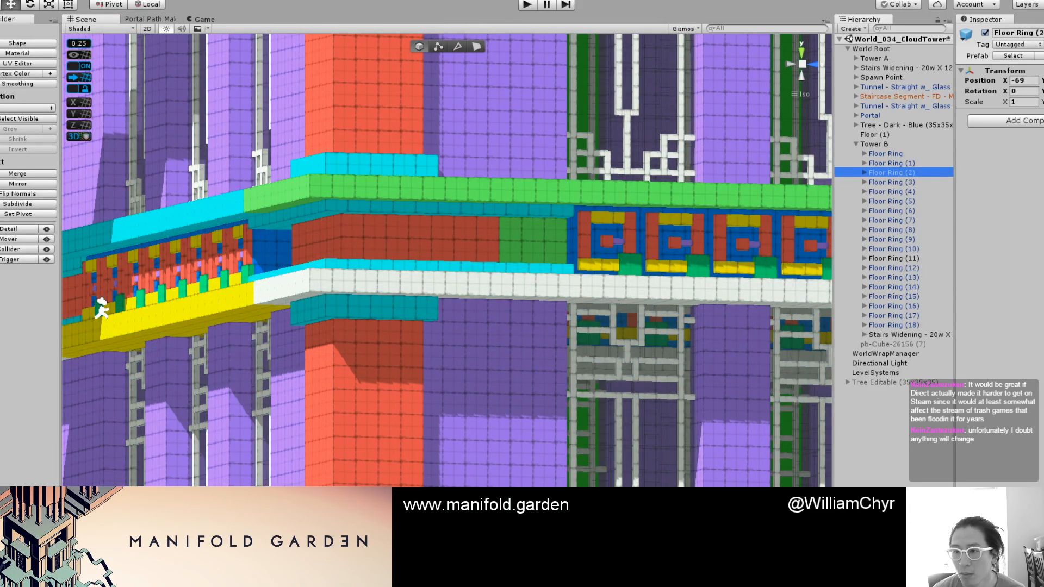
key("f")
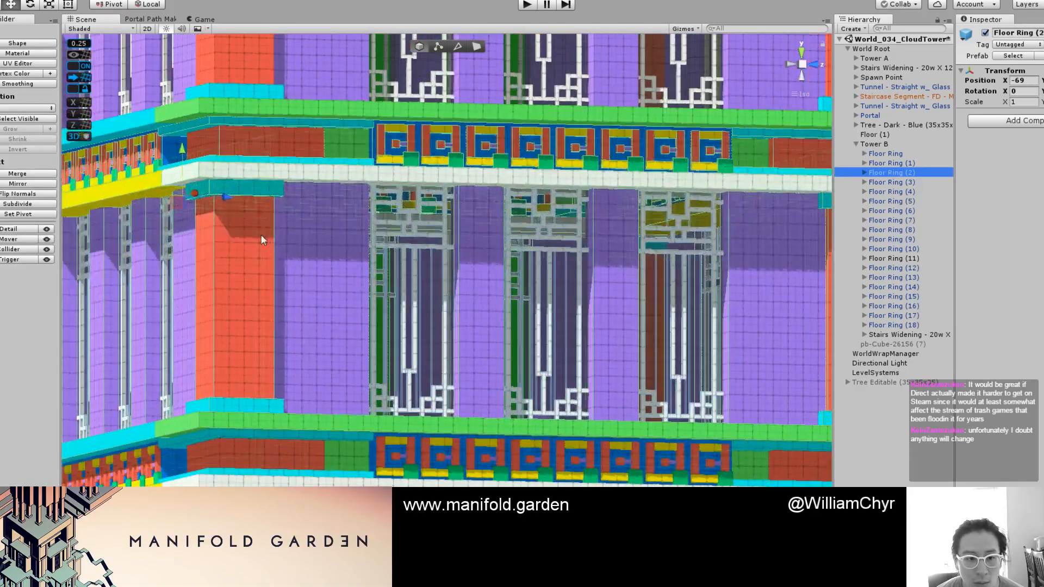
scroll(263, 239, "up", 10, "alt")
middle_click_drag(215, 222, 406, 356, "alt")
mouse_move(314, 251)
left_mouse_down("alt")
mouse_move(305, 258)
mouse_move(321, 252)
left_mouse_up("alt")
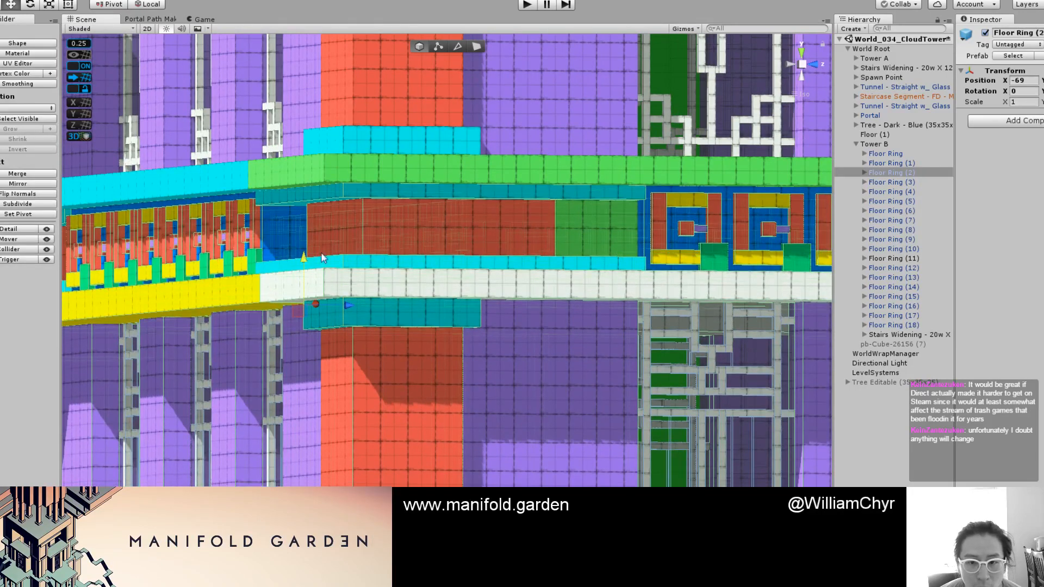
left_click(886, 173)
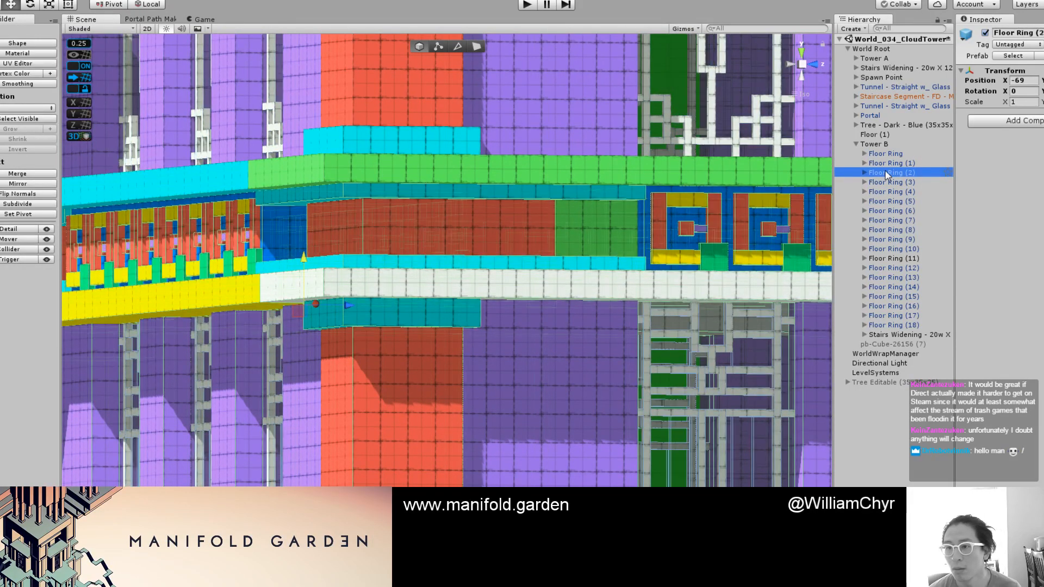
Step: Compare the positions of Floor Ring (1), (2) and (3), and adjust Floor Ring (3) along the Y axis to match their spacing
left_click(885, 163)
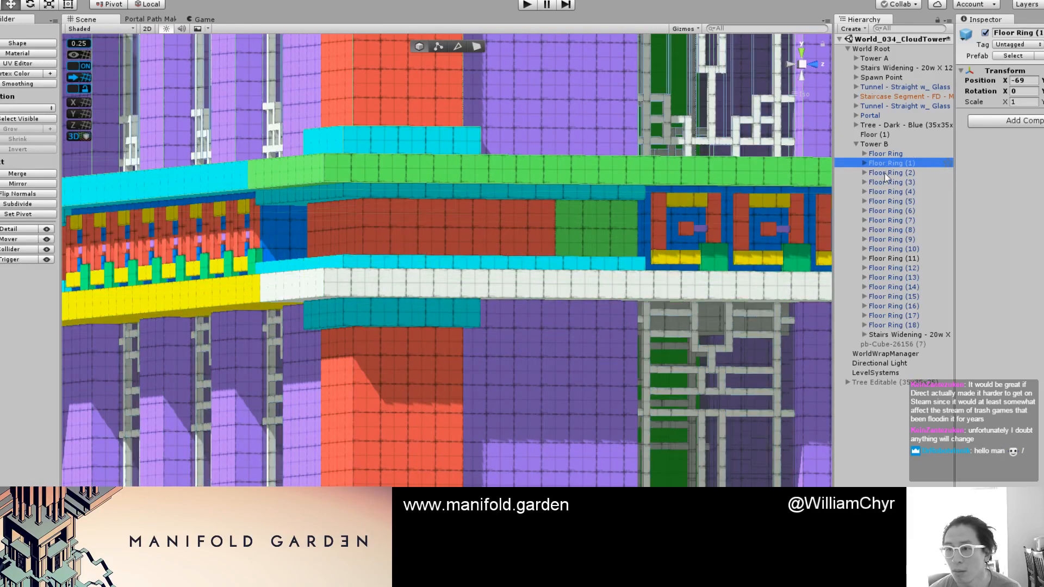
left_click(885, 173)
left_click(887, 183)
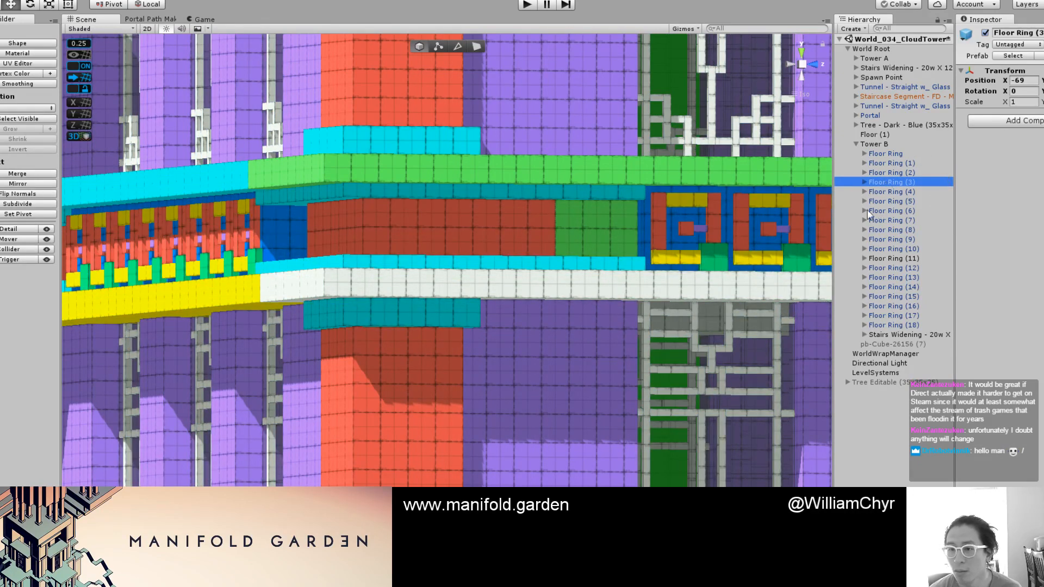
left_click(1043, 81)
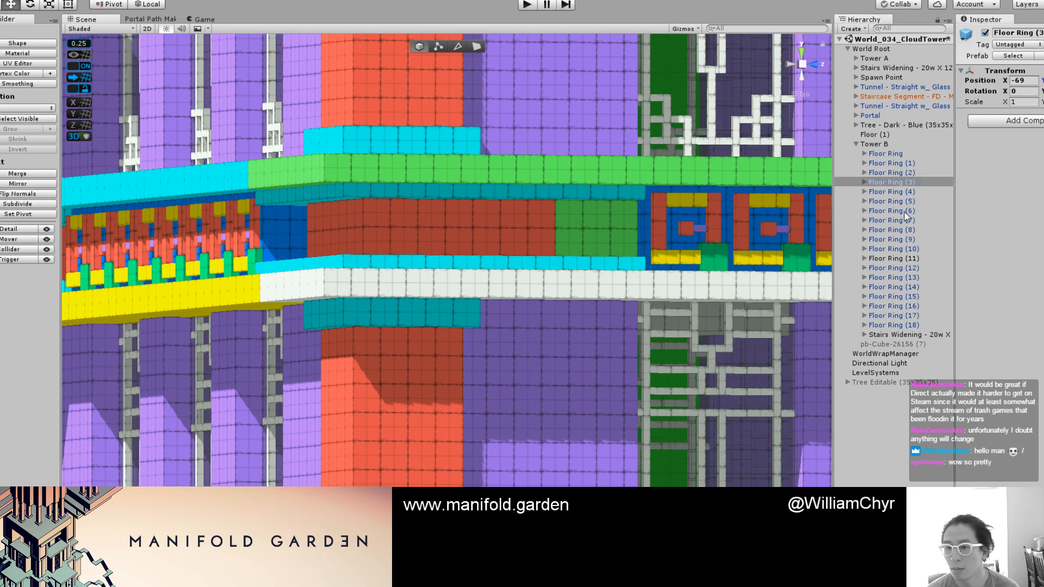
double_click(899, 181)
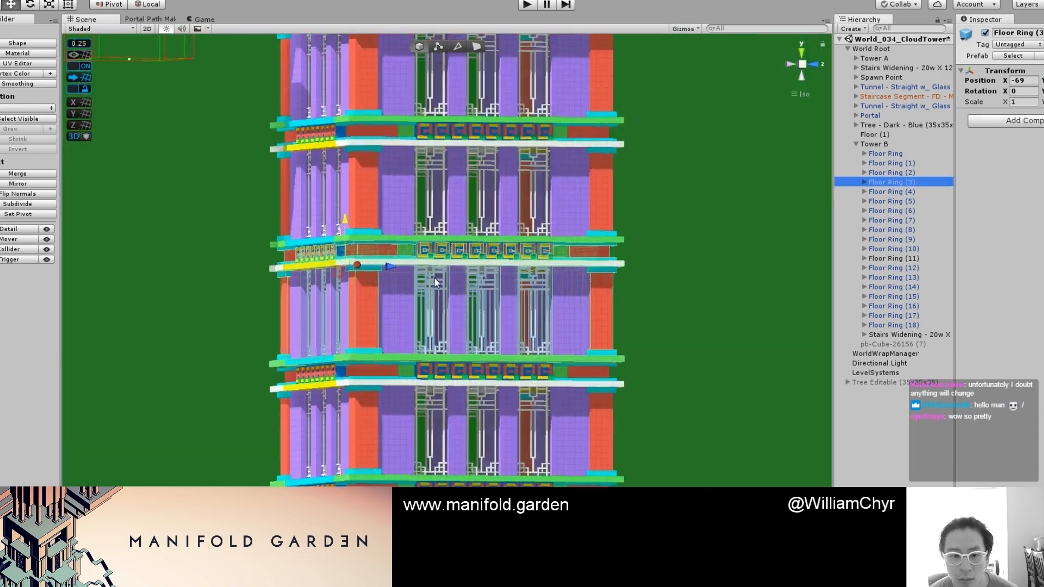
scroll(302, 290, "up", 12)
middle_click_drag(302, 286, 282, 277)
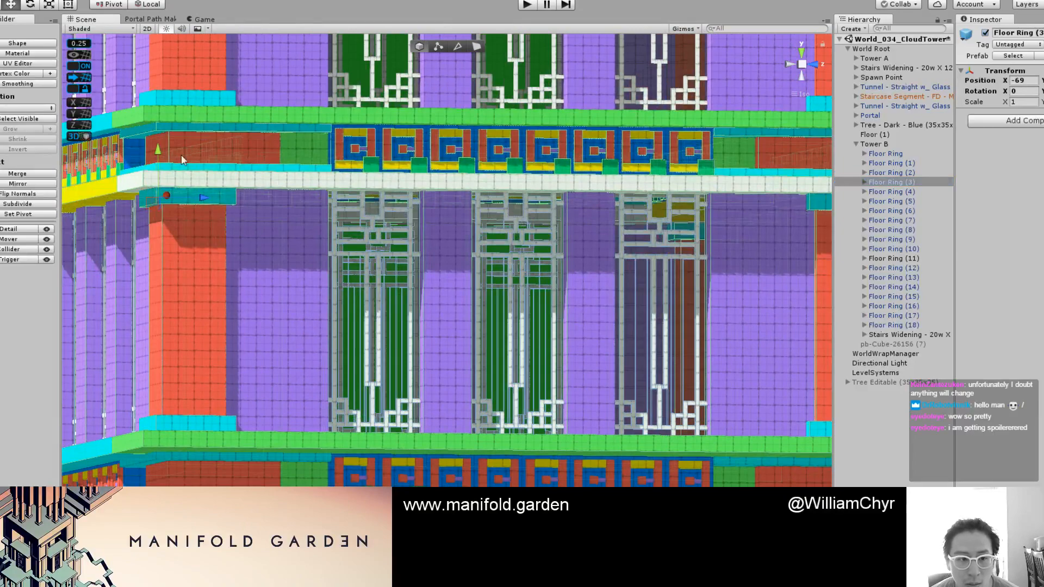
left_click_drag(154, 152, 156, 152)
Step: Inspect up close how Floor Ring (3)'s corner and upper trim meet the ring above
scroll(154, 146, "up", 5)
middle_click_drag(150, 119, 398, 233)
scroll(396, 232, "up", 6)
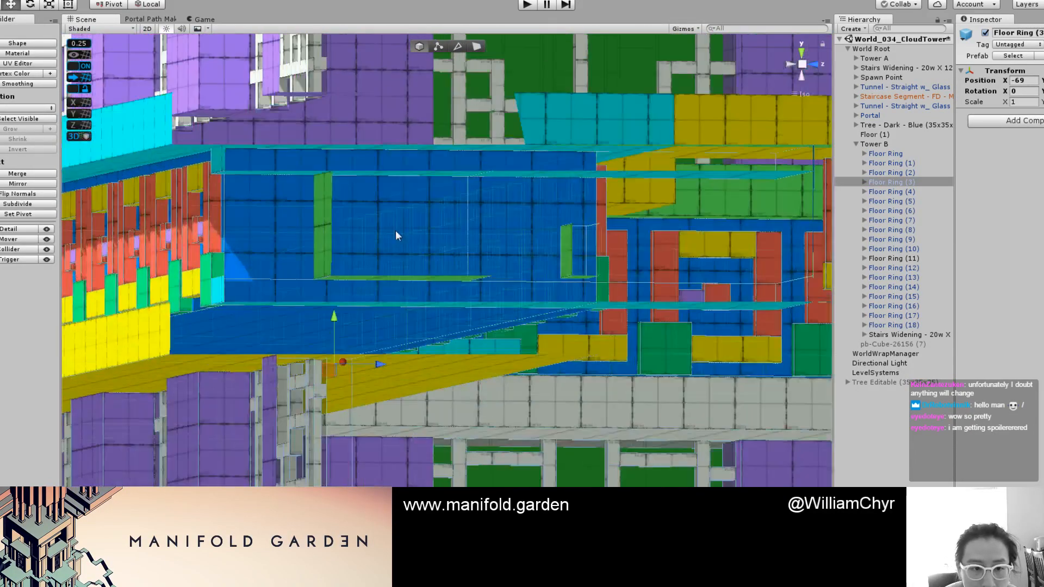
scroll(394, 230, "down", 6)
left_click(293, 187)
key("f")
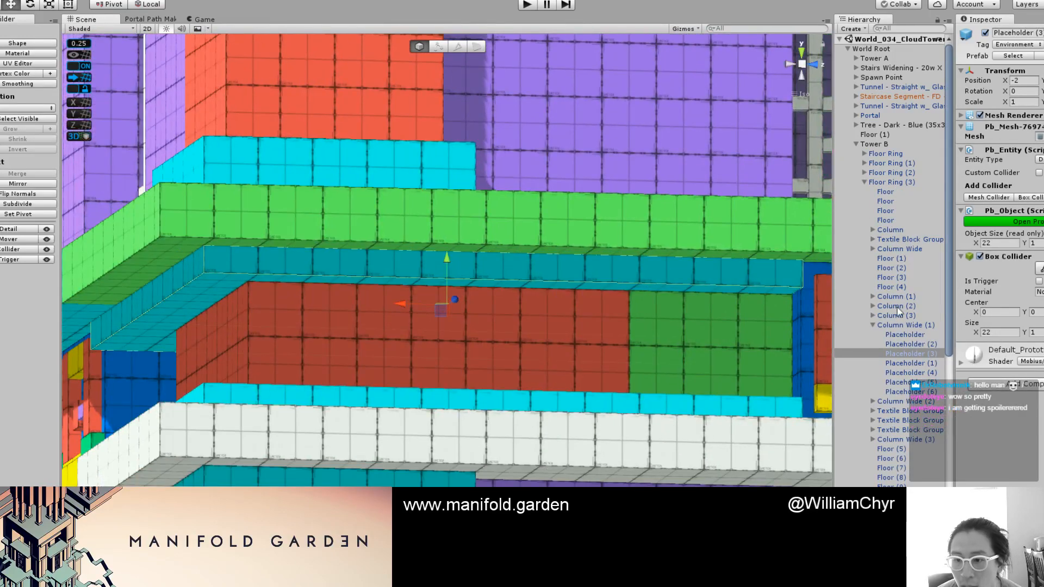
left_click(864, 182)
left_click(876, 182)
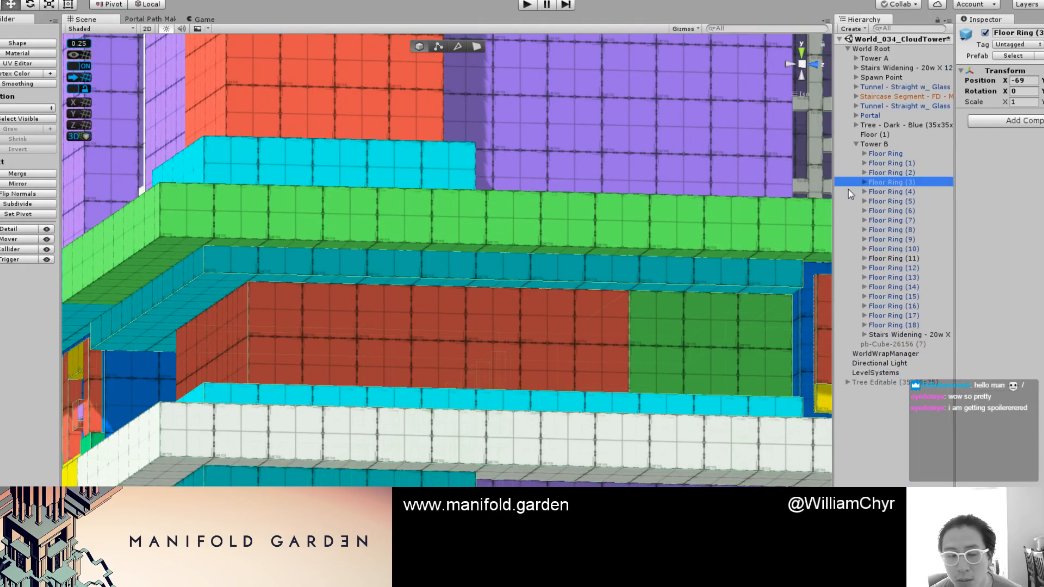
Step: Nudge Floor Ring (4) slightly up along the Y axis against Floor Ring (3)
left_click(886, 192)
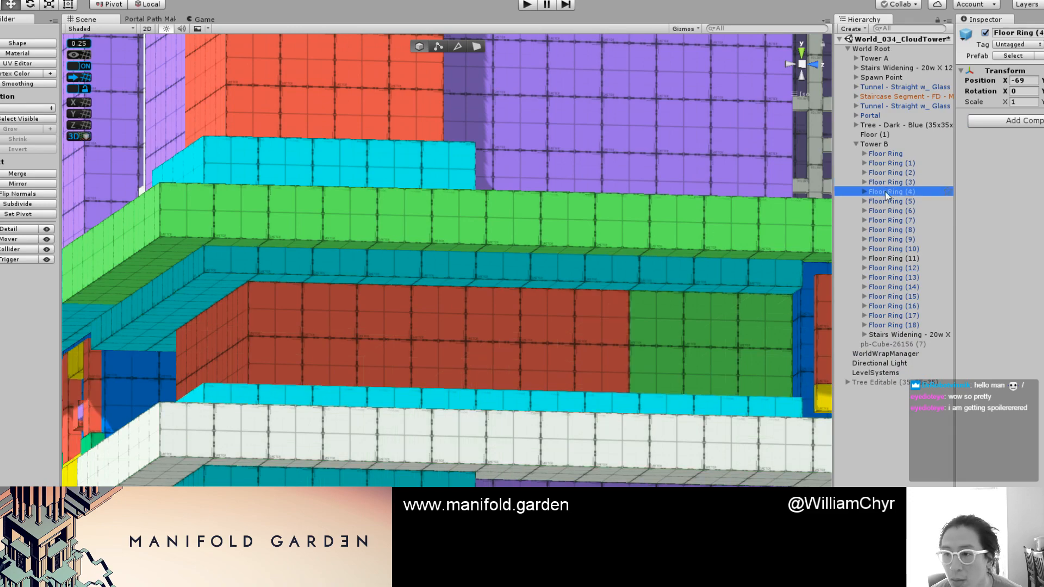
key("f")
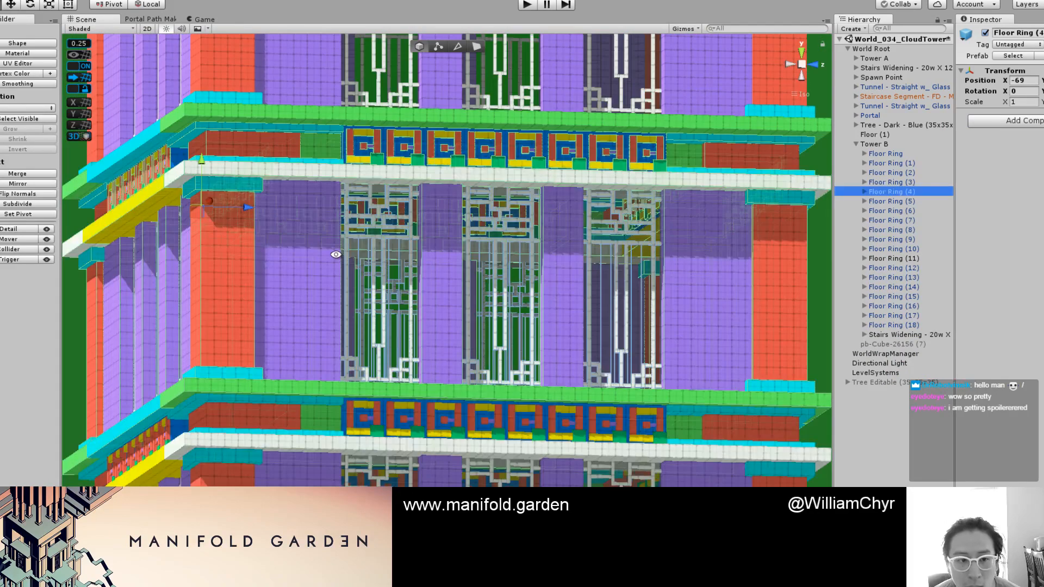
left_click_drag(336, 254, 350, 259, "alt")
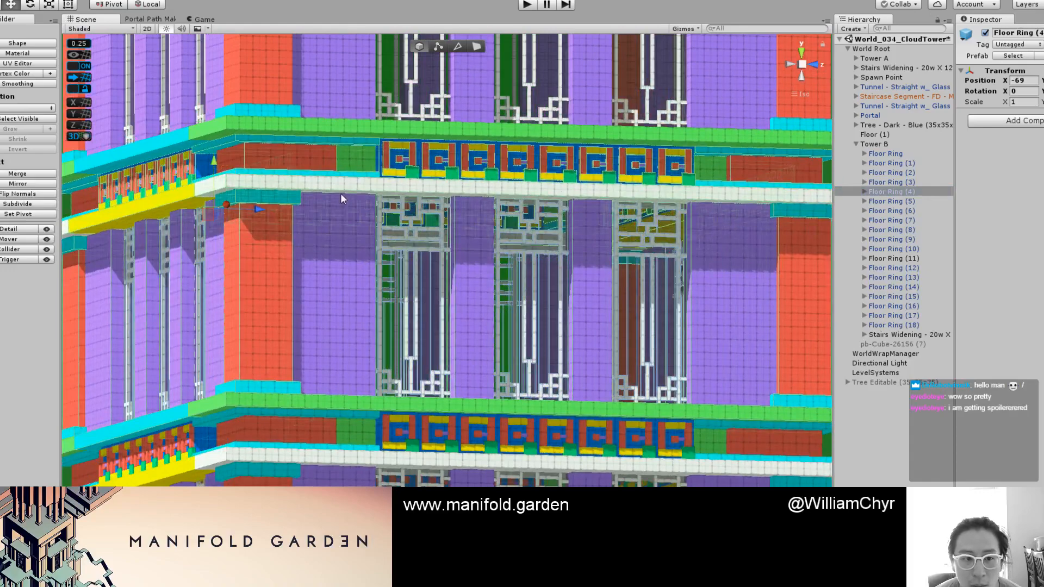
scroll(340, 196, "up", 3)
middle_click_drag(201, 163, 424, 253)
scroll(388, 242, "up", 8)
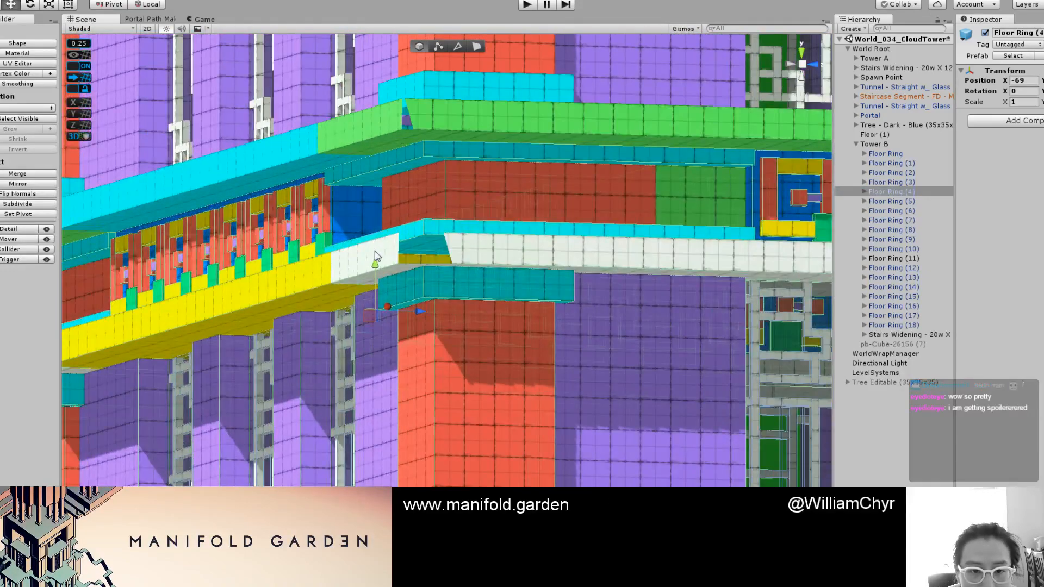
left_click_drag(375, 258, 375, 252)
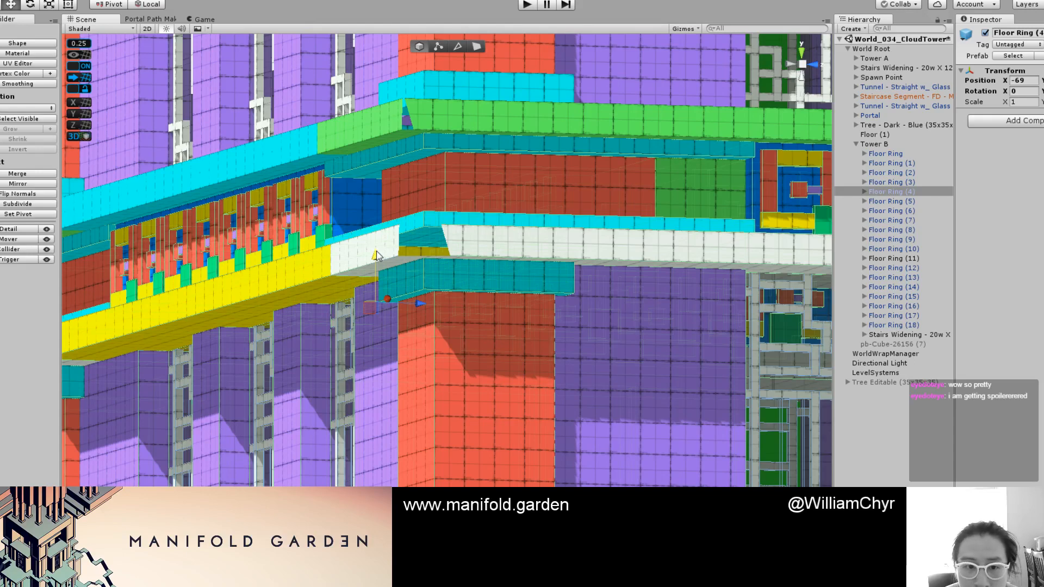
Step: Nudge Floor Ring (5) slightly up along the Y axis and check its corner joint with the ring above
left_click(907, 201)
double_click(906, 199)
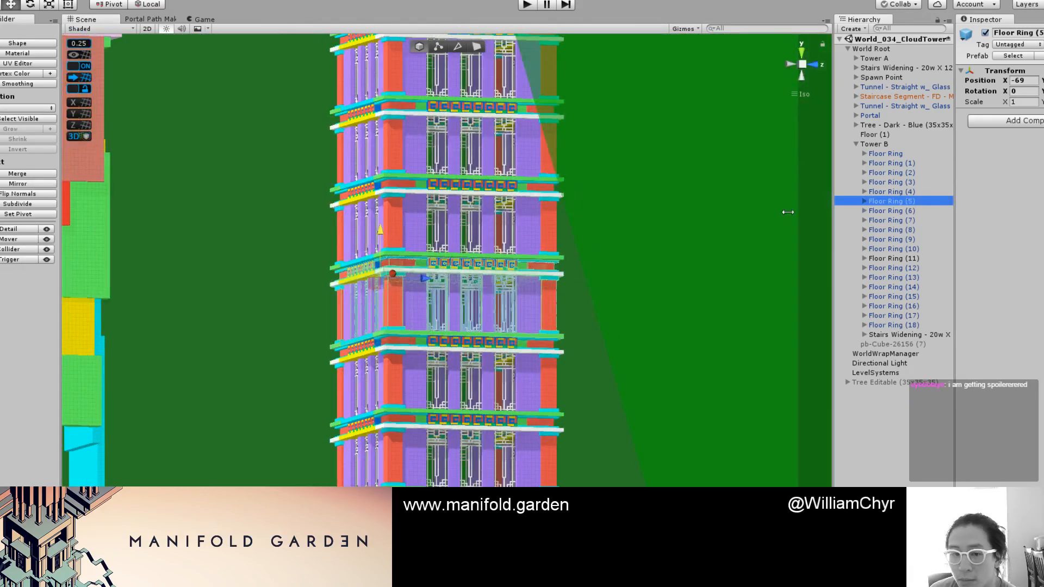
scroll(312, 253, "up", 5)
left_click_drag(267, 186, 265, 183)
scroll(234, 153, "up", 10)
middle_click_drag(233, 153, 528, 256)
scroll(395, 220, "up", 4)
mouse_move(361, 210)
left_mouse_down("alt")
mouse_move(367, 188)
mouse_move(353, 200)
mouse_move(354, 228)
left_mouse_up("alt")
scroll(354, 200, "down", 4)
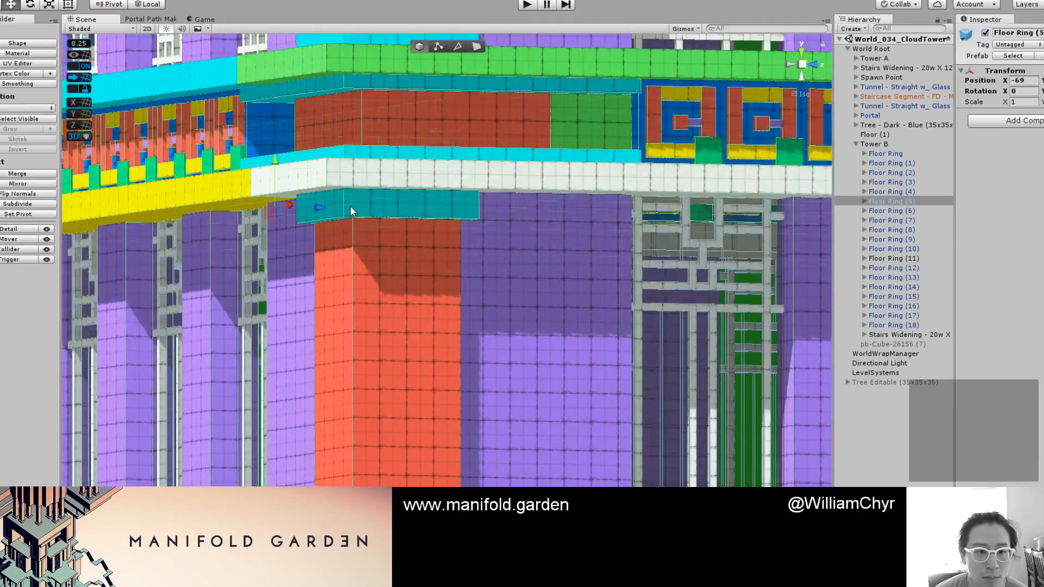
Step: Adjust Floor Ring (6)'s Y position so it sits flush beneath Floor Ring (5)
left_click(891, 211)
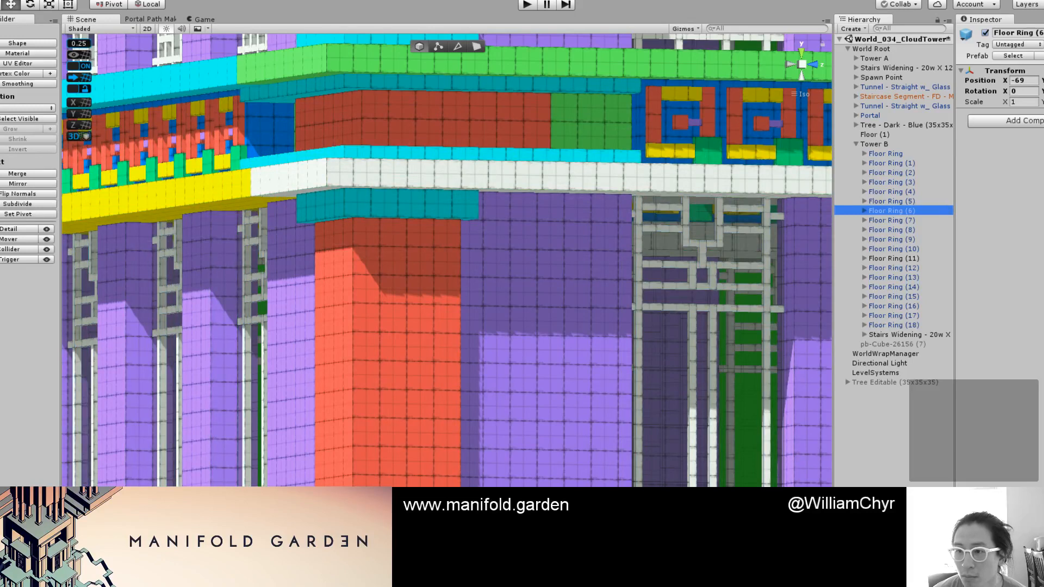
left_click(1043, 80)
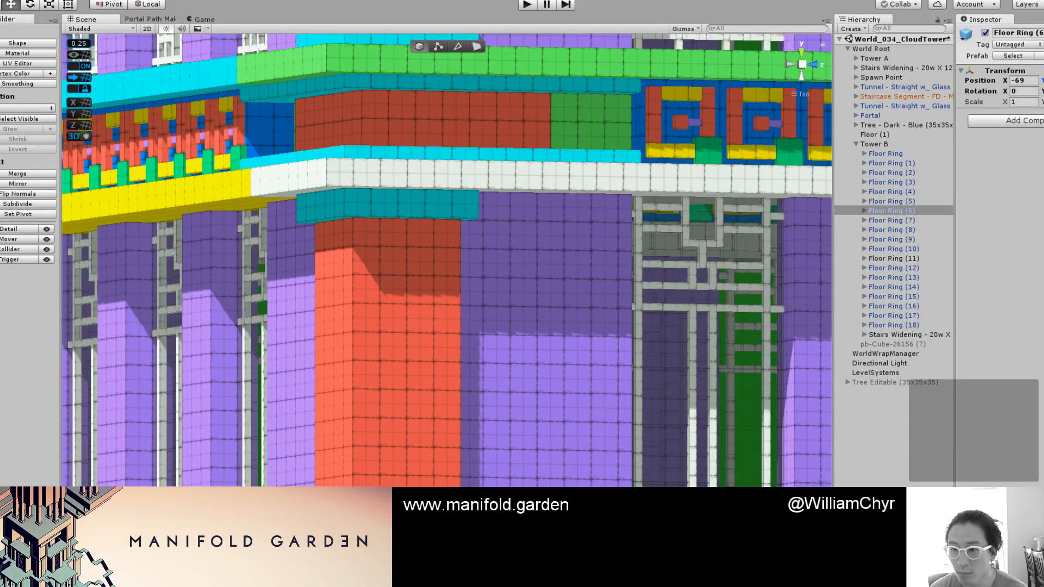
double_click(889, 210)
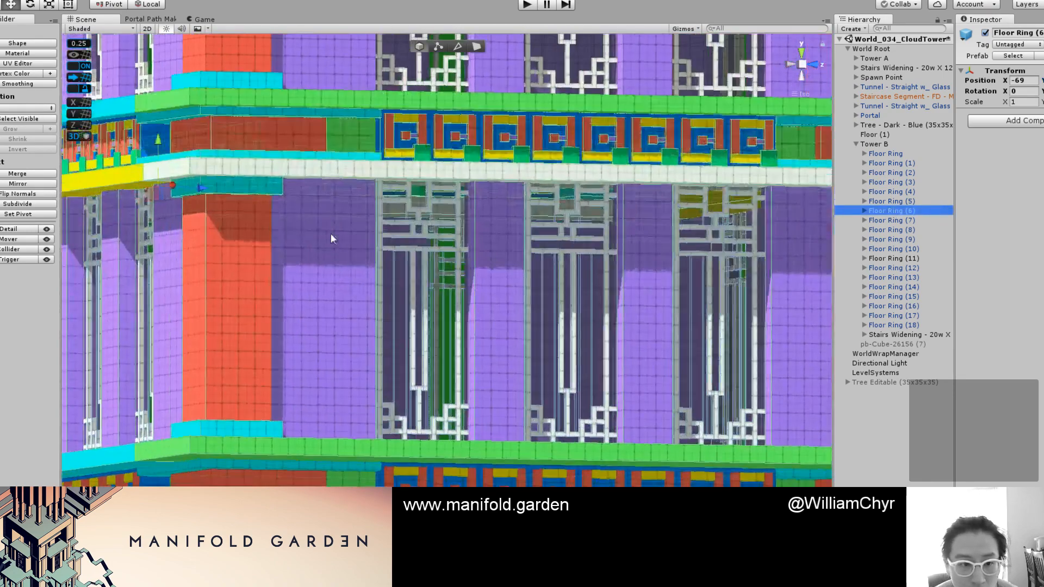
left_click_drag(351, 252, 321, 218, "alt")
left_click_drag(152, 131, 153, 137)
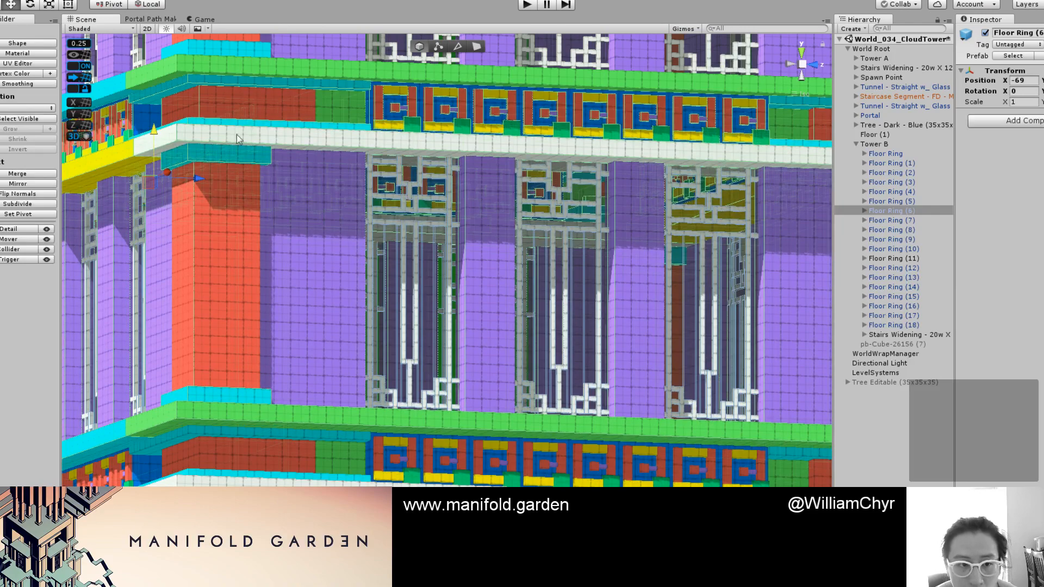
Step: Select Floor Ring (7), (8) and (9) together and nudge them slightly up along the Y axis
double_click(908, 221)
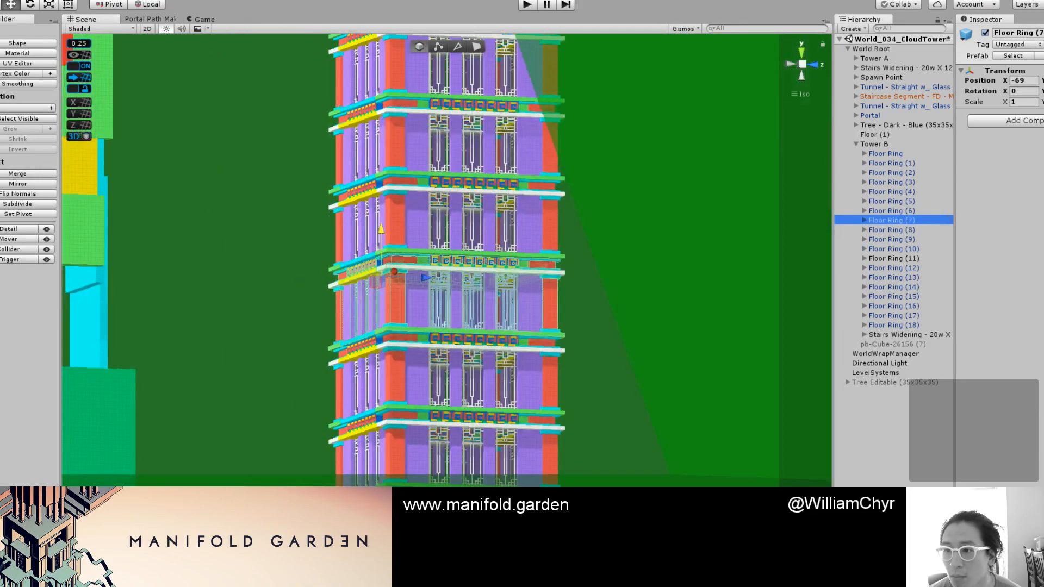
left_click(898, 230)
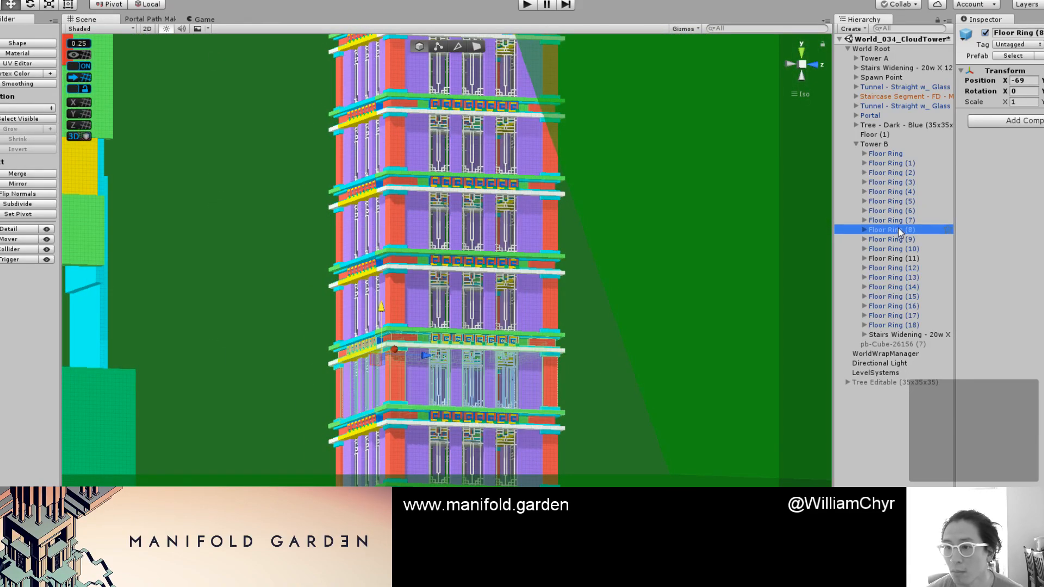
left_click(903, 221, "shift")
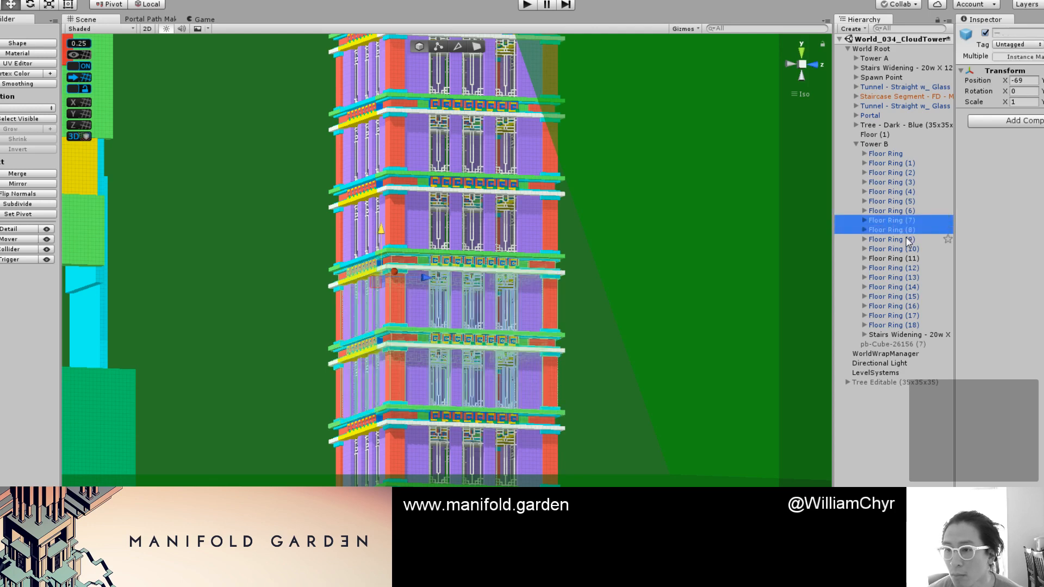
left_click(906, 239)
left_click(902, 221, "shift")
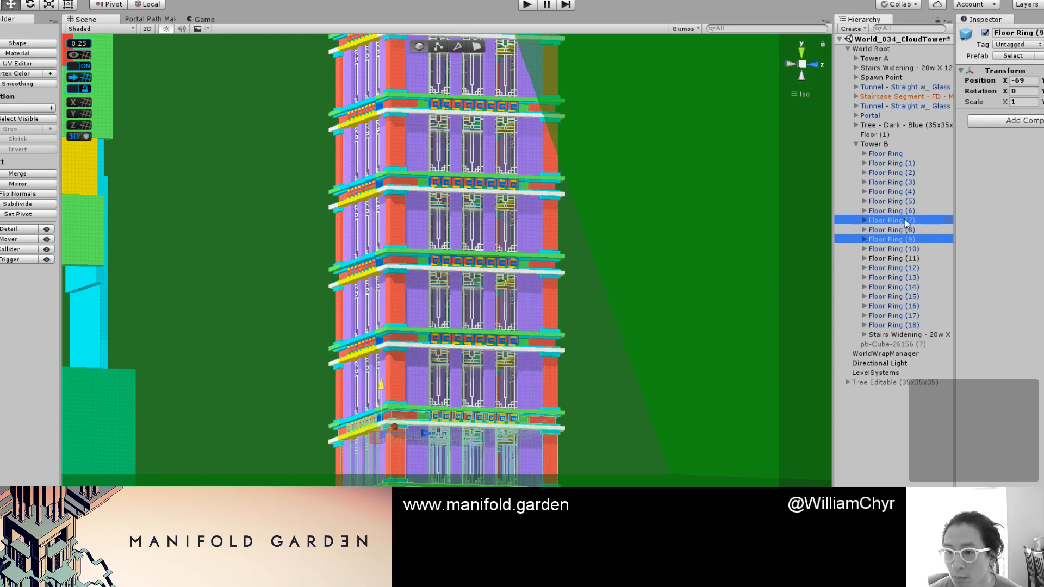
scroll(371, 270, "up", 10)
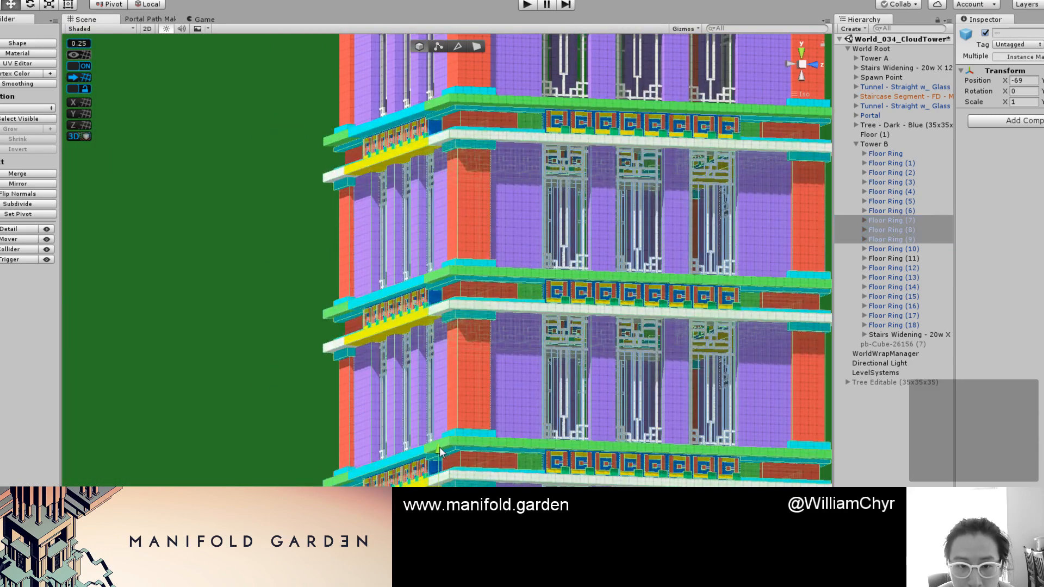
Step: Compare the positions of Floor Ring (7) and (8), try a new Y position on Floor Ring (9), and undo it
left_click(900, 222)
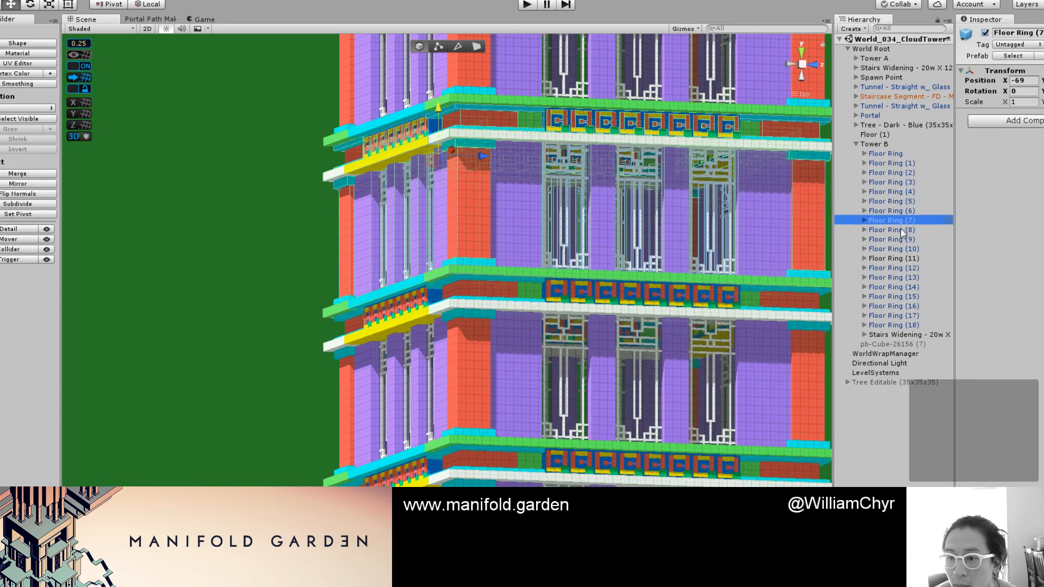
left_click(900, 230)
left_click(900, 220)
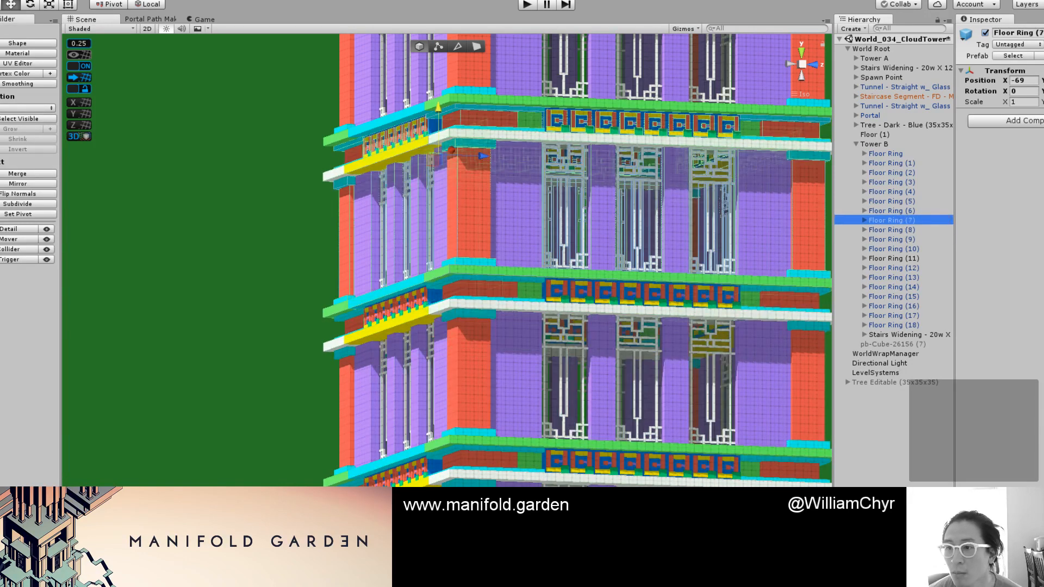
left_click(886, 230)
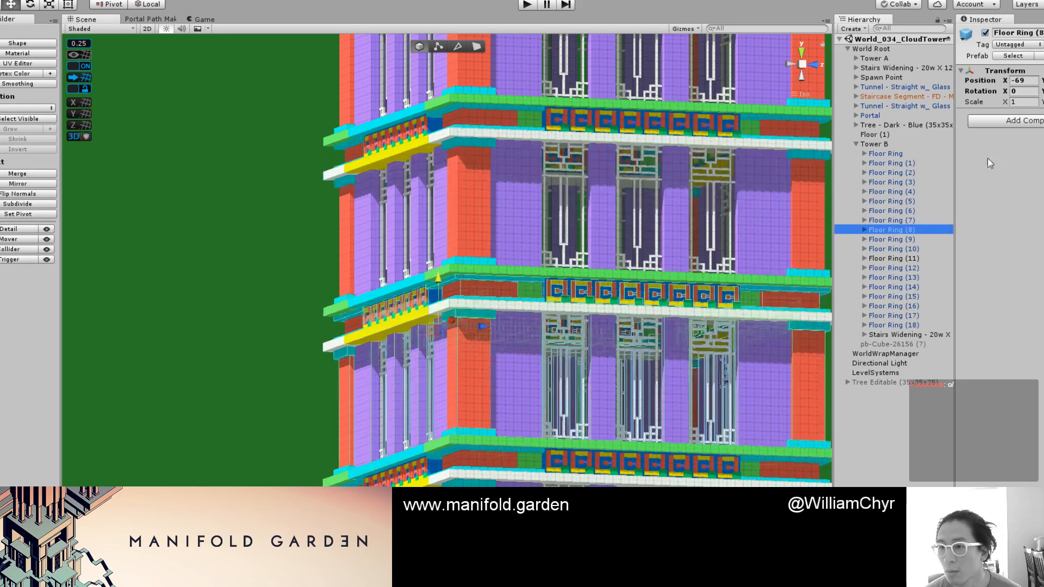
left_click(902, 240)
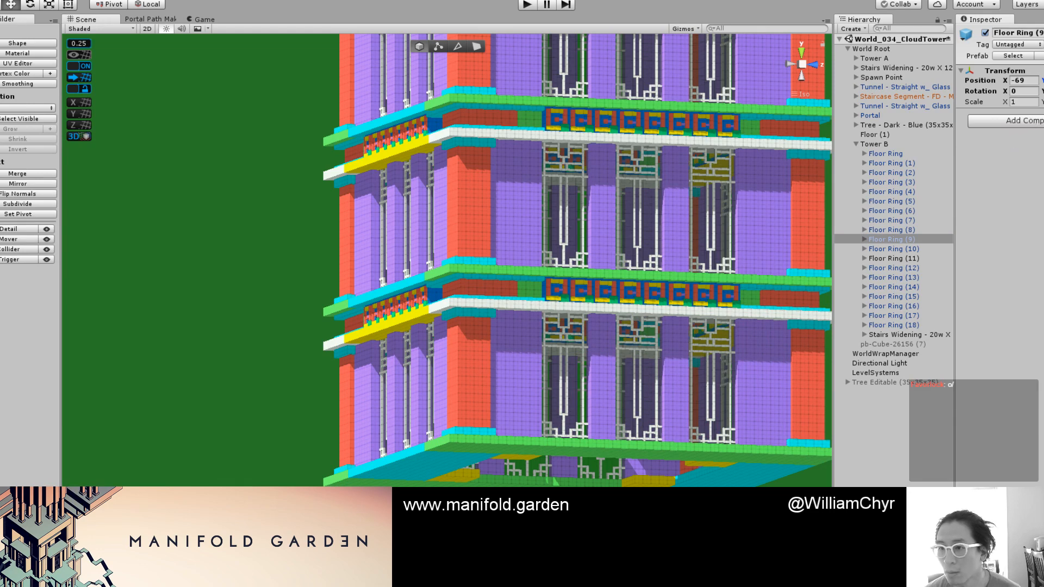
key("ctrl+z")
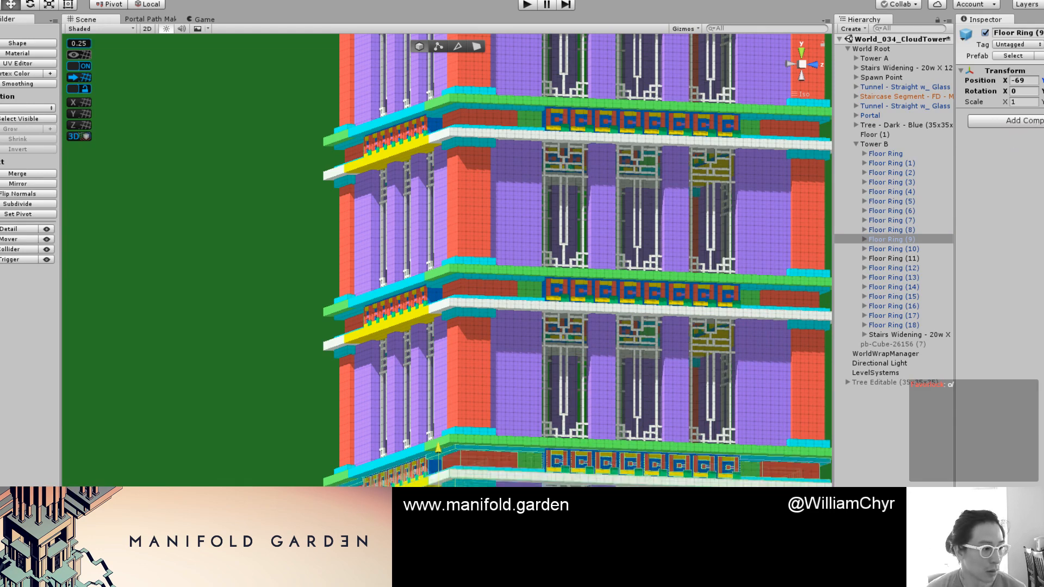
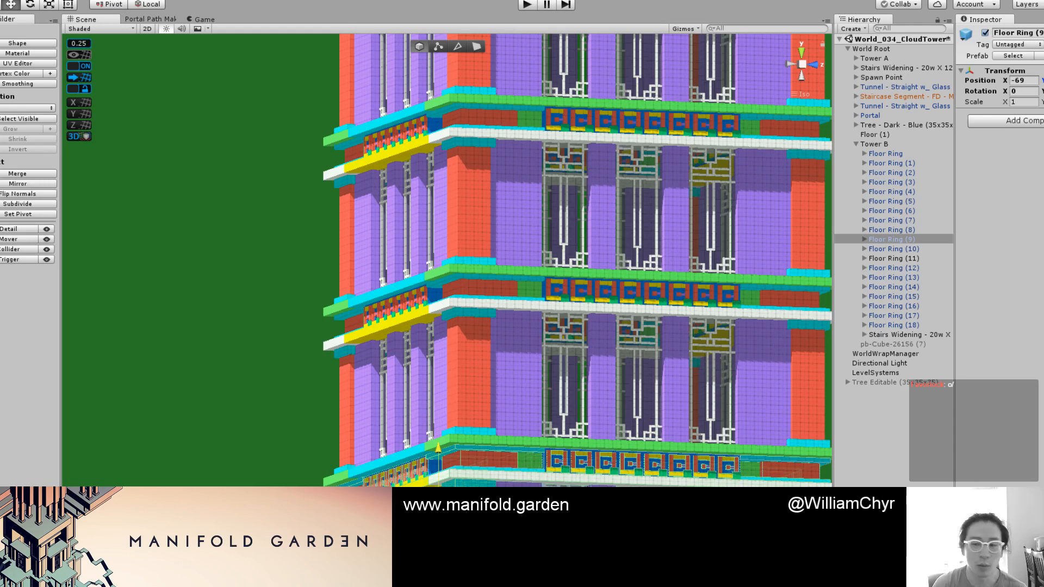
Step: Widen the object properties area and correct Floor Ring (9)'s Y position so it meets the underside of Floor Ring (8)
left_click(909, 239)
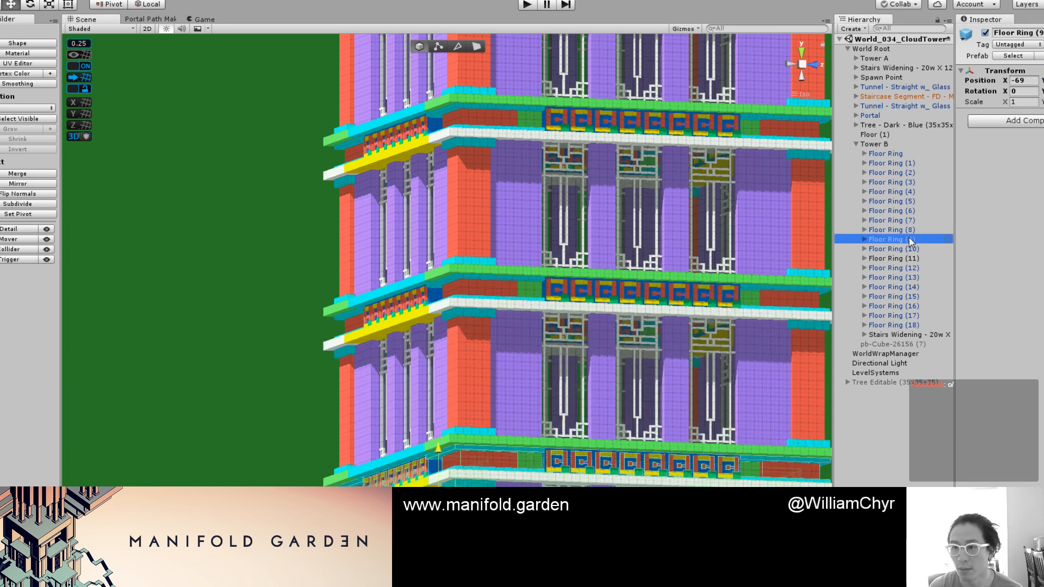
left_click(891, 229)
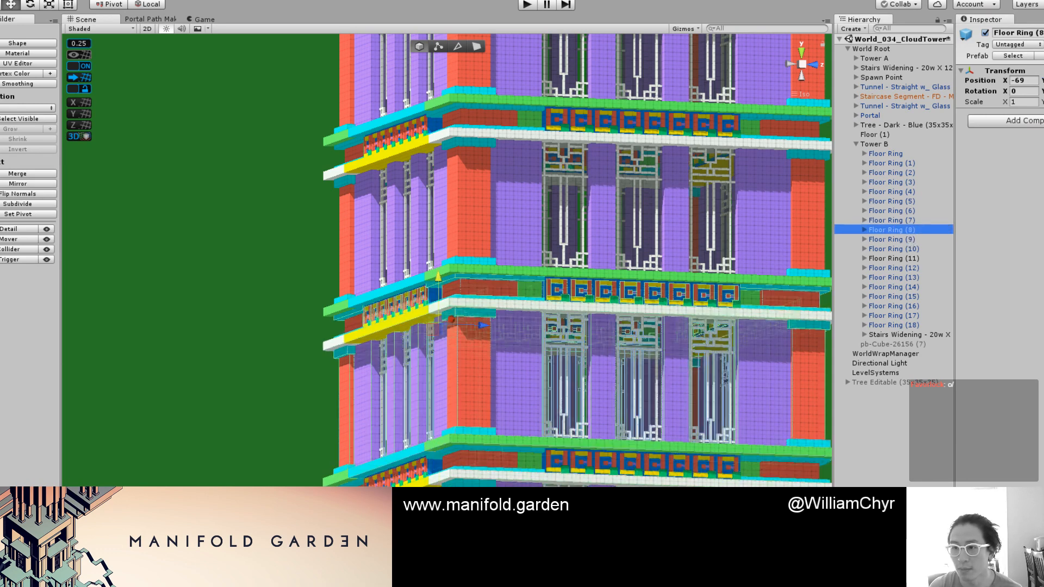
left_click(894, 240)
left_click_drag(946, 173, 925, 174)
left_click(1043, 81)
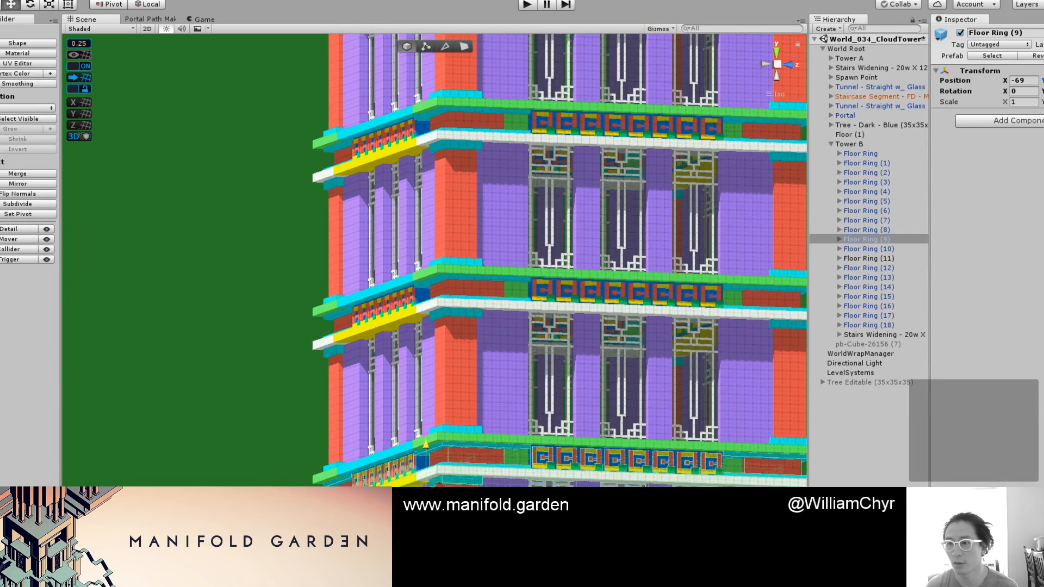
Step: Frame Floor Rings (10) through (14) one after another to examine how they stack in the tower
double_click(887, 250)
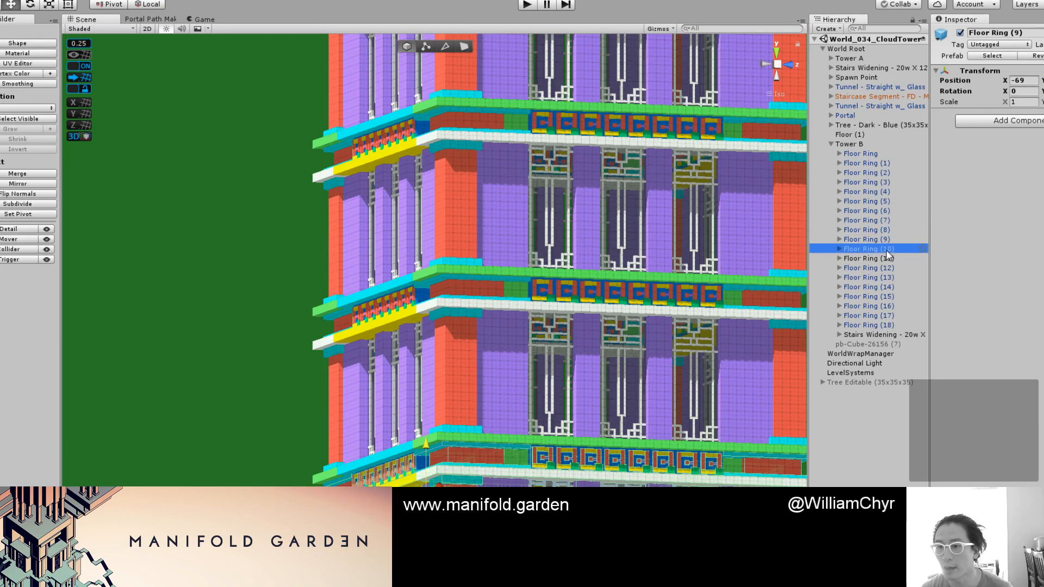
left_click(852, 258)
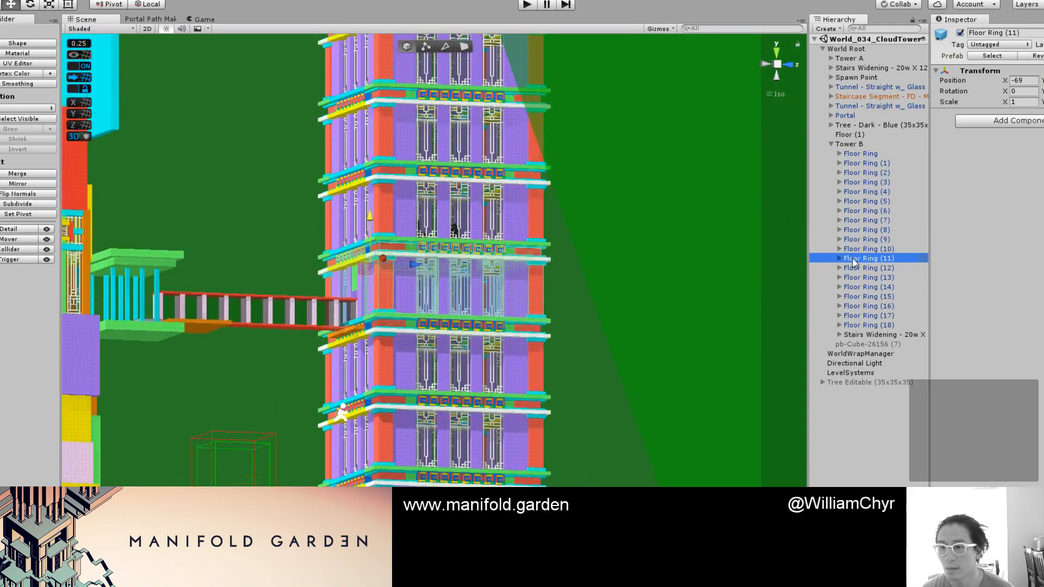
double_click(856, 268)
double_click(857, 276)
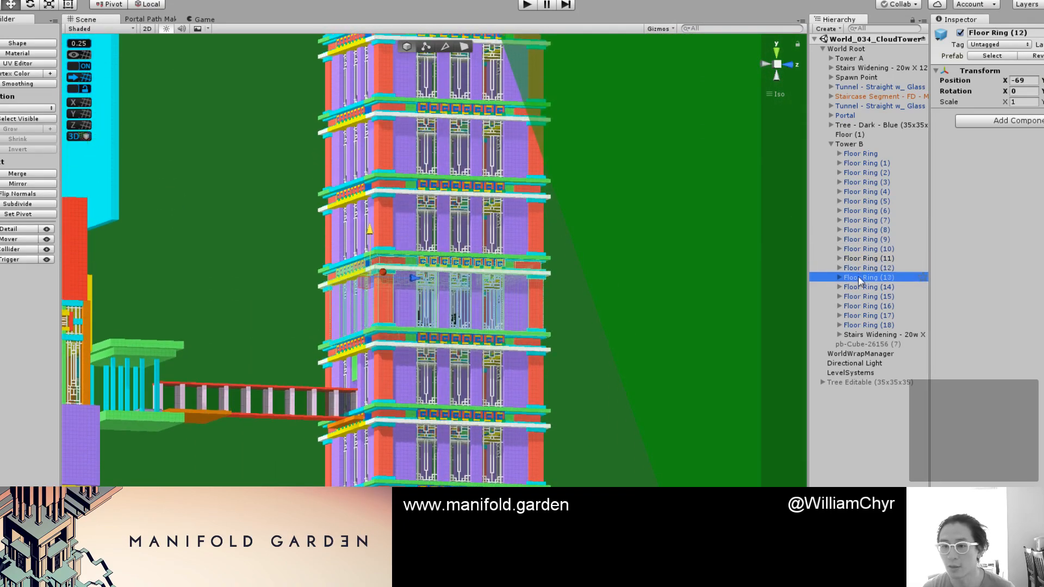
double_click(859, 289)
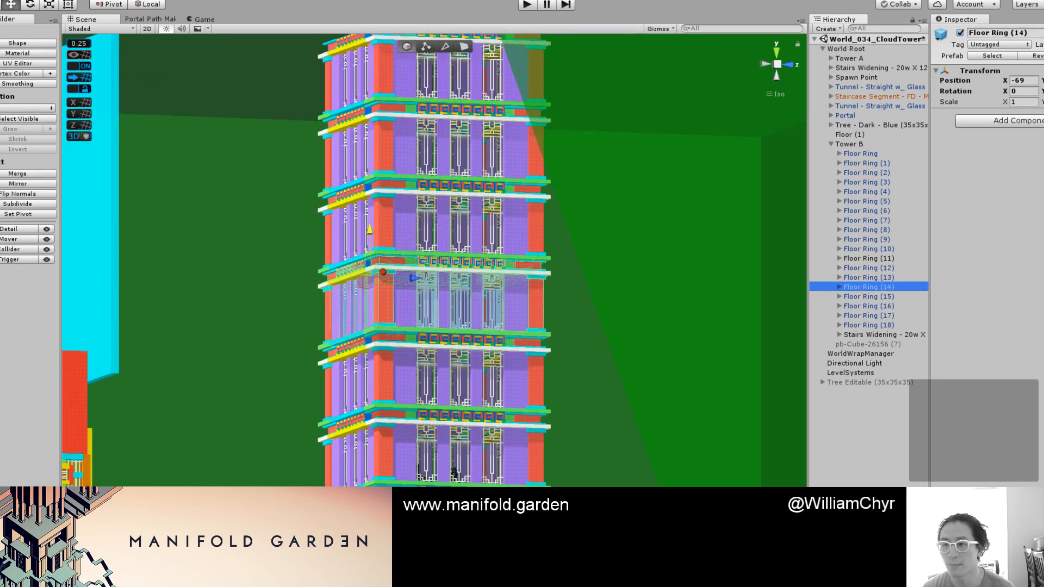
Step: Nudge Floor Ring (14) slightly up along the Y axis to sit flush against the ring above it
double_click(845, 286)
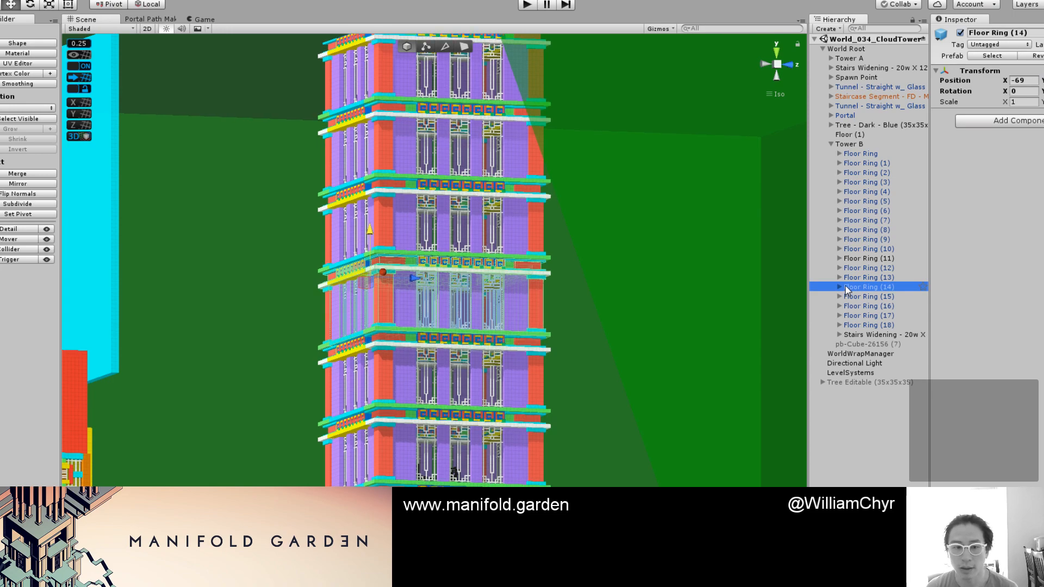
scroll(331, 287, "up", 15)
middle_click_drag(304, 235, 492, 327)
scroll(490, 325, "up", 5)
mouse_move(405, 284)
left_mouse_down("alt")
mouse_move(389, 256)
mouse_move(399, 266)
left_mouse_up("alt")
scroll(360, 243, "up", 2)
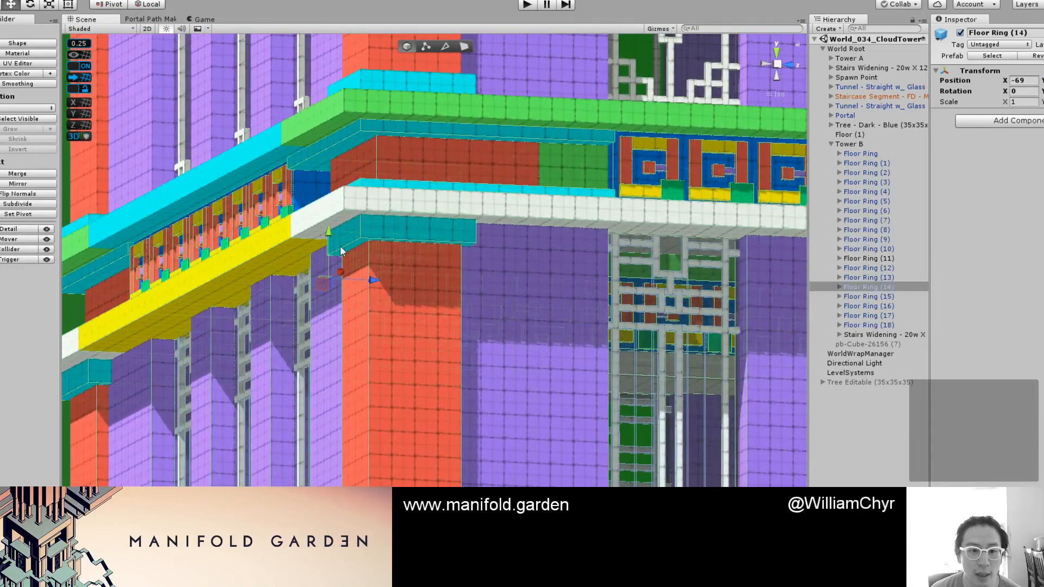
left_click_drag(332, 236, 333, 233)
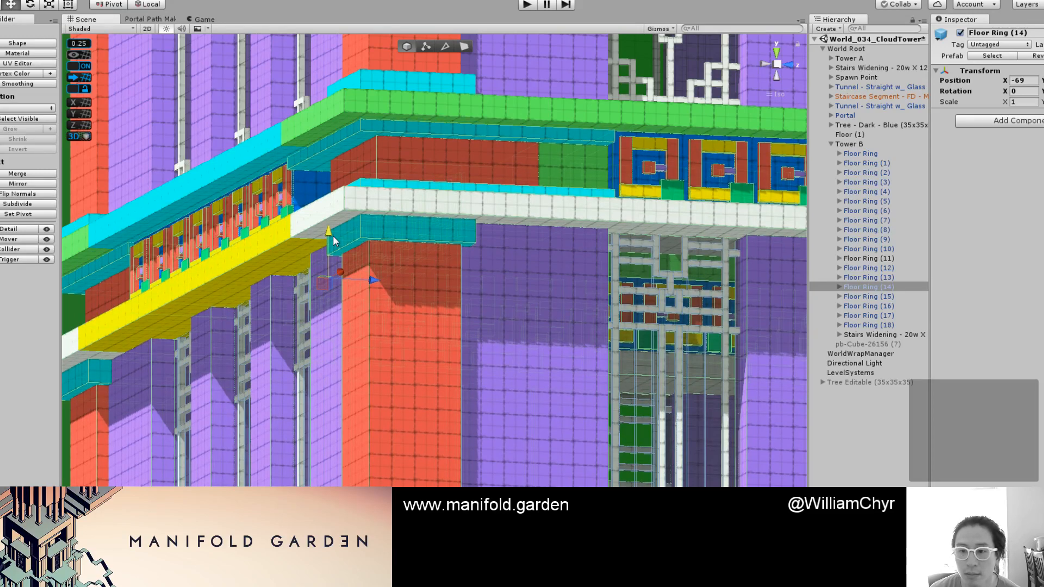
left_click_drag(332, 236, 546, 213)
Step: Check Floor Rings (17), (18) and (15), and examine Floor Ring (15) front-on against the upper wrap plane
left_click(581, 110)
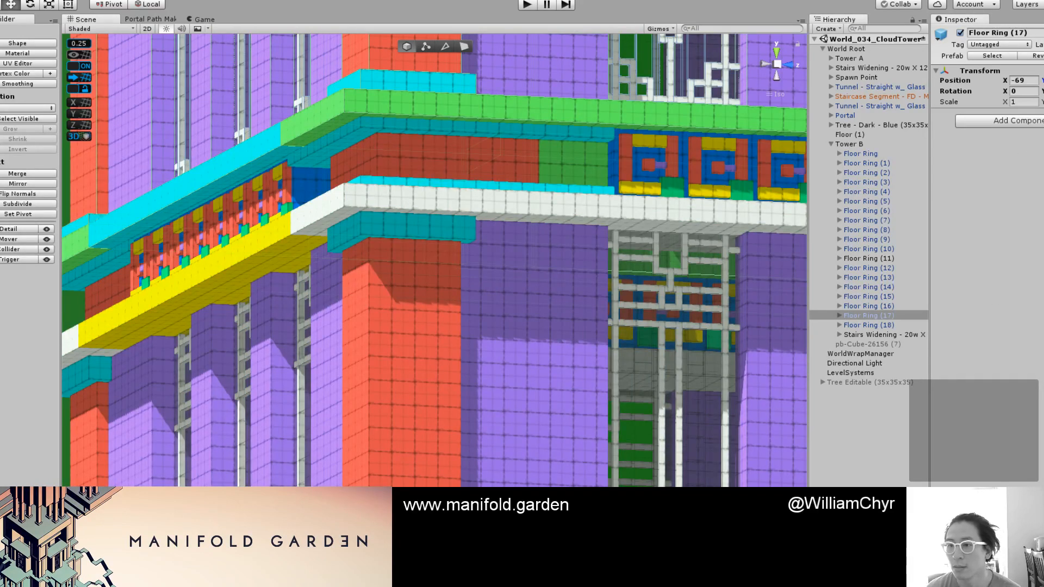
key("BackSpace")
left_click(900, 322)
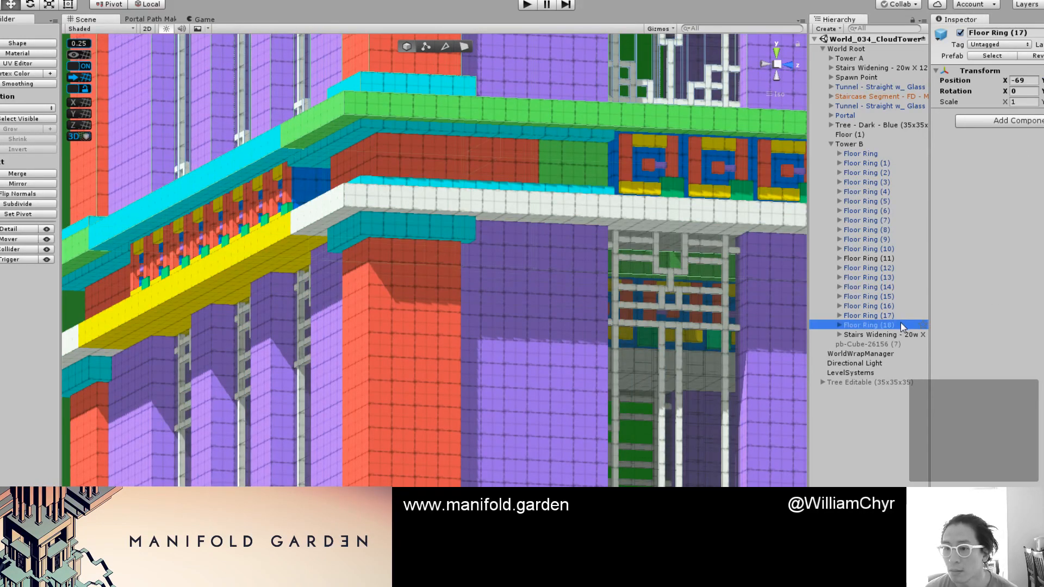
left_click(895, 298)
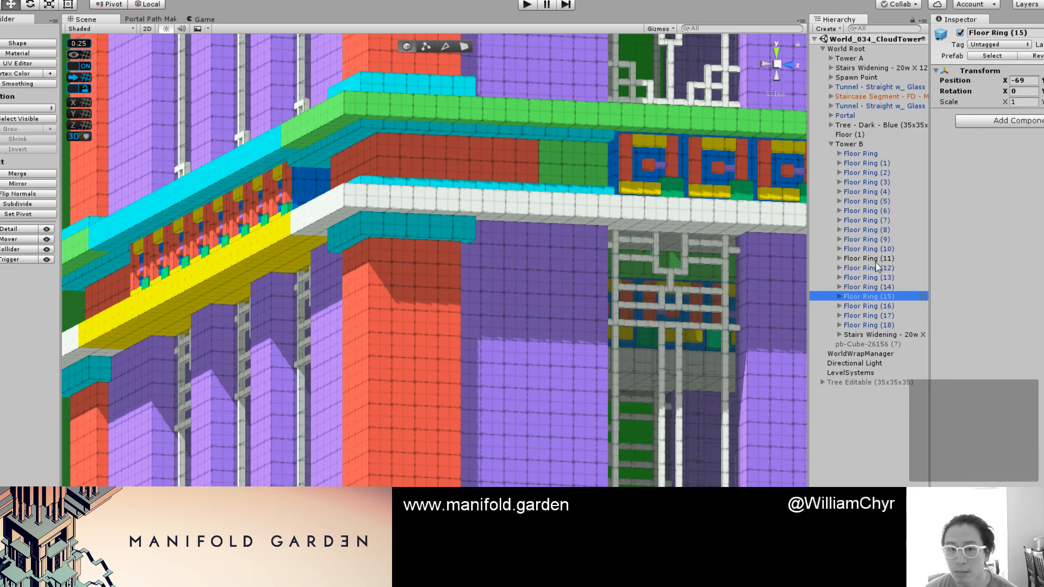
double_click(871, 300)
scroll(395, 198, "up", 8)
left_click_drag(334, 207, 283, 235, "alt")
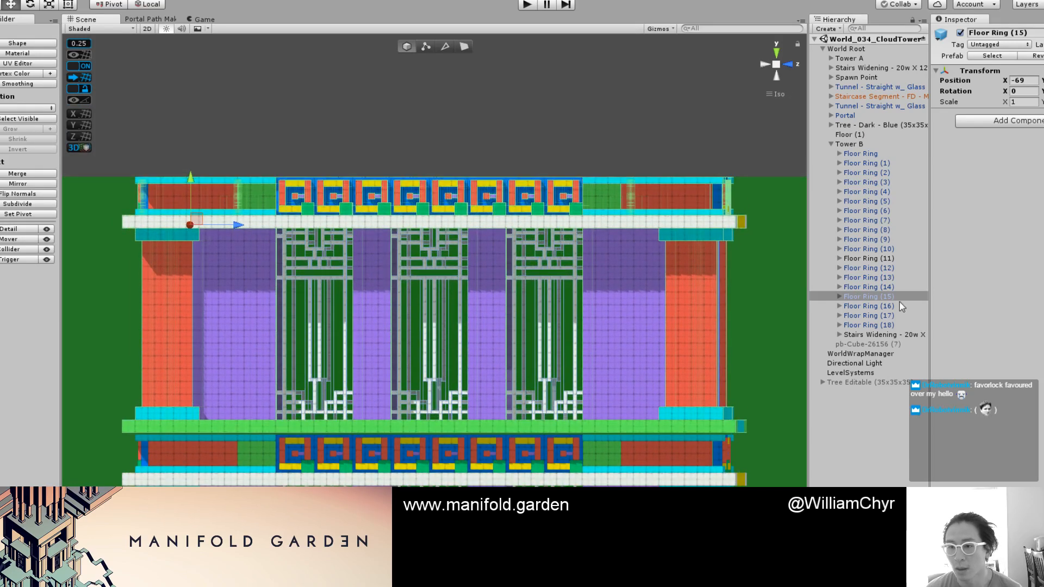
Step: Rename Floor Ring (15) as Floor Ring
left_click(1012, 32)
type("(15)")
left_click_drag(1022, 33, 978, 31)
type("Floor")
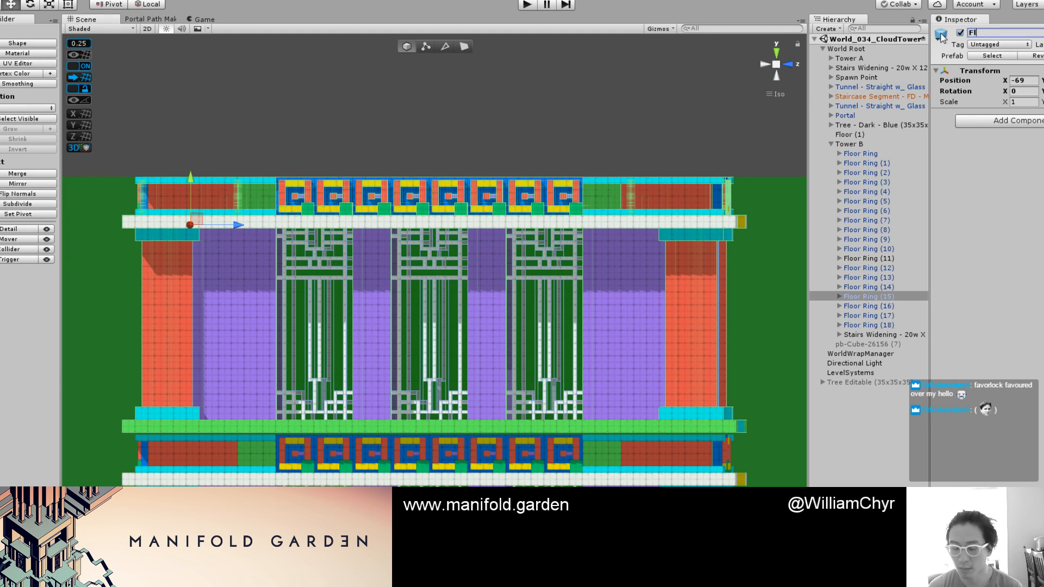
key("Return")
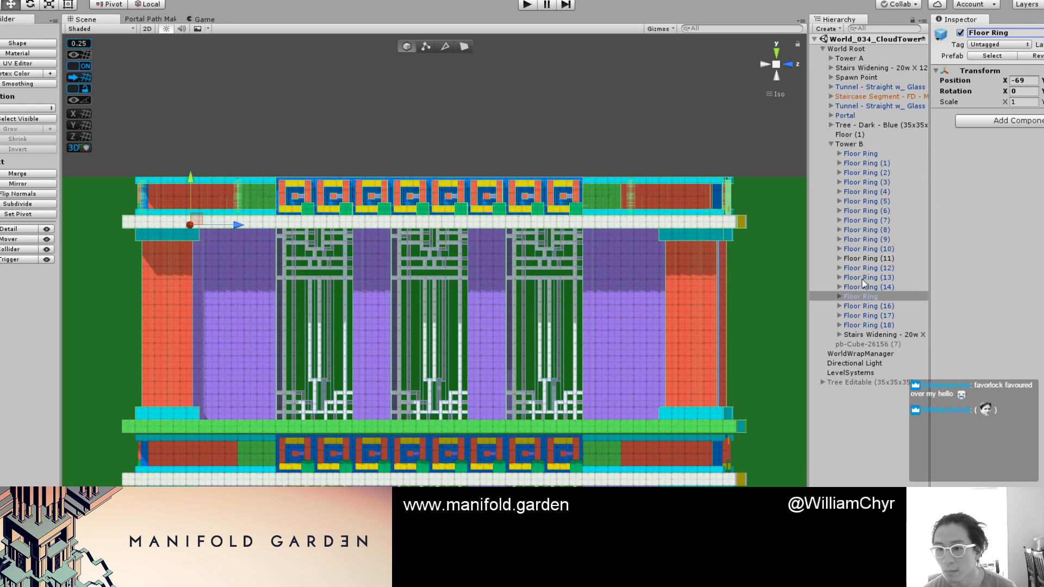
Step: Rename Floor Ring (11) as Floor Ring Middle
scroll(572, 322, "down", 5)
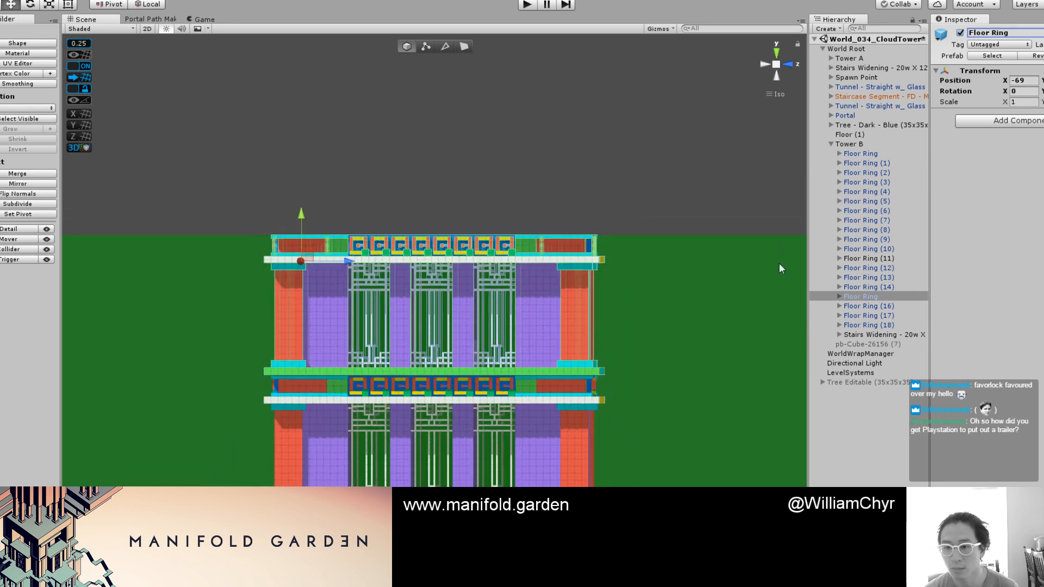
left_click(887, 259)
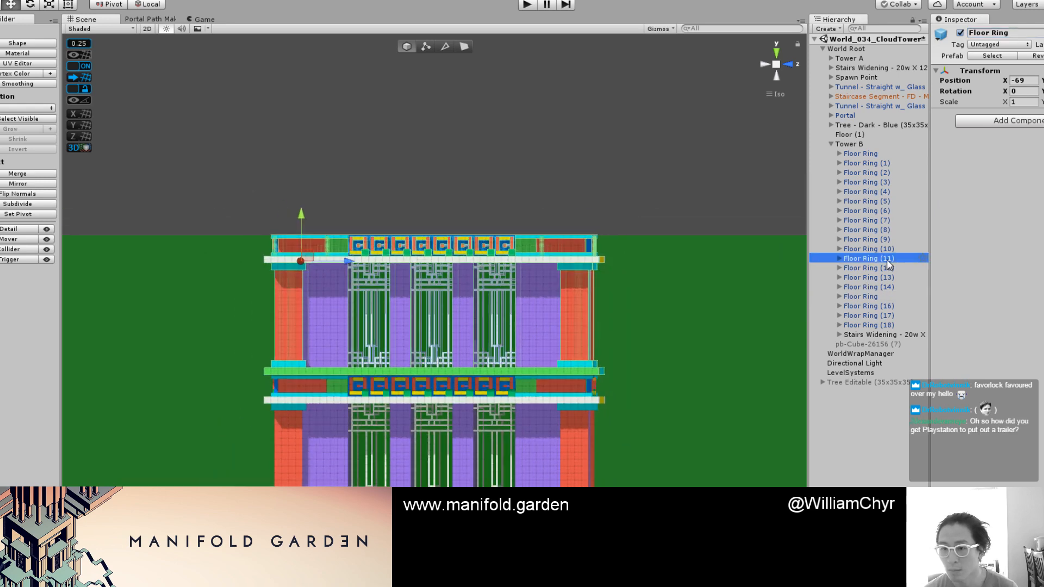
double_click(1009, 32)
type("Middle")
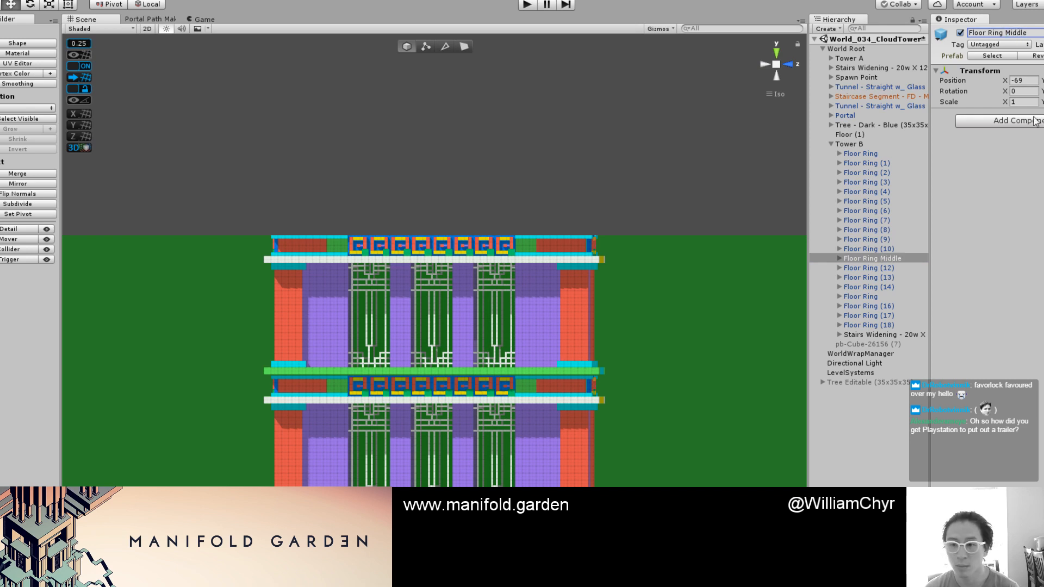
Step: Delete the original Floor Ring through Floor Ring (10) from Tower B
left_click(895, 249)
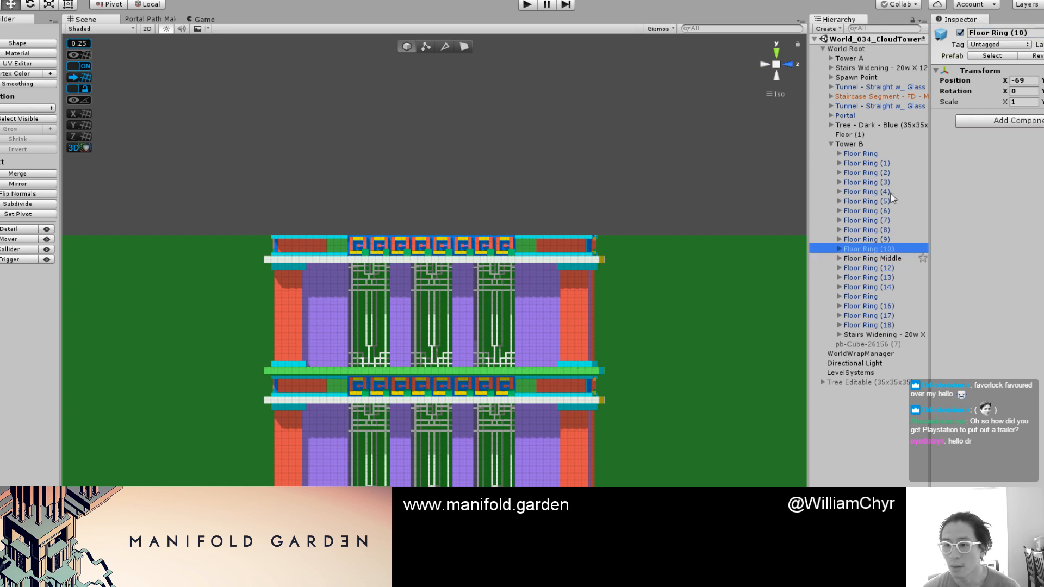
left_click(876, 154, "shift")
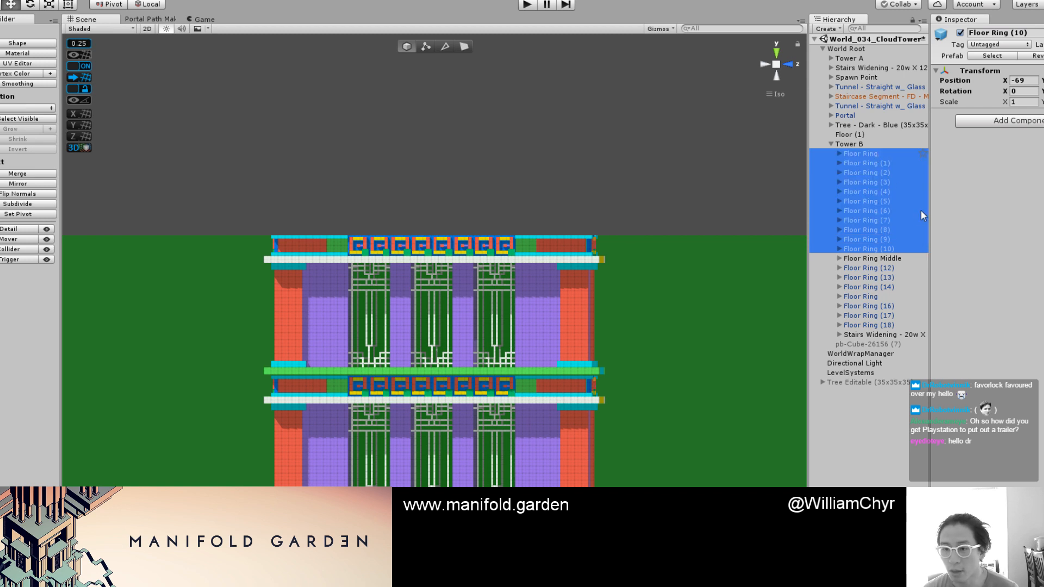
right_click(896, 225)
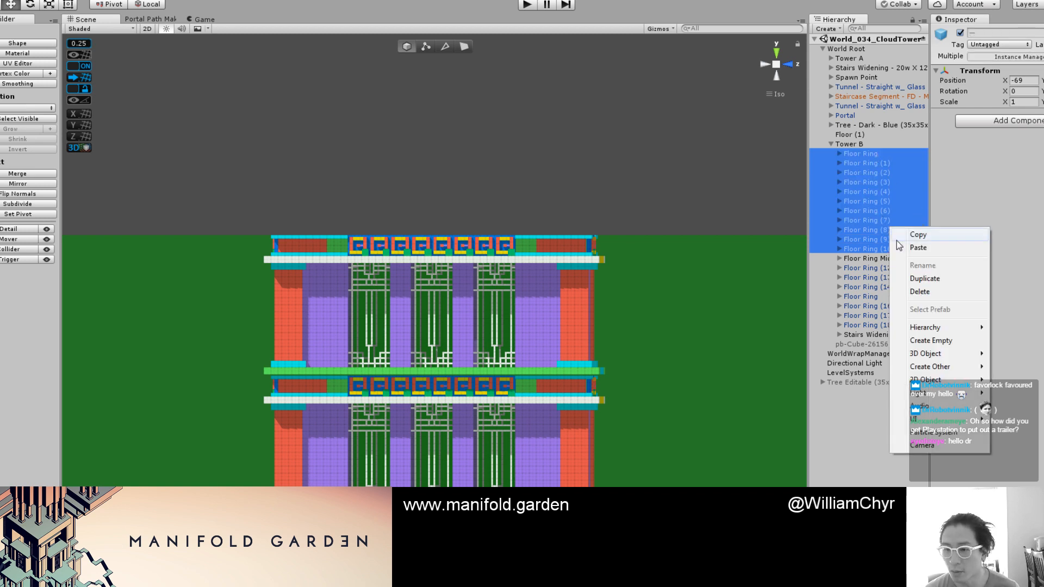
left_click(917, 293)
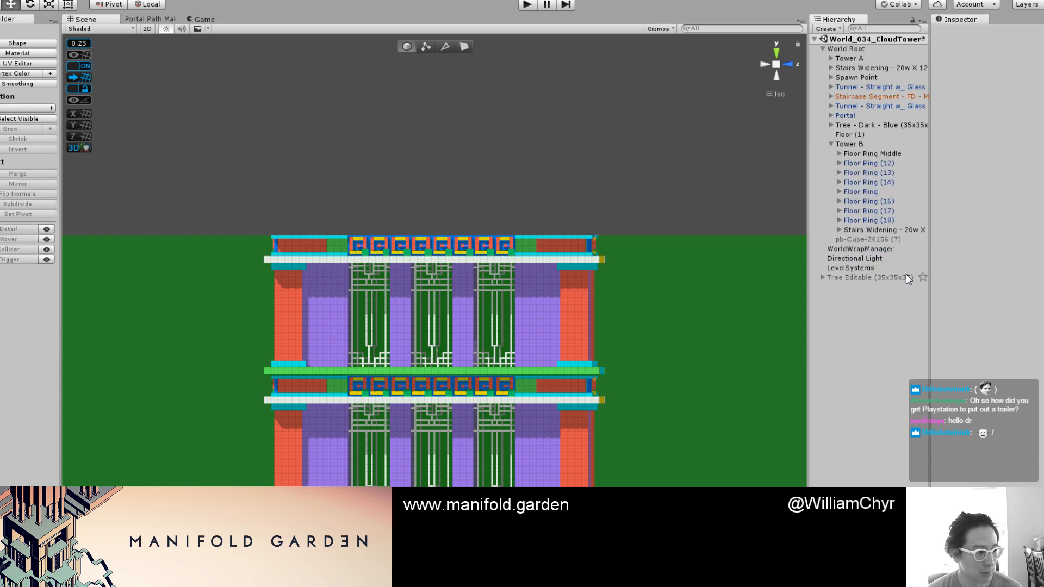
Step: Delete Floor Rings (12), (13), (14), (16), (17) and (18), keeping Floor Ring and Floor Ring Middle
left_click(886, 163)
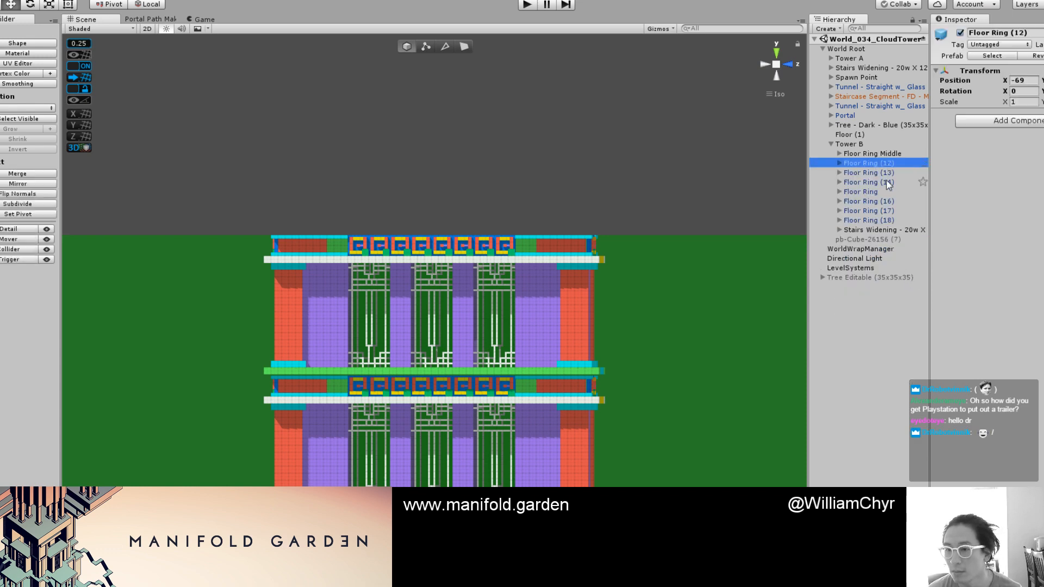
left_click(886, 182, "shift")
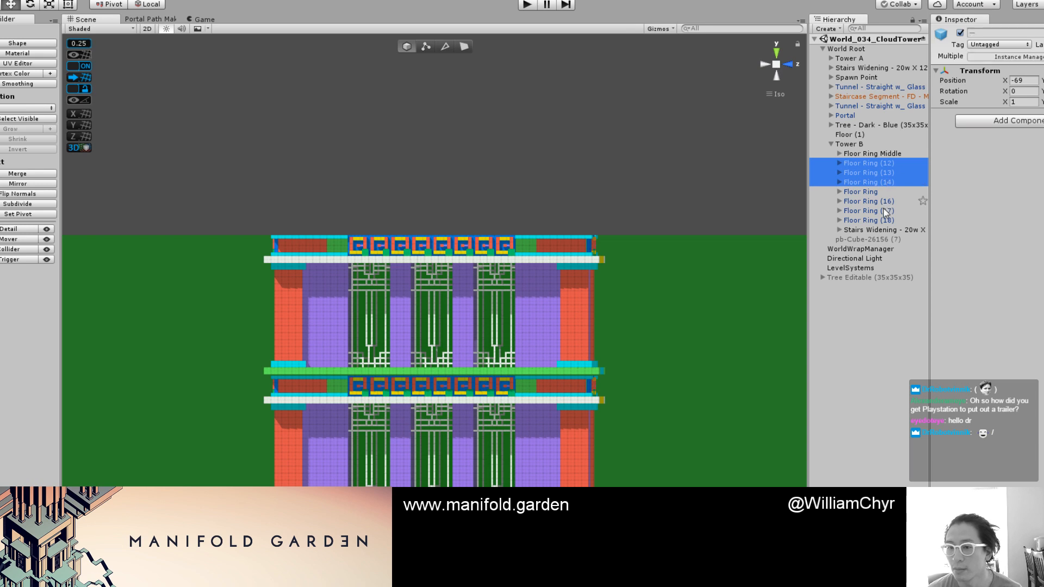
left_click(886, 201, "ctrl")
left_click(886, 210, "ctrl")
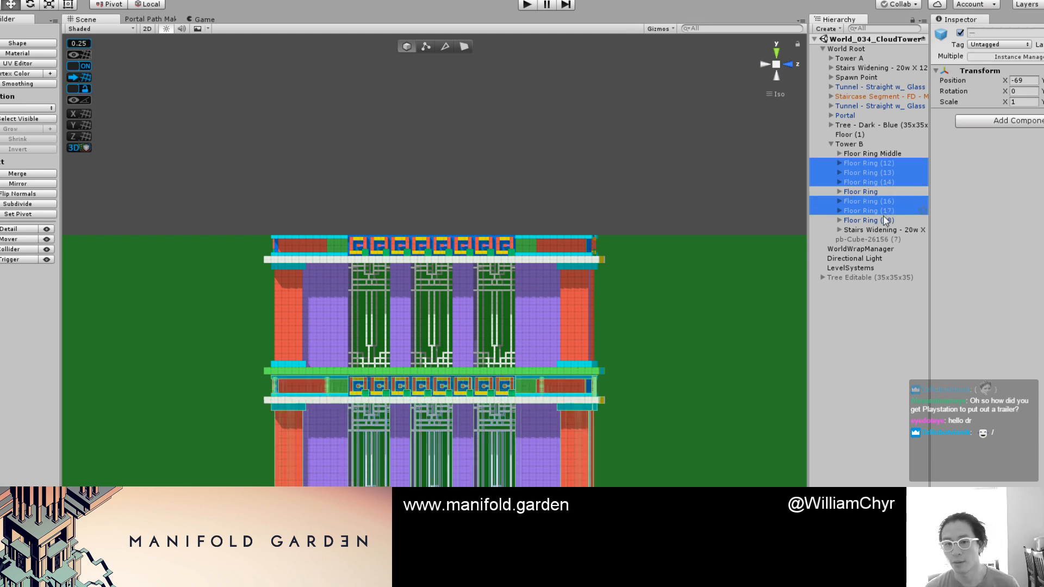
left_click(885, 220, "ctrl")
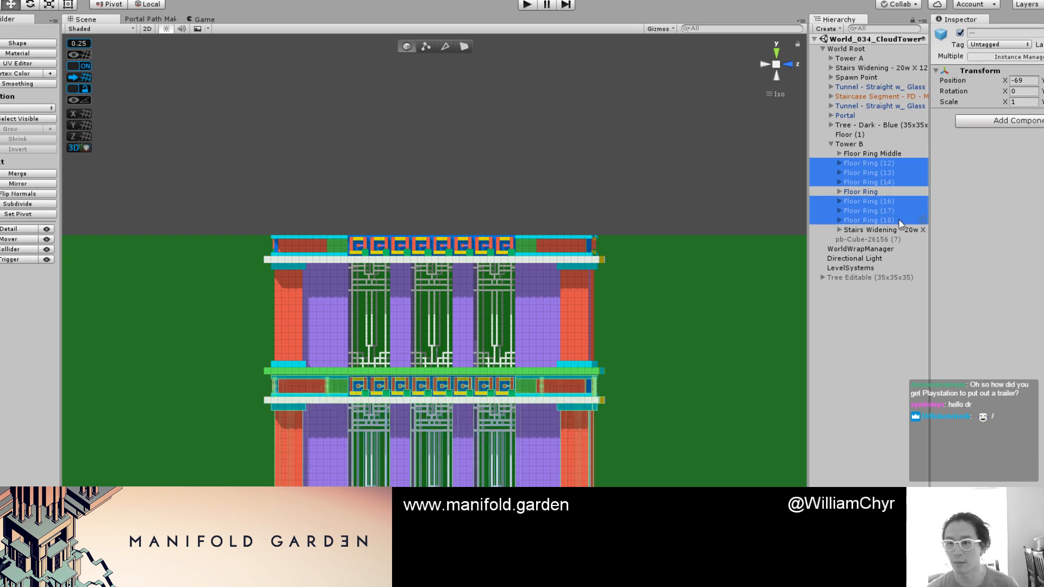
right_click(899, 220)
left_click(954, 285)
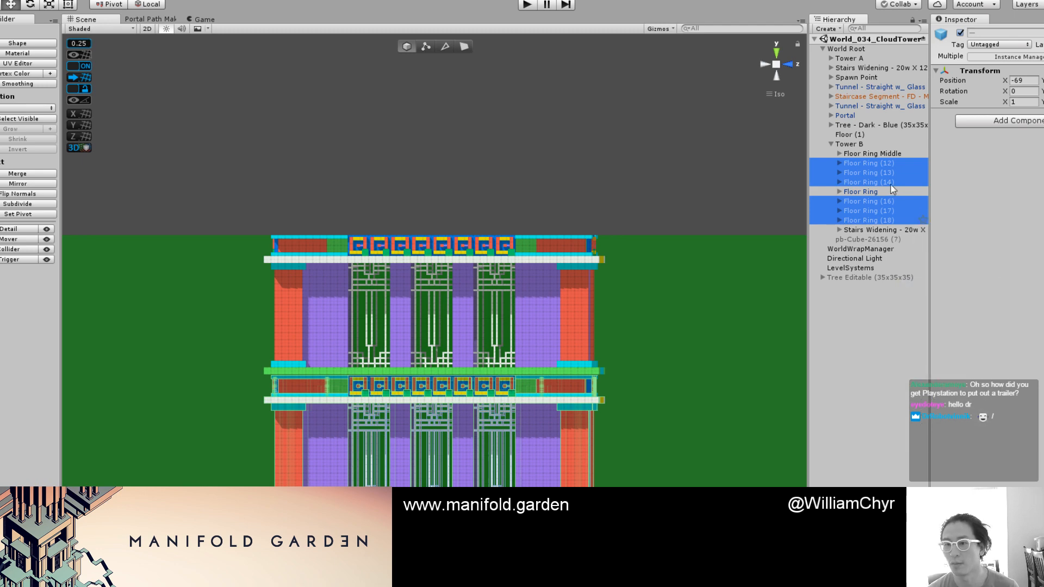
Step: Select the remaining Floor Ring, examine its top edge at the wrap plane, and duplicate it in place
left_click(865, 165)
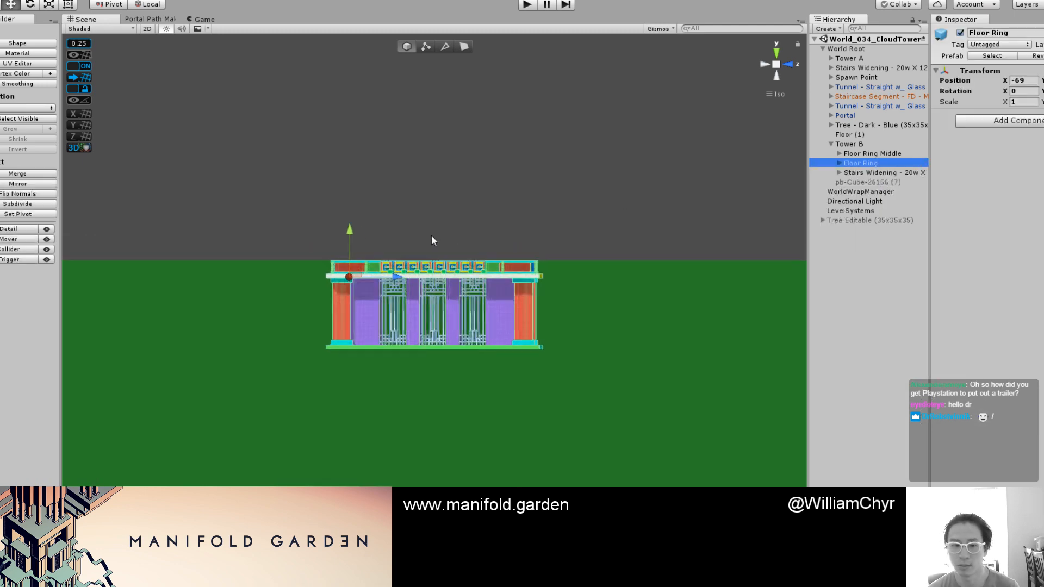
key("f")
scroll(507, 171, "up", 5, "alt")
mouse_move(507, 171)
left_mouse_down("alt")
mouse_move(508, 161)
mouse_move(494, 162)
left_mouse_up("alt")
scroll(503, 164, "down", 6)
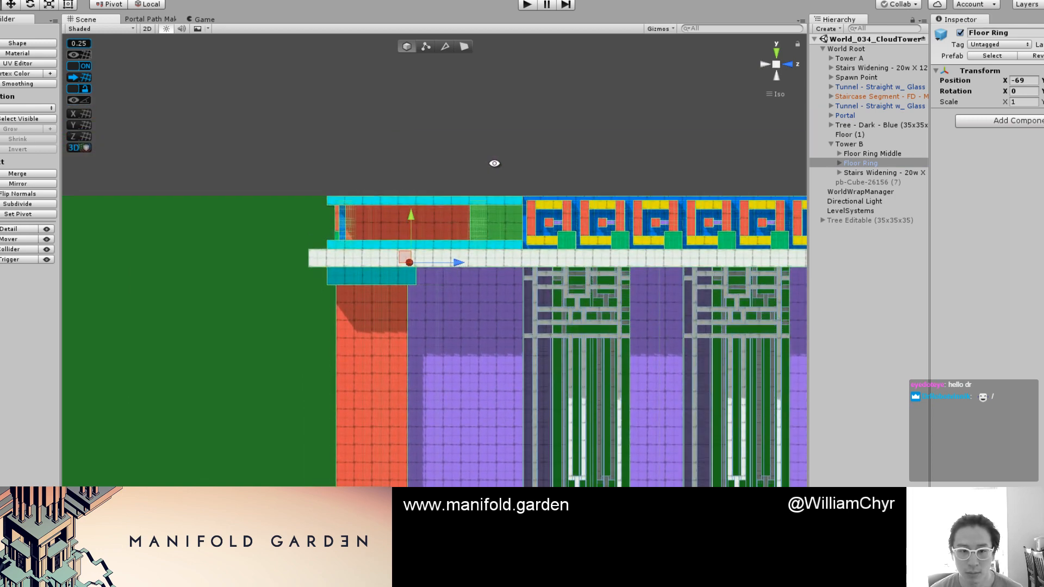
scroll(507, 211, "down", 5)
scroll(528, 308, "up", 3)
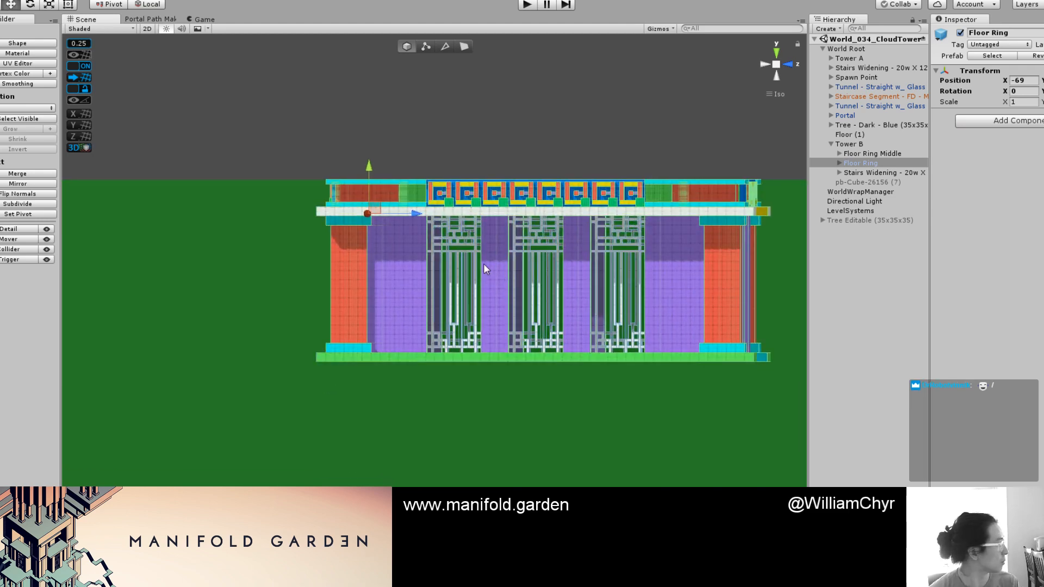
key("ctrl+d")
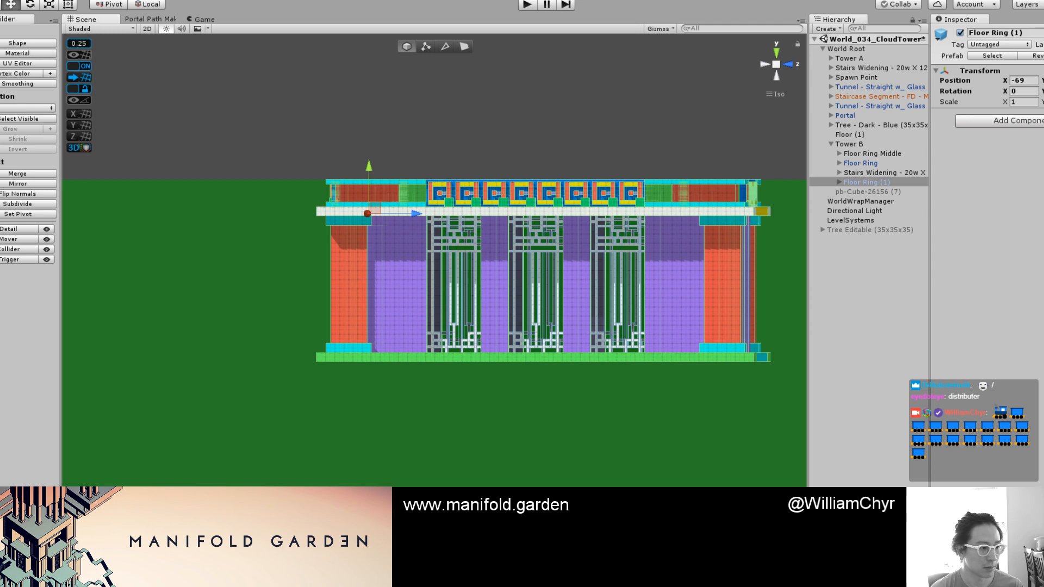
Step: Duplicate Floor Ring (1) and move the copy straight down one floor so it sits flush beneath it
left_click(342, 108)
scroll(344, 112, "up", 3)
scroll(343, 112, "up", 1)
left_click_drag(344, 112, 350, 112, "alt")
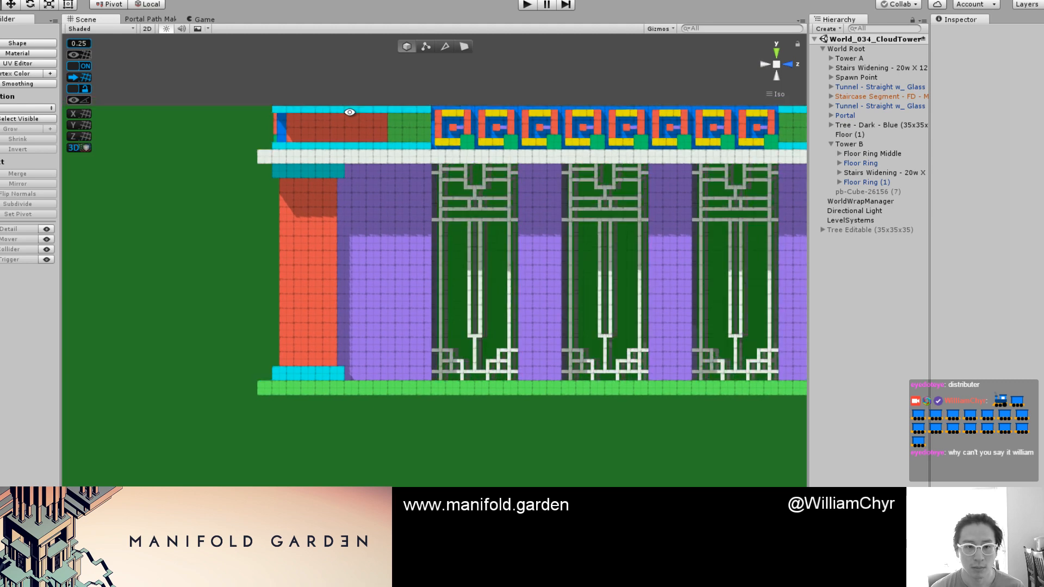
left_click(353, 112)
key("f")
scroll(354, 141, "down", 2)
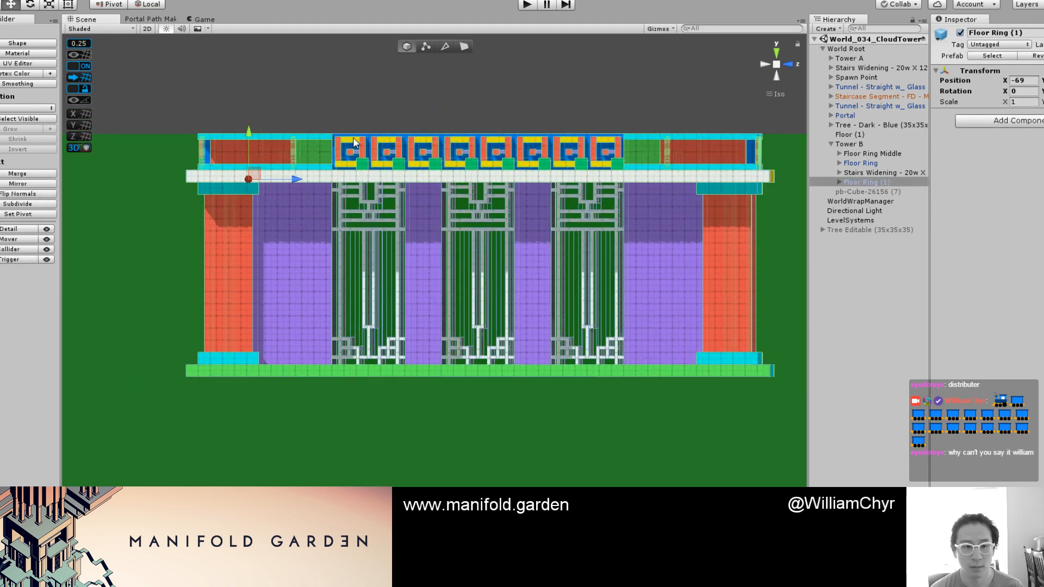
key("ctrl+d")
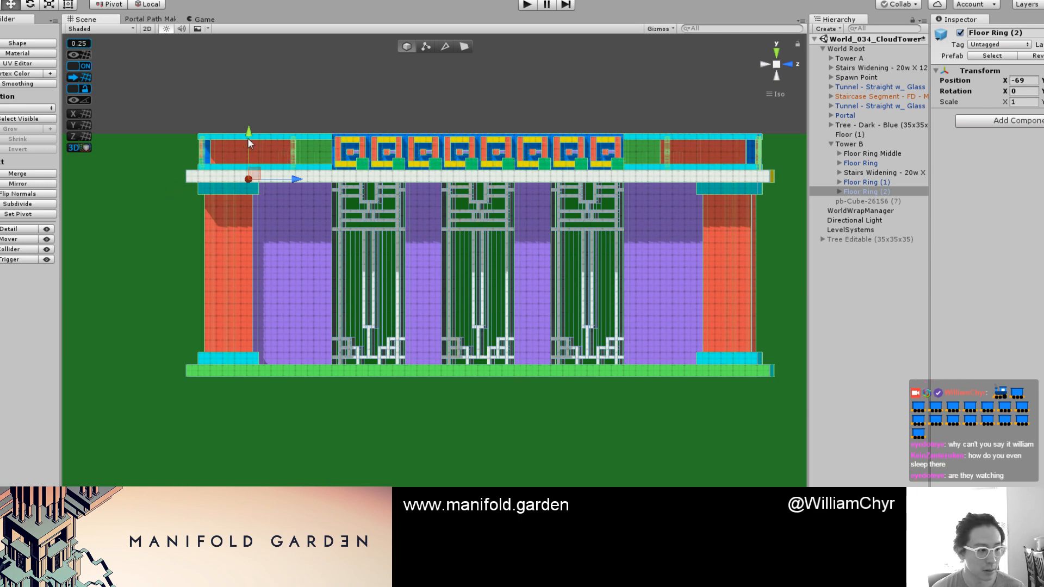
left_click_drag(248, 140, 269, 380)
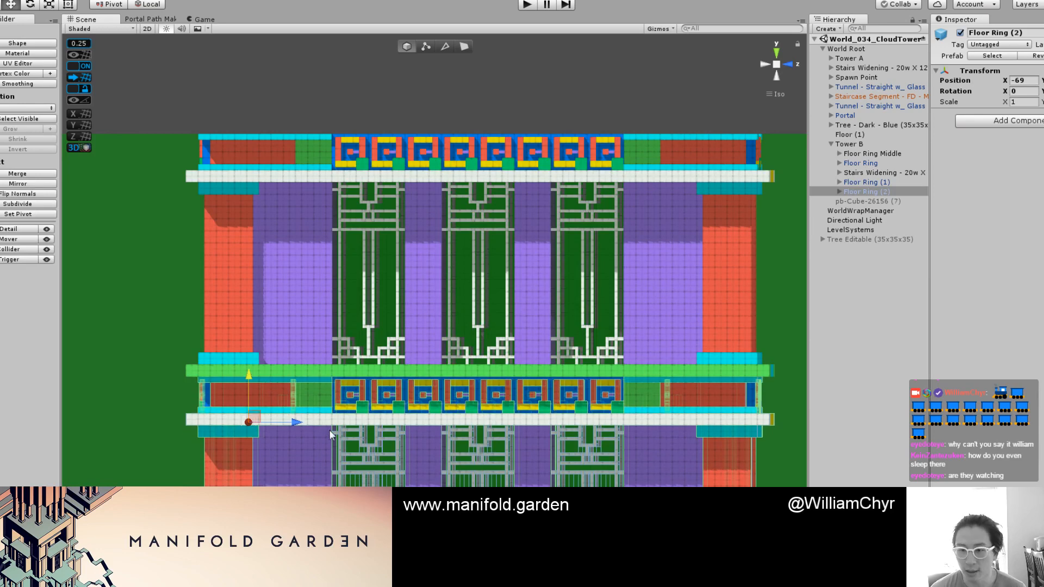
scroll(424, 402, "down", 7)
scroll(424, 403, "up", 2)
middle_click_drag(424, 402, 525, 262)
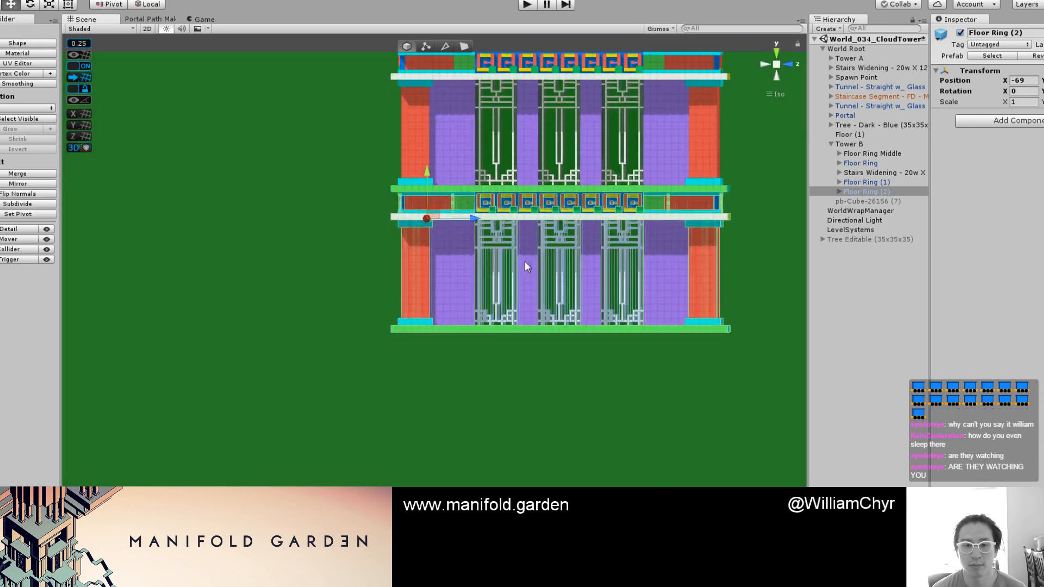
key("ctrl+d")
left_click_drag(429, 216, 439, 248)
left_click_drag(438, 172, 441, 292)
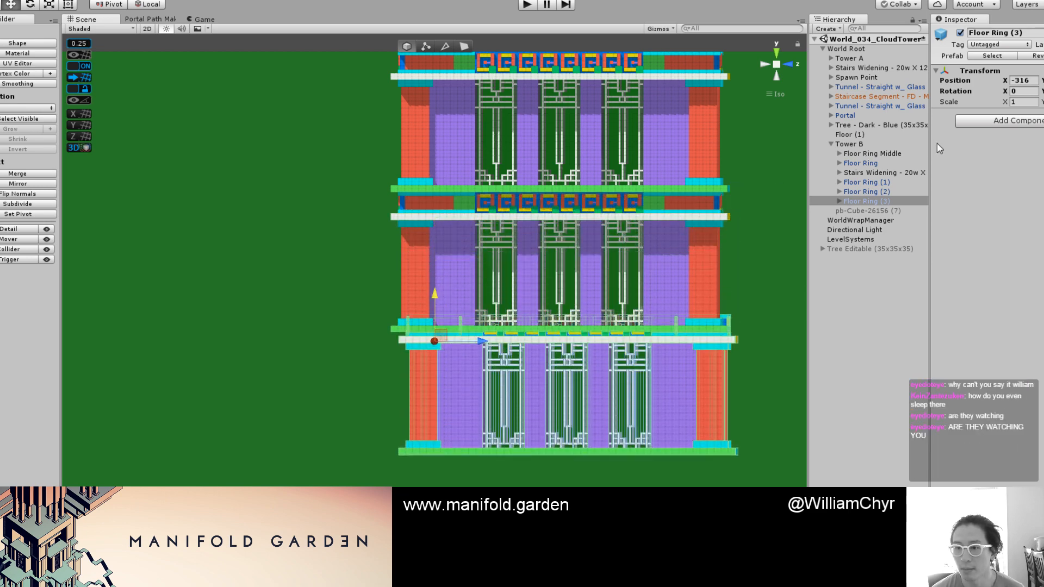
right_click(902, 201)
left_click(919, 267)
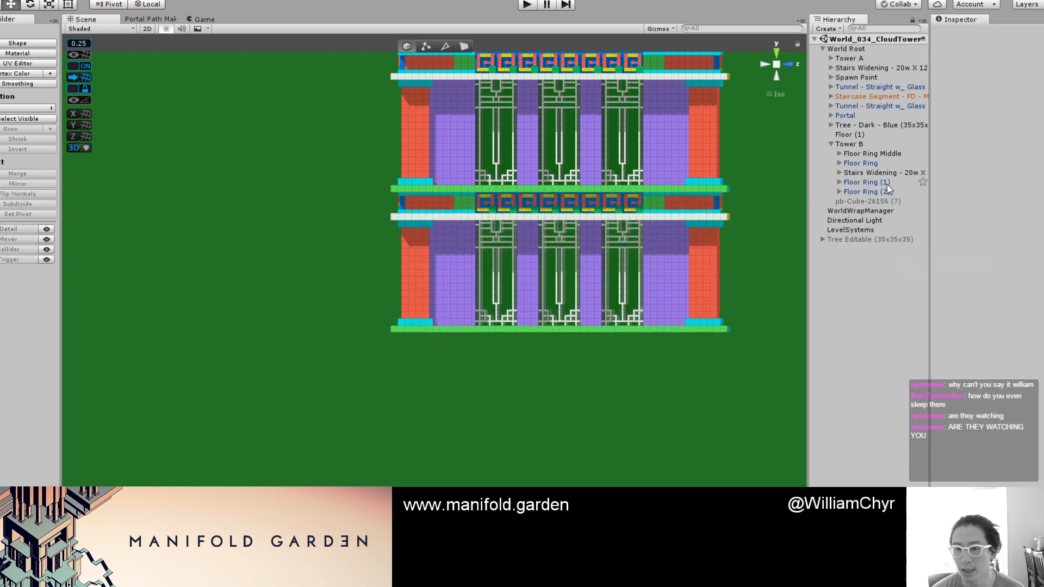
Step: Duplicate Floor Ring (2) and move the copy straight down one floor so it sits flush beneath it
left_click(886, 191)
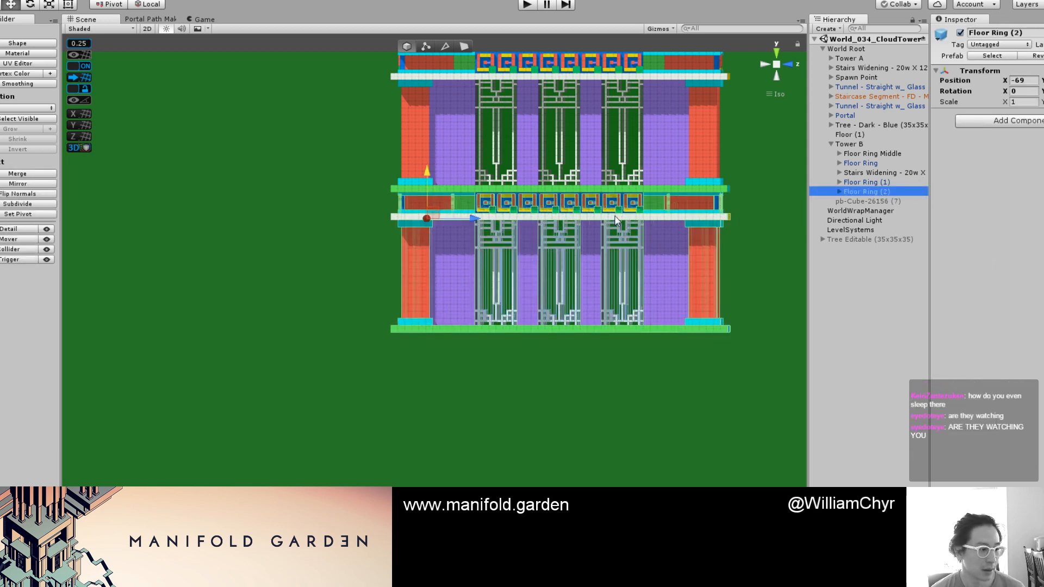
key("ctrl+d")
scroll(416, 201, "up", 2)
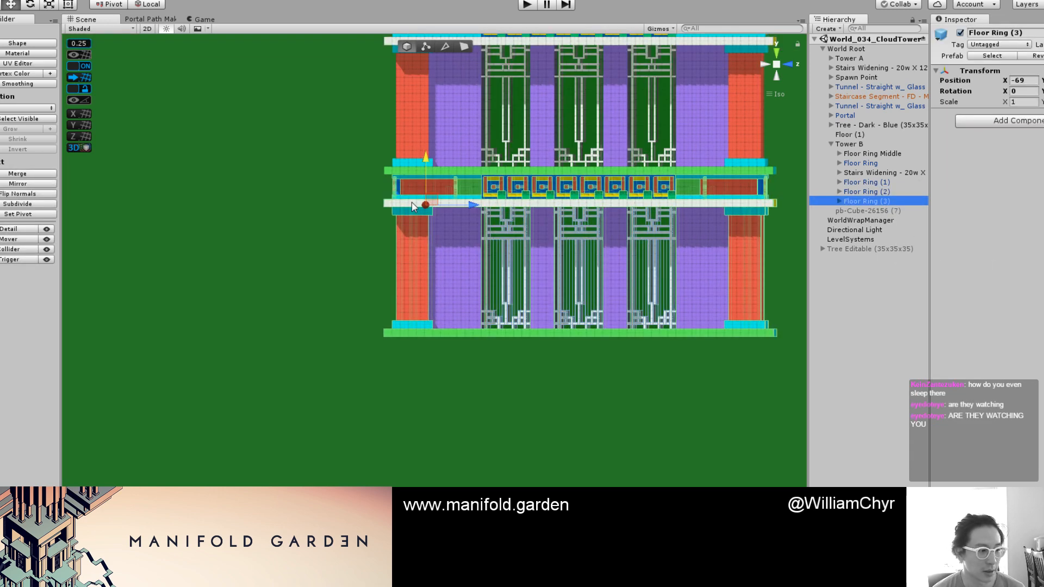
left_click_drag(425, 163, 443, 322)
scroll(445, 322, "down", 5)
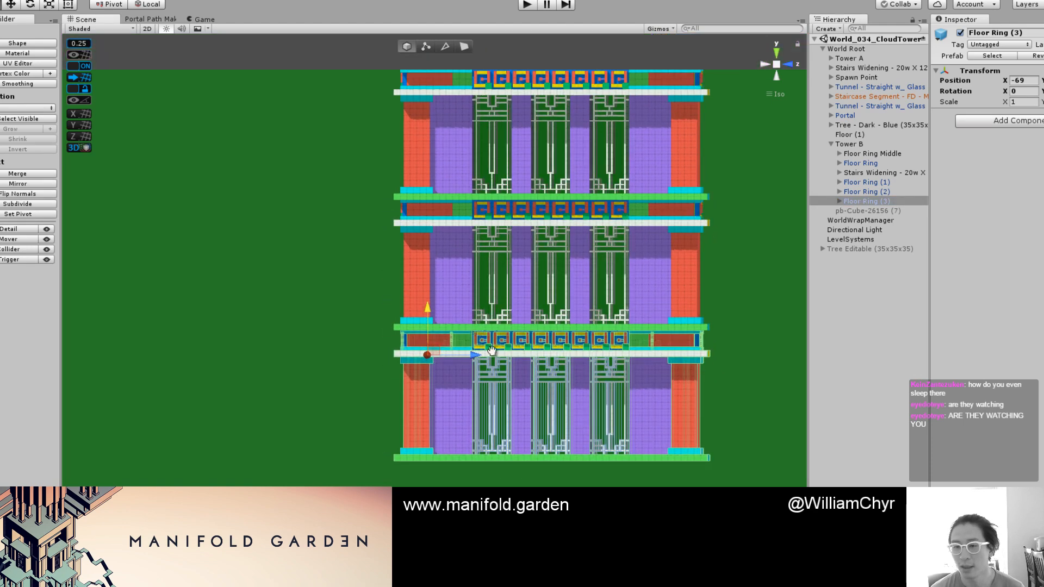
Step: Duplicate Floor Ring (3) and move the copy straight down to form the next floor directly beneath it
middle_click_drag(483, 343, 455, 240)
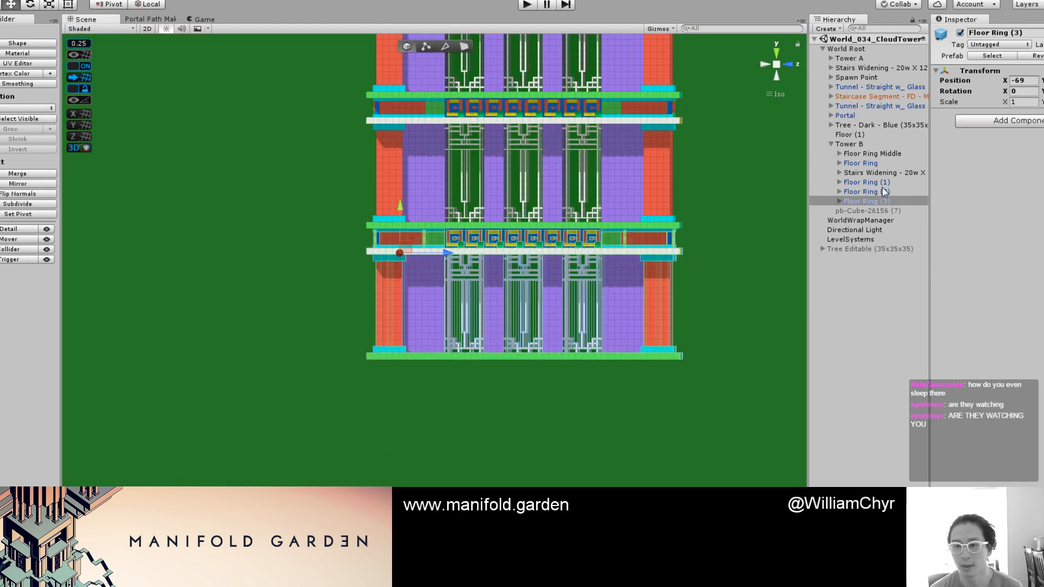
key("ctrl+d")
left_click_drag(392, 215, 411, 343)
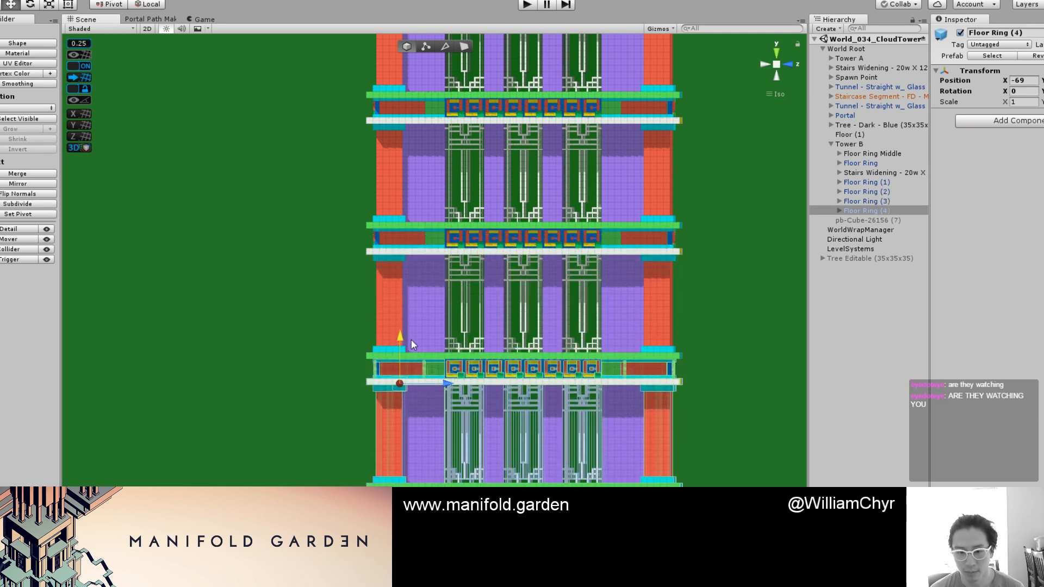
Step: Duplicate Floor Rings (1) through (4) together and move the four copies straight down, flush beneath the existing stack
left_click(898, 185, "shift")
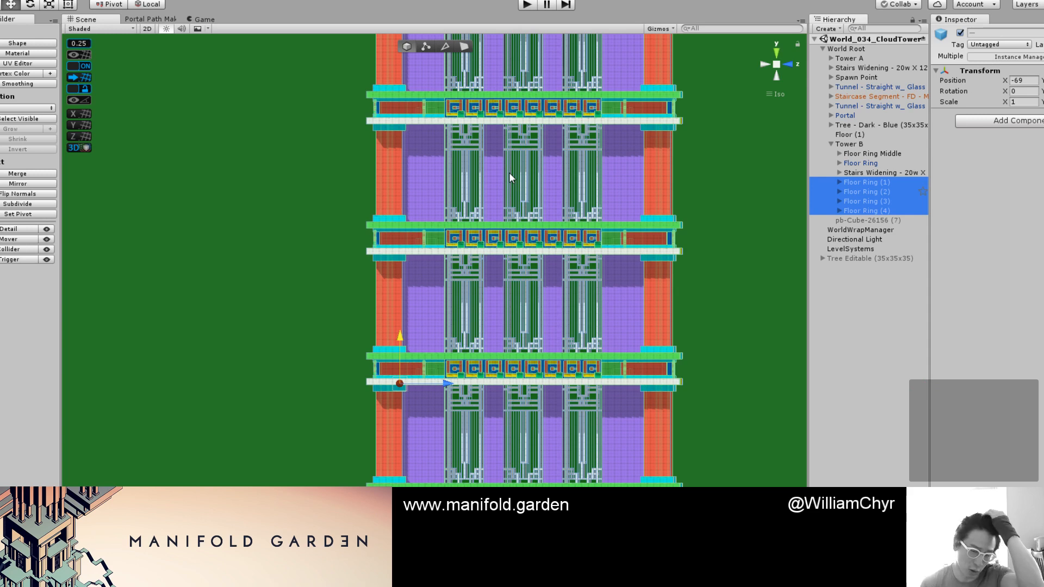
key("ctrl+d")
scroll(452, 183, "down", 5)
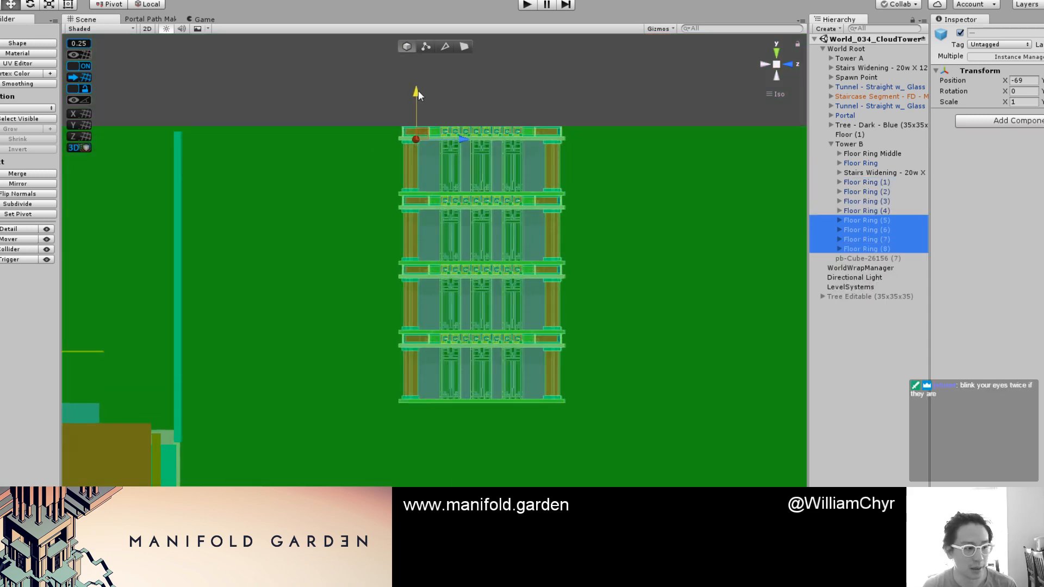
left_click_drag(419, 91, 438, 390)
scroll(432, 387, "up", 5)
scroll(425, 416, "up", 6)
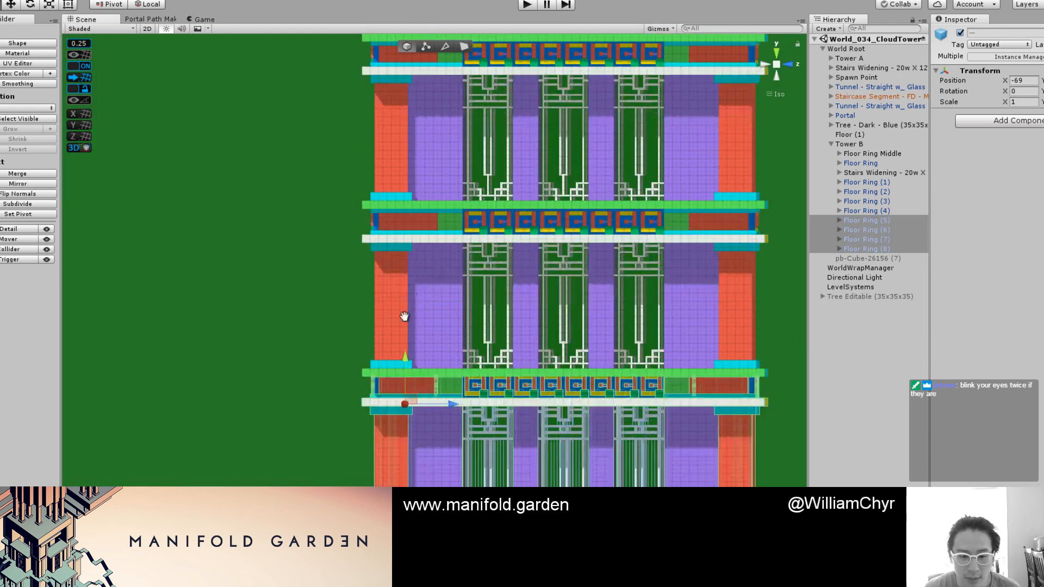
left_click_drag(409, 282, 412, 284)
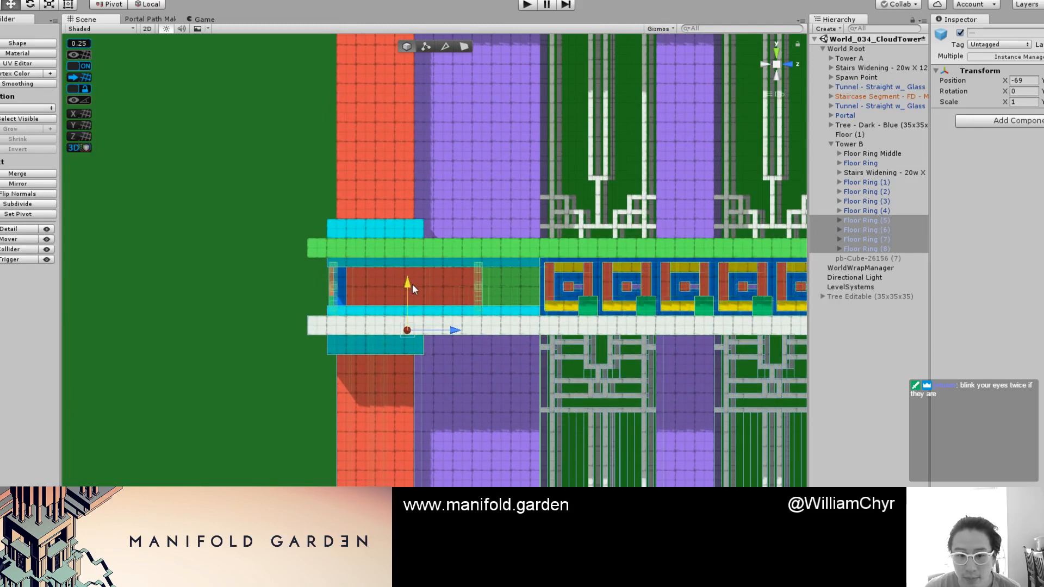
Step: Check the lower copies one by one and delete Floor Ring (6), which overlaps Floor Ring Middle above the walkway floor
left_click(892, 241)
key("f")
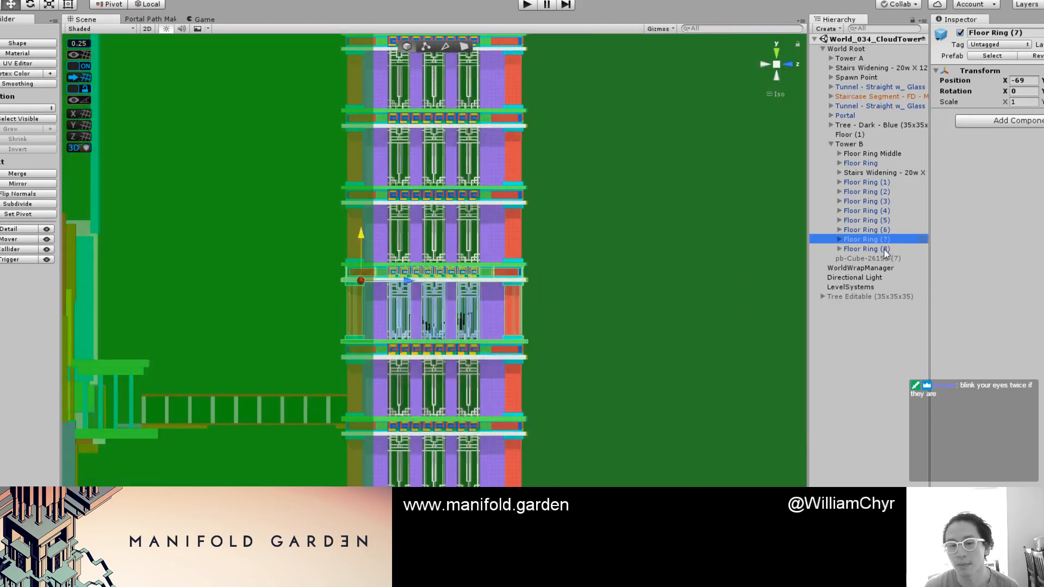
left_click(884, 249)
key("f")
left_click_drag(600, 197, 706, 275, "alt")
left_click(576, 280)
right_click(892, 237)
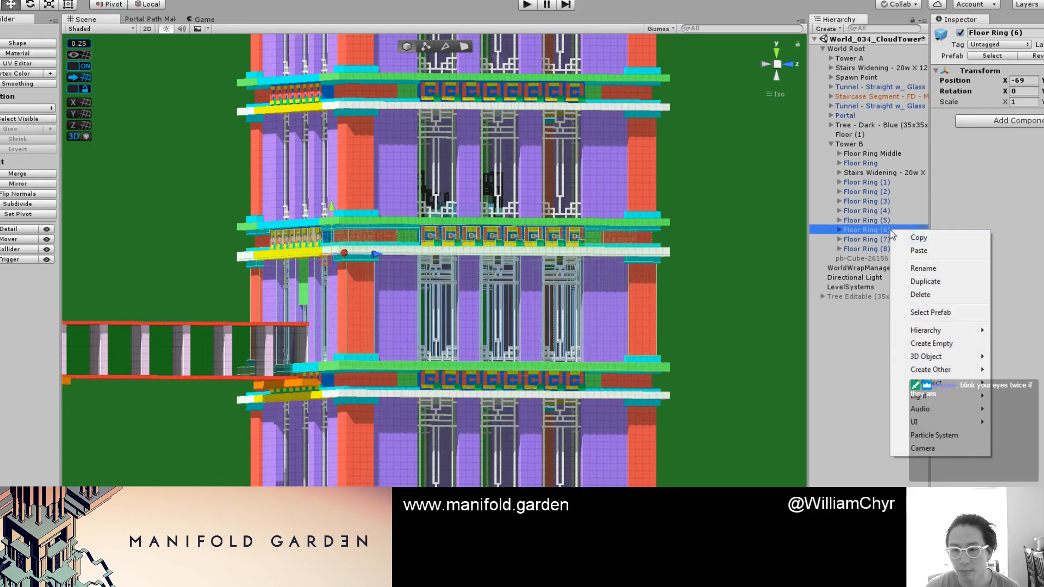
left_click(919, 295)
Step: Pick the ring remaining at the deleted copy's position, tidy Tower B's expanded hierarchy, and select Floor Ring Middle
left_click(651, 267)
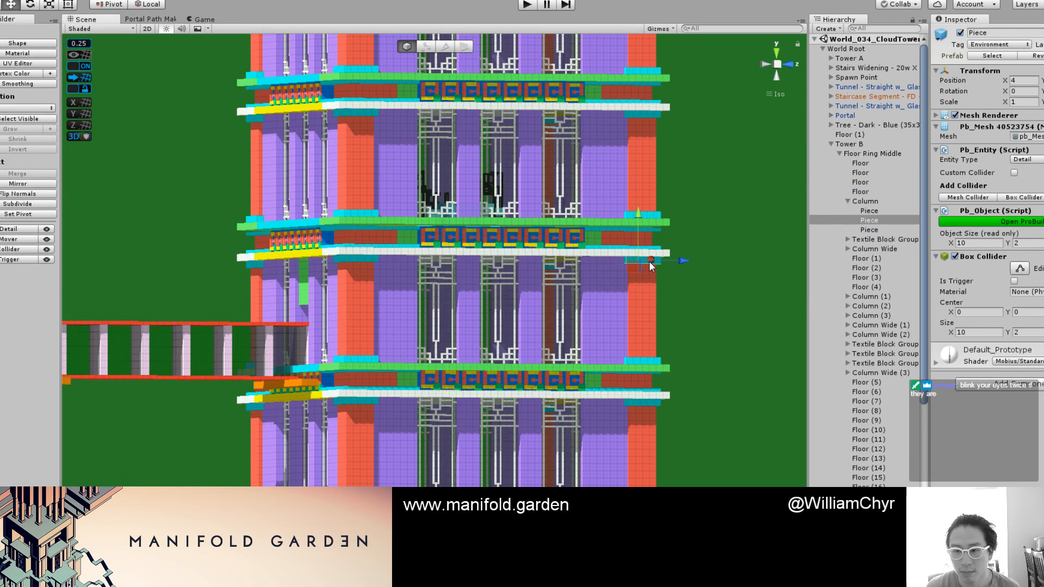
left_click(831, 144)
left_click(831, 144)
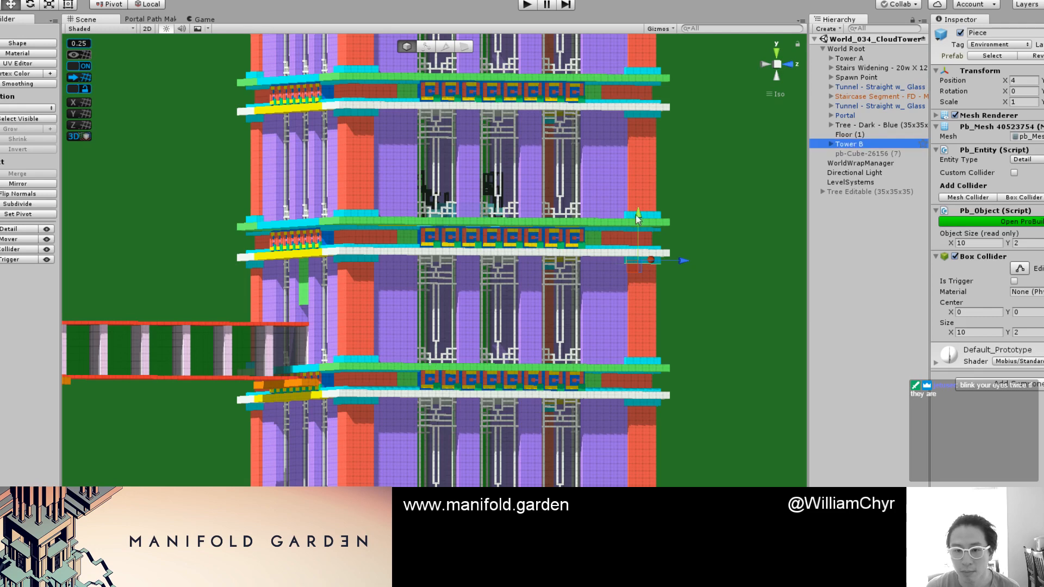
left_click(830, 145)
left_click(838, 154)
left_click(864, 154)
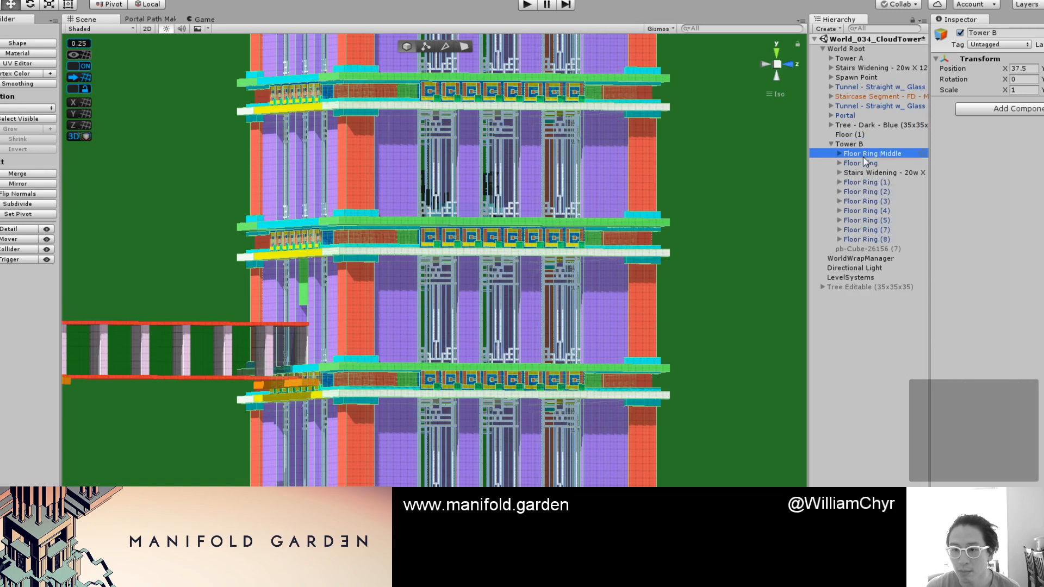
Step: Examine the corner joints between Floor Ring Middle and its neighbouring floors from below and from the side
left_click_drag(378, 259, 340, 272)
scroll(336, 256, "up", 3)
middle_click_drag(332, 243, 571, 310)
scroll(438, 253, "up", 2)
left_click_drag(437, 251, 501, 403, "alt")
scroll(427, 249, "up", 1)
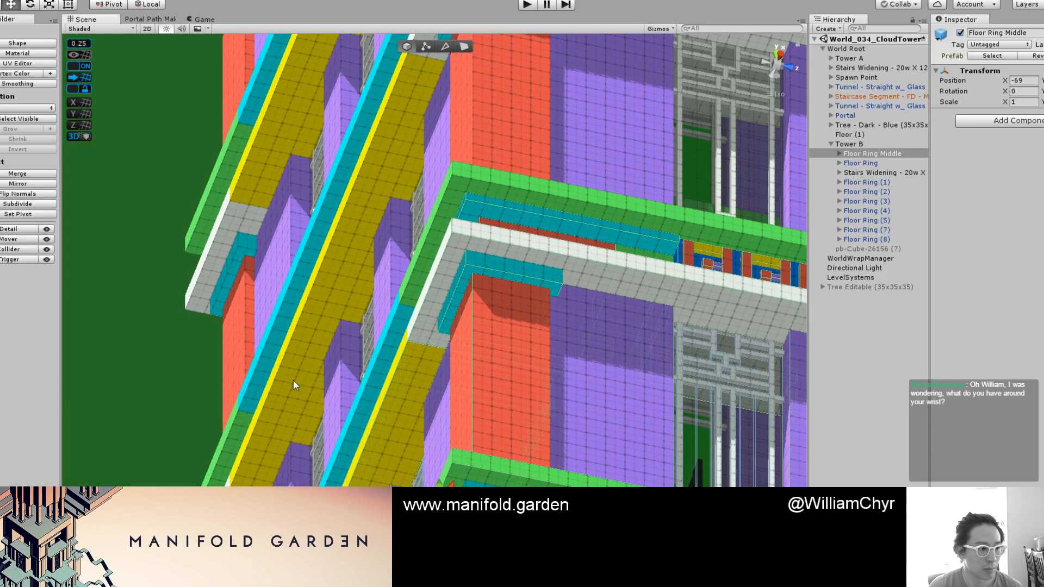
scroll(504, 372, "down", 5)
left_click_drag(505, 372, 476, 512, "alt")
middle_click_drag(476, 512, 495, 238)
left_click_drag(494, 238, 492, 344, "alt")
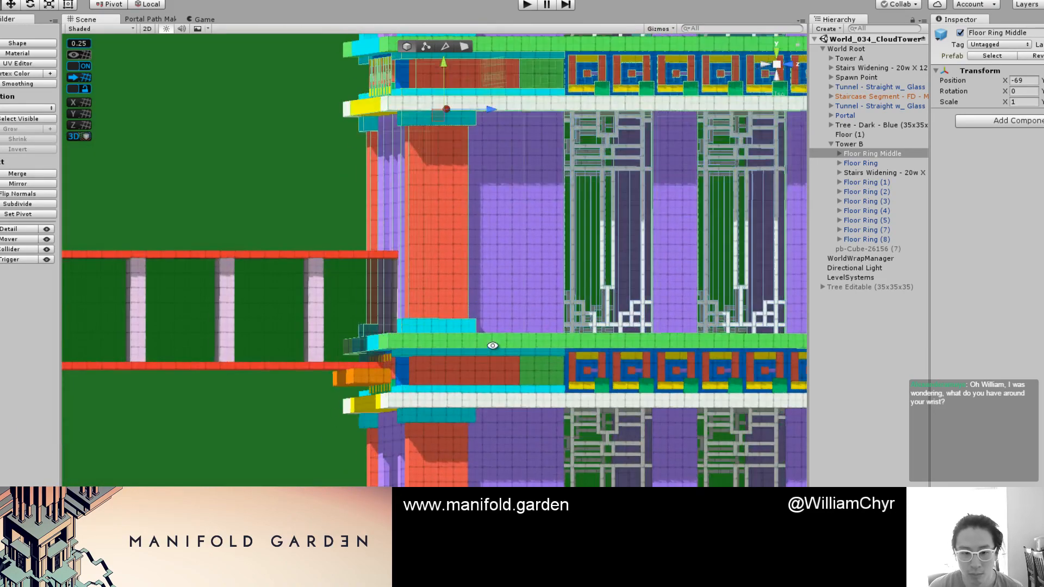
Step: Select Floor Ring (5) below the walkway and examine its corner and its place in the whole tower
left_click(479, 395)
scroll(480, 385, "down", 1)
scroll(479, 321, "up", 4)
left_click_drag(472, 309, 647, 418, "alt")
scroll(342, 356, "down", 3)
scroll(343, 355, "down", 20)
scroll(357, 340, "up", 4)
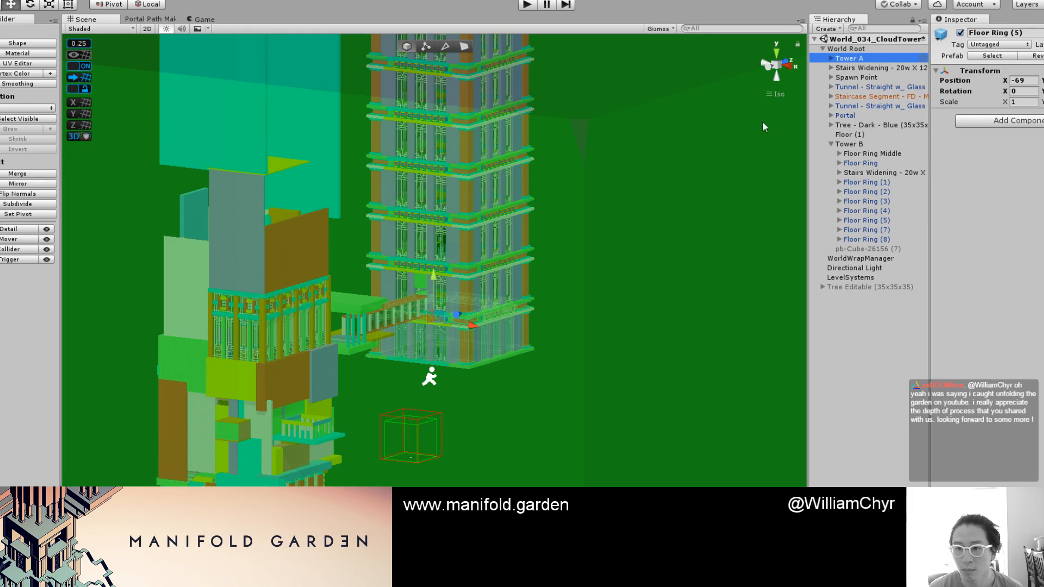
Step: Select all World Root objects from Tower A through Floor (1), leaving Tower B out of the selection
left_click_drag(566, 228, 201, 272, "alt")
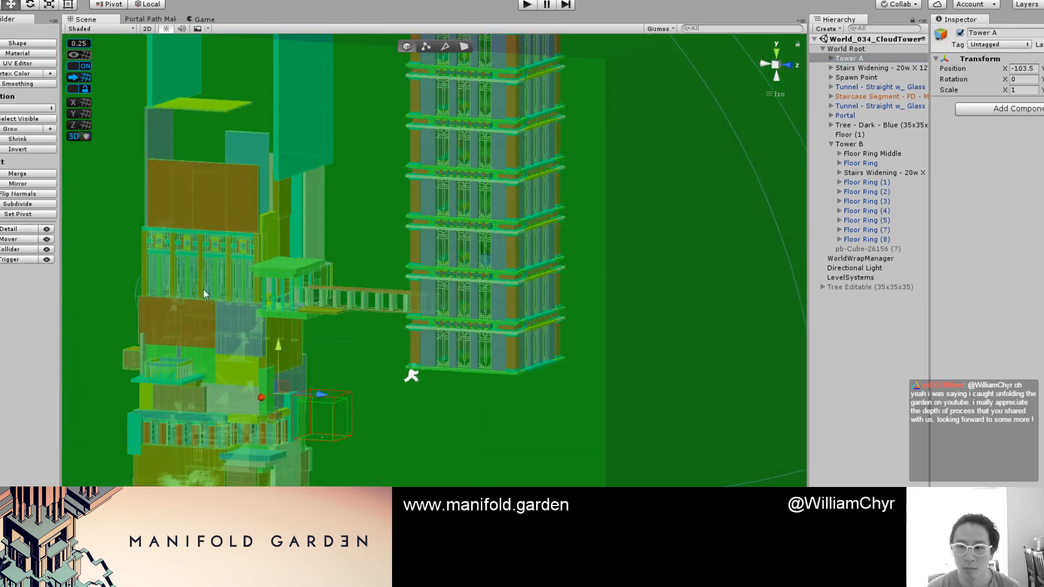
scroll(232, 318, "up", 3)
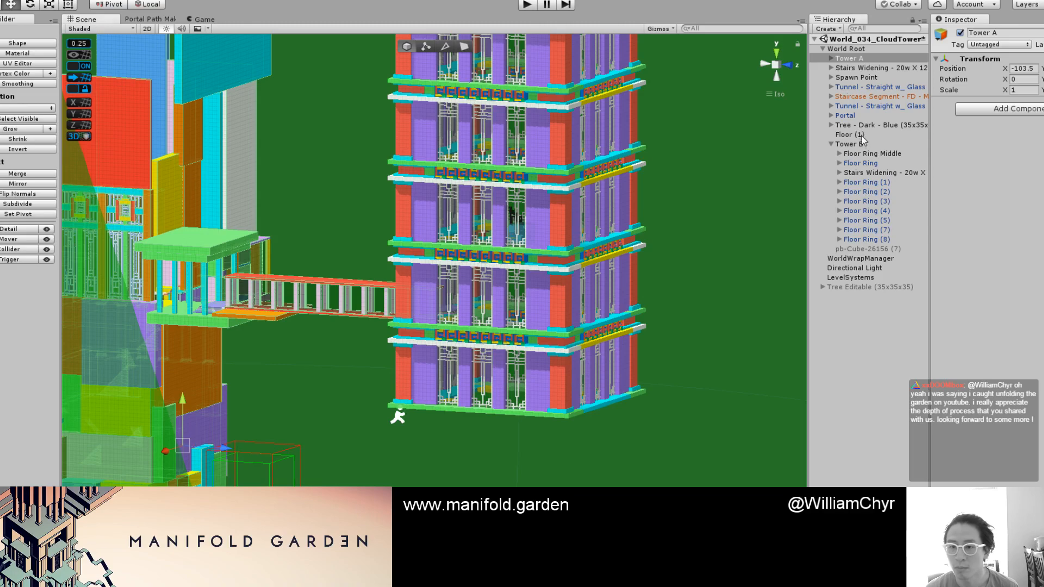
left_click(849, 135, "shift")
scroll(243, 328, "up", 10)
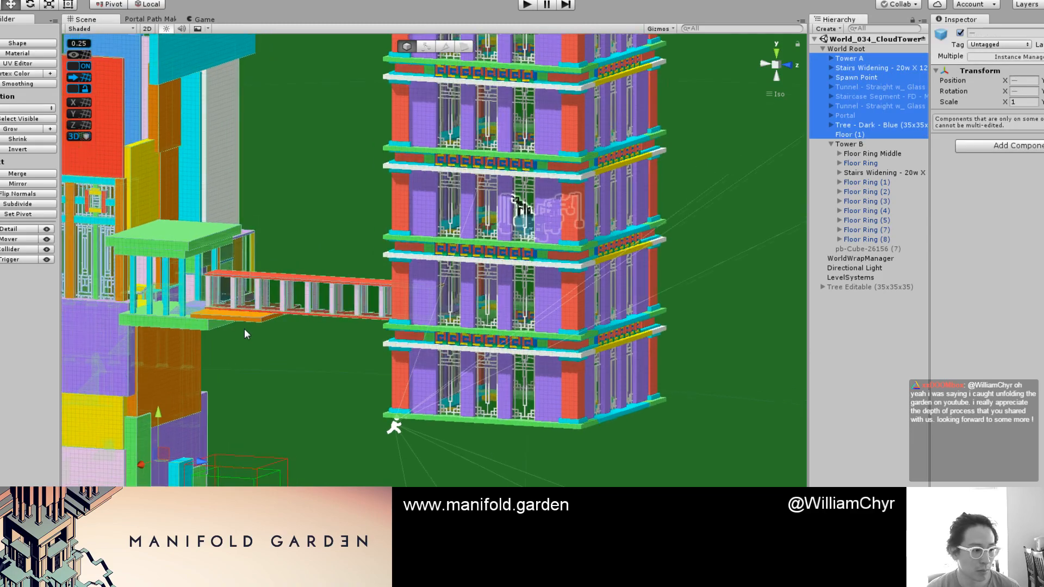
Step: Examine the walkway and balcony connecting Tower A to Tower B from several angles
left_click_drag(233, 339, 244, 328, "alt")
scroll(188, 356, "up", 4)
middle_click_drag(221, 347, 418, 290)
left_click_drag(317, 332, 467, 309, "alt")
scroll(258, 350, "up", 5)
middle_click_drag(260, 348, 570, 331)
scroll(202, 370, "down", 8)
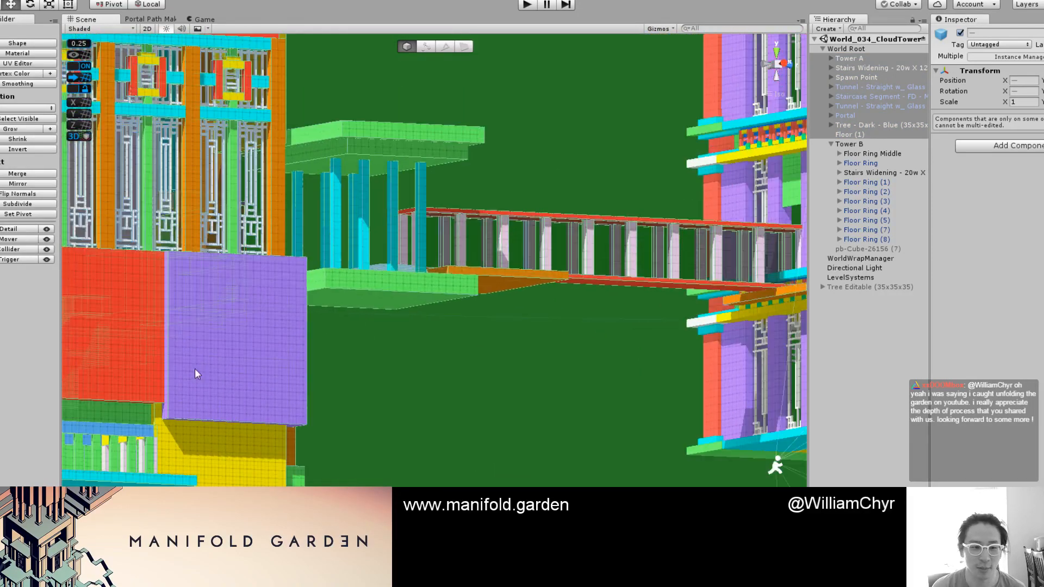
left_click_drag(155, 511, 155, 489)
scroll(326, 386, "down", 5)
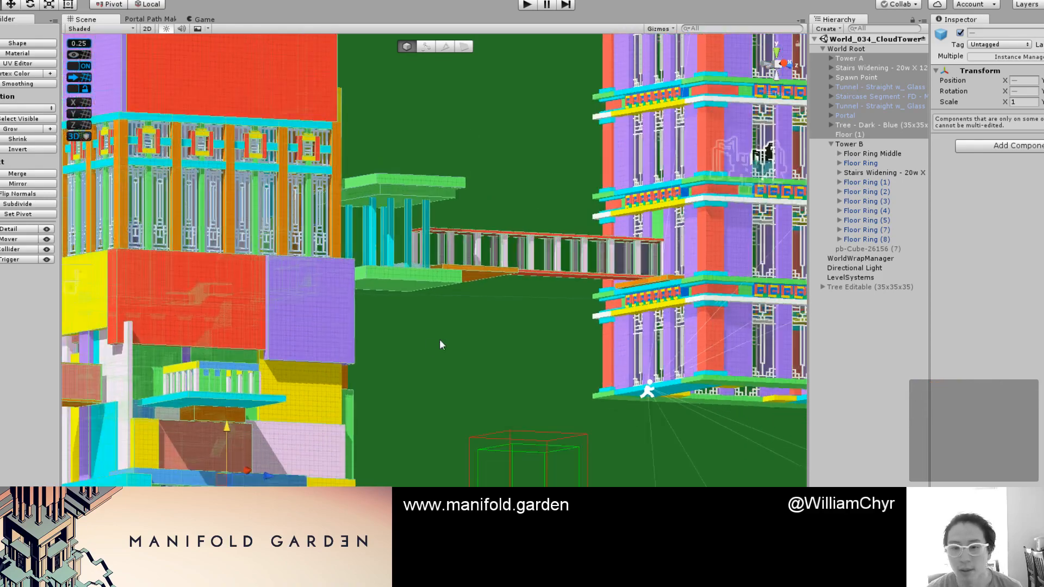
left_click_drag(439, 340, 618, 296, "alt")
scroll(625, 289, "up", 8)
middle_click_drag(631, 283, 379, 342)
scroll(617, 275, "up", 10)
left_click_drag(617, 275, 646, 278, "alt")
Step: Examine the other side of Tower B up close, including its windows, ledges and interior floors
scroll(515, 305, "down", 5)
left_click_drag(514, 305, 131, 382, "alt")
scroll(130, 382, "up", 4)
left_click_drag(284, 363, 256, 403, "alt")
scroll(461, 330, "down", 6)
scroll(256, 403, "up", 3)
scroll(320, 481, "up", 5)
middle_click_drag(321, 481, 301, 328)
scroll(419, 389, "up", 5)
scroll(658, 364, "up", 2)
scroll(616, 373, "up", 2)
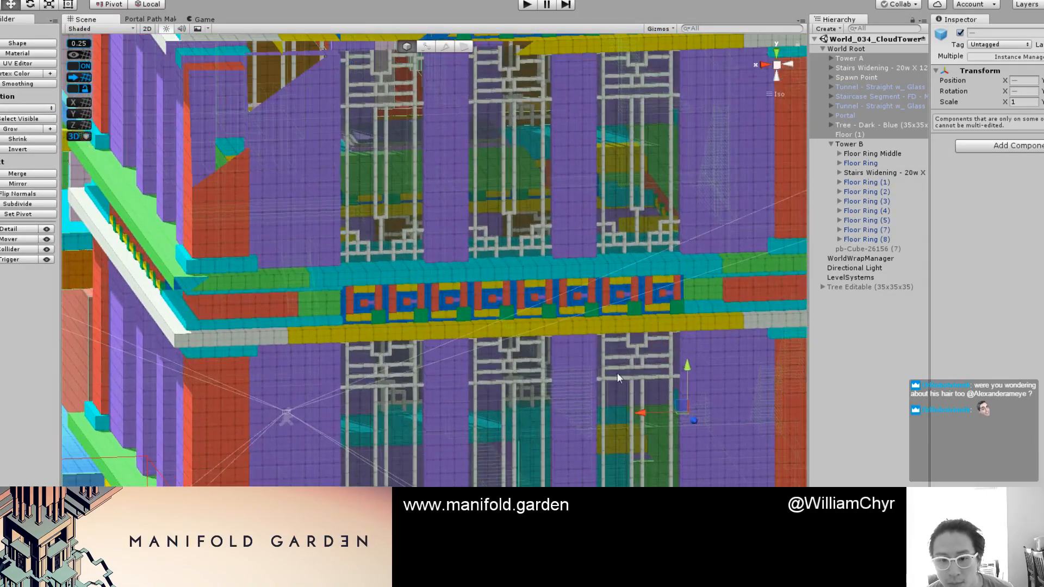
left_click_drag(651, 376, 735, 397, "alt")
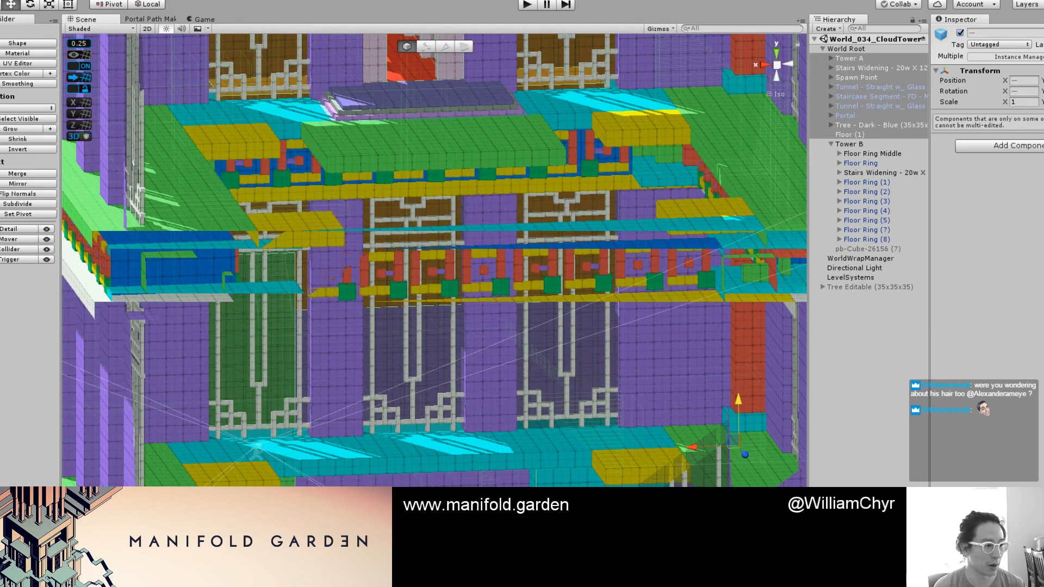
Step: Frame a piece inside Tower B for a closer look and select the lowest ring, Floor Ring (5)
left_click(226, 213)
key("f")
left_click_drag(162, 233, 465, 245, "alt")
scroll(465, 247, "up", 5)
left_click(703, 295)
scroll(696, 271, "down", 6)
middle_click_drag(683, 226, 613, 460)
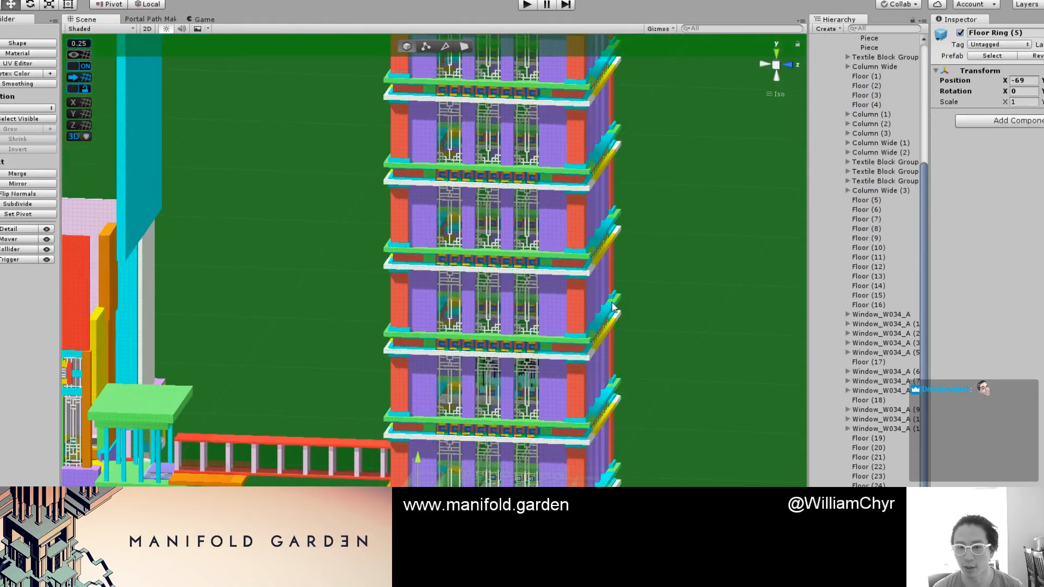
Step: Examine Tower B's stacked floors from the lowest ring's underside up through the floors above the walkway
scroll(544, 268, "down", 6)
scroll(548, 427, "up", 8)
scroll(549, 432, "down", 5)
scroll(305, 248, "up", 12)
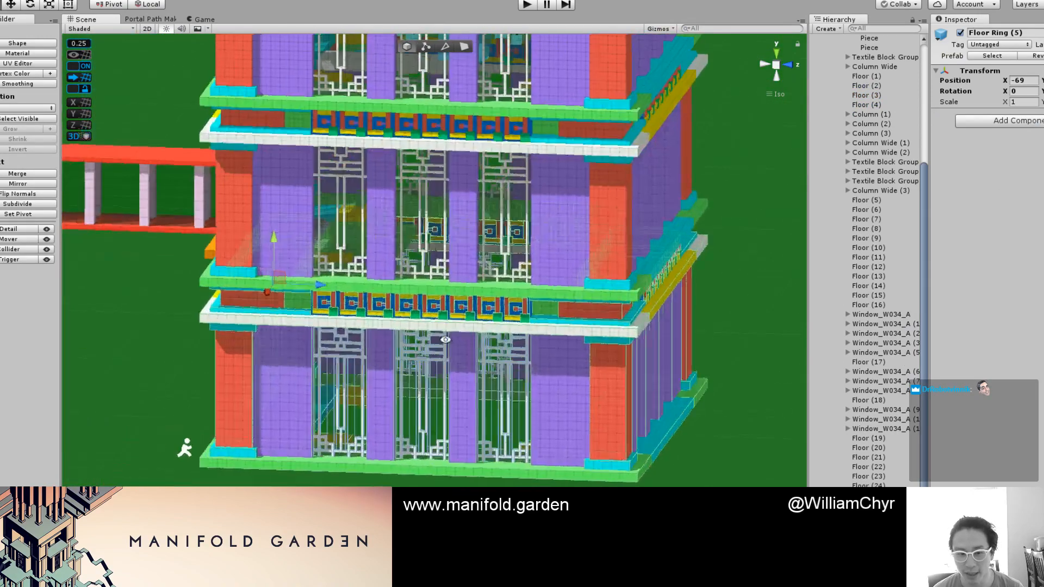
scroll(337, 257, "down", 6)
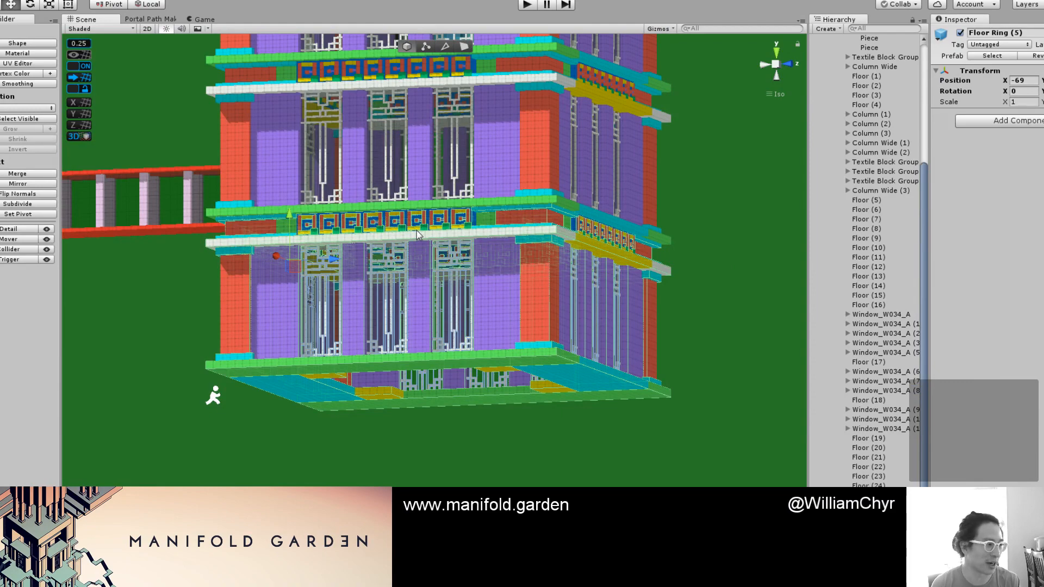
scroll(399, 89, "down", 5)
middle_click_drag(373, 94, 444, 450)
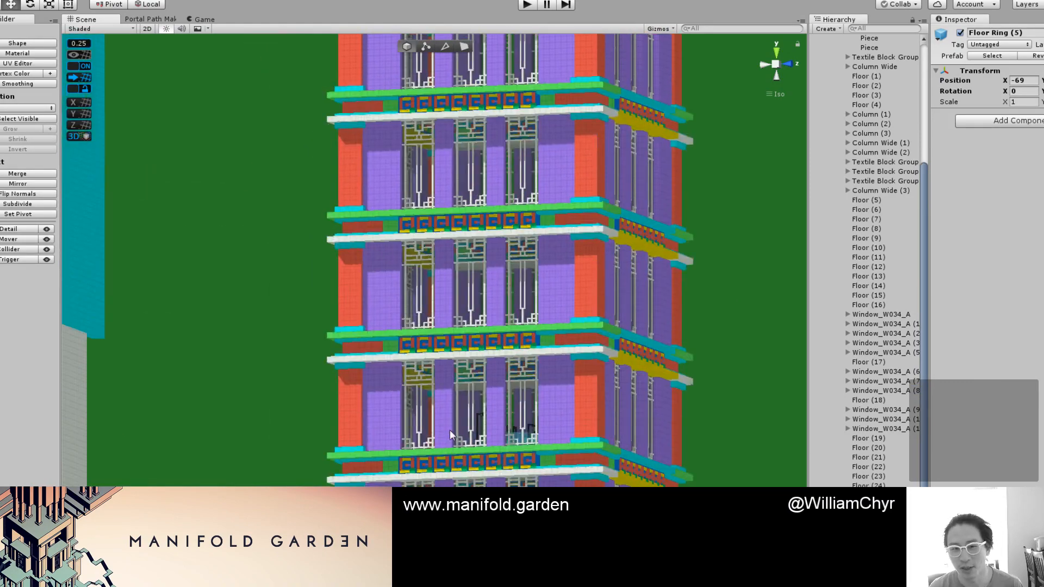
Step: Examine the lowest Floor Ring's front and open underside, and return to the start of the scene hierarchy
left_click_drag(457, 387, 467, 285, "alt")
scroll(459, 289, "down", 8)
middle_click_drag(515, 343, 438, 164)
scroll(432, 317, "up", 15)
middle_click_drag(358, 398, 508, 189)
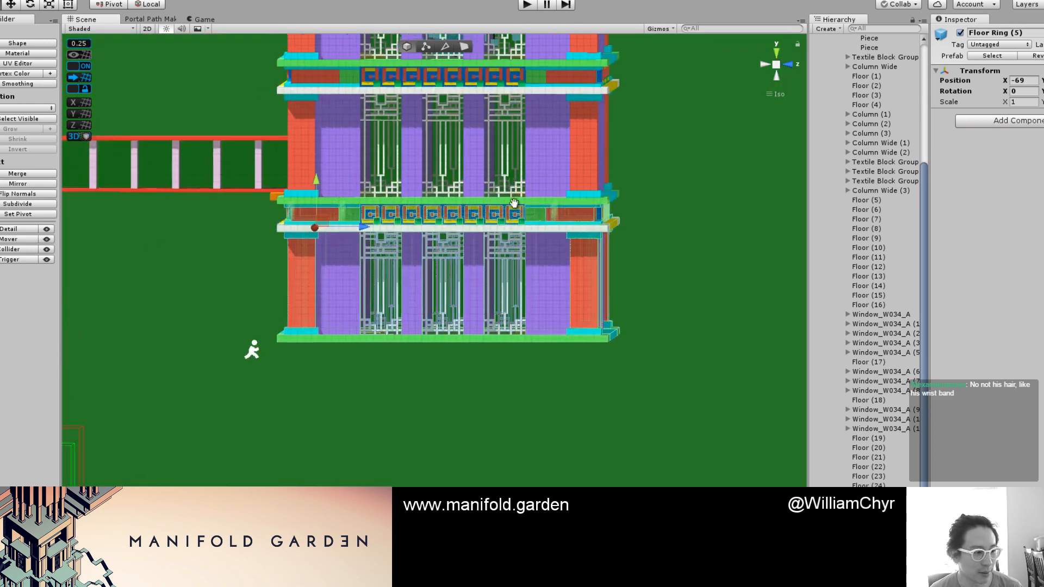
scroll(483, 239, "up", 5)
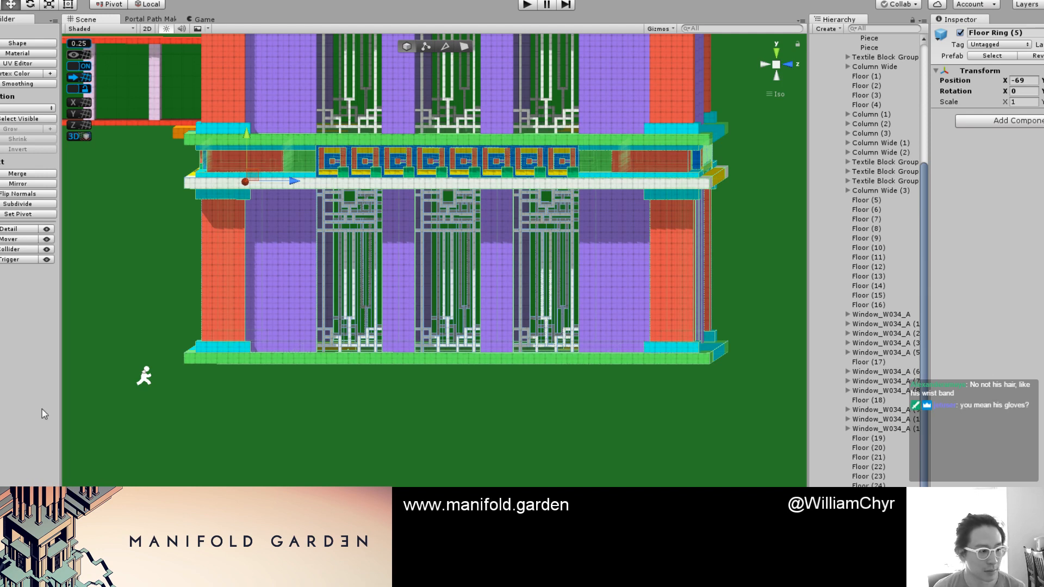
left_click_drag(243, 294, 205, 263, "alt")
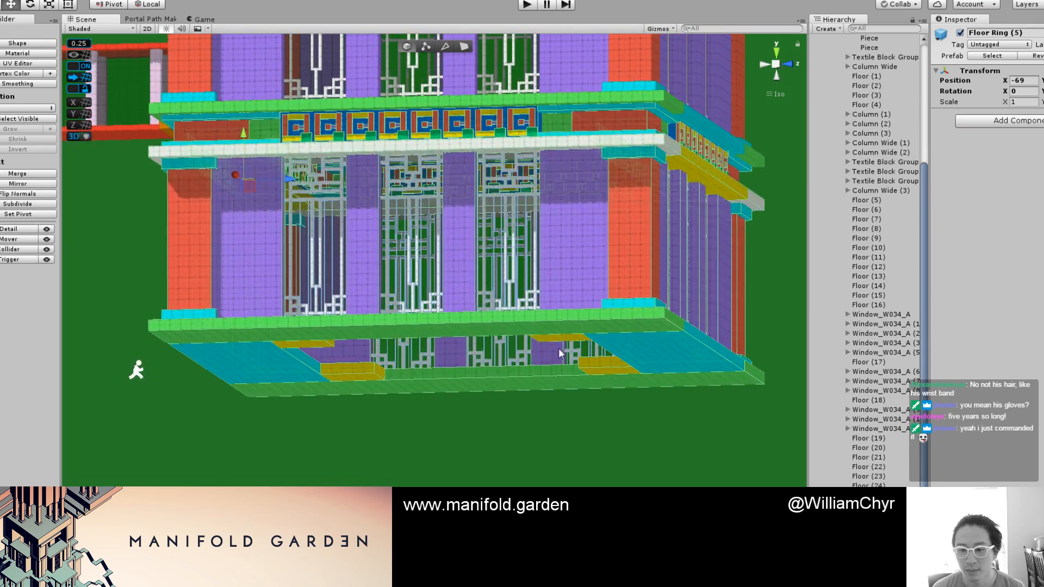
scroll(870, 302, "up", 5)
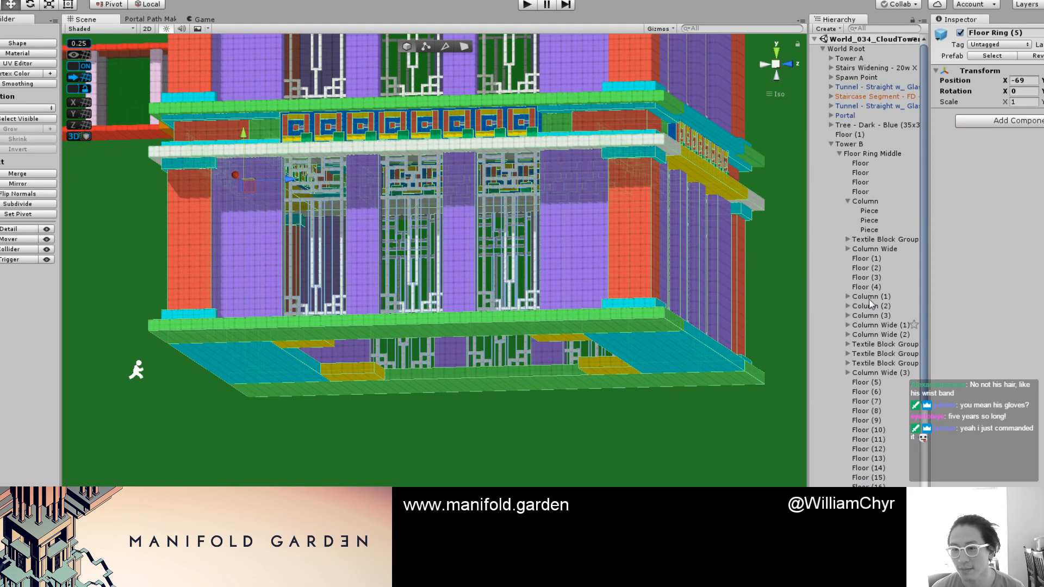
Step: Collapse Floor Ring Middle and move the Stairs Widening object above it as Tower B's first child in the hierarchy
left_click(840, 155)
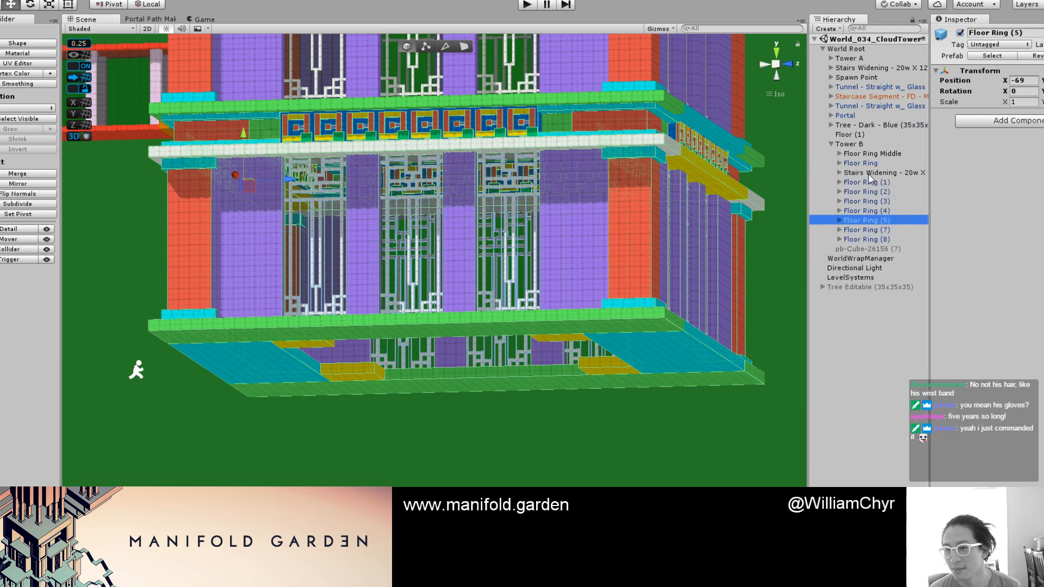
left_click_drag(872, 174, 886, 151)
left_click(862, 173)
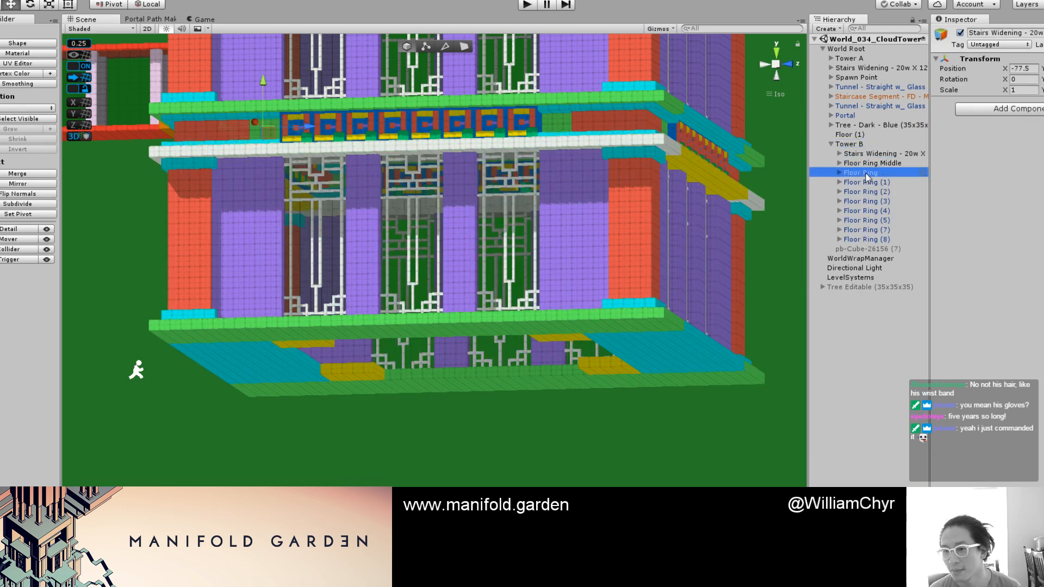
Step: Check which floors of Tower B the lowest visible ring, Floor Ring (7) and Floor Ring (8) correspond to
left_click(886, 239)
left_click(605, 236)
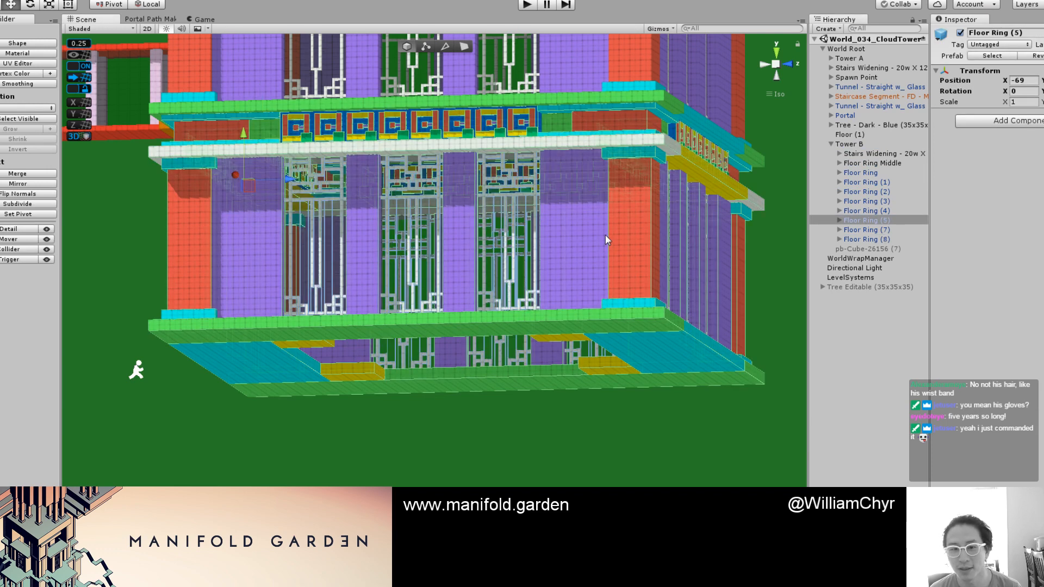
scroll(413, 239, "up", 2)
middle_click_drag(396, 234, 455, 312)
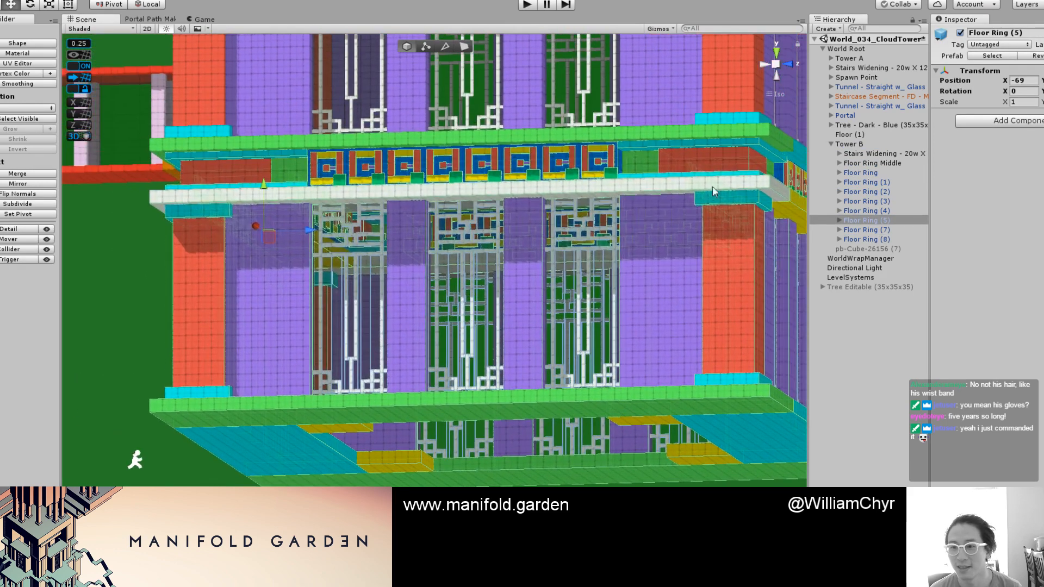
left_click(886, 230)
left_click(886, 240)
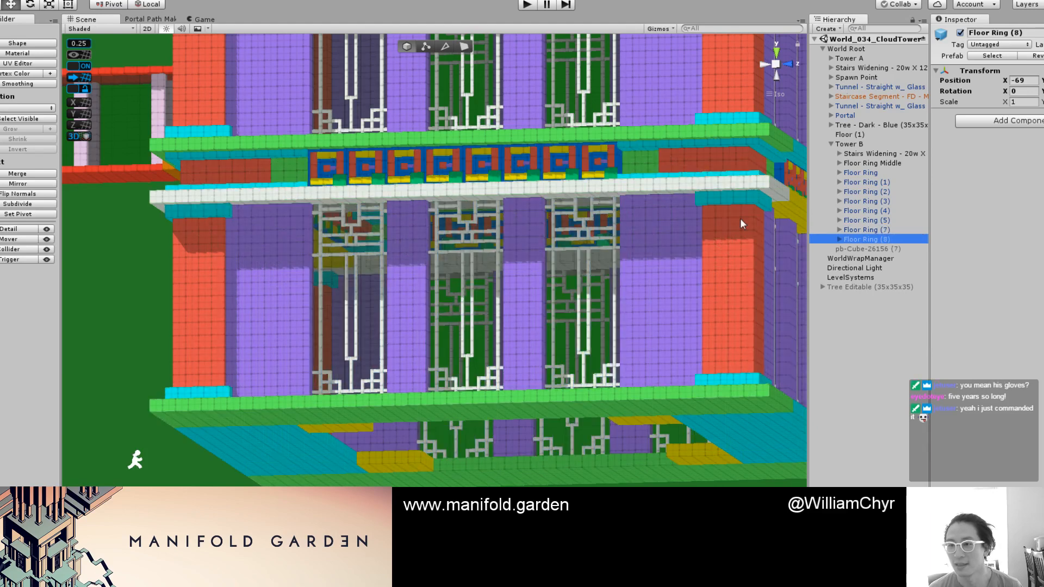
Step: Duplicate the lowest ring, Floor Ring (5), and stack the copy directly beneath it
left_click(691, 225)
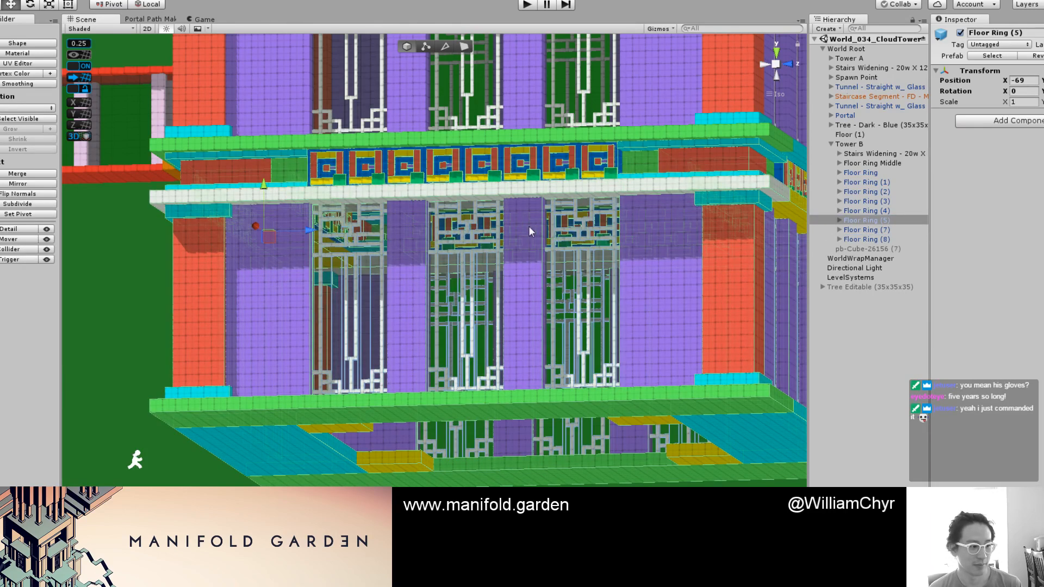
key("ctrl+d")
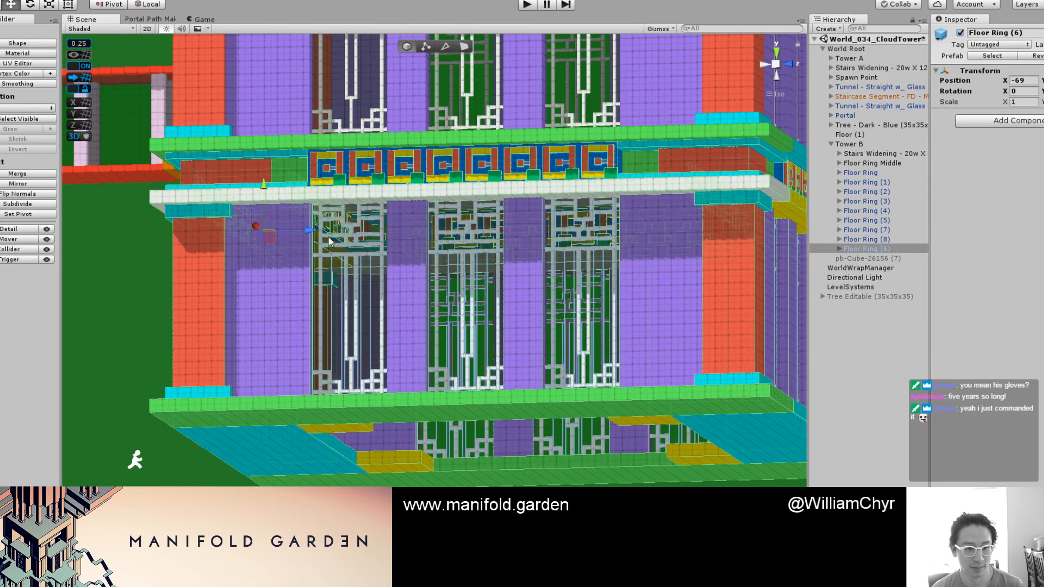
left_click_drag(265, 195, 443, 415)
scroll(292, 452, "up", 5)
scroll(445, 435, "down", 10)
left_click_drag(529, 409, 458, 424, "alt")
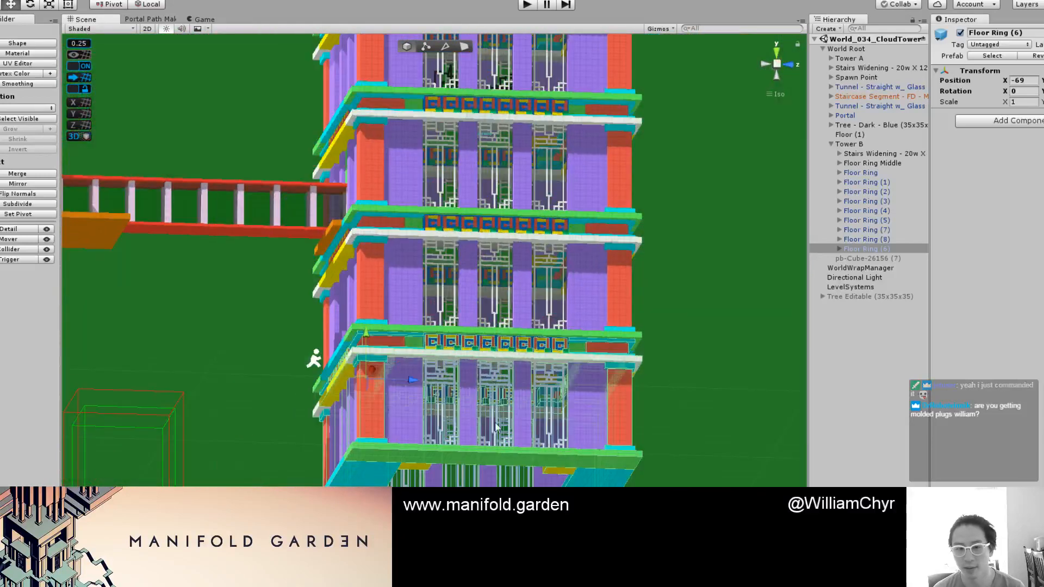
scroll(469, 343, "up", 5)
Step: Duplicate Tower B's two lowest rings together and lower the copies two floors so they join the stack without a gap
left_click(405, 303, "shift")
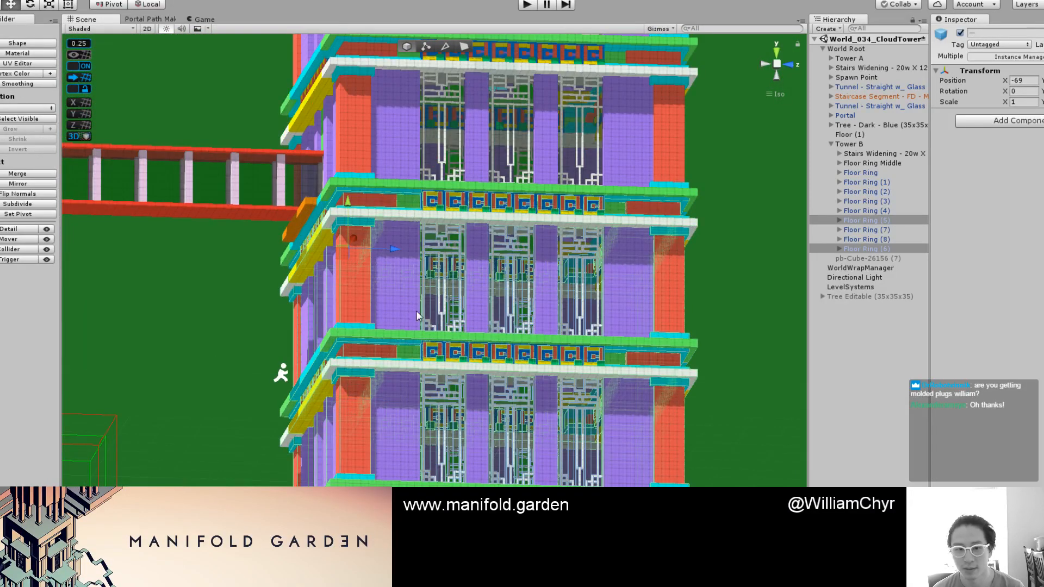
scroll(446, 311, "down", 2)
middle_click_drag(475, 311, 469, 212)
left_click_drag(469, 273, 461, 273, "alt")
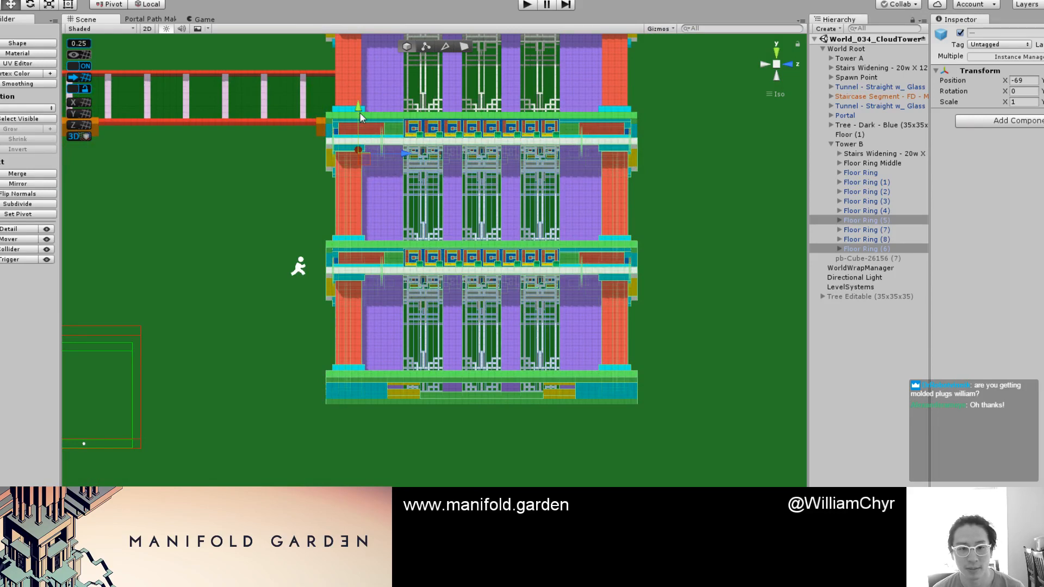
key("ctrl+d")
scroll(359, 112, "up", 2)
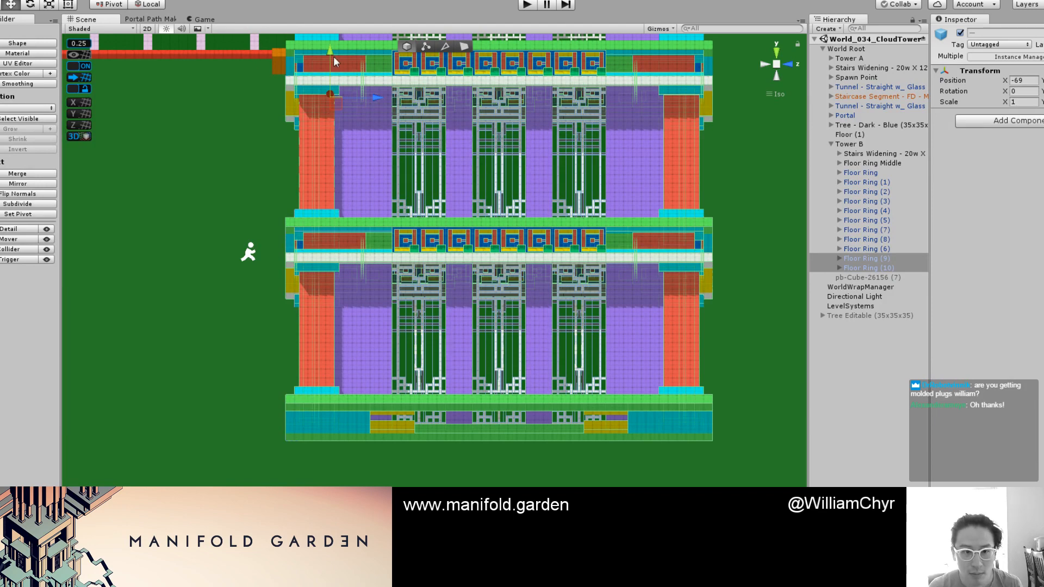
left_click_drag(331, 53, 339, 409)
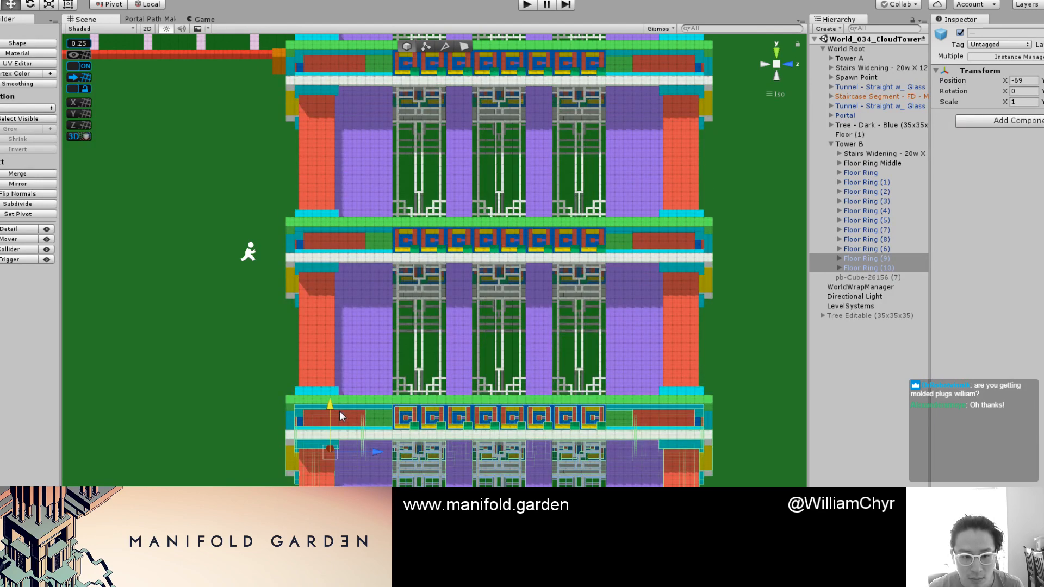
scroll(339, 407, "up", 10)
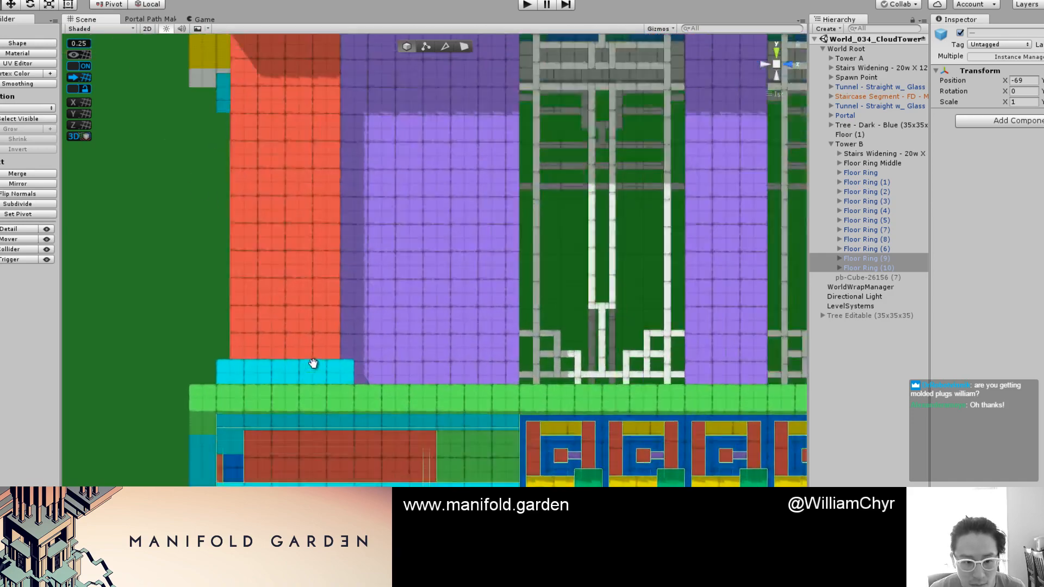
scroll(340, 369, "down", 10)
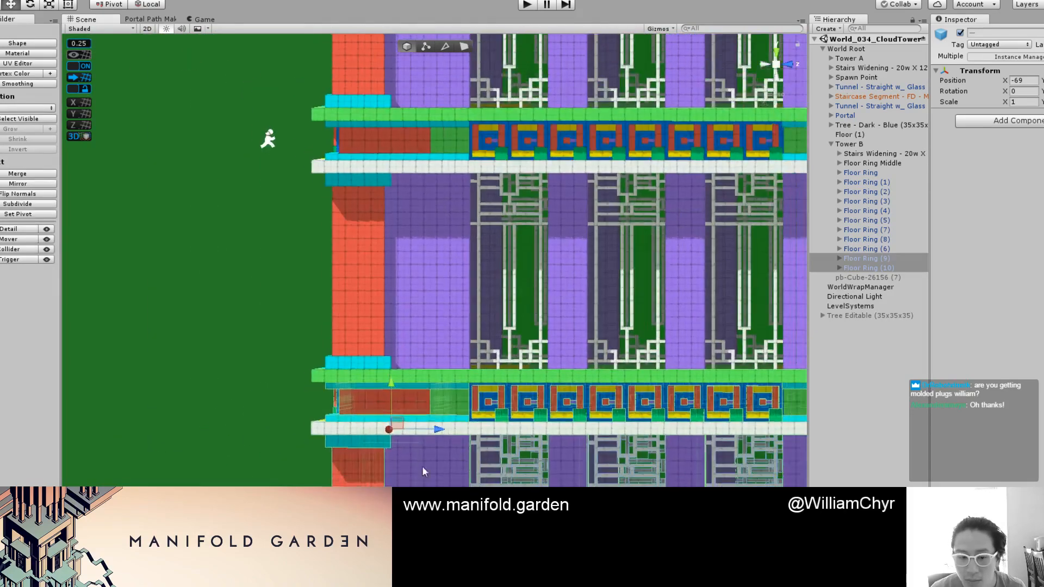
scroll(422, 471, "down", 1)
Step: Check the positions of Floor Rings (6), (9) and (10) in the stack by selecting each one
left_click(905, 259)
left_click(905, 267)
left_click(905, 260)
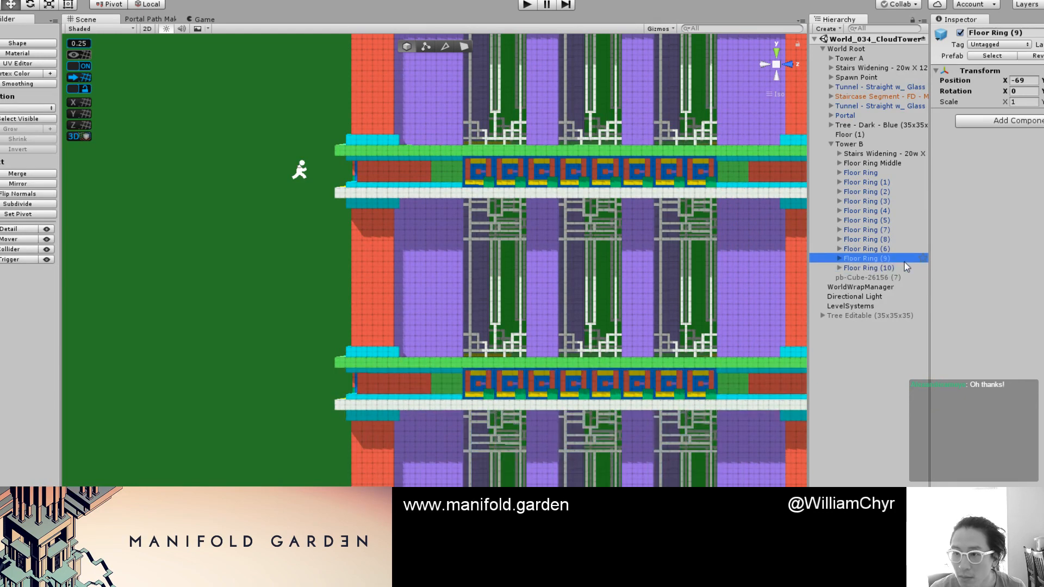
left_click(901, 250)
left_click(901, 254)
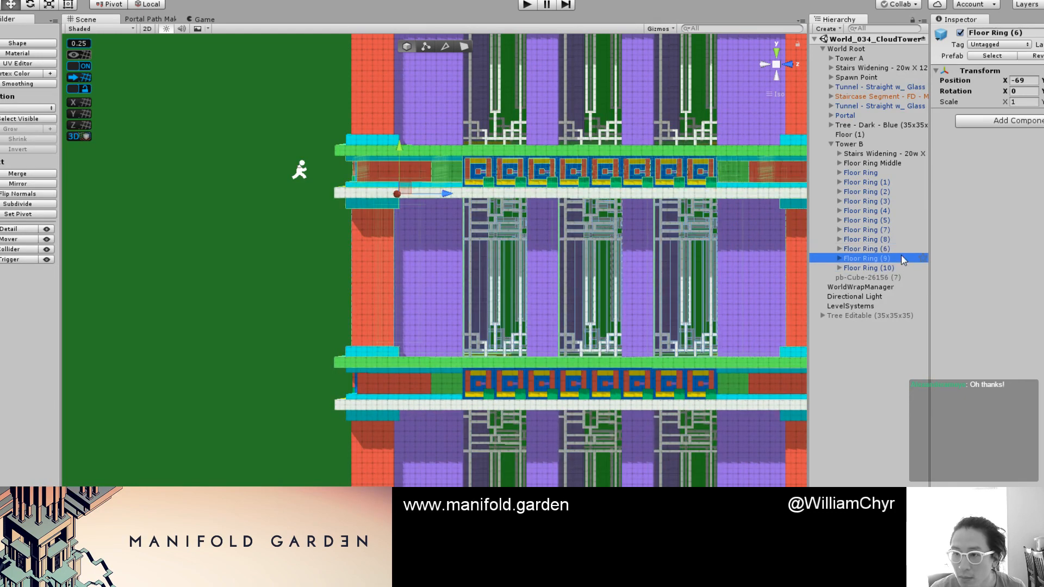
left_click(855, 267)
Step: Examine the extended Tower B beside Tower A and the world bounds, including the walkway and the space below
scroll(488, 329, "down", 2)
scroll(488, 329, "down", 5)
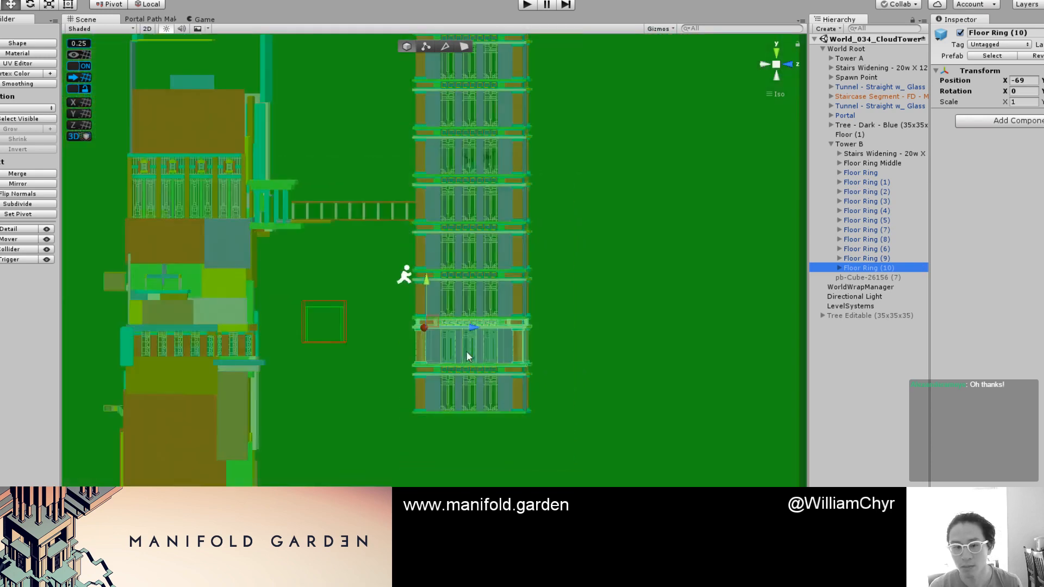
scroll(477, 368, "up", 1)
middle_click_drag(478, 376, 487, 174)
scroll(506, 272, "down", 2)
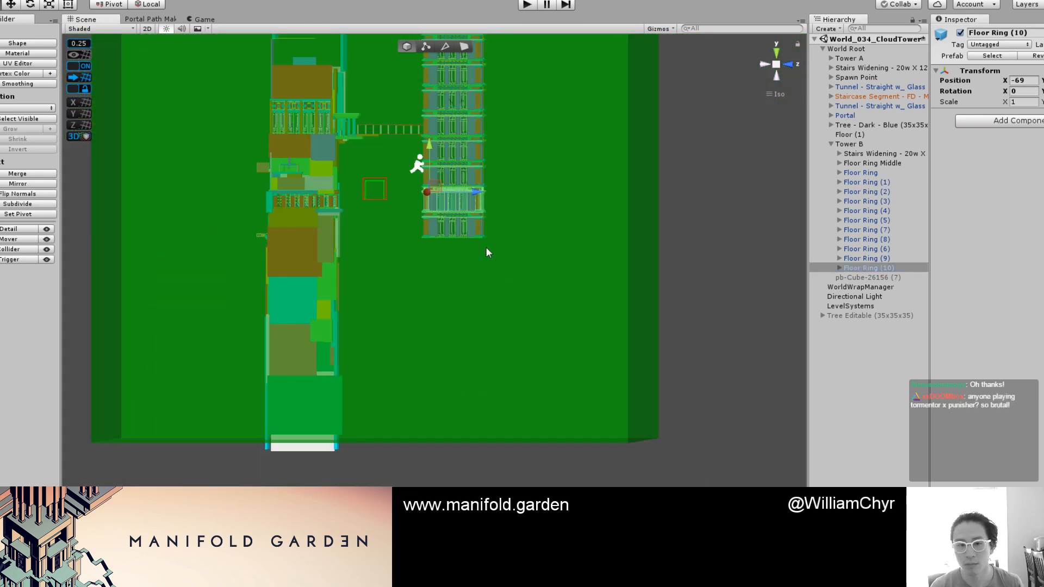
middle_click_drag(484, 252, 571, 373)
scroll(478, 365, "up", 3)
scroll(478, 365, "up", 5)
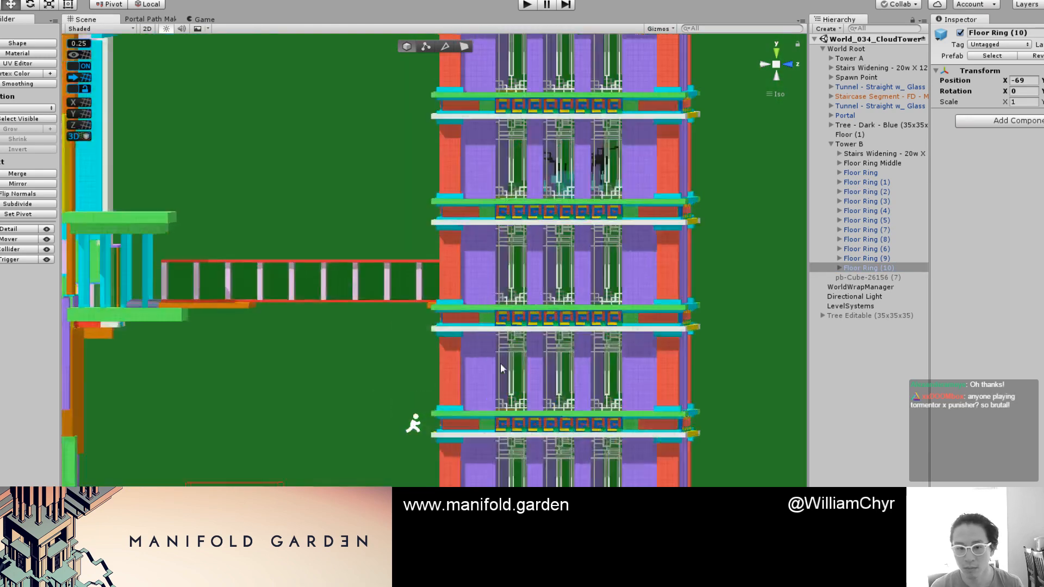
middle_click_drag(478, 384, 432, 259)
Step: Select Tower B's four lowest rings, from Floor Ring (5) down to Floor Ring (9), and duplicate them together
left_click(432, 259)
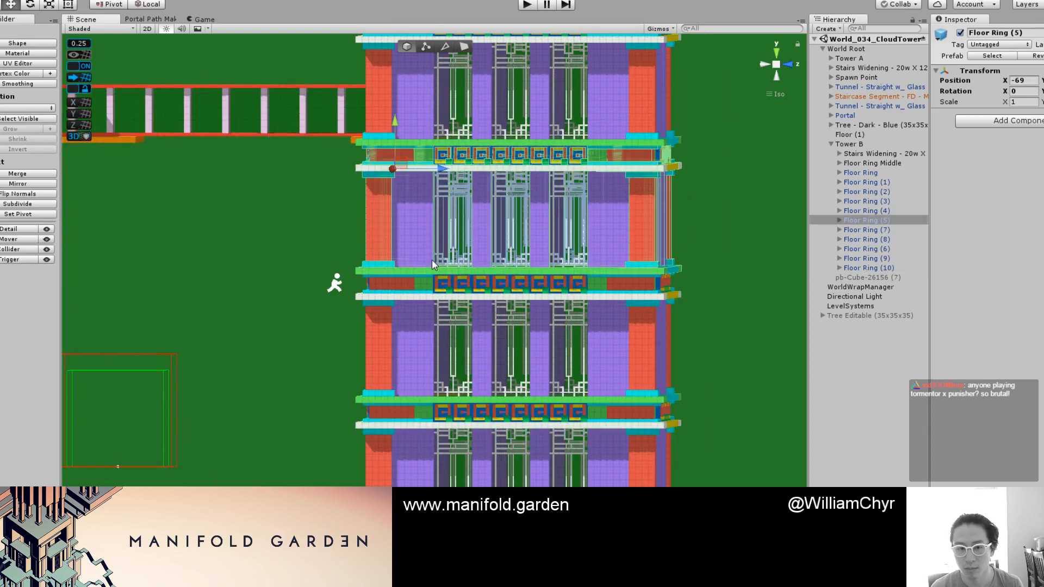
left_click(423, 340, "shift")
left_click(430, 503, "shift")
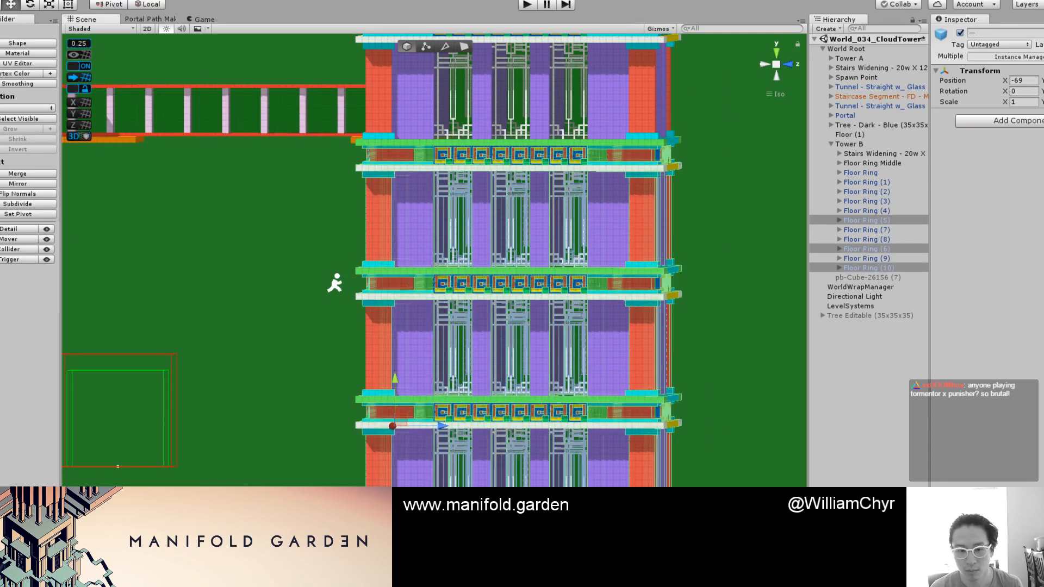
middle_click_drag(433, 510, 435, 325)
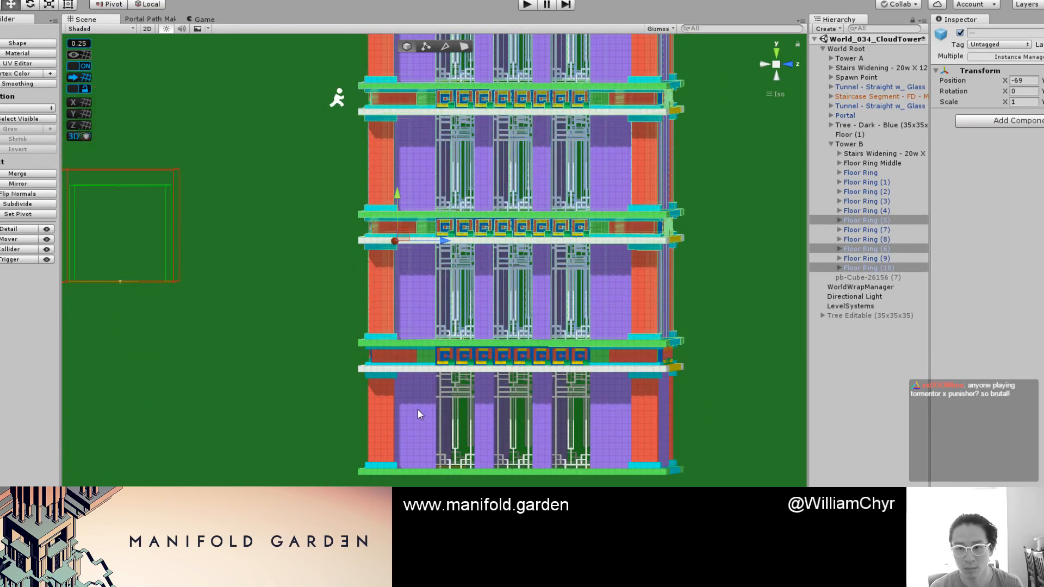
left_click(421, 410, "shift")
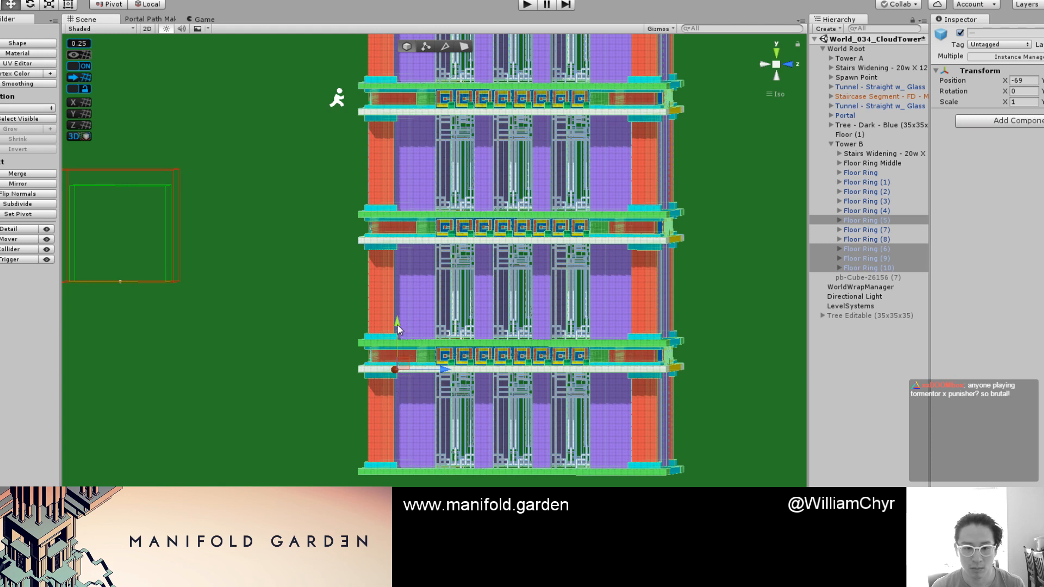
key("ctrl+d")
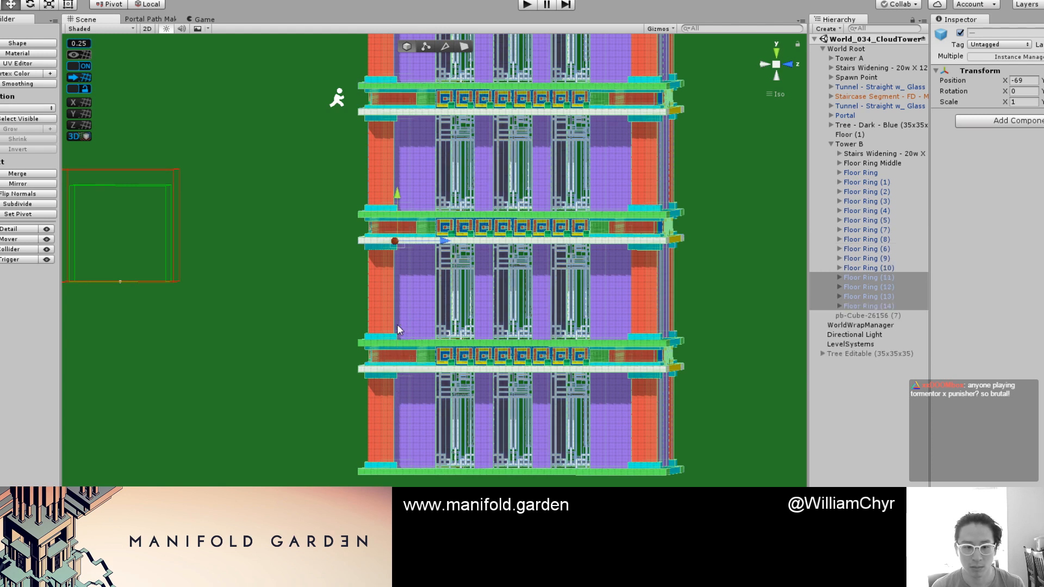
Step: Collapse Floor Ring (11) and delete the four duplicated rings, Floor Ring (11) through Floor Ring (14)
left_click(404, 193, "ctrl")
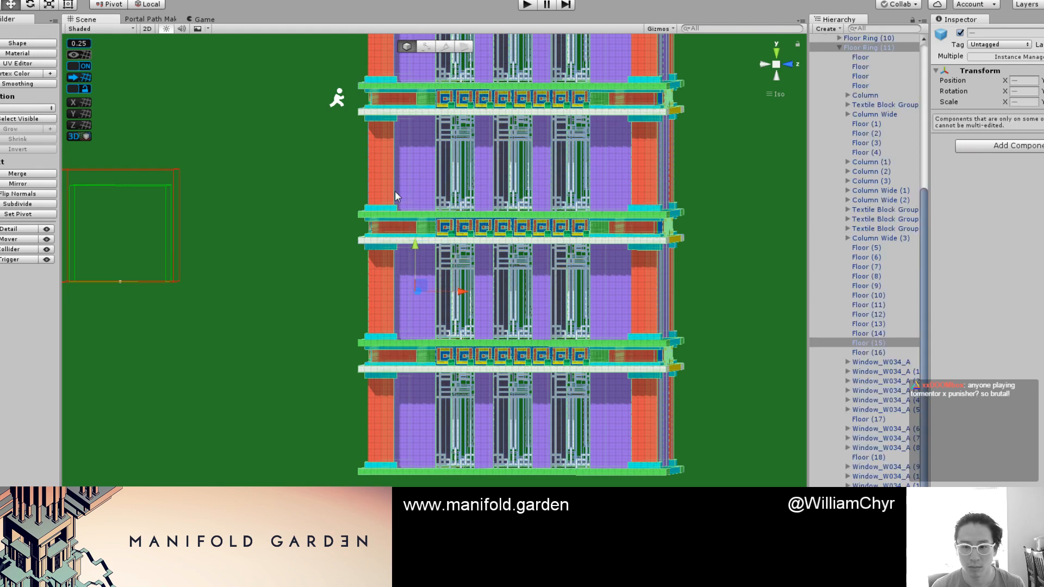
left_click(868, 344)
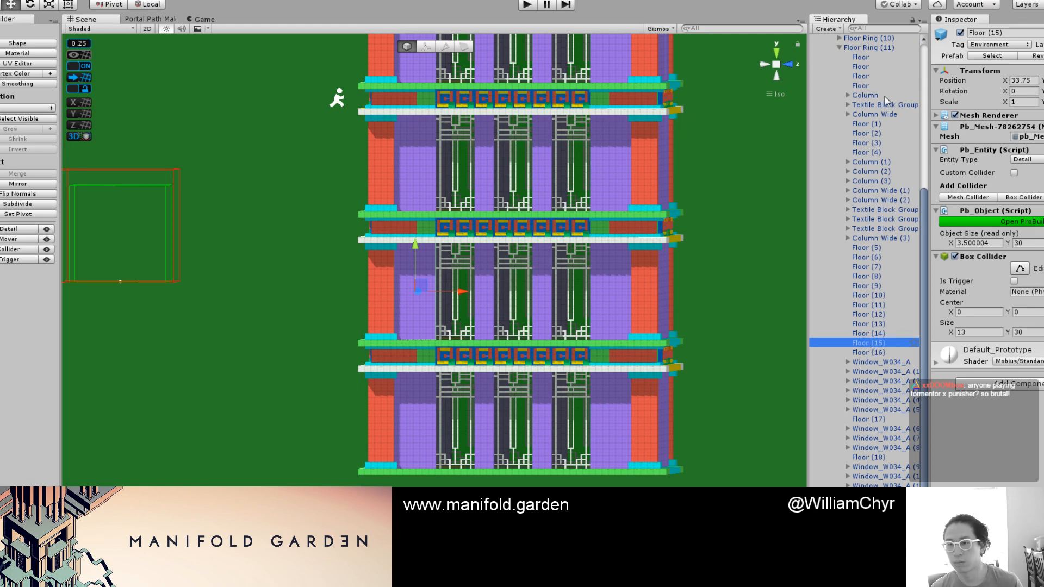
left_click(841, 49, "ctrl")
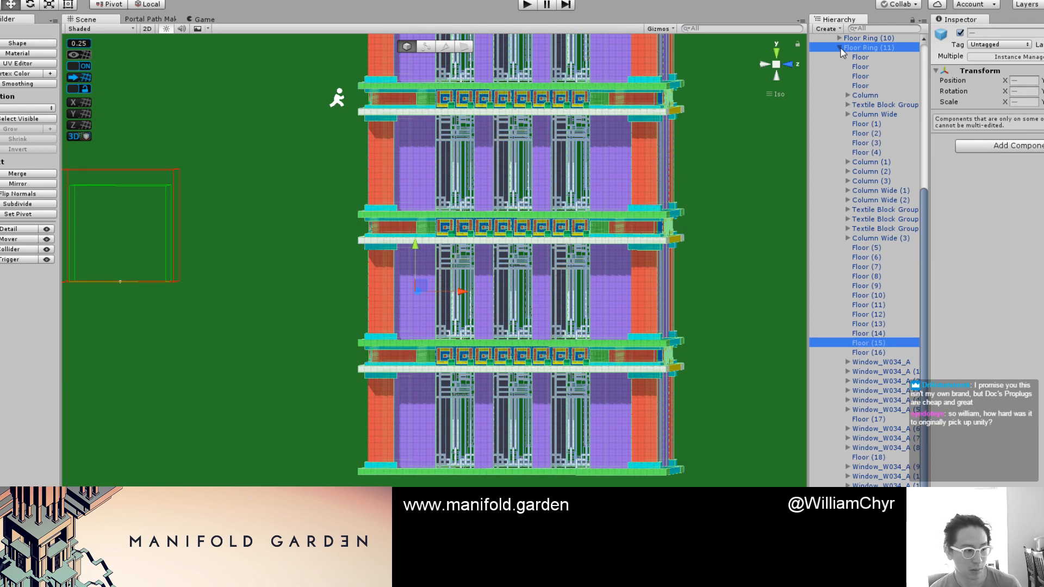
left_click(840, 48)
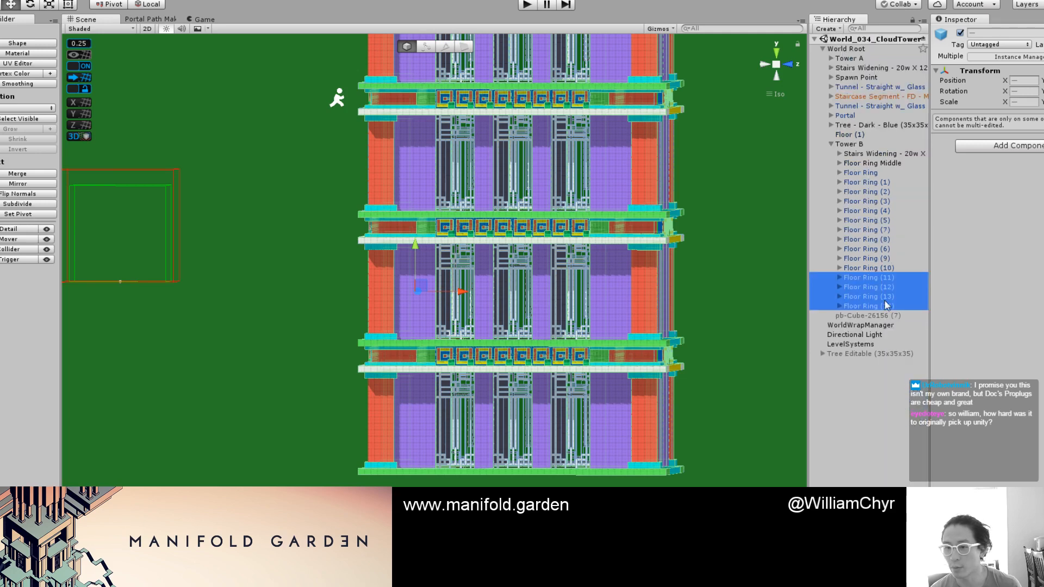
left_click(886, 279)
left_click(894, 306)
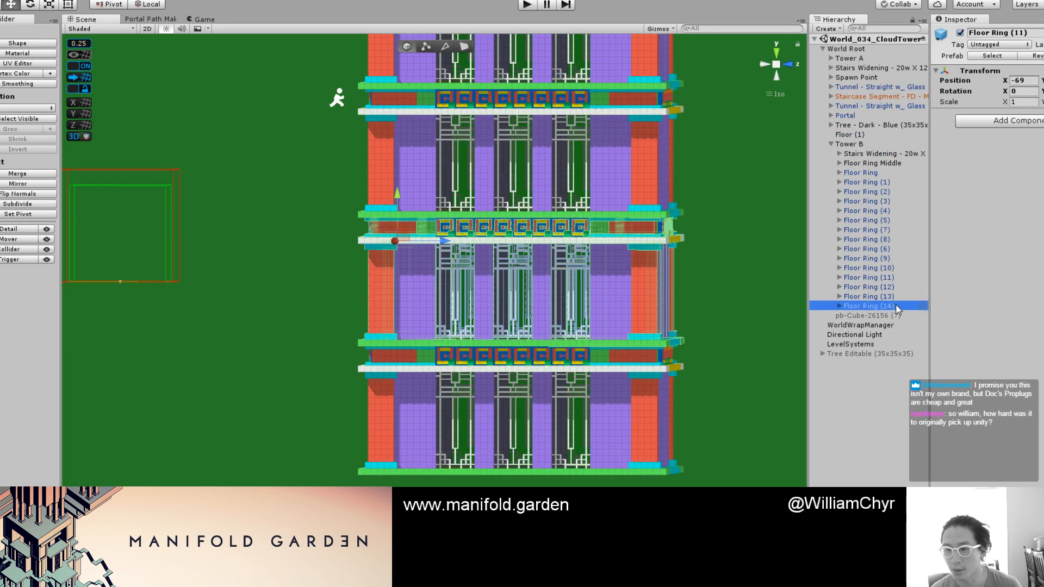
left_click(891, 278, "shift")
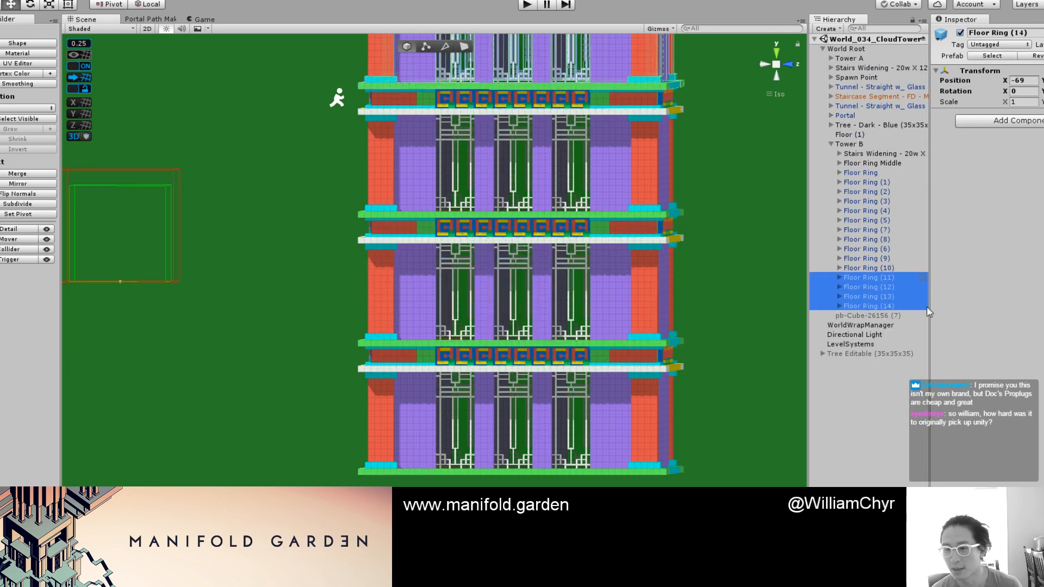
right_click(907, 286)
left_click(938, 351)
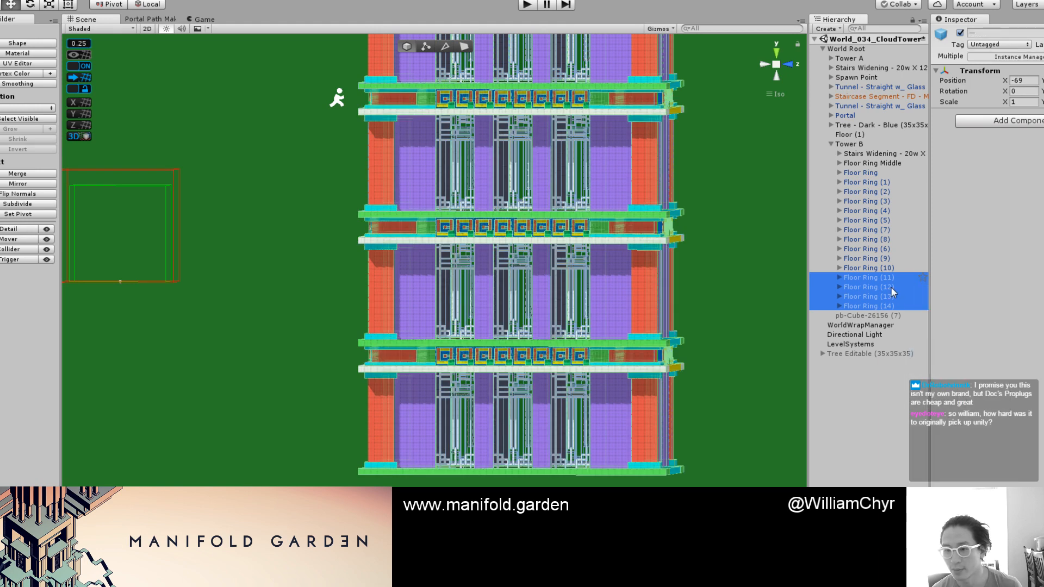
Step: Check which floors the remaining lower rings correspond to, going from Floor Ring (10) through to Floor Ring (8)
left_click(888, 268)
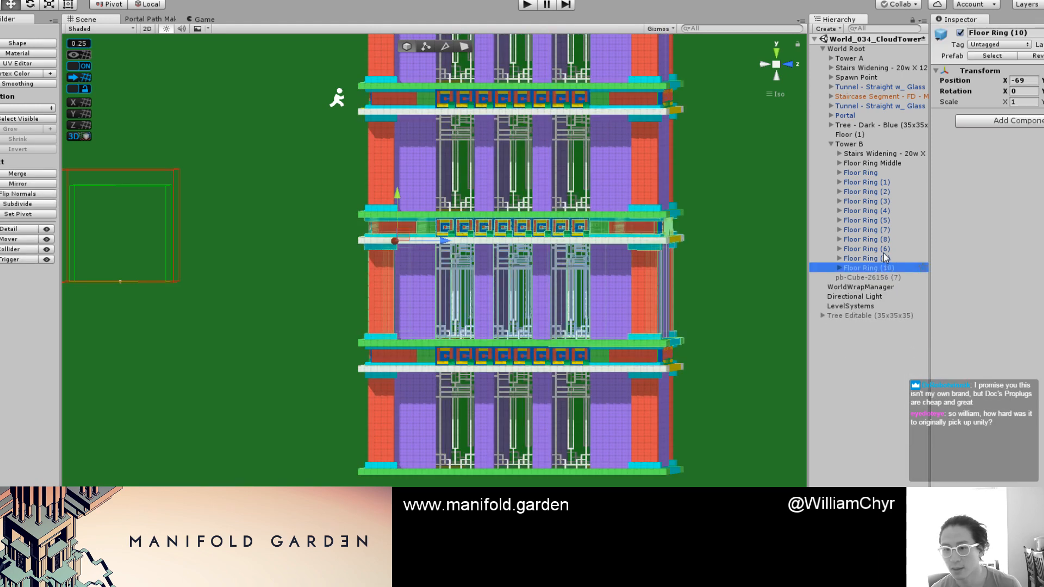
left_click(653, 380)
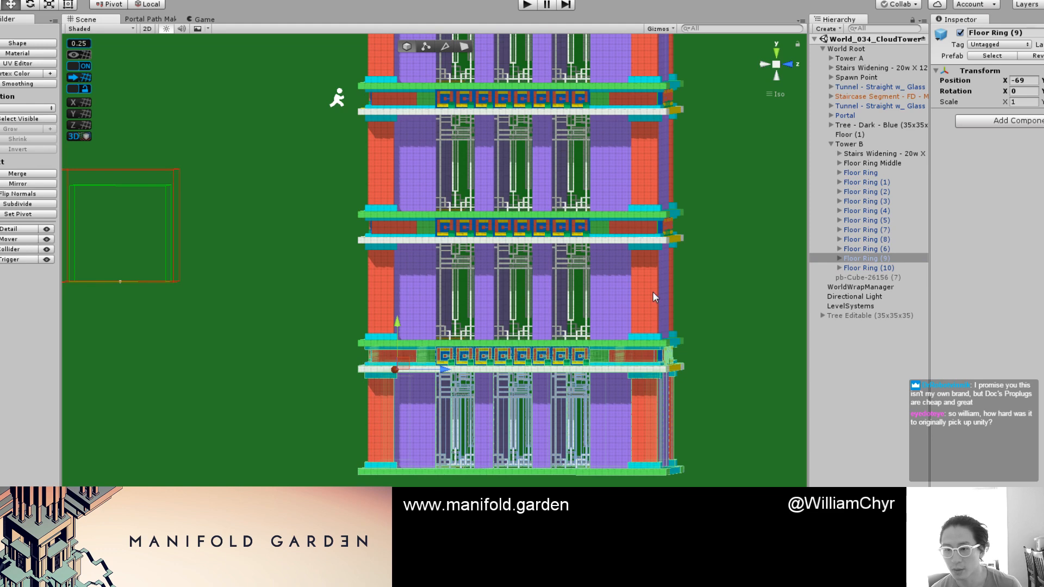
left_click(652, 225)
left_click(641, 169)
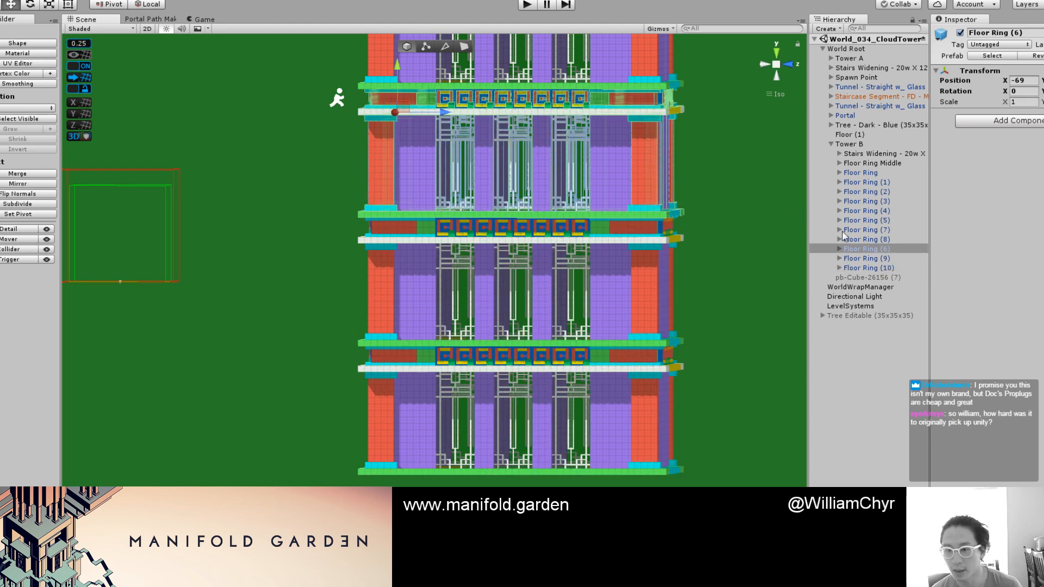
left_click(862, 239)
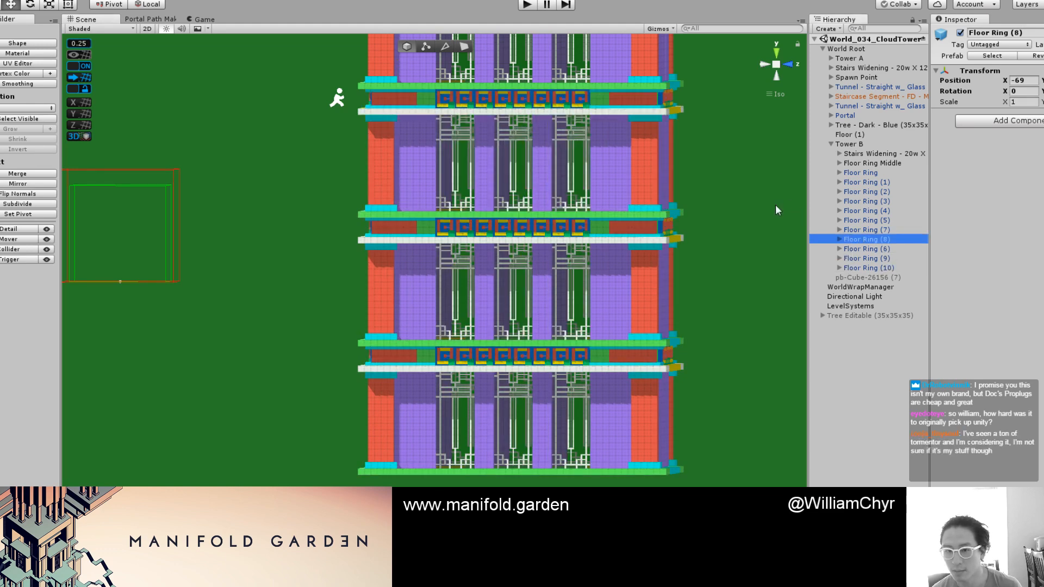
Step: Select Tower B's four lowest rings, Floor Ring (5), (6), (9) and (10), and duplicate them together
left_click(654, 77)
left_click(651, 182, "shift")
left_click(649, 314, "shift")
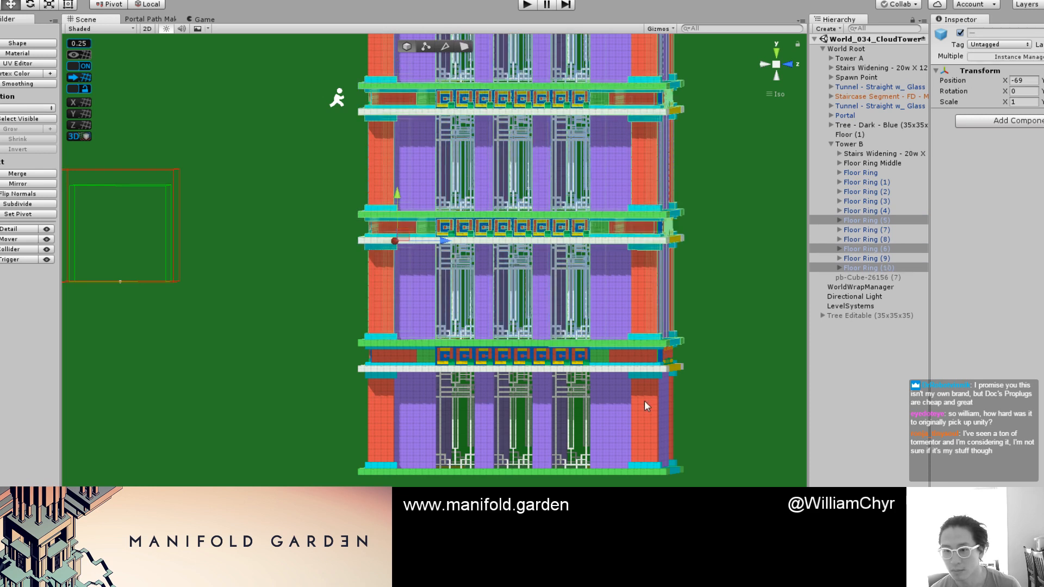
left_click(654, 367, "shift")
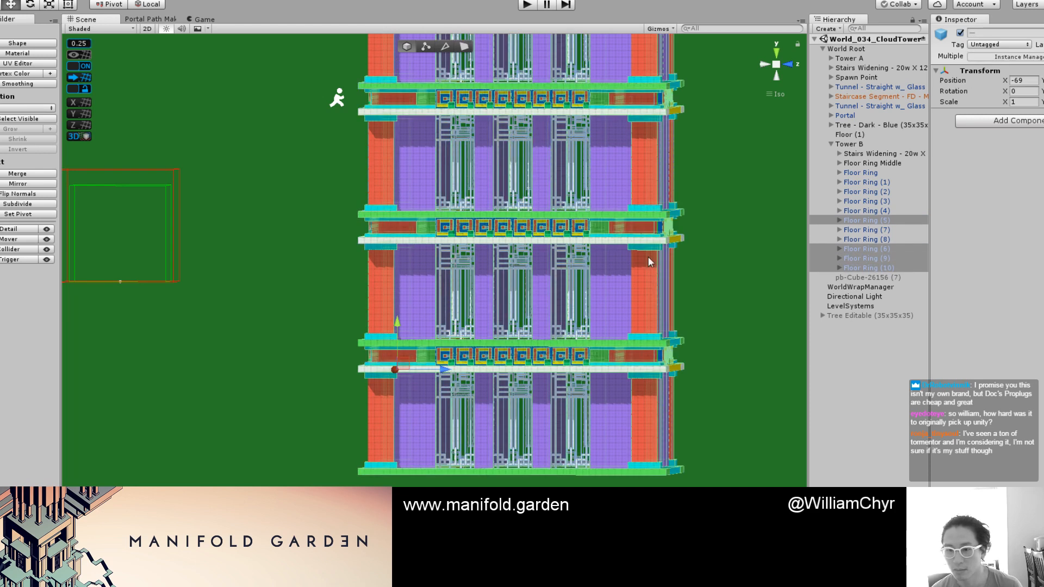
right_click(876, 254)
left_click(907, 303)
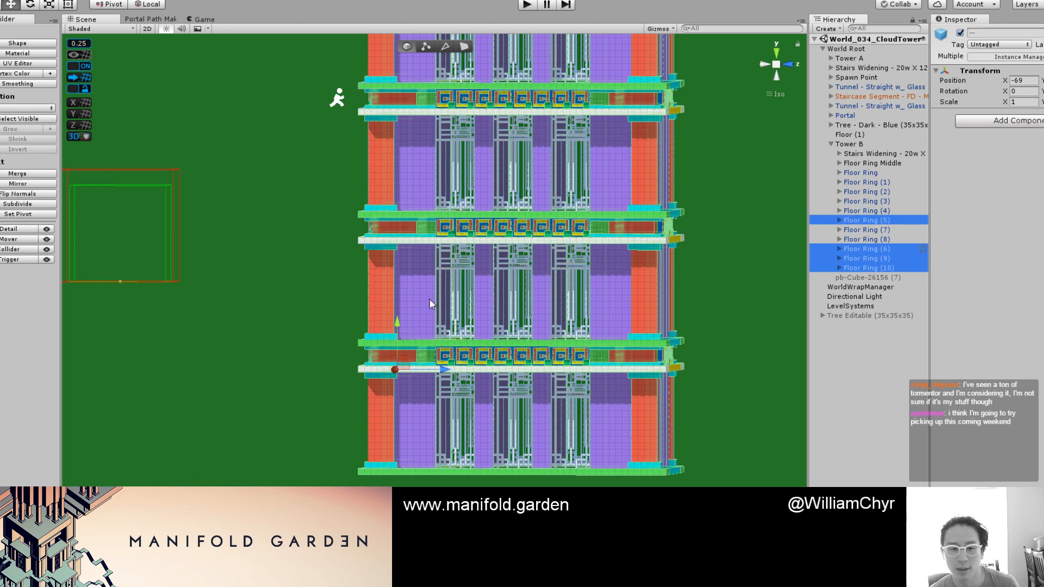
key("ctrl+d")
Step: Move the four duplicated rings, Floor Ring (11) through Floor Ring (14), straight down until they sit flush beneath Tower B's lowest floor
scroll(419, 317, "down", 2)
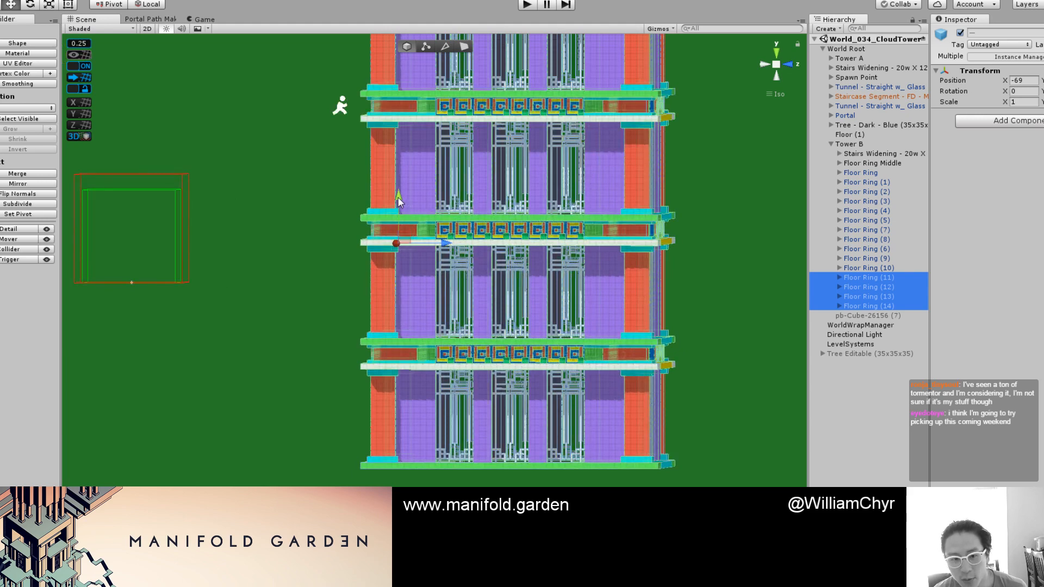
scroll(396, 220, "up", 2)
left_click_drag(397, 220, 397, 585)
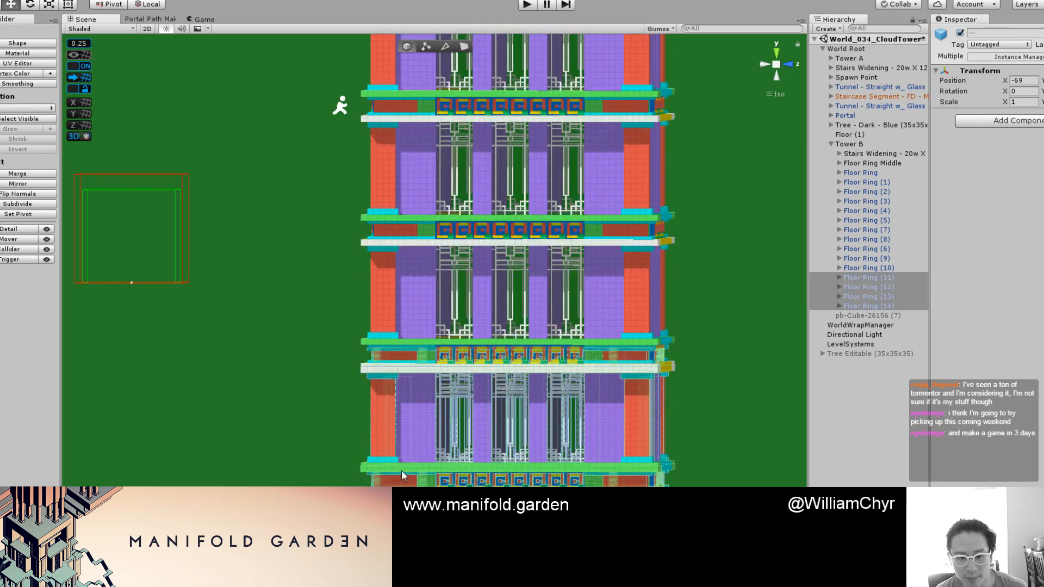
scroll(401, 471, "down", 4)
scroll(421, 338, "up", 3)
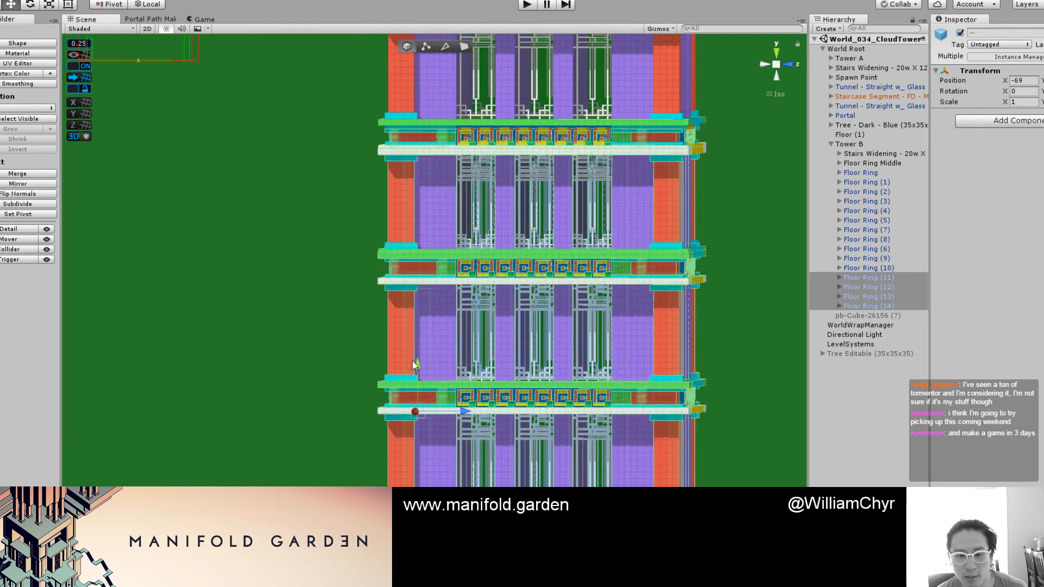
left_click_drag(419, 431, 419, 546)
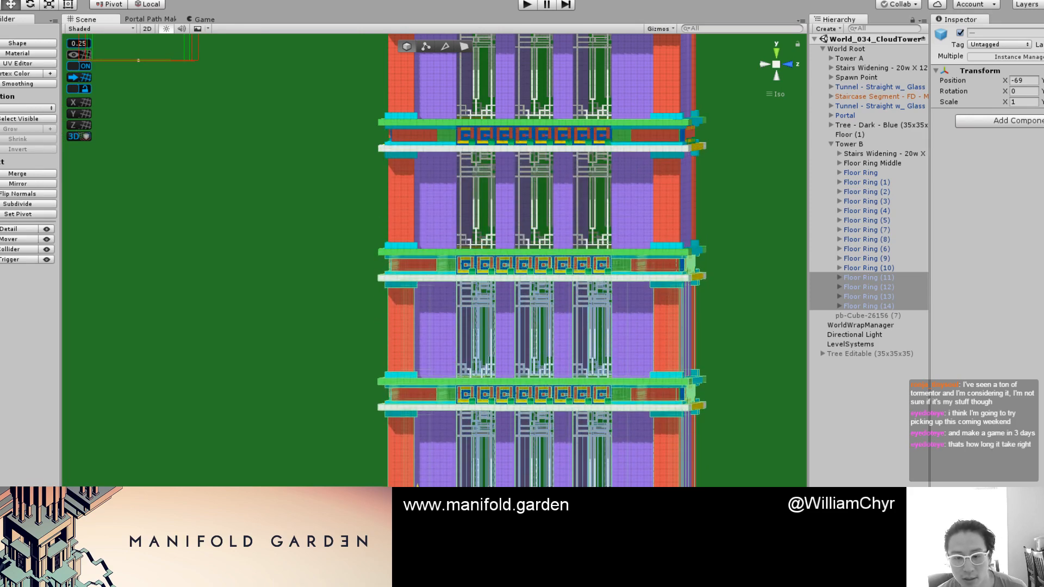
Step: Examine the seam between the old and new rings, and the lower end of Tower B beside Tower A
scroll(466, 372, "up", 8)
left_click_drag(444, 315, 477, 348, "alt")
scroll(467, 302, "down", 6)
scroll(478, 349, "up", 5)
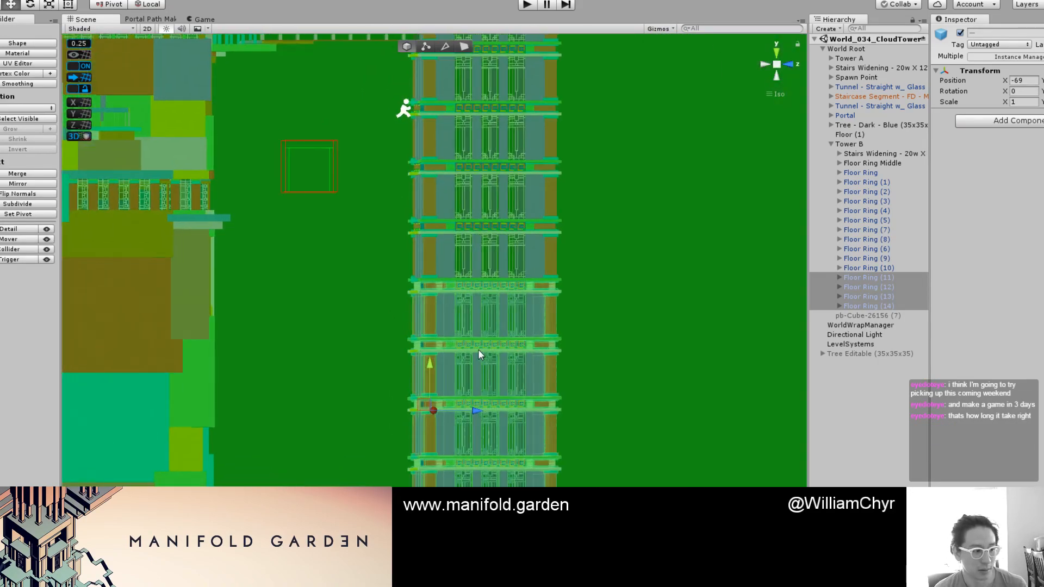
scroll(478, 352, "up", 2)
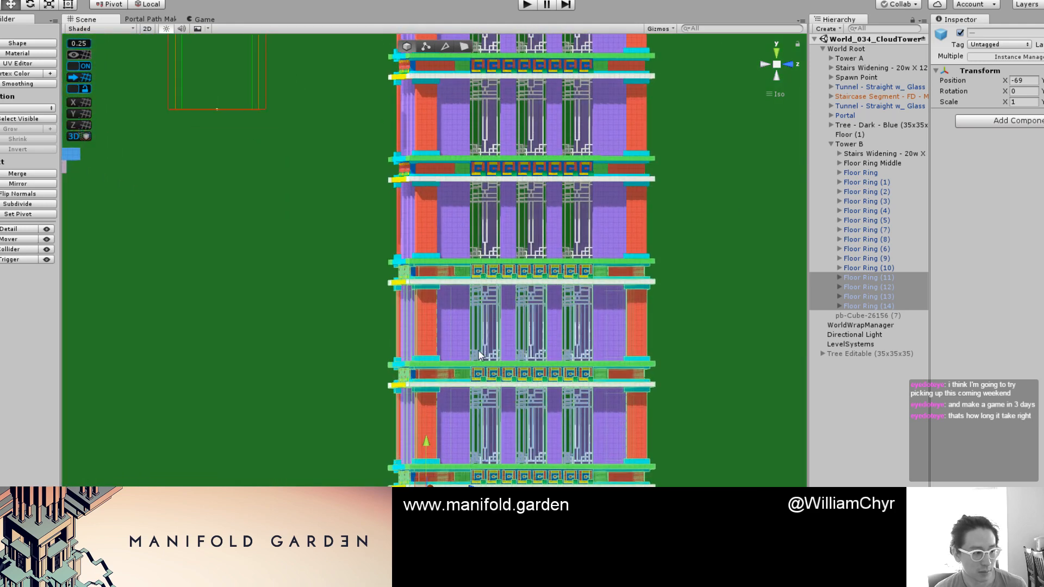
scroll(437, 321, "down", 5)
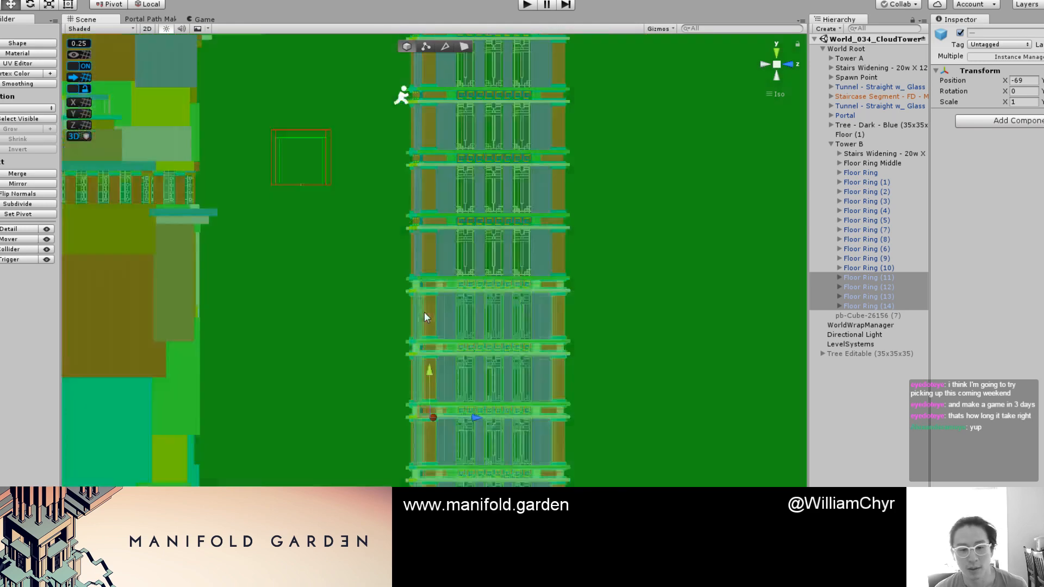
left_click(858, 406)
scroll(461, 433, "up", 5)
middle_click_drag(462, 337, 463, 159)
scroll(484, 188, "down", 3)
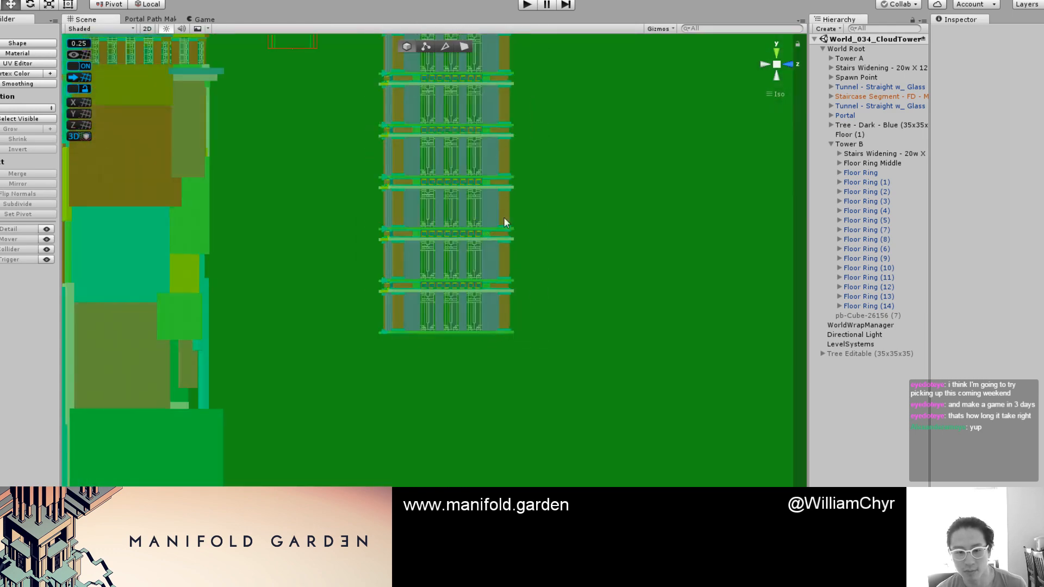
Step: Select Floor Ring (11) through Floor Ring (14) and duplicate the four rings together
scroll(554, 253, "up", 1)
left_click(892, 306)
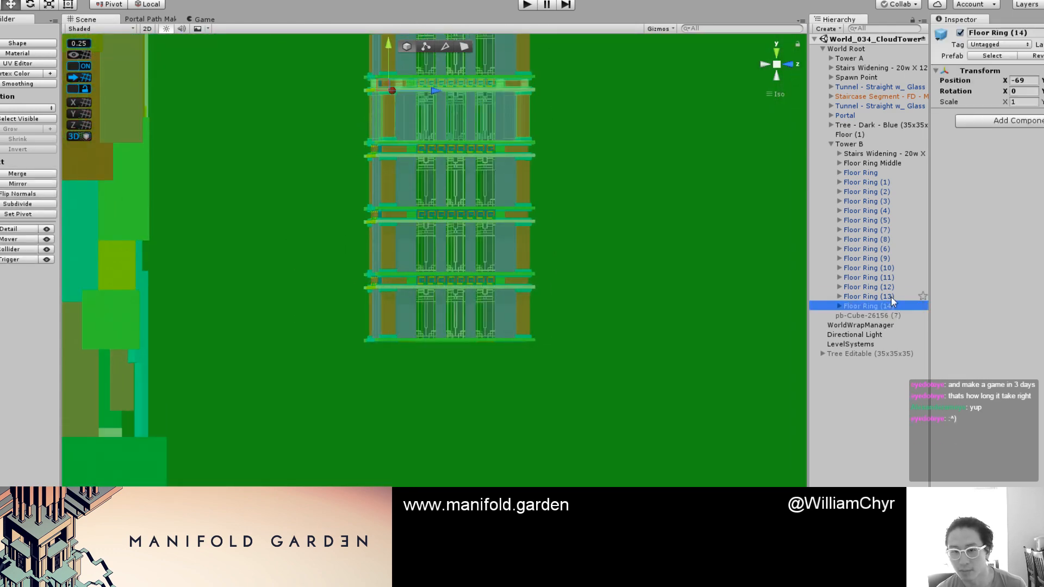
left_click(890, 296, "shift")
left_click(889, 287, "shift")
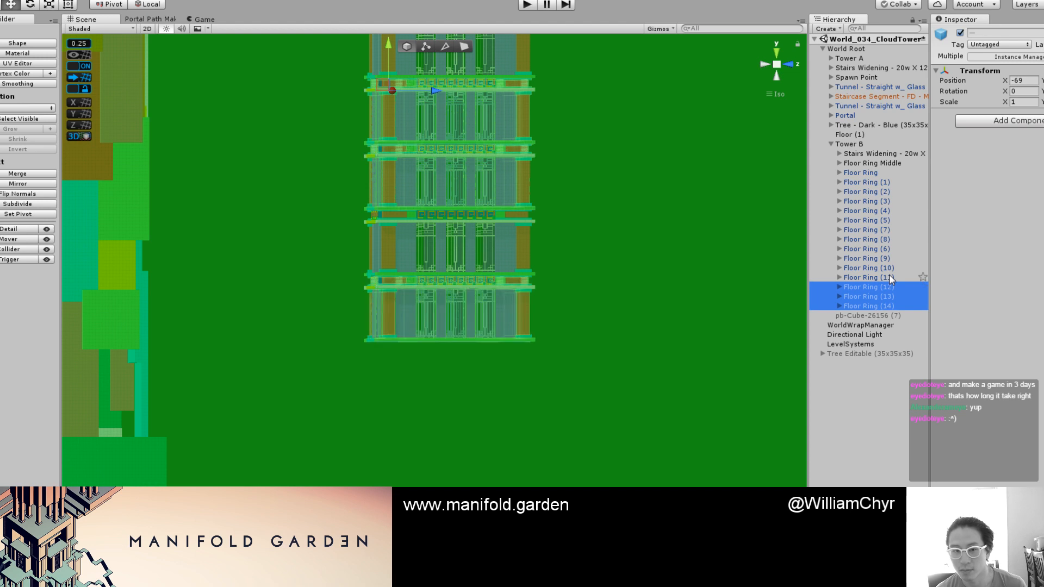
left_click(889, 279, "shift")
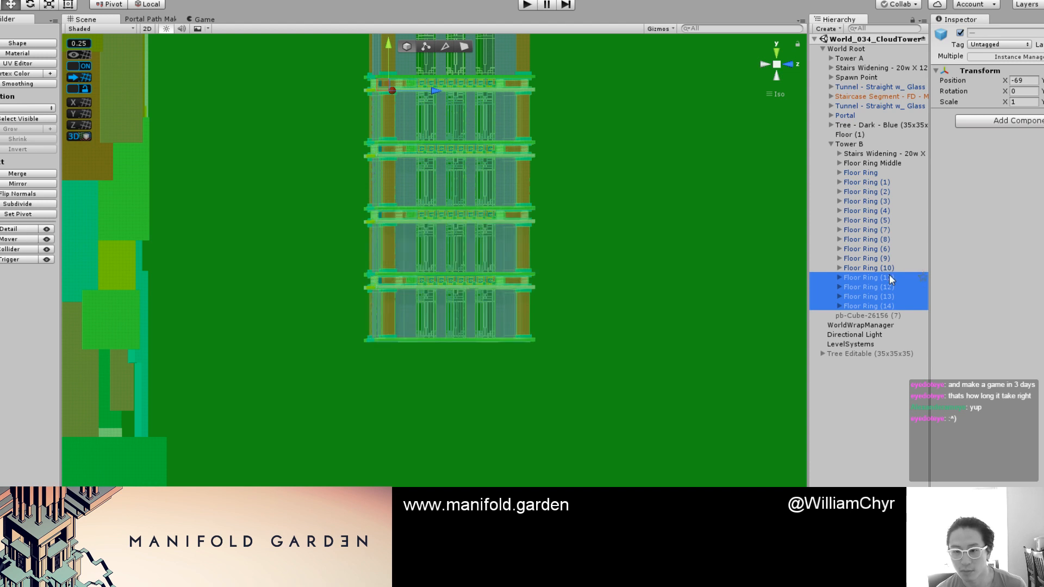
right_click(889, 277)
left_click(925, 326)
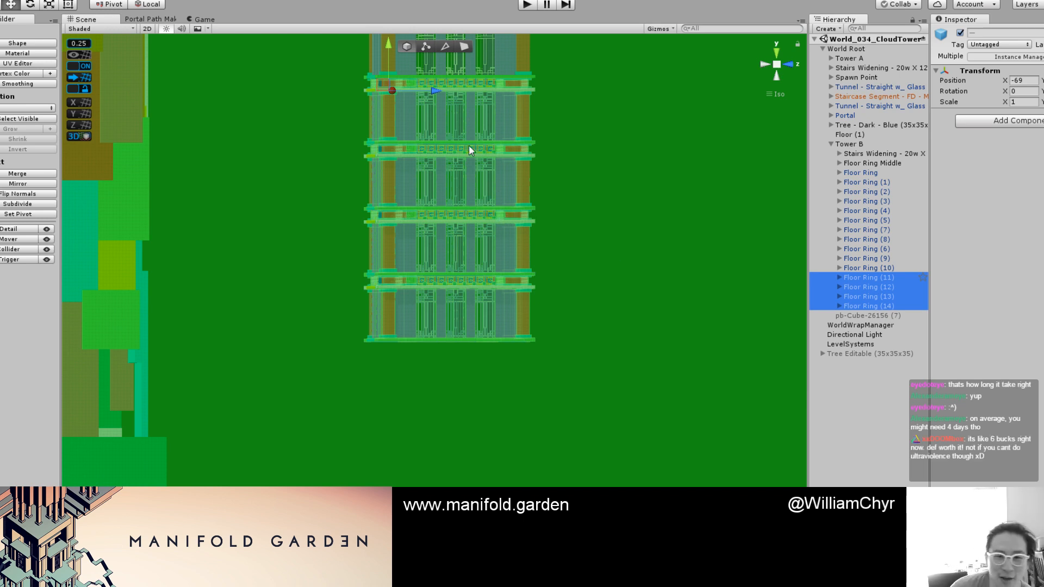
key("ctrl+d")
Step: Move the new rings, Floor Ring (15) through Floor Ring (18), down below Tower B and close the gap so they meet the floor above
left_click_drag(389, 43, 387, 319)
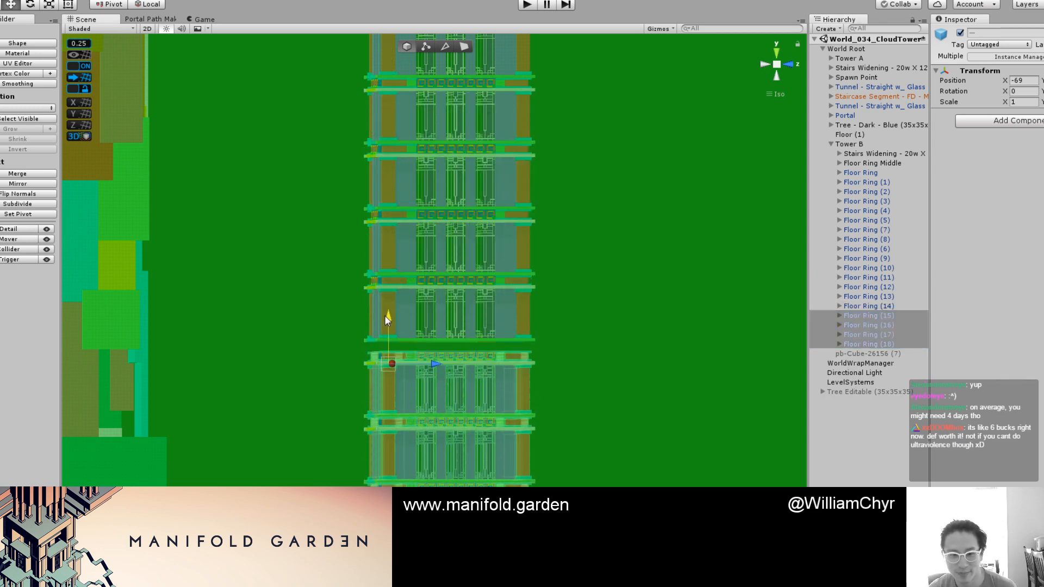
scroll(376, 345, "up", 10)
scroll(330, 411, "up", 7)
middle_click_drag(316, 430, 412, 360)
scroll(331, 423, "up", 5)
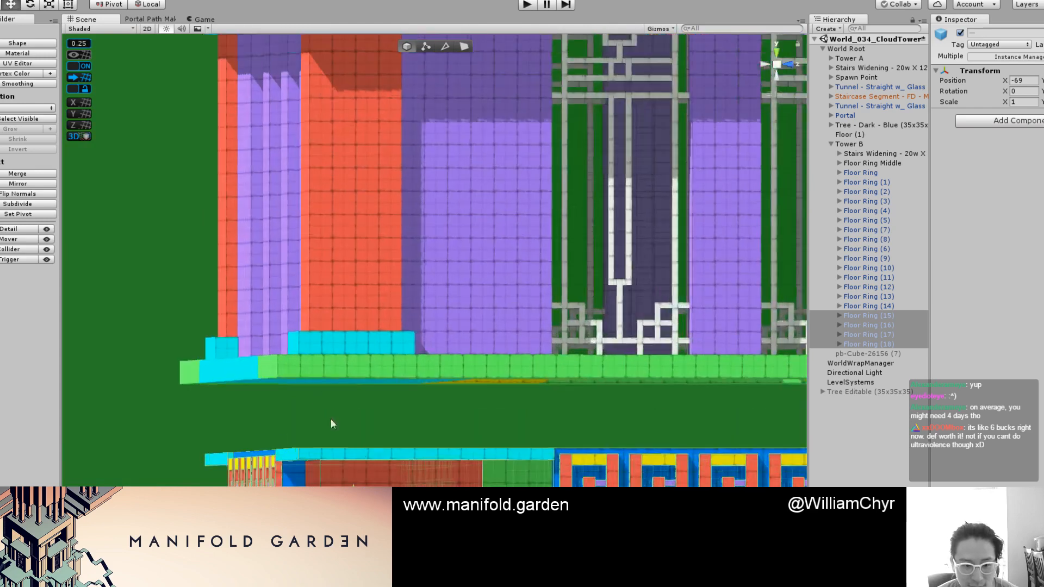
left_click_drag(356, 466, 357, 420)
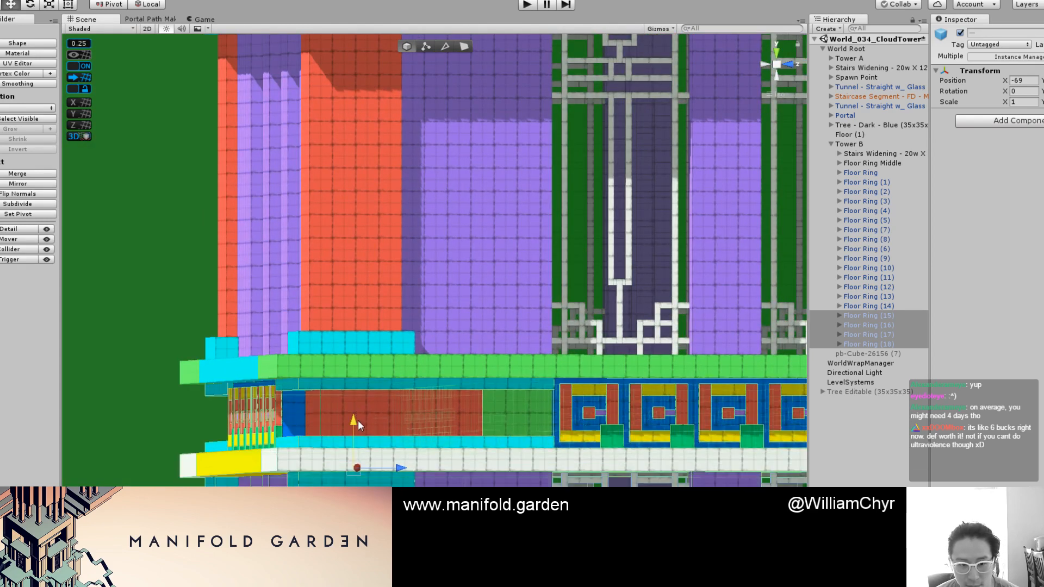
Step: Go through the new rings one at a time, from Floor Ring (15) to Floor Ring (18)
left_click(868, 316)
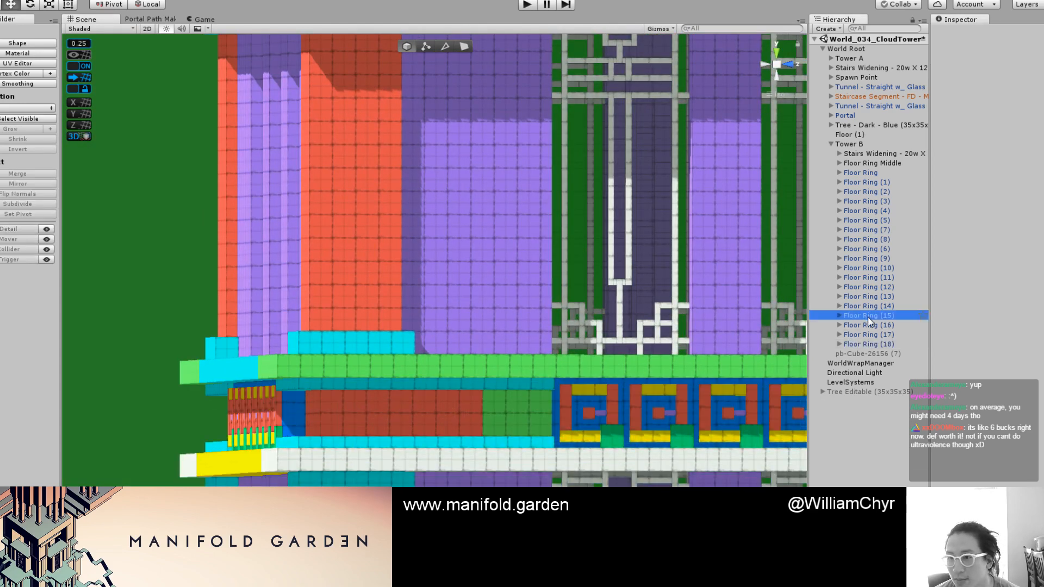
key("Down")
key("Down")
key("Down")
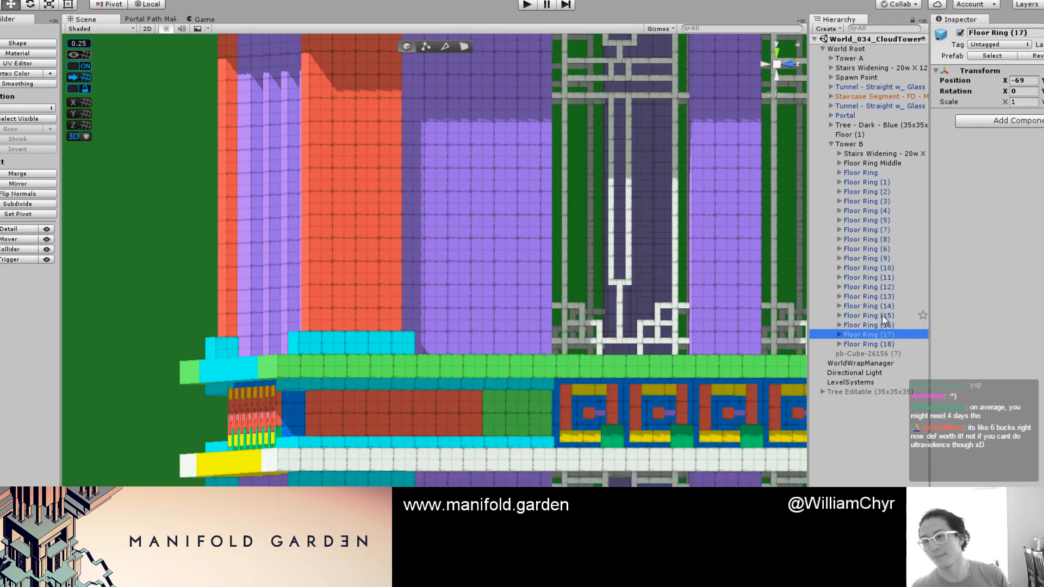
Step: Check Tower B's lowest floor against the lower world boundary, then clear the selection and examine both towers within the world bounds
scroll(703, 347, "down", 2)
scroll(703, 347, "down", 12)
middle_click_drag(547, 393, 500, 248)
scroll(398, 405, "up", 4)
scroll(398, 410, "up", 3)
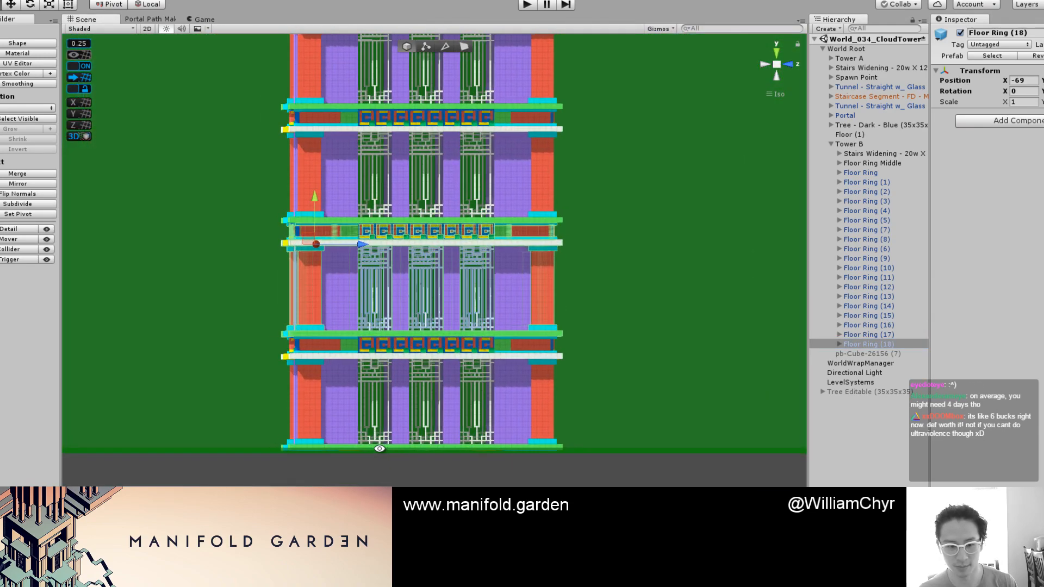
left_click_drag(372, 452, 373, 448, "alt")
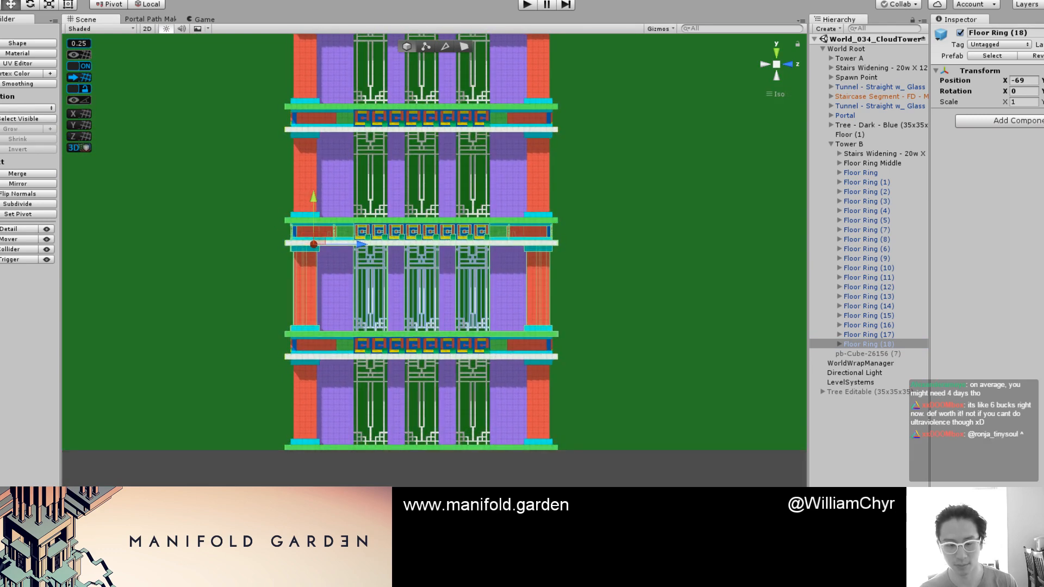
left_click(374, 458)
scroll(372, 318, "down", 15)
scroll(302, 182, "down", 4)
middle_click_drag(306, 245, 396, 401)
scroll(406, 311, "up", 20)
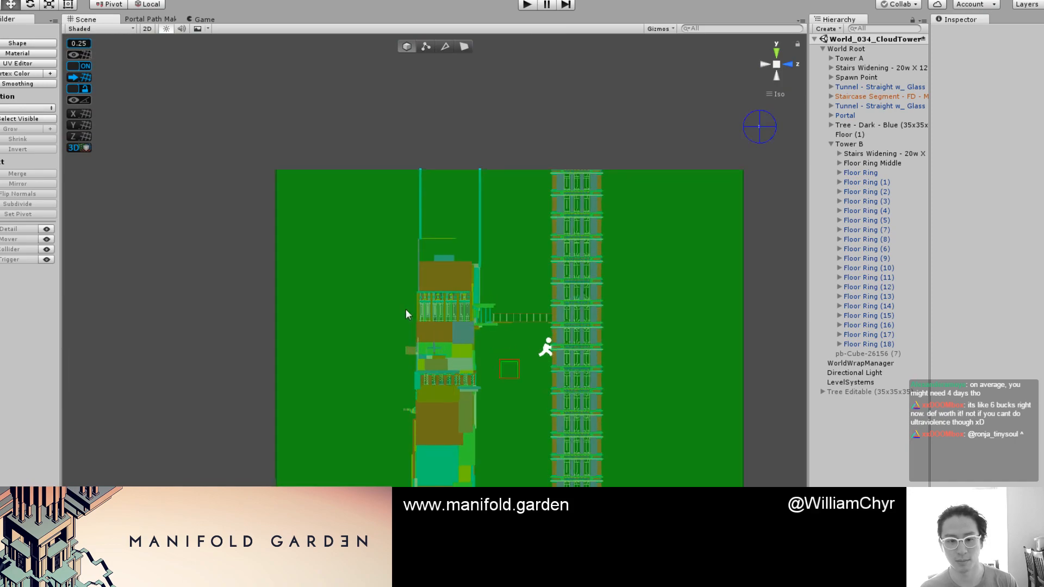
Step: Examine the two towers inside the green wrap volume, close up at the facade and from the side
middle_click_drag(643, 344, 321, 279)
scroll(400, 310, "up", 6)
left_click_drag(402, 312, 346, 347, "alt")
scroll(450, 333, "up", 8)
left_click_drag(412, 331, 304, 348, "alt")
scroll(490, 370, "up", 5)
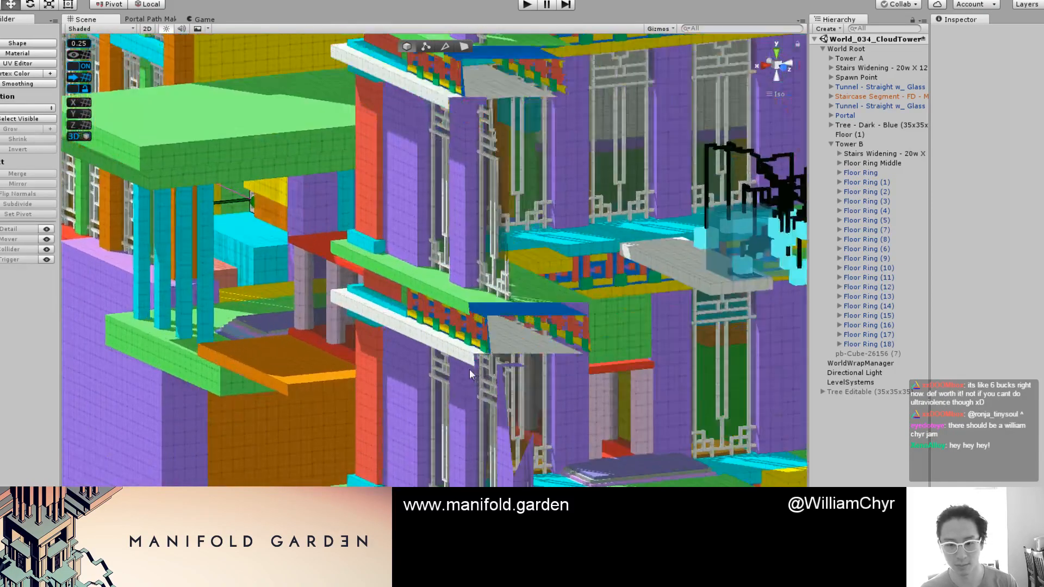
scroll(490, 371, "down", 6)
scroll(371, 408, "down", 15)
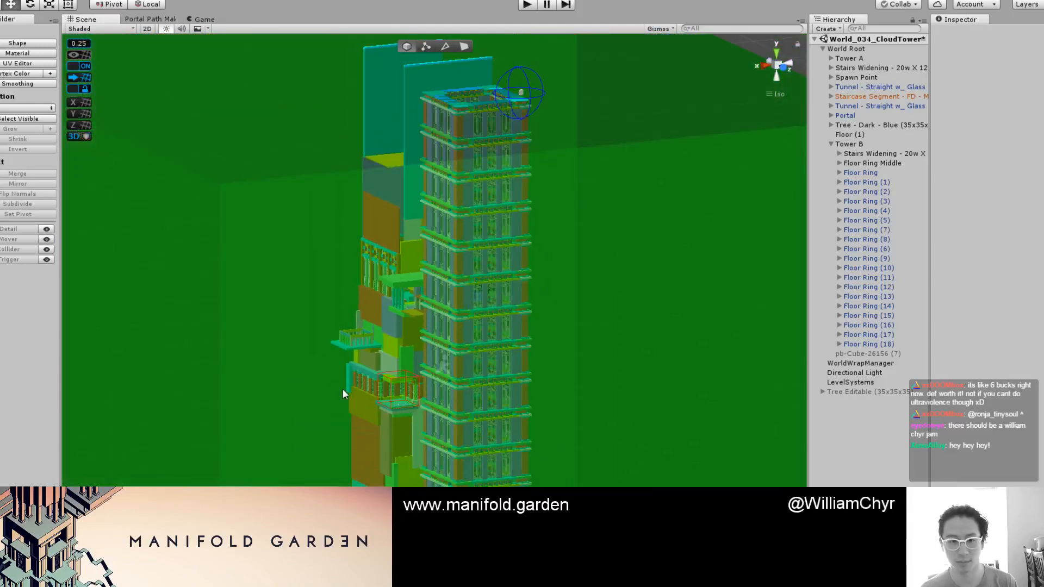
left_click_drag(331, 390, 499, 331, "alt")
left_click_drag(428, 433, 442, 431, "alt")
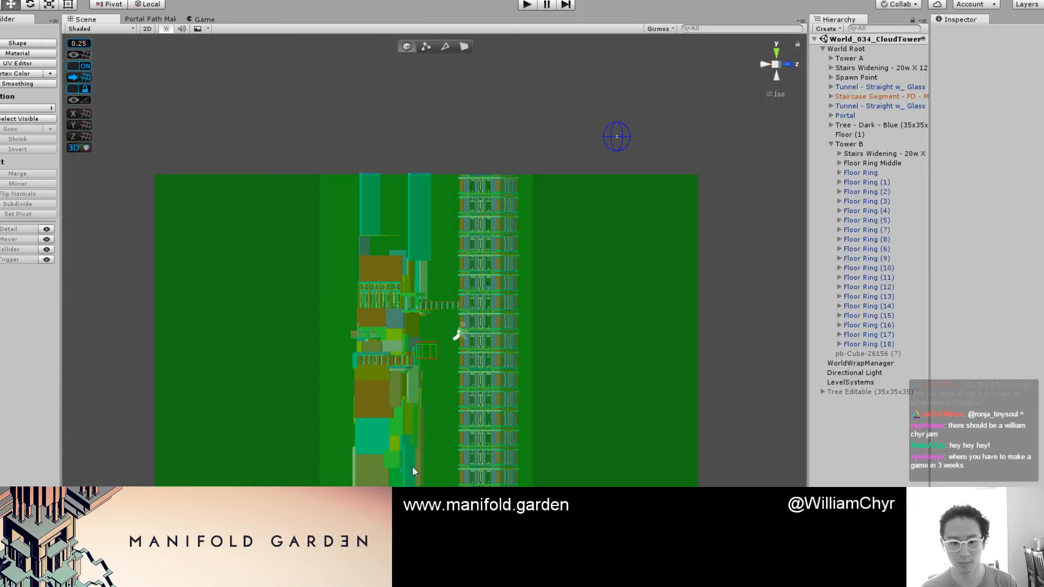
Step: Examine the lower end of the block-built tower against the base of the green wrap volume
middle_click_drag(406, 461, 534, 324)
scroll(520, 400, "up", 9)
middle_click_drag(521, 401, 429, 270)
scroll(449, 314, "up", 8)
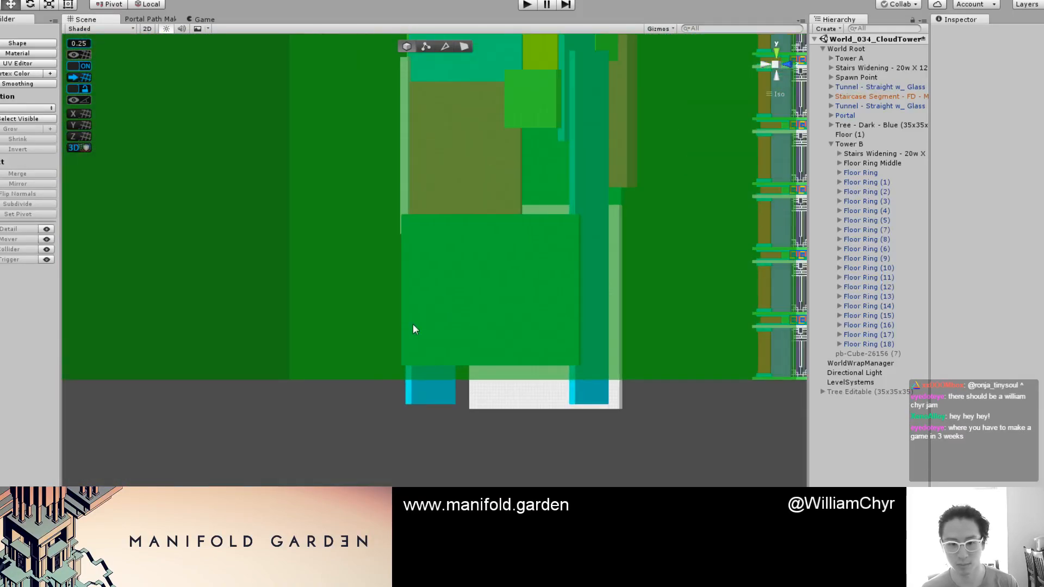
scroll(471, 344, "down", 5)
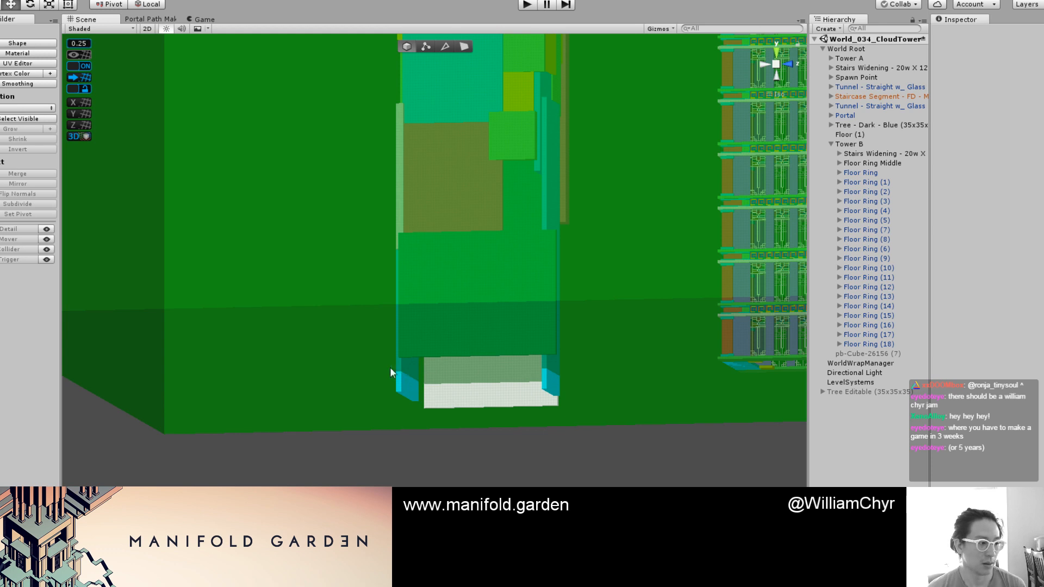
scroll(373, 367, "up", 6)
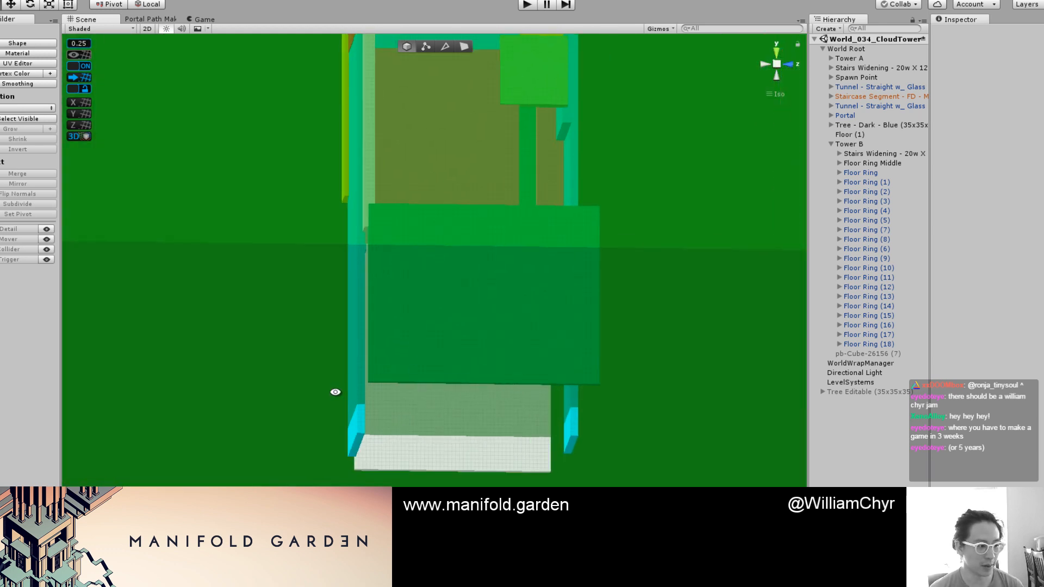
middle_click_drag(334, 391, 526, 222)
scroll(473, 279, "down", 2)
scroll(477, 280, "up", 1)
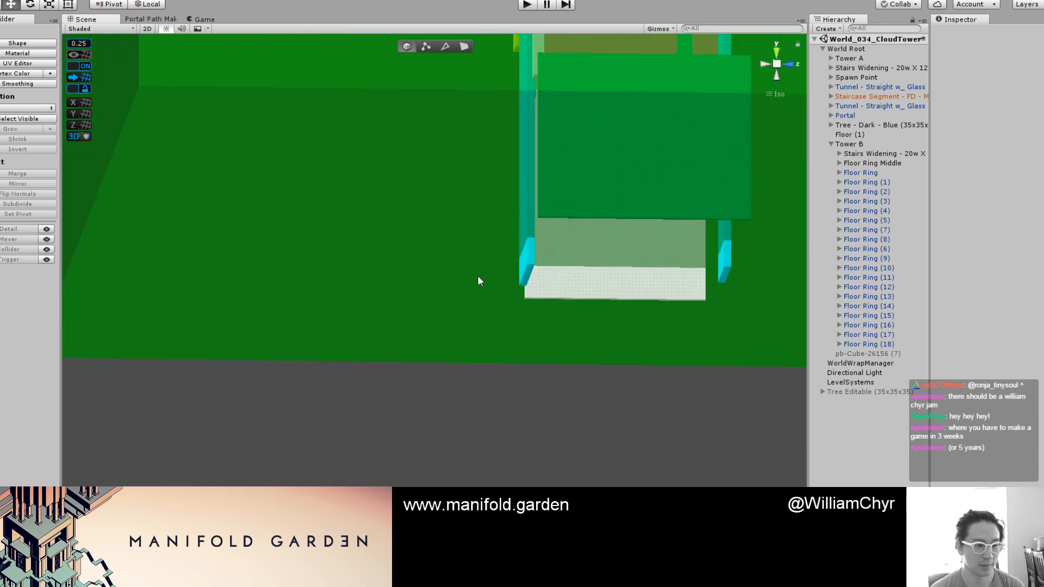
Step: Raise the bottom face of the narrow teal wall block at the tower's lower end in face editing
left_click(530, 278)
key("g")
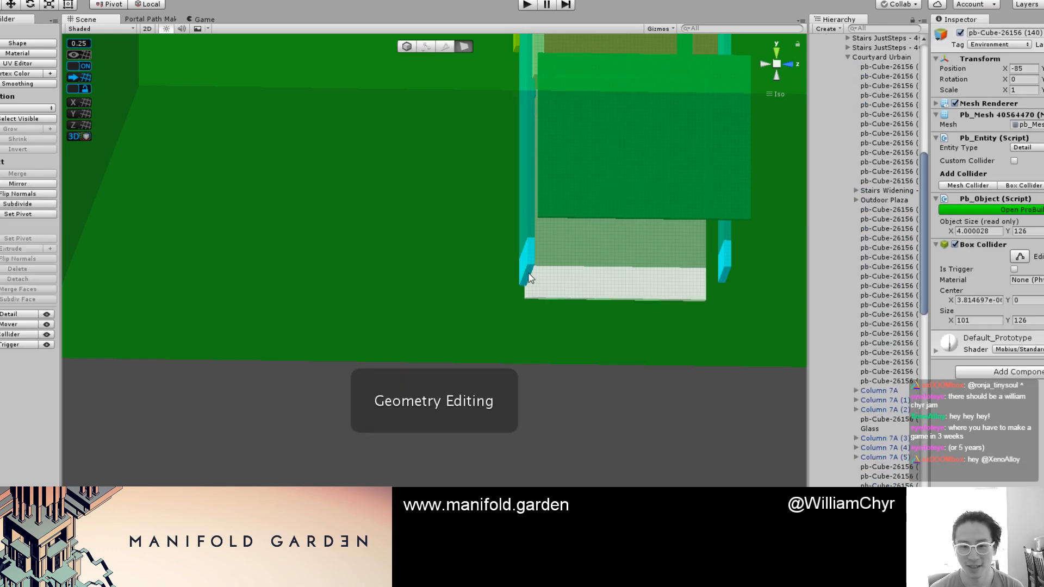
scroll(549, 253, "up", 2)
left_click(606, 244)
left_click(604, 204)
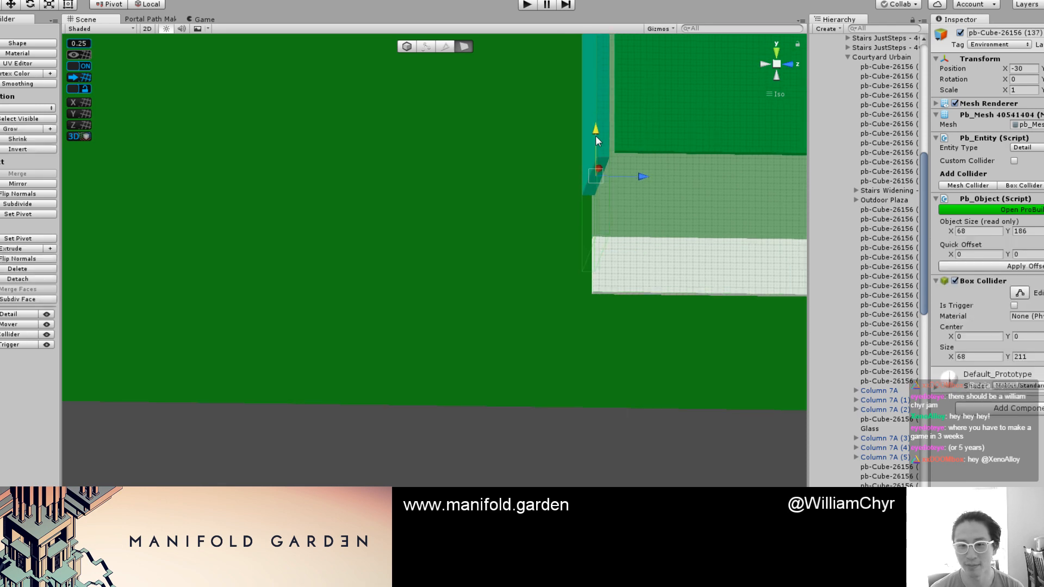
Step: Select the bottom faces of the white and cyan wall blocks together, raise them to an object height of 197, and leave face editing
middle_click_drag(657, 274, 482, 269)
left_click_drag(485, 259, 598, 240, "alt")
left_click(424, 292)
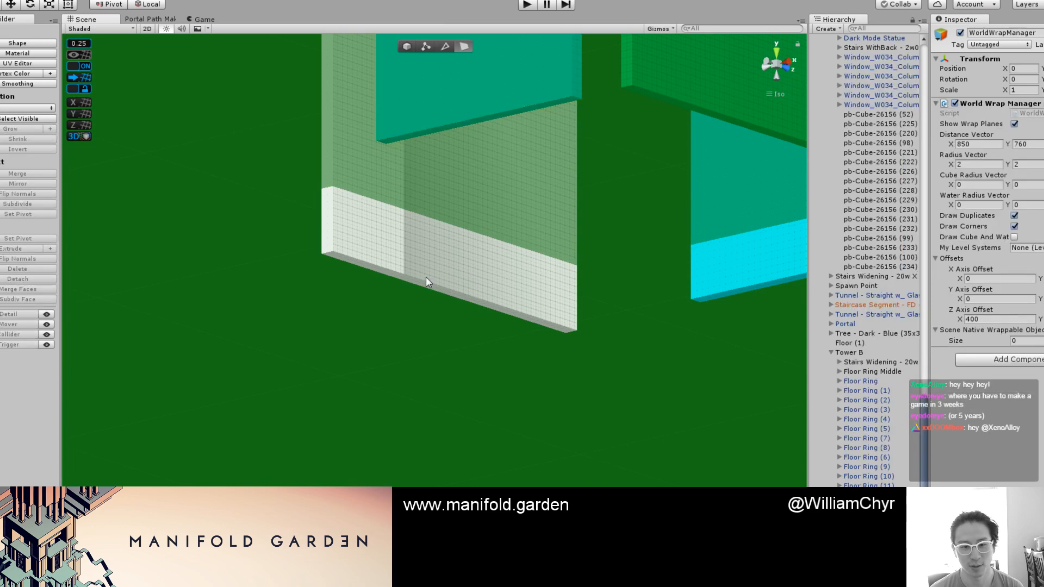
left_click_drag(675, 215, 695, 274, "alt")
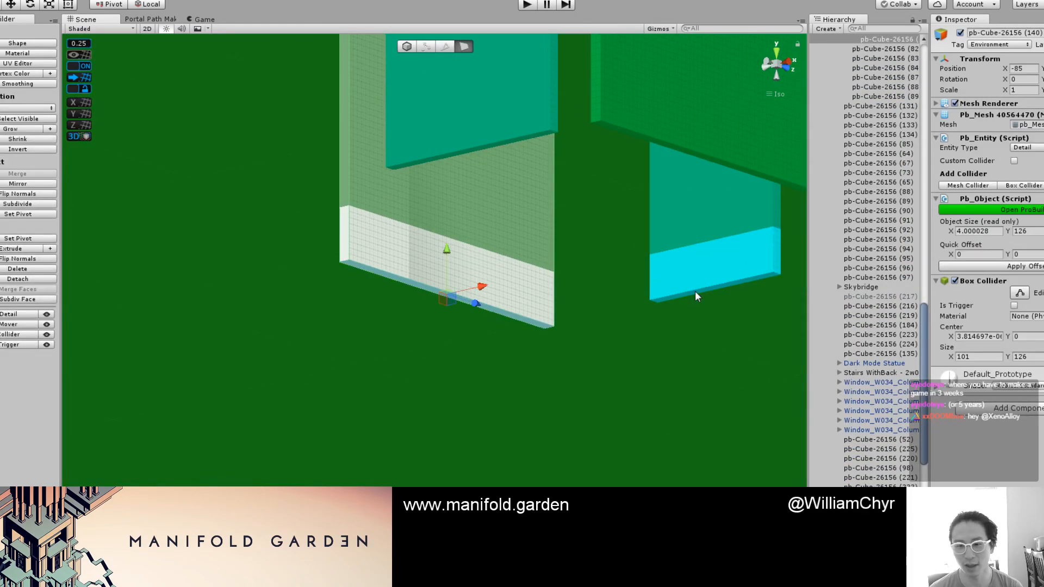
left_click(695, 292, "shift")
scroll(707, 222, "down", 3)
left_click_drag(707, 223, 649, 153, "alt")
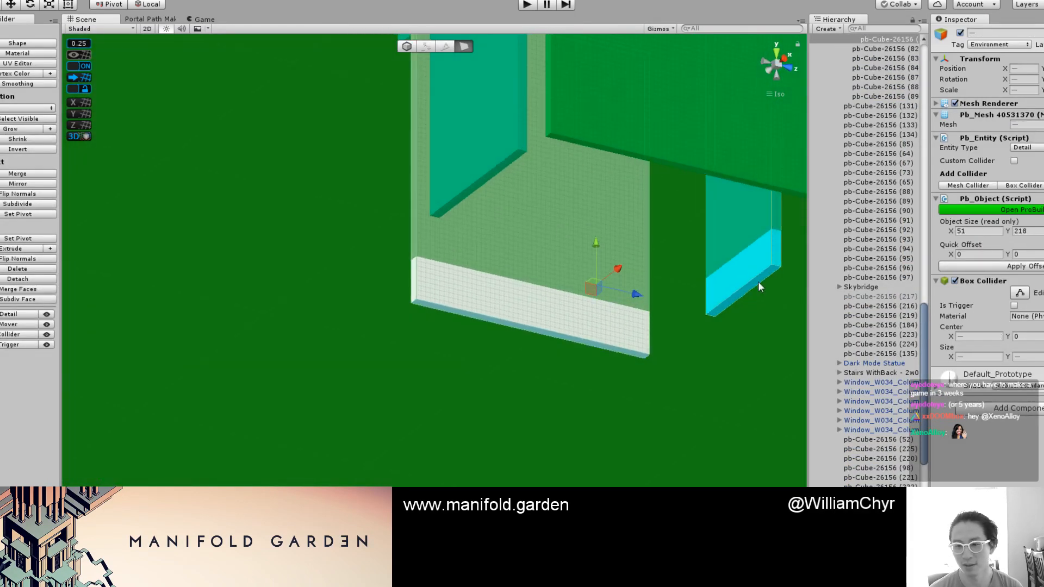
left_click(518, 327, "shift")
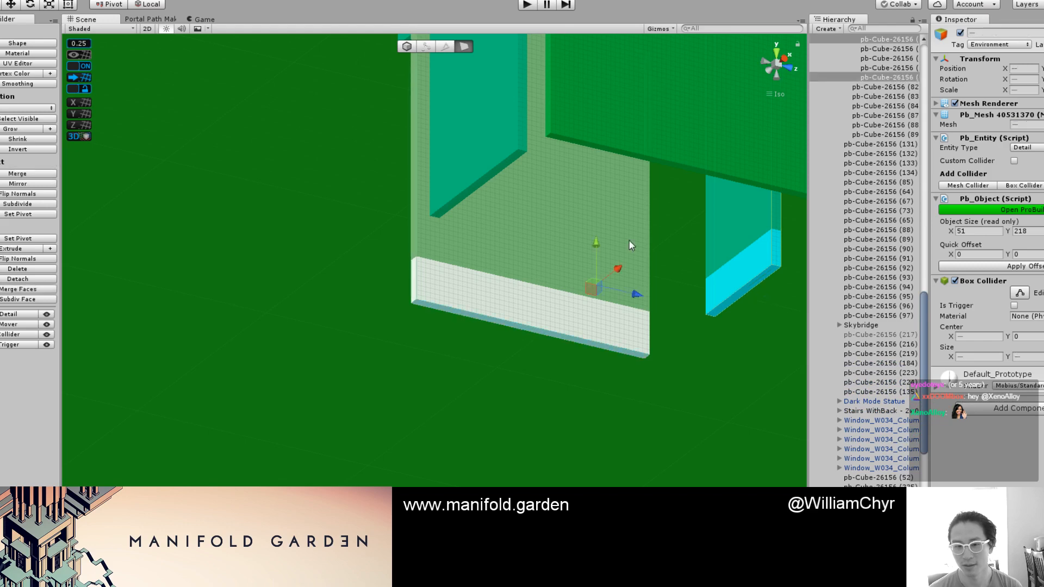
left_click_drag(601, 236, 600, 204)
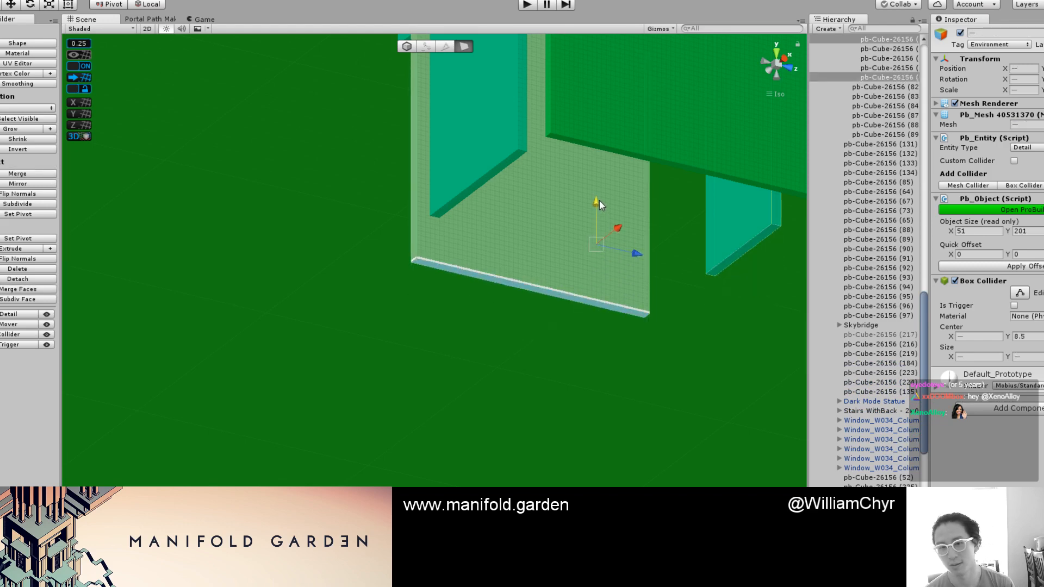
key("Escape")
key("ctrl+j")
scroll(595, 177, "down", 3)
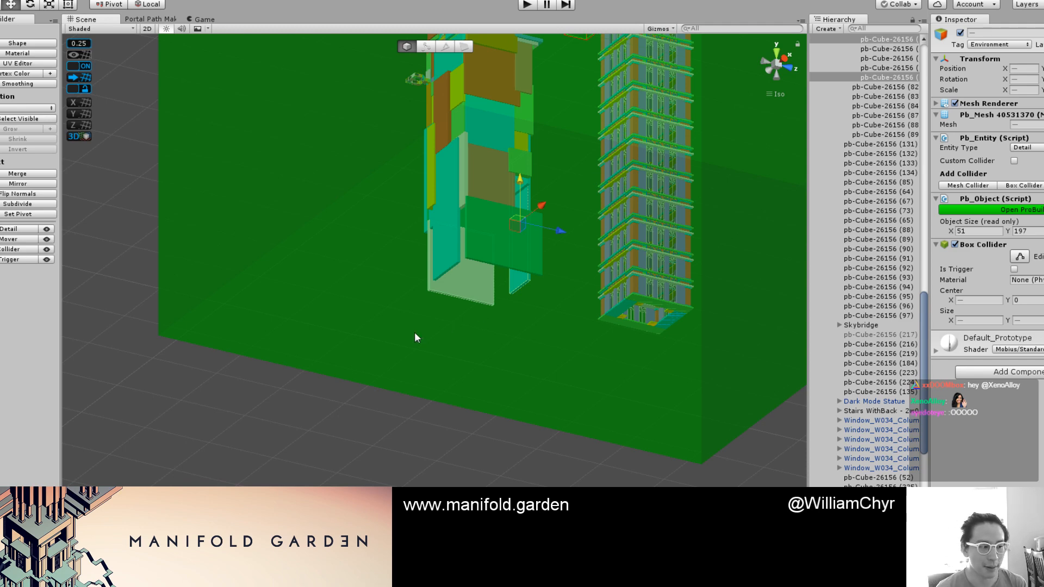
Step: Deselect the wall blocks and collapse the World Wrap Manager component of the WorldWrapManager object to hide the green volume
scroll(429, 318, "down", 5)
left_click(405, 424)
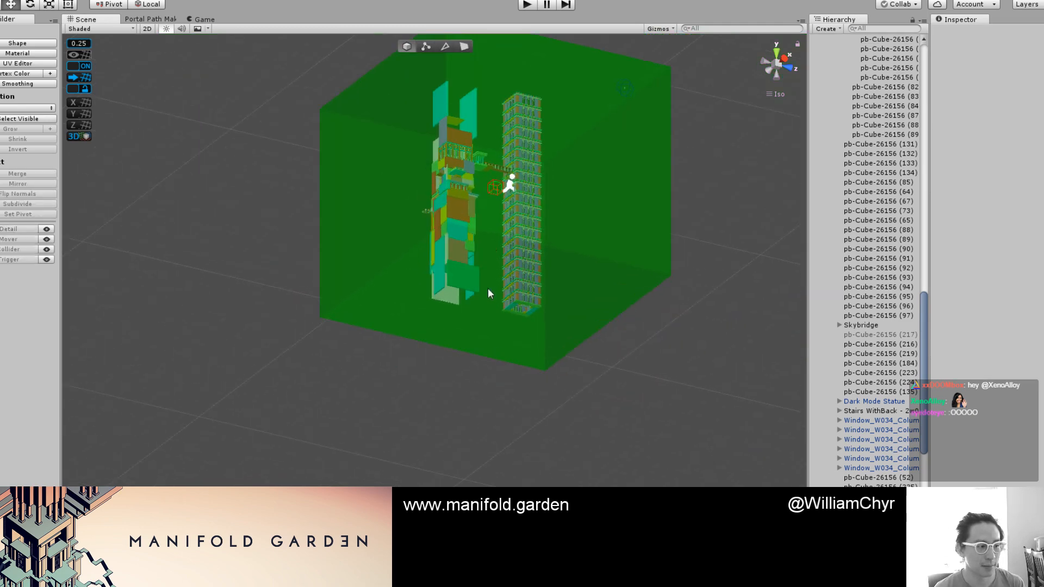
scroll(488, 288, "up", 5)
middle_click_drag(474, 216, 483, 416)
scroll(468, 372, "up", 5)
left_click_drag(461, 344, 523, 428, "alt")
scroll(478, 280, "down", 5)
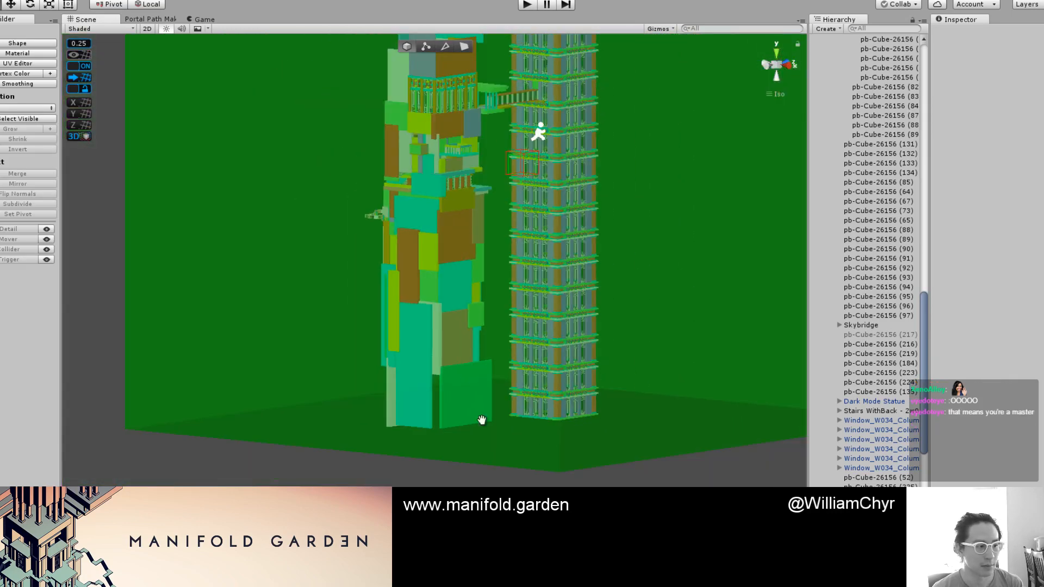
scroll(494, 349, "up", 6)
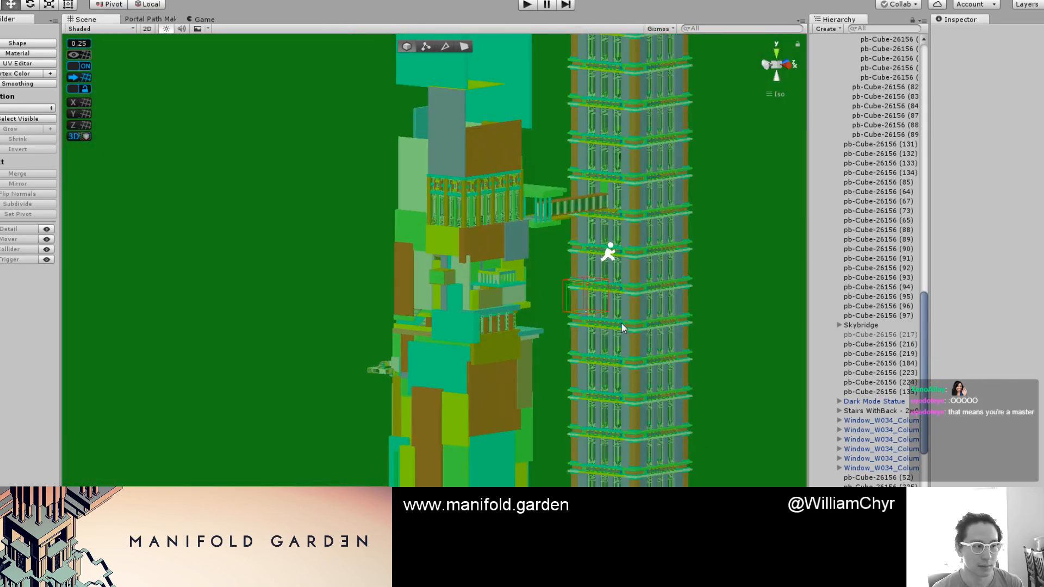
left_click(738, 229)
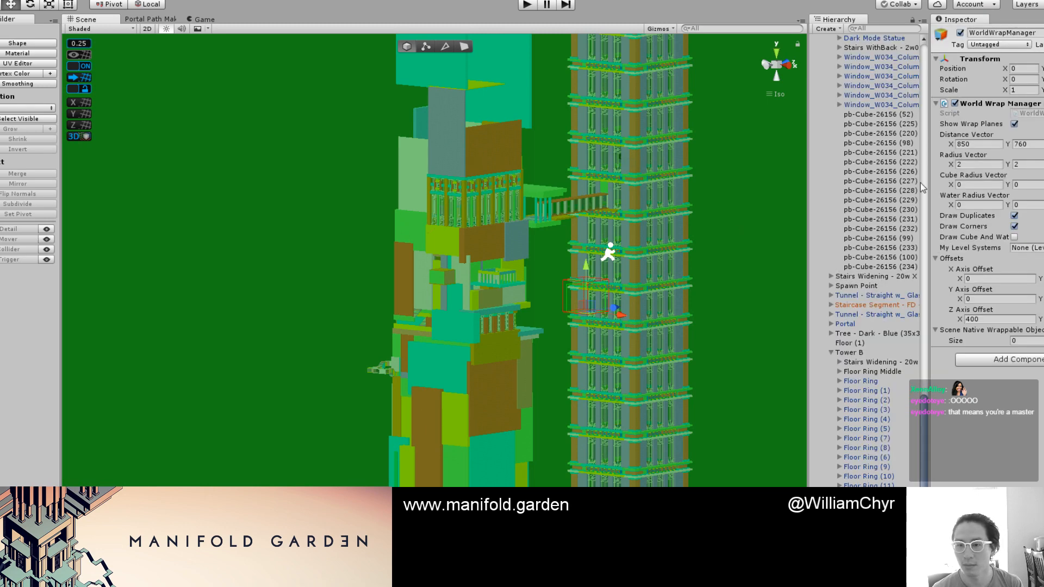
left_click(942, 104)
Step: Set the scene view to perspective projection with both towers in view and start play mode
scroll(638, 149, "down", 2)
scroll(533, 180, "up", 3)
scroll(534, 180, "up", 4)
left_click_drag(533, 180, 384, 305, "alt")
scroll(384, 305, "down", 3)
scroll(557, 217, "up", 7)
scroll(526, 295, "up", 2)
left_click_drag(526, 295, 559, 261, "alt")
scroll(559, 262, "down", 6)
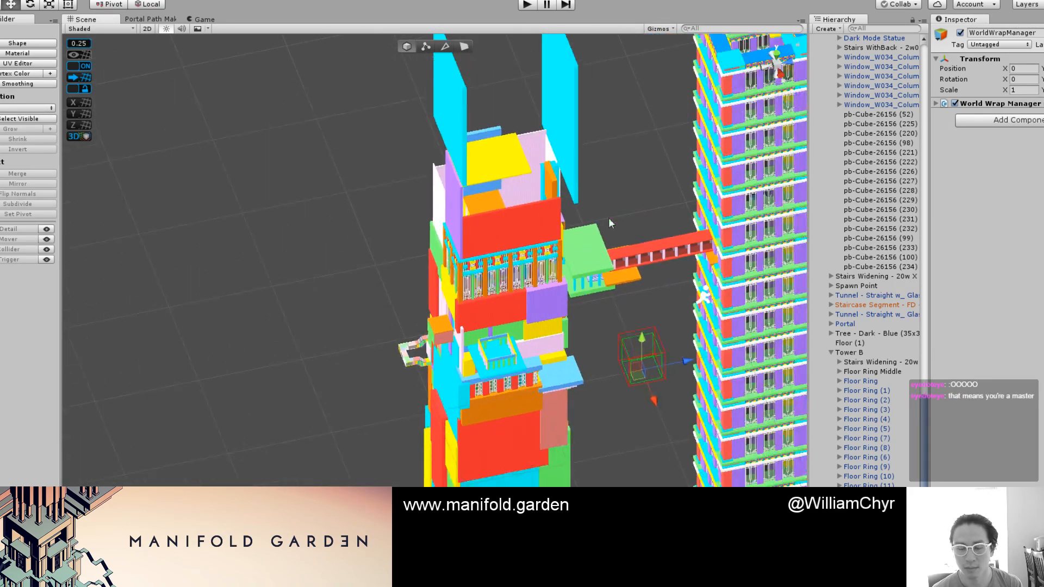
left_click(777, 65)
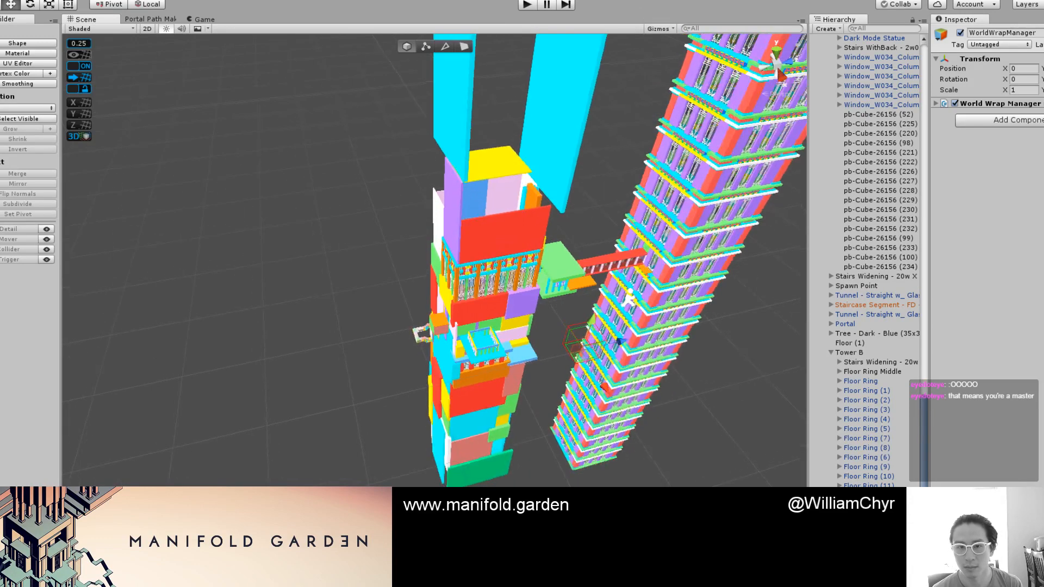
left_click(529, 6)
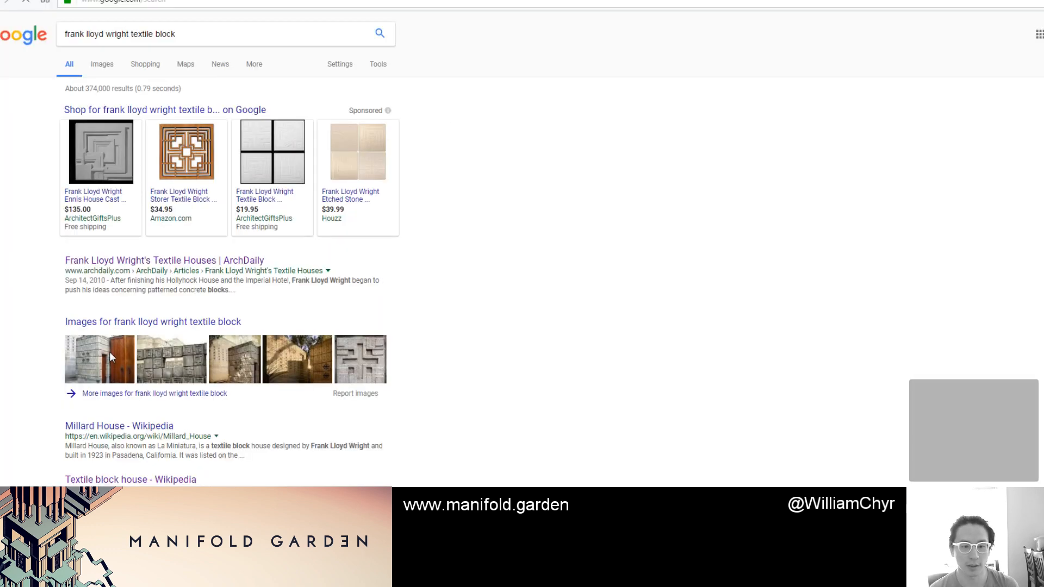
Step: In the browser, view the ArchDaily and Ennis House pictures among the image results for Frank Lloyd Wright textile blocks
left_click(110, 356)
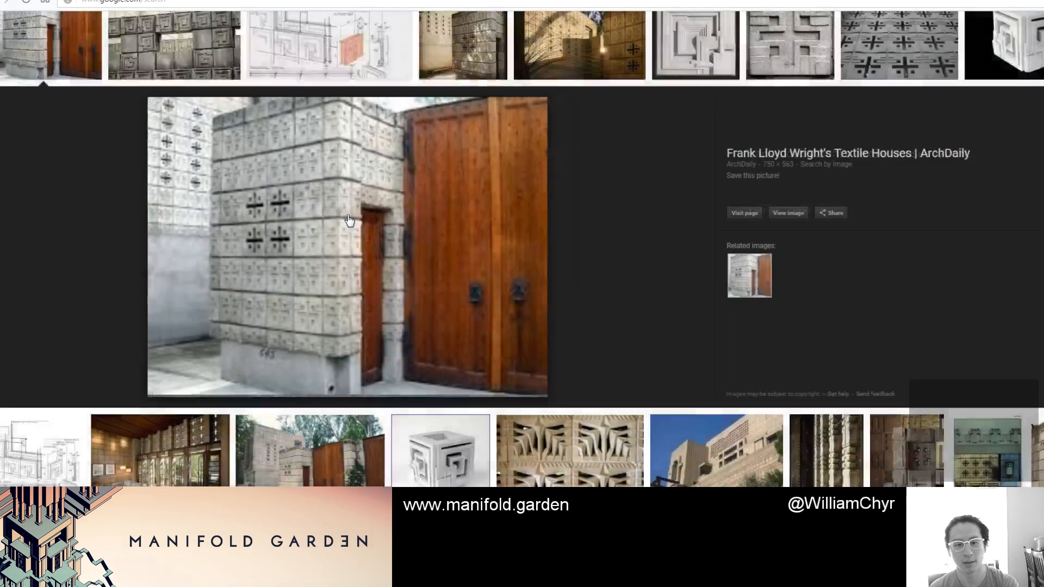
left_click(179, 43)
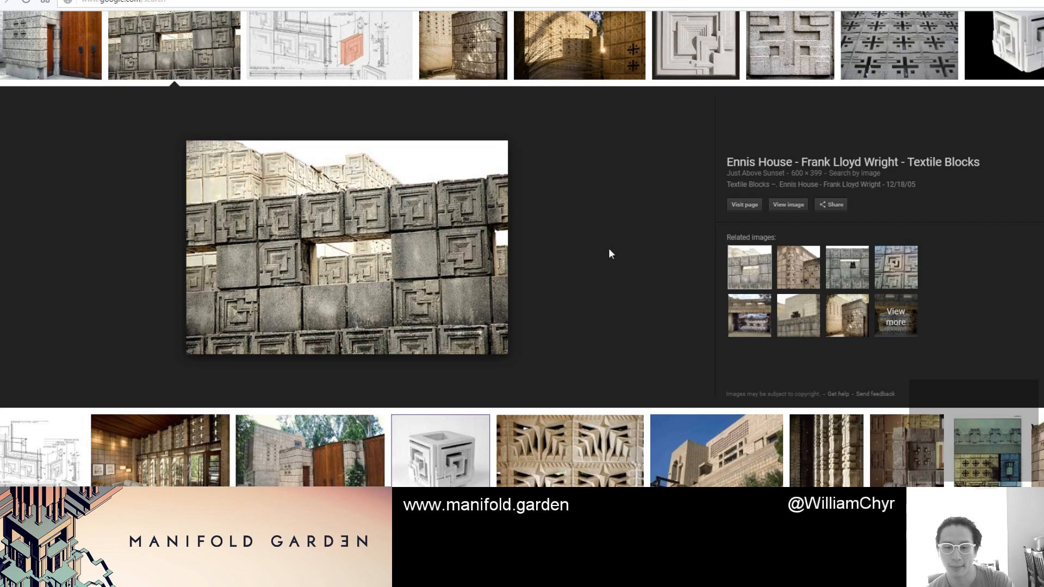
scroll(608, 249, "down", 2)
scroll(315, 454, "down", 1)
scroll(314, 454, "up", 4)
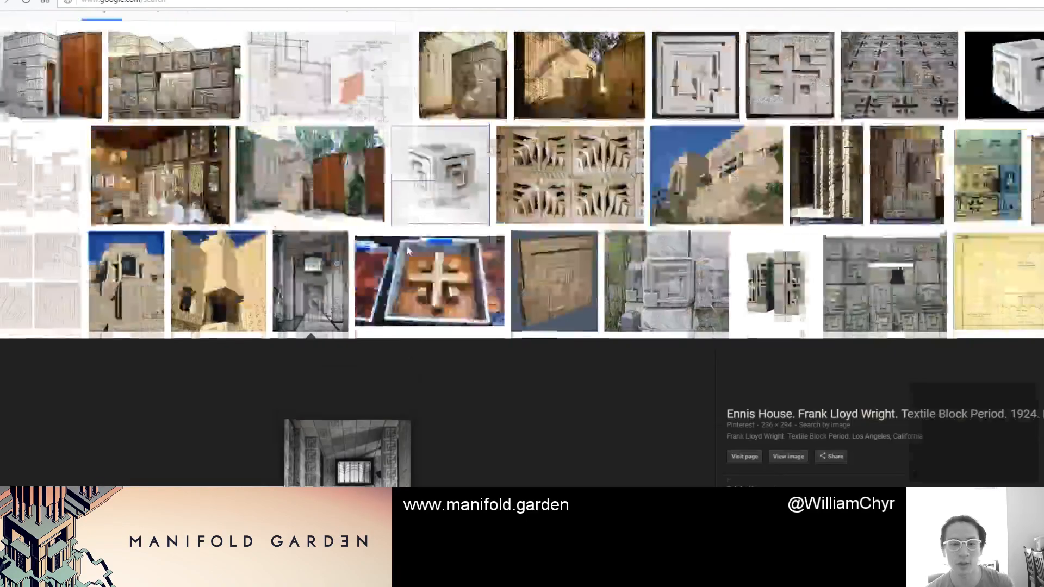
Step: Search Google Images for "blade runner ennis house"
left_click_drag(215, 34, 60, 33)
key("alt+Tab")
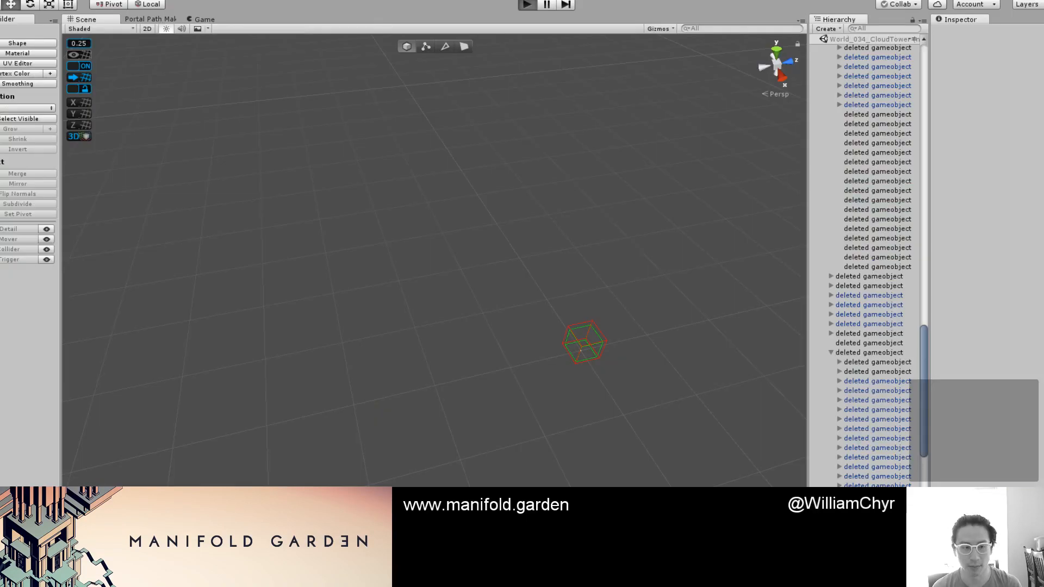
key("alt+Tab")
type("blade runner ennis house")
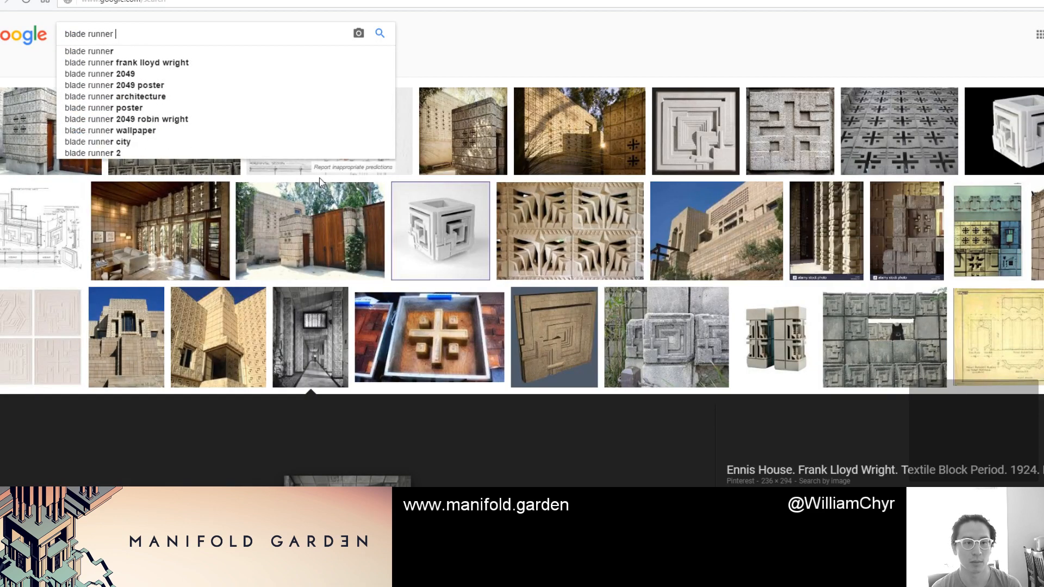
key("Return")
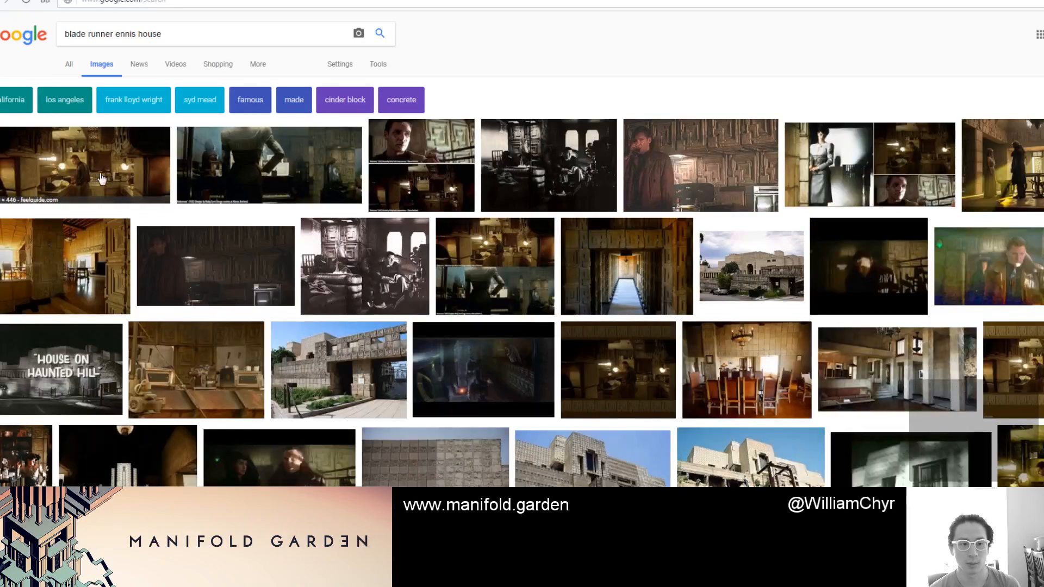
Step: View the first two Blade Runner stills in the image results and check on the running game in Unity
left_click(131, 187)
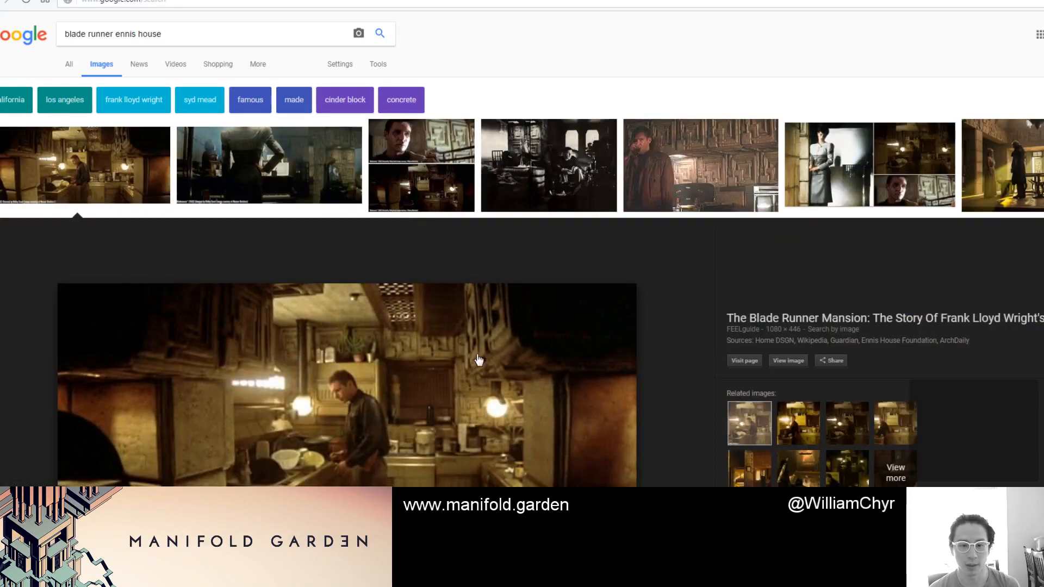
left_click(284, 166)
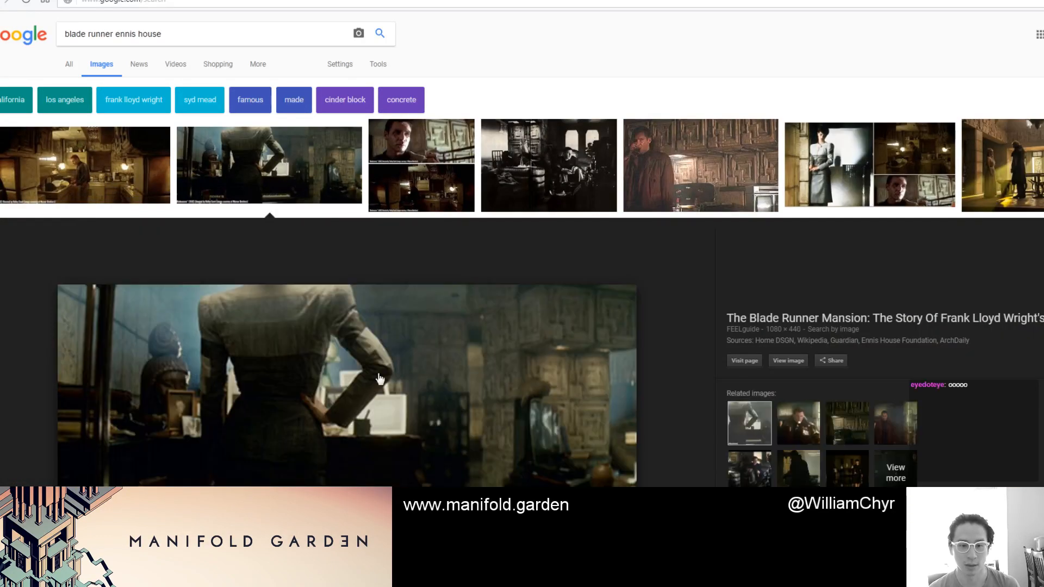
key("alt+Tab")
key("ctrl+p")
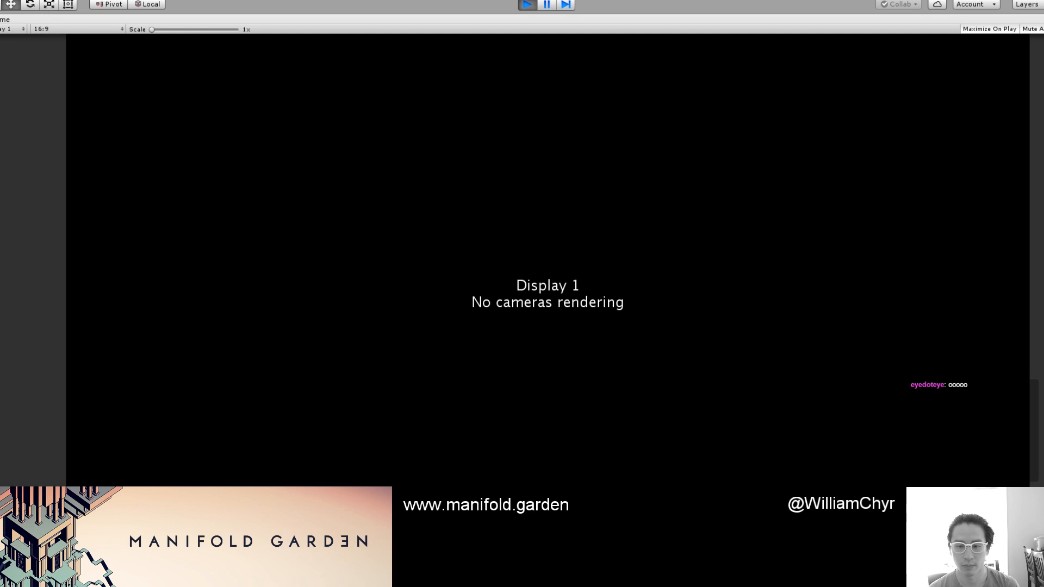
key("alt+Tab")
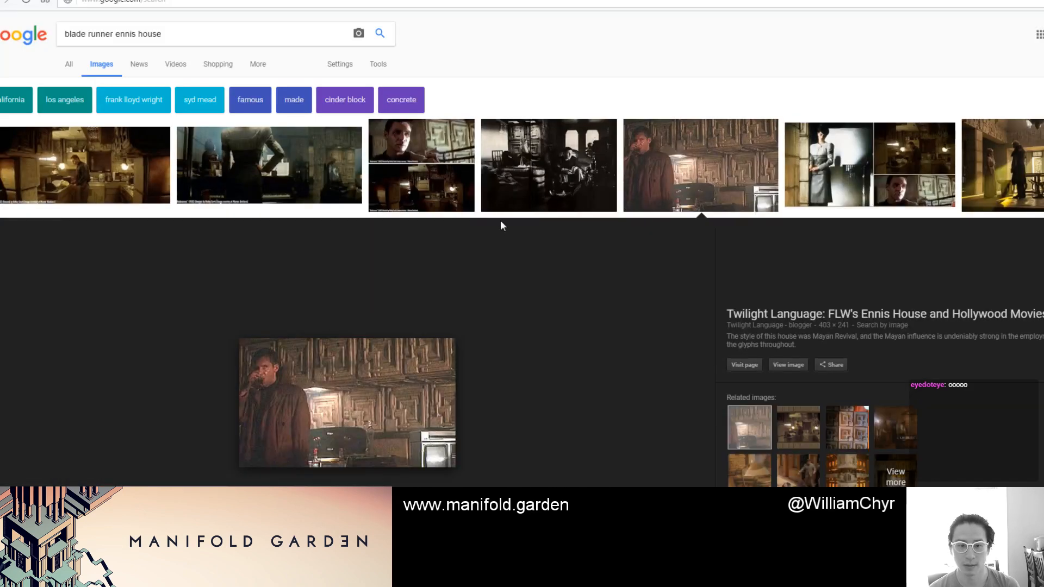
Step: View the two-part Blade Runner still and the Game of Thrones Ennis House picture, and return to the running game in Unity
left_click(421, 179)
scroll(531, 333, "down", 2)
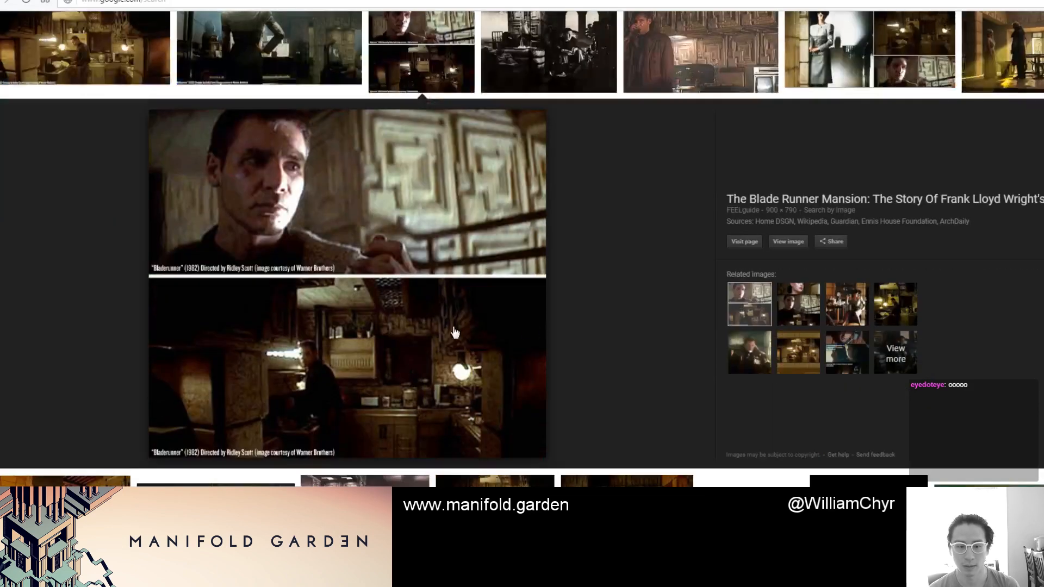
scroll(850, 147, "up", 1)
left_click(1030, 99)
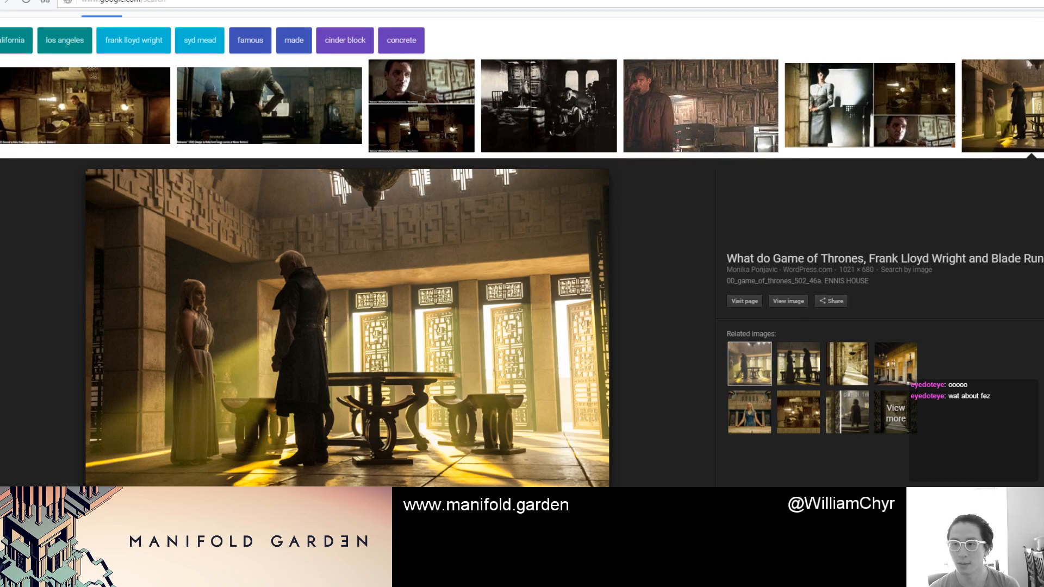
left_click(1043, 0)
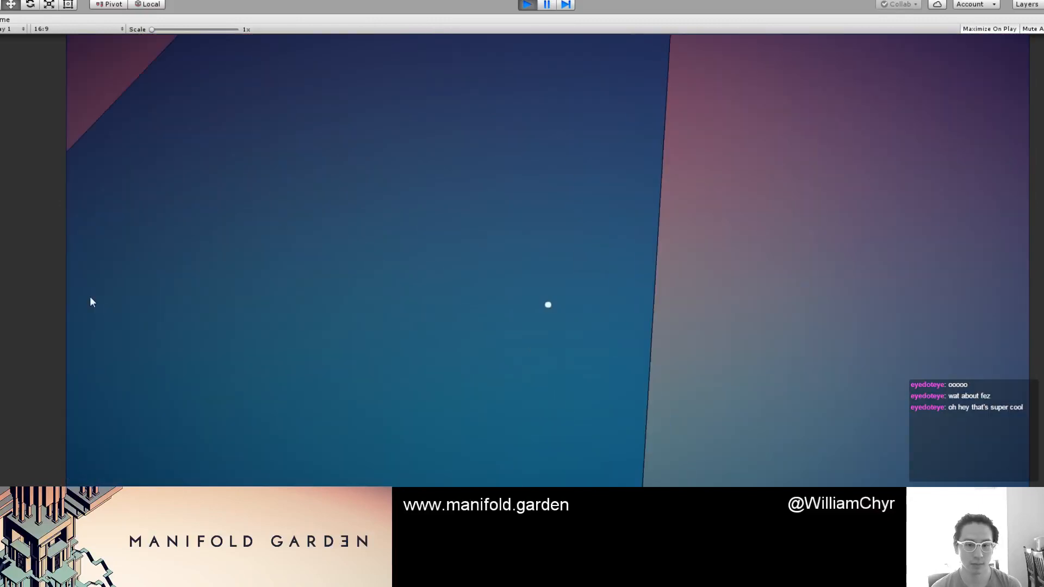
Step: Pause the running game to check the wrapped towers in the scene, and resume play
left_click(91, 302)
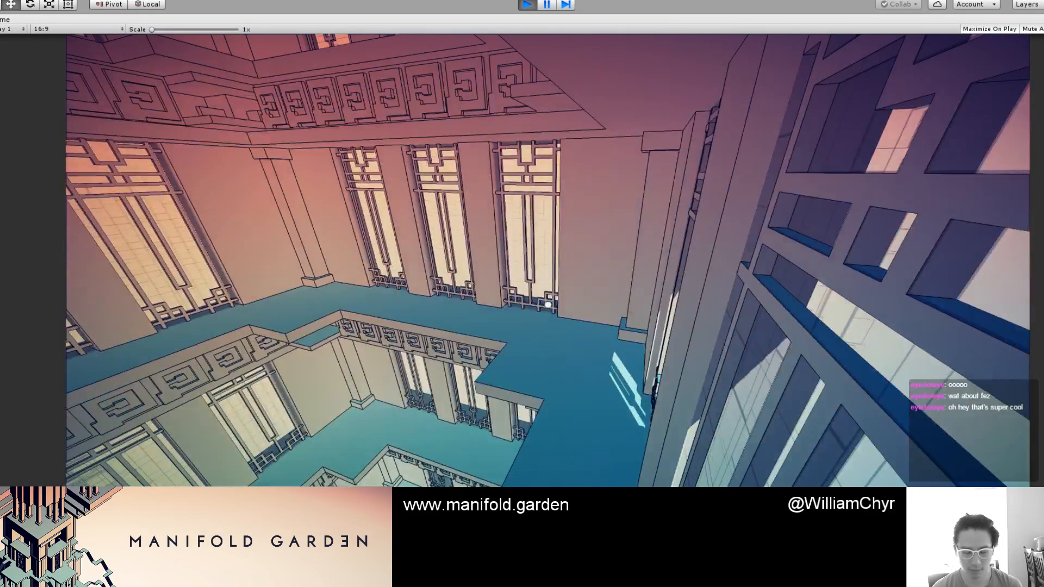
key("ctrl+shift+p")
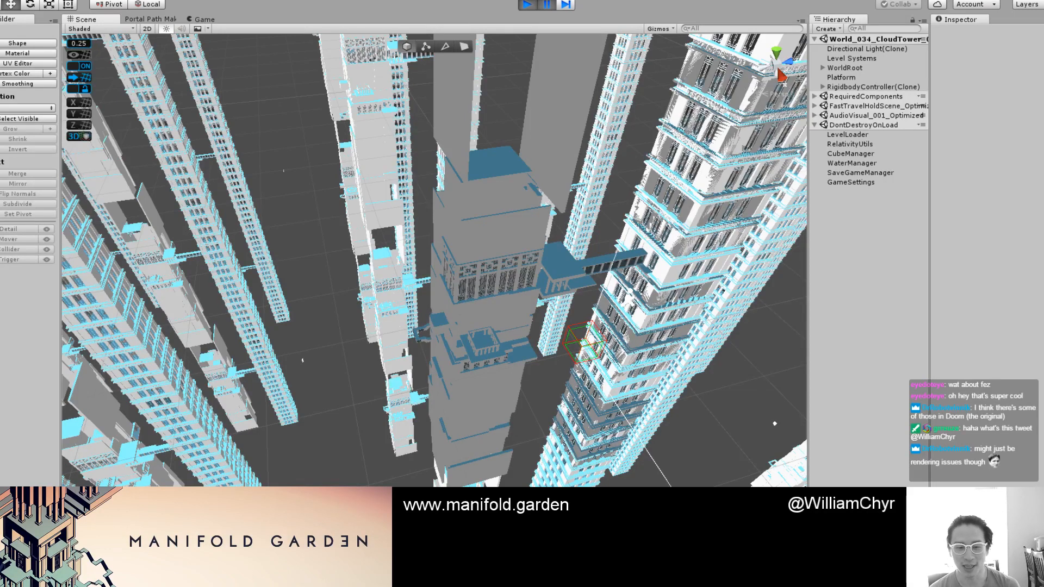
left_click(551, 5)
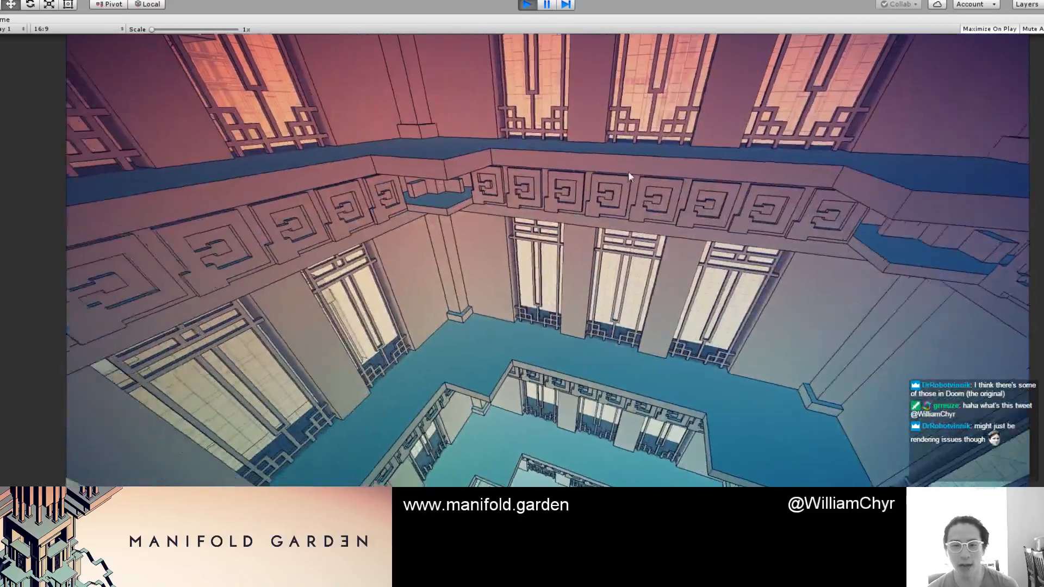
Step: Switch to the browser, search Google for "relativitymedia" in a new tab, and open the Relativity Media corporate site
key("alt+Tab")
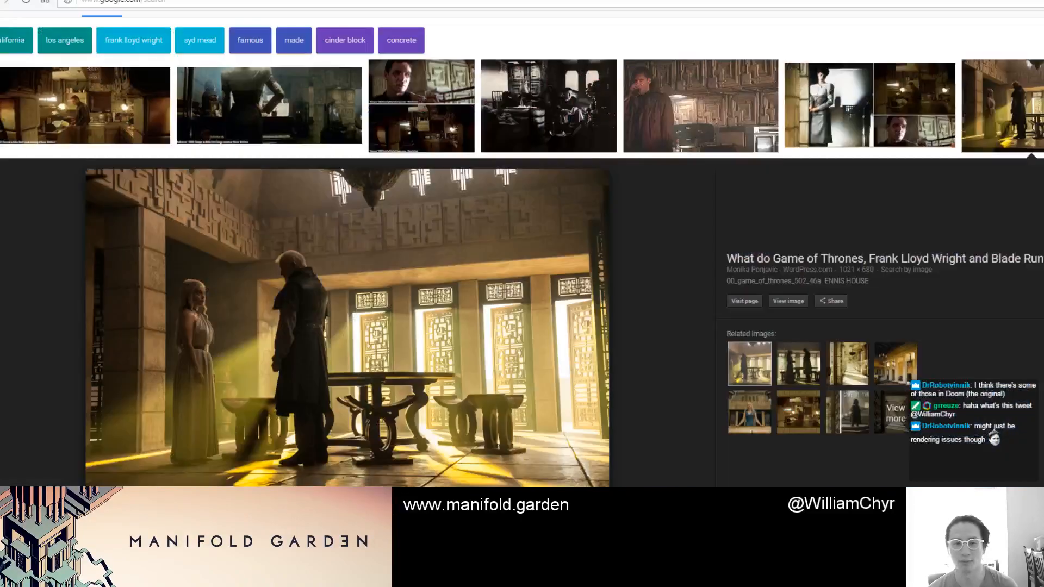
key("ctrl+t")
type("relat")
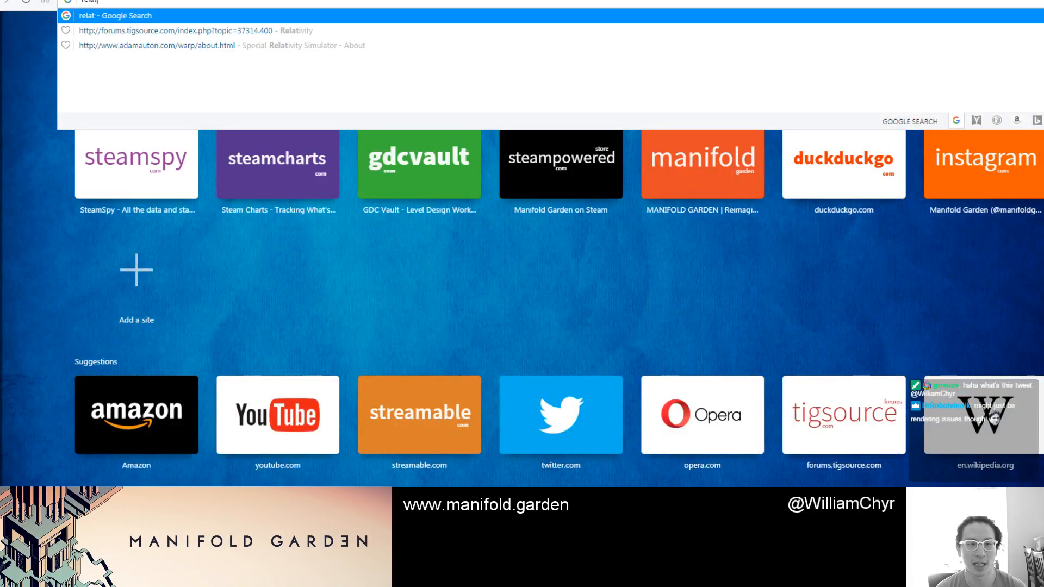
type("ivitymedia")
key("Return")
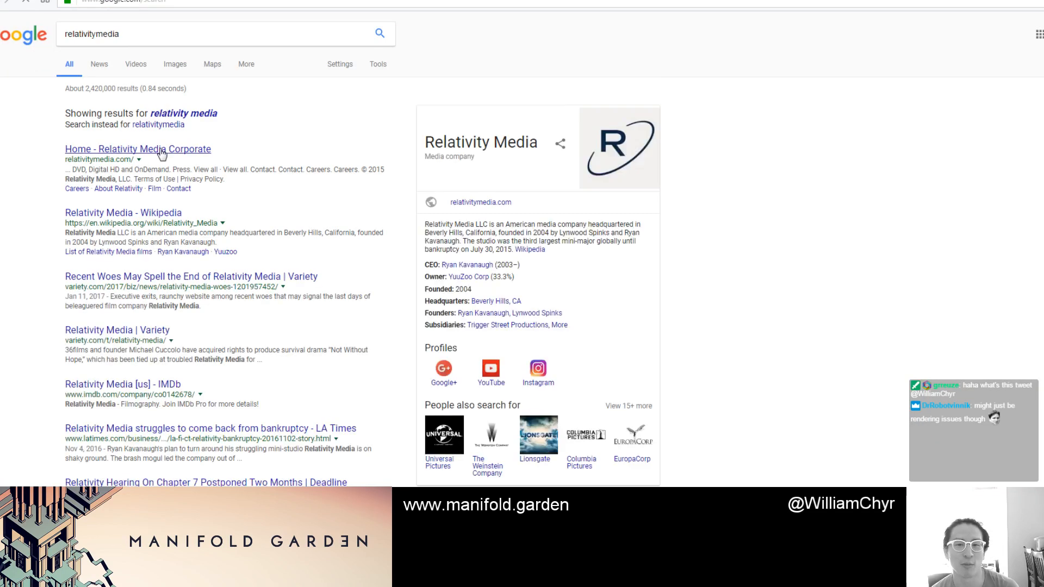
left_click(162, 150)
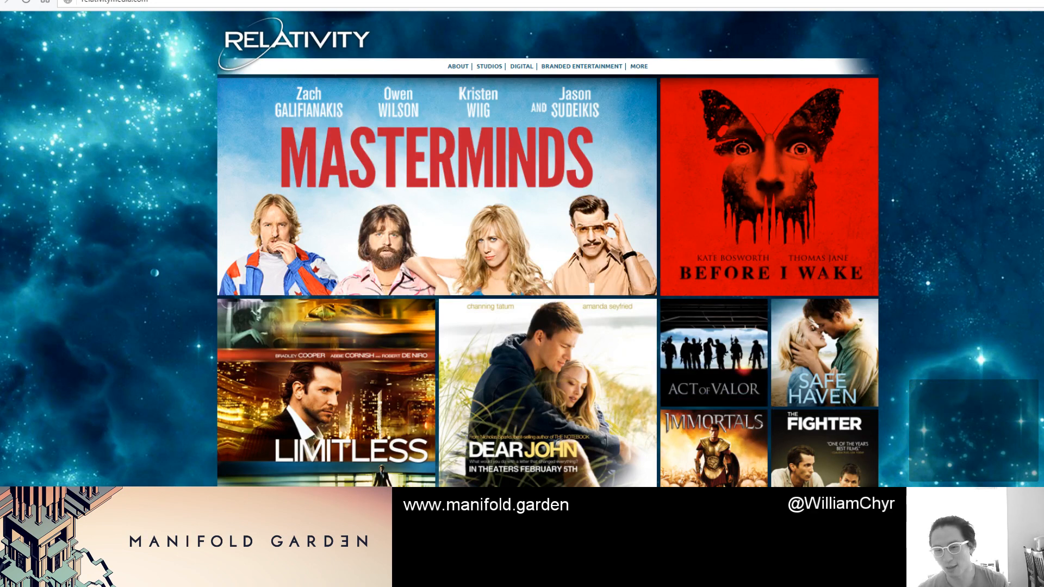
Step: Return to the running game in Unity, walk through the skybridge between the towers, and stop the playtest
key("alt+Tab")
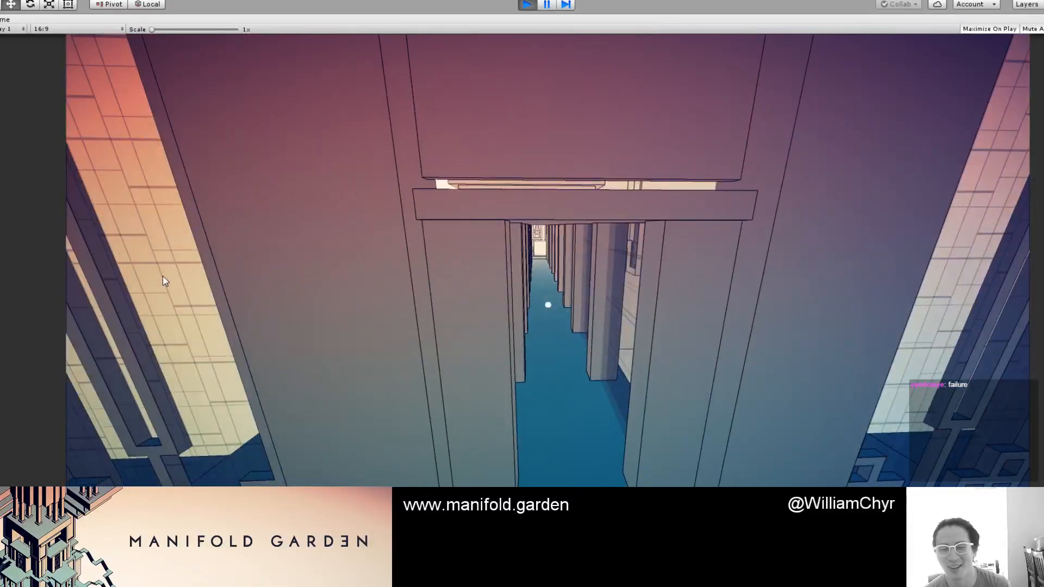
key("w")
key("w")
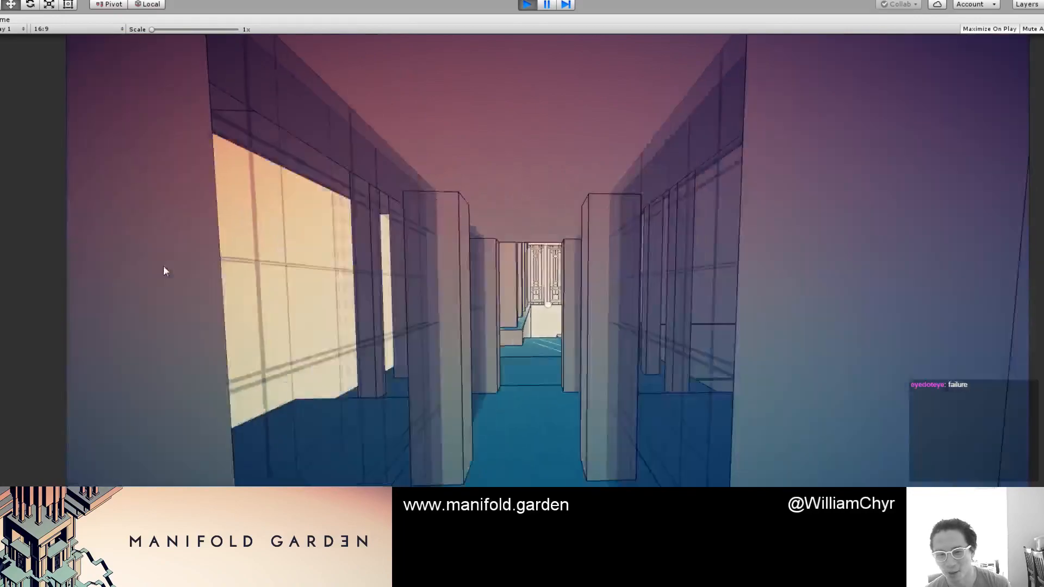
key("w")
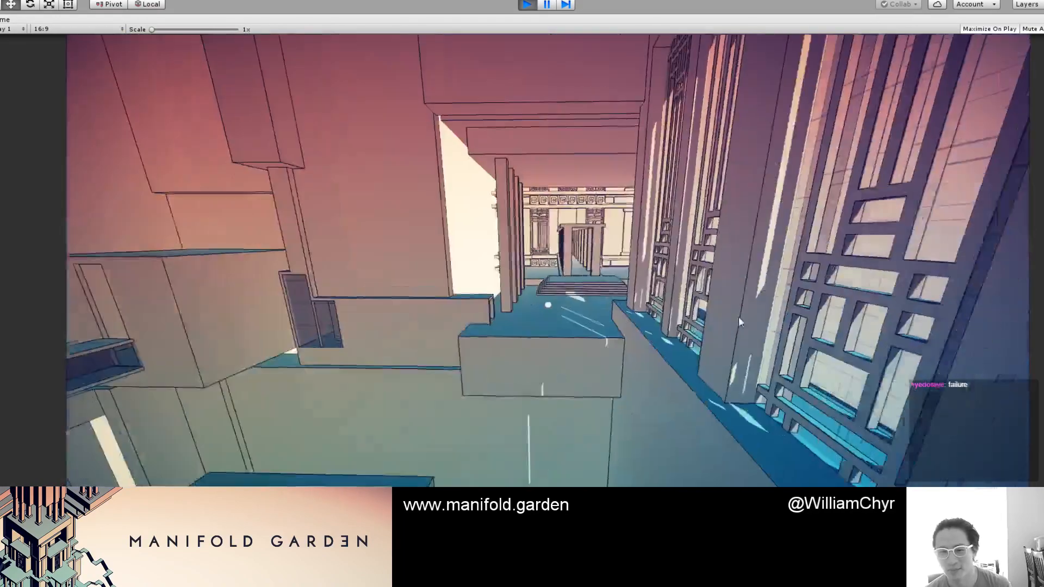
key("ctrl+p")
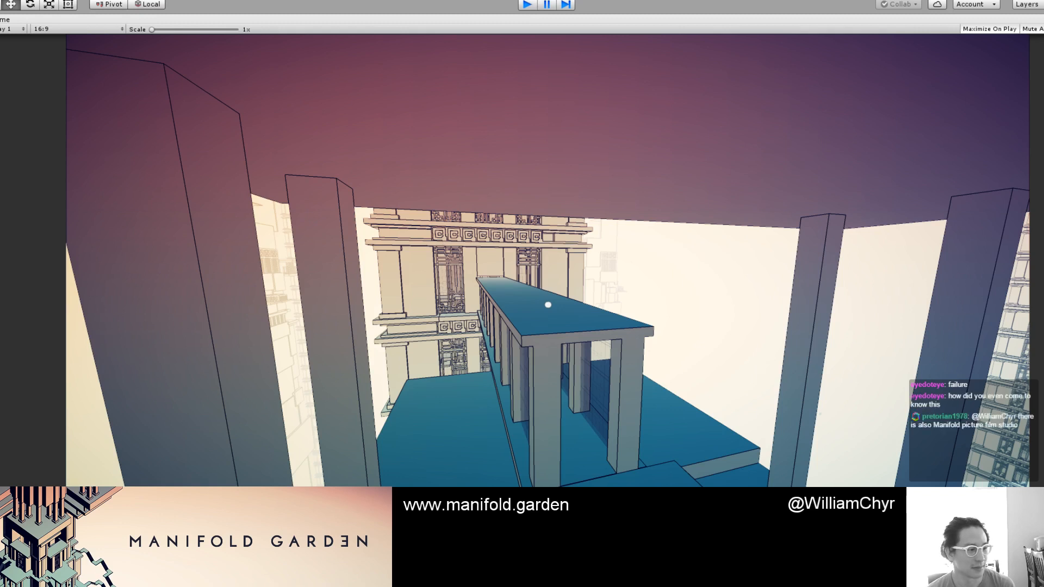
key("ctrl+p")
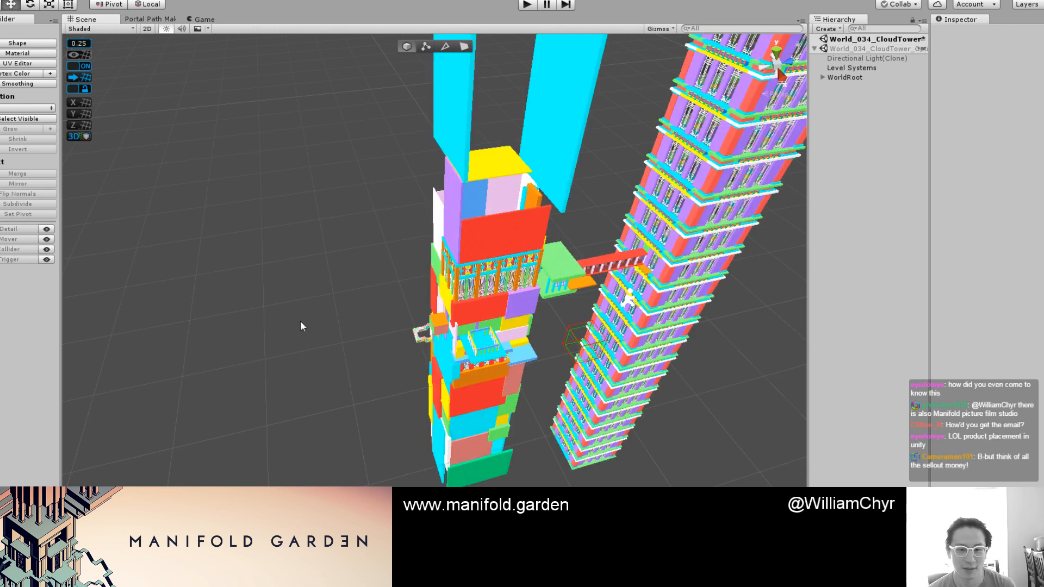
Step: Frame the skybridge roof slab and select the green wall block, Floor (26), above the skybridge entrance
left_click(630, 265)
key("f")
left_click_drag(624, 266, 592, 228, "alt")
middle_click_drag(592, 228, 320, 272)
scroll(388, 263, "up", 4)
scroll(383, 268, "down", 4)
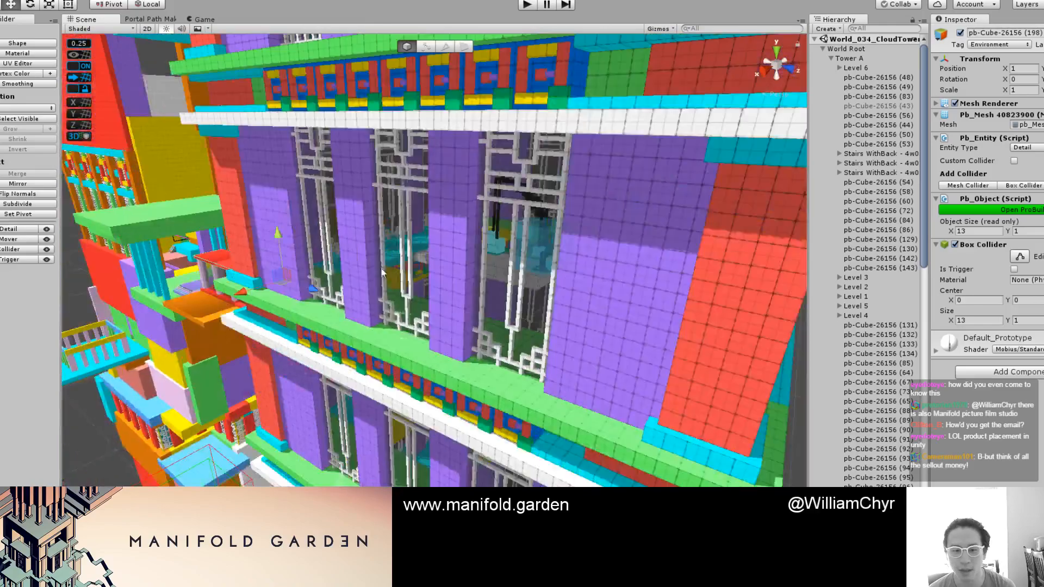
scroll(383, 266, "up", 4)
scroll(383, 266, "down", 7)
middle_click_drag(383, 267, 492, 310)
left_click_drag(492, 309, 563, 310, "alt")
scroll(563, 310, "up", 3)
middle_click_drag(641, 245, 499, 305)
scroll(500, 305, "up", 1)
left_click(527, 303)
key("f")
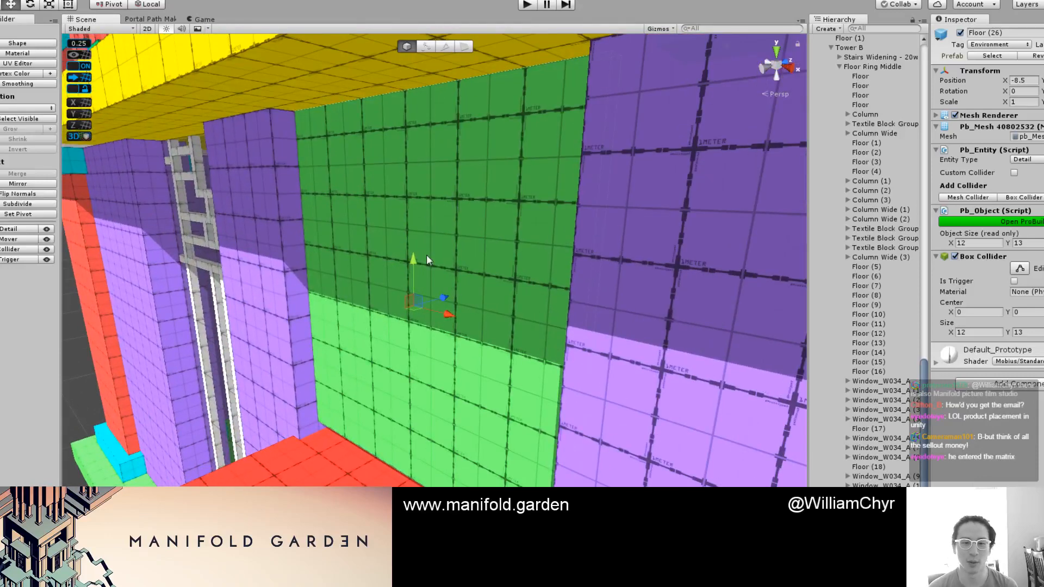
Step: Extend the bottom face of the green wall block above the skybridge entrance downward to a block height of 13.5
mouse_move(414, 261)
left_mouse_down()
mouse_move(413, 275)
mouse_move(414, 262)
left_mouse_up()
left_click_drag(343, 441, 400, 325, "alt")
key("g")
left_click(384, 351)
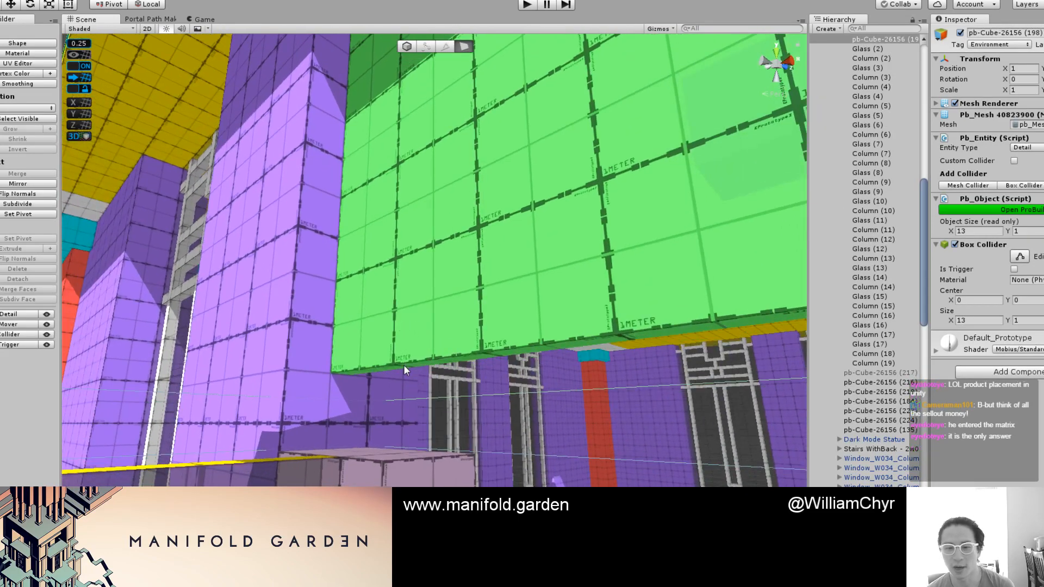
left_click_drag(389, 373, 396, 468, "alt")
key("g")
key("g")
left_click(396, 471)
key("f")
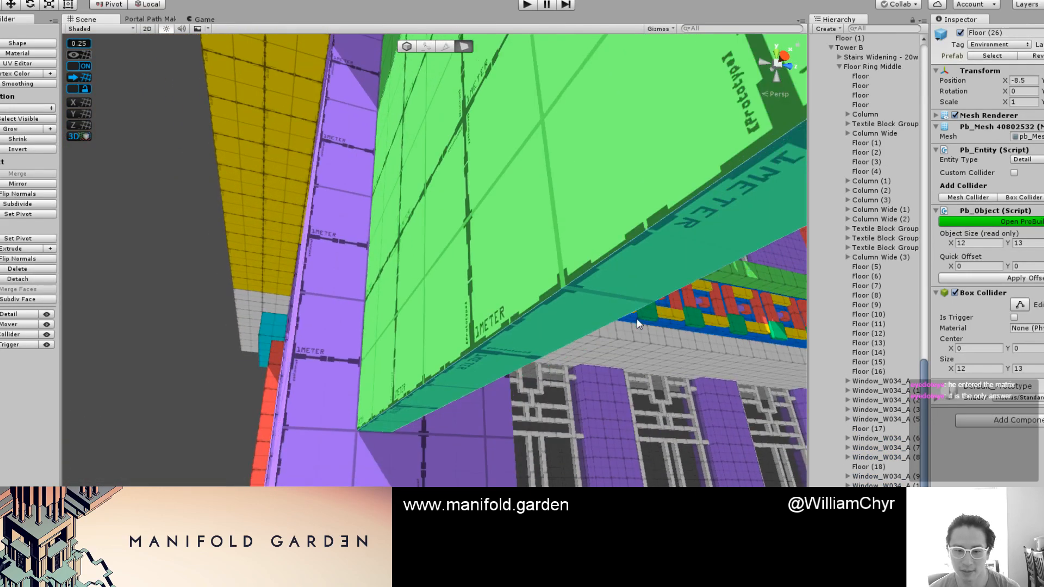
left_click_drag(664, 312, 596, 327, "alt")
key("g")
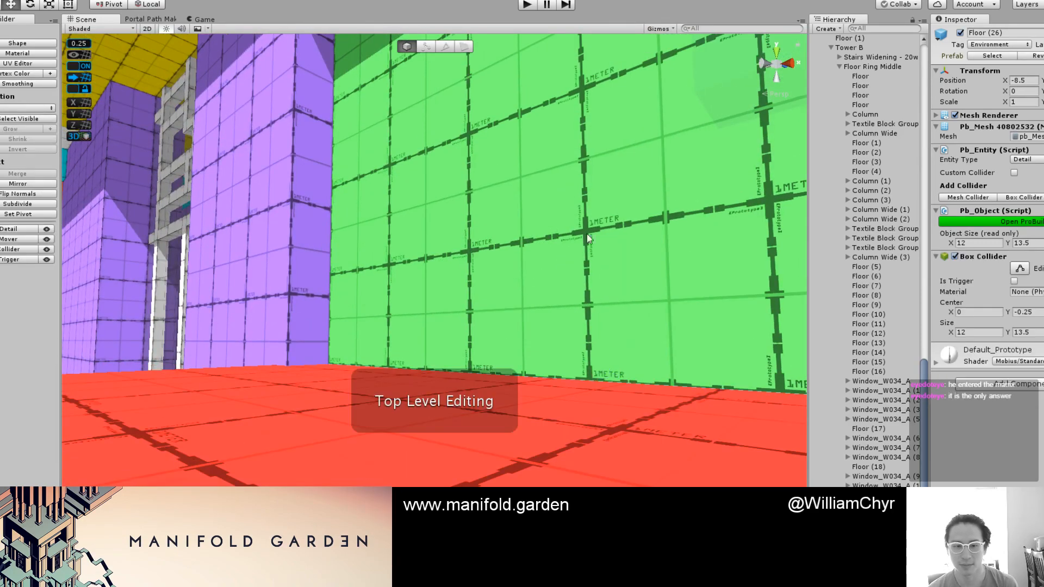
Step: Examine the tower interior around the skybridge doorway with the game's outlined look switched on
scroll(571, 226, "down", 8)
middle_click_drag(588, 242, 596, 288)
left_click_drag(595, 288, 453, 325, "alt")
scroll(454, 326, "down", 5)
mouse_move(590, 355)
left_mouse_down("alt")
mouse_move(468, 245)
mouse_move(491, 298)
mouse_move(442, 308)
mouse_move(496, 243)
mouse_move(560, 222)
mouse_move(582, 276)
mouse_move(502, 215)
left_mouse_up("alt")
key("F1")
scroll(567, 234, "down", 5)
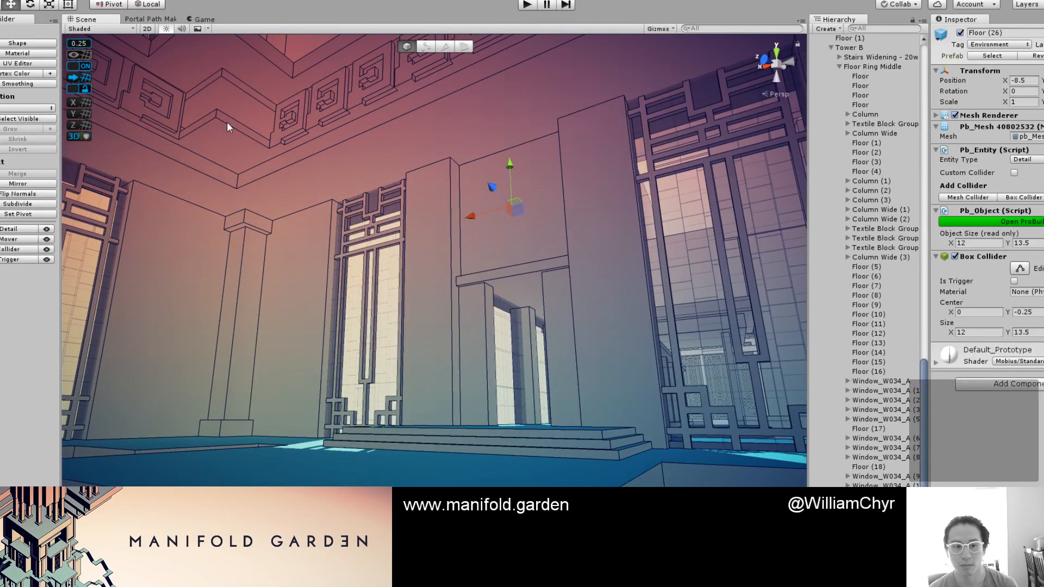
left_click_drag(436, 204, 446, 222, "alt")
key("F1")
key("F1")
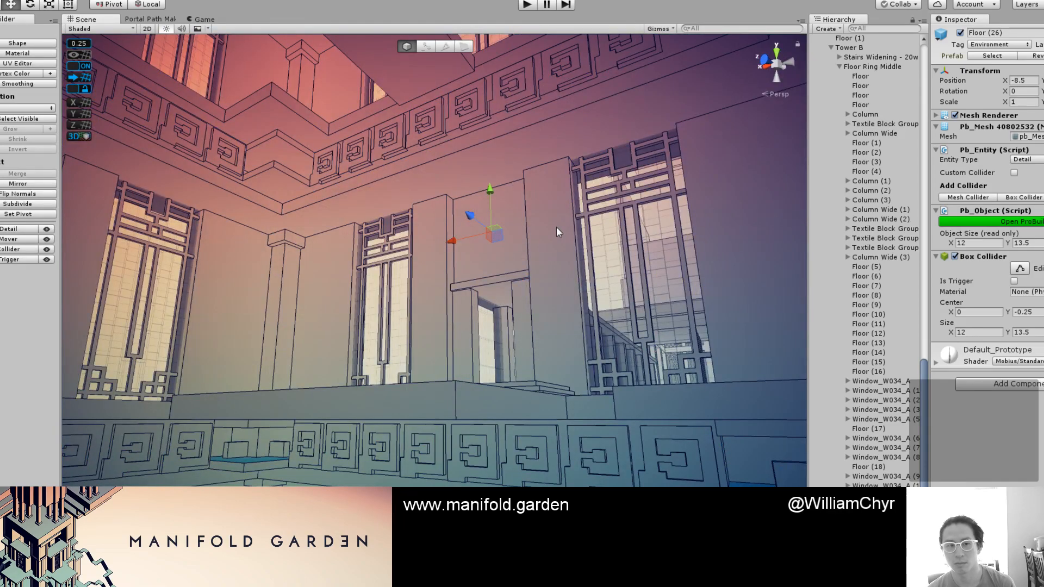
scroll(558, 227, "up", 4)
left_click_drag(558, 228, 454, 350, "alt")
left_click_drag(588, 386, 706, 393, "alt")
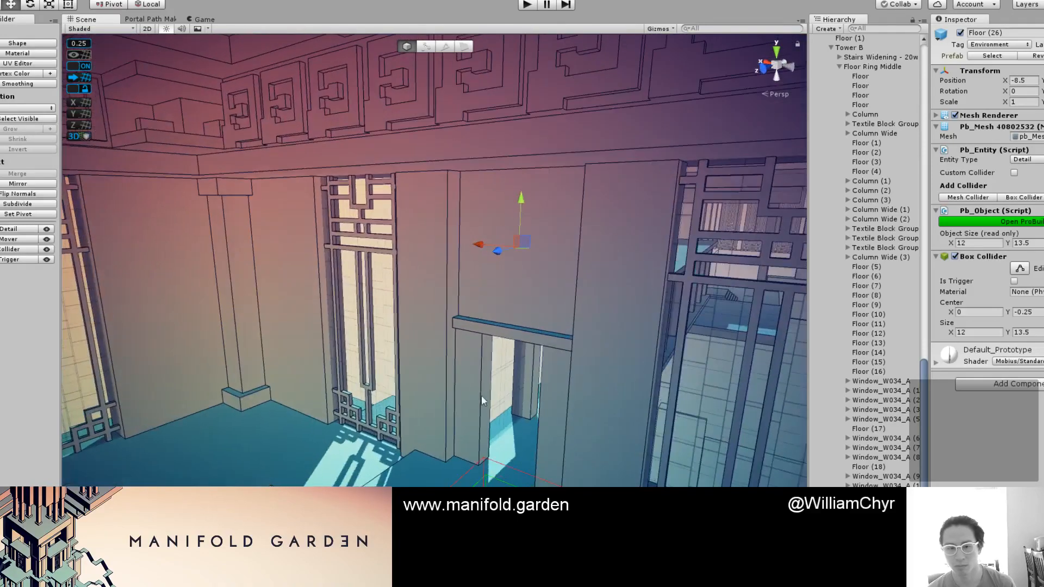
mouse_move(476, 395)
left_mouse_down("alt")
mouse_move(508, 314)
mouse_move(490, 327)
mouse_move(535, 325)
mouse_move(550, 286)
mouse_move(540, 235)
mouse_move(566, 230)
mouse_move(579, 287)
mouse_move(559, 320)
mouse_move(526, 214)
mouse_move(547, 354)
mouse_move(513, 391)
mouse_move(471, 387)
left_mouse_up("alt")
Step: Return to the coloured prototype look and select the two columns flanking the skybridge entrance, Column (18) and Column (19)
key("ctrl+e")
scroll(568, 304, "up", 2)
left_click(514, 387)
scroll(818, 207, "up", 10)
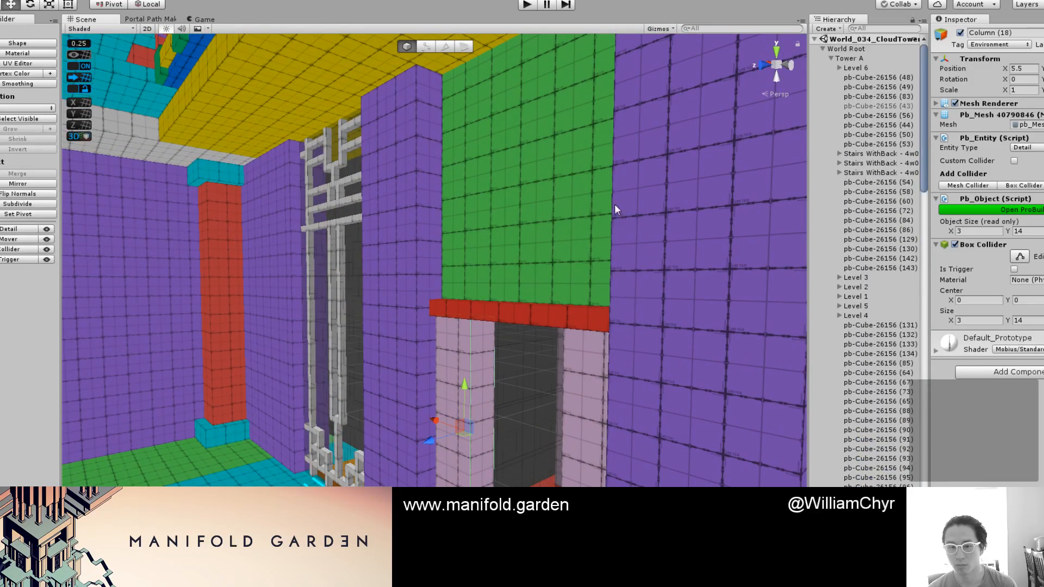
left_click(530, 229)
left_click_drag(530, 230, 491, 338, "alt")
left_click(491, 341)
left_click(602, 377, "shift")
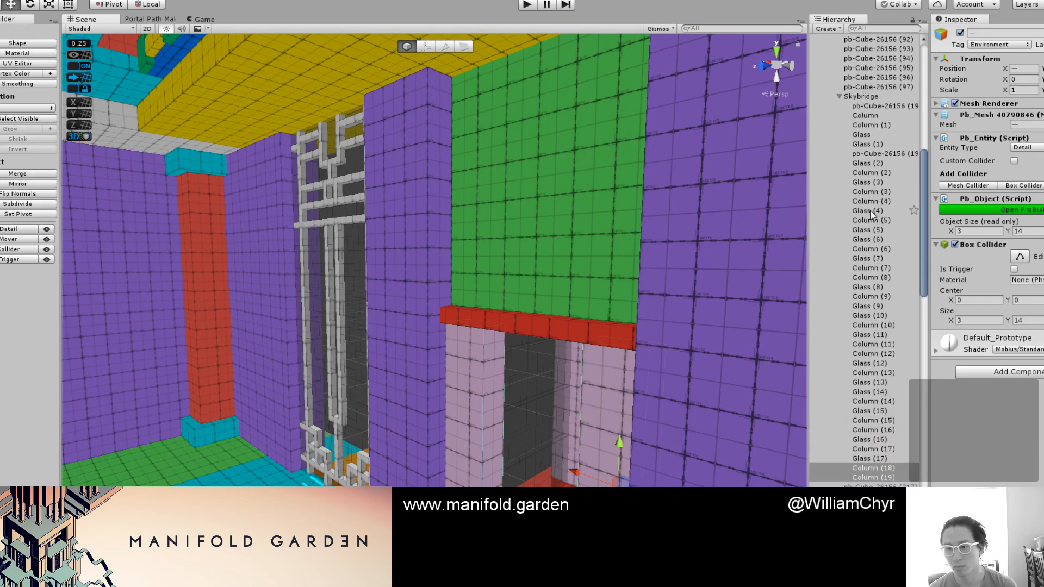
Step: Move the Skybridge group out of Tower A to directly under World Root, and collapse Tower A and Tower B
left_click(861, 97)
scroll(865, 125, "up", 10)
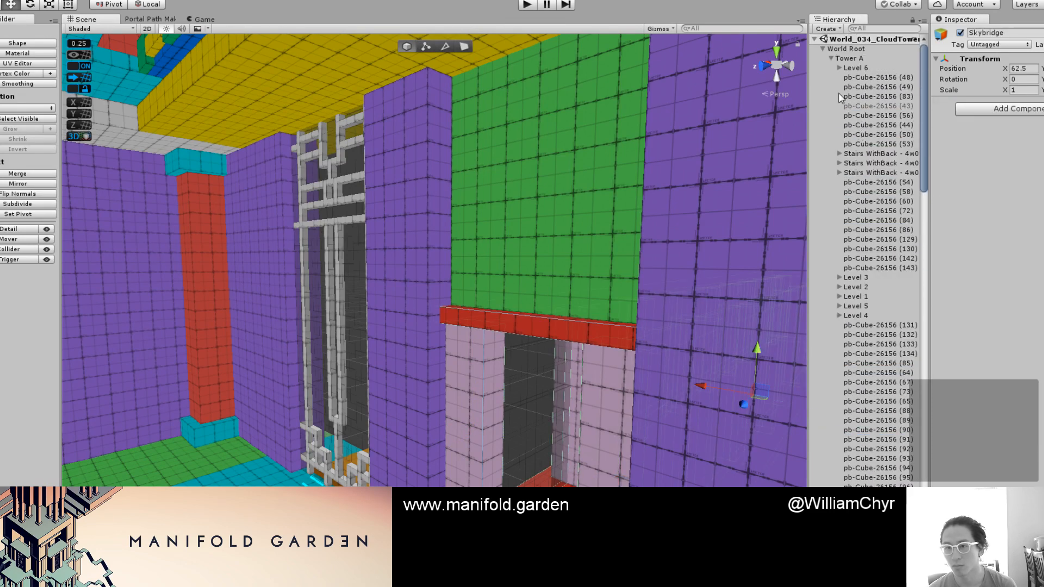
left_click_drag(868, 425, 839, 68)
left_click(831, 59)
left_click(832, 68)
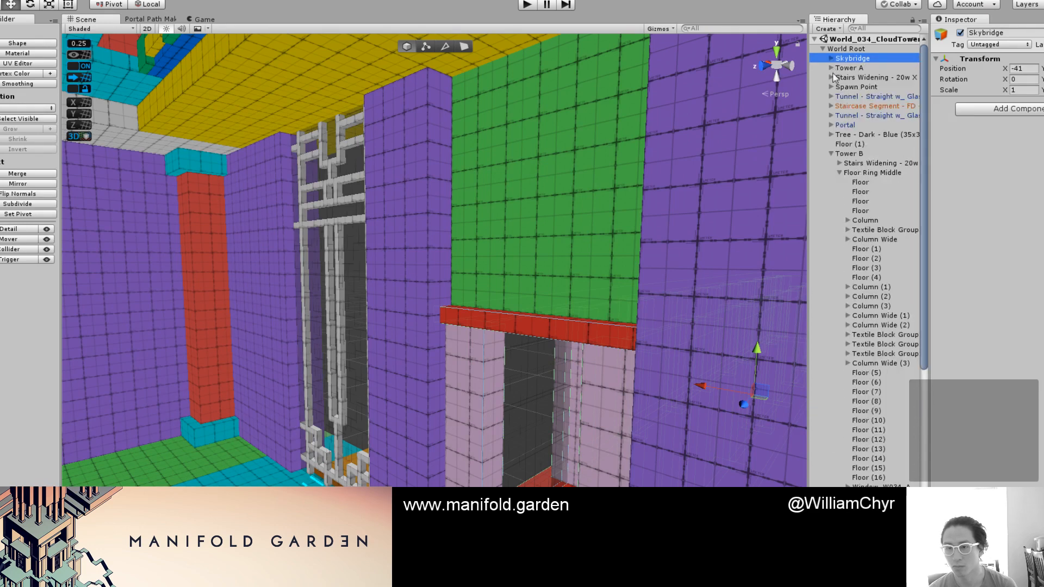
left_click(831, 154)
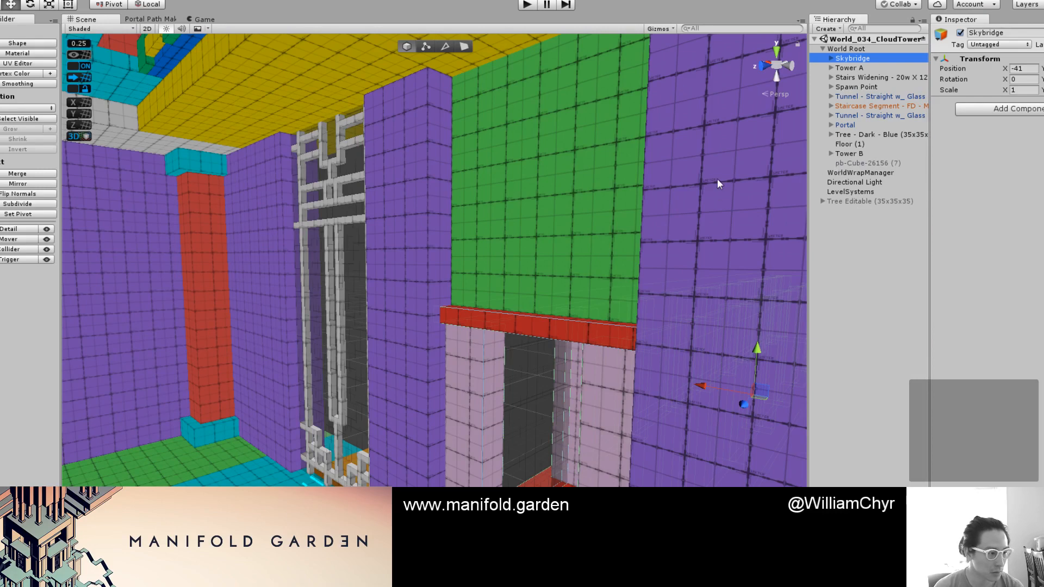
Step: Raise the top face of entrance column Column (18) toward the ceiling to a column height of 29
right_click_drag(407, 387, 399, 334)
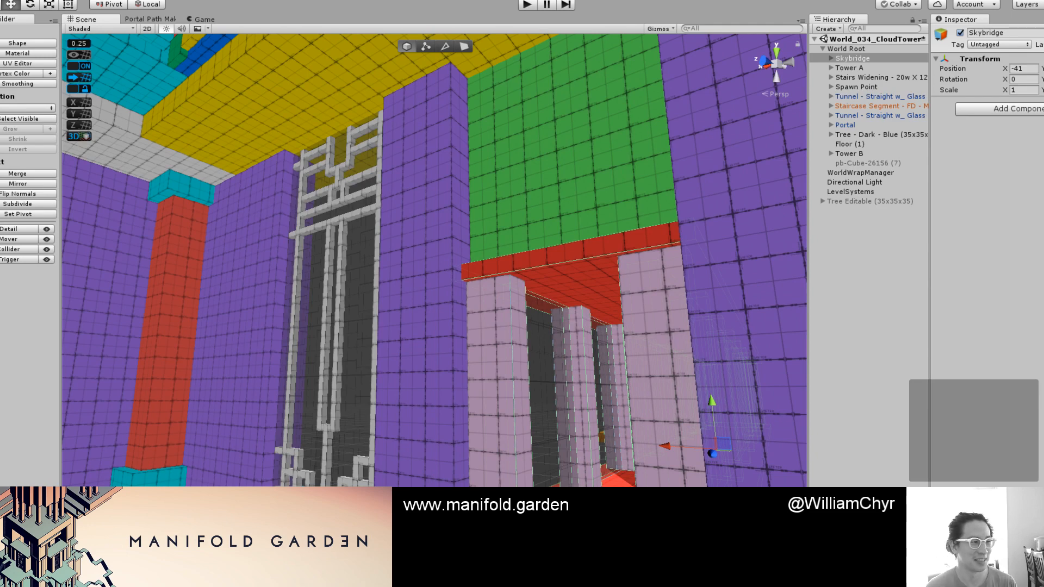
left_click(505, 361)
left_click_drag(509, 321, 426, 360, "alt")
left_click(452, 367)
key("g")
left_click(451, 364)
left_click(426, 361)
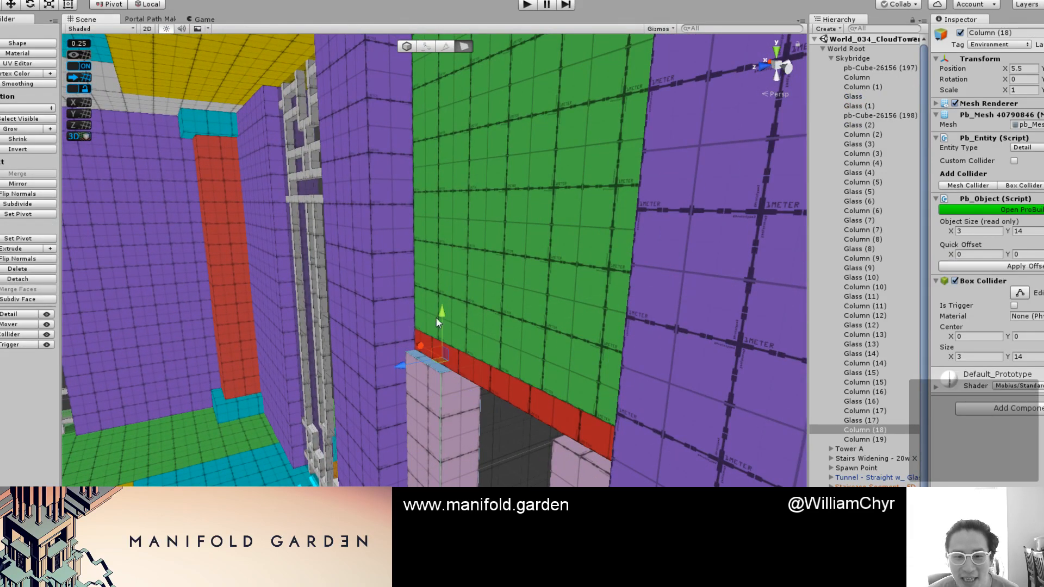
left_click_drag(440, 214, 584, 268, "alt")
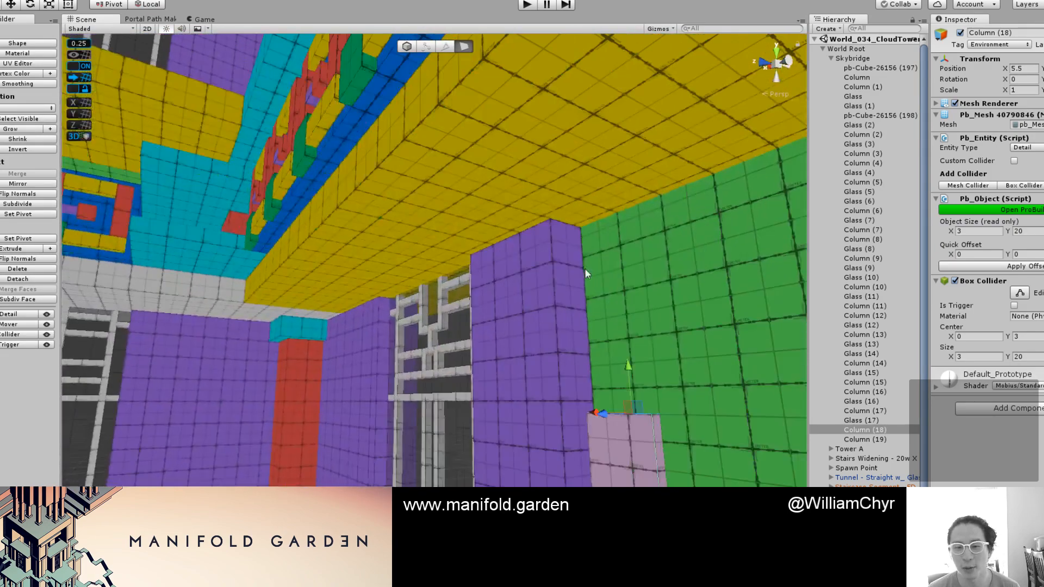
left_click_drag(628, 365, 394, 330)
Step: Raise the top face of the opposite skybridge entrance column up past the green wall block to the ceiling
scroll(400, 328, "down", 5)
left_click_drag(353, 374, 521, 372, "alt")
scroll(521, 372, "up", 3)
scroll(520, 371, "up", 8)
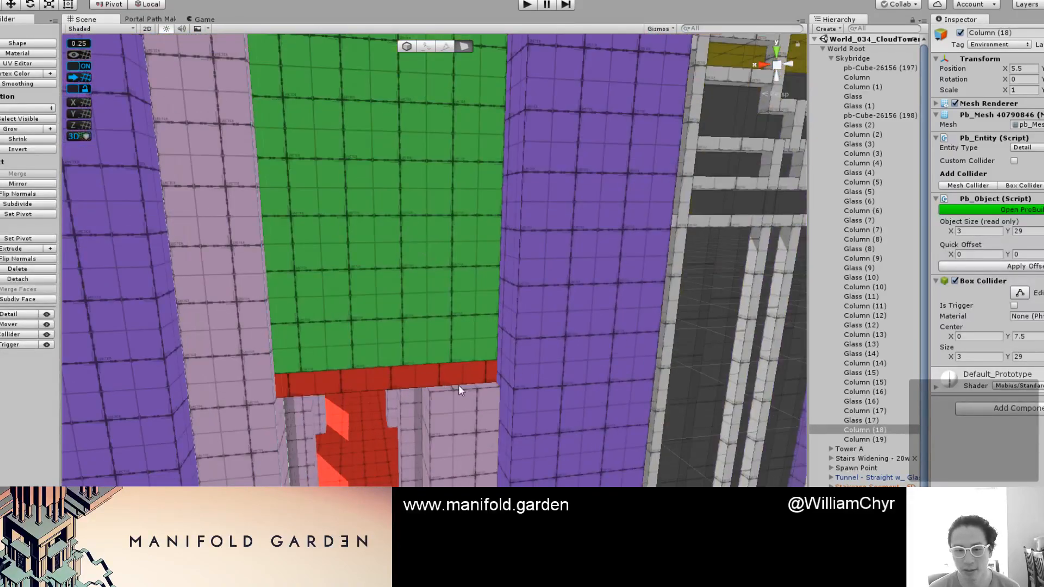
left_click(459, 386)
left_click_drag(471, 285, 572, 307, "alt")
left_click_drag(570, 369, 507, 344)
Step: Pull the end face of the skybridge roof slab outward so the lintel projects in front of the entrance columns
left_click(506, 335)
left_click_drag(579, 306, 487, 323, "alt")
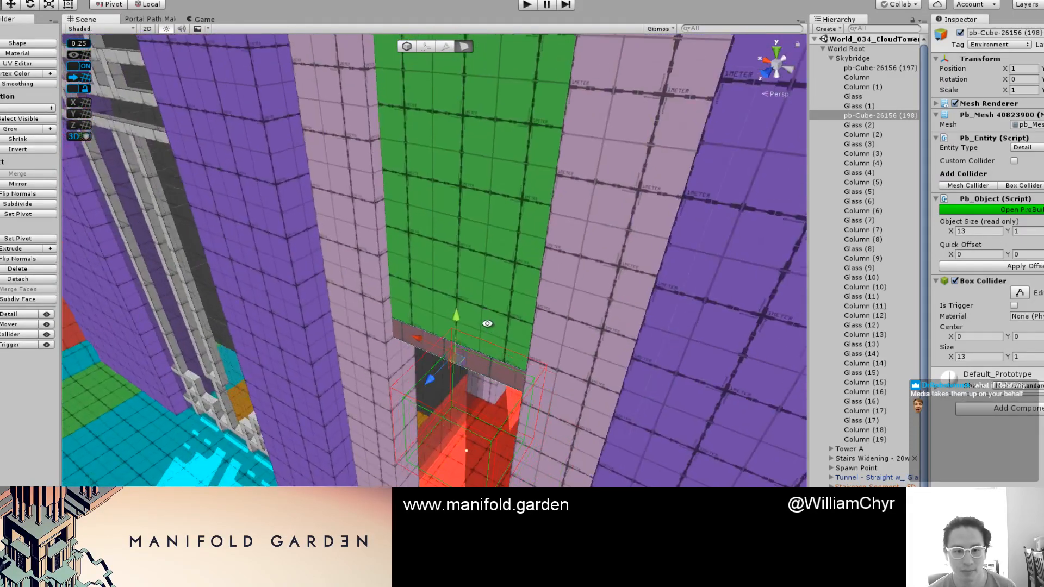
scroll(487, 323, "up", 3)
mouse_move(441, 385)
left_mouse_down()
mouse_move(409, 428)
mouse_move(446, 235)
mouse_move(430, 254)
mouse_move(607, 371)
mouse_move(578, 223)
mouse_move(571, 288)
mouse_move(500, 319)
left_mouse_up()
scroll(409, 414, "down", 2)
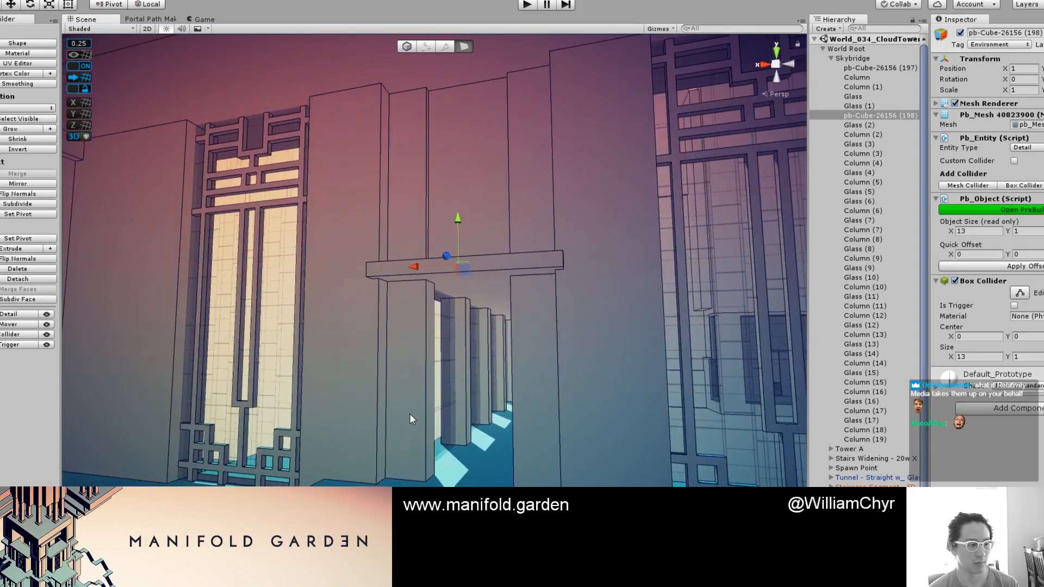
Step: Inspect the reworked skybridge doorway in both the outlined game look and the coloured prototype look, leaving face editing
key("F1")
scroll(405, 391, "up", 5)
scroll(403, 393, "down", 3)
left_click_drag(402, 393, 563, 376, "alt")
key("g")
scroll(400, 351, "up", 3)
scroll(464, 345, "down", 4)
scroll(564, 373, "up", 2)
scroll(564, 373, "down", 3)
left_click_drag(484, 351, 451, 302, "alt")
scroll(410, 331, "down", 2)
Step: Examine the tower's blocks and outer walls from outside and above
middle_click_drag(351, 313, 666, 328)
scroll(666, 328, "down", 3)
middle_click_drag(139, 326, 407, 300)
scroll(407, 300, "up", 3)
scroll(340, 360, "down", 3)
scroll(338, 377, "down", 5)
left_click_drag(338, 305, 342, 244, "alt")
scroll(405, 321, "up", 5)
middle_click_drag(527, 317, 530, 330)
scroll(529, 329, "down", 4)
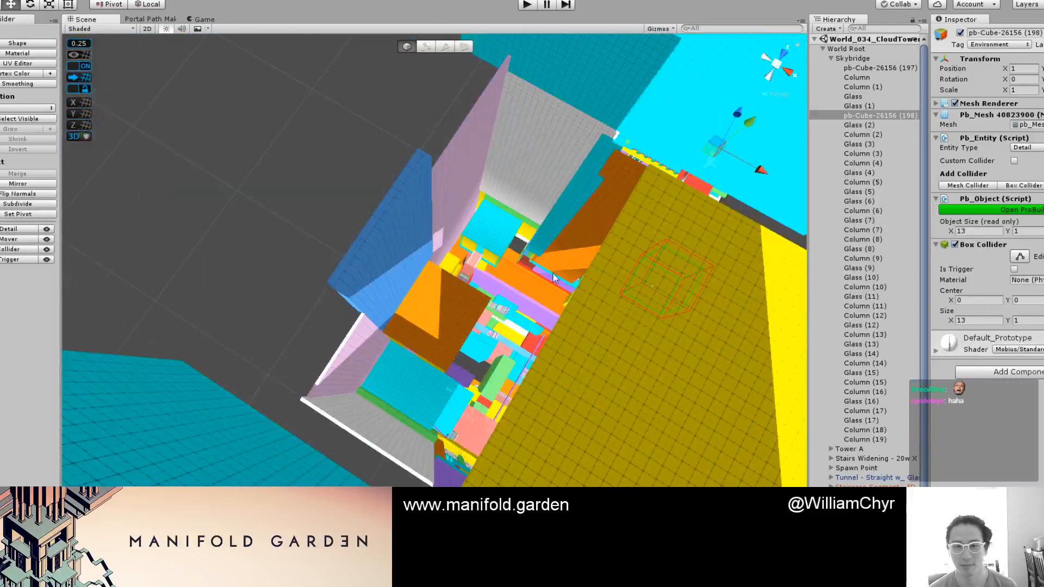
Step: Start a new playtest of the level to try out the modified skybridge
left_click(526, 5)
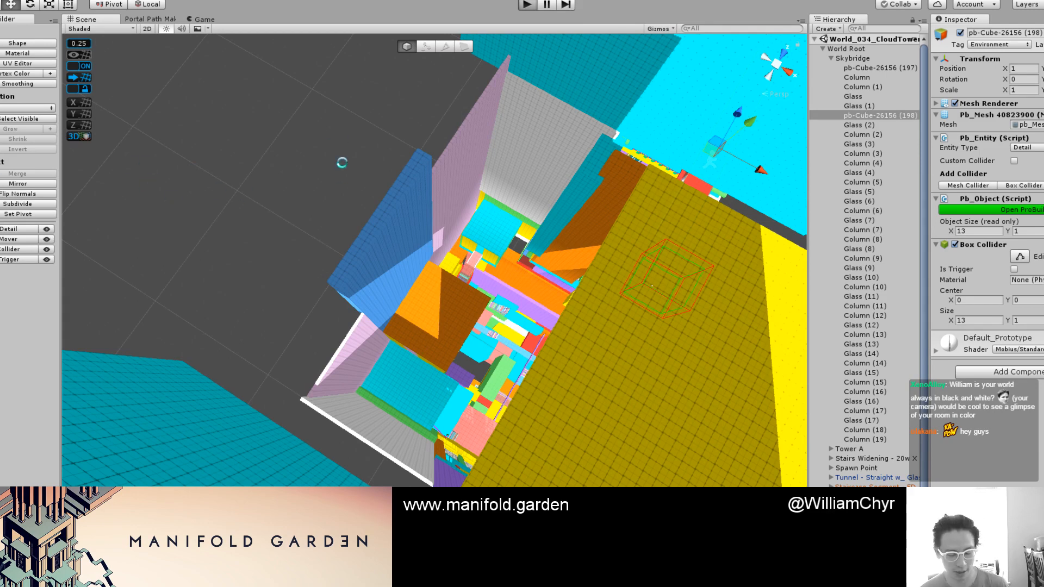
mouse_move(413, 101)
left_mouse_down()
mouse_move(305, 124)
mouse_move(576, 258)
mouse_move(745, 307)
mouse_move(972, 326)
mouse_move(798, 64)
mouse_move(810, 157)
mouse_move(621, 164)
mouse_move(522, 217)
mouse_move(761, 206)
mouse_move(649, 204)
left_mouse_up()
key("Escape")
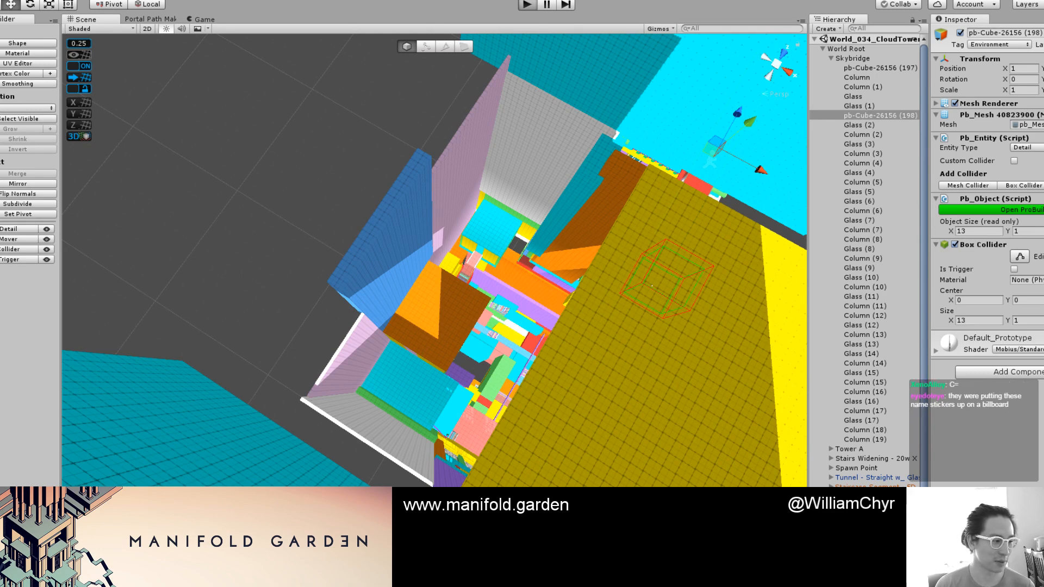
key("ctrl+p")
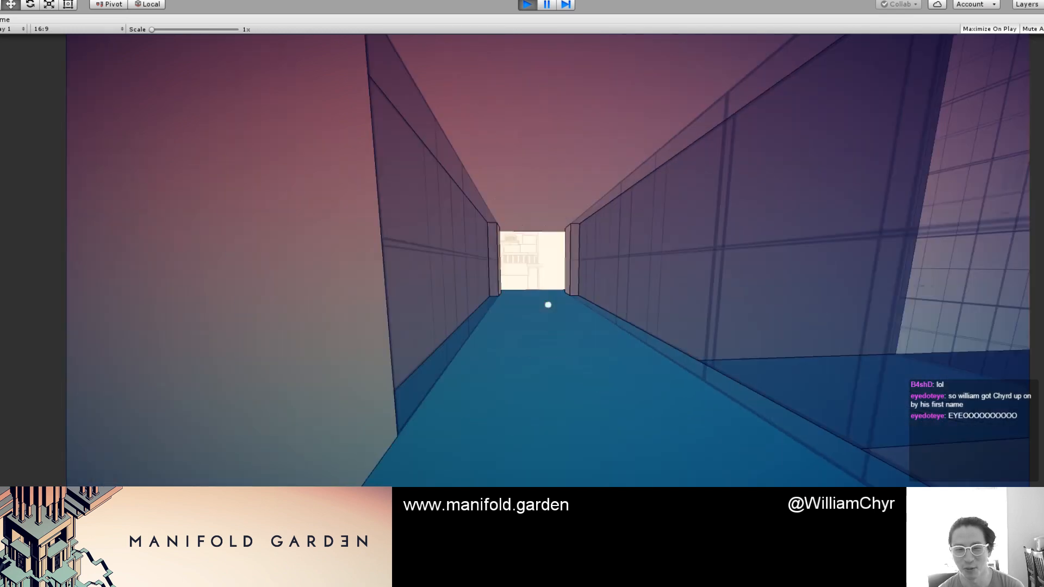
Step: Change gravity inside the skybridge, climb the staircases along the outer wall and enter the tower's interior
key("space")
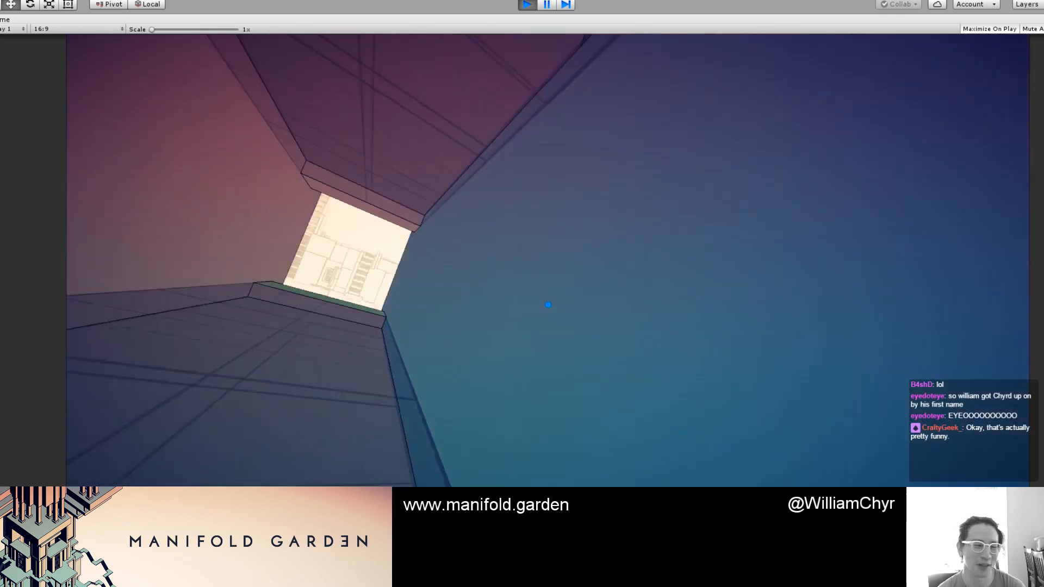
key("w")
key("w")
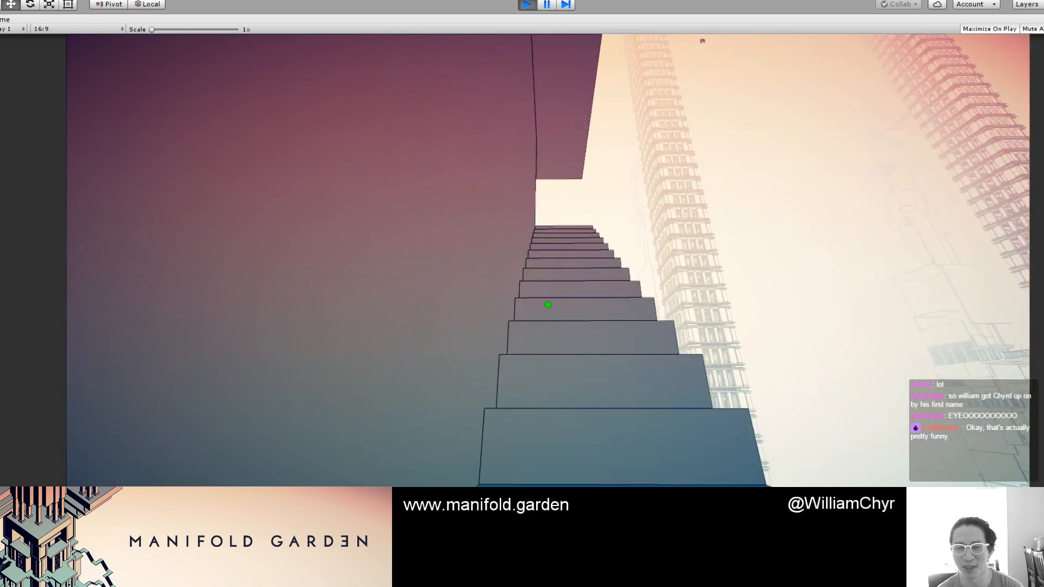
key("w")
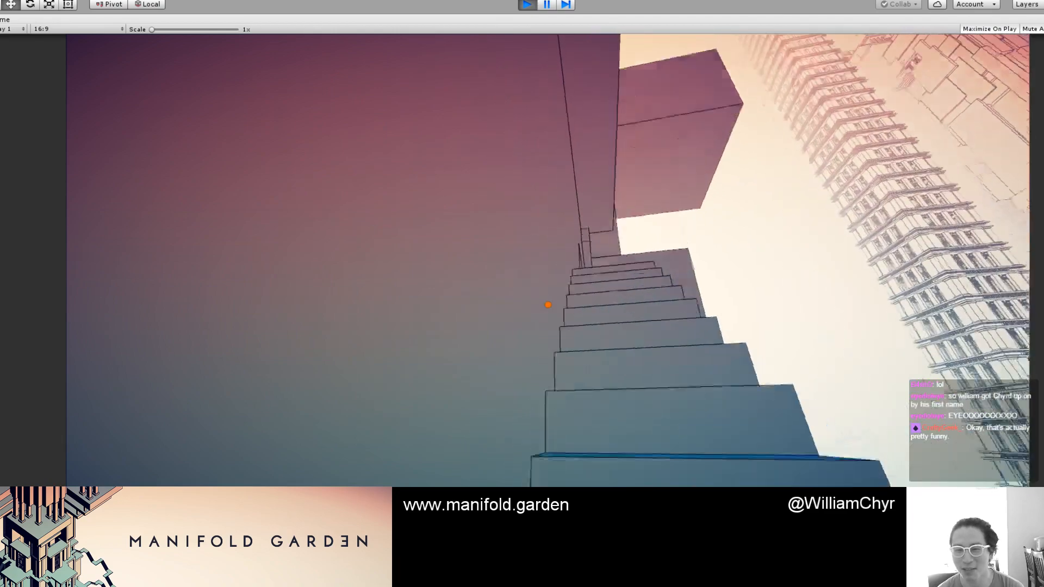
key("w")
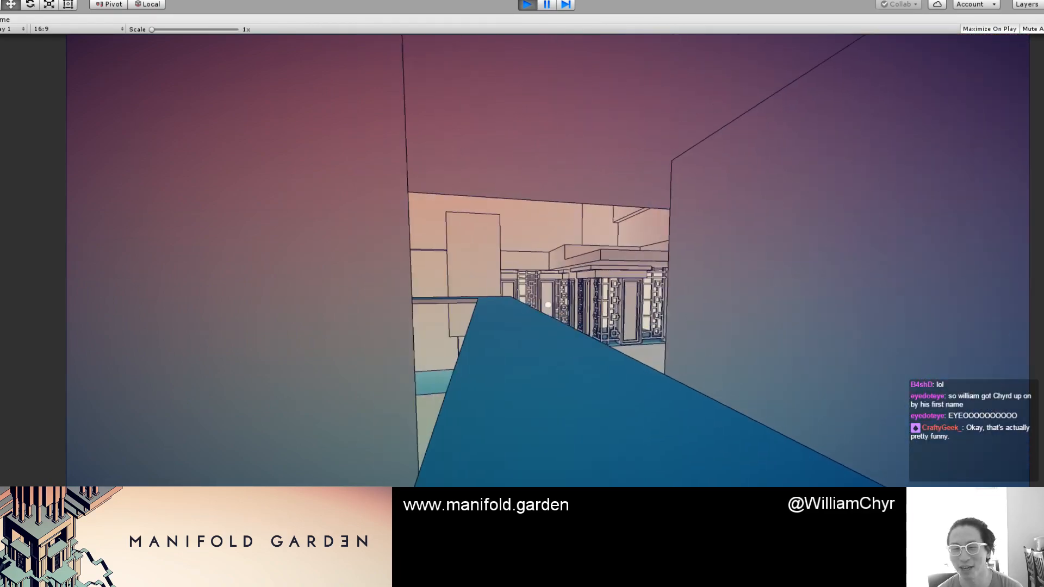
Step: Walk the narrow walkway through the tower's main hall, examining the overhead stairs, hanging blocks and latticed windows
key("w")
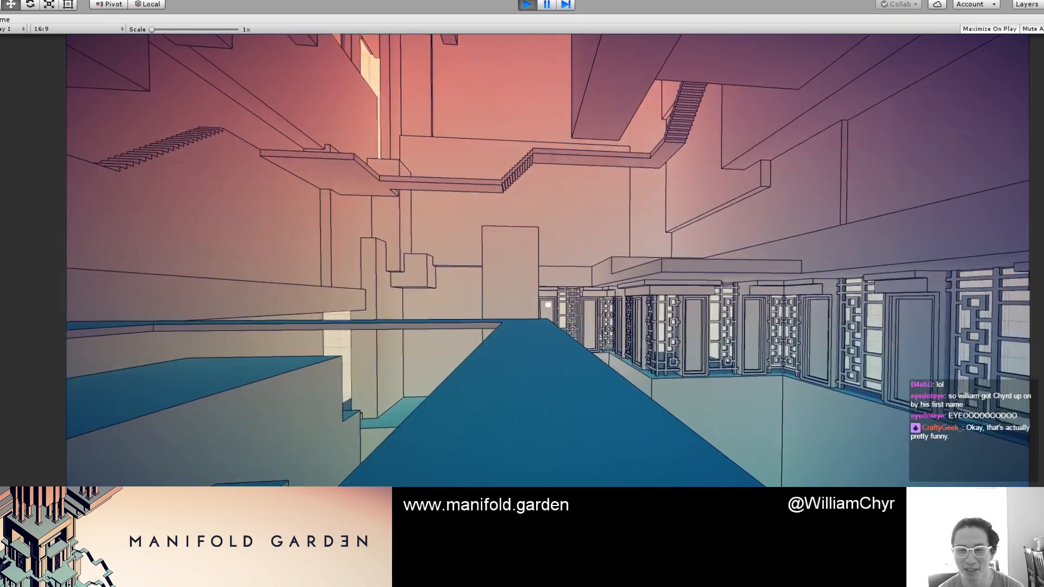
key("w")
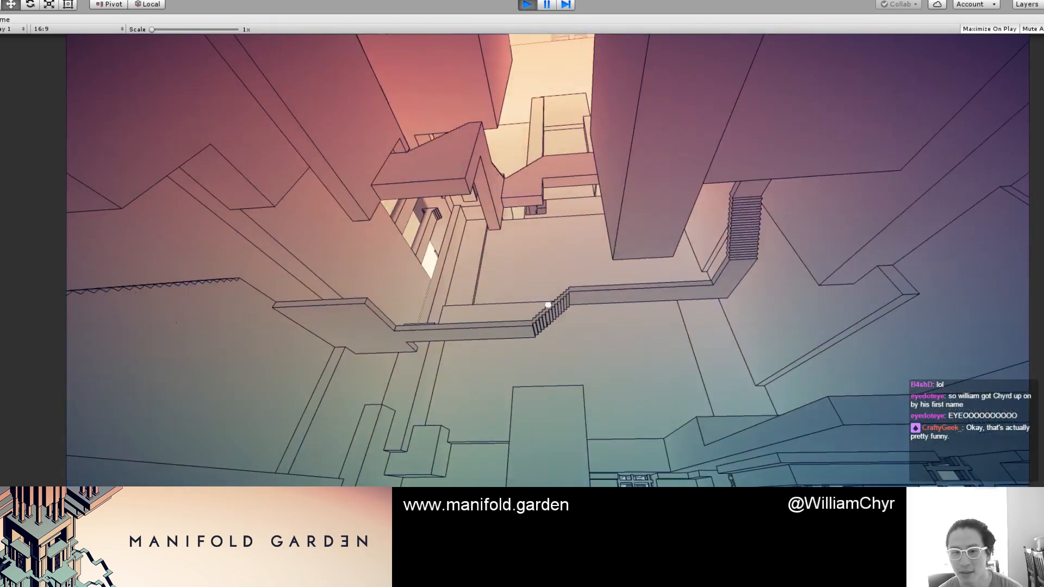
key("w")
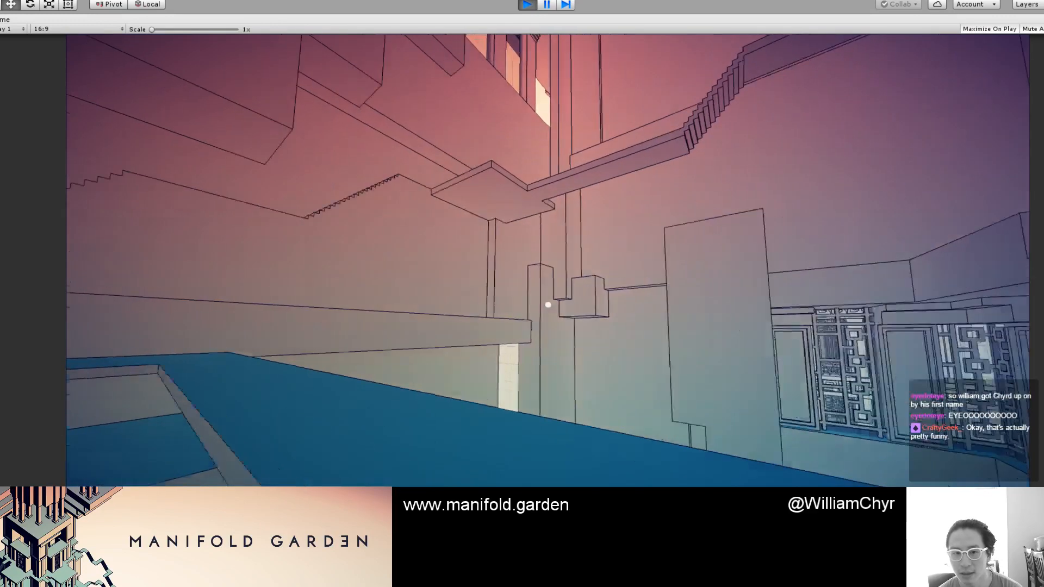
key("w")
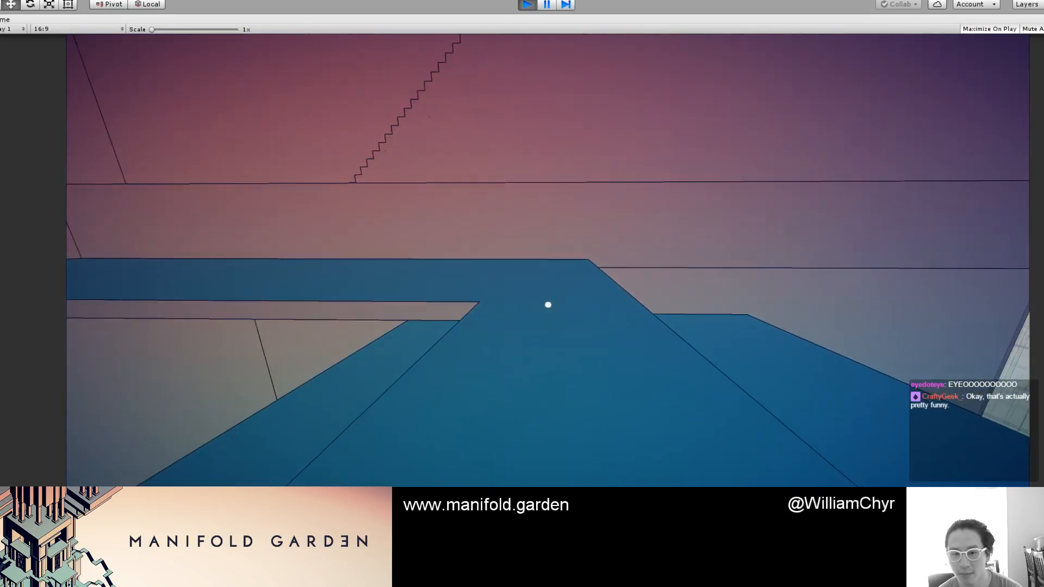
key("w")
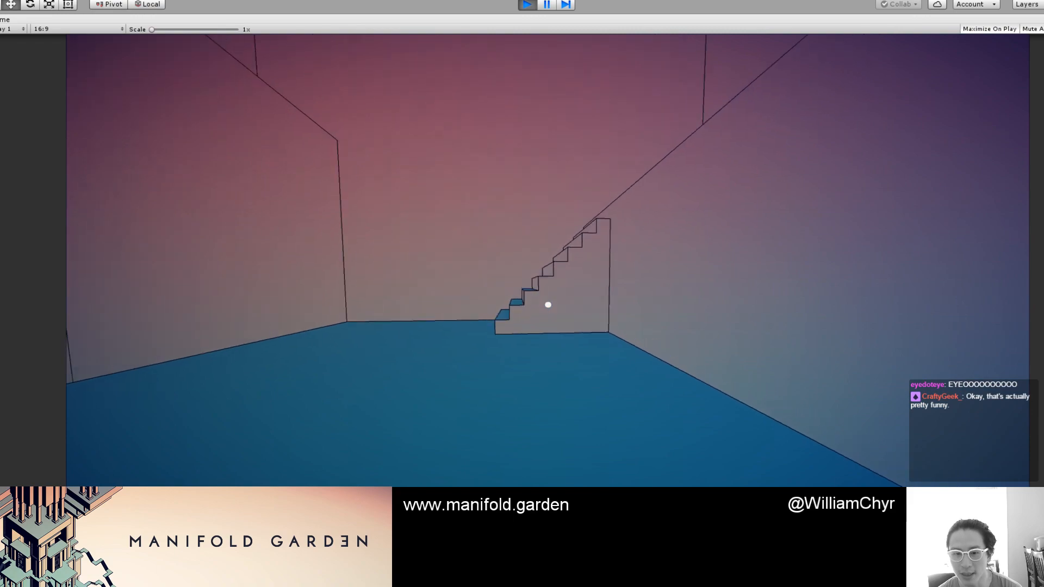
key("w")
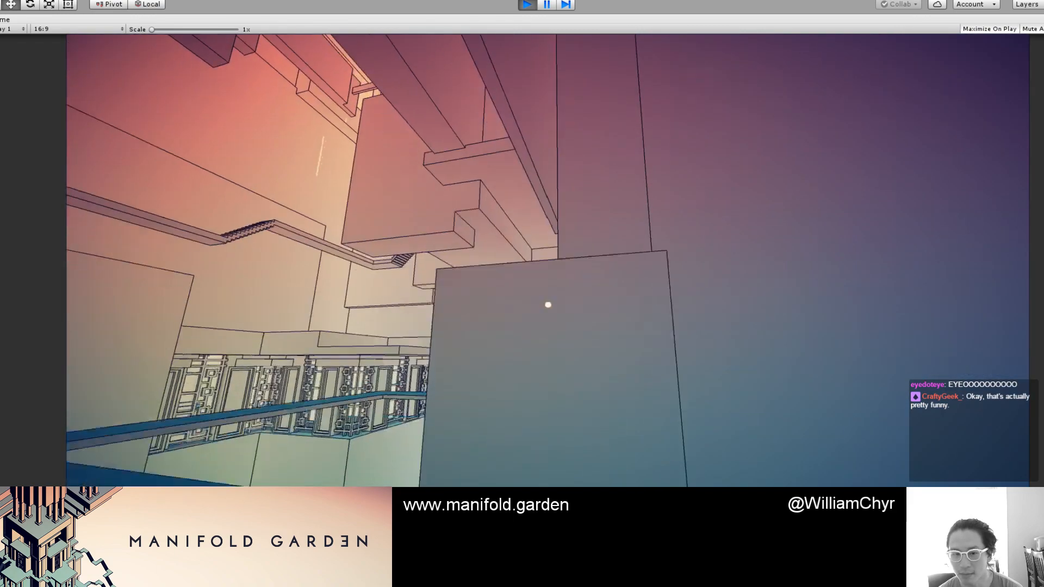
Step: Cross the wide platform past the low block and follow the walkway and stairs along the hall's walls
key("w")
key("w")
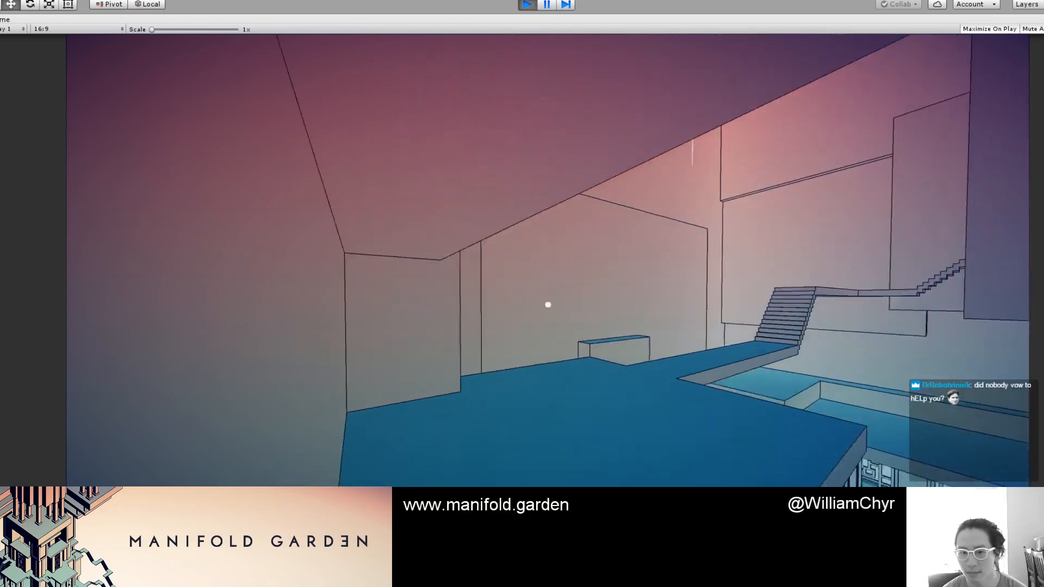
key("w")
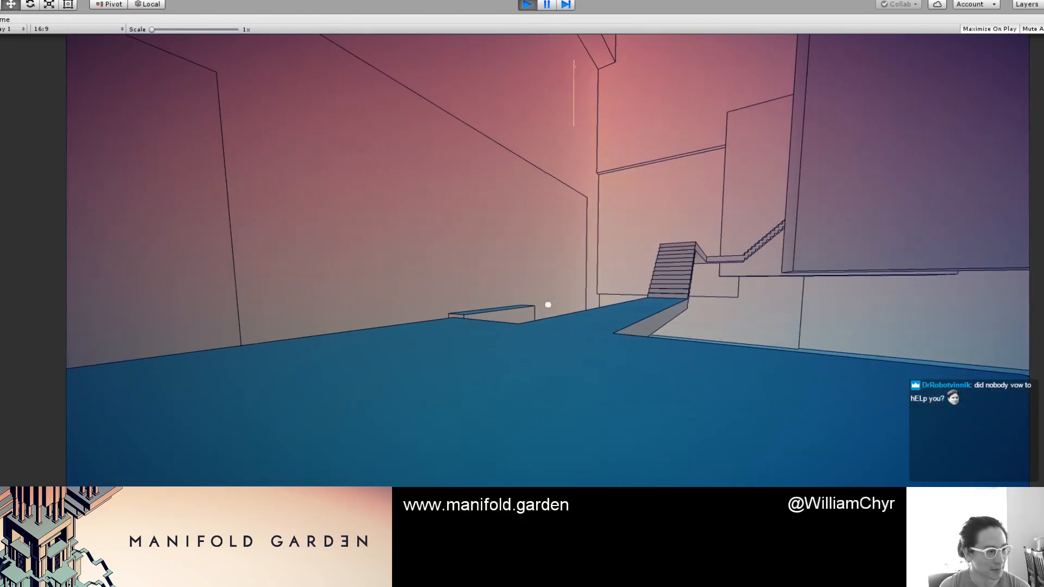
key("w")
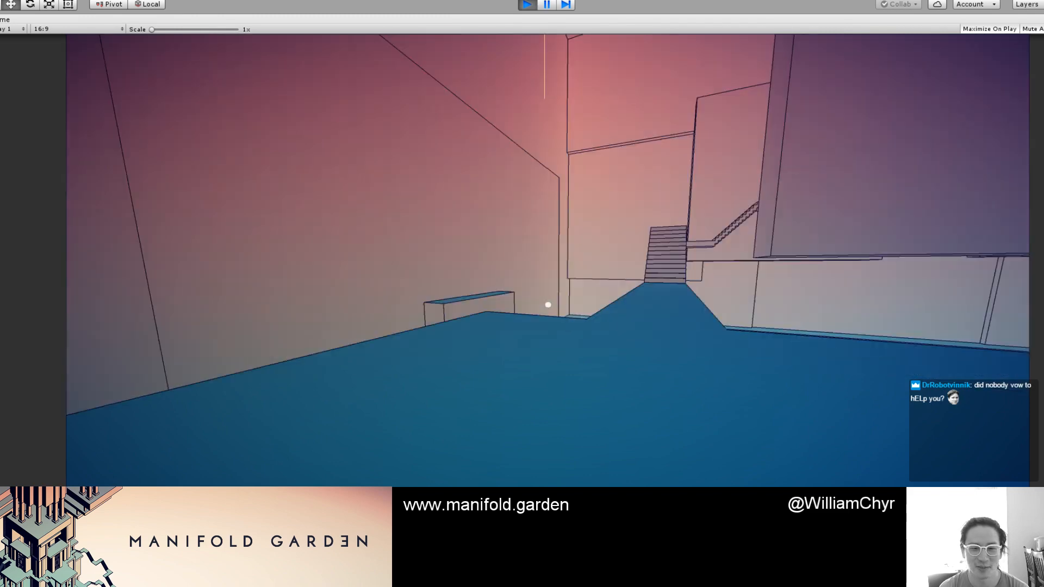
key("w")
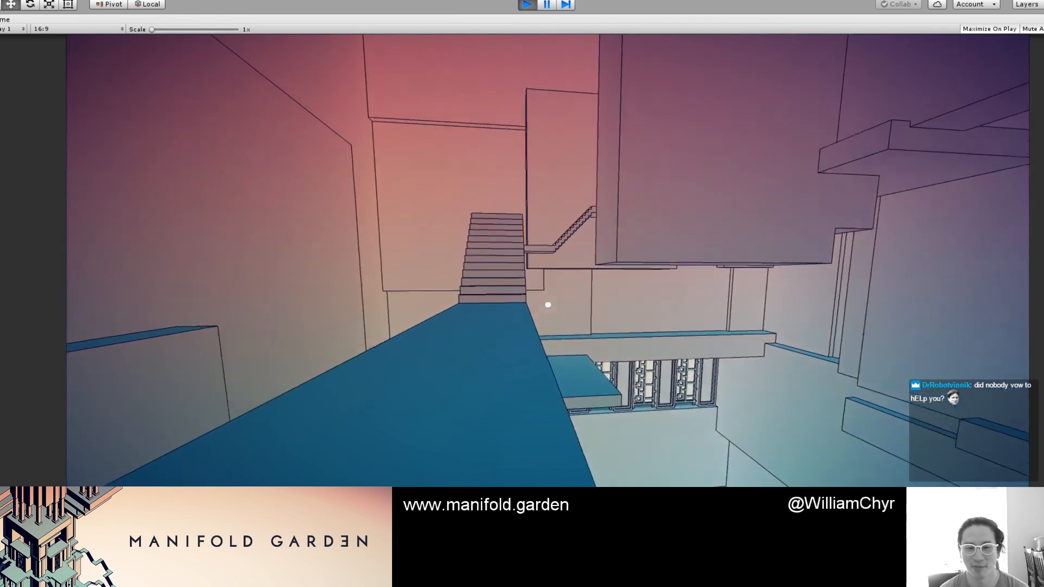
key("w")
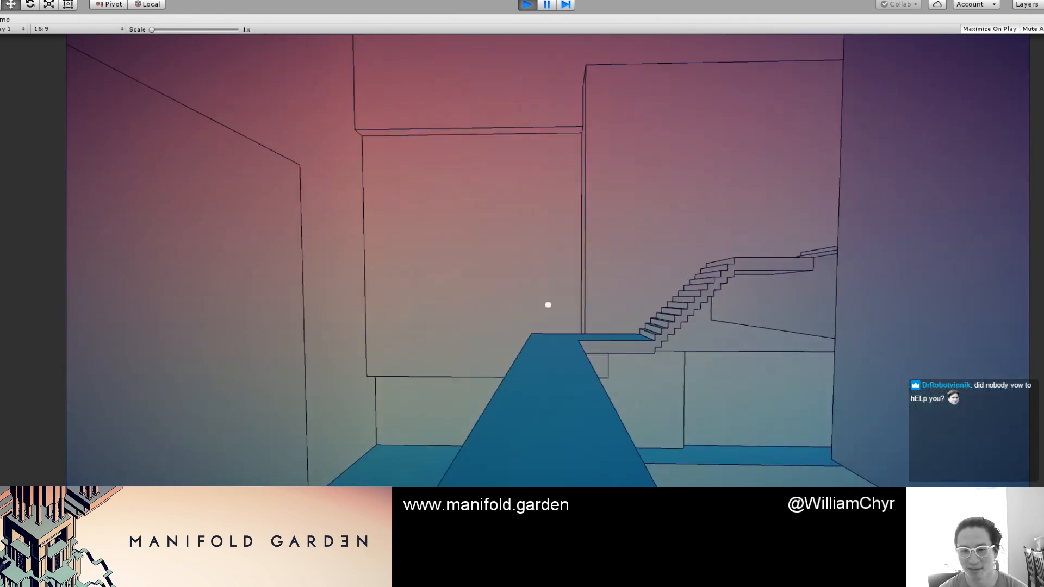
key("w")
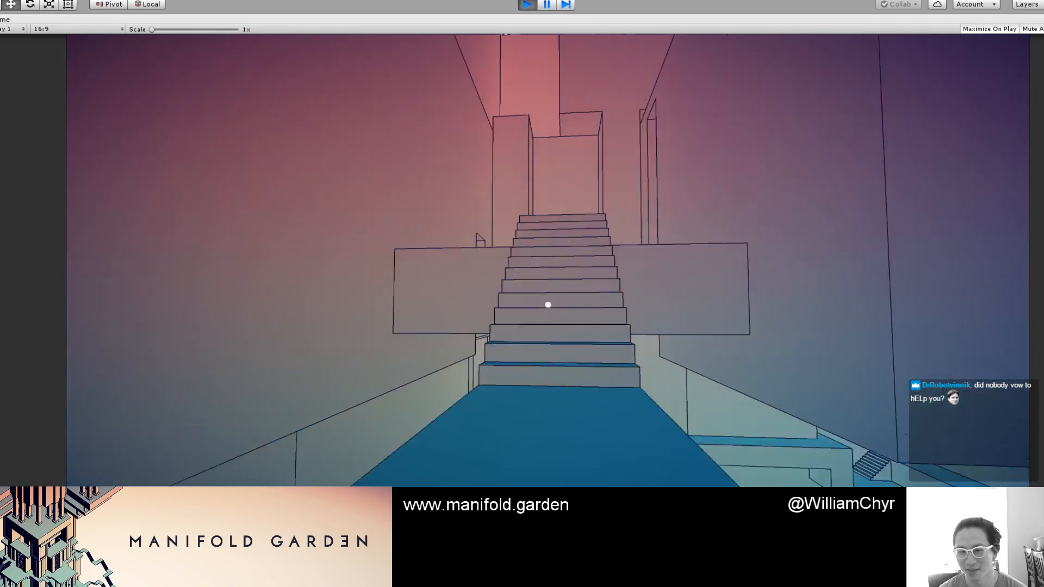
Step: Climb the wide steps and go through the enclosed corridors to the doorway of the outer columned area
key("w")
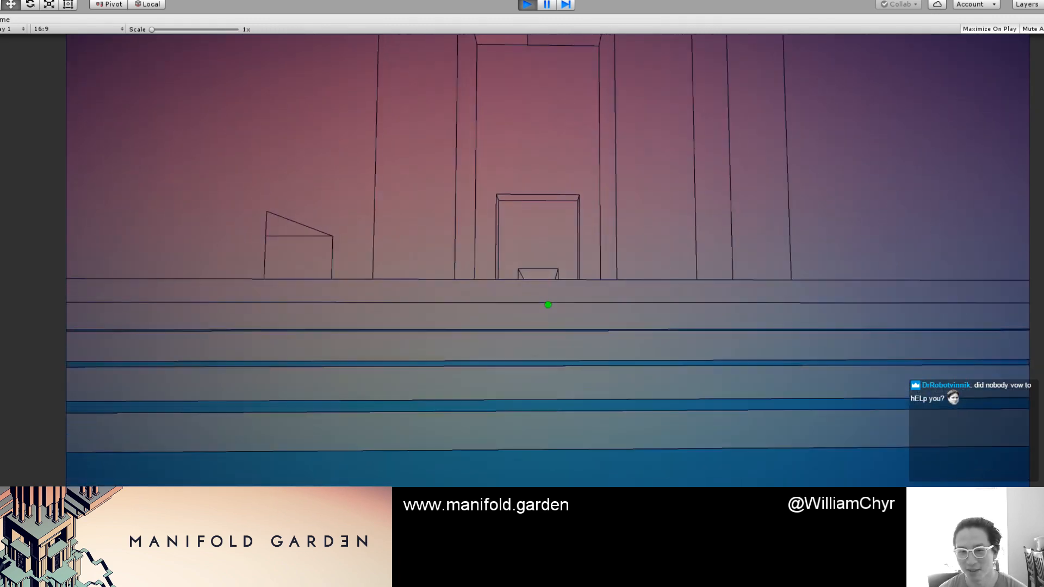
key("w")
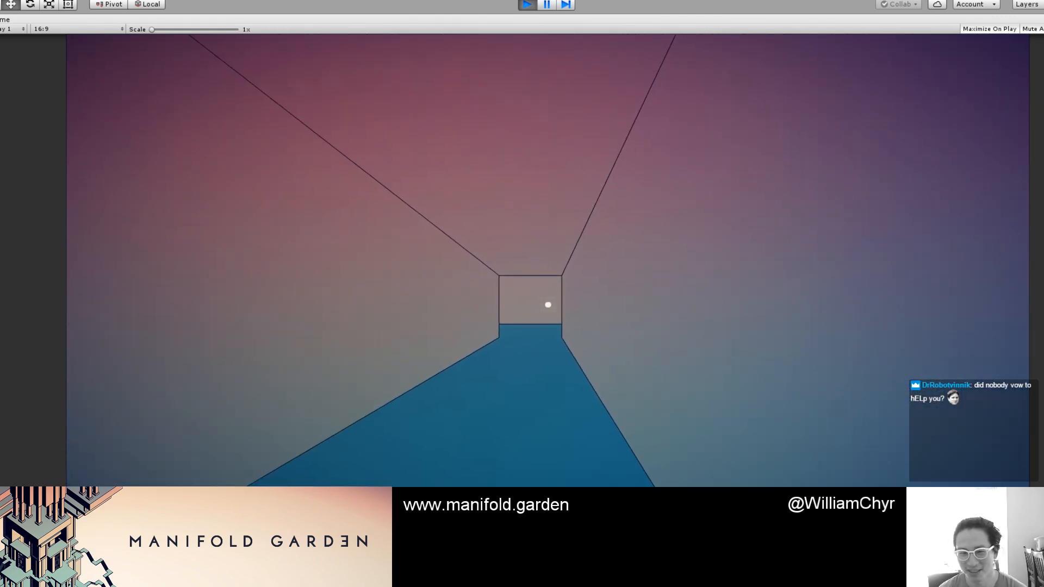
key("w")
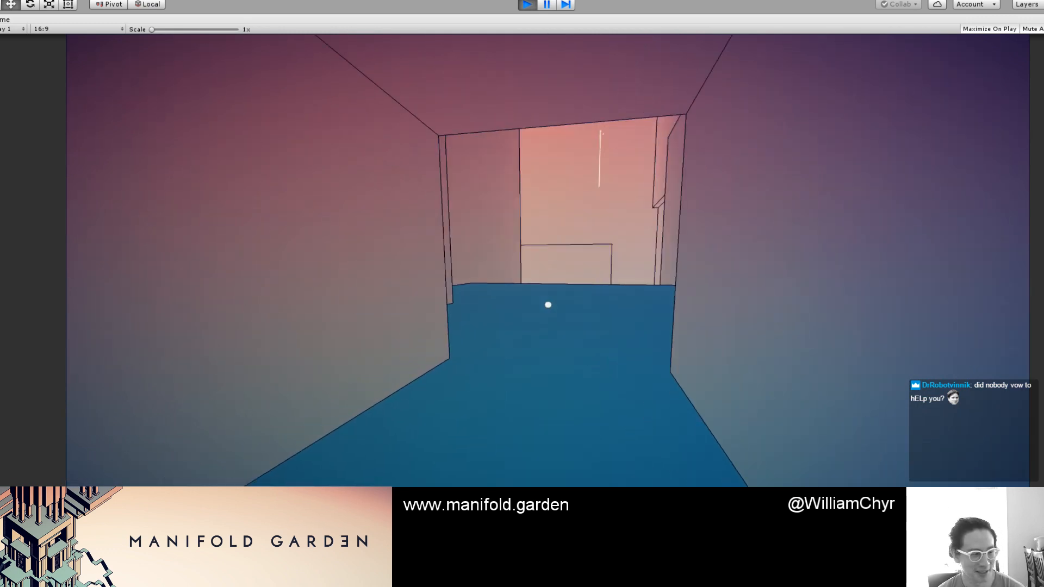
key("w")
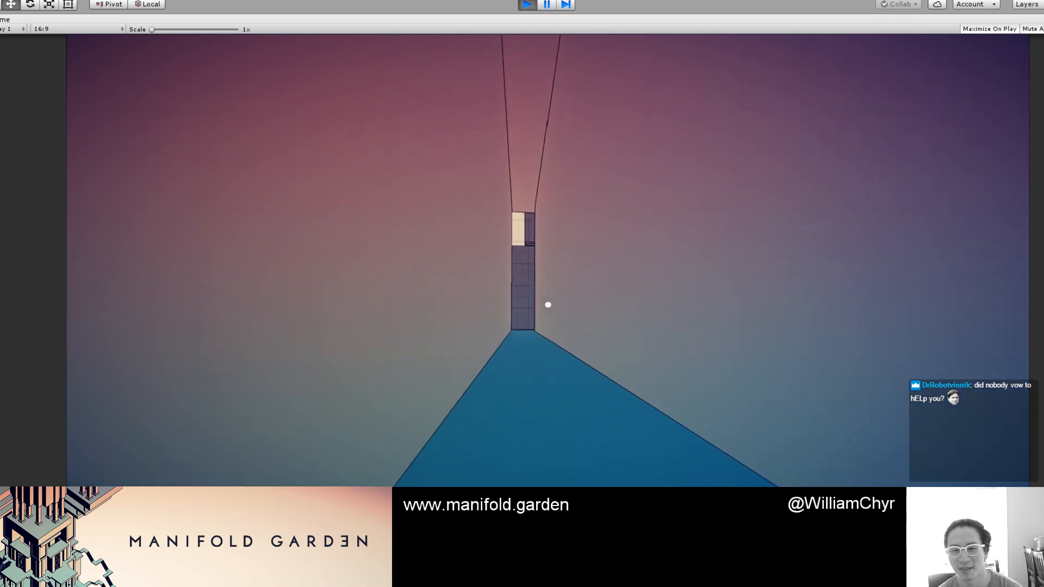
key("w")
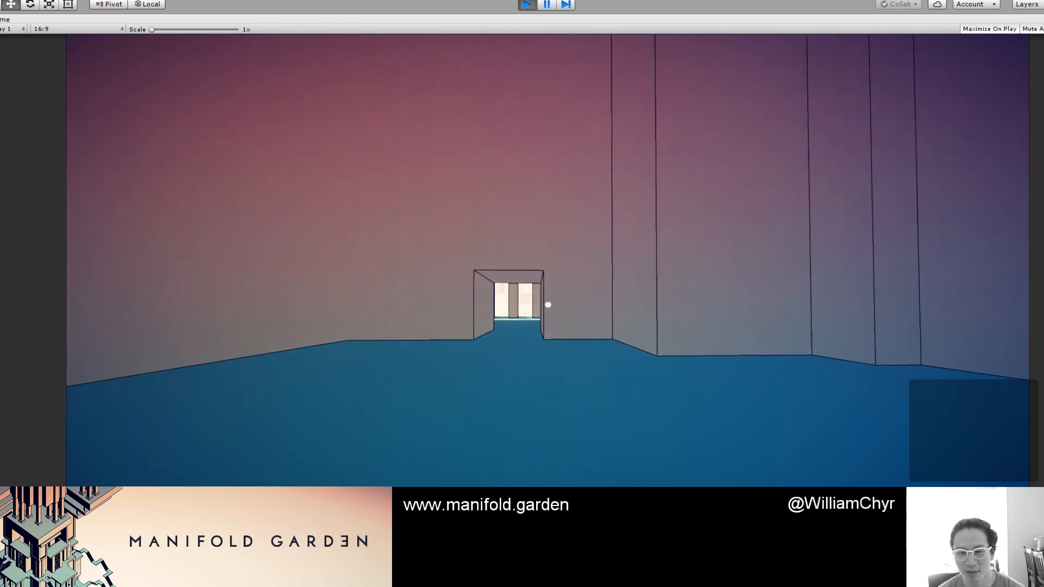
Step: Examine the open-air columned terrace, its shadows and the view of the surrounding repeated towers
key("w")
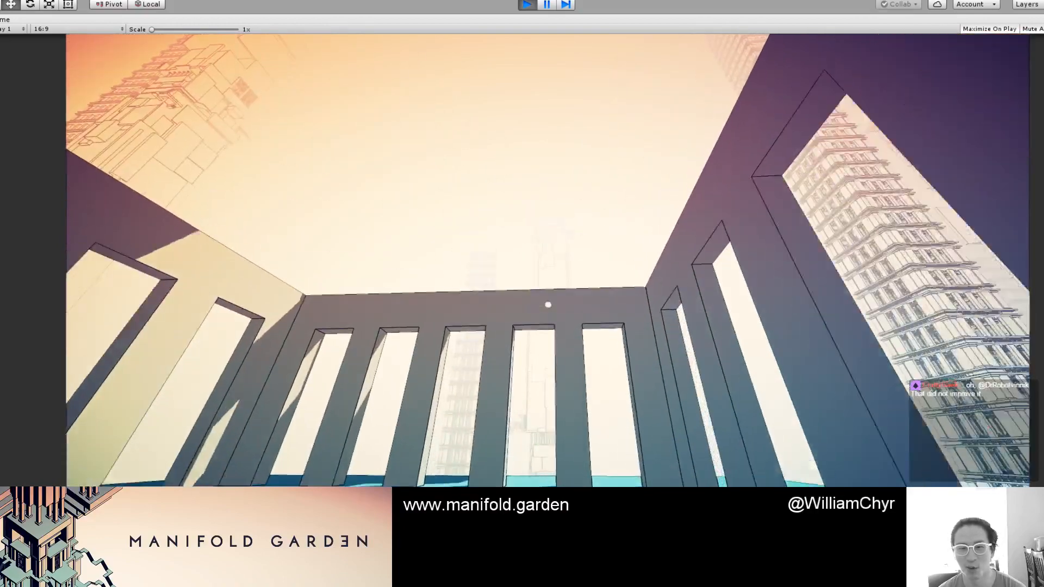
key("w")
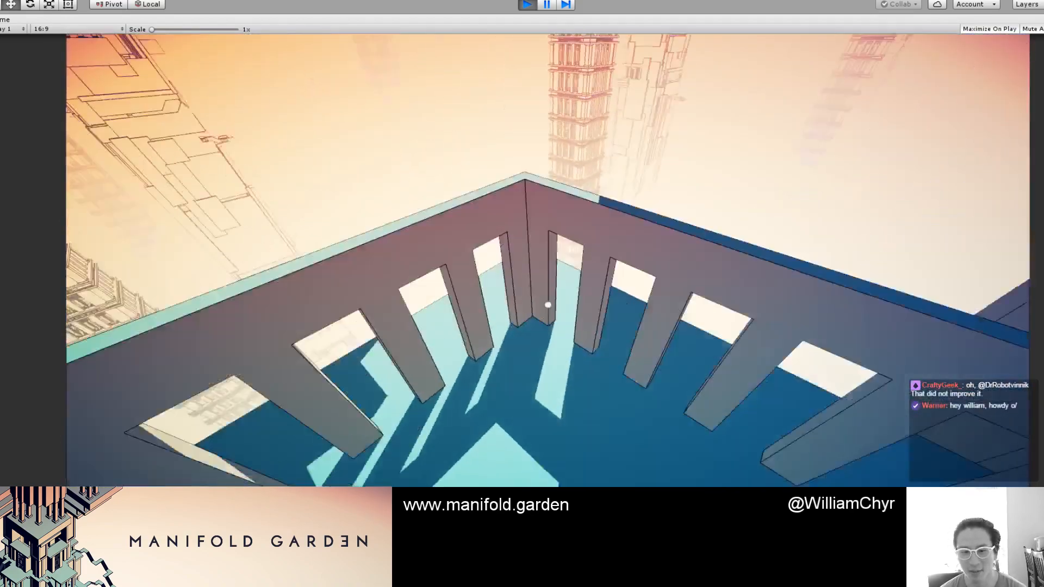
key("w")
key("w")
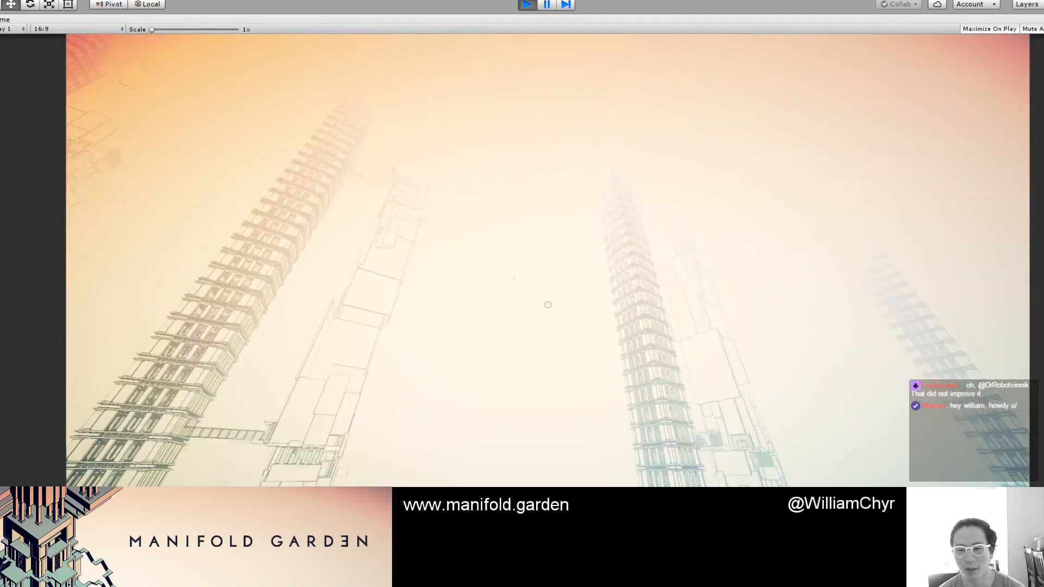
key("w")
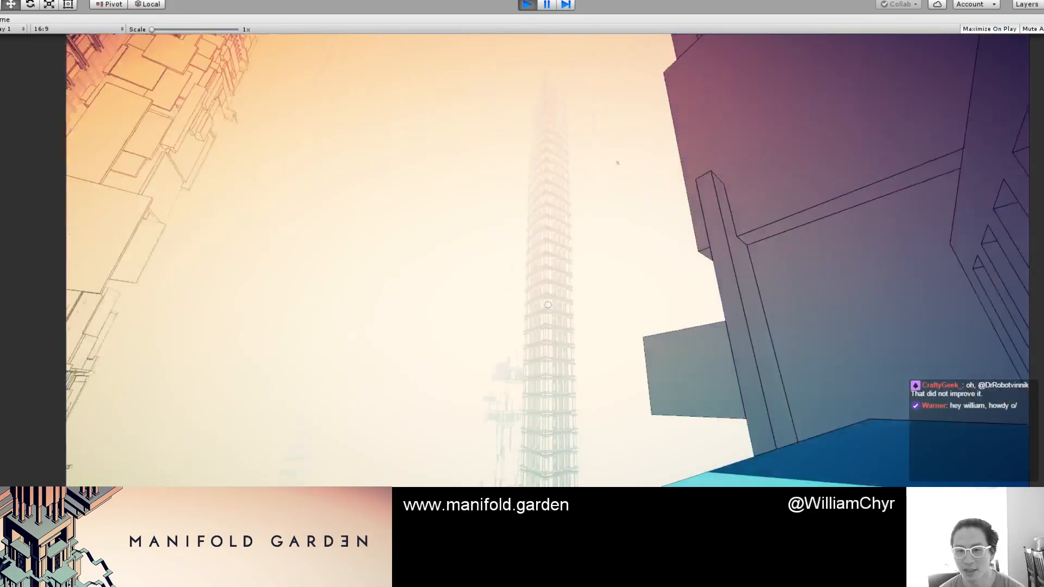
key("w")
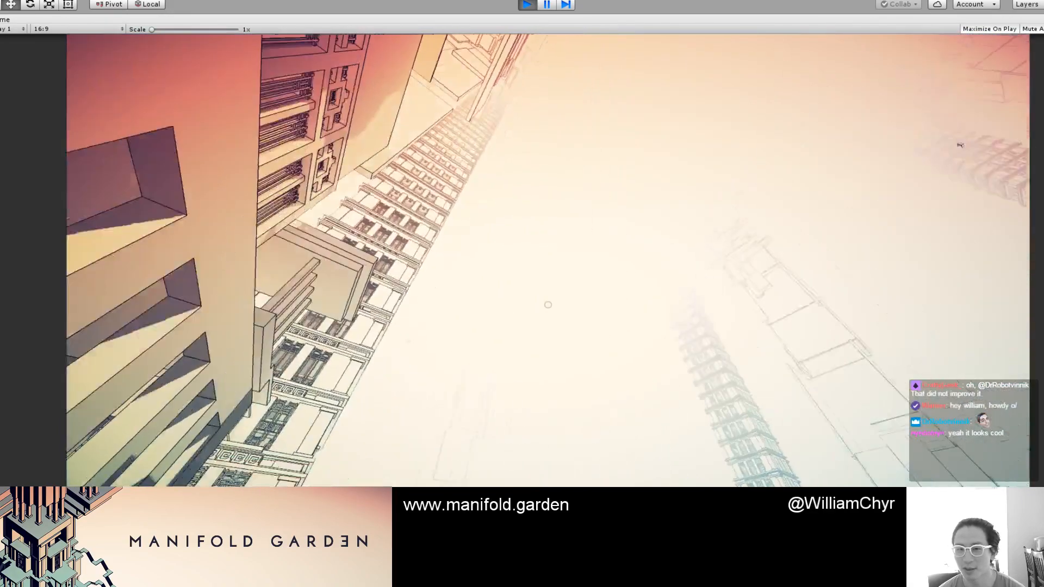
Step: Walk back from the columned terrace through the low passage into the tall, narrow corridor
key("w")
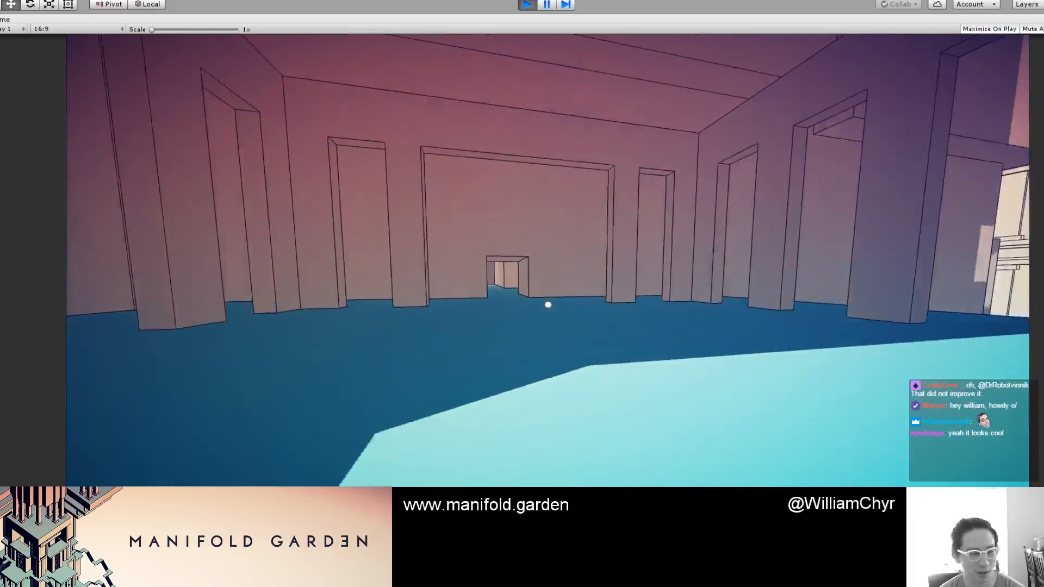
key("w")
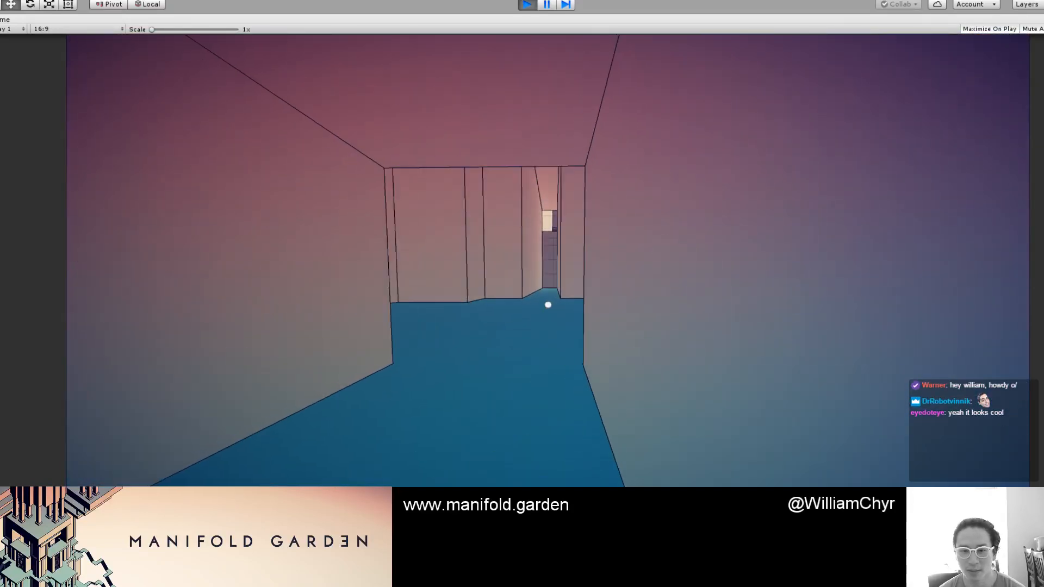
key("w")
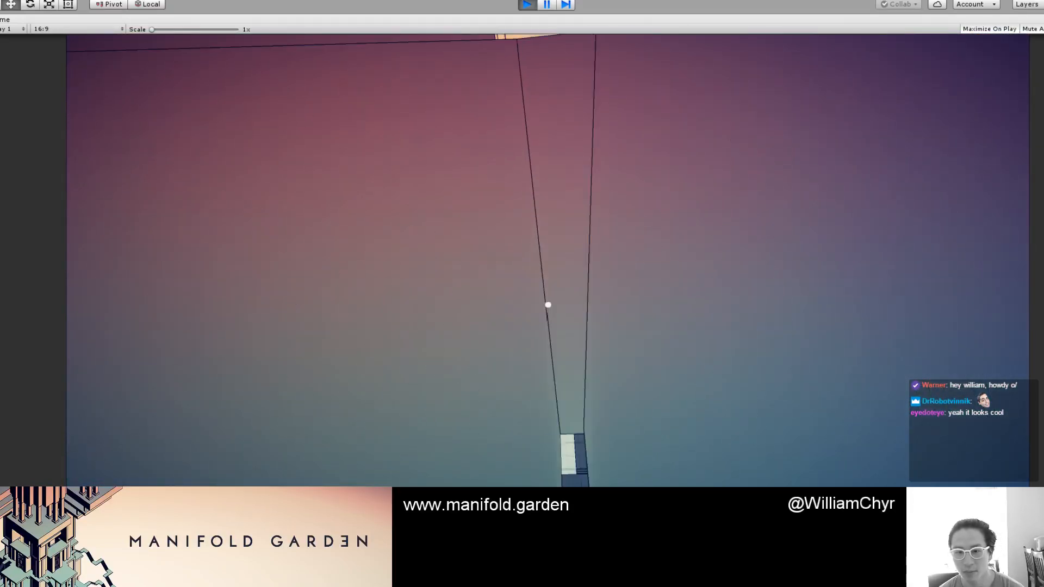
key("w")
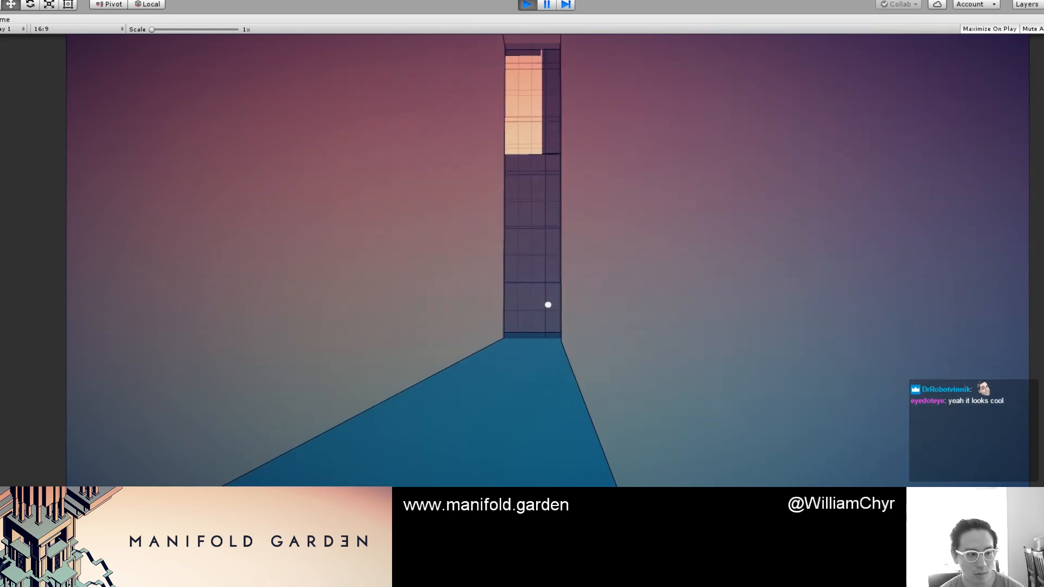
Step: Walk out of the tall, narrow corridor and climb the successive staircases up through the latticed hall
key("w")
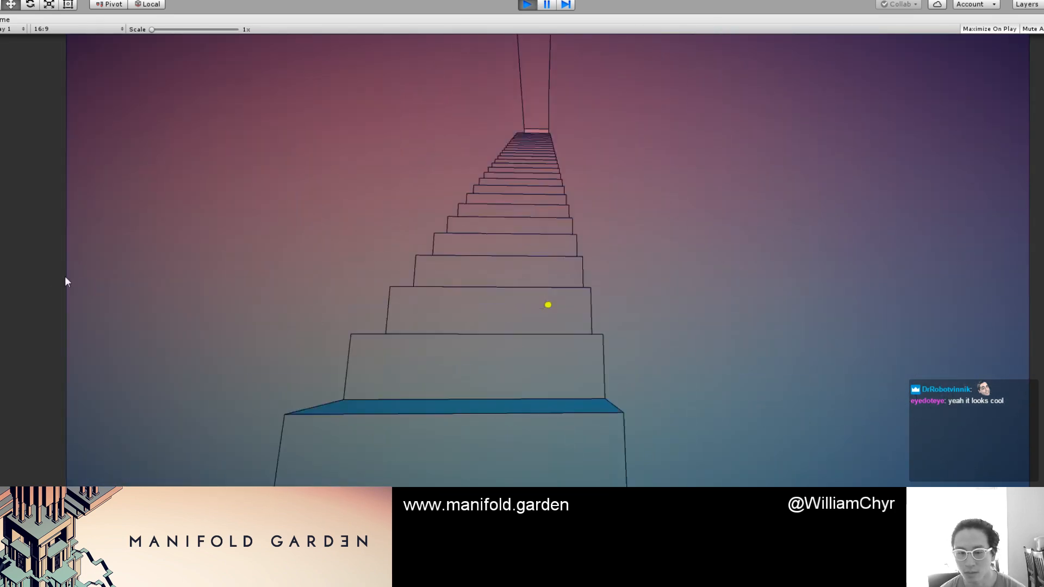
key("w")
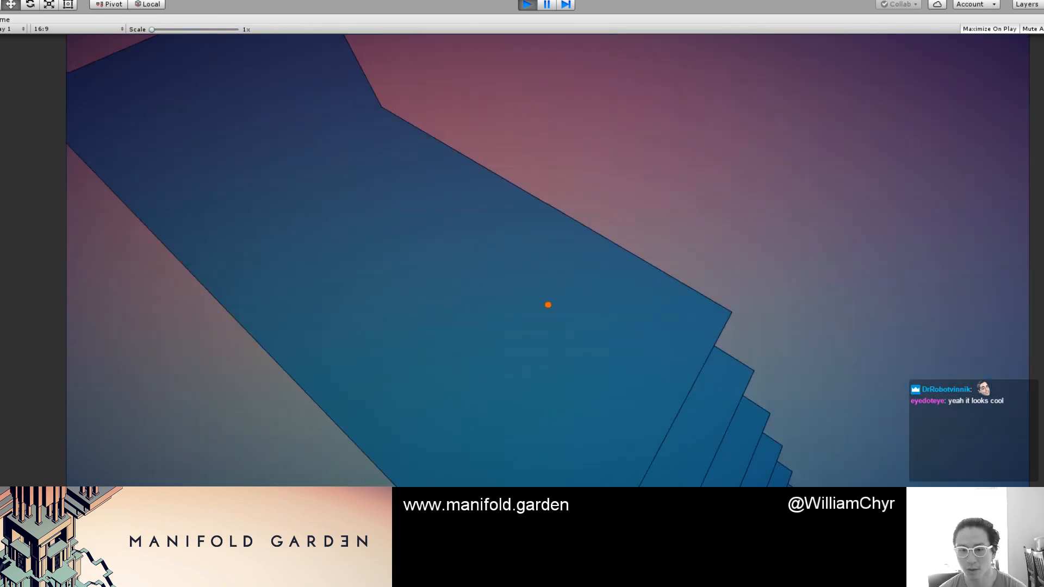
key("w")
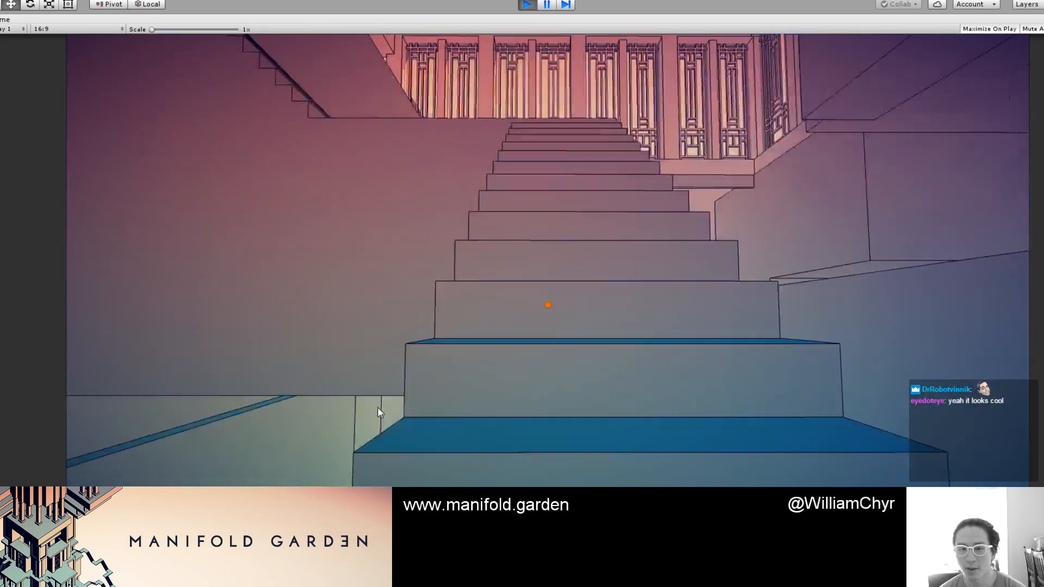
key("w")
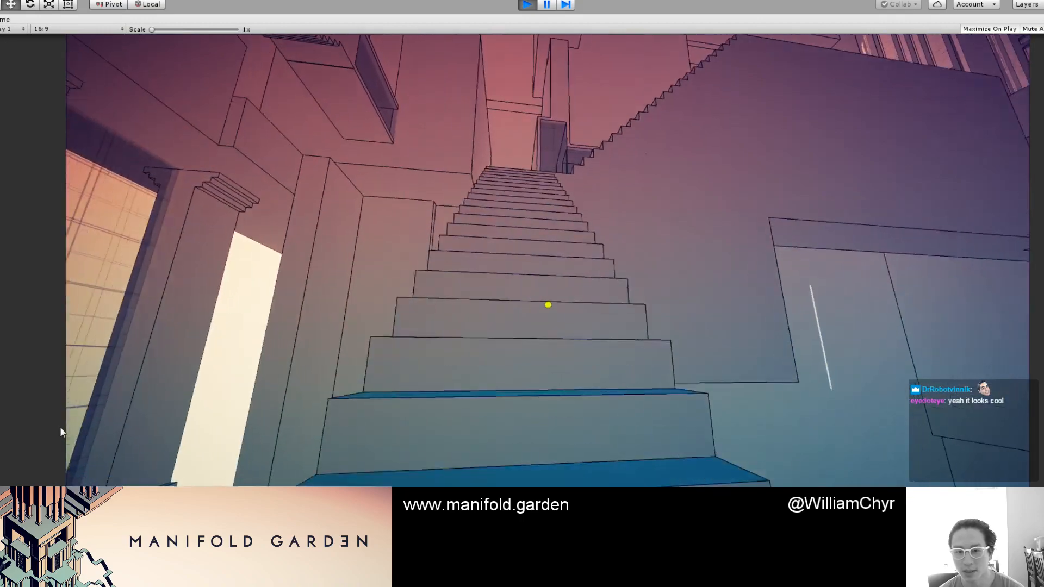
key("w")
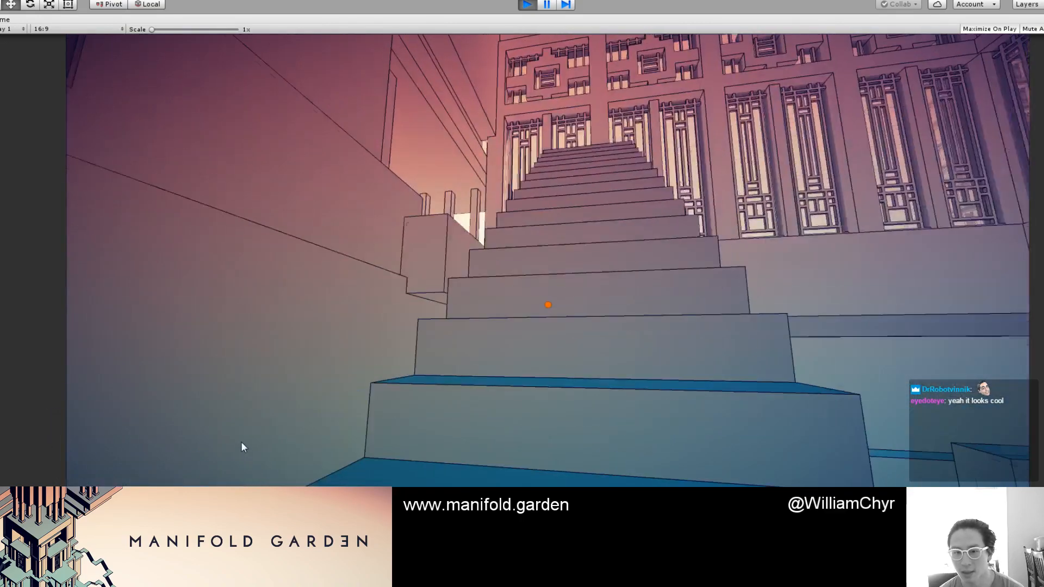
key("w")
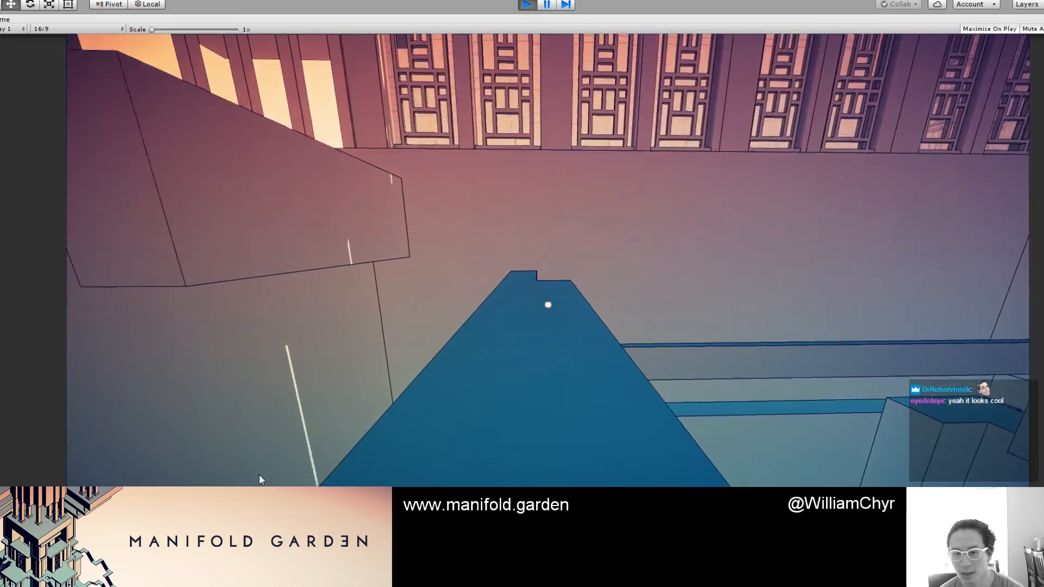
Step: Cross the narrow elevated beam to the large block platform beside the short stairs and the dark green line
key("w")
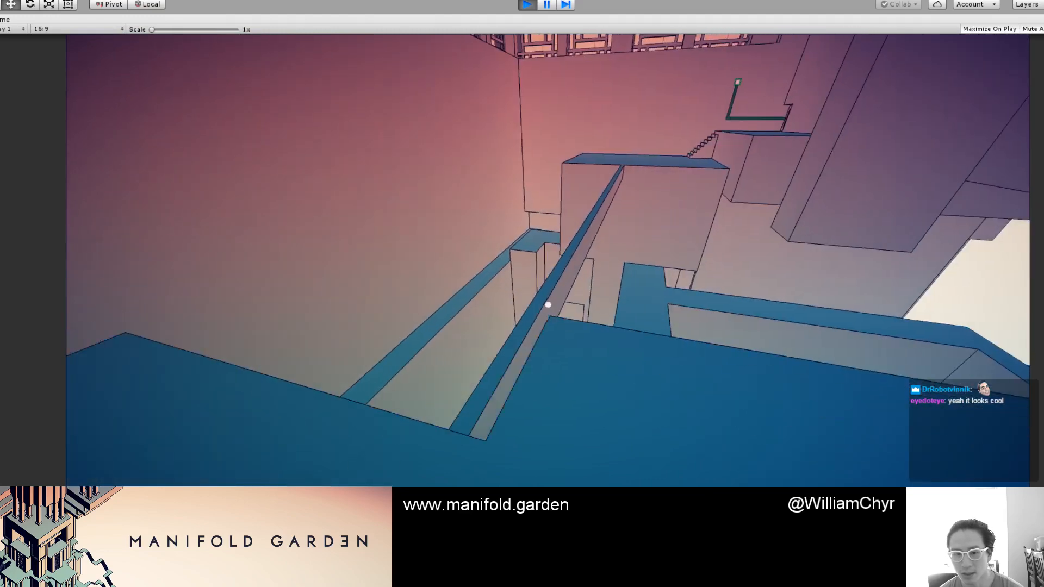
key("w")
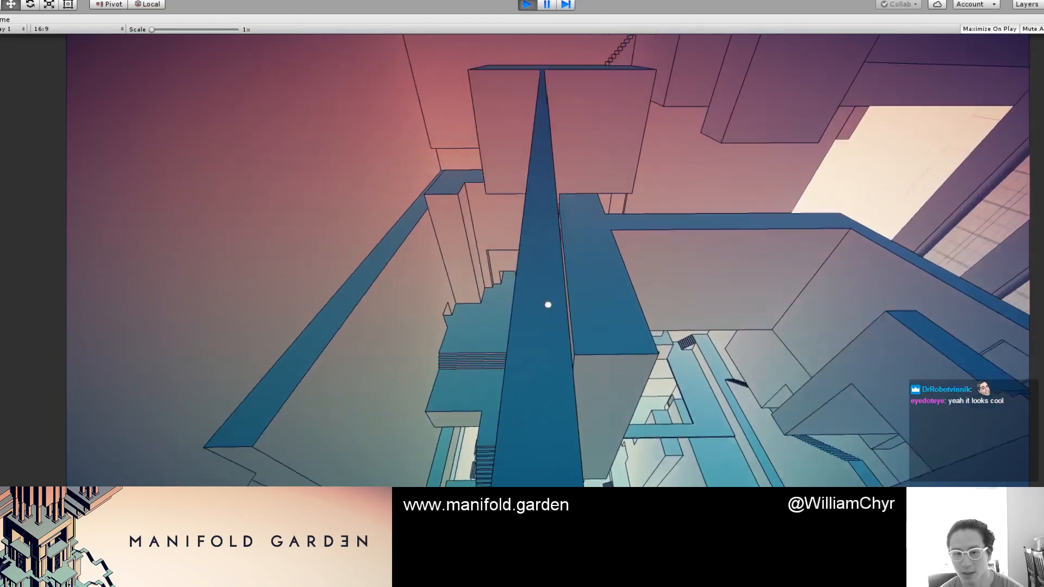
key("w")
key("w")
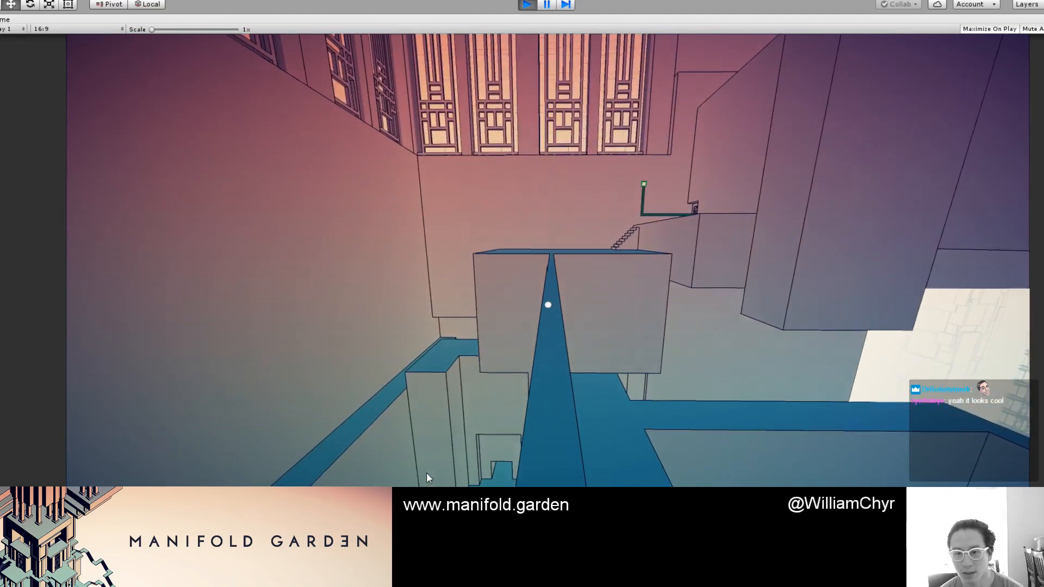
key("w")
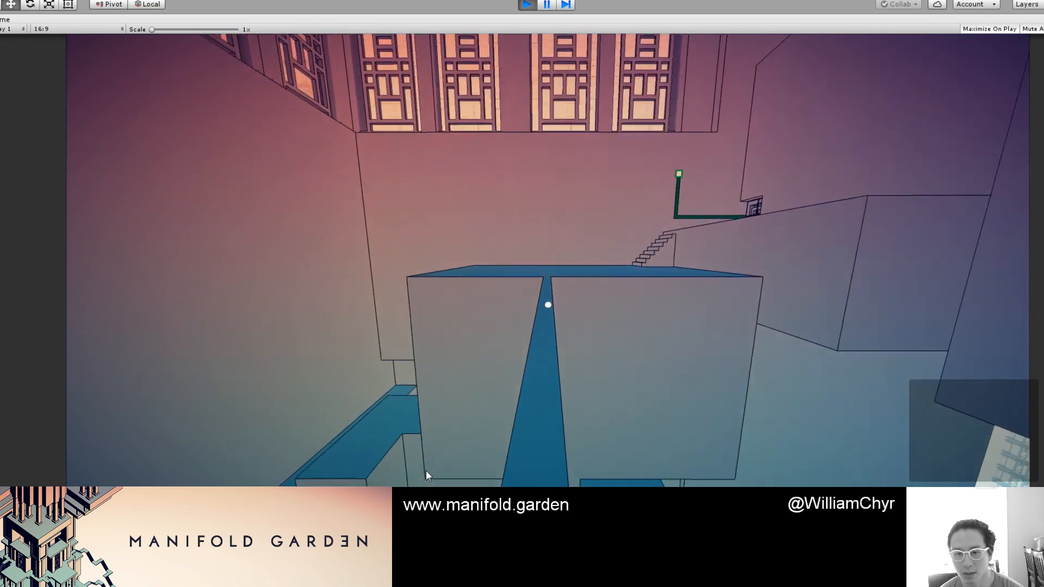
key("w")
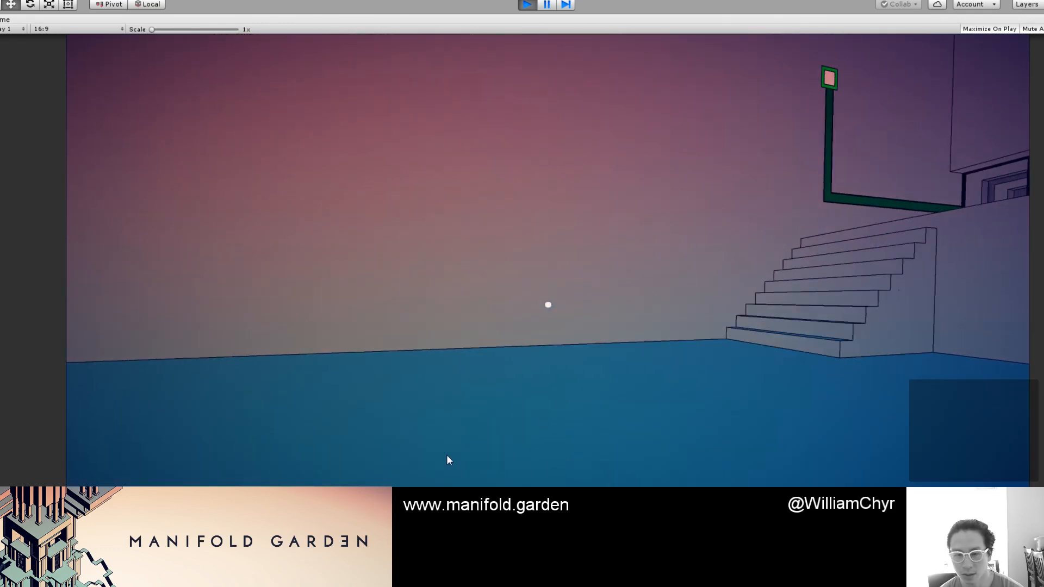
Step: Switch gravity to the green surface and place the green cube on the socket at the end of the line
left_click(453, 436)
key("w")
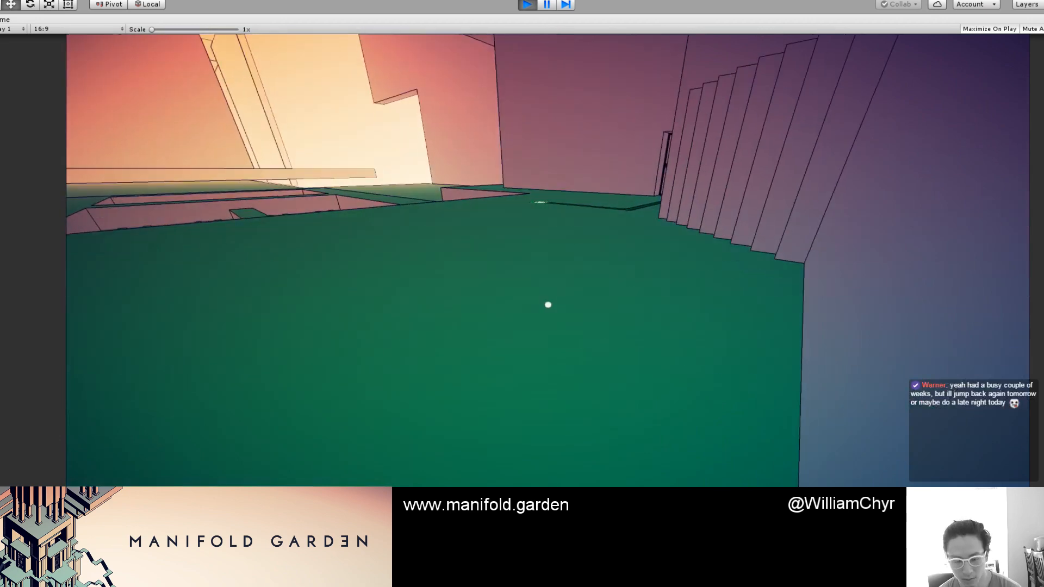
key("e")
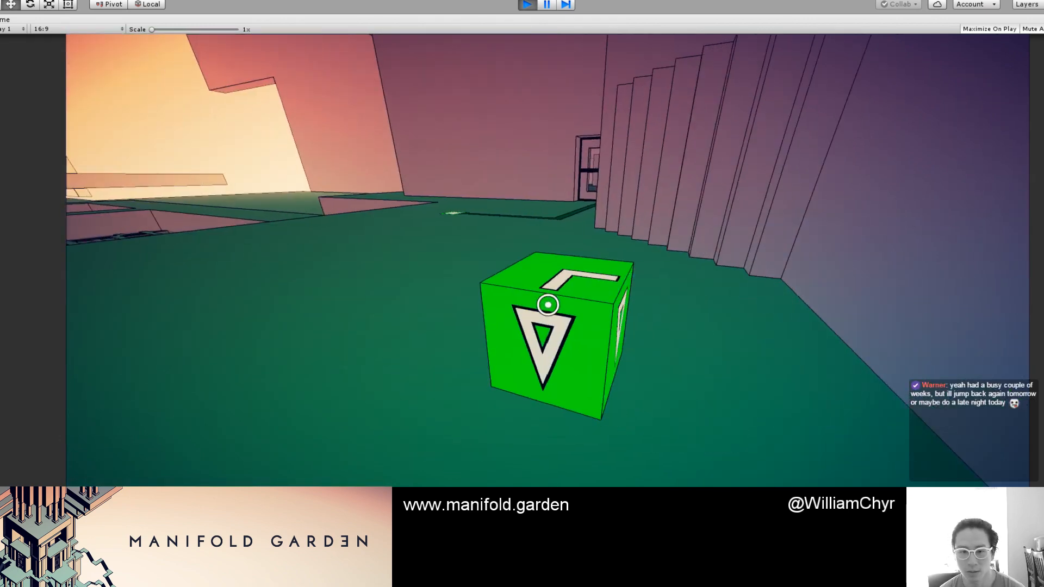
key("w")
key("e")
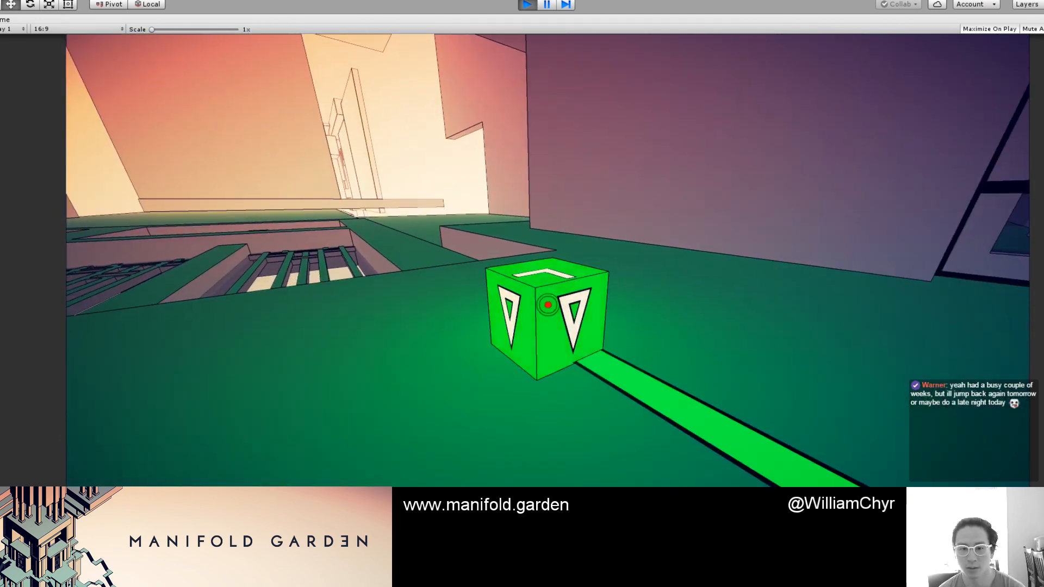
Step: Switch gravity back to the blue floor and follow the passage to the tall pillared recess with the small stair opening
key("w")
key("space")
key("w")
key("w")
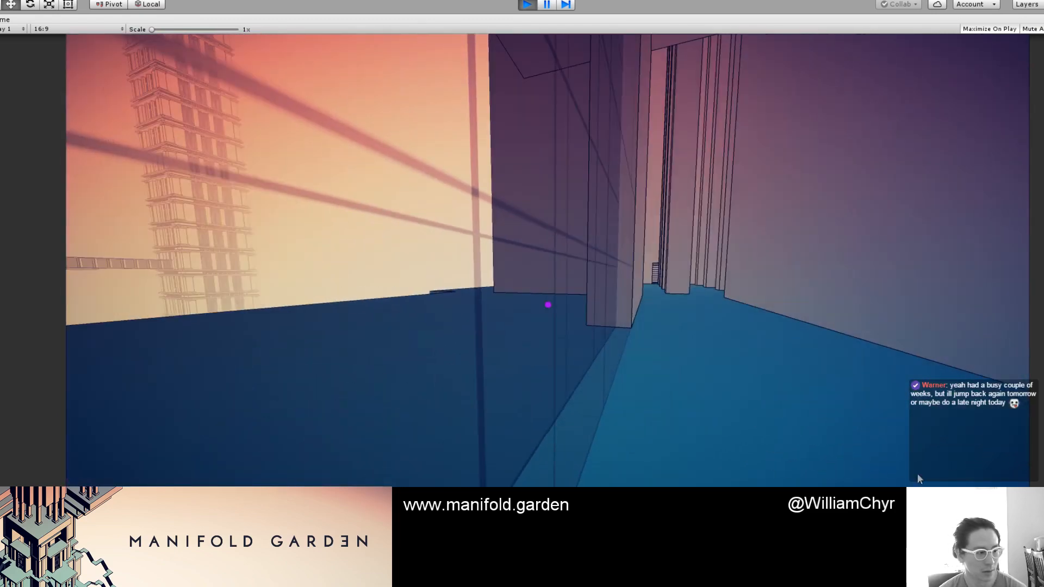
key("w")
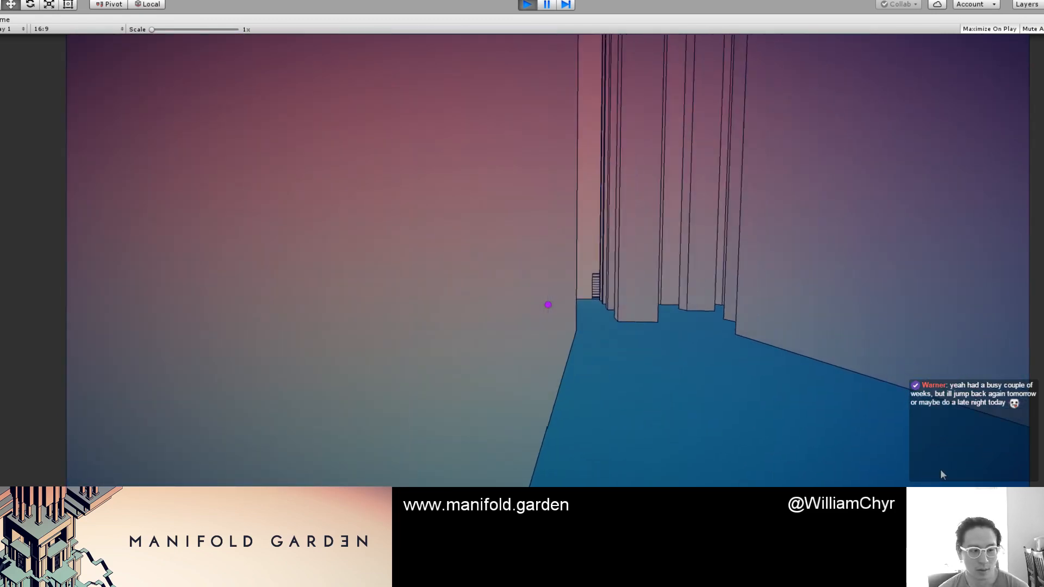
key("w")
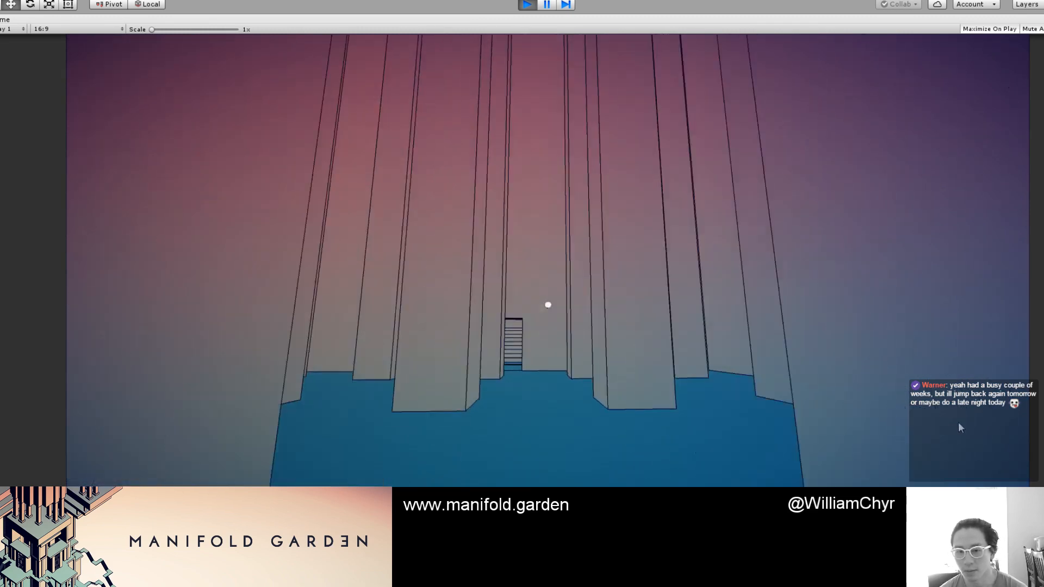
Step: Go past the pillars, climb the enclosed steps and reach the opening that overlooks the neighbouring tower
key("w")
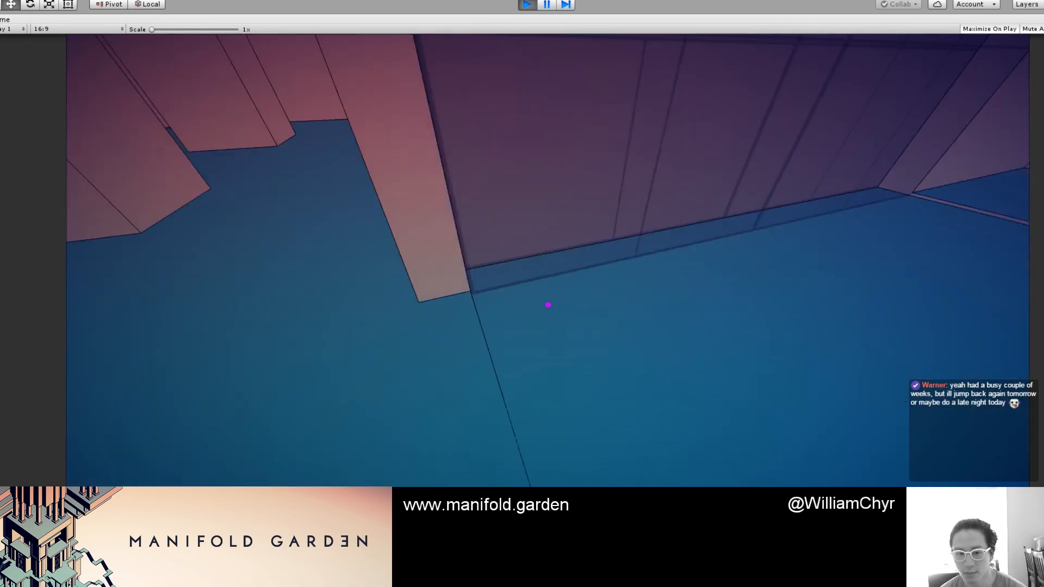
key("w")
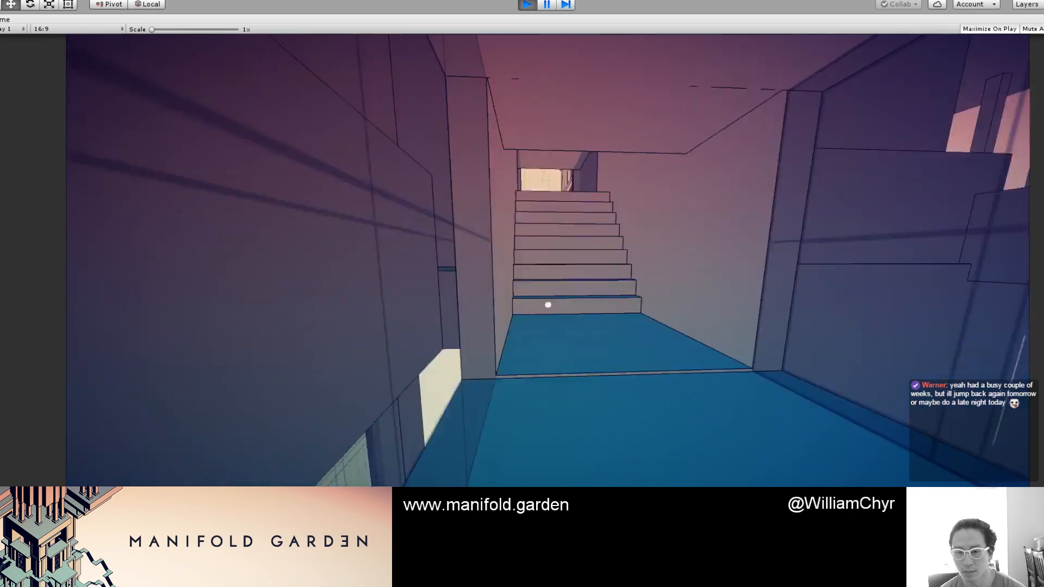
key("w")
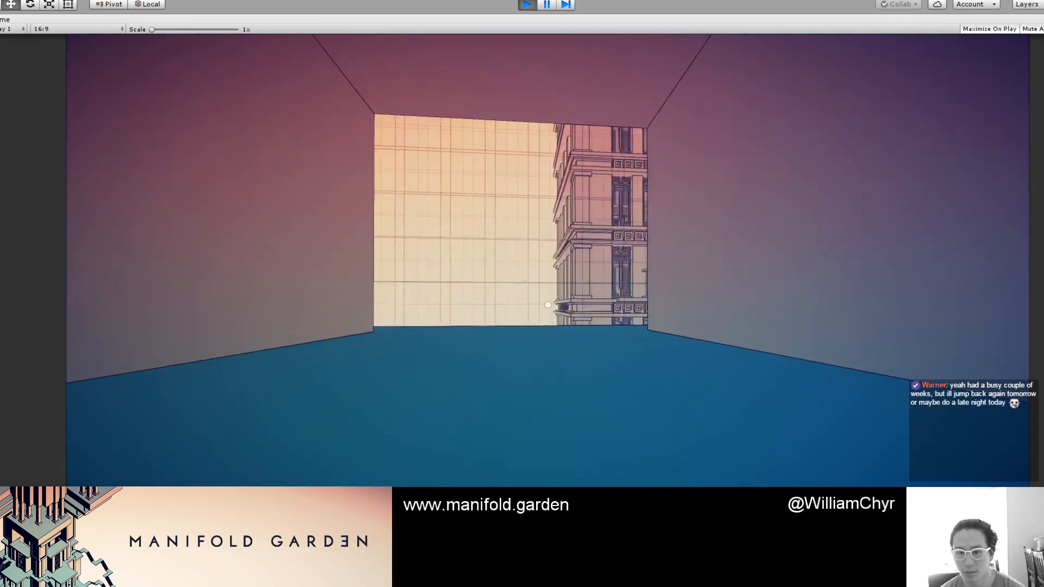
key("w")
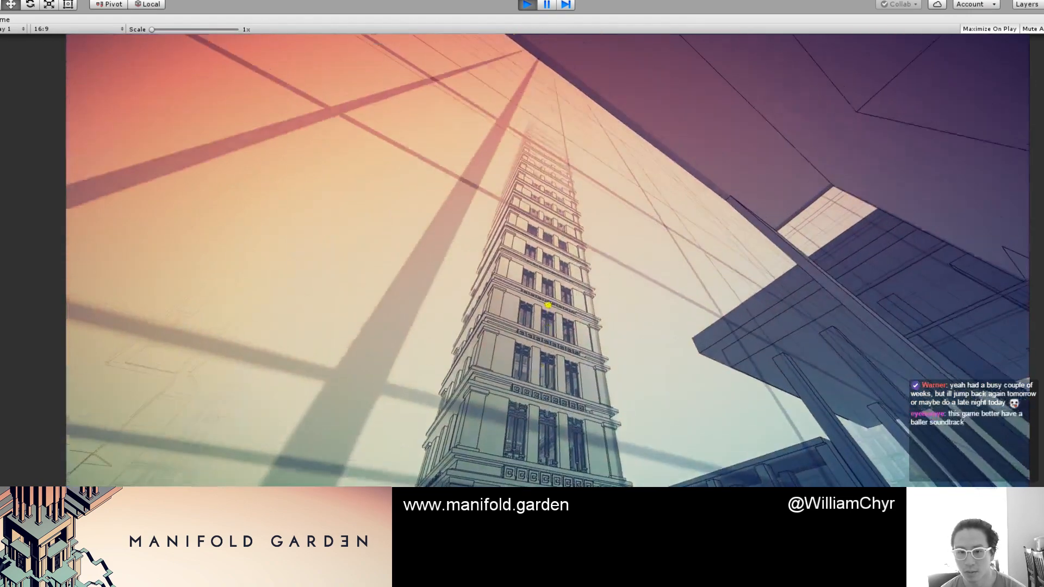
Step: Follow the outer walkway and tall corridor, then climb the stairs onto the columned terrace outside the latticed windows
key("w")
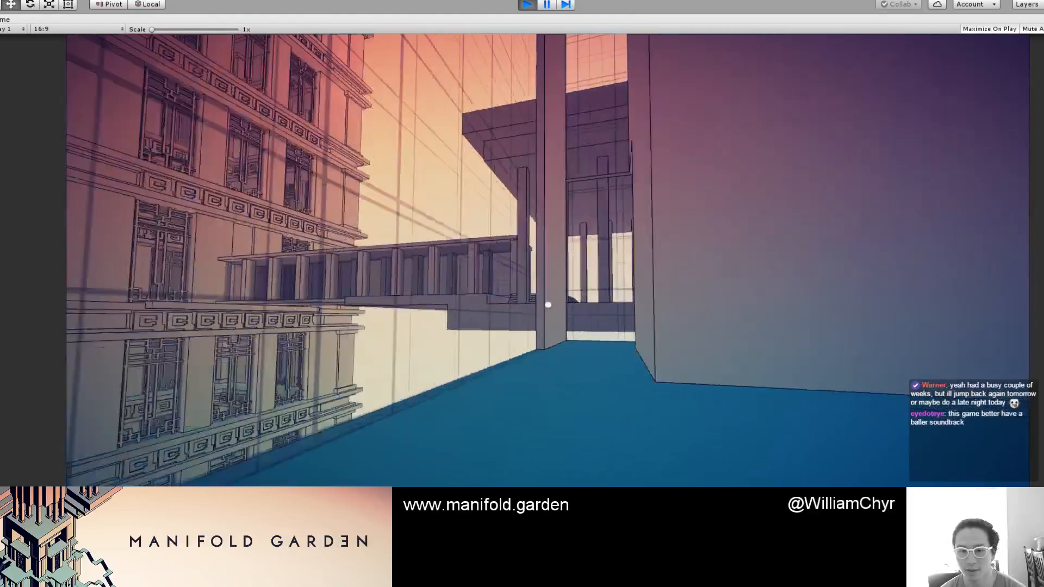
key("w")
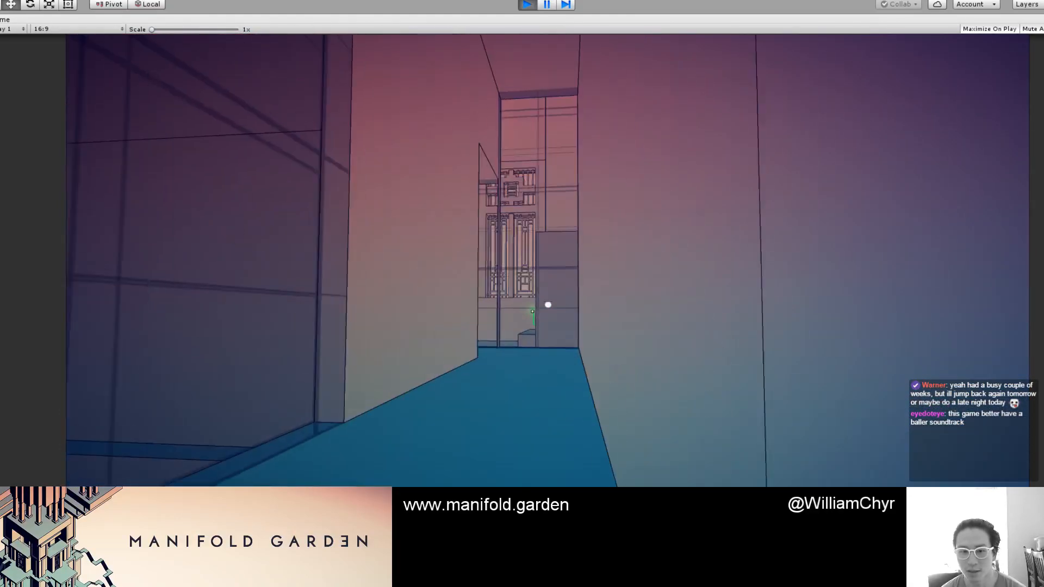
key("w")
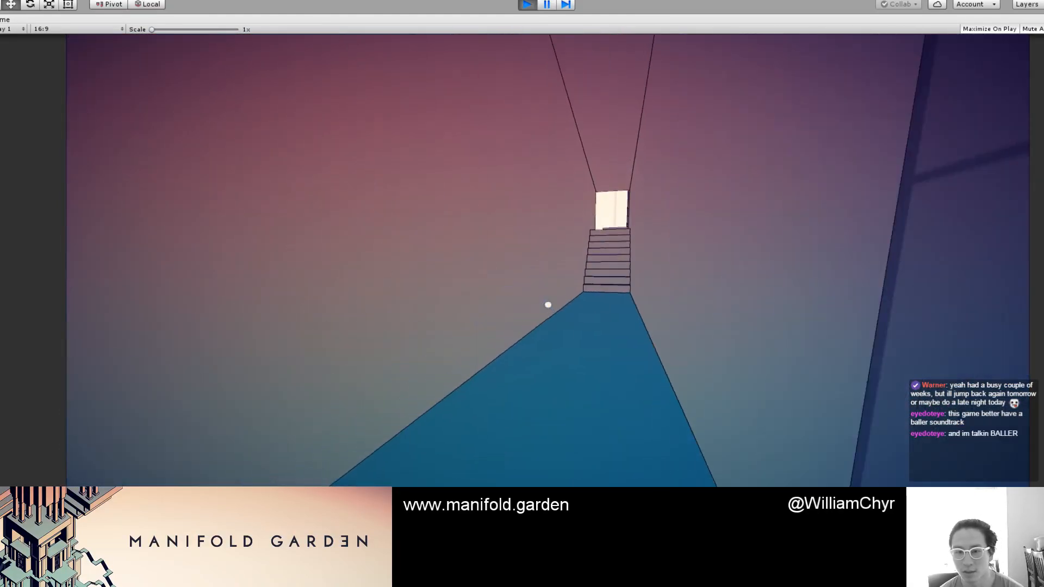
key("w")
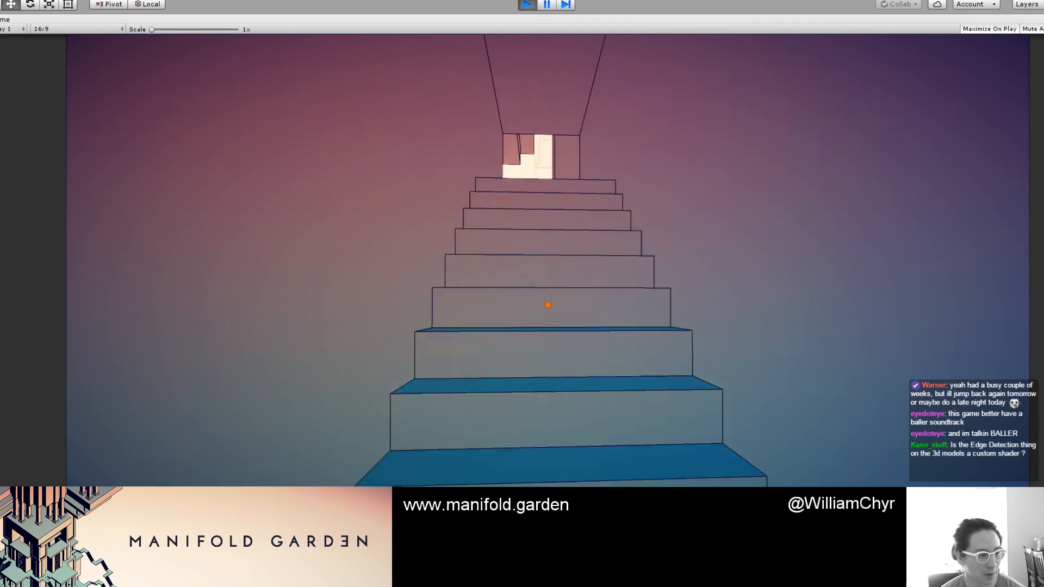
key("w")
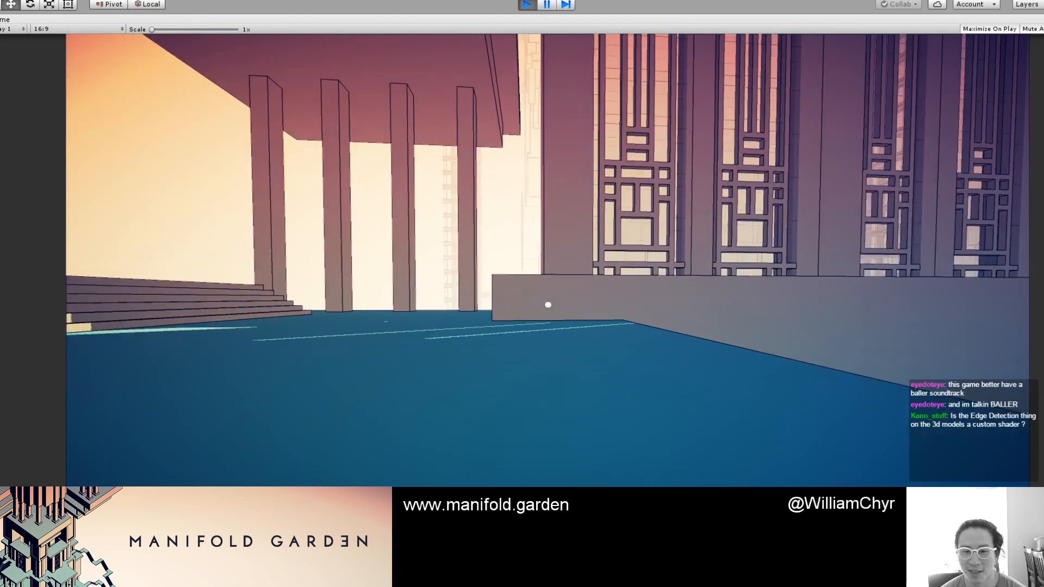
Step: Climb the terrace's wide steps and walk through the skybridge entrance along its row of pillars
key("w")
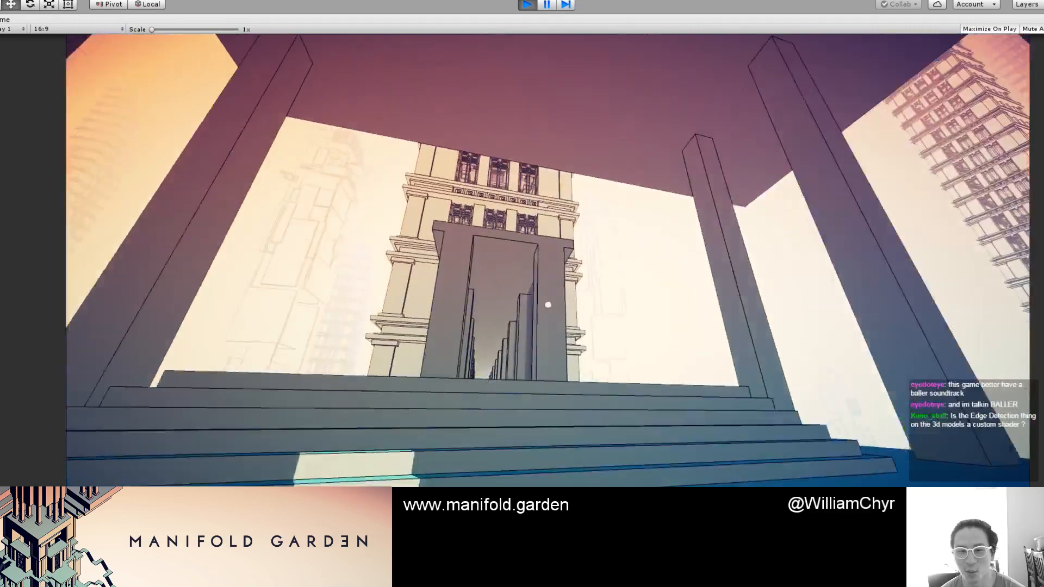
key("w")
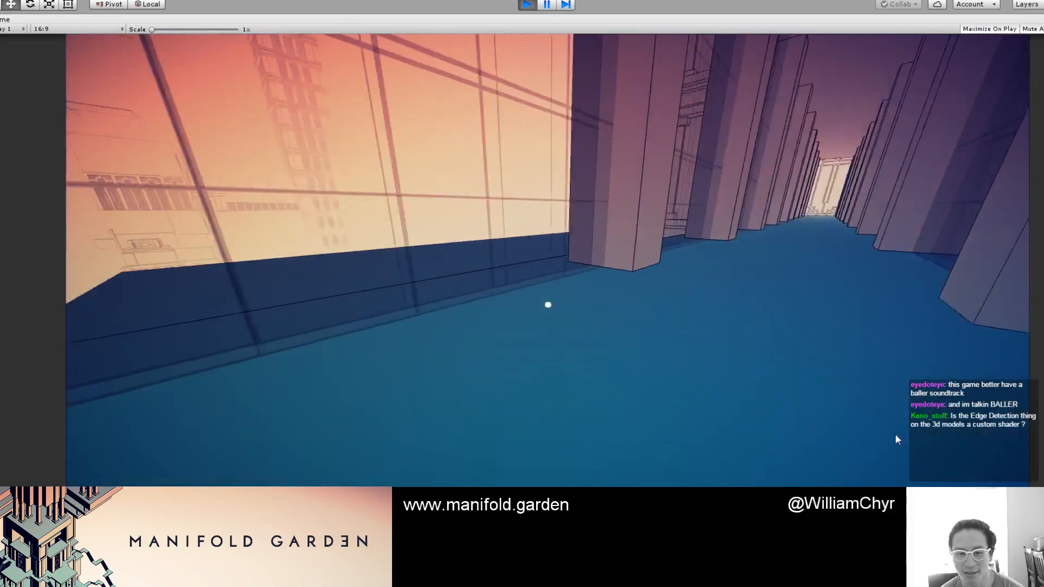
key("w")
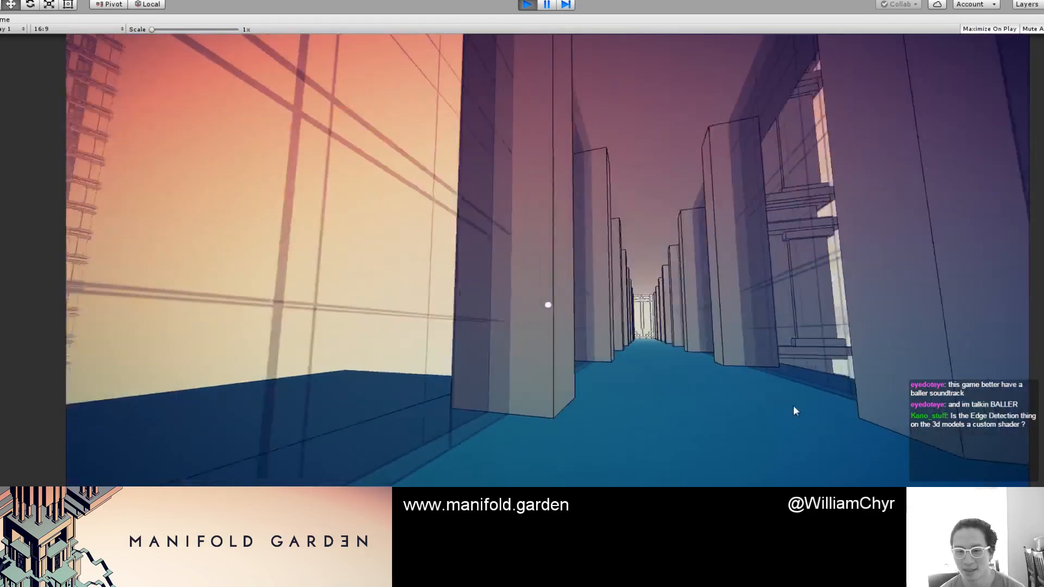
key("w")
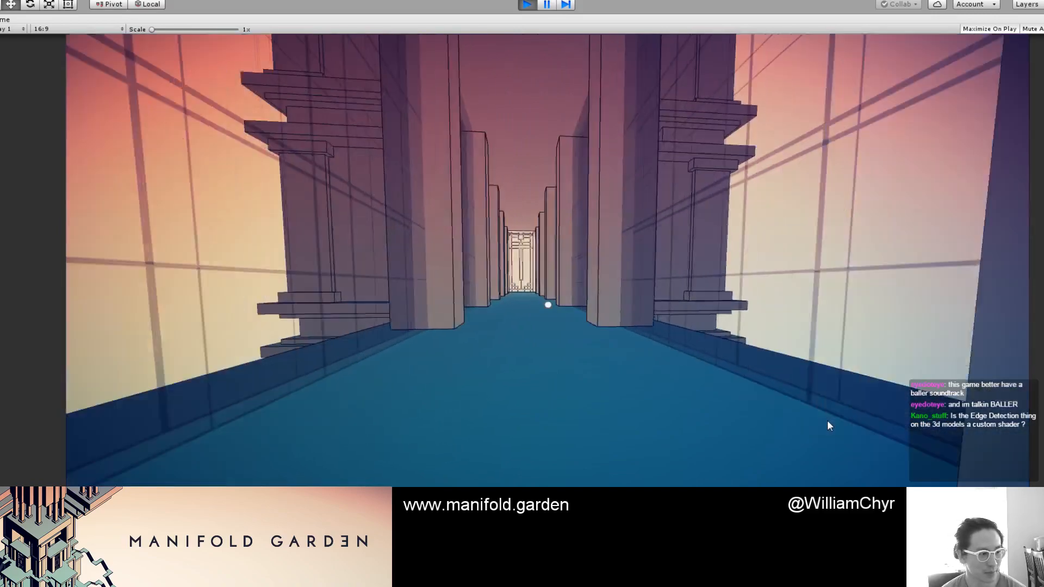
key("w")
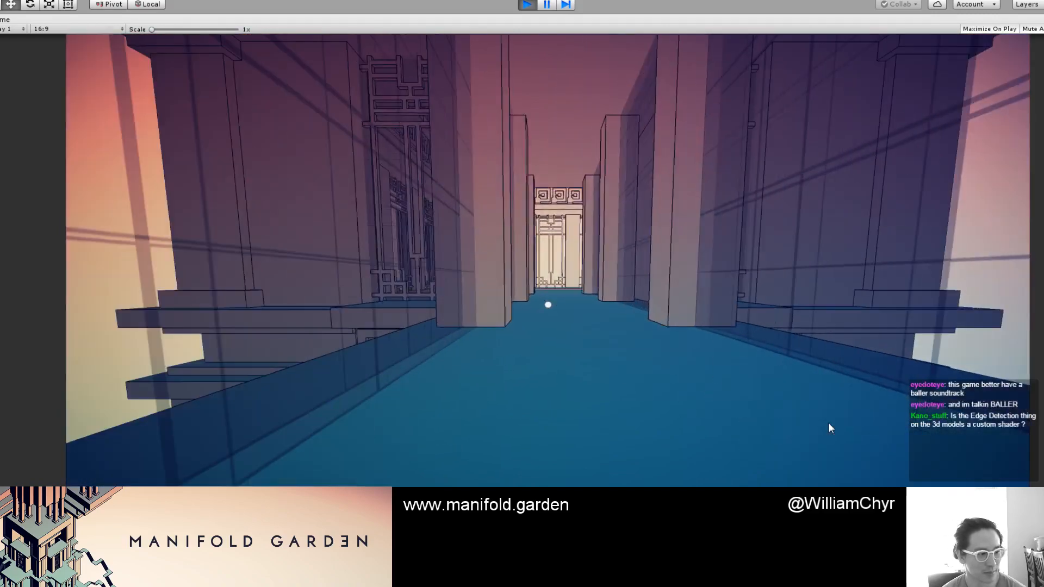
Step: Walk the remaining length of the skybridge and come out under the columned canopy facing the latticed windows
key("w")
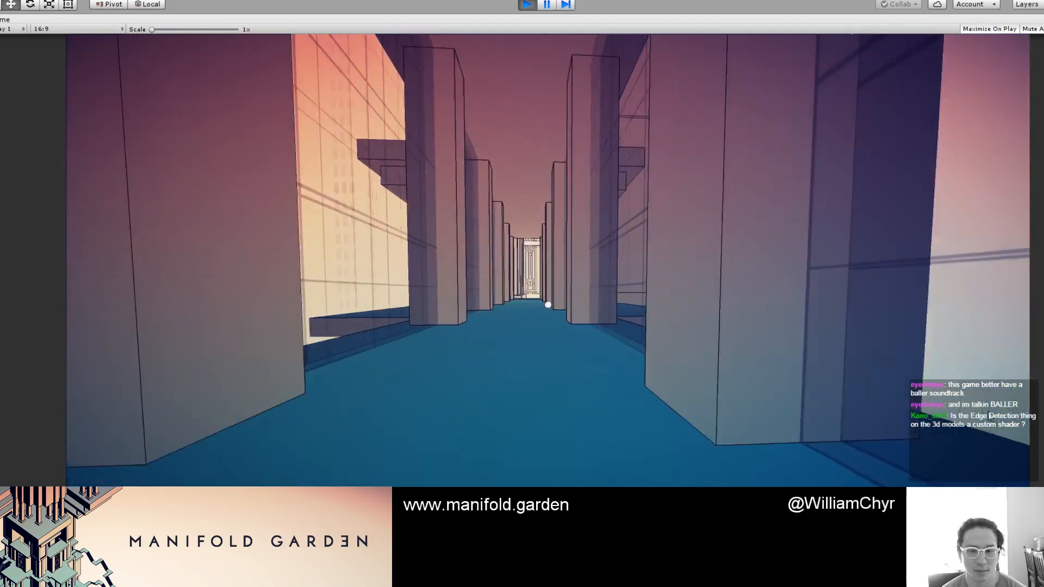
key("w")
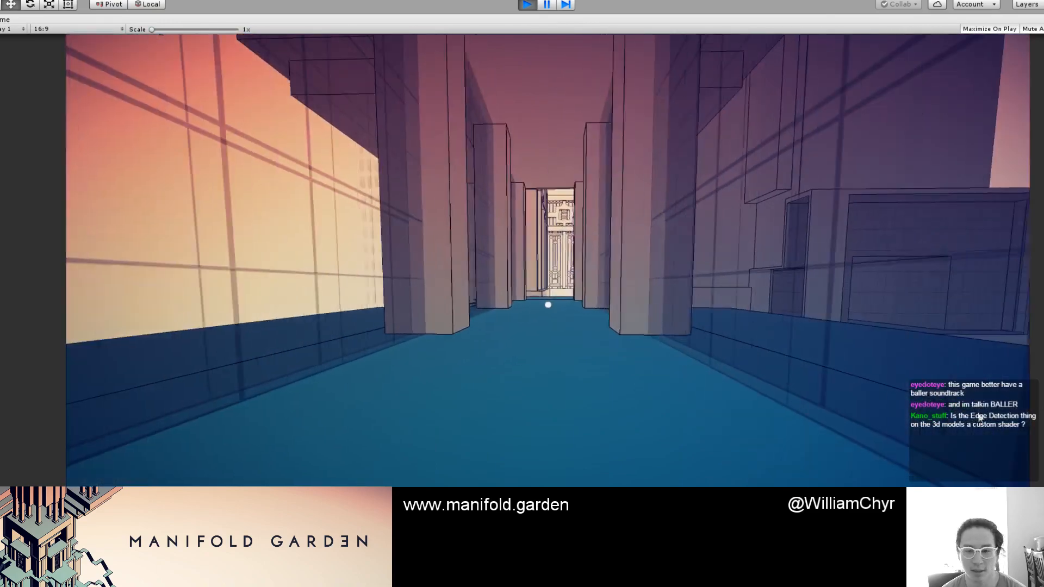
key("w")
key("w")
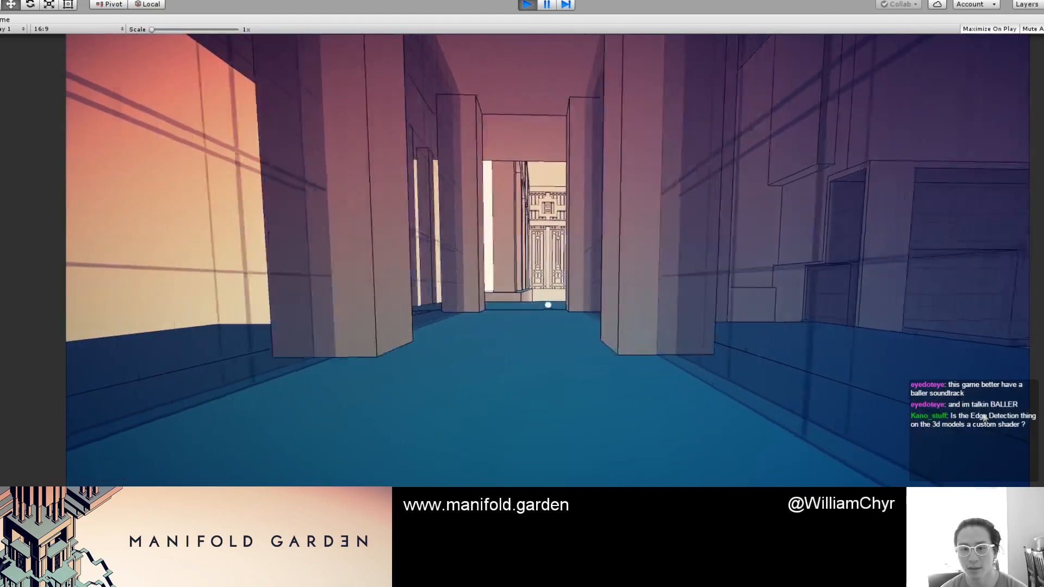
key("w")
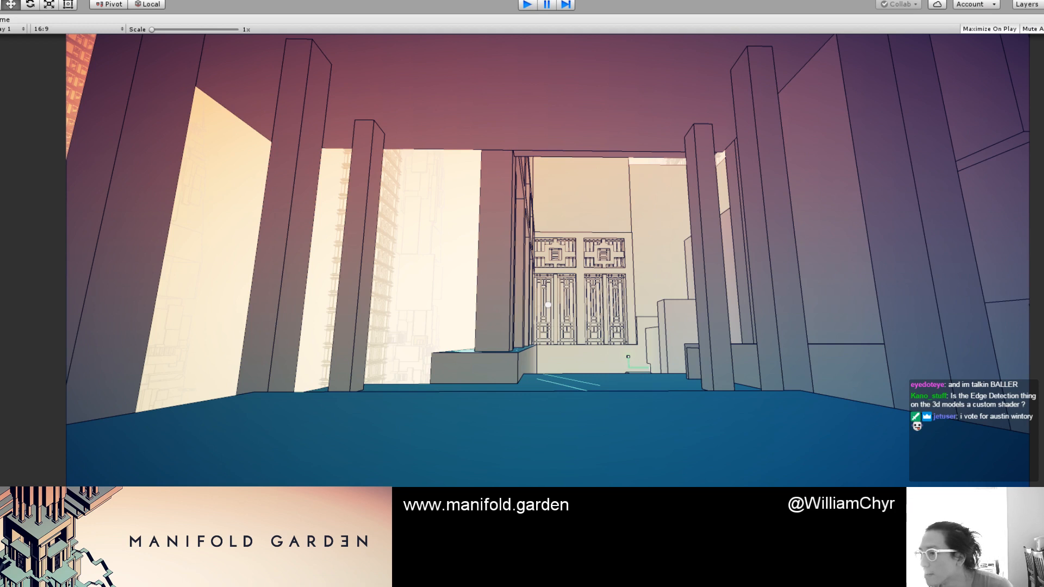
Step: Stop the playtest and inspect the tower's interior stairs, columns and walkways in the scene
key("ctrl+p")
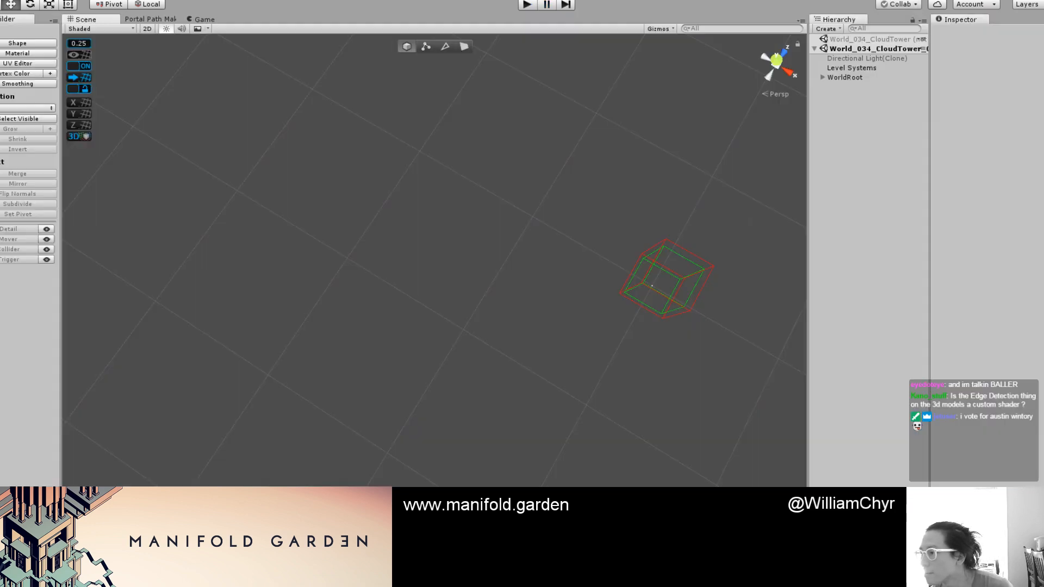
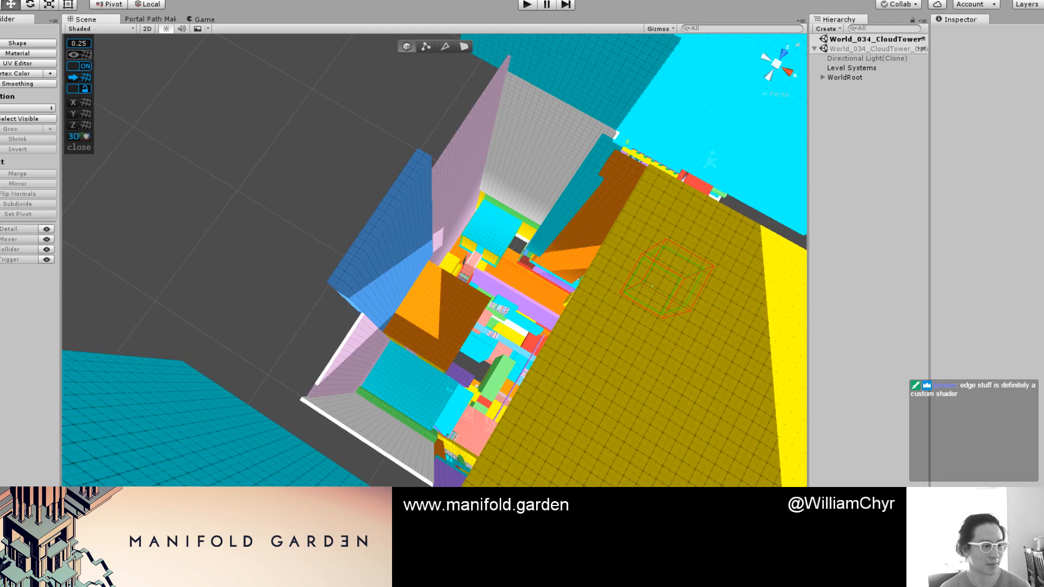
scroll(432, 334, "up", 5)
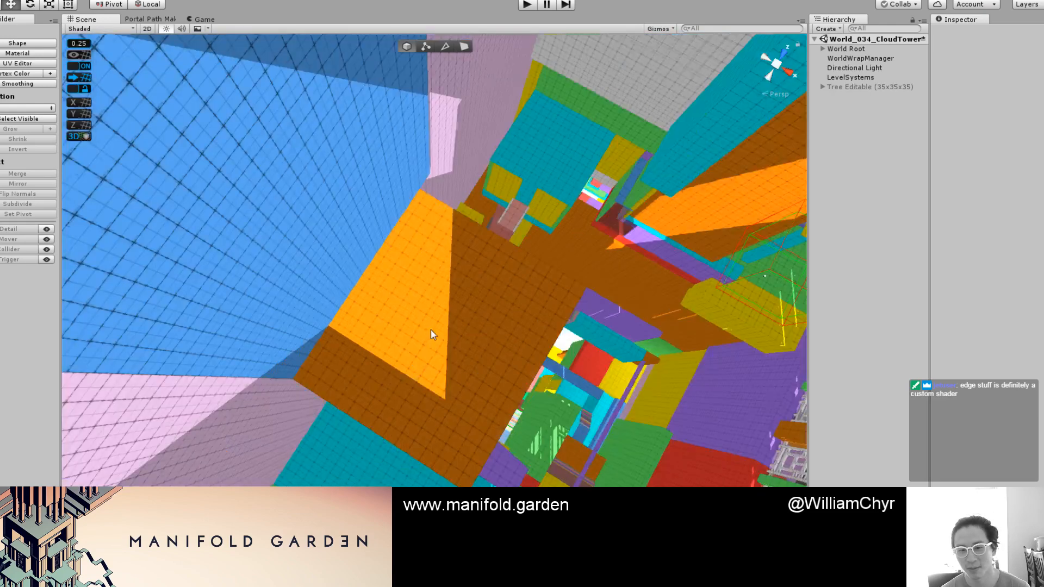
left_click_drag(478, 347, 421, 248, "alt")
left_click_drag(486, 365, 463, 211, "alt")
scroll(463, 212, "up", 6)
left_click_drag(522, 271, 399, 289, "alt")
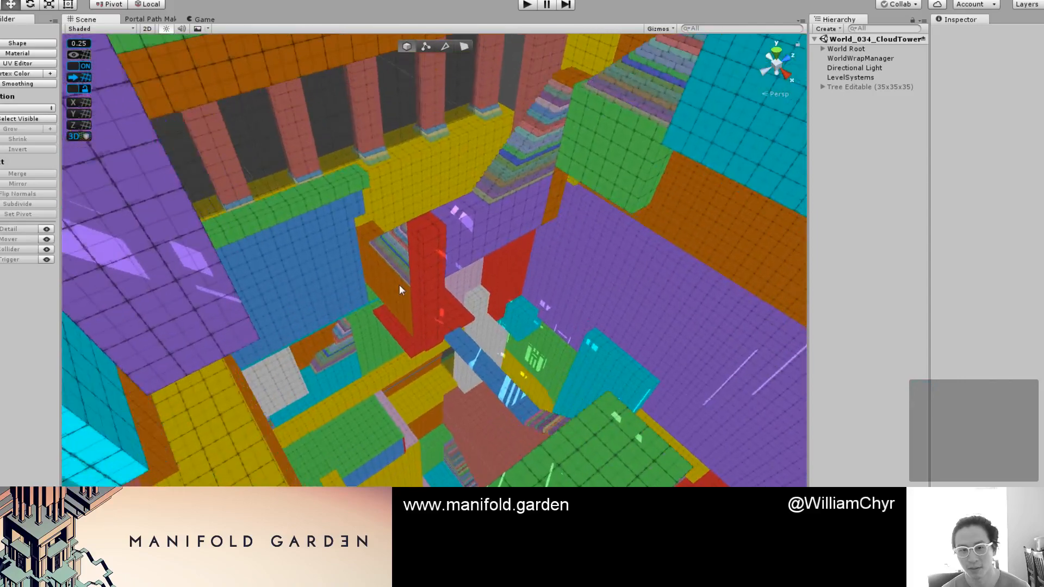
scroll(413, 277, "up", 3)
scroll(413, 277, "down", 3)
left_click_drag(481, 302, 81, 274, "alt")
Step: Examine the corner where the tower's outer walls meet, then switch the scene to an isometric side view
middle_click_drag(304, 218, 375, 315)
scroll(375, 359, "up", 2)
scroll(375, 358, "up", 2)
left_click_drag(375, 315, 506, 288, "alt")
scroll(506, 289, "down", 3)
middle_click_drag(506, 288, 507, 177)
left_click_drag(507, 177, 576, 266, "alt")
middle_click_drag(576, 266, 438, 294)
middle_click_drag(535, 295, 513, 63)
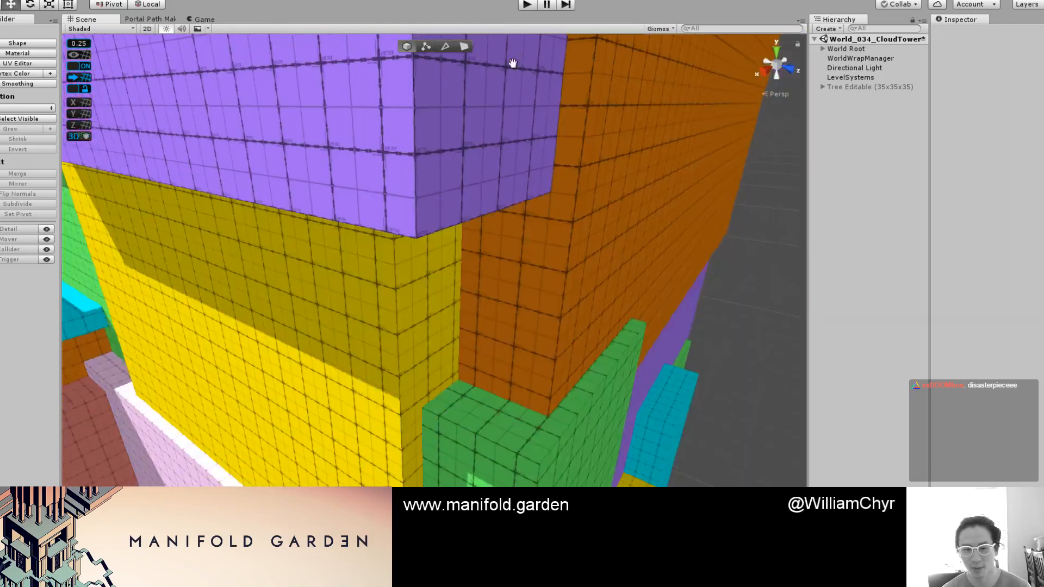
left_click_drag(513, 63, 354, 222, "alt")
scroll(726, 113, "up", 3)
left_click(788, 66)
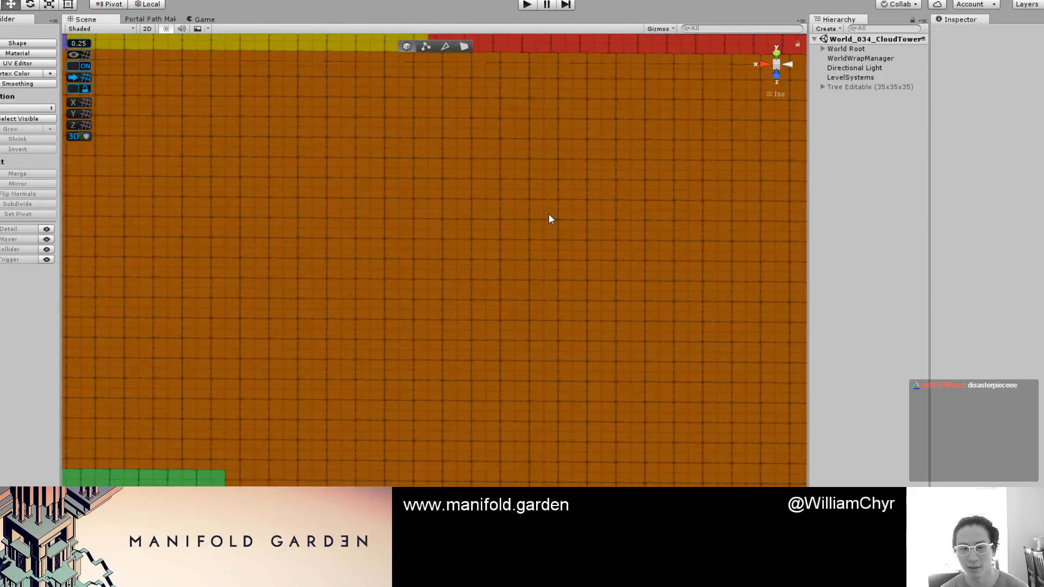
Step: Look over the tower's interior floors from above and inspect the latticed window frames and the wall above them
left_click_drag(549, 219, 410, 243, "alt")
scroll(410, 242, "down", 3)
middle_click_drag(417, 217, 467, 413)
left_click_drag(455, 285, 429, 337, "alt")
middle_click_drag(424, 282, 559, 344)
scroll(413, 261, "down", 3)
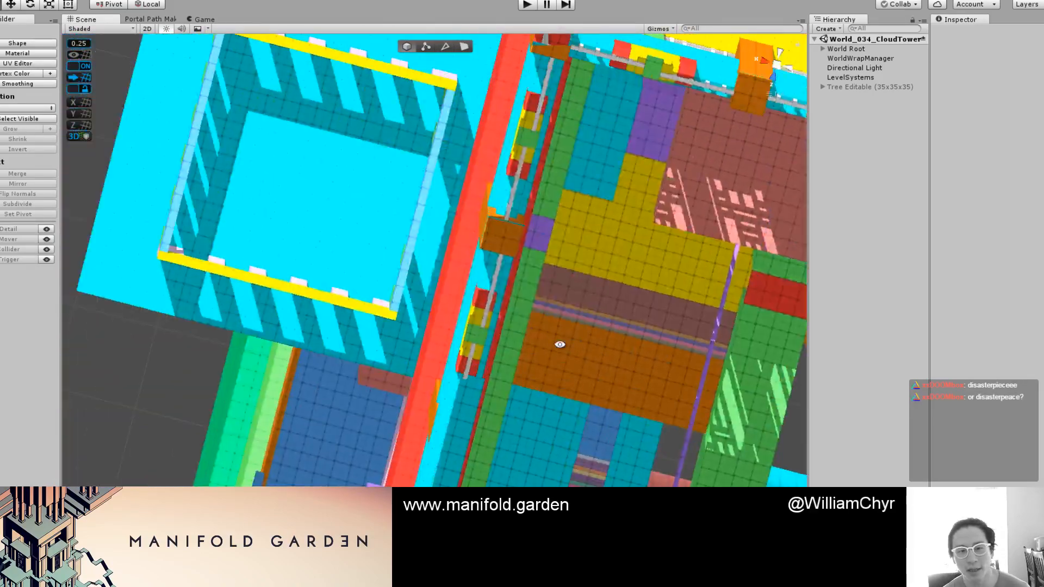
left_click_drag(560, 345, 350, 101, "alt")
scroll(350, 103, "up", 3)
middle_click_drag(349, 128, 442, 338)
middle_click_drag(443, 135, 477, 307)
middle_click_drag(478, 218, 400, 313)
left_click_drag(399, 312, 522, 250, "alt")
middle_click_drag(533, 239, 272, 286)
left_click_drag(386, 264, 517, 326, "alt")
middle_click_drag(522, 334, 267, 217)
scroll(405, 369, "up", 4)
left_click_drag(414, 379, 445, 383, "alt")
middle_click_drag(445, 384, 157, 461)
left_click_drag(320, 439, 386, 433, "alt")
scroll(434, 460, "down", 5)
middle_click_drag(469, 329, 517, 473)
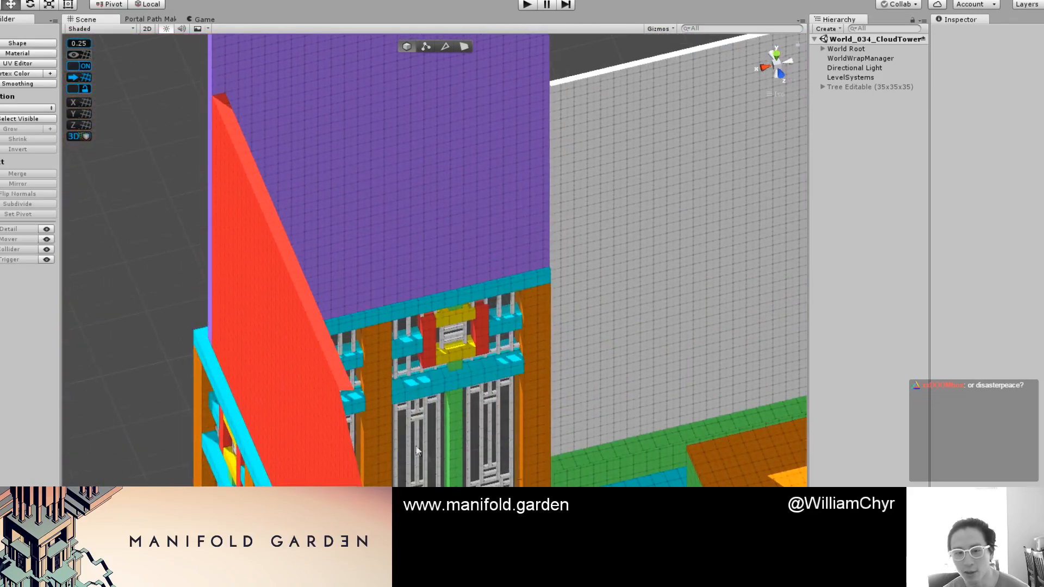
Step: Inspect the tower facade around the latticed windows and the railed balcony on the levels below
left_click_drag(514, 470, 282, 344, "alt")
middle_click_drag(282, 345, 582, 343)
left_click_drag(583, 343, 319, 350, "alt")
middle_click_drag(318, 350, 704, 435)
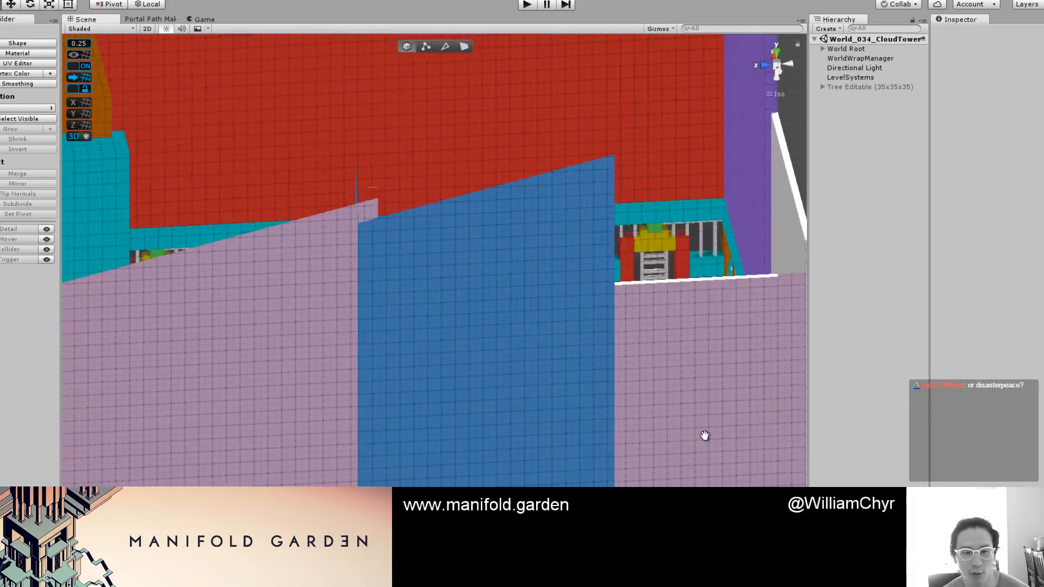
scroll(508, 373, "up", 5)
middle_click_drag(507, 373, 794, 331)
left_click_drag(794, 331, 517, 347, "alt")
middle_click_drag(517, 347, 761, 261)
scroll(544, 337, "down", 4)
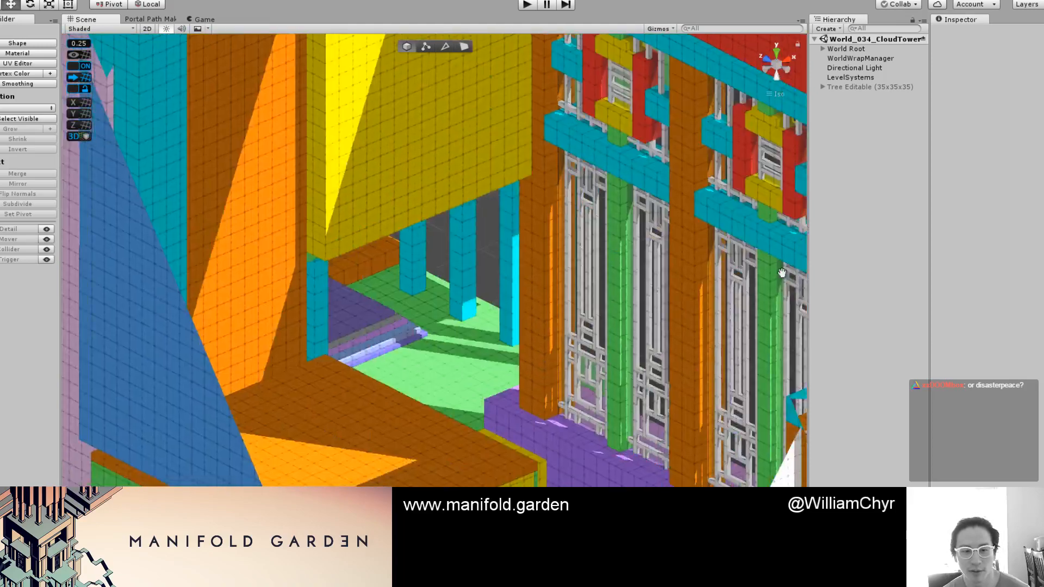
scroll(506, 342, "up", 5)
left_click_drag(506, 342, 305, 379, "alt")
scroll(364, 332, "down", 3)
scroll(366, 333, "down", 4)
middle_click_drag(403, 468, 321, 217)
left_click_drag(522, 417, 370, 375, "alt")
scroll(330, 328, "up", 5)
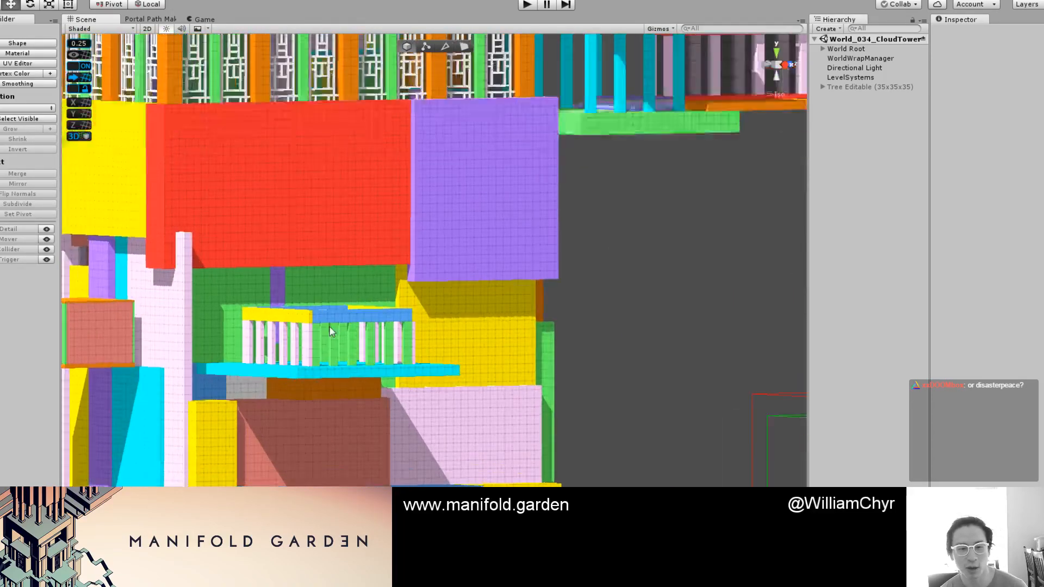
scroll(285, 320, "down", 4)
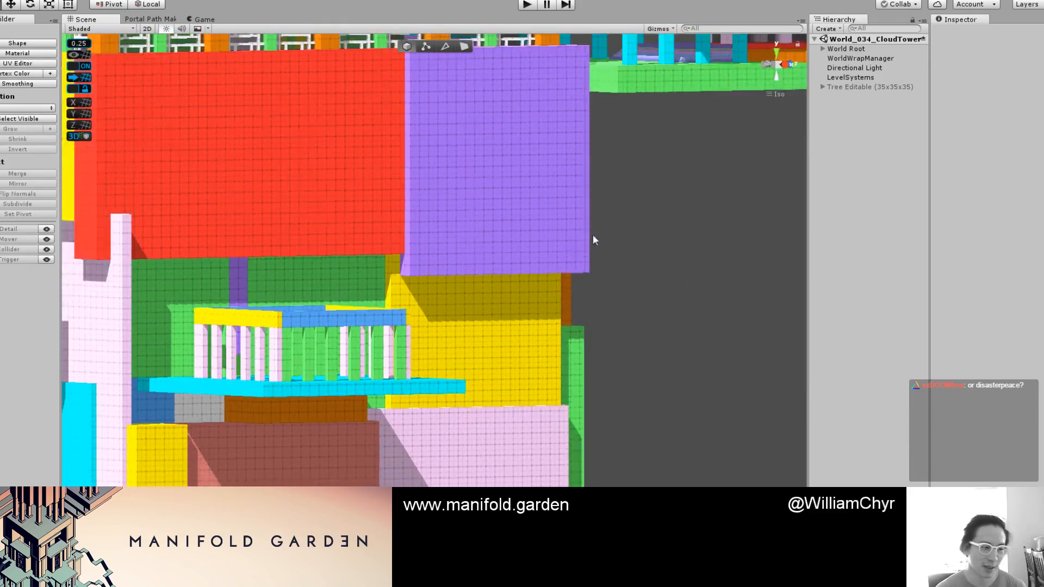
Step: Examine the green canopy and its aqua pillars at the skybridge entrance from below and above
left_click_drag(594, 236, 366, 288, "alt")
scroll(522, 237, "down", 3)
middle_click_drag(581, 180, 489, 357)
scroll(490, 355, "up", 4)
left_click_drag(575, 247, 571, 165, "alt")
scroll(582, 259, "up", 4)
middle_click_drag(571, 165, 610, 299)
left_click_drag(610, 298, 471, 279, "alt")
scroll(470, 279, "up", 3)
middle_click_drag(471, 279, 585, 354)
left_click_drag(585, 354, 483, 206, "alt")
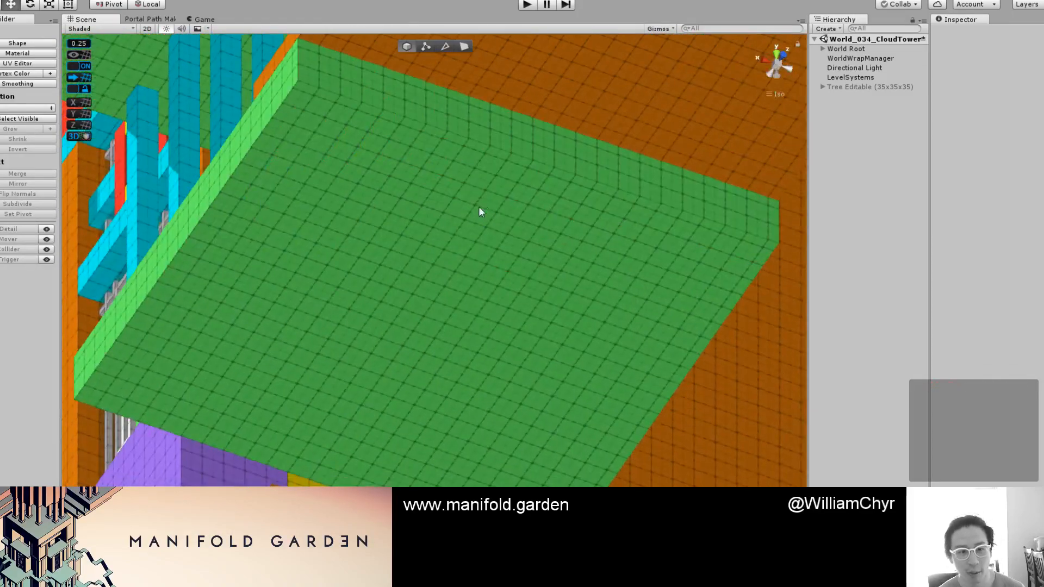
middle_click_drag(482, 205, 599, 336)
left_click_drag(598, 335, 609, 374, "alt")
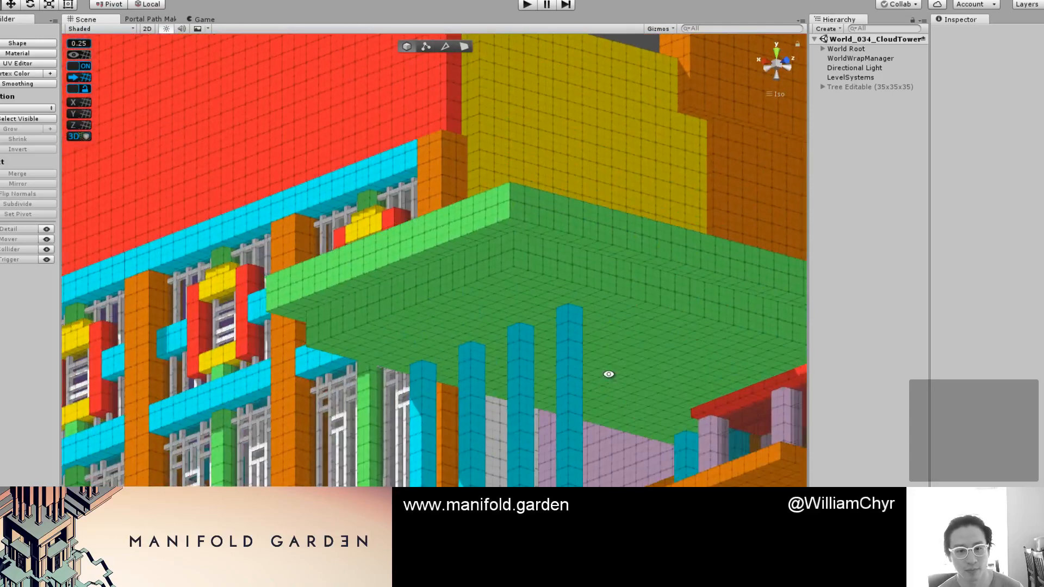
left_click_drag(691, 337, 638, 450, "alt")
middle_click_drag(638, 449, 466, 265)
left_click_drag(466, 265, 535, 325, "alt")
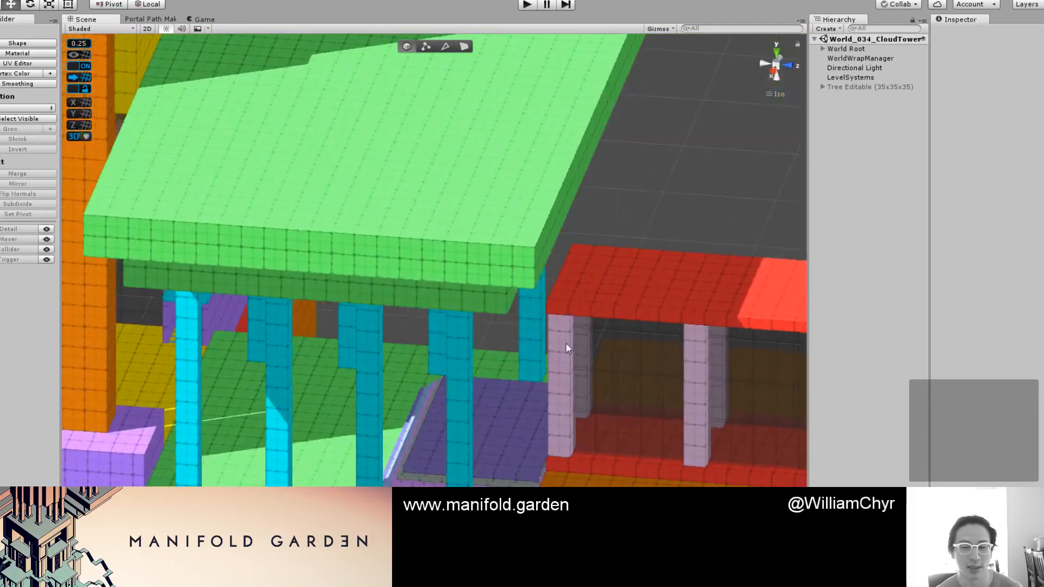
Step: Duplicate the skybridge's end column and place the copy in front of it, beside the entrance steps
middle_click_drag(633, 333, 538, 280)
left_click_drag(538, 280, 425, 333, "alt")
scroll(426, 332, "up", 3)
key("ctrl+d")
left_click_drag(455, 380, 403, 405)
middle_click_drag(406, 354, 473, 185)
scroll(471, 217, "up", 4)
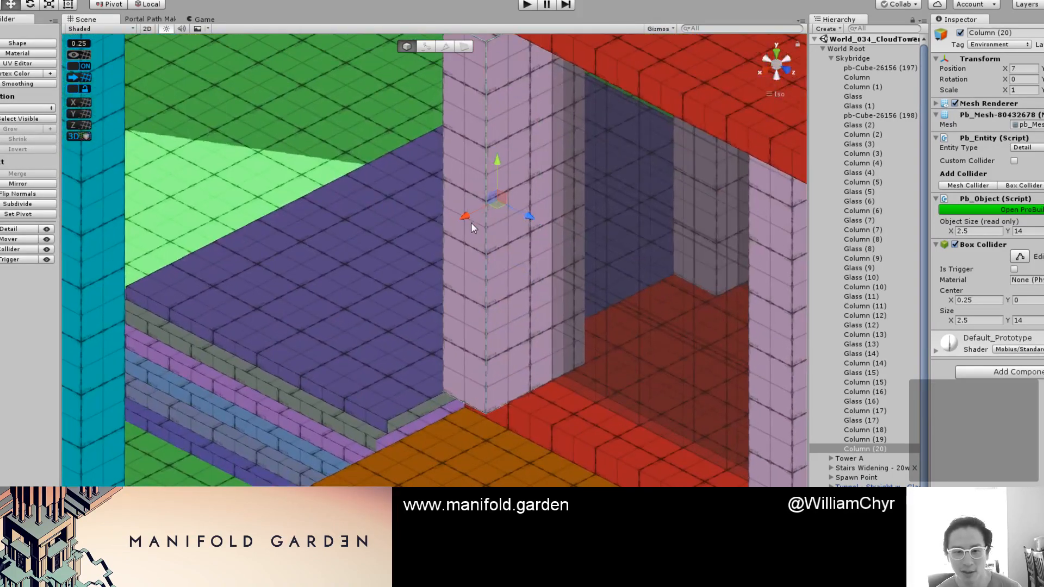
scroll(485, 180, "up", 1)
left_click_drag(500, 165, 534, 307)
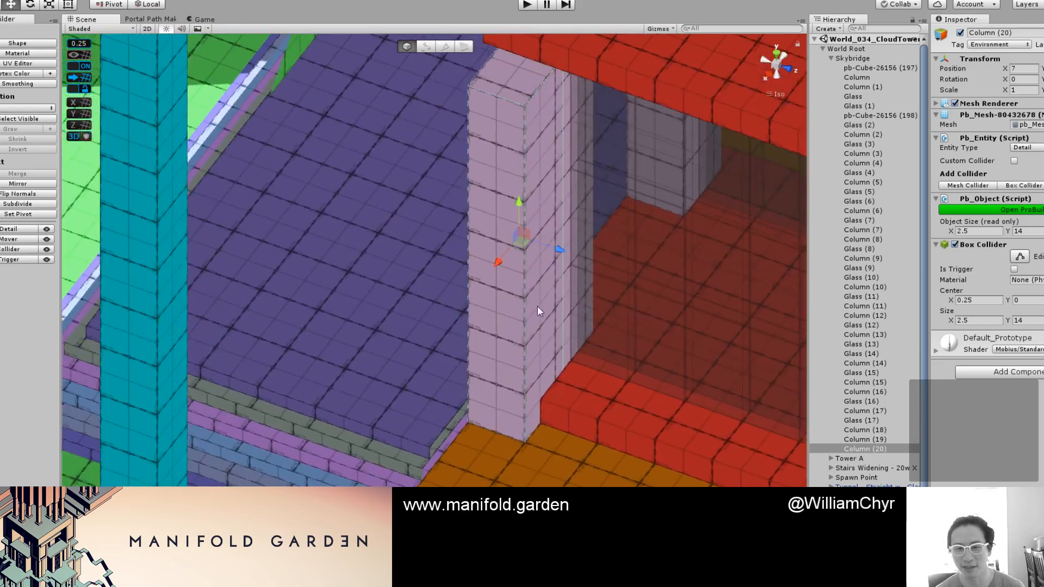
Step: Narrow the copied column by pulling in its bridge-side face, and centre its pivot
key("g")
left_click(540, 302)
left_click_drag(584, 265, 554, 265)
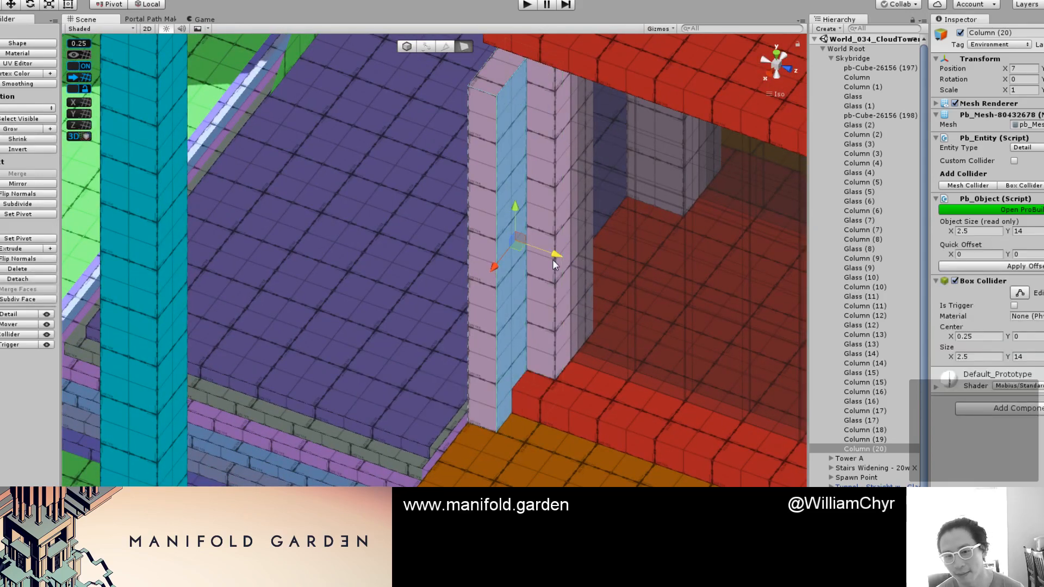
scroll(551, 260, "up", 6)
key("g")
key("ctrl+j")
Step: Select all faces of the narrowed column and set their vertex colour to Aqua
middle_click_drag(526, 268, 524, 331)
left_click_drag(524, 332, 402, 282, "alt")
key("g")
double_click(426, 222)
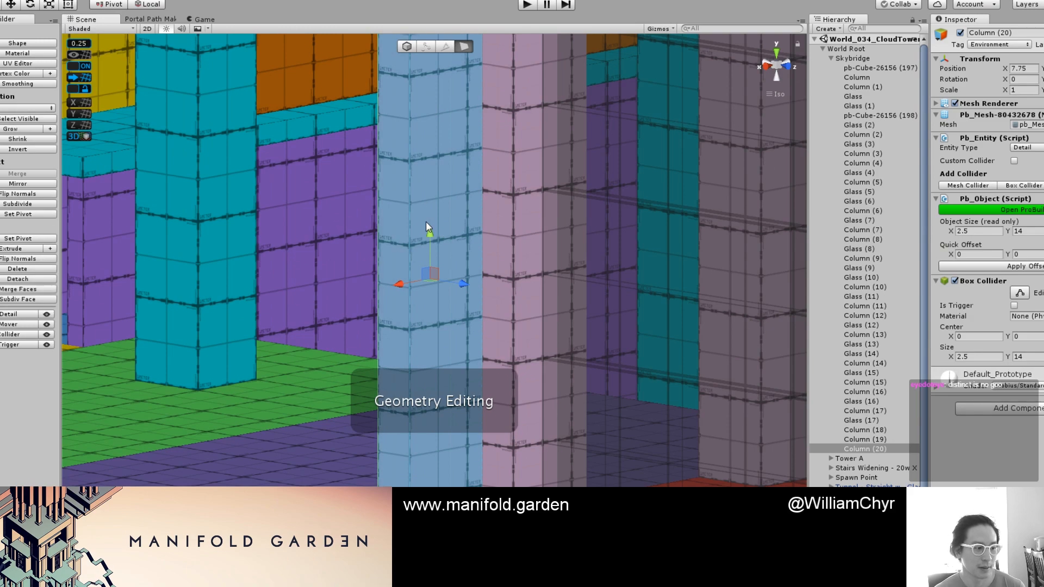
scroll(424, 220, "down", 8)
left_click_drag(435, 213, 697, 244, "alt")
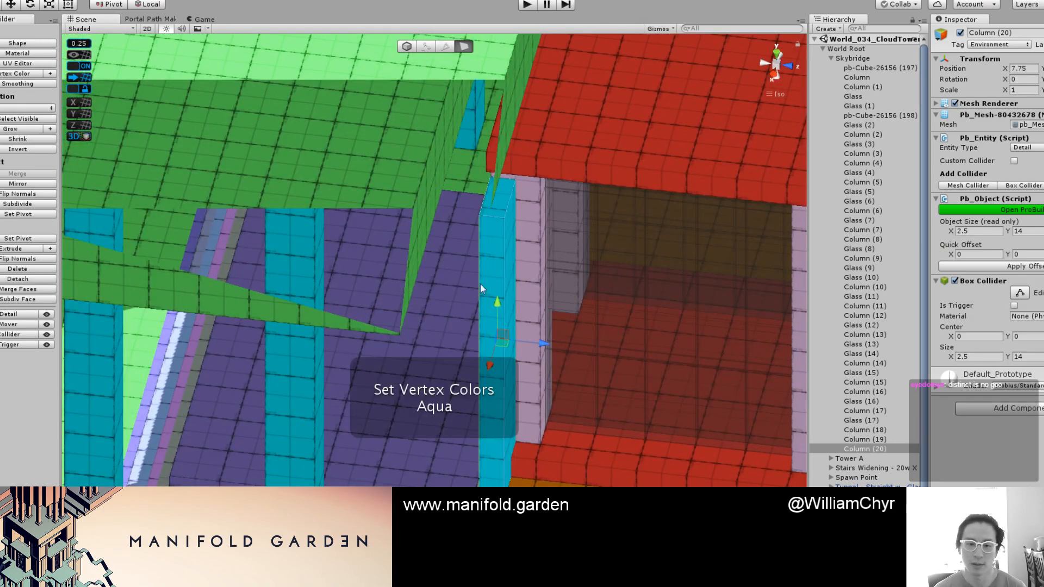
Step: Delete the orange slab beneath the skybridge entrance
left_click_drag(491, 284, 432, 316, "alt")
key("g")
left_click(426, 319)
scroll(426, 318, "up", 3)
mouse_move(647, 338)
left_mouse_down("alt")
mouse_move(641, 252)
mouse_move(650, 239)
mouse_move(639, 343)
left_mouse_up("alt")
scroll(581, 348, "down", 10)
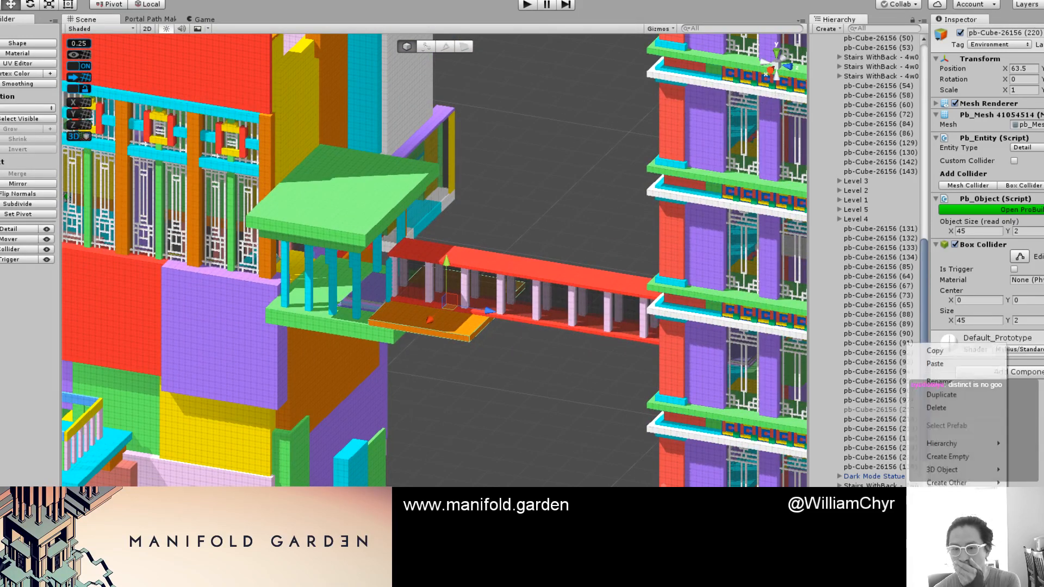
left_click(944, 409)
scroll(556, 351, "up", 2)
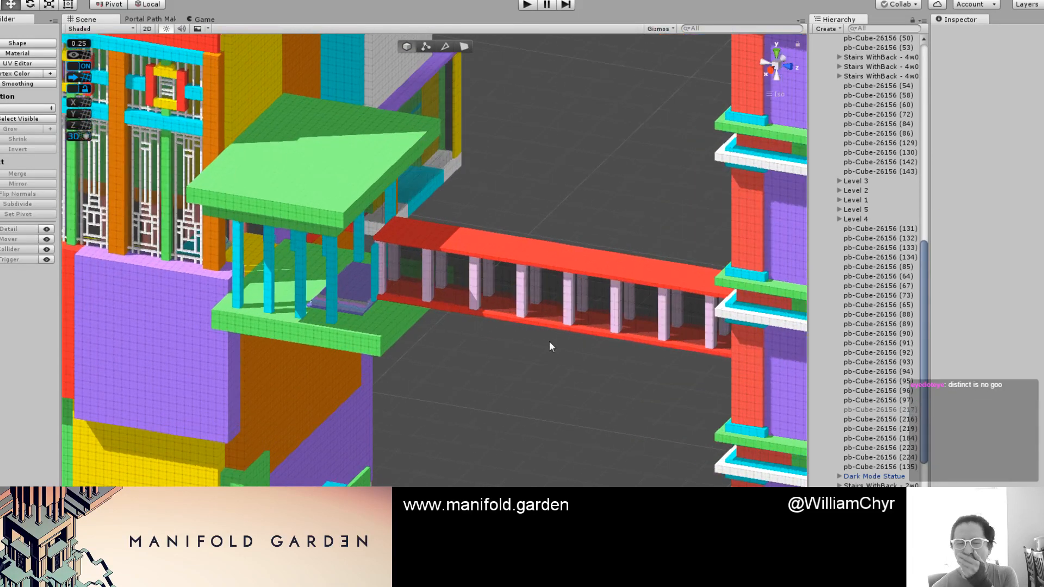
Step: Lower the top face of the aqua column beside the entrance steps to make a block 2 units high
left_click_drag(509, 331, 388, 294, "alt")
scroll(327, 293, "up", 5)
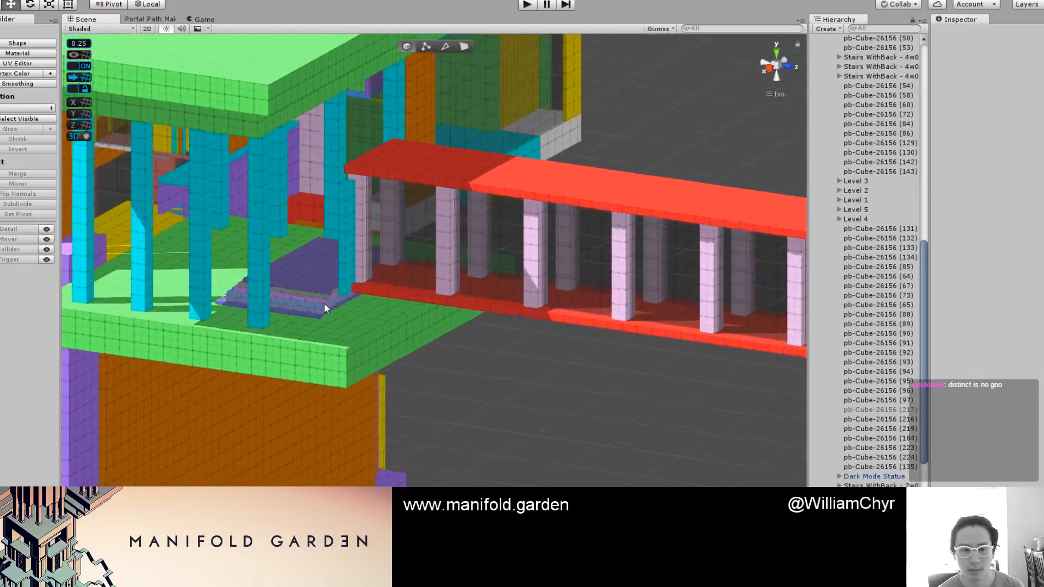
left_click(355, 252)
scroll(355, 252, "up", 10)
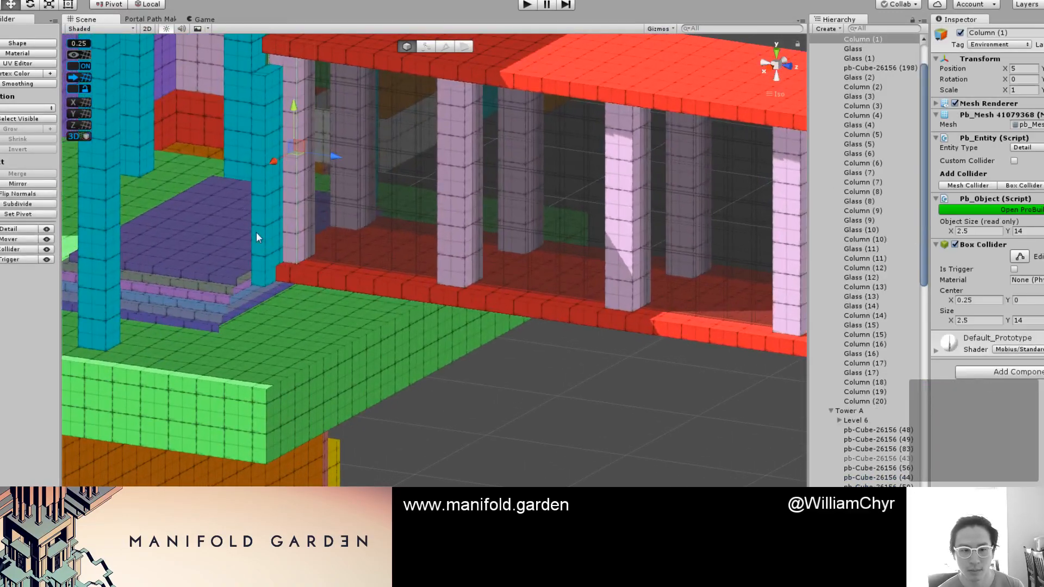
left_click(256, 234)
scroll(257, 234, "up", 4)
middle_click_drag(257, 233, 389, 276)
left_click_drag(389, 276, 342, 242, "alt")
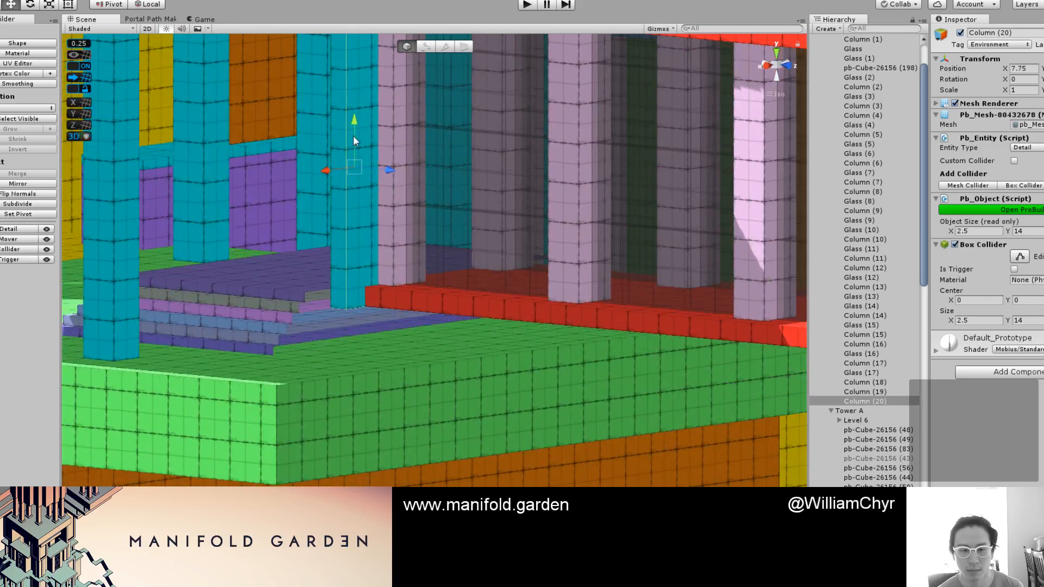
left_click_drag(425, 229, 432, 286, "alt")
scroll(367, 203, "up", 3)
scroll(366, 204, "down", 3)
middle_click_drag(363, 205, 409, 296)
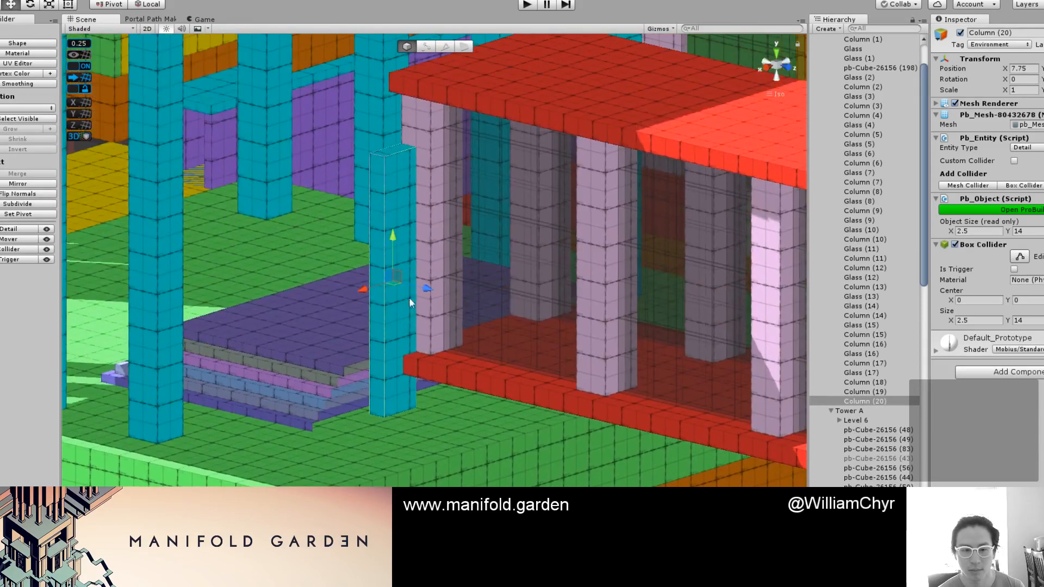
scroll(403, 303, "down", 3)
key("g")
left_click(387, 171)
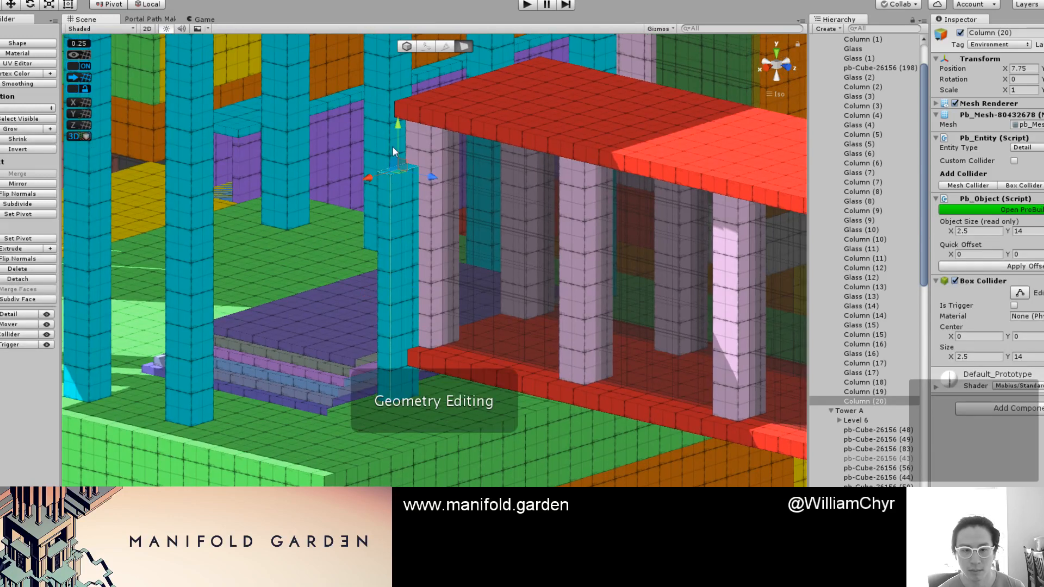
left_click_drag(396, 155, 400, 302)
scroll(393, 424, "up", 3)
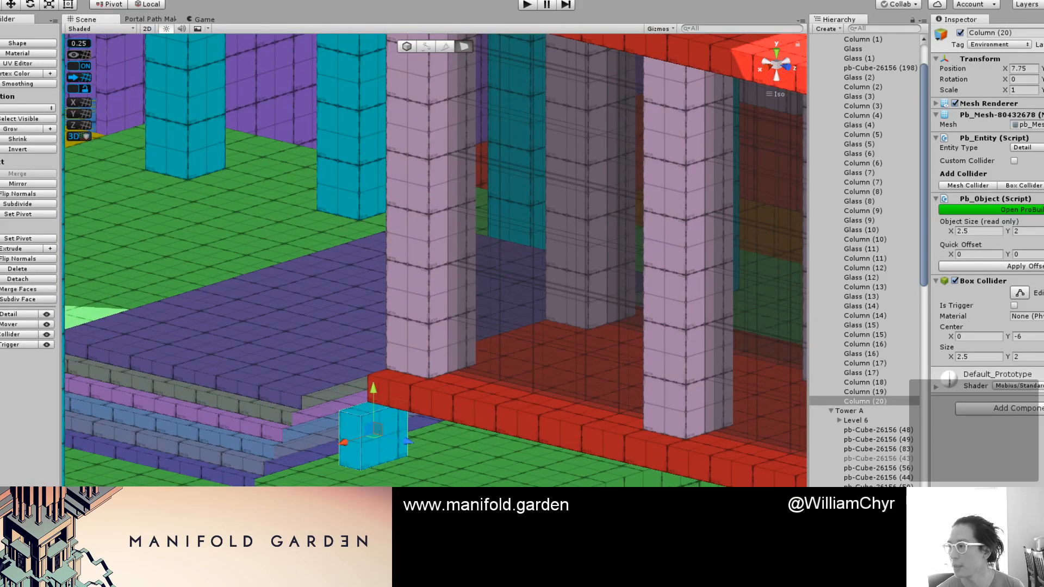
Step: Recolour the low block yellow, stretch it beside the entrance steps to 25.5 units long, and centre its pivot
left_click_drag(494, 458, 411, 409, "alt")
scroll(439, 448, "up", 1)
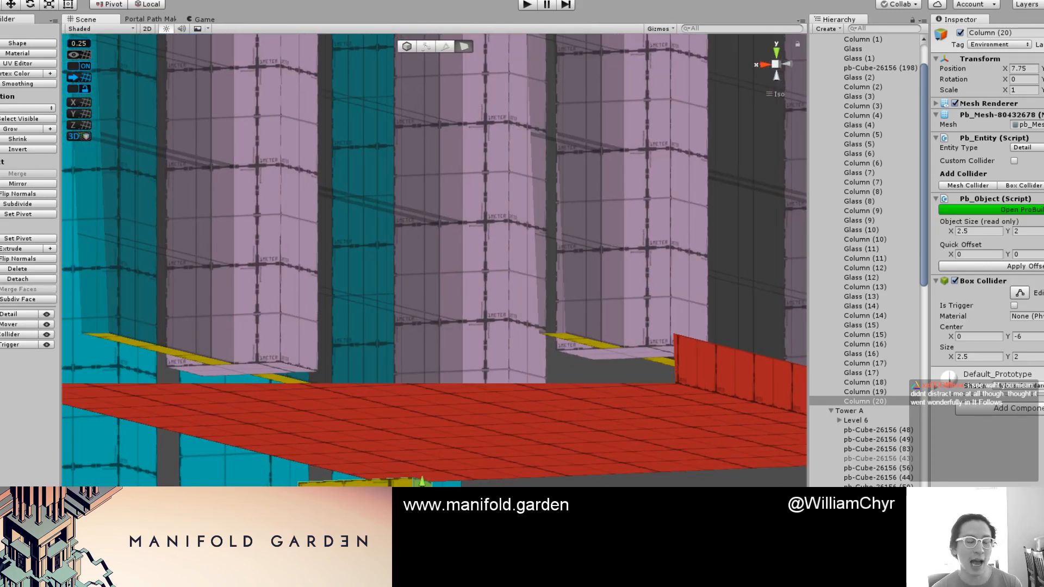
scroll(468, 449, "down", 8)
left_click_drag(468, 449, 348, 443, "alt")
scroll(389, 468, "up", 6)
scroll(344, 405, "up", 6)
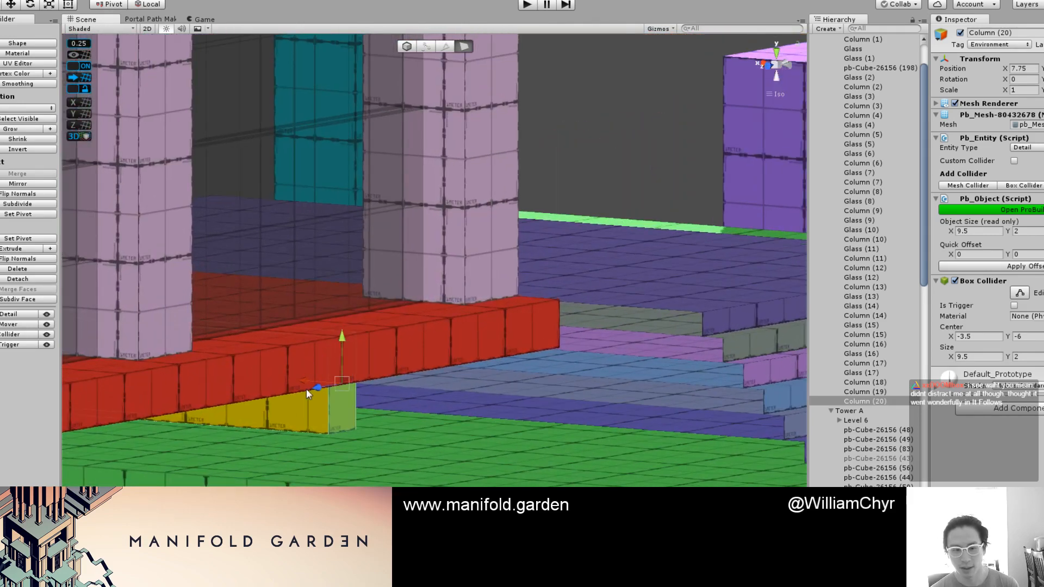
left_click_drag(306, 387, 748, 341)
left_click_drag(663, 357, 669, 338, "alt")
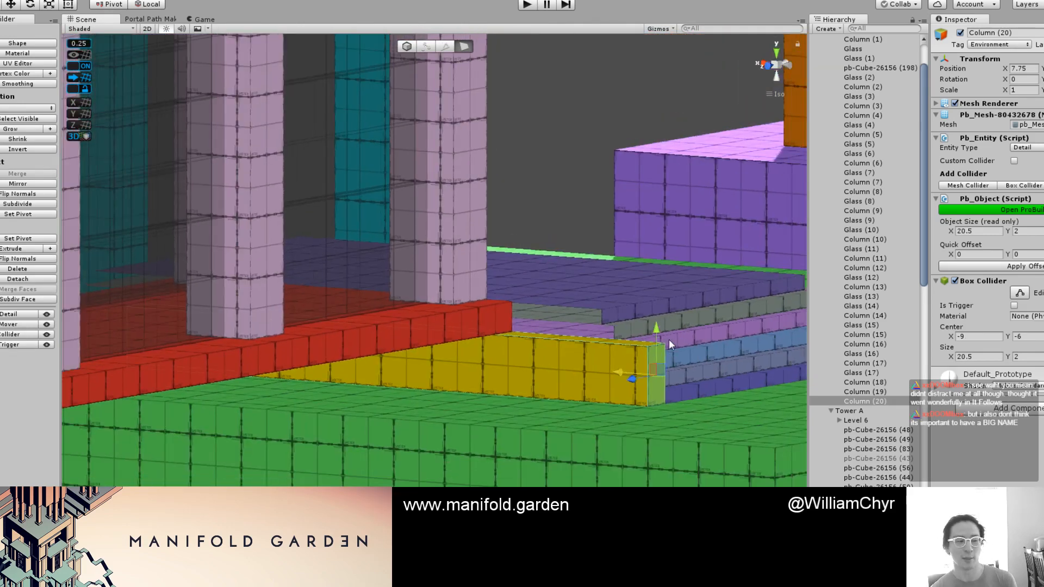
left_click_drag(538, 384, 295, 449, "alt")
key("Escape")
key("g")
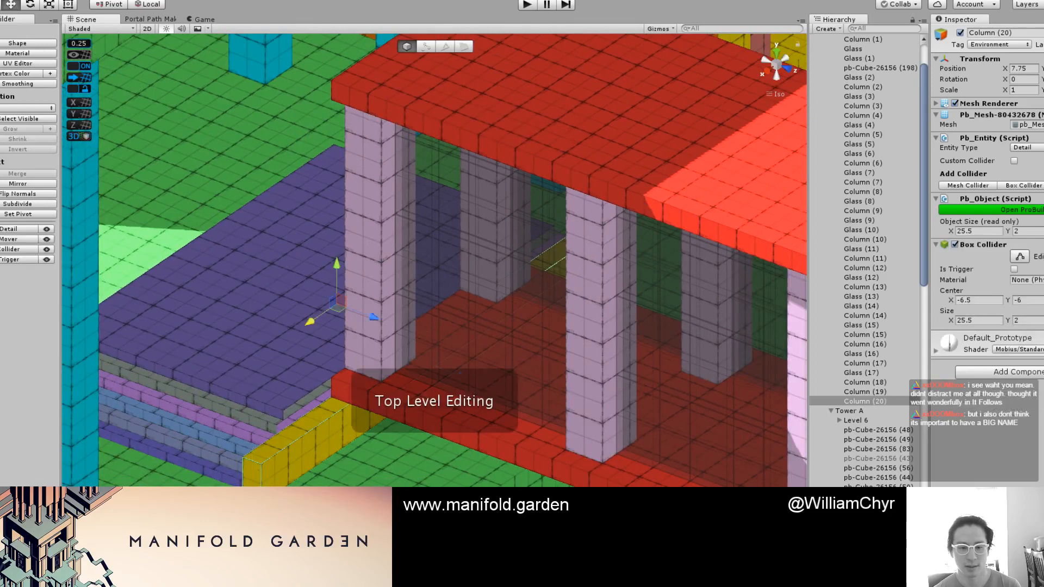
key("ctrl+j")
Step: Duplicate the yellow wall, stack the copy on top, and shorten it to 4.5 units
scroll(360, 419, "down", 5)
left_click_drag(360, 419, 344, 331, "alt")
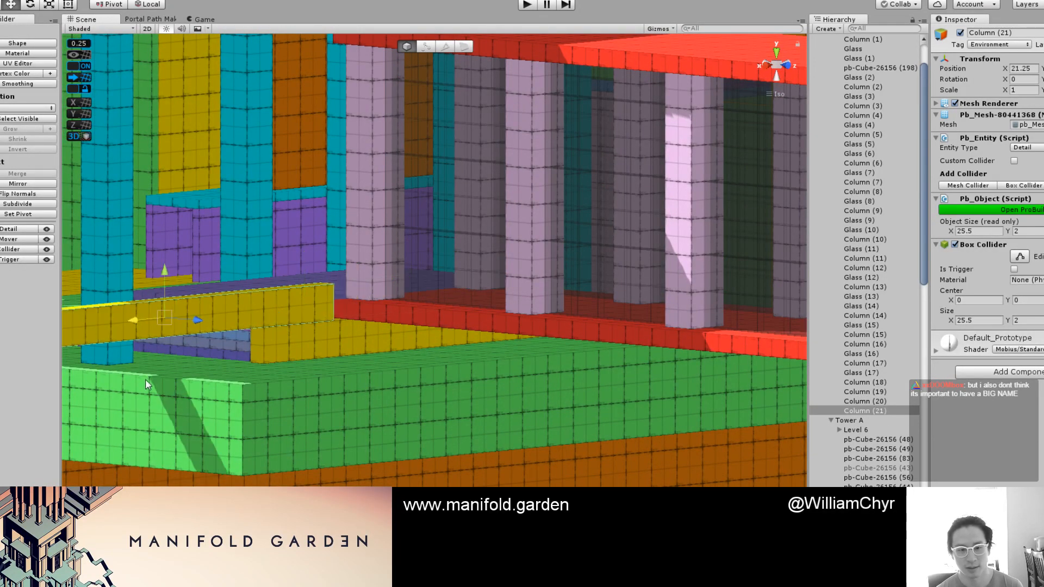
left_click_drag(146, 379, 247, 361, "alt")
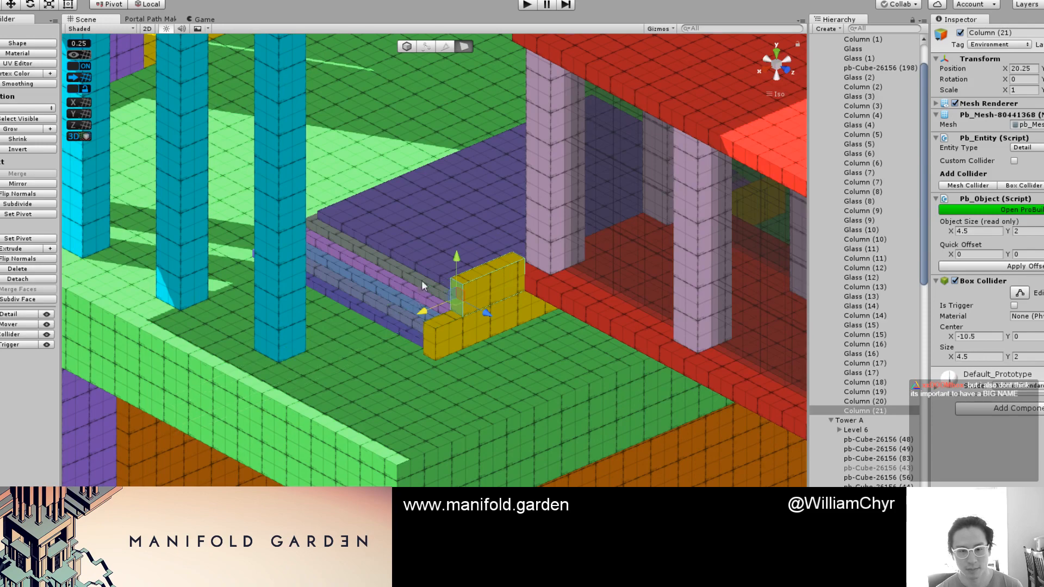
scroll(435, 304, "down", 10)
scroll(473, 308, "up", 20)
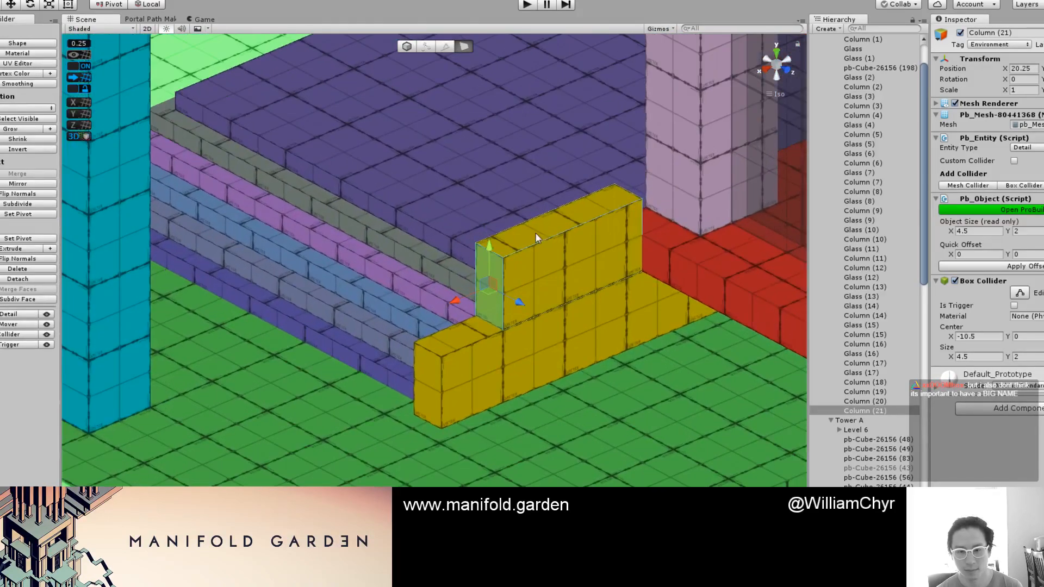
Step: Lower the upper yellow wall to 1 unit high and extend it along the steps to 6.5 units long
scroll(508, 251, "down", 10)
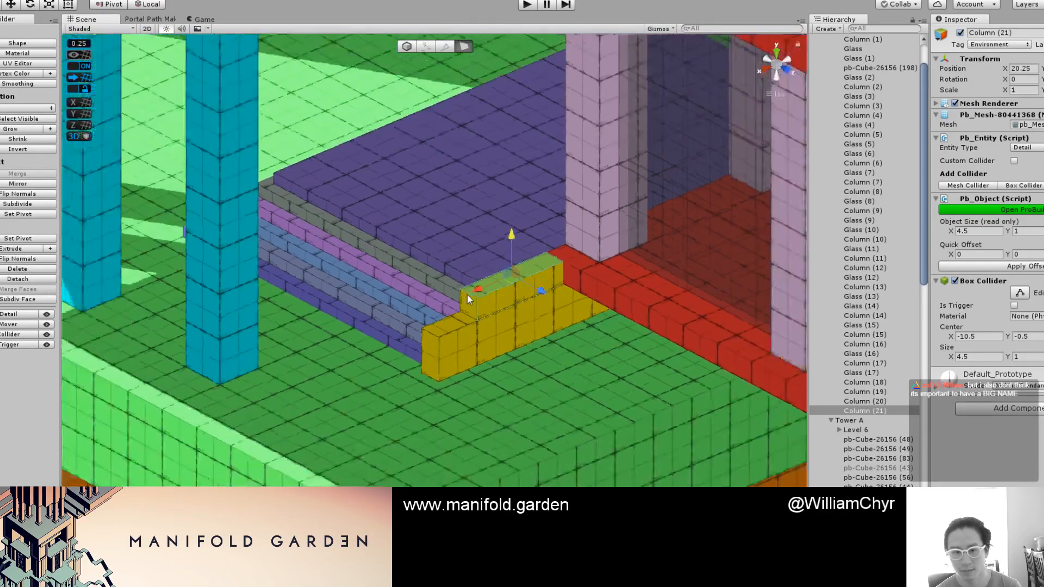
scroll(454, 307, "up", 10)
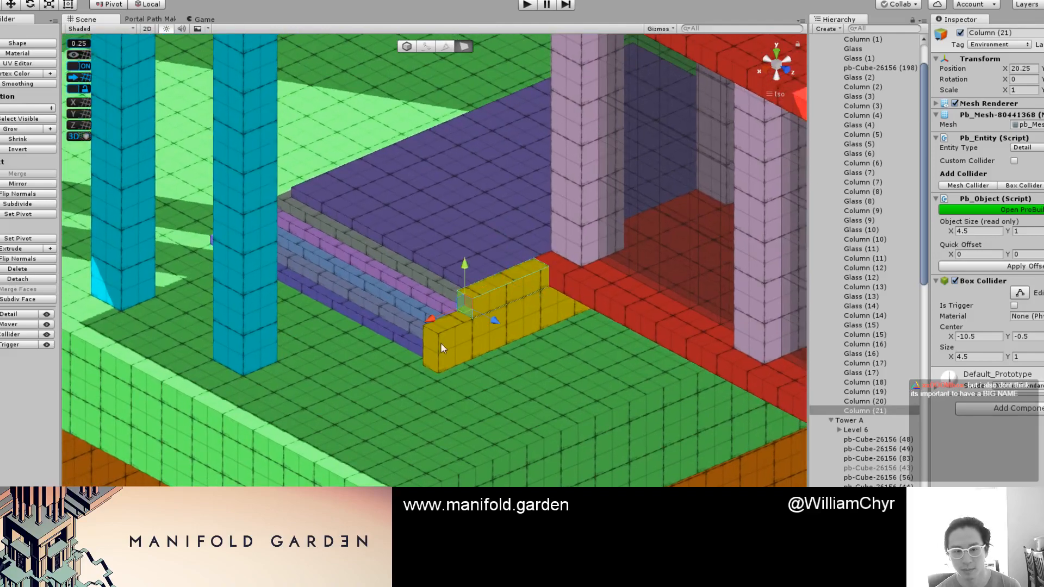
scroll(400, 359, "up", 3)
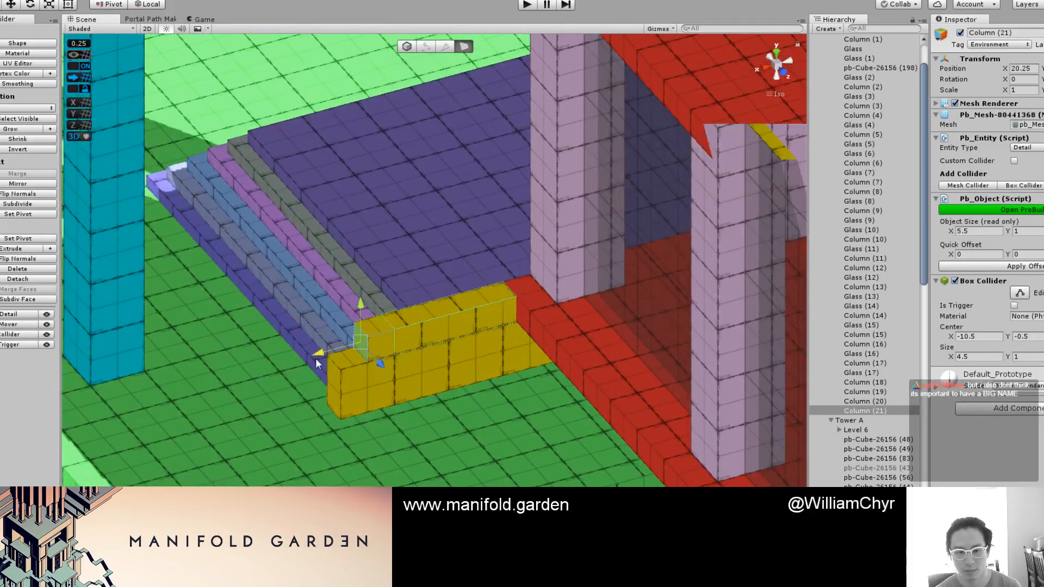
left_click_drag(292, 372, 489, 366, "alt")
scroll(399, 326, "up", 5)
key("g")
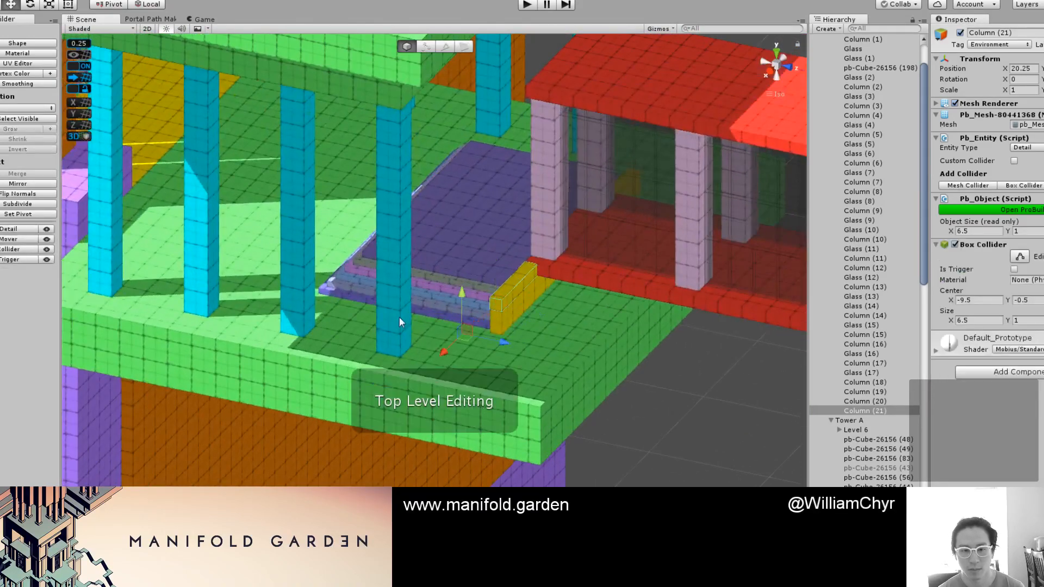
Step: Duplicate the aqua column at the end of the row and place copies on both sides of the skybridge entrance
left_click(399, 317)
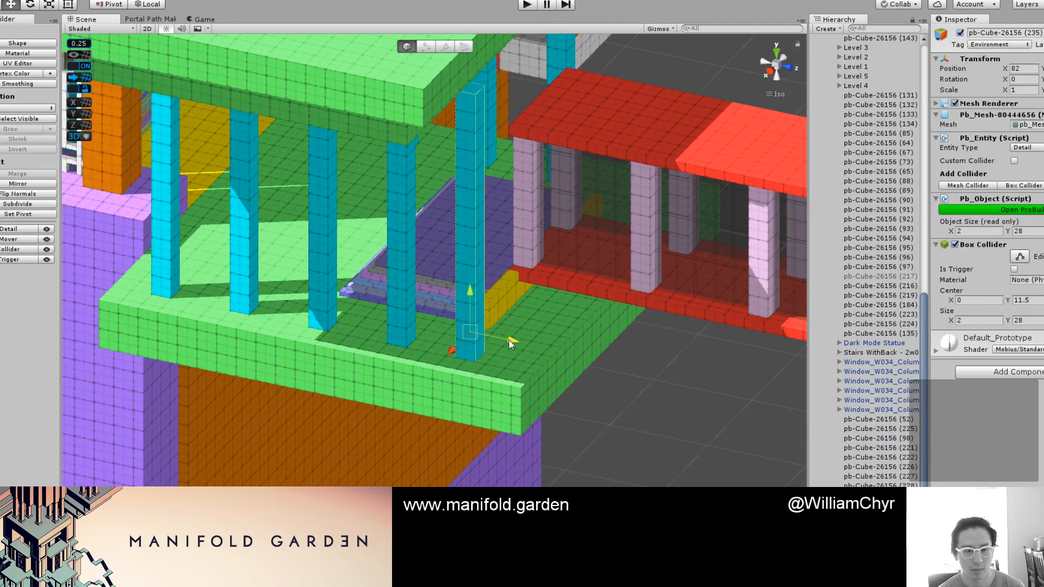
left_click_drag(508, 340, 243, 135, "alt")
scroll(380, 228, "up", 5)
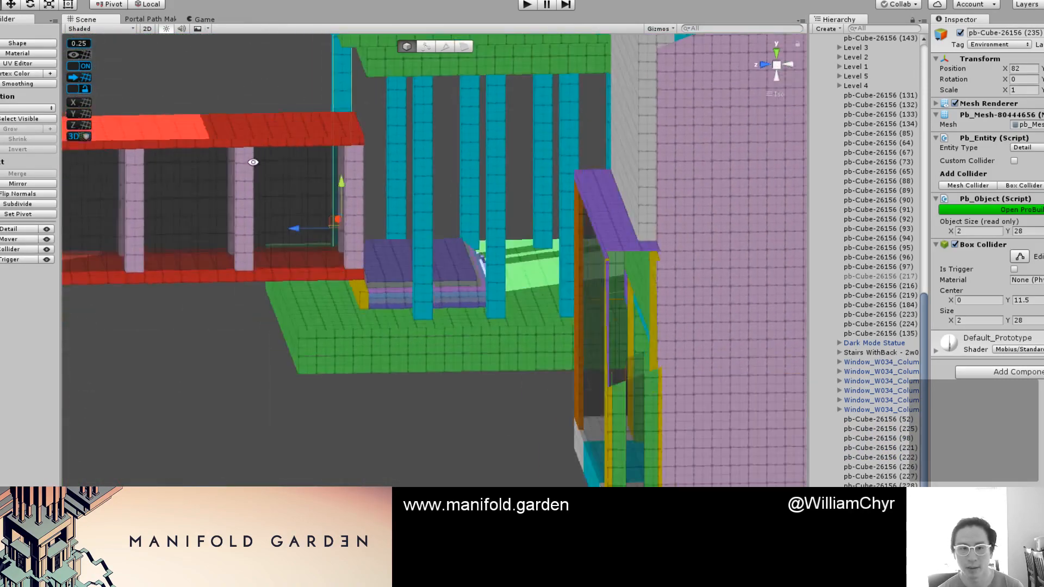
key("ctrl+d")
left_click_drag(389, 304, 295, 320)
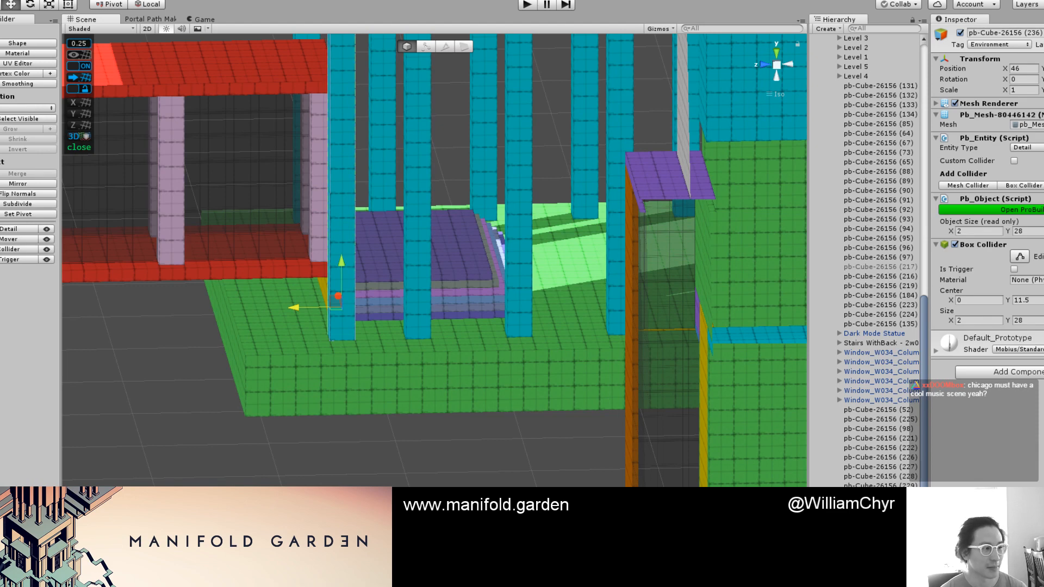
Step: Set the vertex colour of the upper wall block beside the entrance steps to white
left_click(421, 230)
left_click_drag(420, 230, 387, 198, "alt")
left_click_drag(421, 162, 420, 322, "alt")
left_click(339, 235)
left_click(421, 326)
key("f")
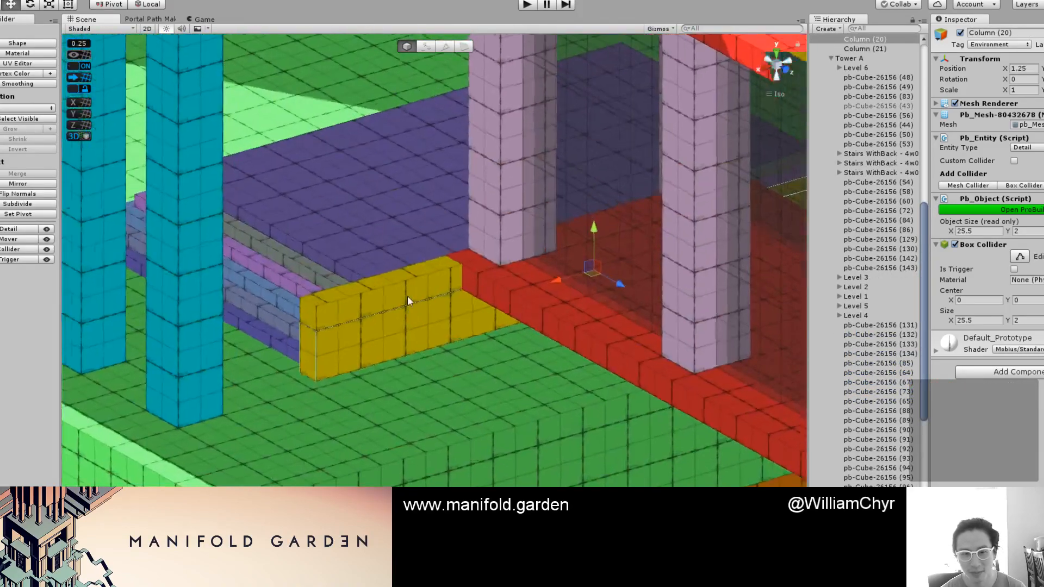
key("g")
left_click(401, 286)
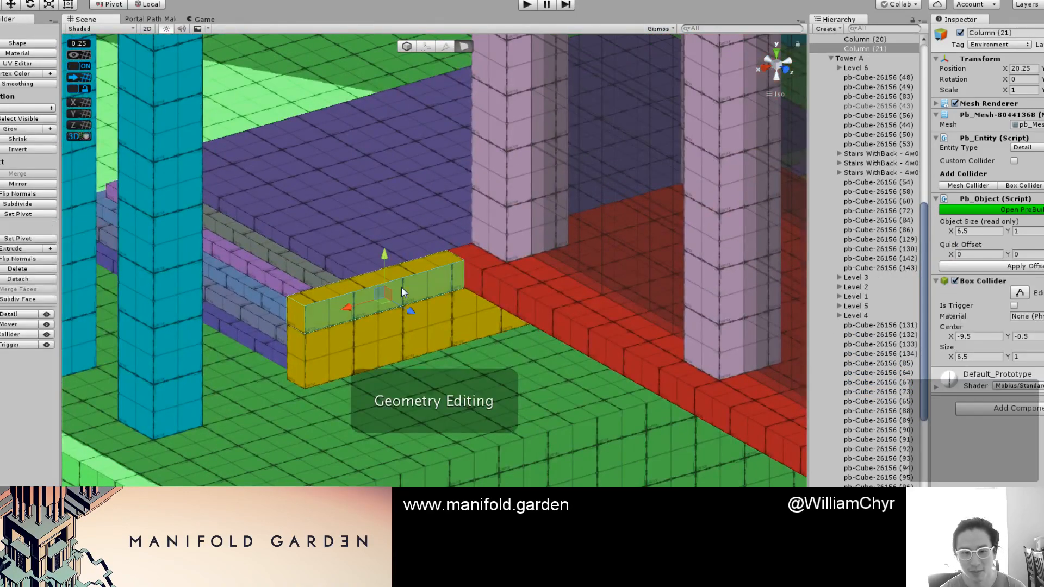
key("g")
key("g")
left_click(442, 274)
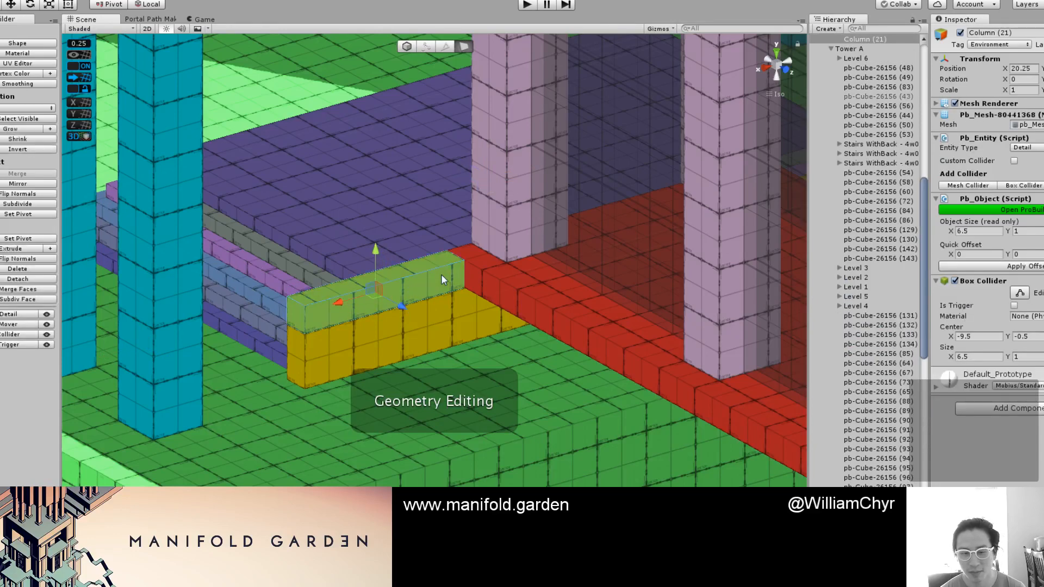
key("alt+shift+1")
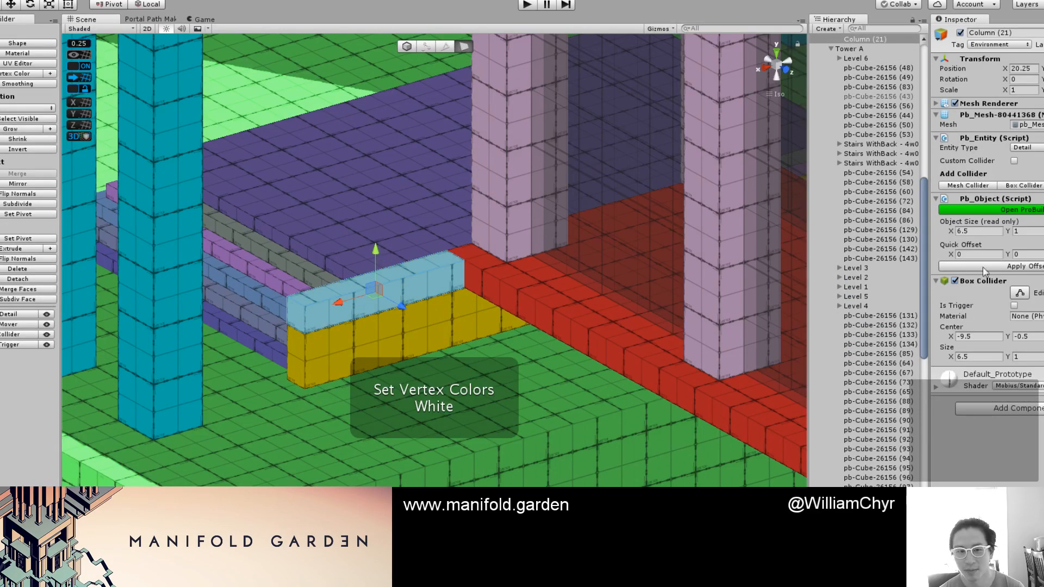
Step: Raise the white block's top face up to the green ceiling slab, making the wall 26 units high
left_click(412, 272)
scroll(411, 264, "down", 5)
scroll(410, 264, "down", 7)
scroll(419, 260, "up", 3)
scroll(424, 253, "down", 8)
scroll(434, 235, "up", 3)
middle_click_drag(429, 231, 490, 300)
left_click_drag(490, 300, 446, 216, "alt")
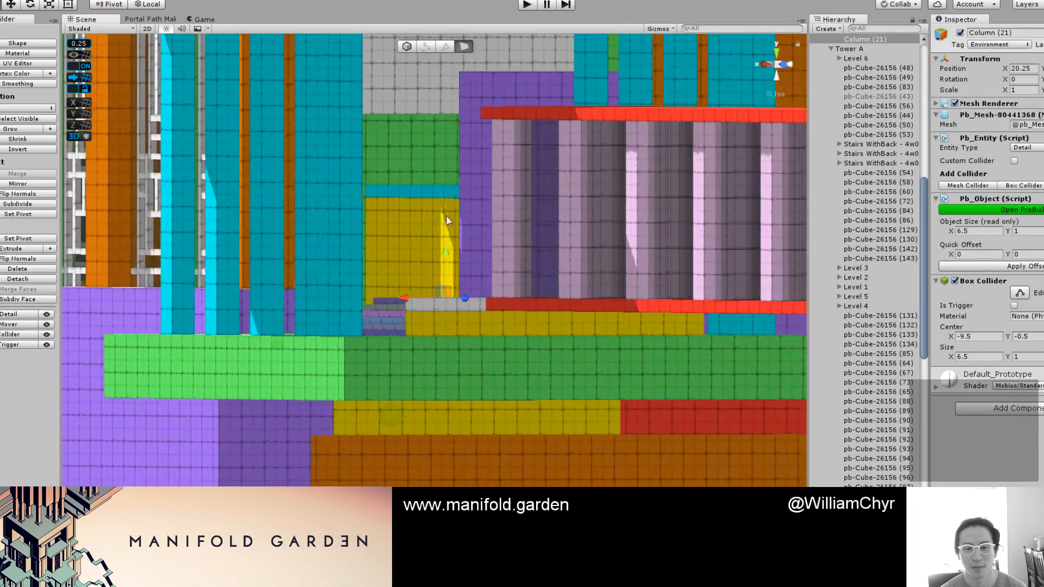
scroll(447, 215, "up", 2)
middle_click_drag(453, 198, 471, 319)
scroll(471, 319, "down", 5)
left_click_drag(473, 361, 519, 177)
scroll(503, 146, "up", 5)
scroll(508, 286, "down", 4)
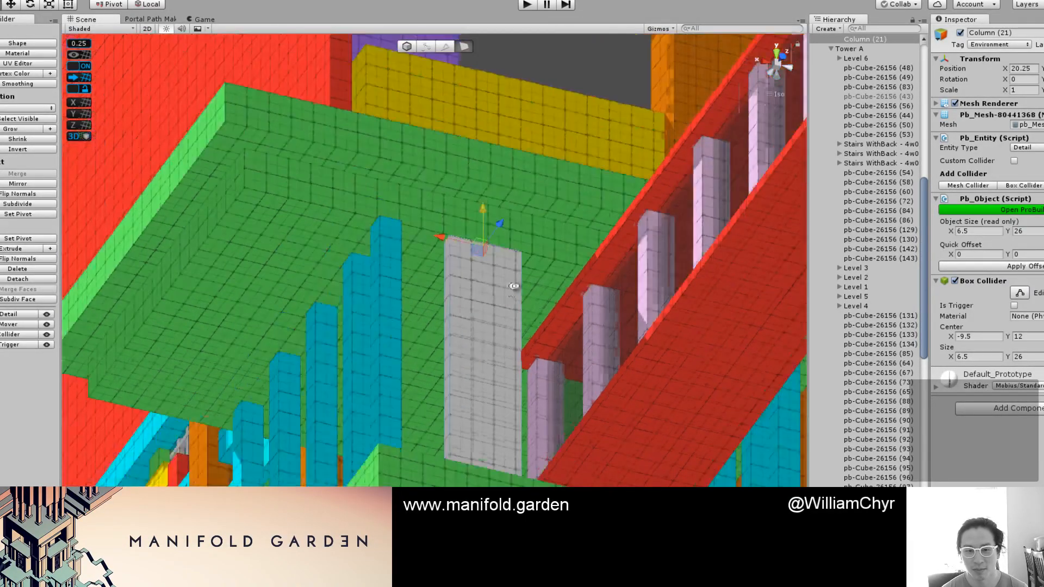
Step: Try another vertex colour on the tall wall and set it back to white
left_click_drag(507, 286, 514, 446, "alt")
middle_click_drag(514, 463, 468, 282)
scroll(467, 282, "up", 2)
left_click(456, 284, "shift")
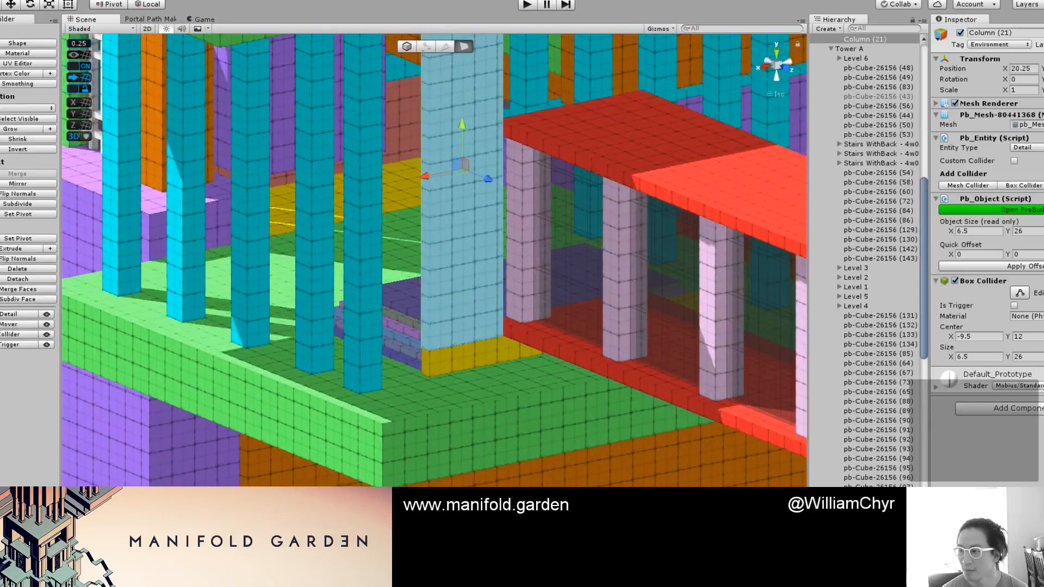
key("alt+shift+3")
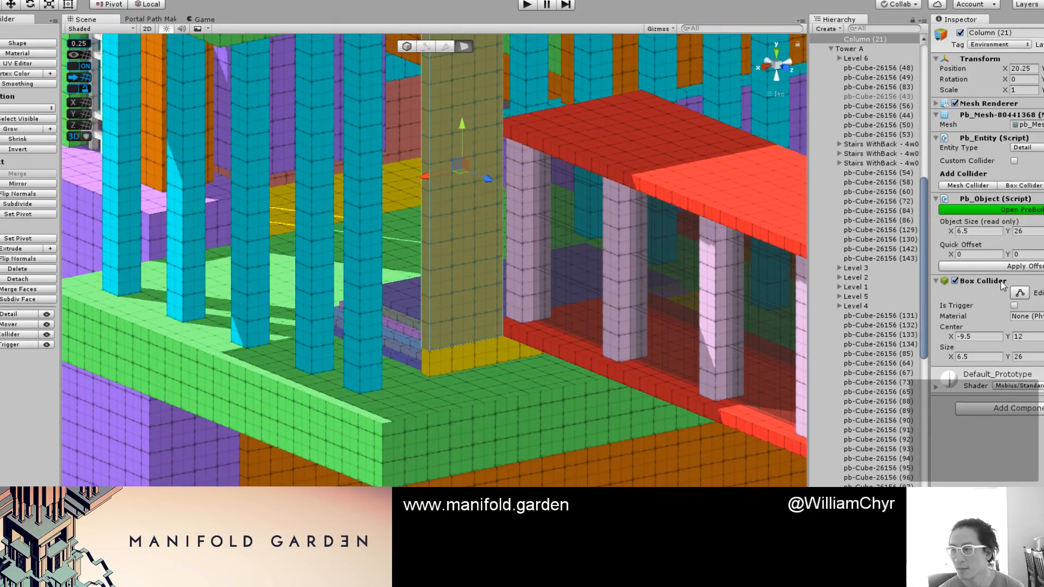
key("alt+shift+1")
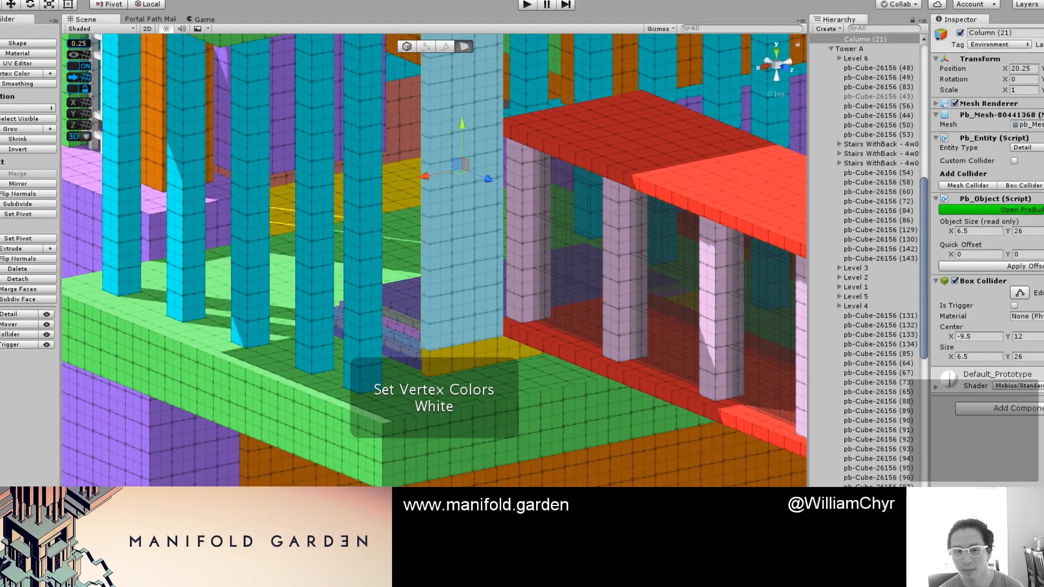
Step: Leave geometry editing and centre the pivot of the tall white wall
key("g")
key("h")
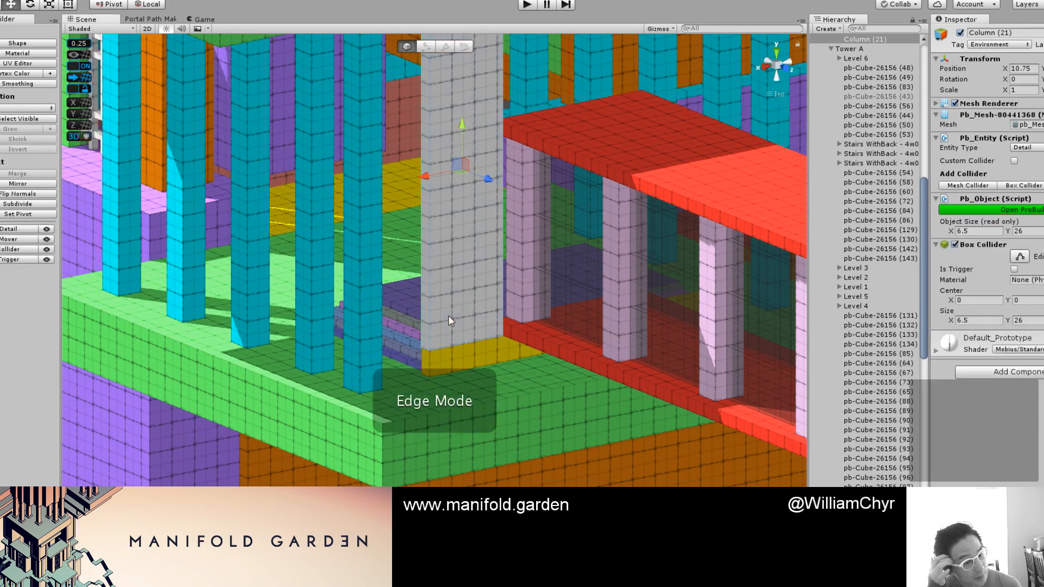
scroll(449, 316, "up", 3)
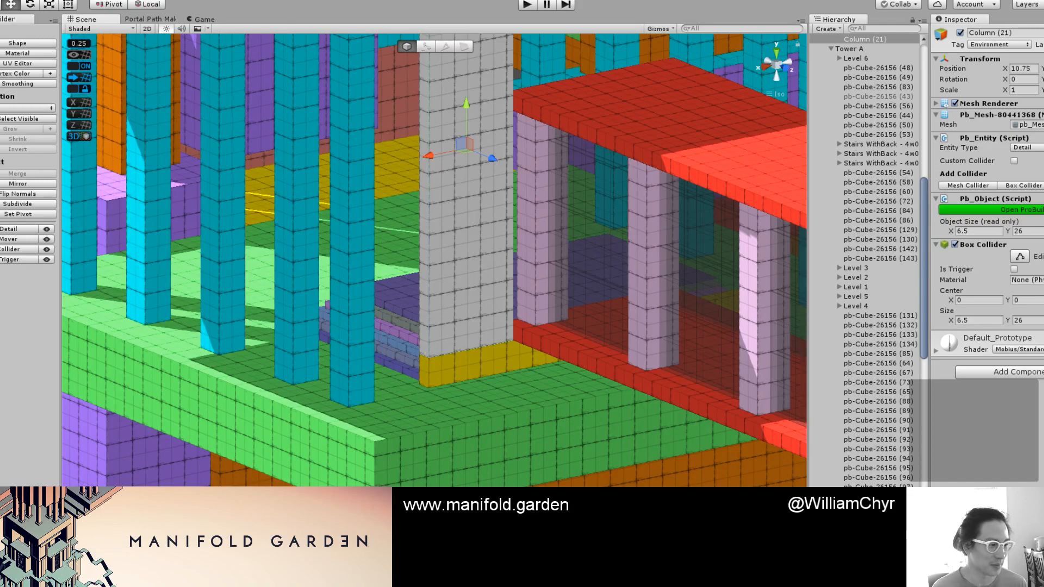
Step: Extend the tall white wall's end face by the skybridge to make the wall 7.5 units long
left_click_drag(477, 280, 326, 277, "alt")
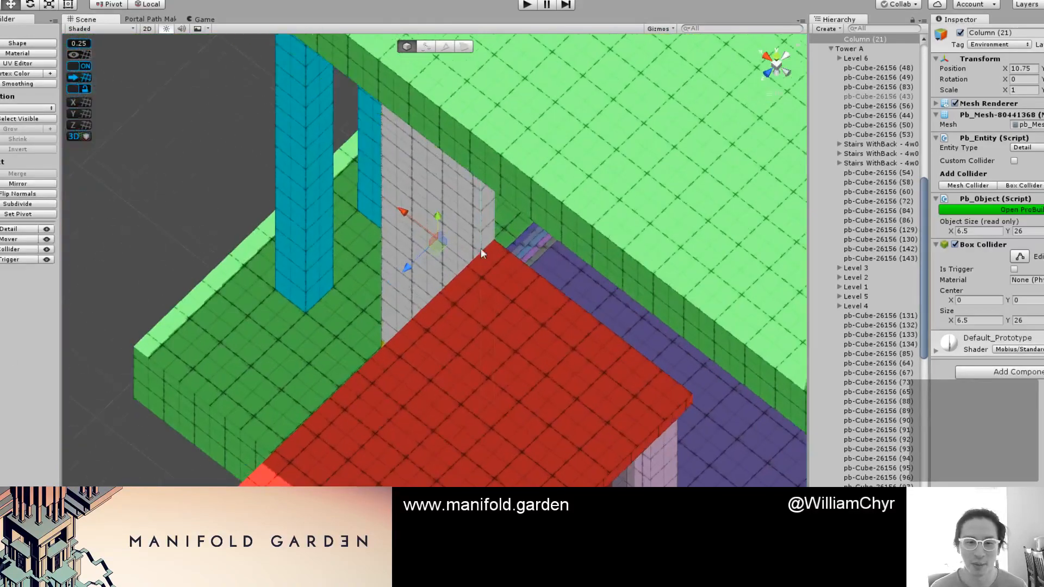
key("g")
left_click(487, 233)
left_click_drag(345, 354, 451, 322, "alt")
left_click_drag(458, 264, 488, 258)
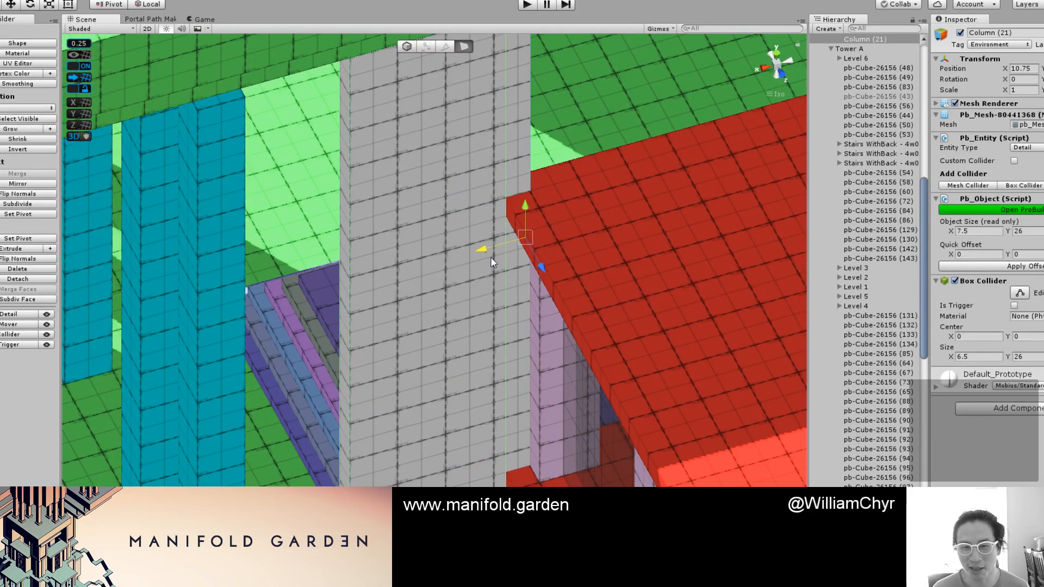
key("g")
key("f")
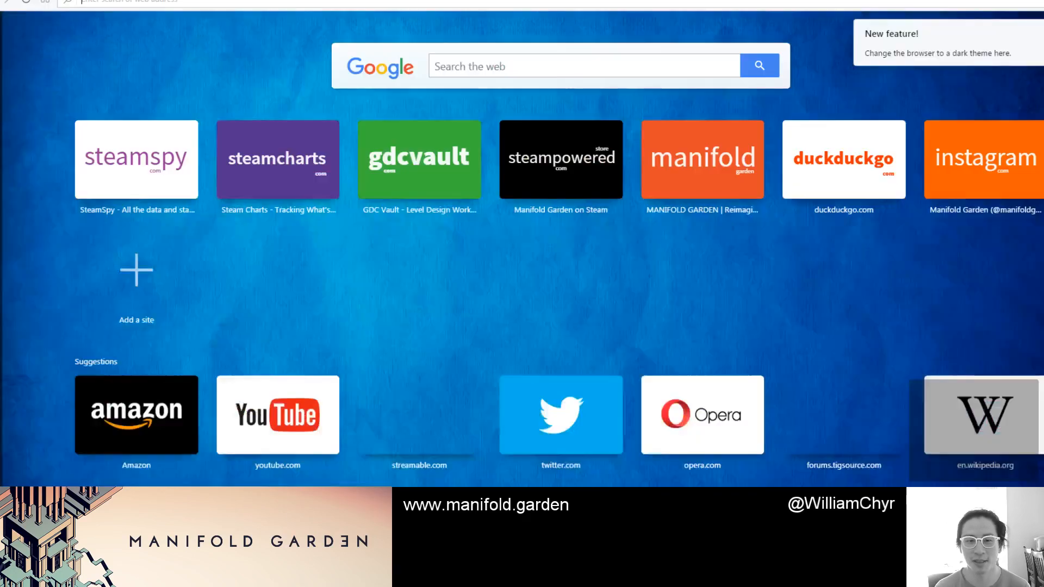
Step: Switch to the web browser and search Google for "billy corgan video game"
type("bi")
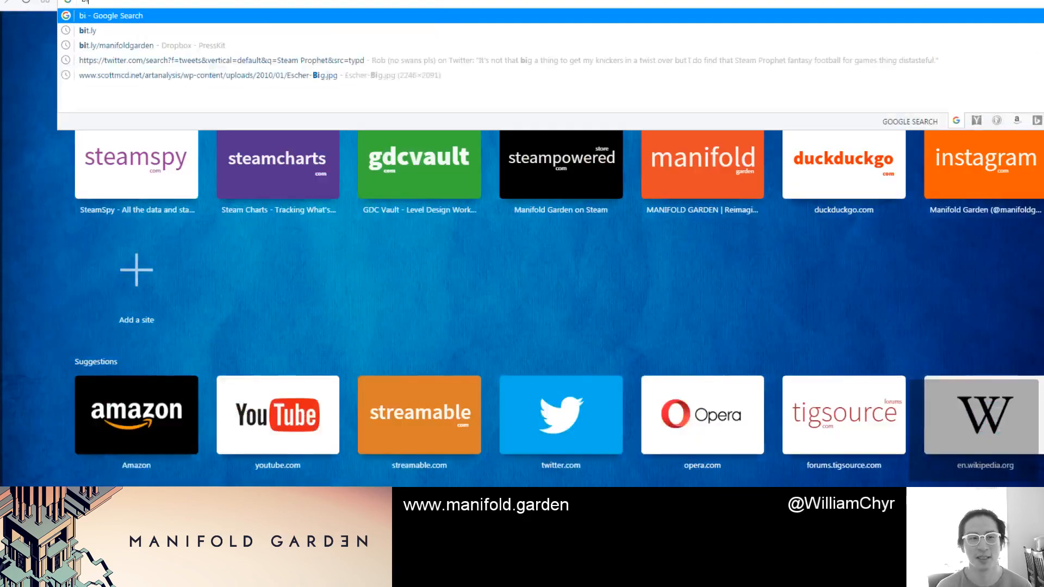
type("lly corgan video game")
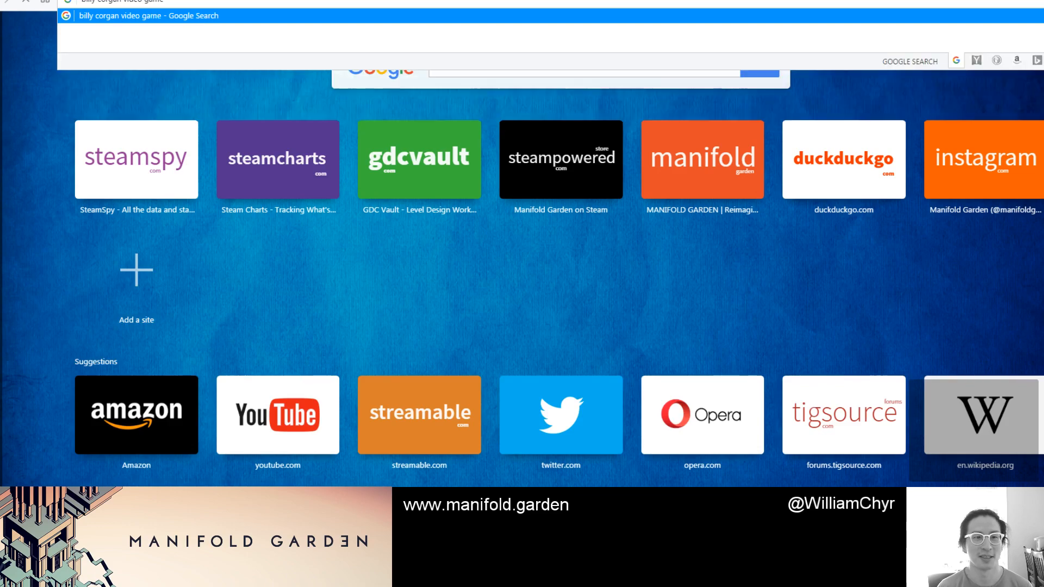
key("Return")
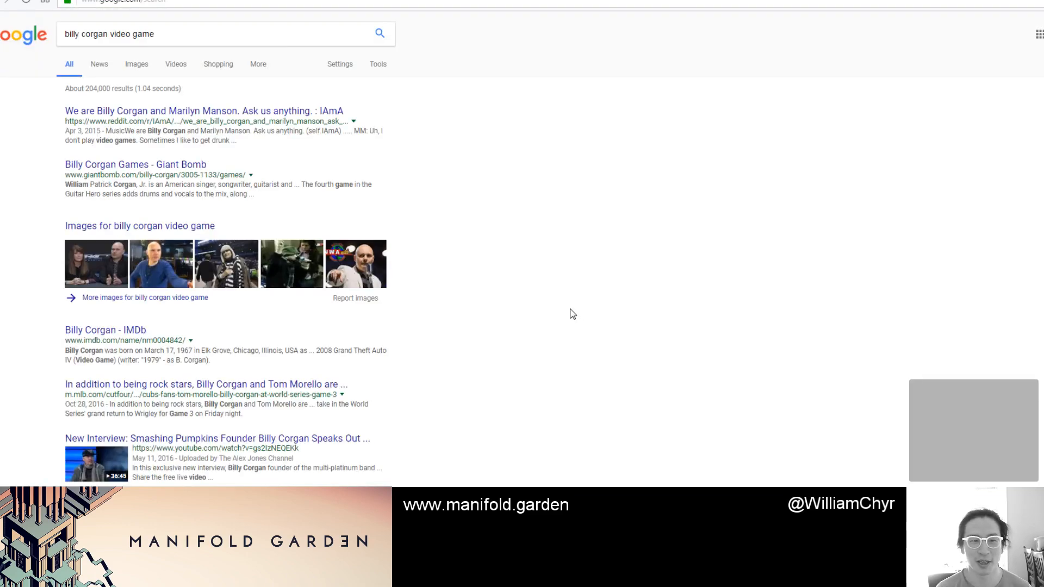
Step: Open the Reddit IAmA result, find "video game" on the page, and load the replies under the matching comment
left_click(283, 111)
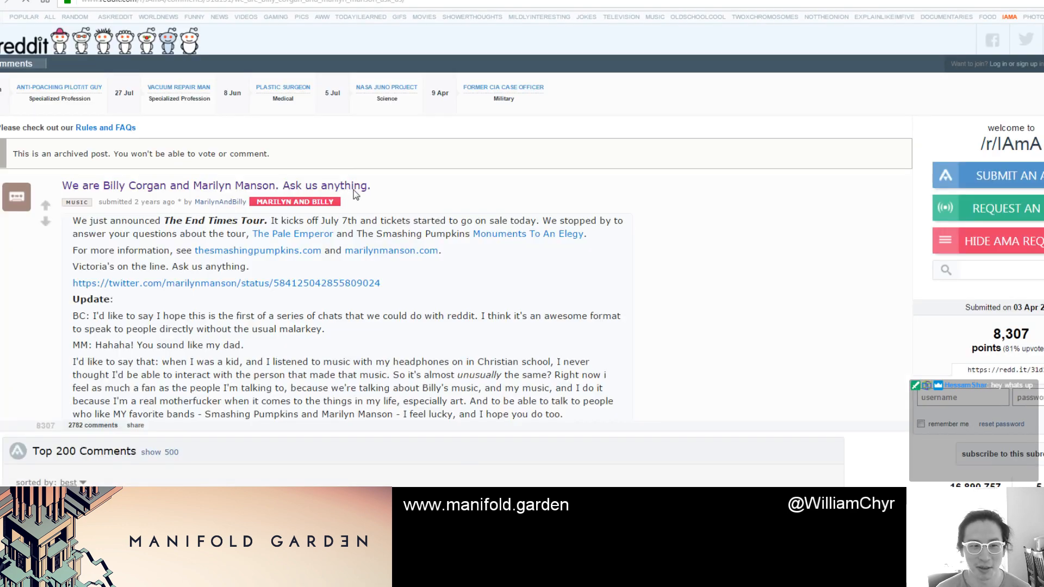
scroll(241, 279, "down", 4)
key("ctrl+f")
type("video g")
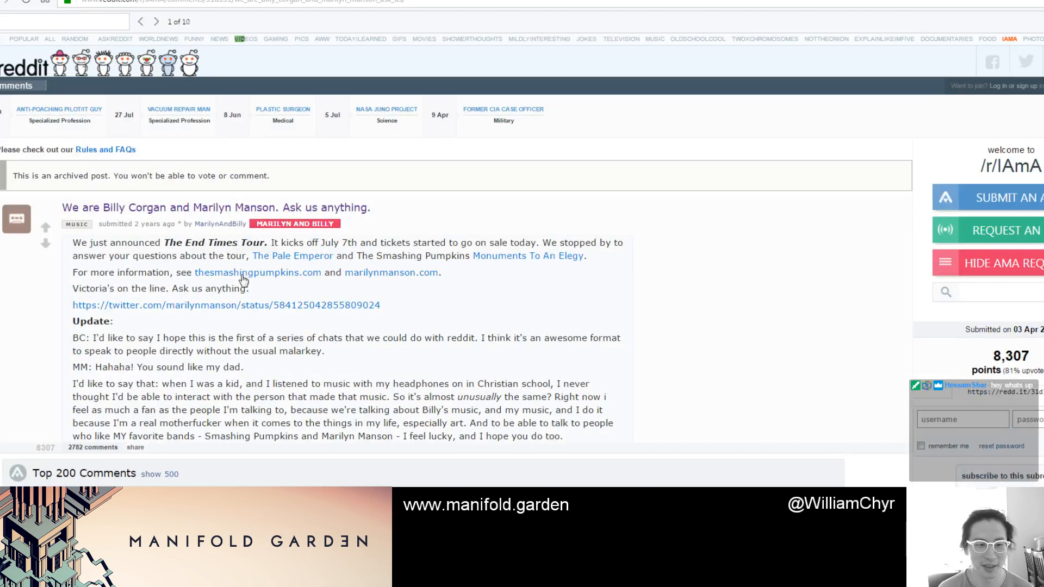
type("ame")
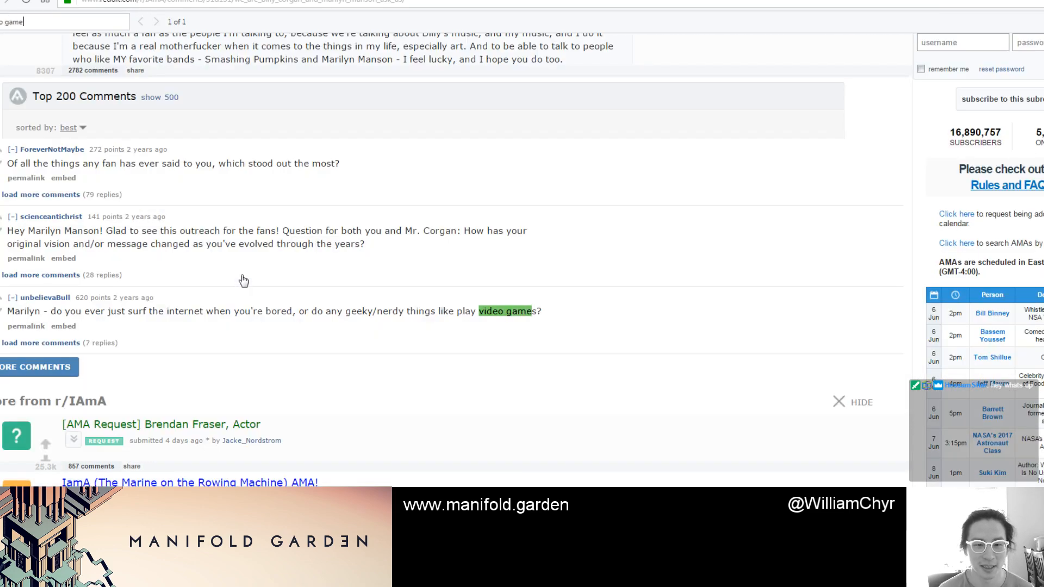
left_click(50, 343)
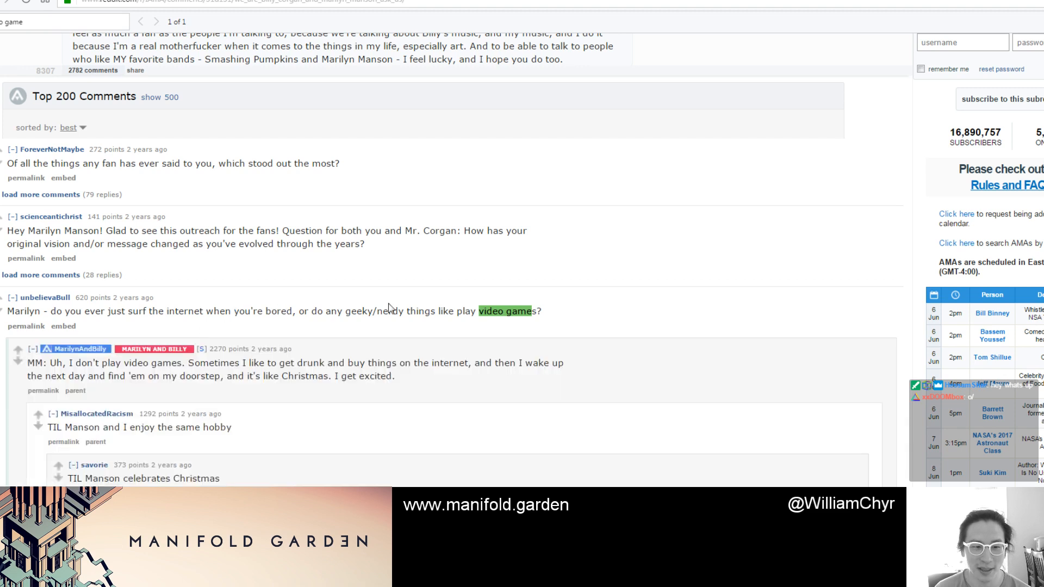
Step: Step through the "video game" matches in the Reddit replies and return to the search results
key("ctrl+f")
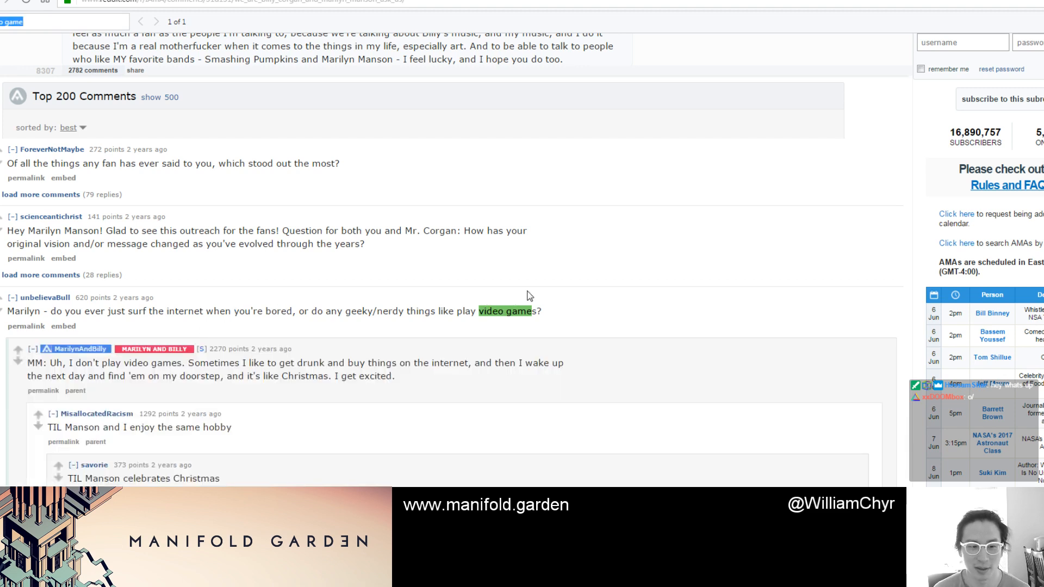
key("Return")
key("Return")
key("Return")
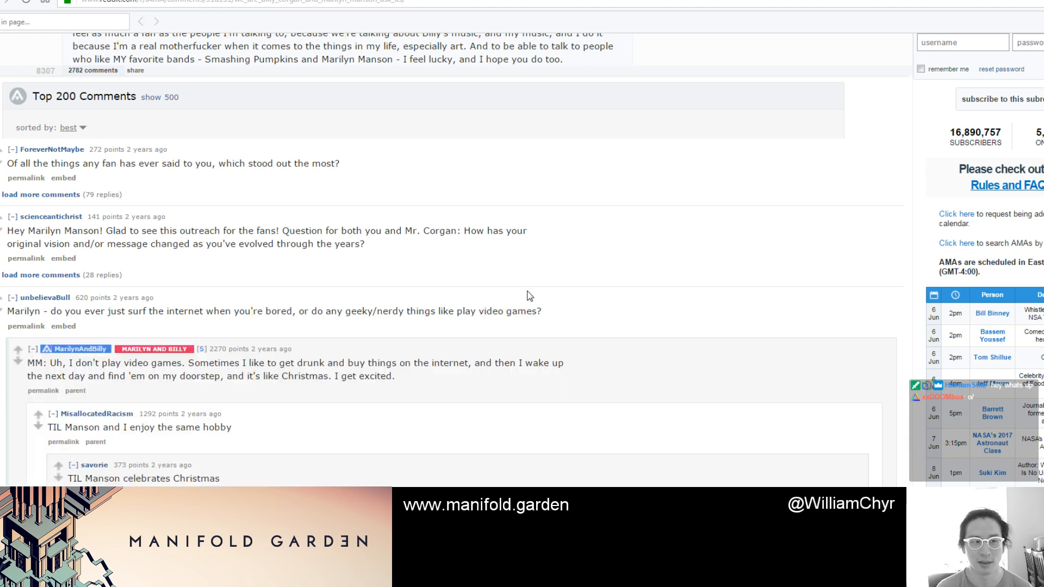
key("Return")
key("Return")
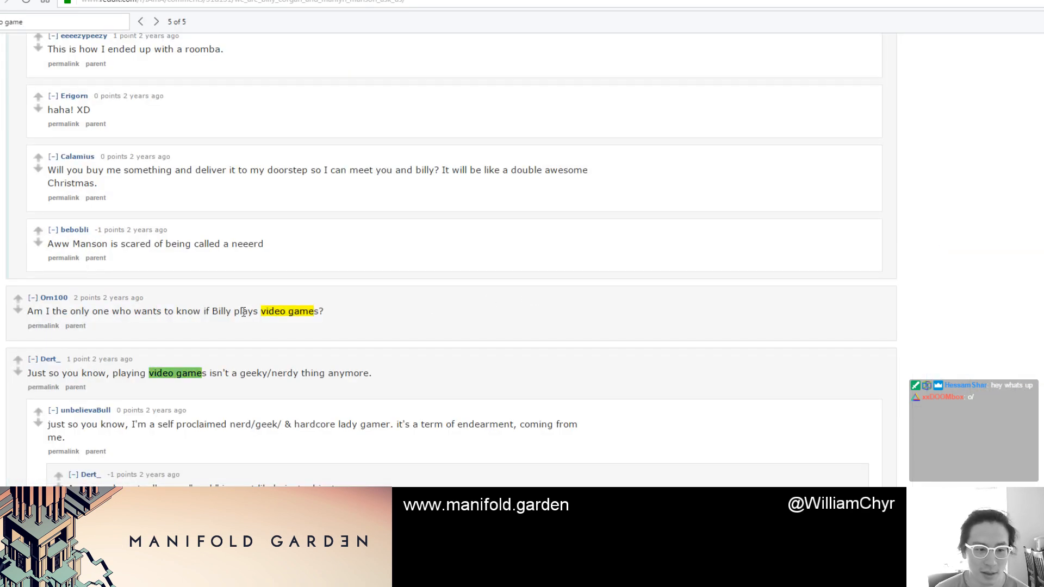
key("Return")
key("Return")
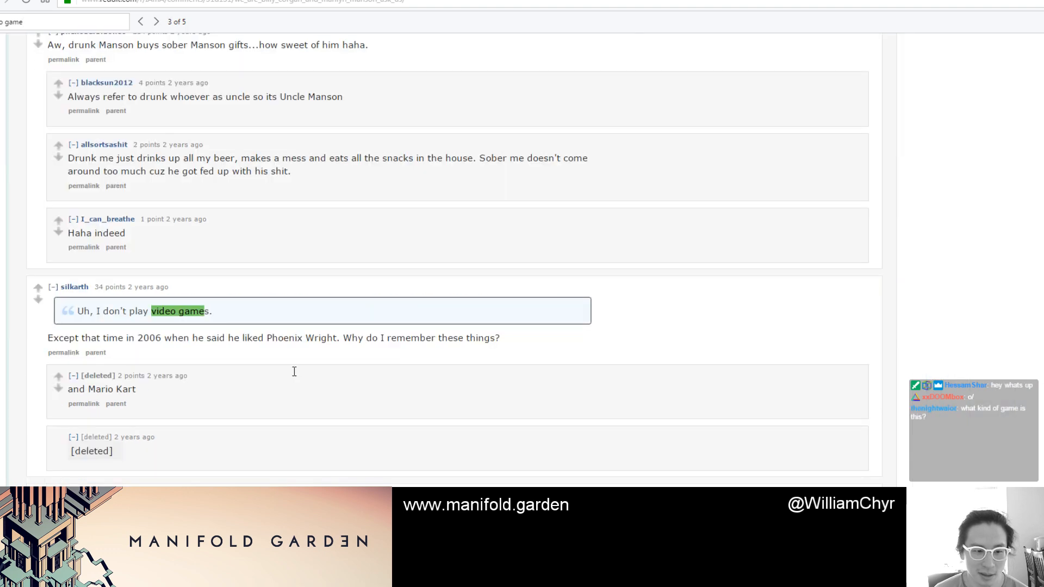
key("Return")
key("Return")
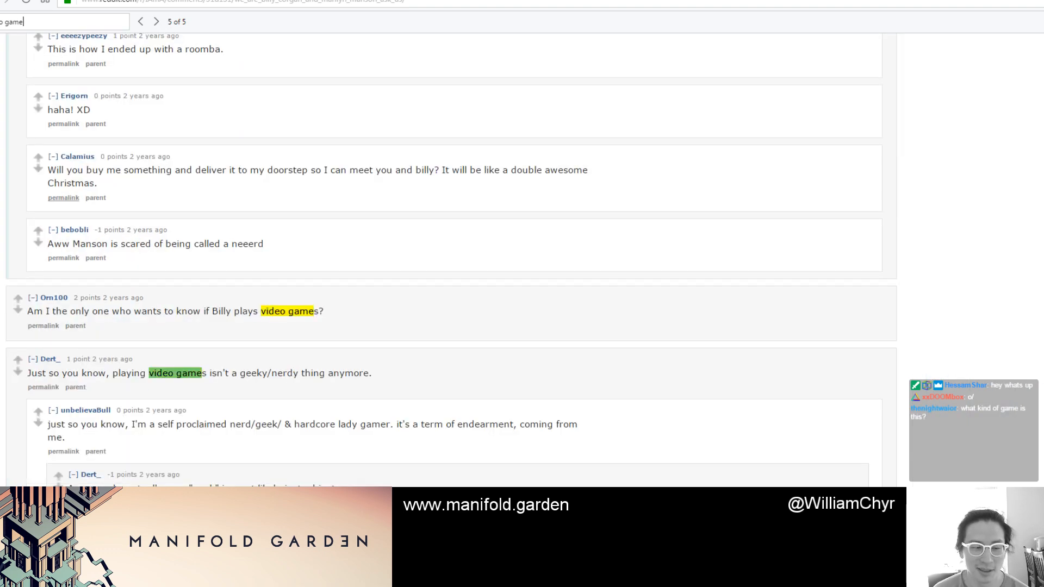
key("alt+Left")
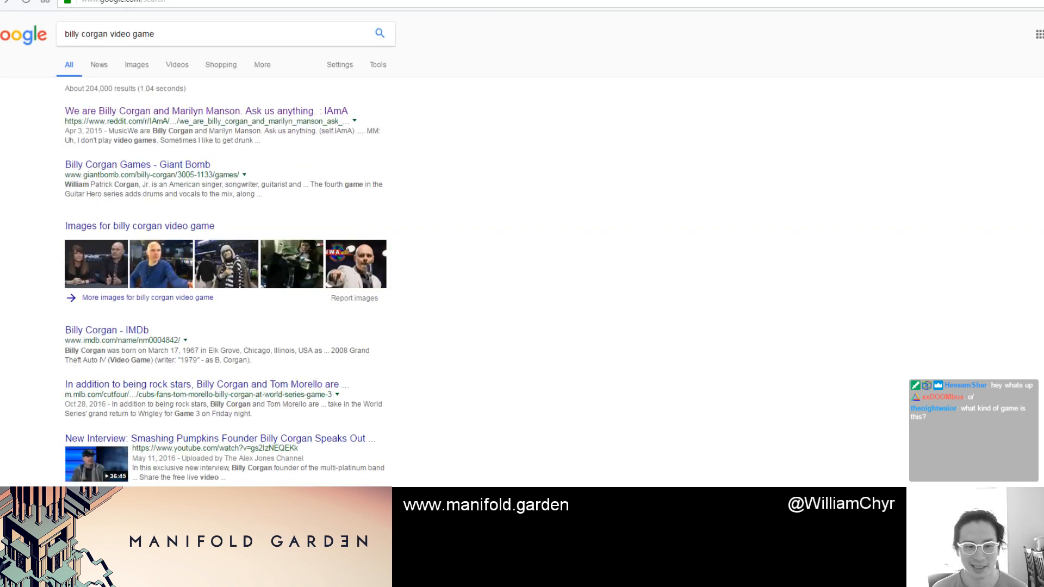
Step: Switch back to Unity and extend the yellow base under the tall wall to 26 units long
key("alt+Tab")
left_click(396, 175)
left_click_drag(396, 176, 328, 193, "alt")
scroll(329, 193, "down", 4)
left_click(302, 250)
left_click_drag(301, 252, 653, 240, "alt")
left_click(365, 230)
key("f")
scroll(591, 243, "up", 4)
middle_click_drag(694, 261, 535, 234)
left_click_drag(536, 234, 547, 151, "alt")
scroll(587, 361, "up", 5)
key("g")
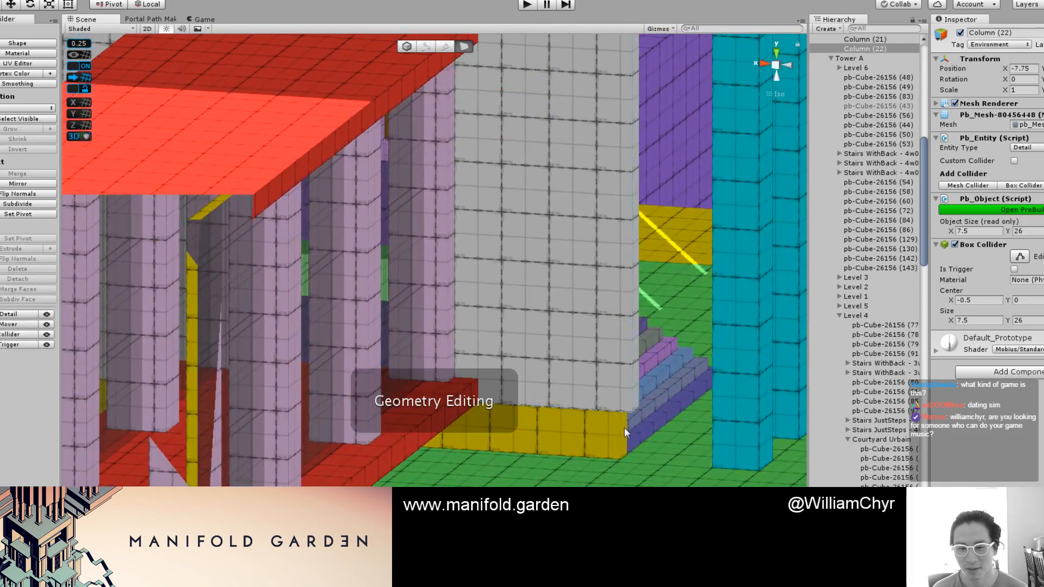
left_click(623, 427)
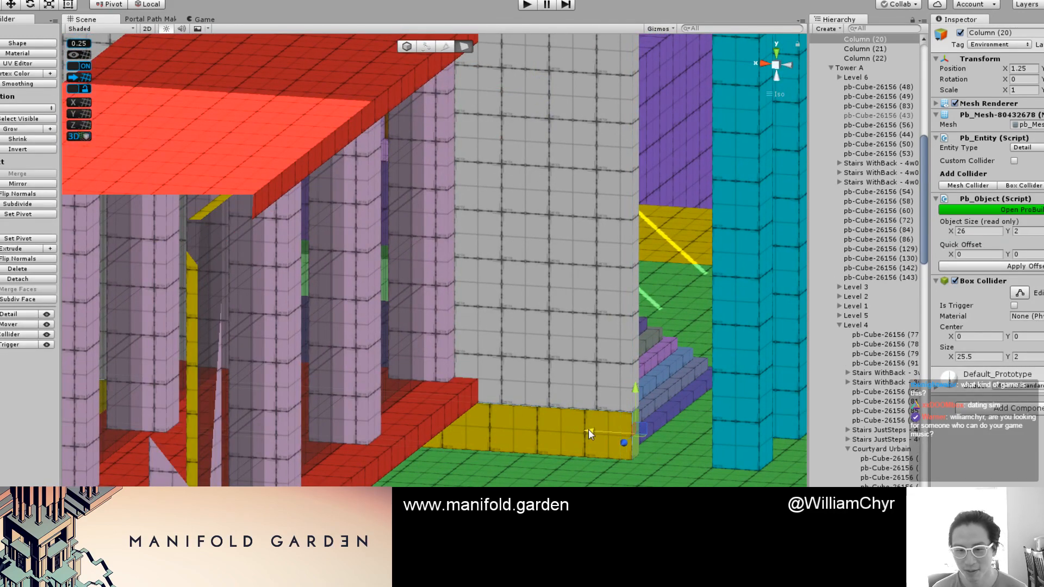
key("h")
Step: Examine the tall wall and its yellow base beside the skybridge stairs from several angles
left_click_drag(524, 387, 463, 436, "alt")
scroll(469, 441, "up", 4)
left_click(471, 441)
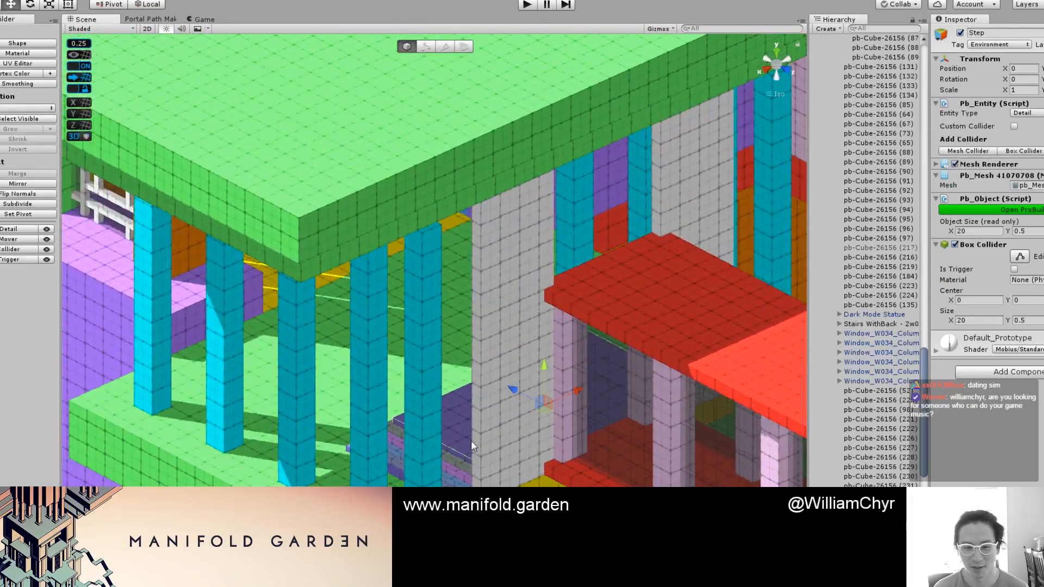
left_click(476, 429)
scroll(483, 422, "down", 2)
left_click_drag(484, 420, 460, 360, "alt")
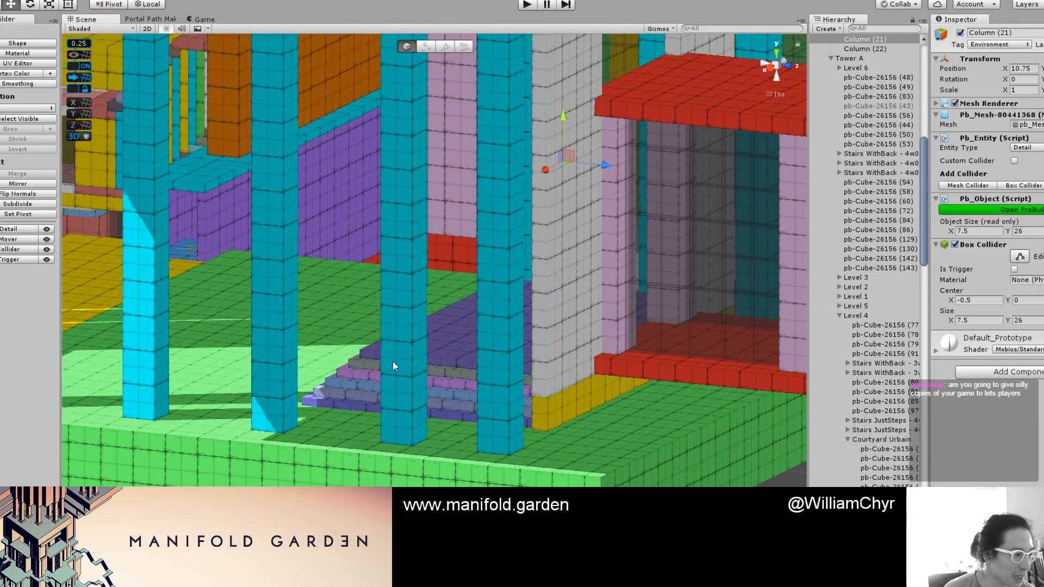
scroll(325, 287, "down", 8)
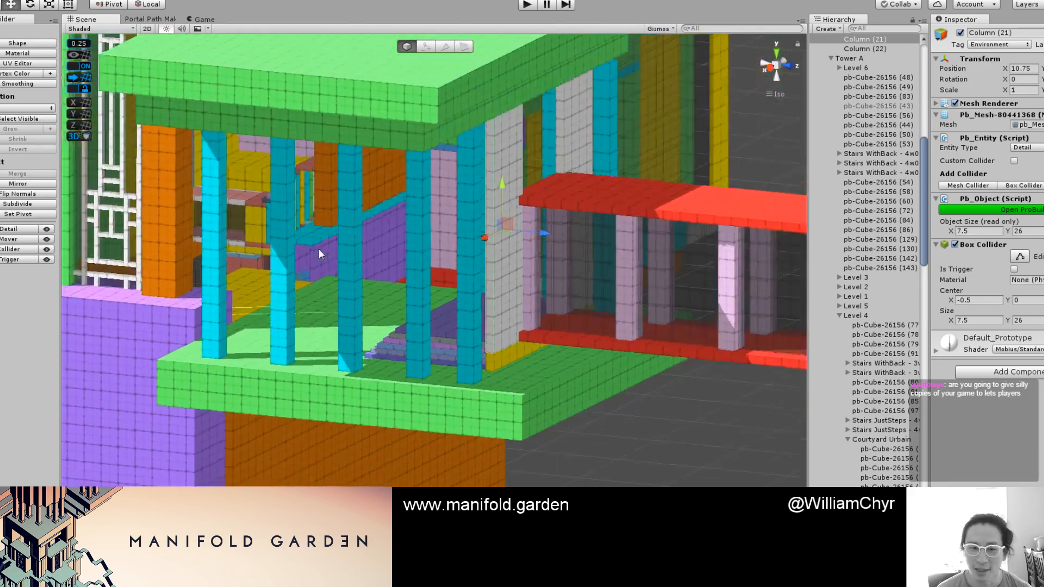
left_click_drag(318, 249, 512, 359, "alt")
left_click_drag(464, 292, 463, 370, "alt")
scroll(401, 409, "up", 10)
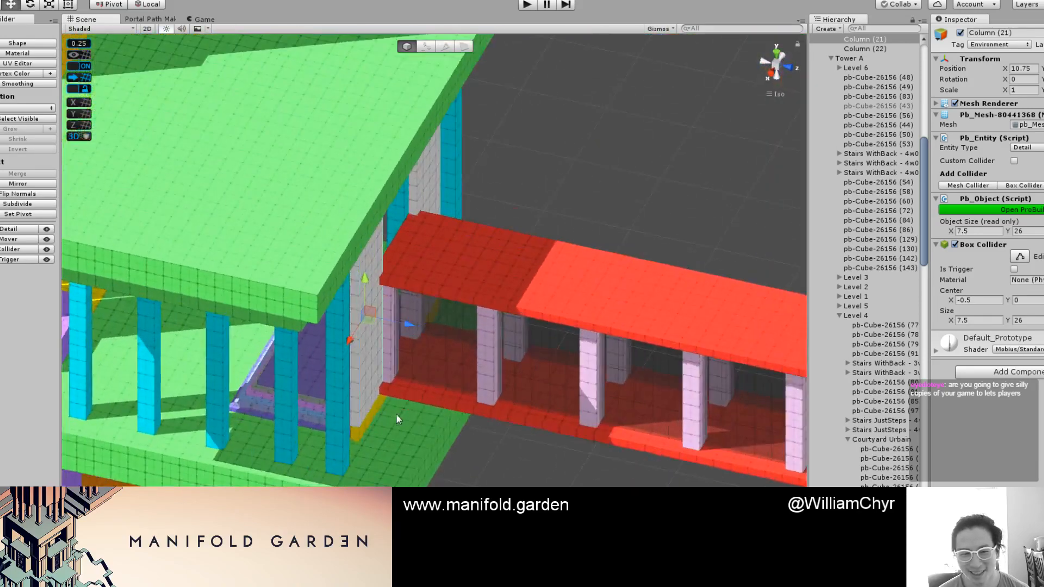
left_click_drag(321, 408, 555, 250, "alt")
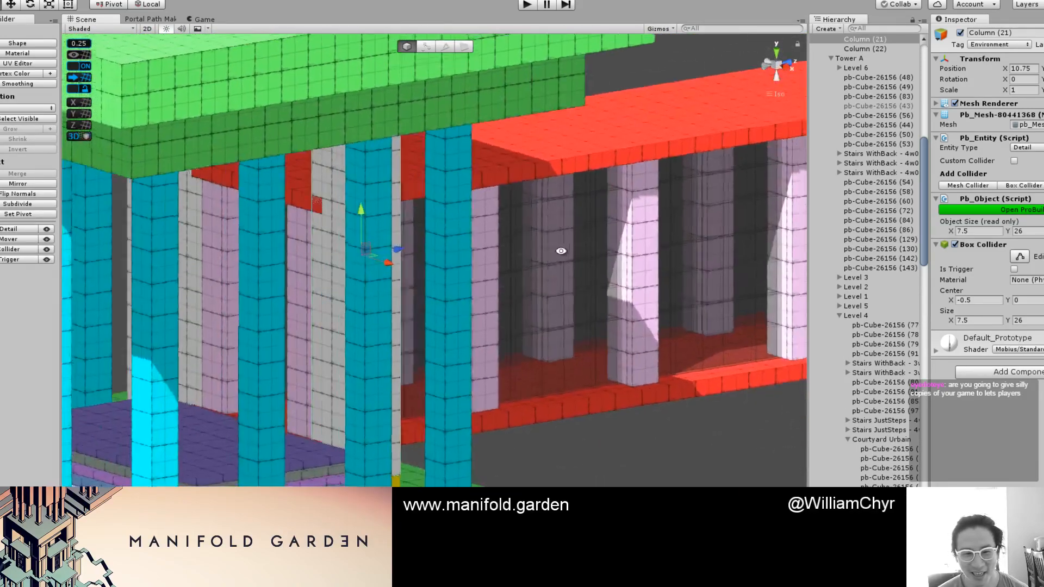
scroll(316, 320, "up", 6)
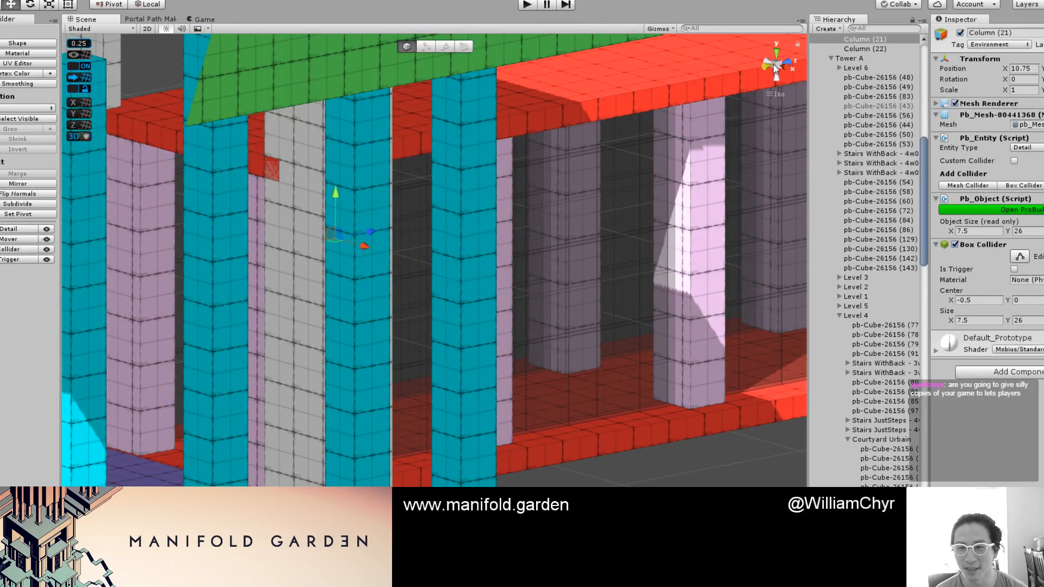
Step: Preview the skybridge entrance from the front in perspective with the final game shading
left_click(773, 65)
left_click(780, 65)
key("F1")
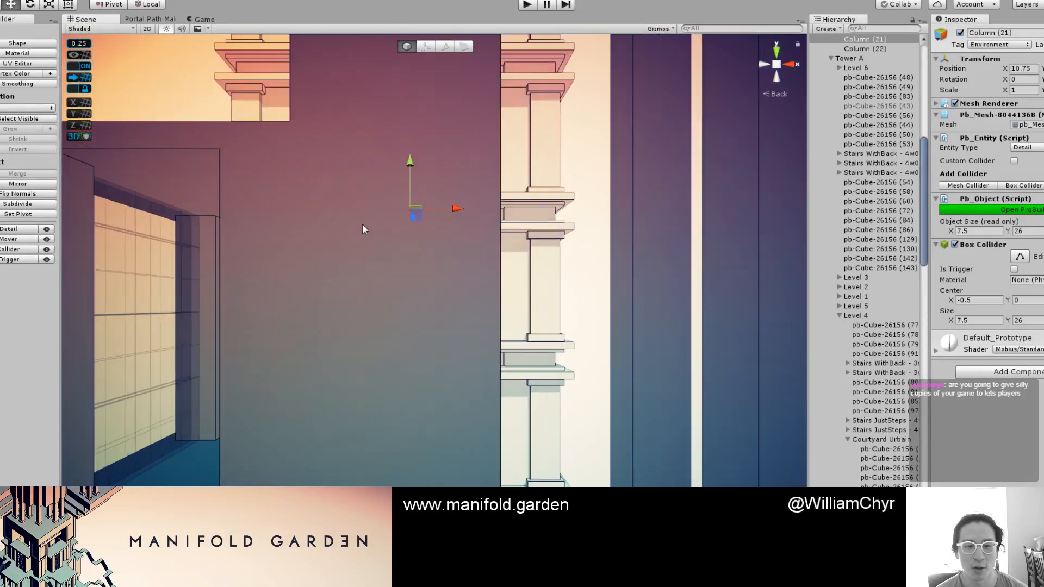
scroll(354, 240, "down", 8)
middle_click_drag(347, 252, 481, 269)
left_click_drag(482, 268, 410, 302, "alt")
scroll(406, 288, "up", 3)
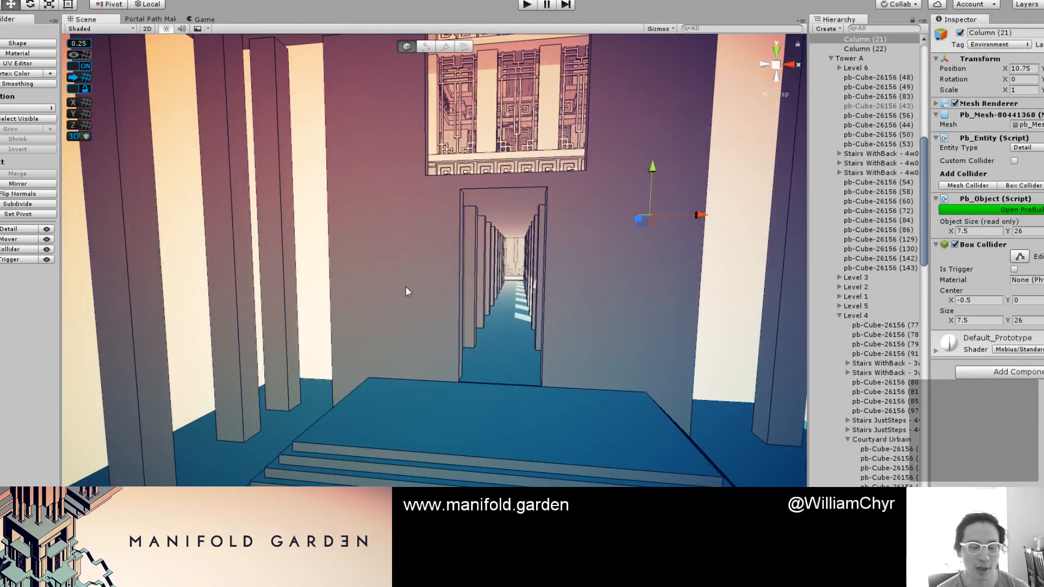
key("F1")
Step: Push the stair-side faces of both tall walls back toward the skybridge and recenter the second wall's pivot
mouse_move(514, 212)
left_mouse_down("alt")
mouse_move(510, 204)
mouse_move(478, 300)
mouse_move(461, 284)
left_mouse_up("alt")
scroll(544, 254, "up", 3)
left_click_drag(557, 249, 459, 288, "alt")
key("g")
left_click_drag(598, 215, 612, 271, "alt")
scroll(609, 278, "down", 2)
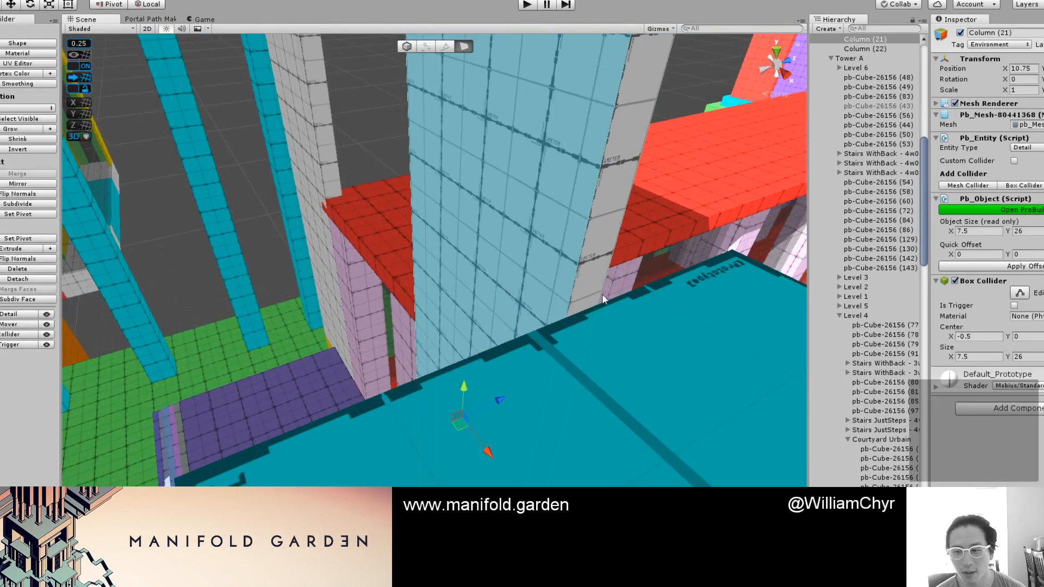
scroll(602, 294, "up", 4)
left_click_drag(509, 451, 523, 450)
scroll(317, 256, "down", 1)
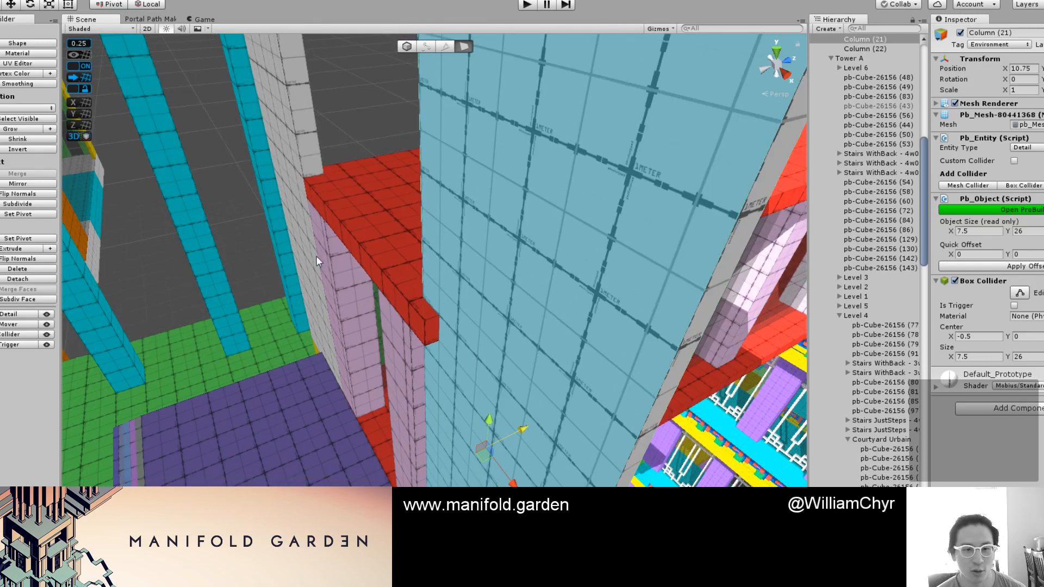
left_click(286, 122)
left_click_drag(334, 203, 342, 204)
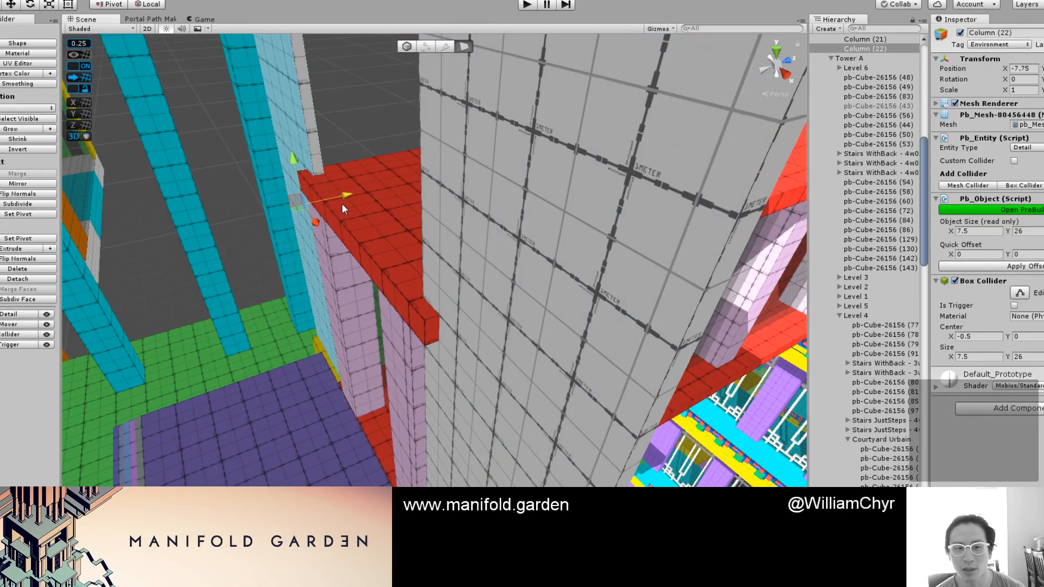
key("g")
key("ctrl+j")
Step: Examine how the narrowed walls meet the stairs, surrounding columns and skybridge
scroll(332, 246, "down", 3)
scroll(333, 249, "down", 3)
middle_click_drag(332, 249, 475, 151)
left_click_drag(475, 151, 546, 217, "alt")
scroll(546, 217, "up", 3)
scroll(572, 227, "up", 3)
left_click(564, 223)
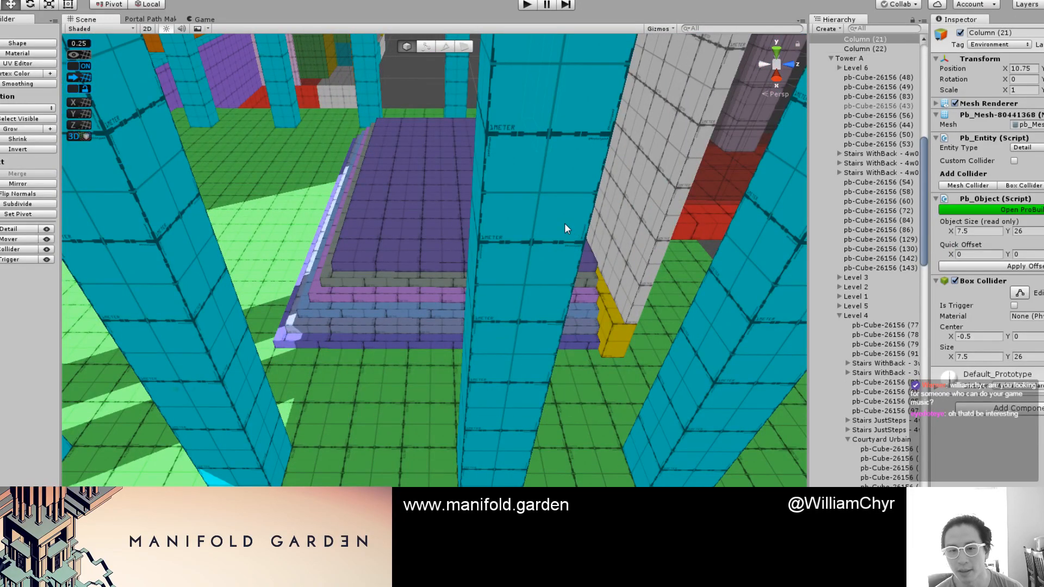
key("f")
scroll(568, 231, "down", 2)
left_click_drag(568, 231, 456, 312, "alt")
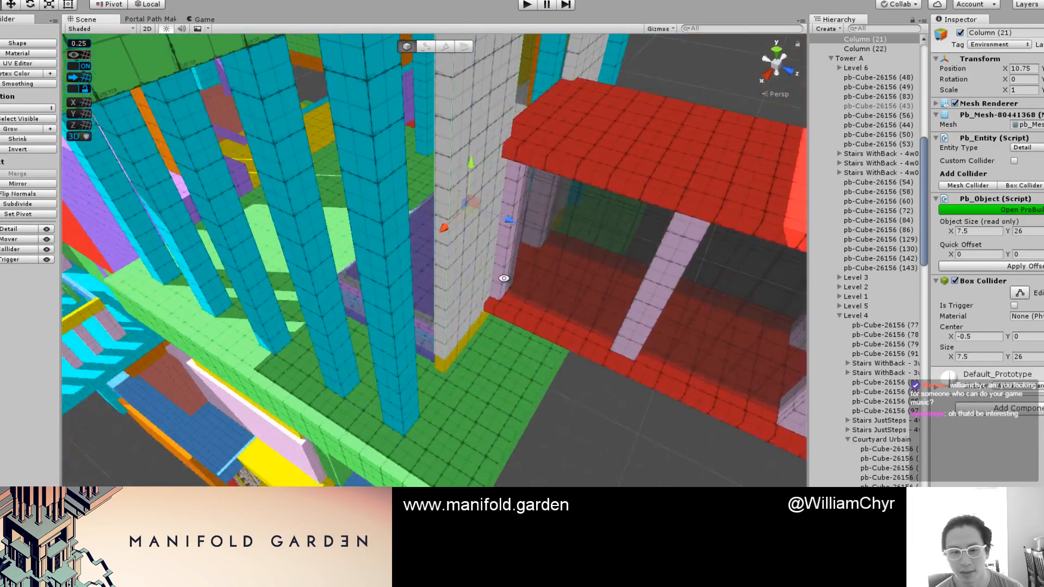
Step: Try to extend the outer ends of the yellow base and the tall wall together
scroll(452, 323, "up", 3)
key("g")
left_click(438, 384)
left_click(439, 312, "shift")
scroll(499, 316, "down", 2)
left_click_drag(500, 317, 308, 258, "alt")
left_click_drag(199, 181, 81, 211)
key("g")
key("j")
scroll(135, 247, "down", 6)
middle_click_drag(147, 253, 197, 258)
scroll(197, 258, "up", 2)
key("ctrl+z")
key("ctrl+z")
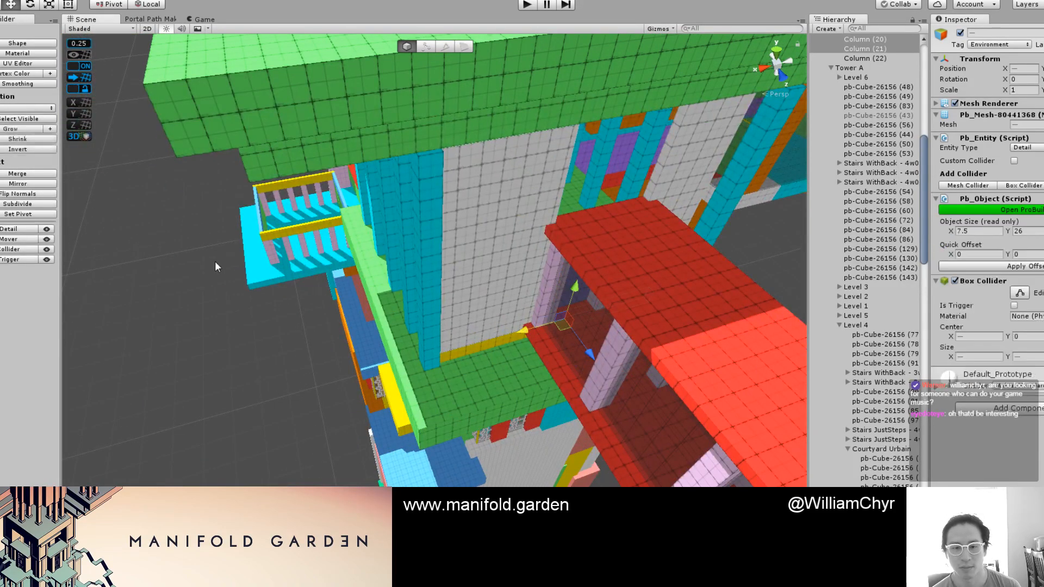
Step: Check the stairs, side walls and surrounding columns with the game shading from inside the courtyard
scroll(421, 303, "up", 3)
scroll(424, 303, "down", 6)
left_click_drag(424, 303, 850, 167, "alt")
scroll(622, 217, "up", 5)
key("F1")
scroll(729, 203, "up", 3)
scroll(560, 174, "down", 3)
middle_click_drag(527, 168, 622, 256)
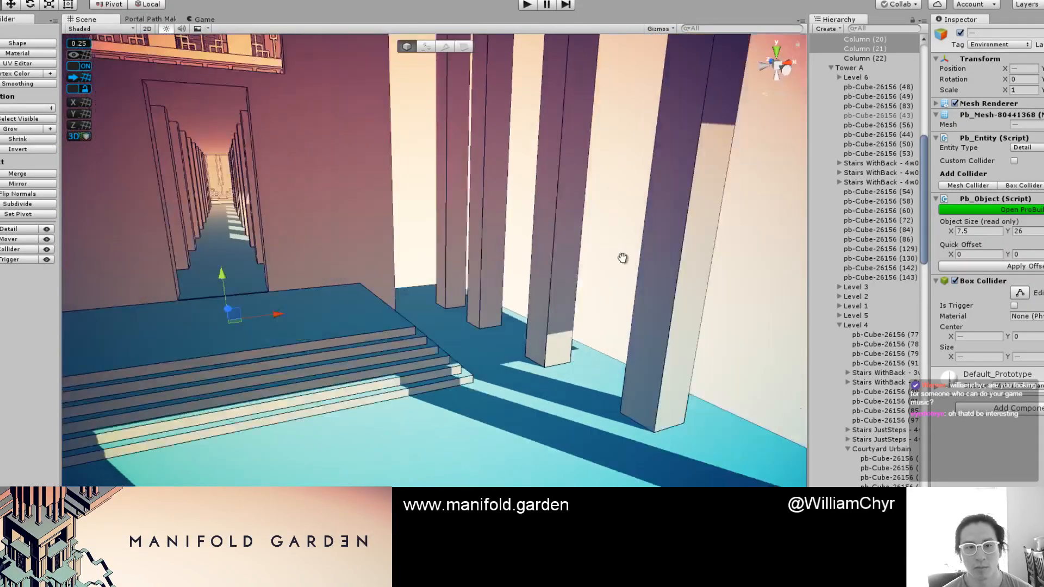
left_click_drag(622, 256, 548, 212, "alt")
scroll(509, 199, "down", 3)
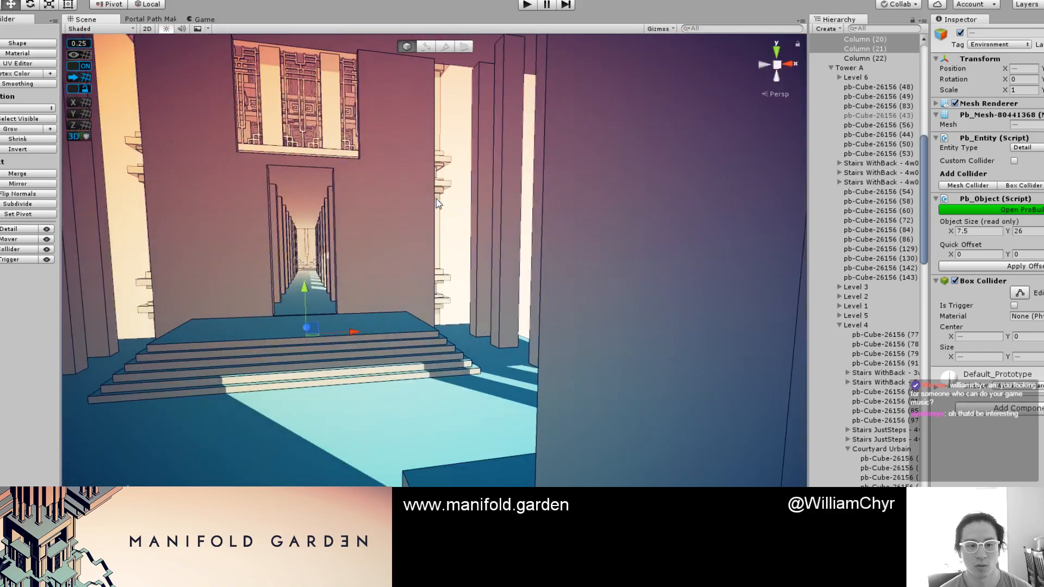
scroll(369, 179, "up", 2)
key("F1")
Step: Move the tall wall off its base to X 13.75 and lower its top to make it 2 units high
mouse_move(576, 146)
left_mouse_down("alt")
mouse_move(334, 200)
mouse_move(496, 243)
mouse_move(481, 219)
mouse_move(340, 270)
mouse_move(448, 234)
mouse_move(415, 234)
mouse_move(549, 277)
left_mouse_up("alt")
left_click(526, 228)
scroll(491, 220, "down", 3)
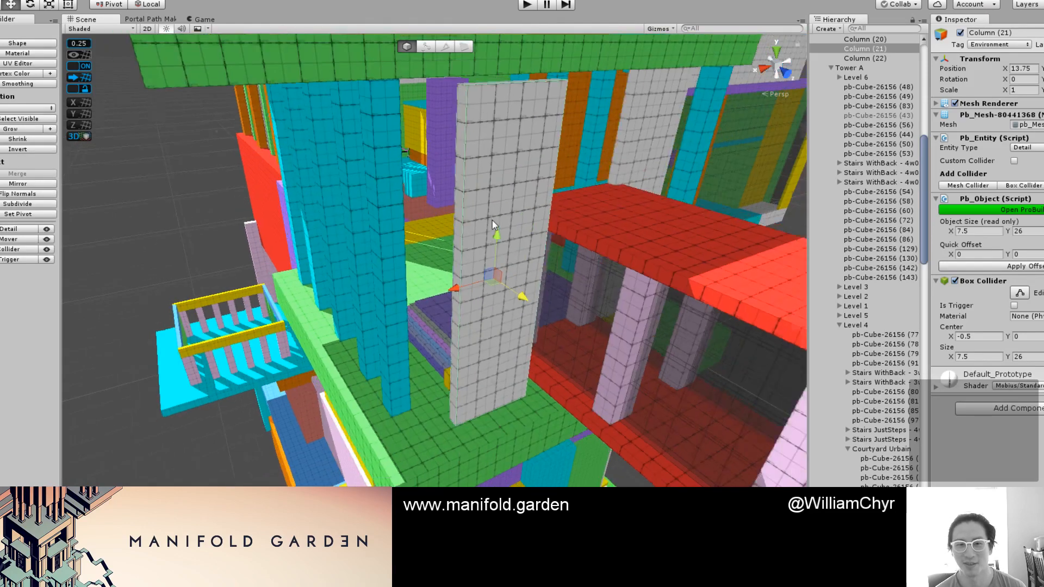
key("g")
left_click(468, 150)
left_click_drag(494, 113, 495, 372)
left_click_drag(480, 327, 482, 339)
scroll(504, 351, "up", 1)
key("g")
scroll(565, 421, "up", 2)
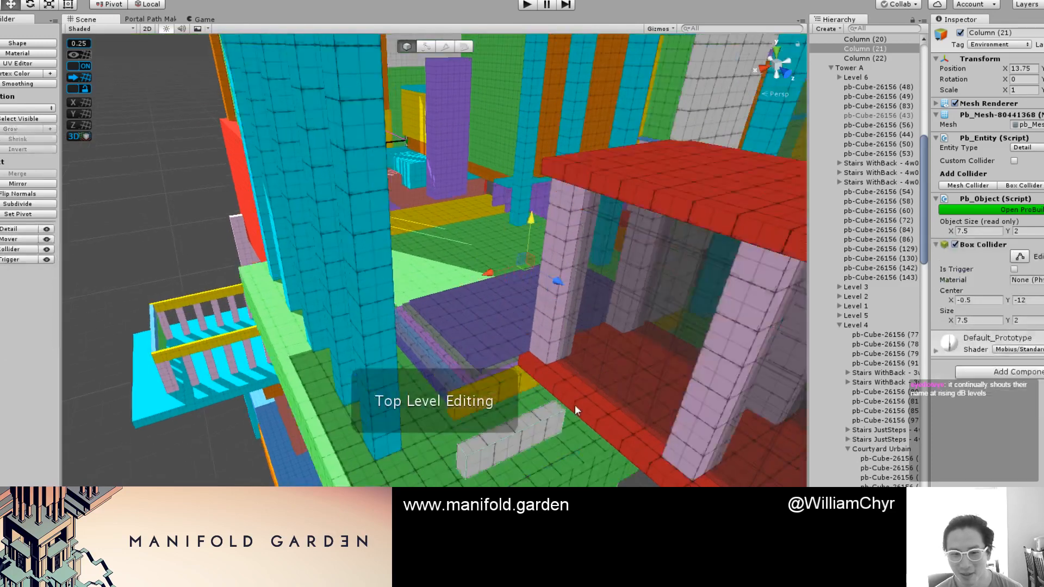
Step: Center the low wall's pivot and snap the wall on top of the yellow base beside the stairs
key("ctrl+j")
scroll(553, 410, "up", 1)
key("v")
left_click_drag(579, 429, 539, 371)
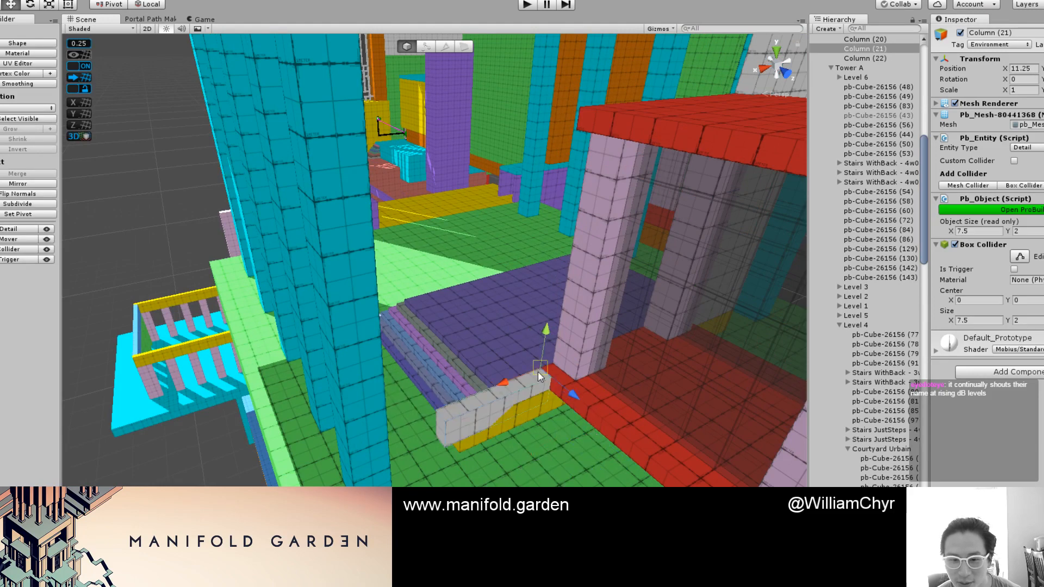
scroll(536, 386, "up", 2)
left_click_drag(523, 415, 524, 391)
scroll(504, 436, "up", 1)
scroll(504, 440, "up", 1)
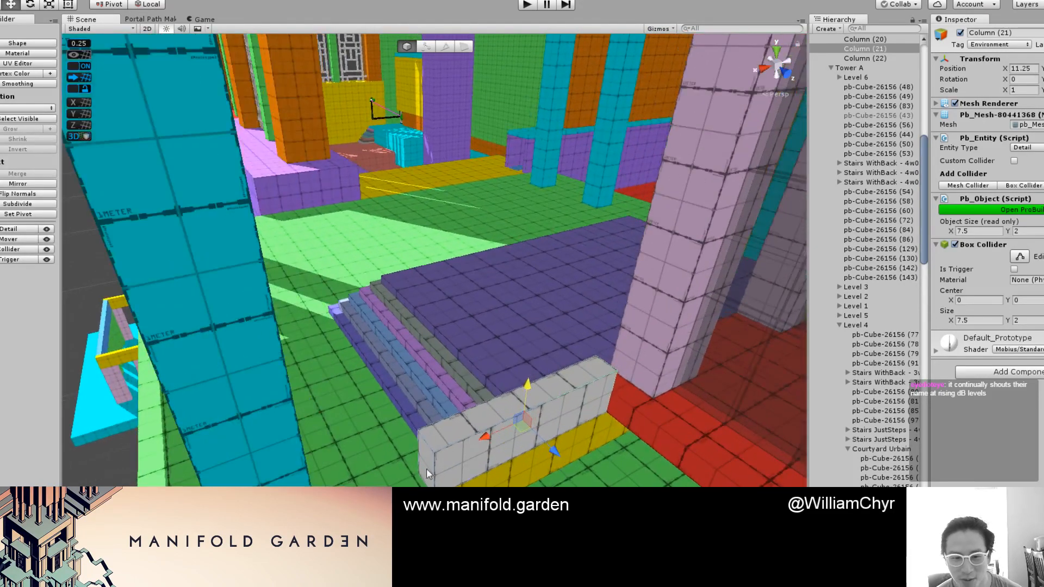
Step: Shorten the low wall to 6.5 units and reduce its height to 1 unit
key("g")
left_click(452, 454)
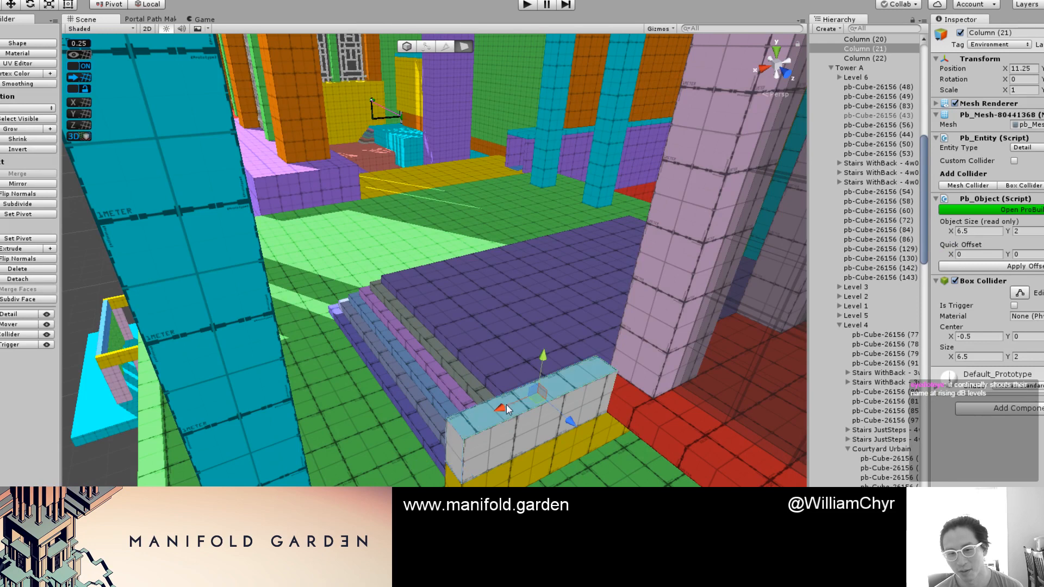
left_click(540, 385)
key("h")
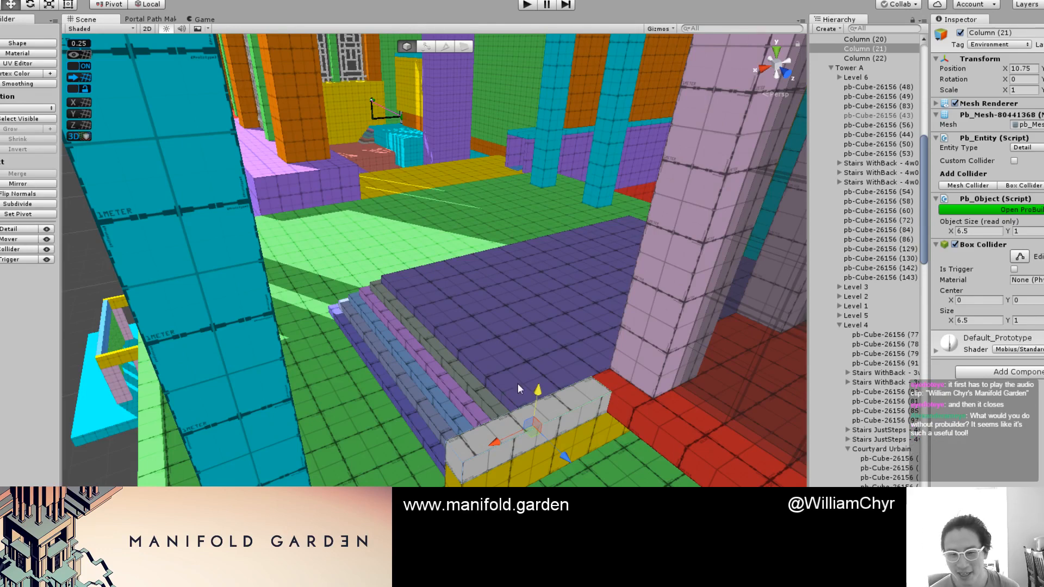
Step: Duplicate the low wall, position the copy above it at X 9.75, and push its outer face in to thin it
right_click_drag(495, 438, 561, 454)
key("ctrl+d")
left_click_drag(534, 437, 624, 461)
key("g")
scroll(538, 451, "up", 1)
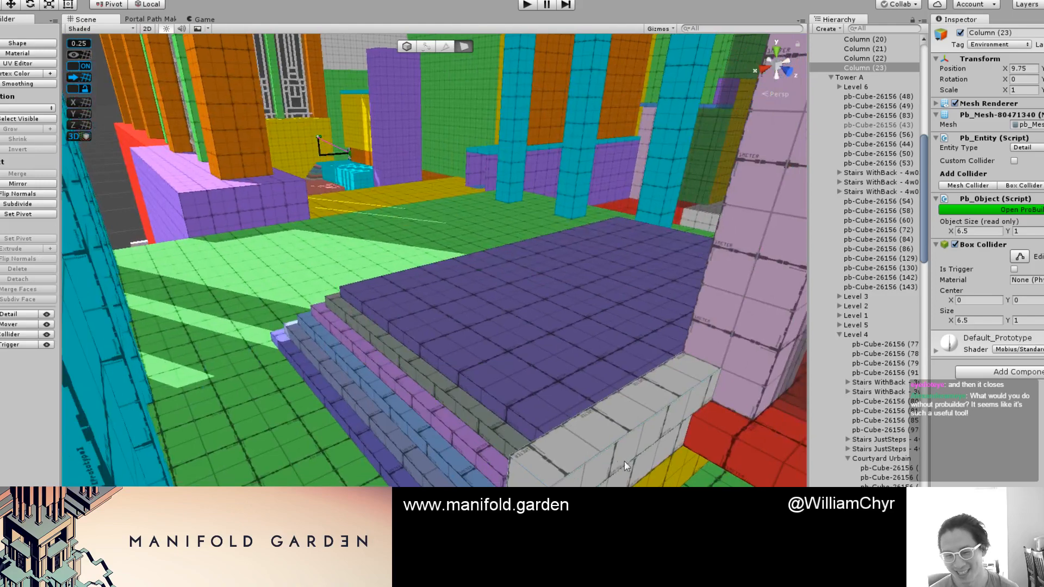
left_click(624, 458)
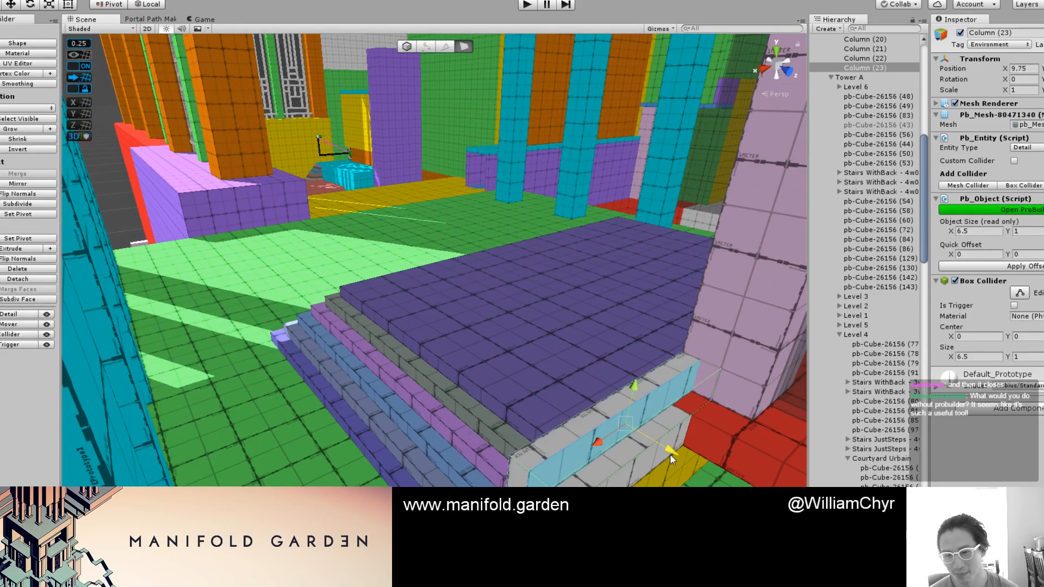
key("g")
key("h")
Step: Raise the top face of the thinned wall copy to make it 17.25 units high
scroll(594, 452, "down", 2)
left_click_drag(471, 453, 750, 436, "alt")
left_click_drag(381, 419, 457, 376, "alt")
left_click_drag(575, 278, 469, 313, "alt")
left_click_drag(562, 292, 501, 288)
middle_click_drag(501, 288, 483, 341)
key("g")
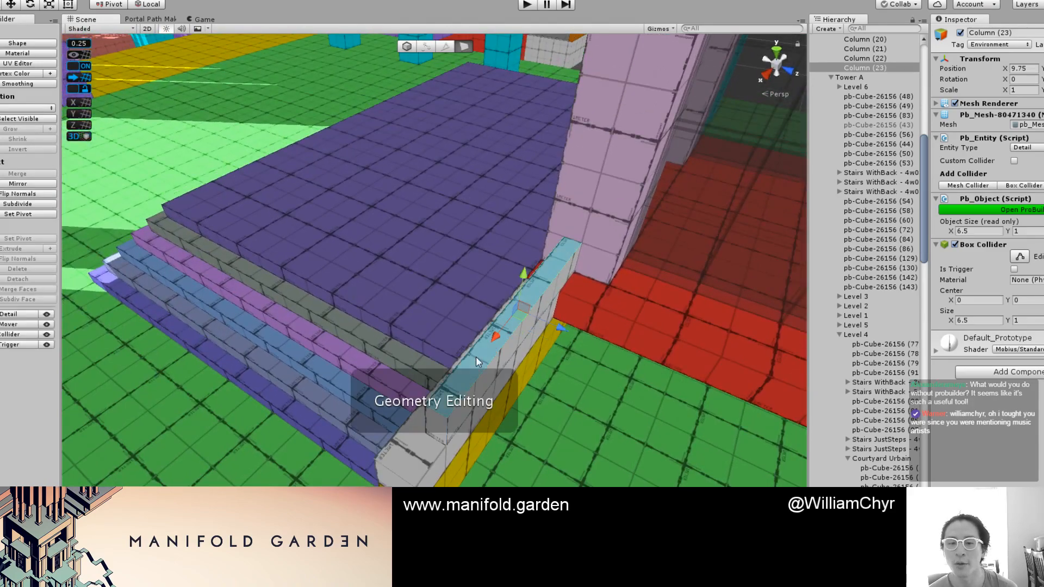
left_click(475, 357)
scroll(557, 282, "down", 5)
middle_click_drag(534, 256, 560, 260)
left_click_drag(560, 259, 441, 279, "alt")
left_click_drag(444, 398, 357, 208)
key("g")
Step: Pull the raised wall's outer end face toward the skybridge to narrow it to a 1.5-unit column
left_click(356, 215)
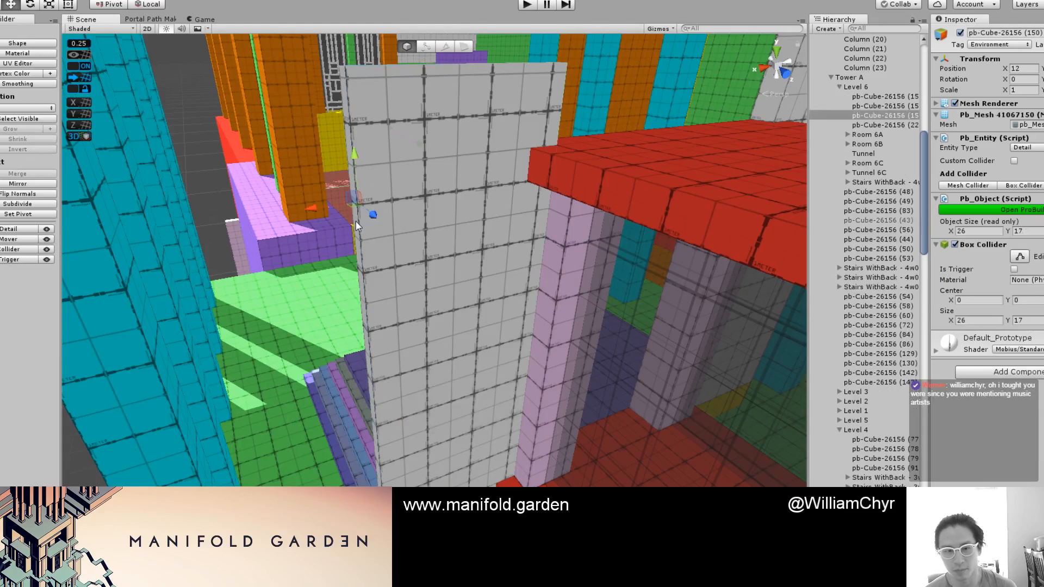
left_click(405, 159)
left_click_drag(406, 159, 421, 164, "alt")
key("g")
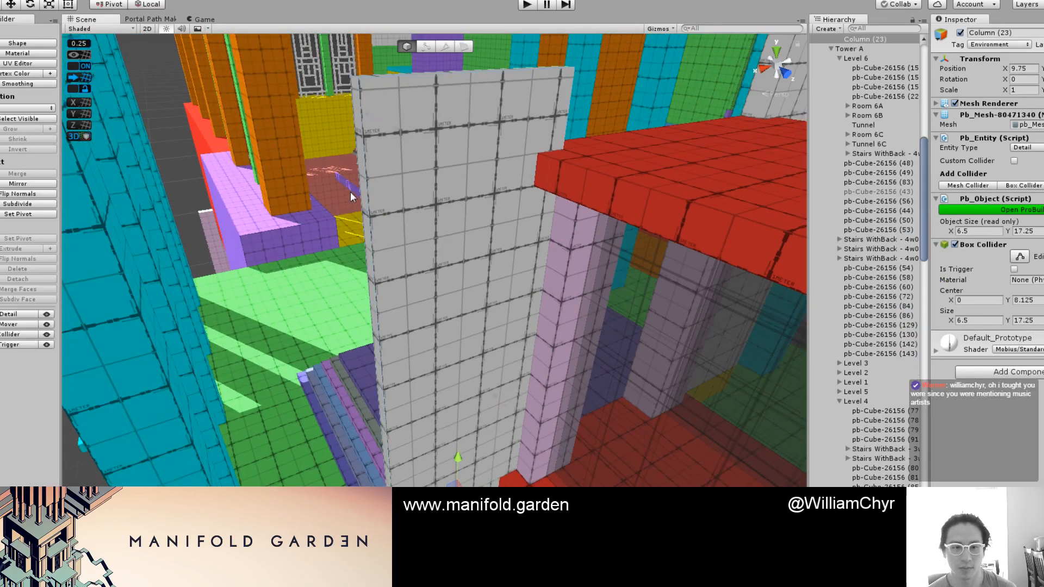
left_click(366, 201)
left_click_drag(338, 410, 474, 370)
Step: Raise the narrow column's top face to the ceiling for a 25-unit height and center its pivot
middle_click_drag(491, 320, 497, 433)
left_click(507, 401)
left_click_drag(589, 274, 508, 136, "alt")
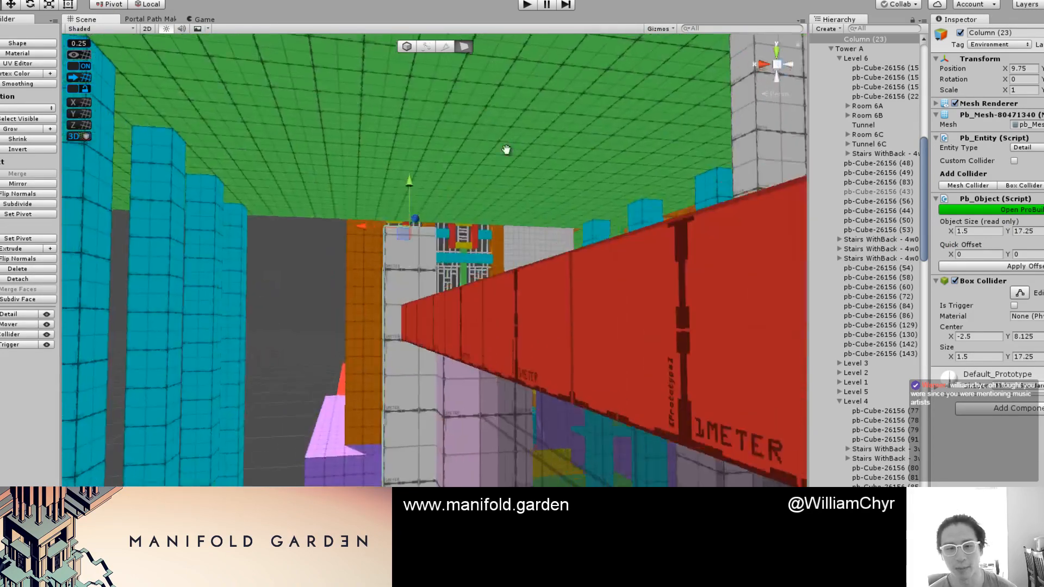
middle_click_drag(509, 136, 541, 315)
left_click_drag(519, 410, 516, 140)
key("g")
key("ctrl+j")
Step: Duplicate the narrow column and place the copy on the opposite side of the entrance at X -4.75
scroll(512, 210, "down", 6)
middle_click_drag(545, 302, 545, 151)
left_click_drag(545, 152, 657, 335, "alt")
key("ctrl+d")
key("f")
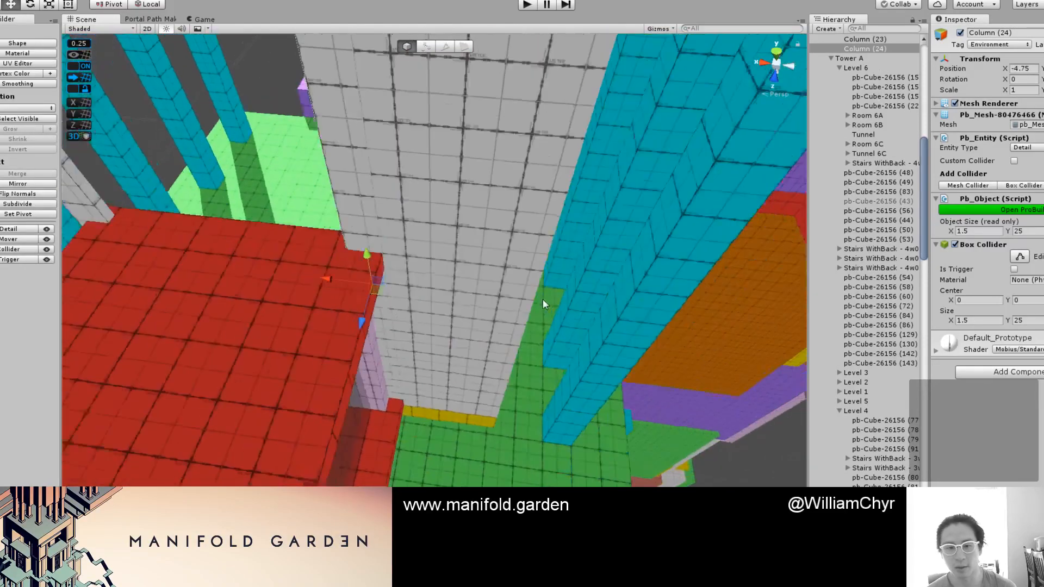
Step: Delete the remaining 7.5-unit tall wall on the opposite side of the skybridge entrance
left_click(497, 263)
right_click(870, 38)
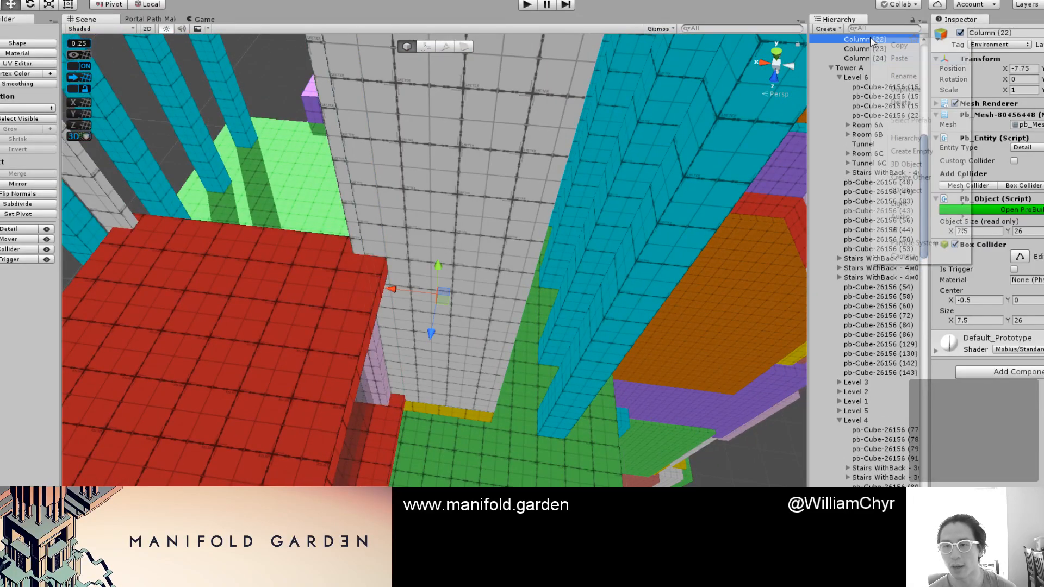
left_click(884, 100)
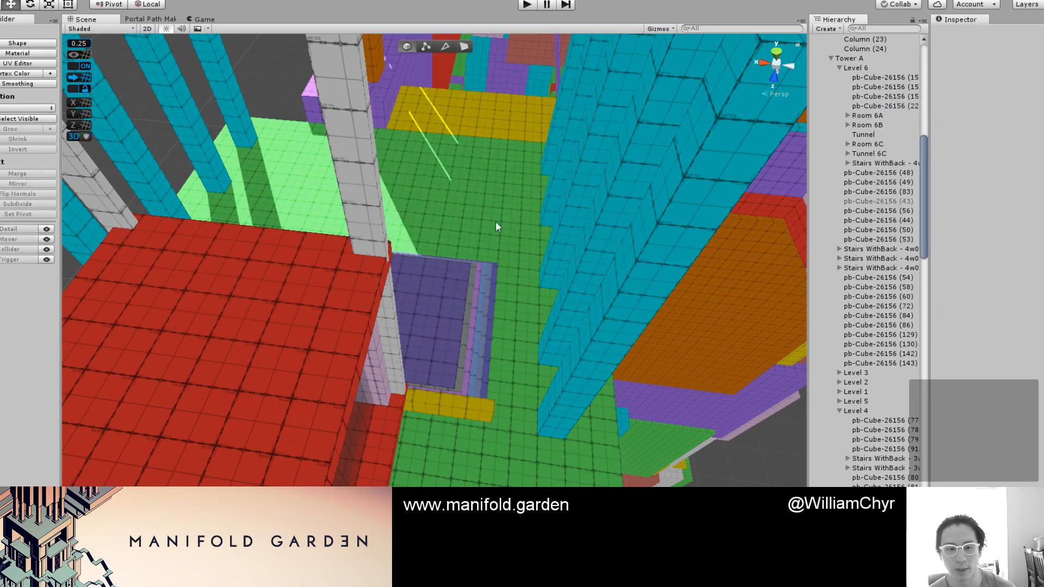
Step: Shift the duplicated narrow column to X -5.25 beside the skybridge opening
left_click(374, 211)
key("f")
left_click_drag(368, 294, 386, 294)
scroll(356, 307, "down", 5)
middle_click_drag(355, 307, 472, 300)
scroll(472, 300, "up", 3)
scroll(472, 301, "up", 2)
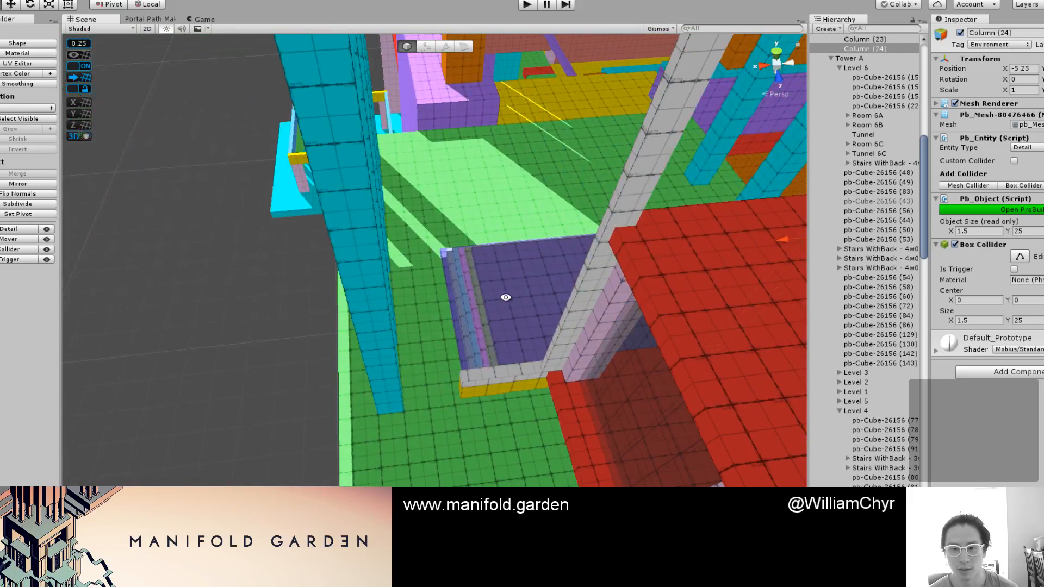
left_click_drag(507, 297, 402, 298, "alt")
middle_click_drag(543, 310, 371, 322)
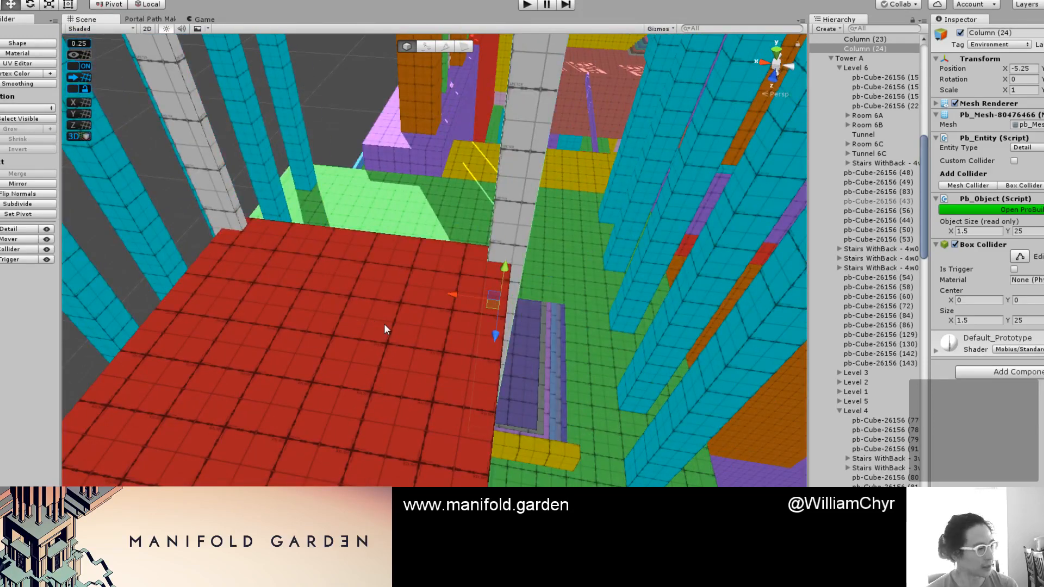
Step: Shift the narrow column at X -5.25 outward along Z, closer to the entrance end of the skybridge roof slab
scroll(384, 323, "down", 2)
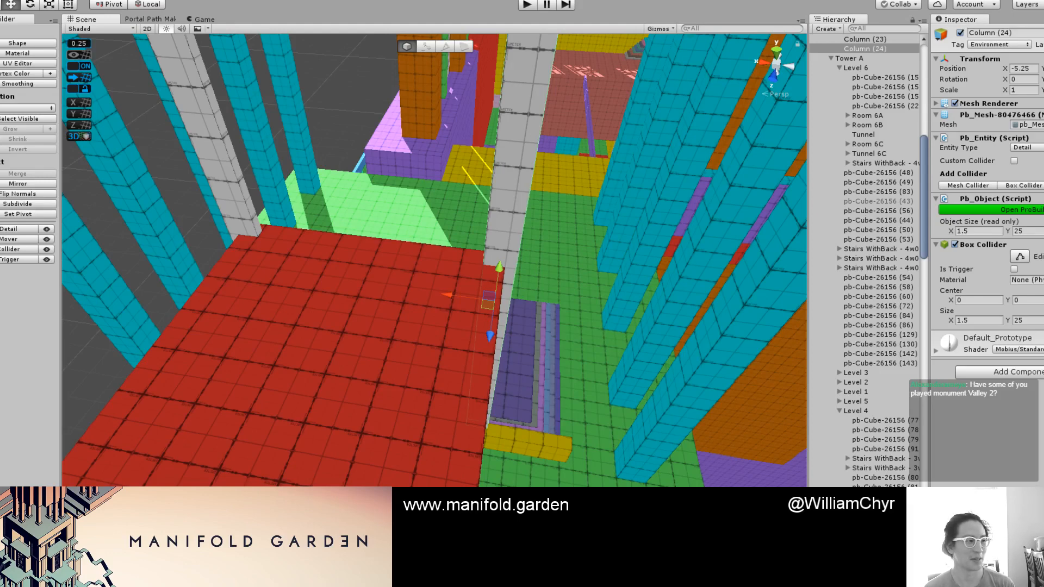
left_click(438, 327)
scroll(432, 317, "down", 4)
left_click_drag(431, 315, 341, 363, "alt")
middle_click_drag(341, 363, 473, 297)
left_click_drag(473, 296, 328, 352, "alt")
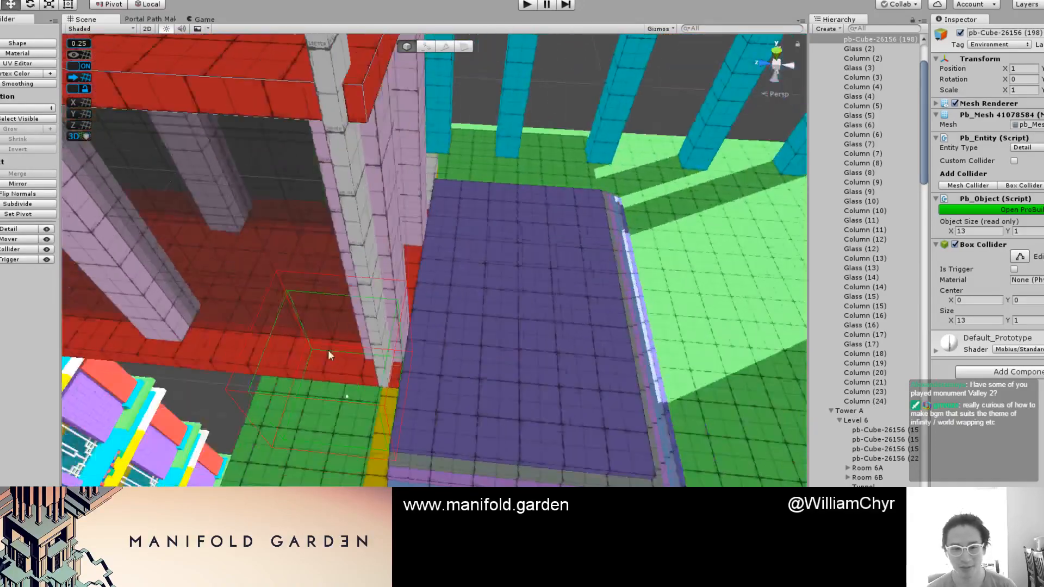
scroll(329, 352, "up", 2)
middle_click_drag(328, 352, 400, 327)
left_click_drag(401, 327, 356, 353, "alt")
left_click(287, 379)
left_click(363, 328)
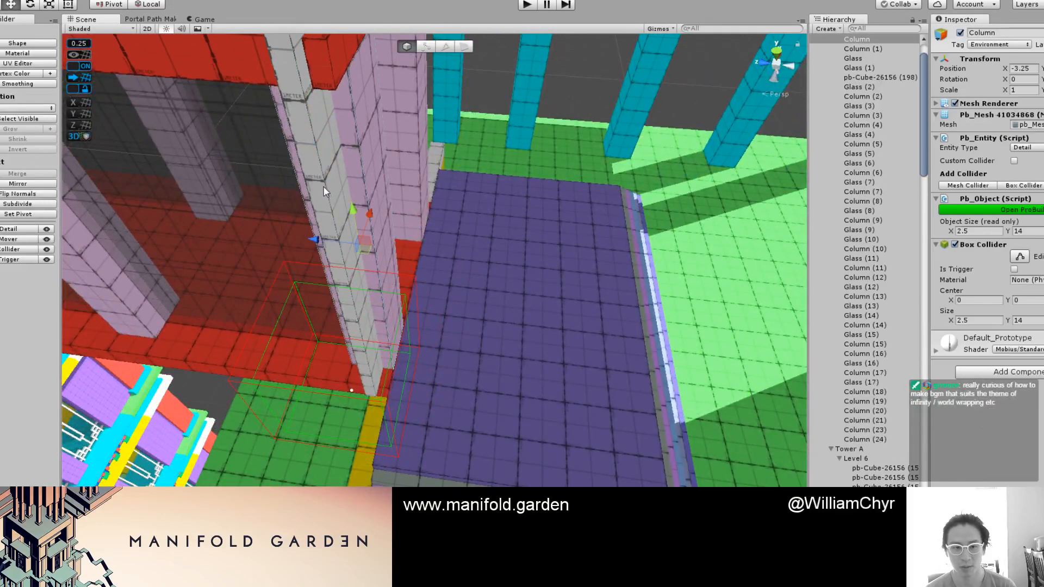
left_click(311, 154)
left_click(311, 154)
left_click(318, 156)
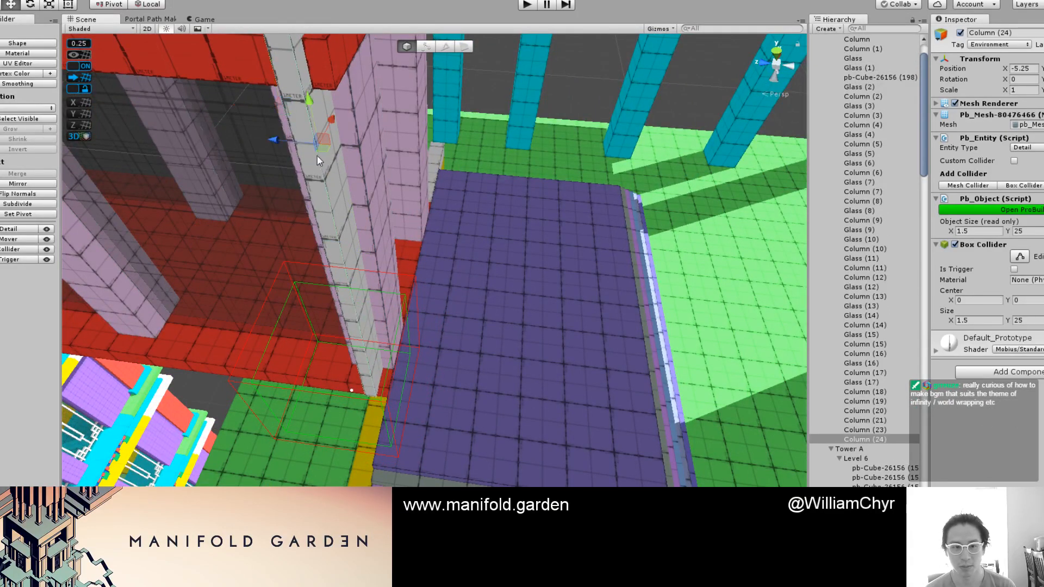
left_click_drag(272, 143, 292, 147)
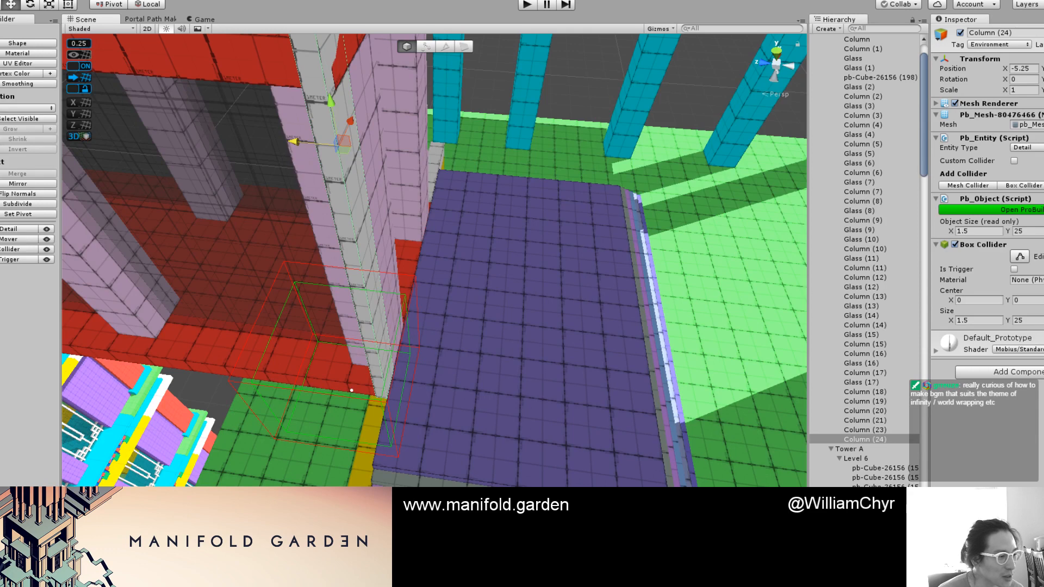
Step: Shift the matching narrow column at X 7.25 outward along Z to line up with the column on the opposite side
left_click_drag(369, 337, 350, 339, "alt")
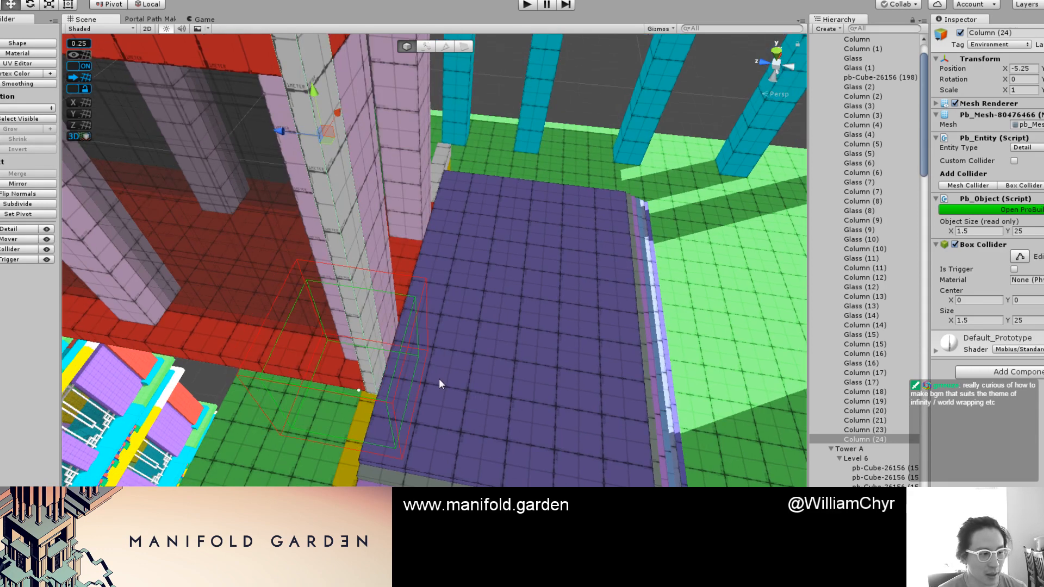
left_click_drag(479, 351, 581, 343, "alt")
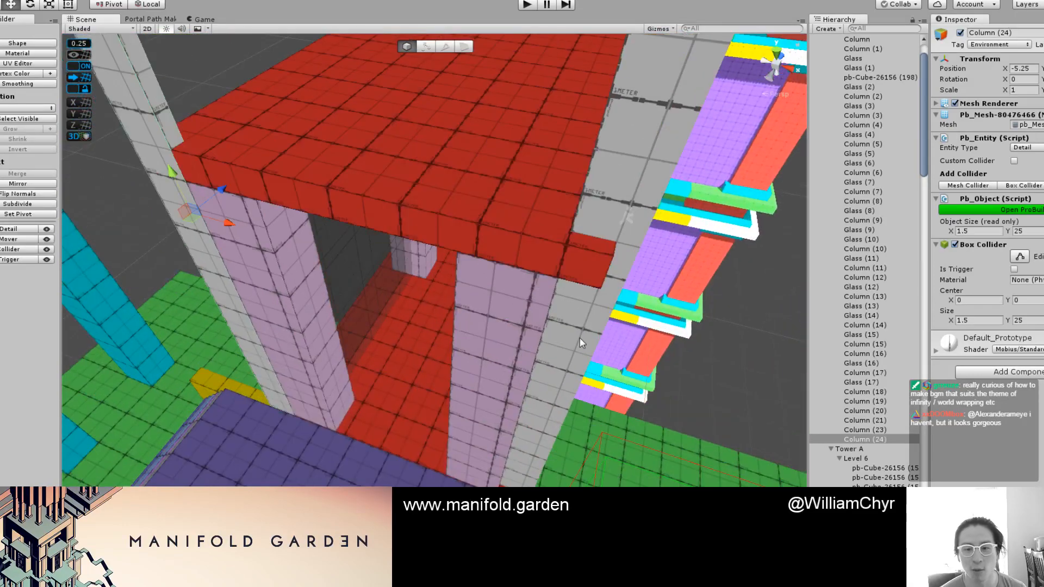
left_click(582, 343)
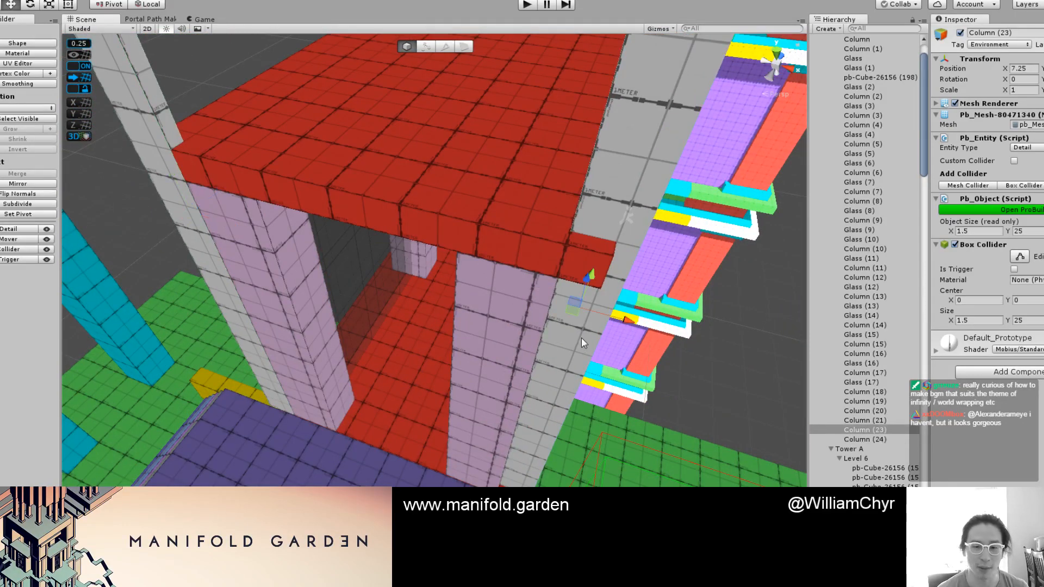
left_click_drag(593, 300, 505, 302, "alt")
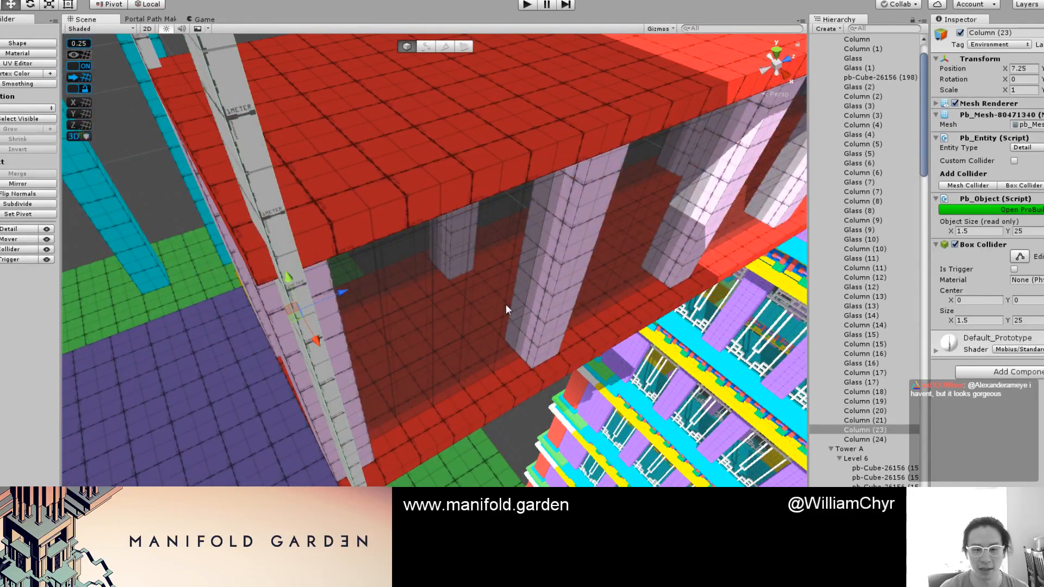
left_click_drag(337, 293, 526, 320, "alt")
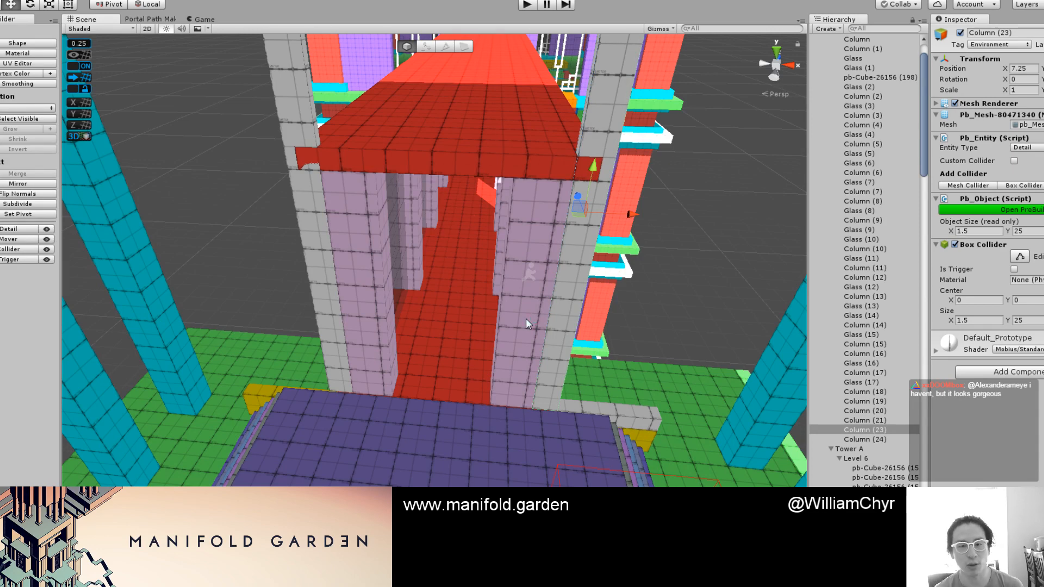
left_click_drag(526, 319, 469, 343, "alt")
Step: Extend the entrance-end face of the skybridge roof slab slightly outward along Z
key("F1")
scroll(468, 343, "down", 3)
mouse_move(443, 383)
left_mouse_down("alt")
mouse_move(481, 283)
mouse_move(581, 257)
mouse_move(670, 292)
mouse_move(642, 275)
left_mouse_up("alt")
scroll(641, 273, "up", 4)
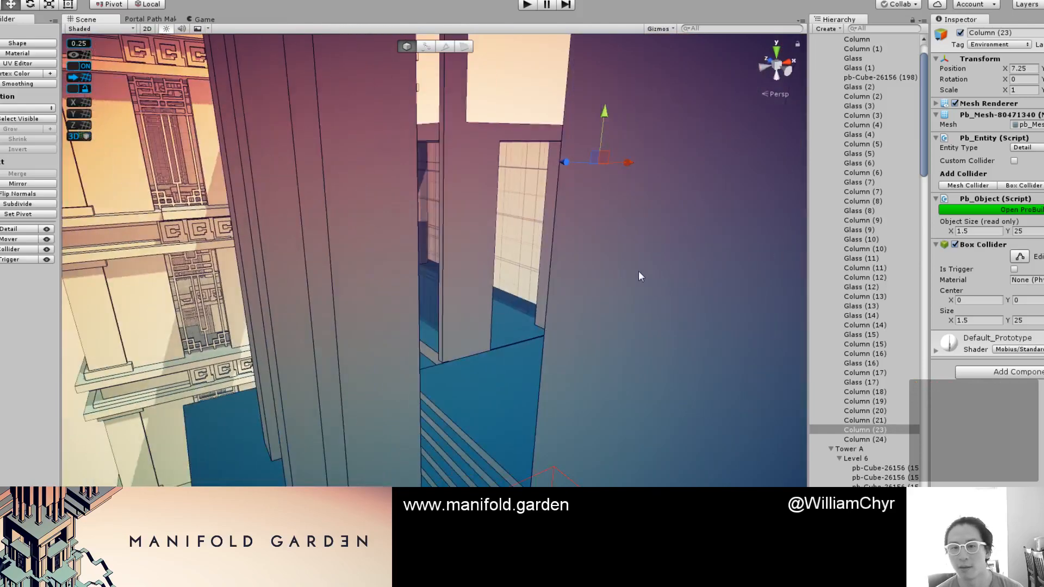
key("F1")
middle_click_drag(551, 222, 536, 282)
key("g")
left_click(535, 212)
left_click_drag(544, 176, 568, 198)
key("F1")
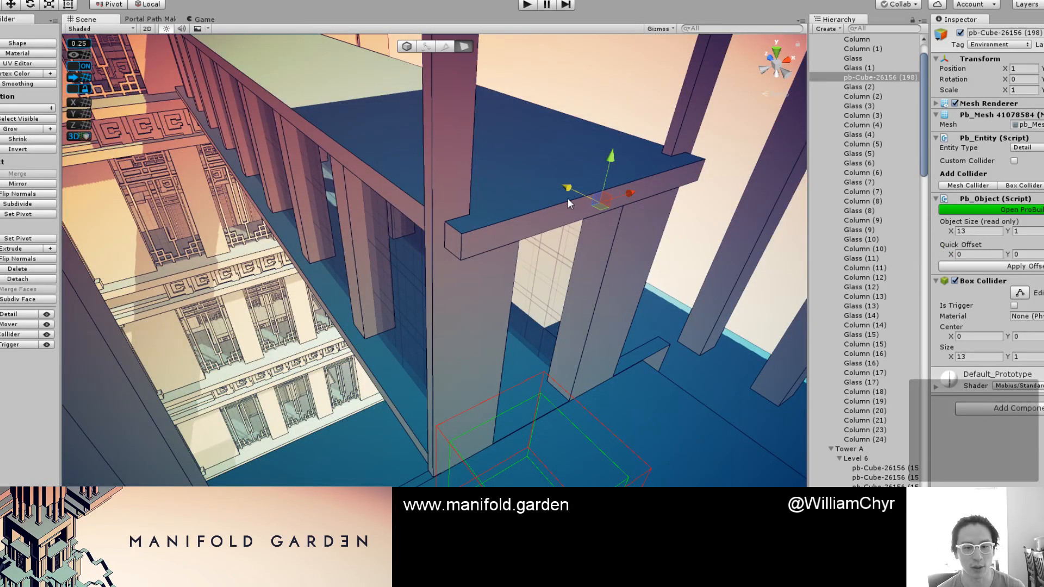
Step: Duplicate the narrow column at X 7.25 and place the copy directly beside it at X 8.75
scroll(535, 292, "down", 4)
key("F1")
mouse_move(556, 289)
left_mouse_down("alt")
mouse_move(486, 265)
mouse_move(454, 272)
mouse_move(487, 308)
mouse_move(422, 294)
mouse_move(458, 282)
mouse_move(468, 292)
left_mouse_up("alt")
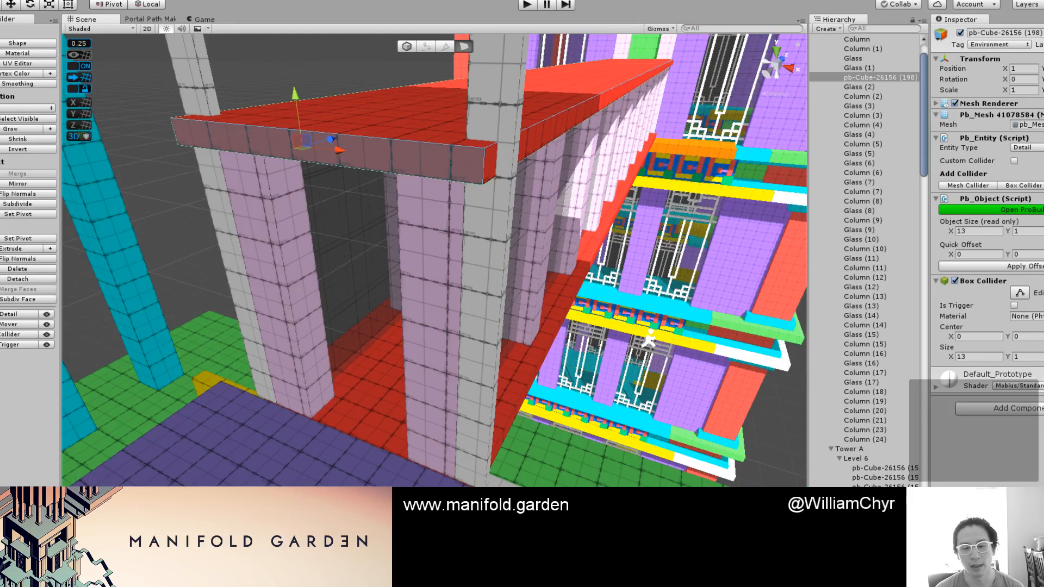
left_click(478, 402)
left_click_drag(478, 402, 517, 353, "alt")
key("g")
key("ctrl+d")
key("g")
left_click(490, 261)
scroll(490, 260, "down", 2)
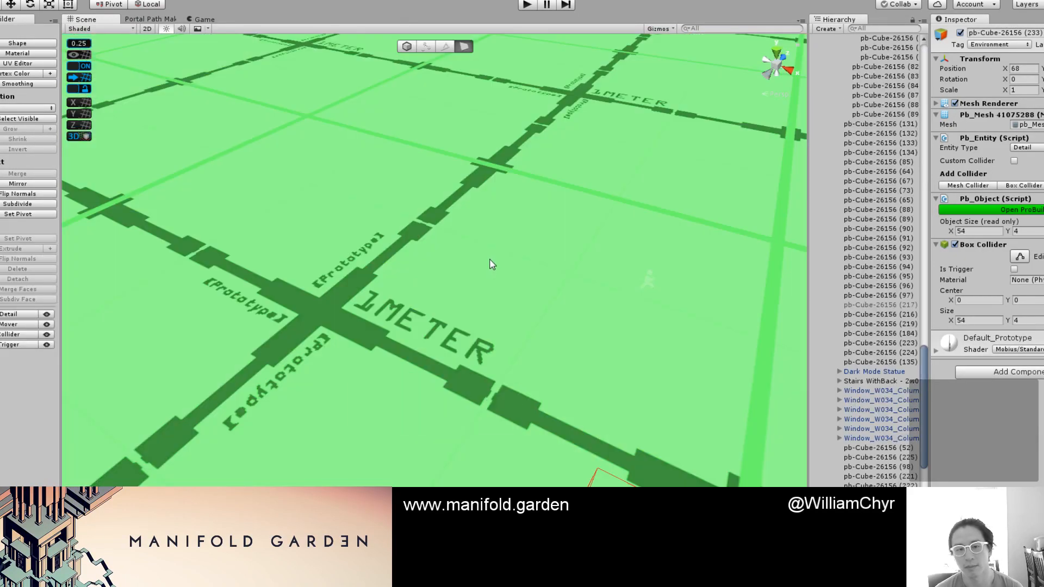
scroll(490, 265, "down", 3)
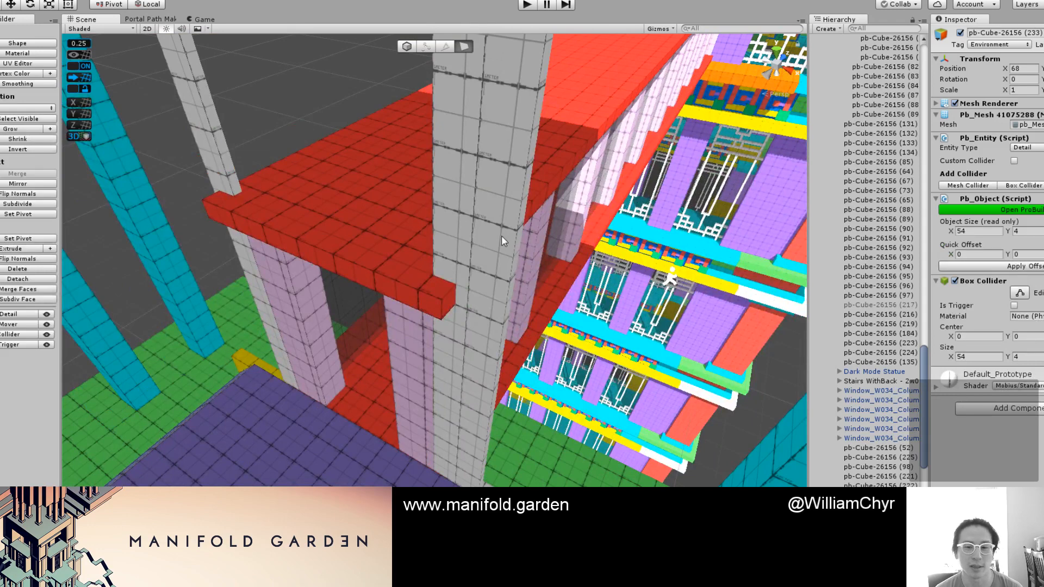
key("g")
key("g")
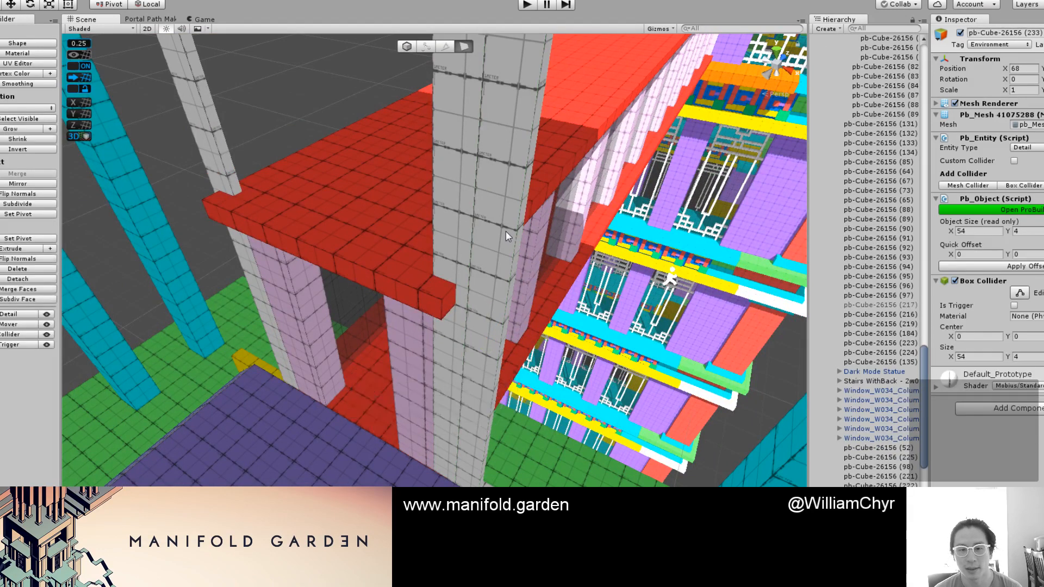
key("g")
key("g")
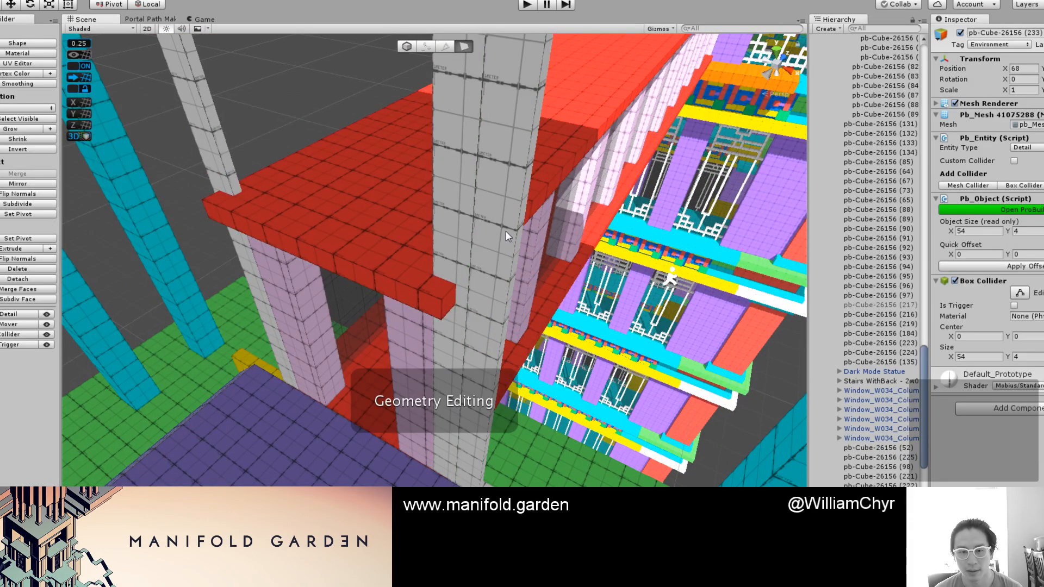
key("h")
key("h")
key("h")
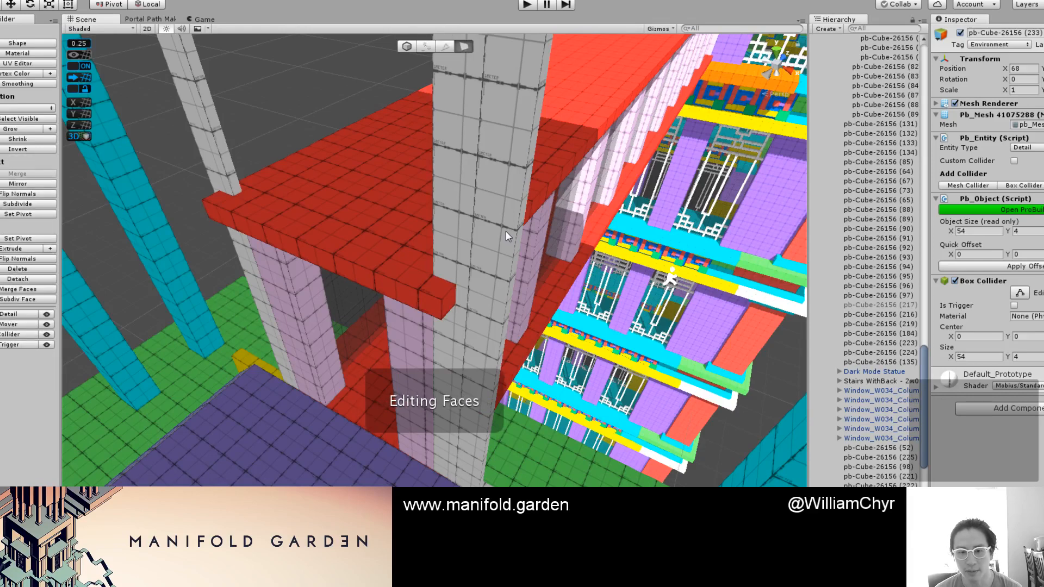
key("g")
key("g")
scroll(506, 231, "down", 3)
left_click_drag(473, 236, 429, 252, "alt")
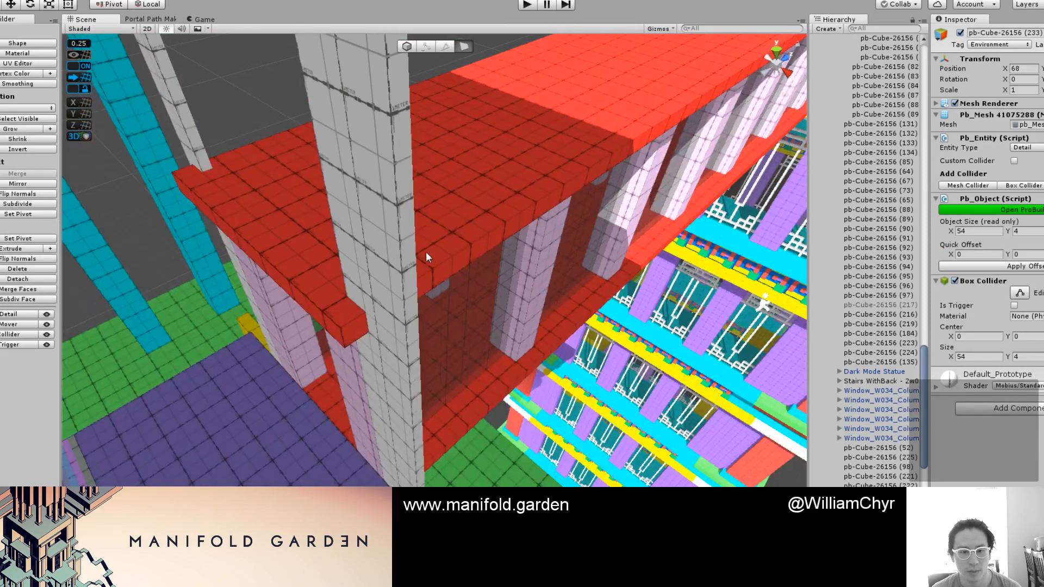
key("g")
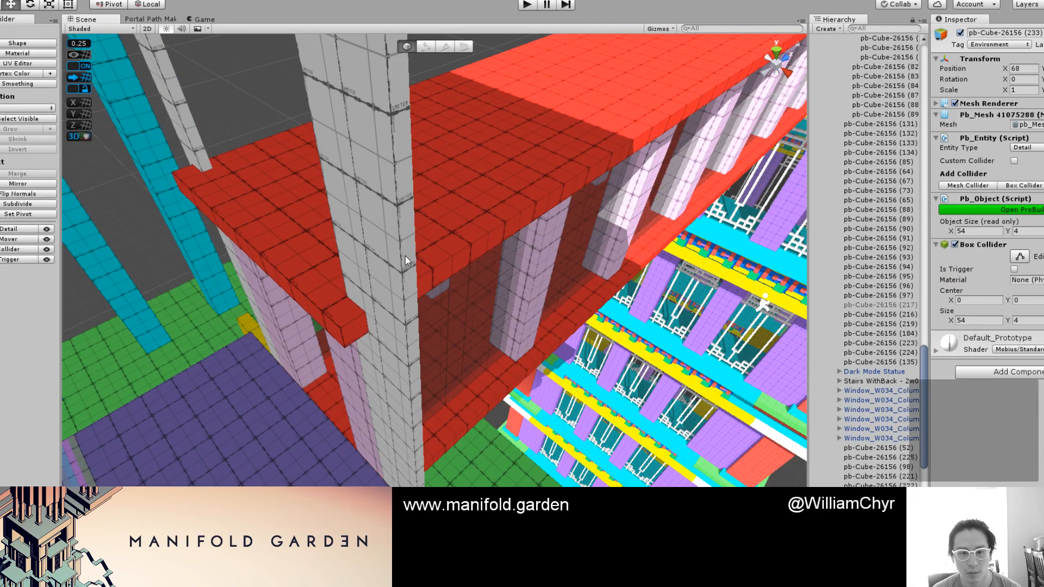
left_click_drag(474, 239, 279, 231, "alt")
scroll(463, 290, "up", 5)
scroll(464, 290, "down", 10)
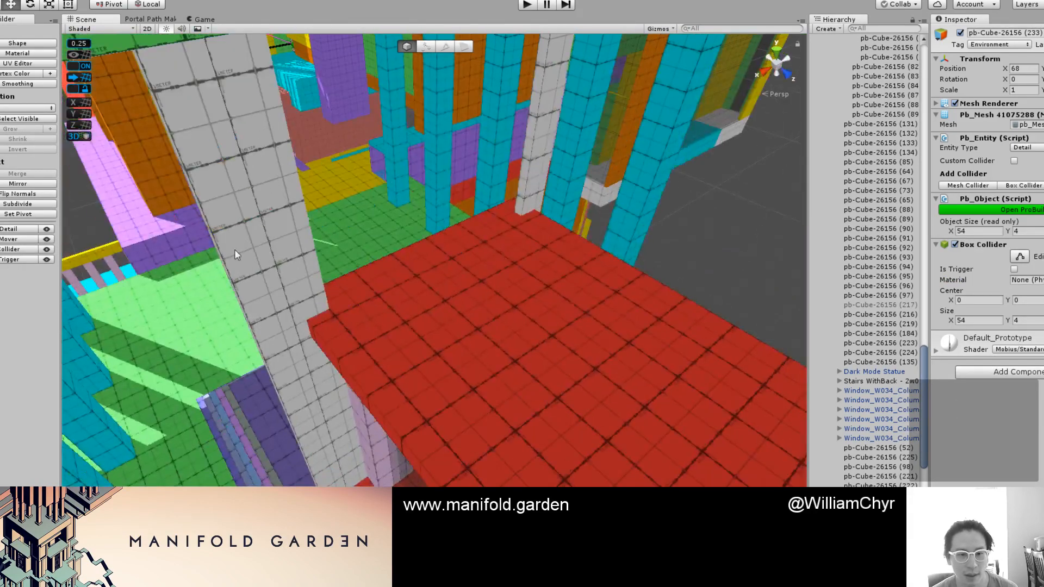
Step: Recolor the duplicated column at X 8.75 orange with a vertex color
left_click(235, 253)
key("g")
left_click(263, 308)
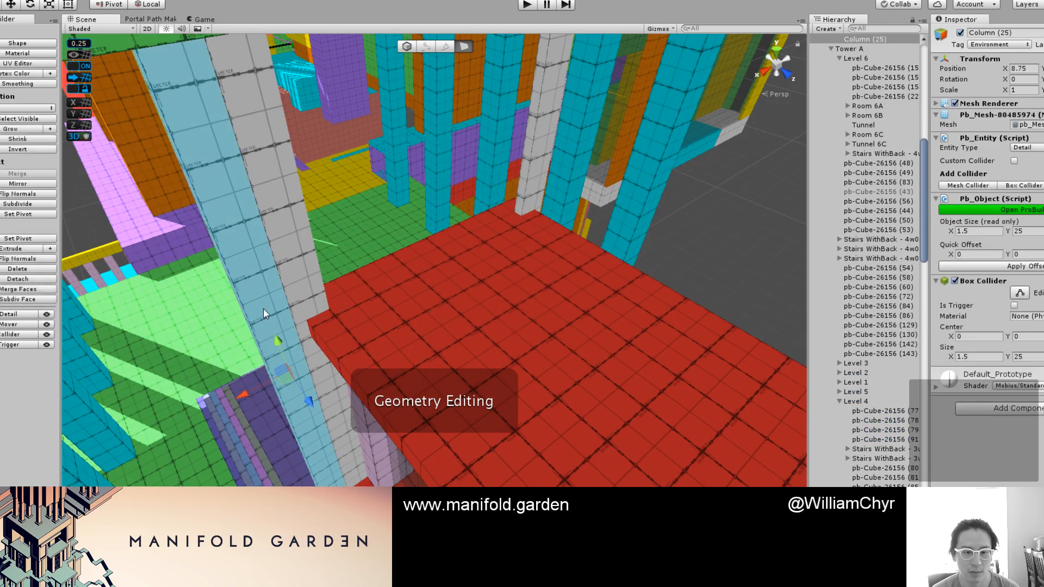
left_click_drag(363, 354, 391, 321, "alt")
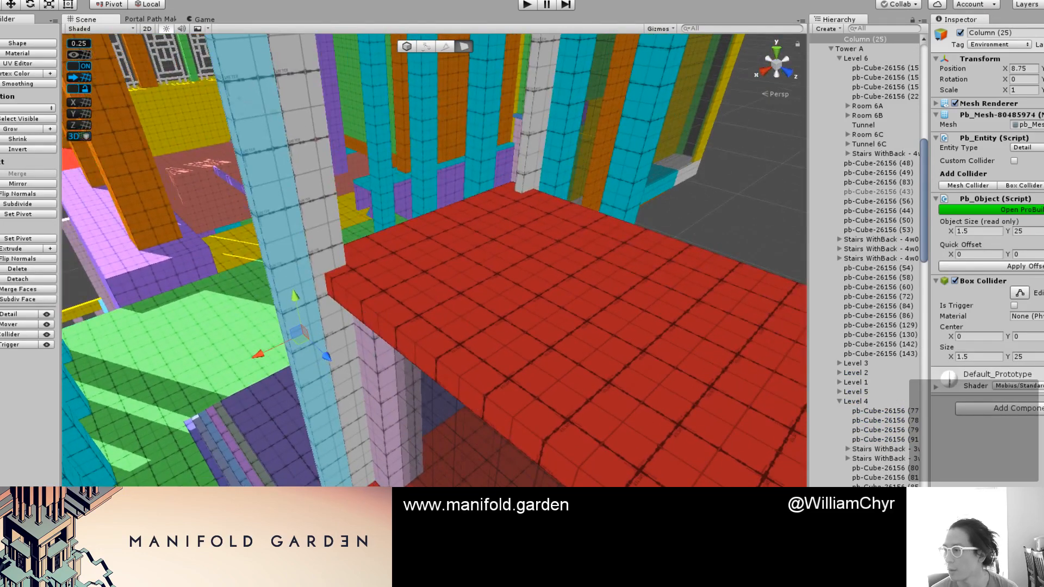
key("alt+shift+5")
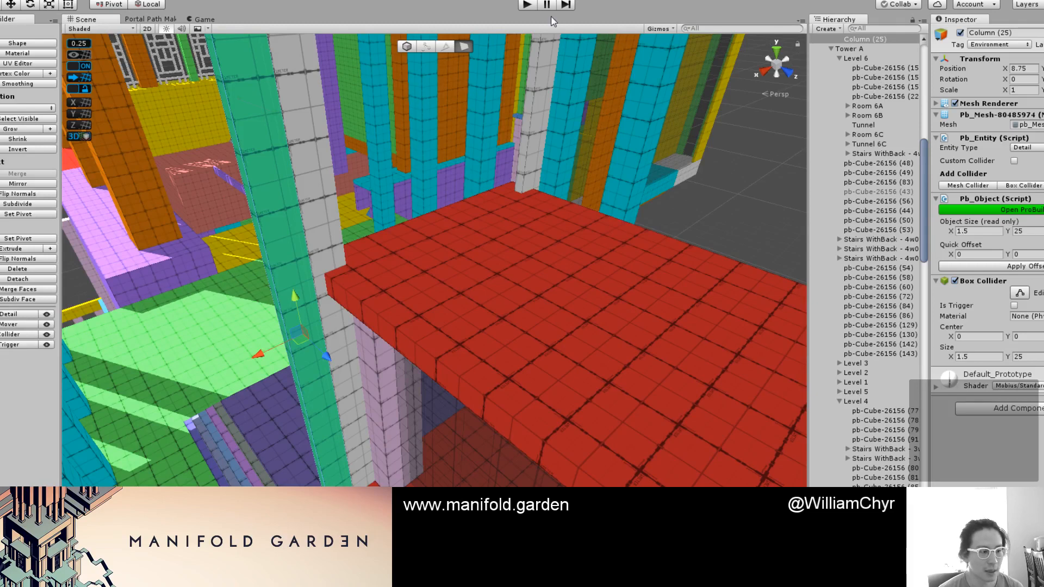
left_click_drag(236, 189, 307, 204, "alt")
left_click(308, 249)
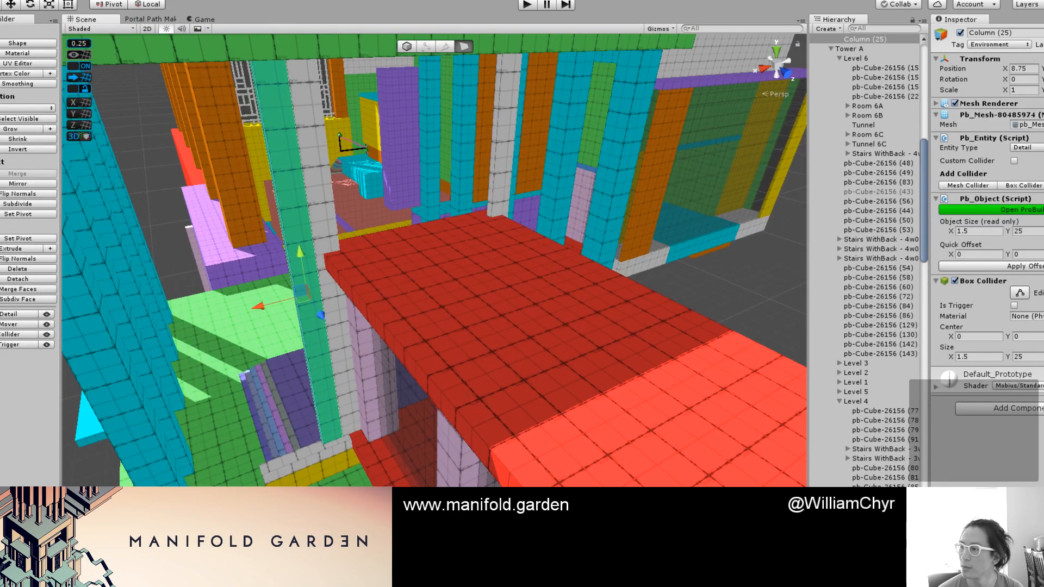
key("alt+shift+3")
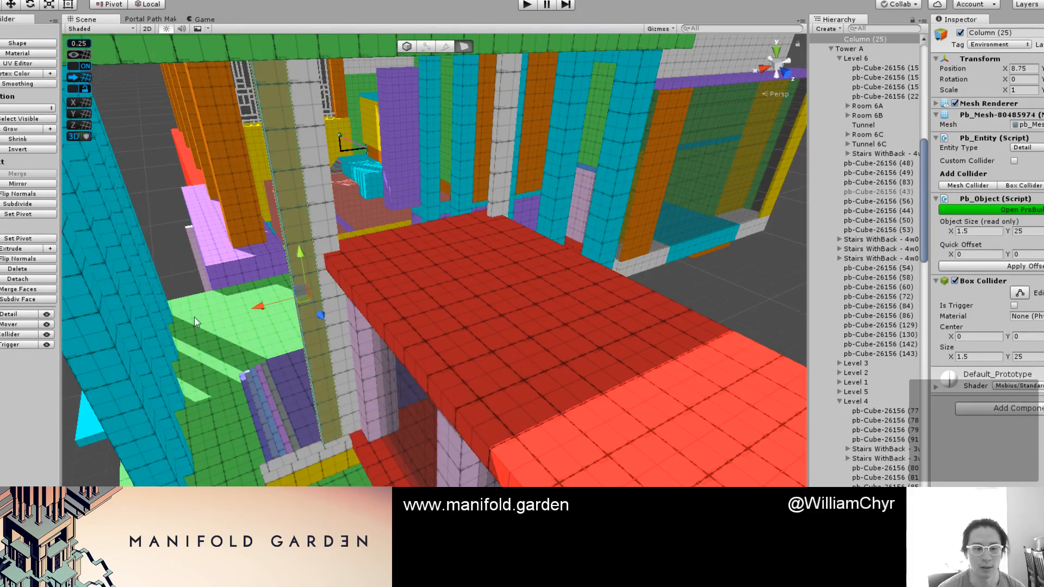
Step: Move the orange column's outer side face away from the skybridge to make the column 4 units wide
left_click_drag(266, 230, 337, 235, "alt")
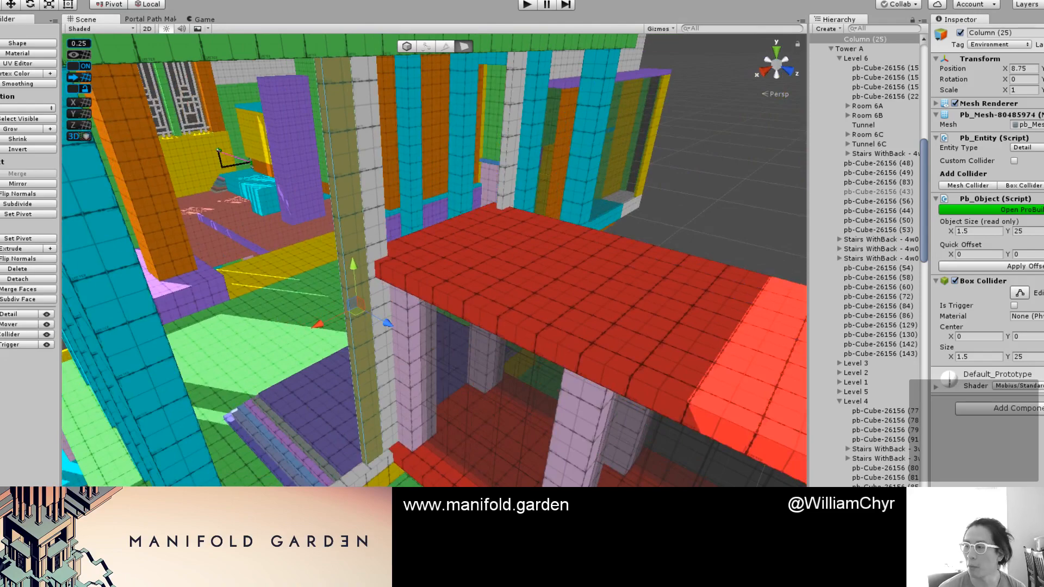
left_click_drag(424, 216, 286, 267, "alt")
left_click_drag(197, 384, 181, 358)
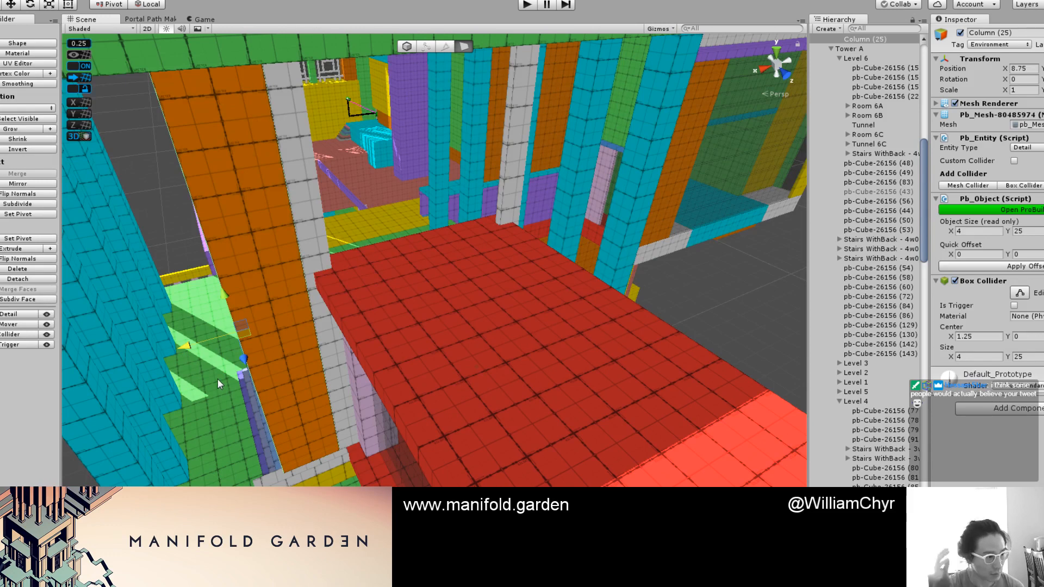
Step: Reset the pivot of the narrow gray column at X 7.25 beside the orange wall section
left_click(298, 222)
scroll(298, 222, "up", 2)
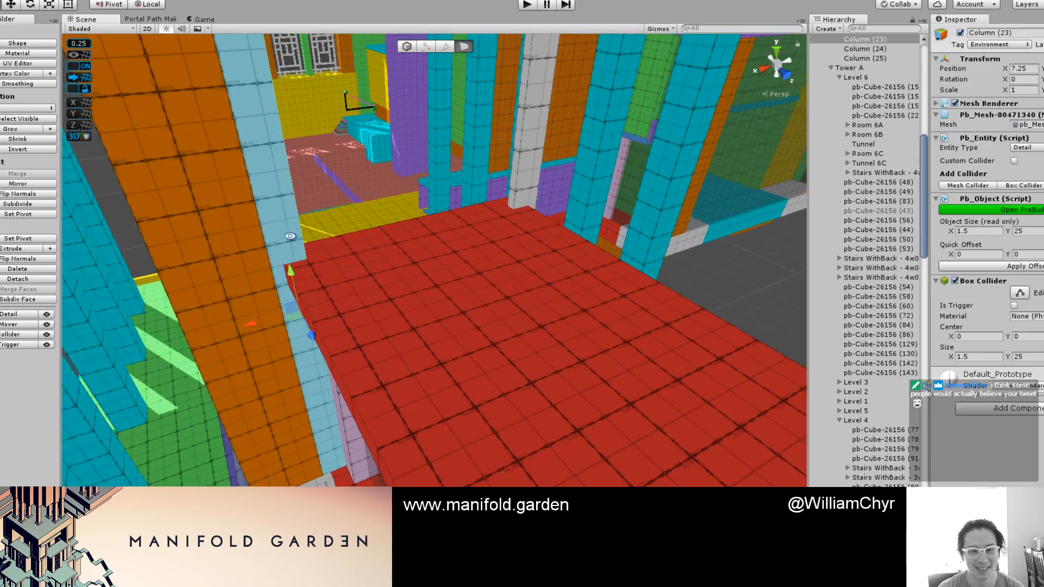
key("g")
key("ctrl+j")
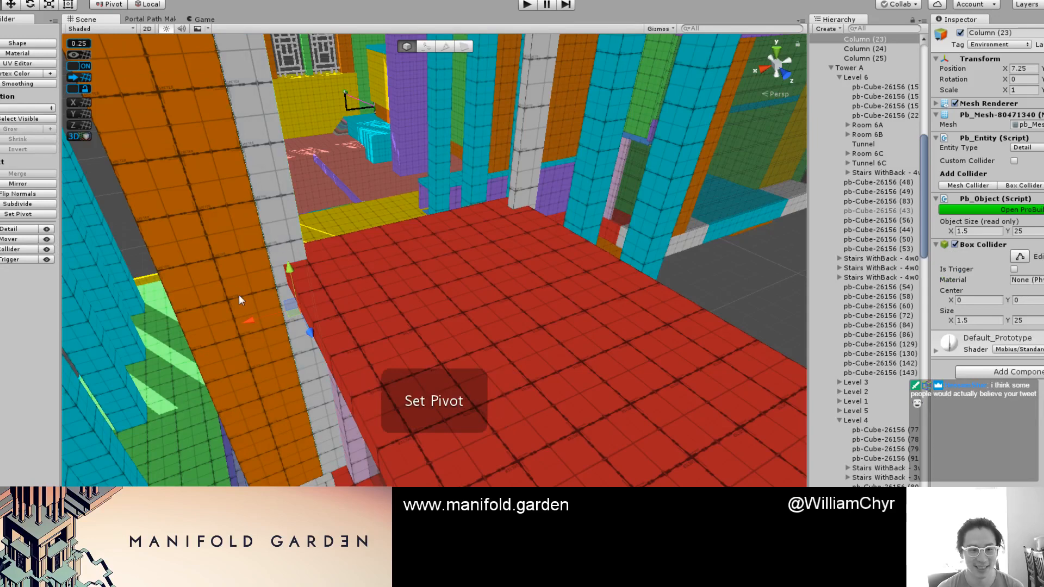
Step: Duplicate the narrow gray column and place the copy on the outer side of the orange section at X 12.75
key("f")
key("ctrl+d")
left_click_drag(417, 263, 324, 305)
left_click_drag(303, 427, 604, 405, "alt")
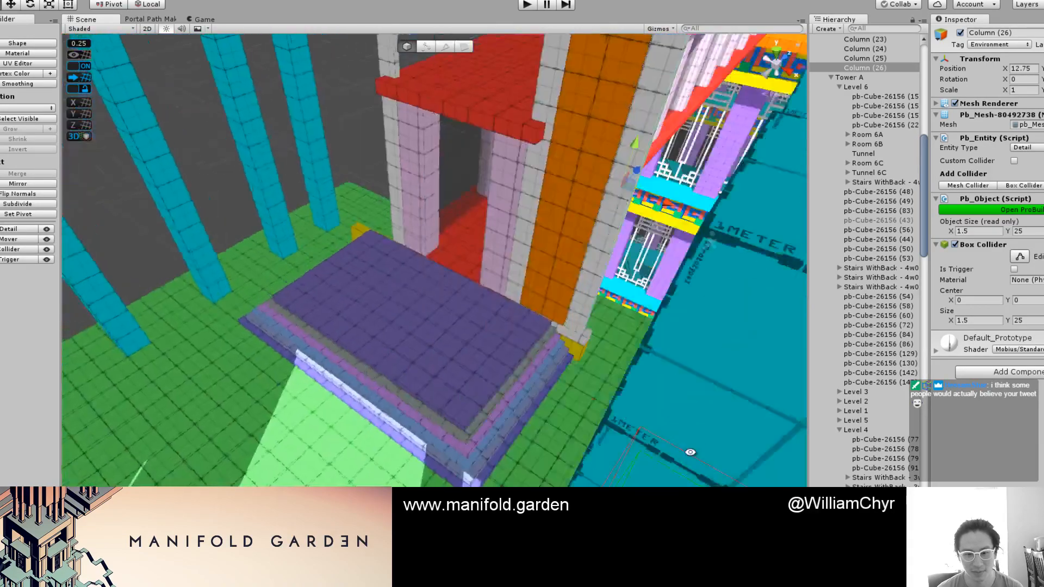
scroll(605, 397, "up", 3)
middle_click_drag(606, 396, 598, 374)
left_click_drag(598, 374, 567, 309, "alt")
key("g")
key("g")
middle_click_drag(549, 218, 509, 274)
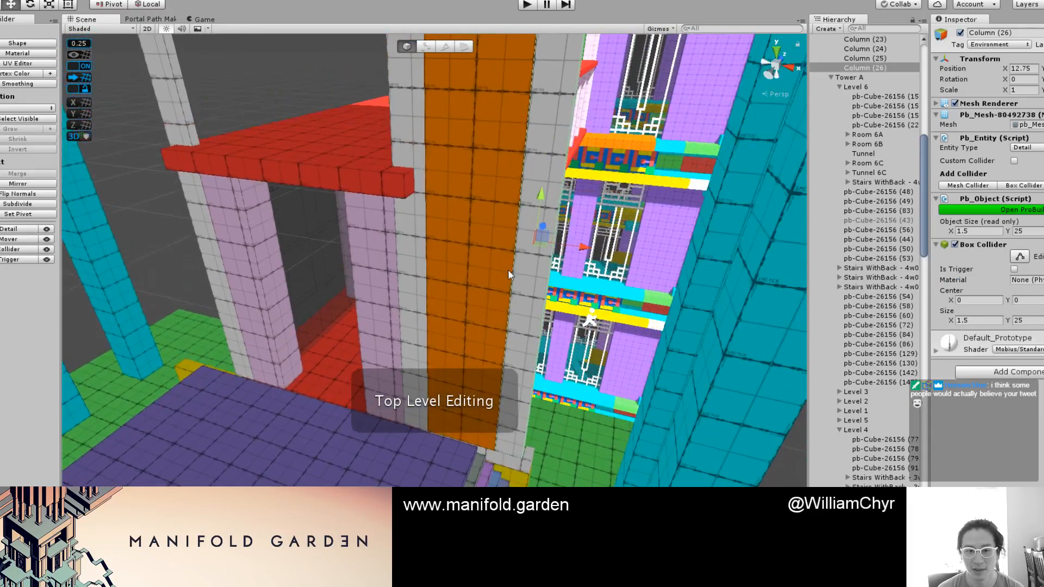
left_click_drag(573, 253, 509, 304)
key("g")
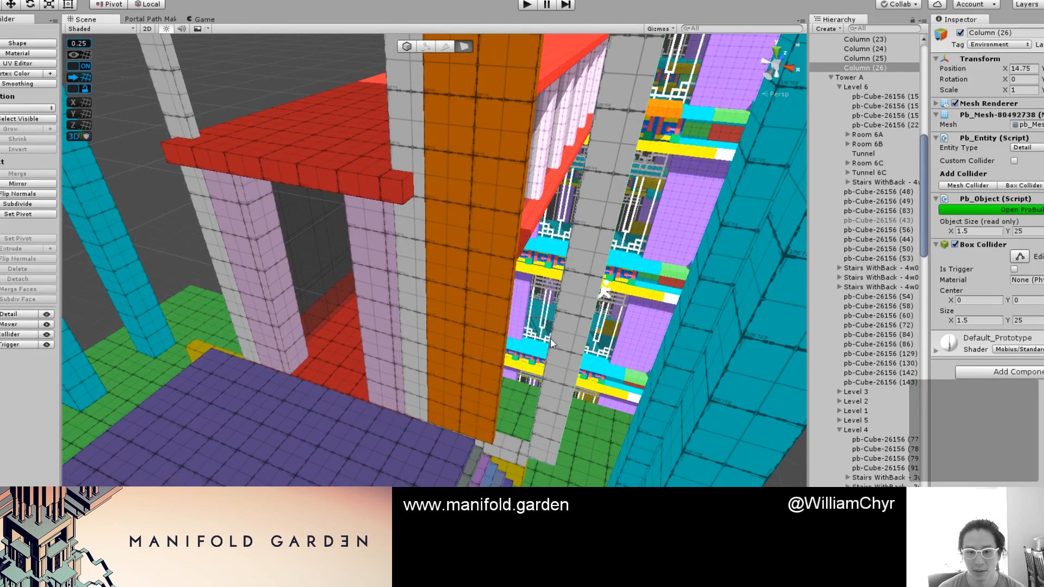
key("g")
left_click_drag(622, 273, 555, 274)
Step: Move the outer gray column's outer side face away from the orange section to make the column 2 units wide
key("g")
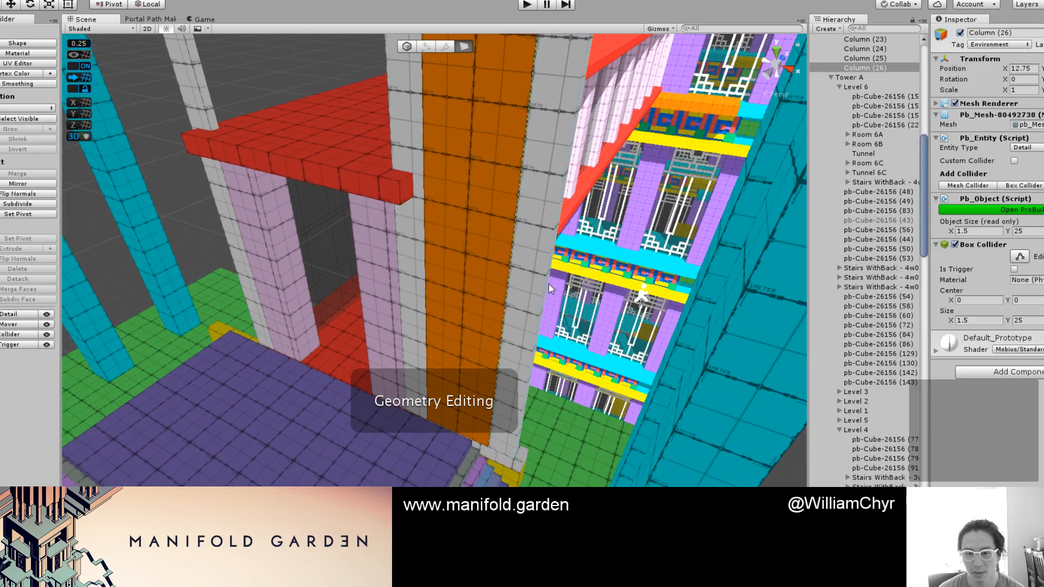
left_click(548, 283)
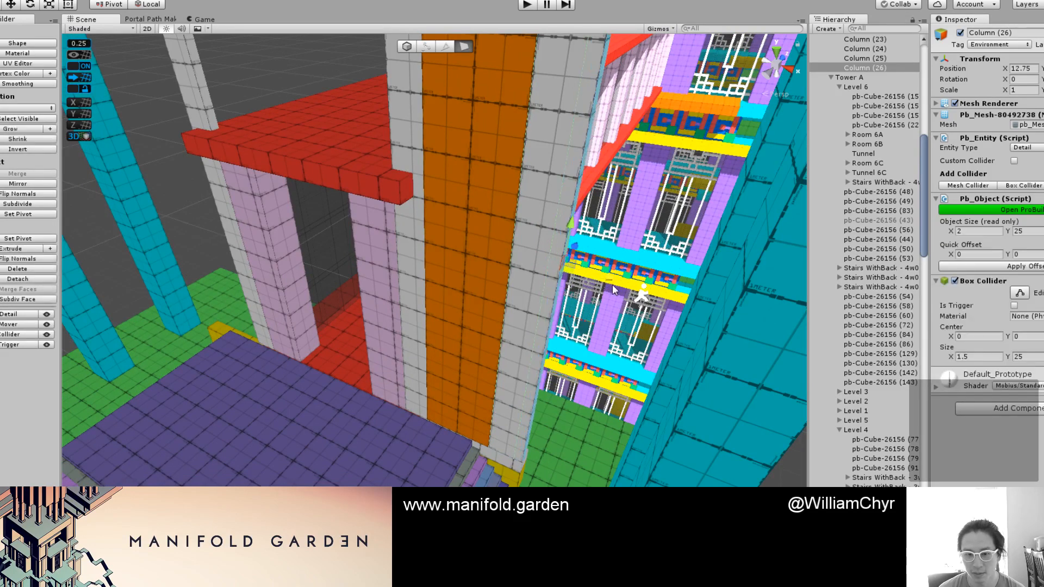
key("g")
Step: Deactivate the orange wall section between the two gray columns and view the skybridge entrance from the front
left_click(577, 241)
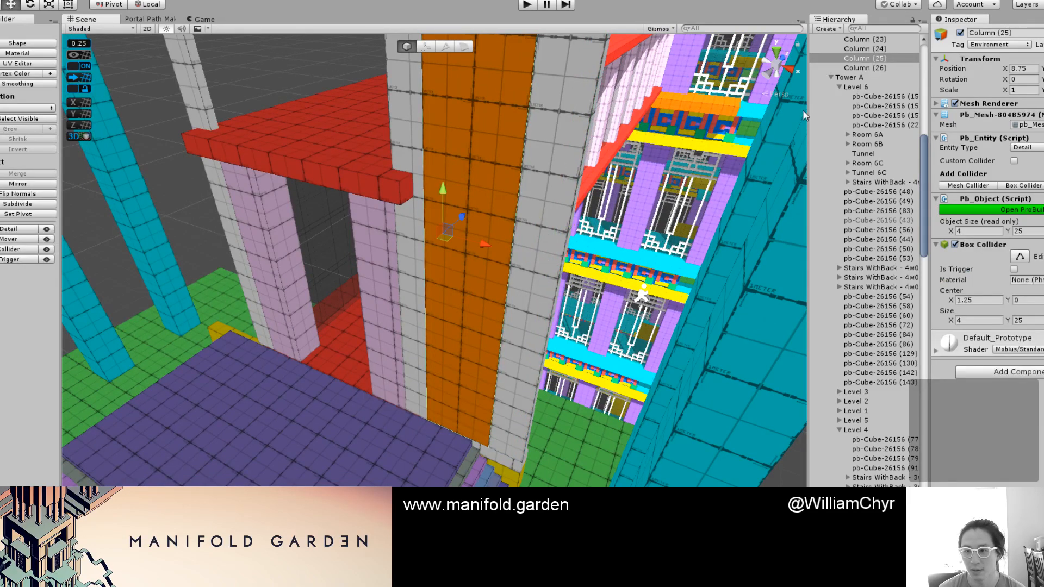
left_click(959, 34)
scroll(375, 285, "down", 3)
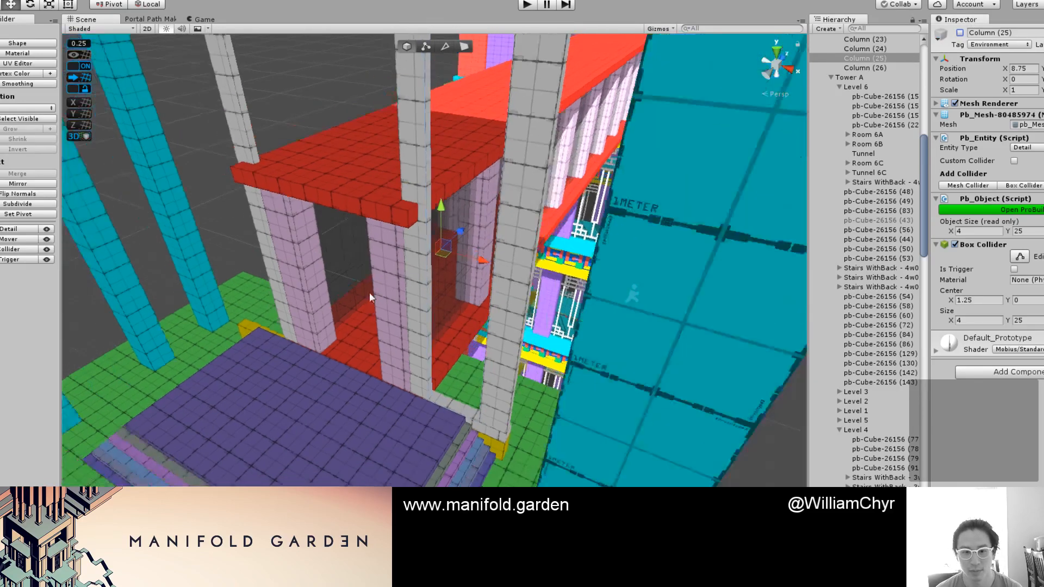
scroll(360, 306, "up", 1)
left_click(335, 371)
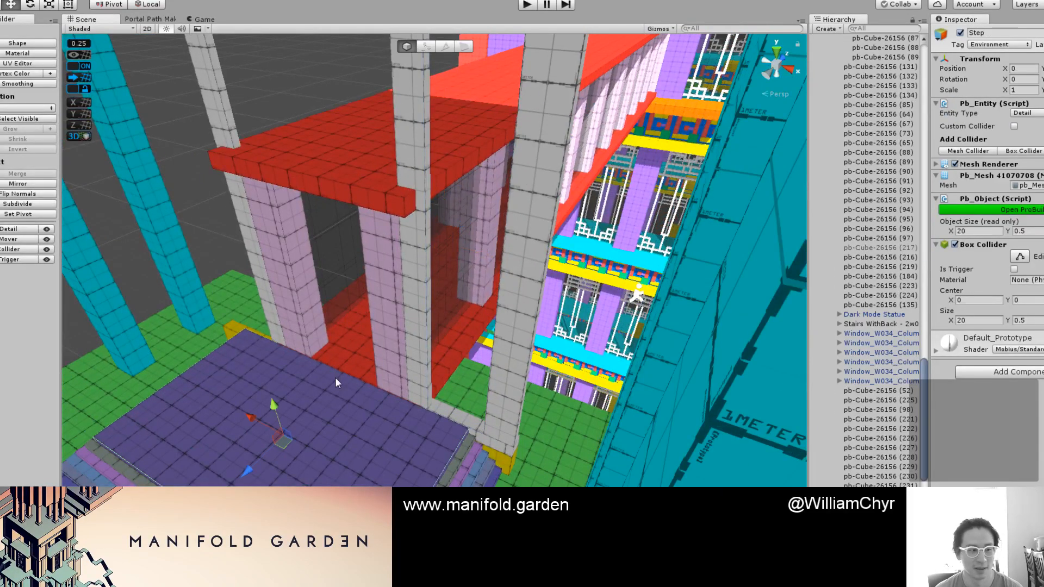
key("F1")
left_click_drag(328, 382, 465, 265, "alt")
scroll(513, 242, "down", 3)
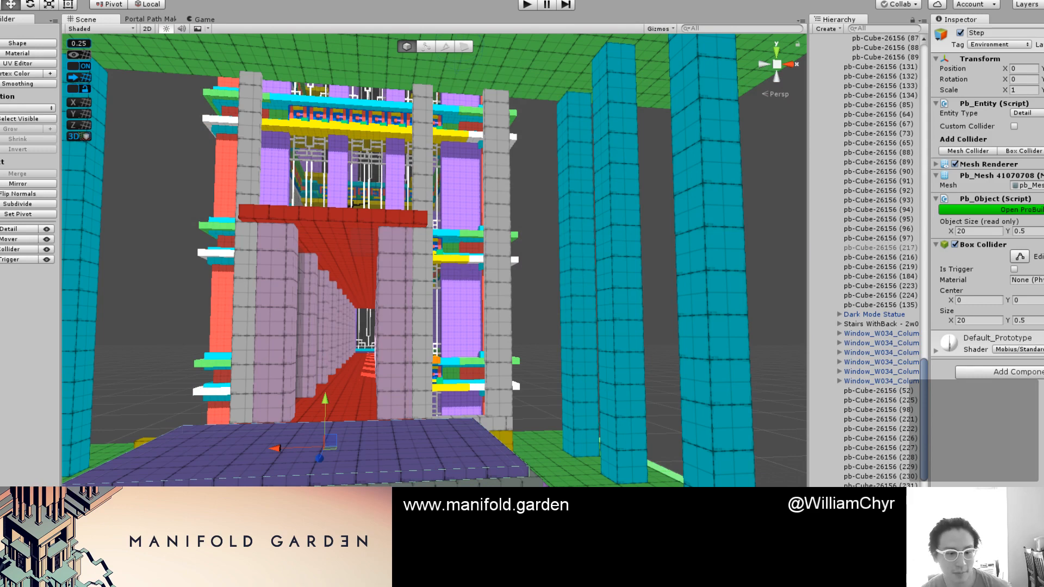
Step: Switch to Photoshop and create a new document 16 pixels wide and 100 pixels high
left_click(228, 484)
left_click(19, 1)
left_click(19, 0)
left_click_drag(513, 176, 450, 168)
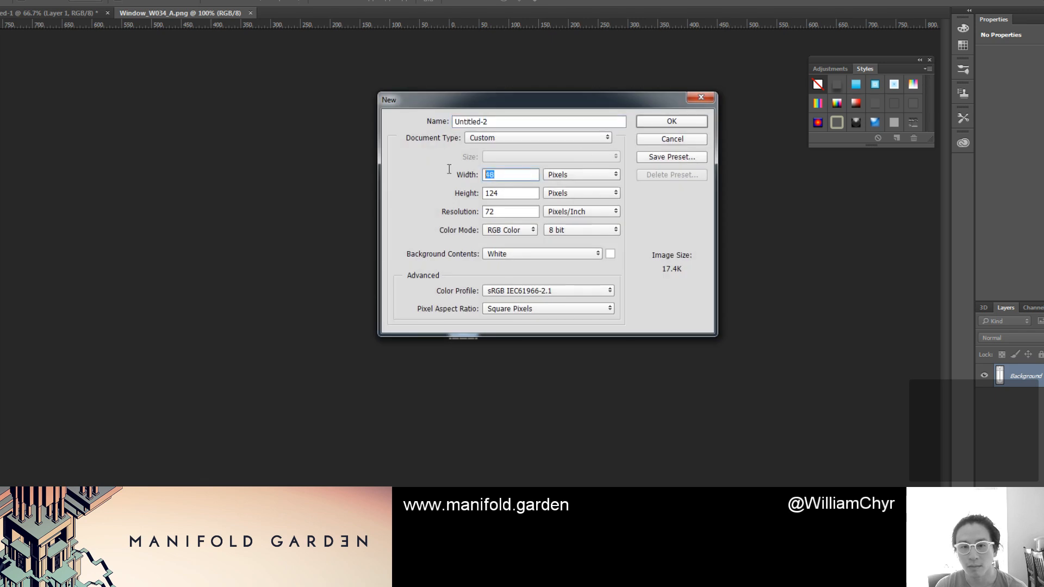
type("16")
key("Tab")
type("109")
left_click(672, 121)
Step: Draw two mirrored gray L-shaped lines, 2 pixels wide, from the canvas's top edge out to its left and right edges
key("ctrl+plus")
key("ctrl+plus")
key("ctrl+plus")
key("ctrl+plus")
key("ctrl+plus")
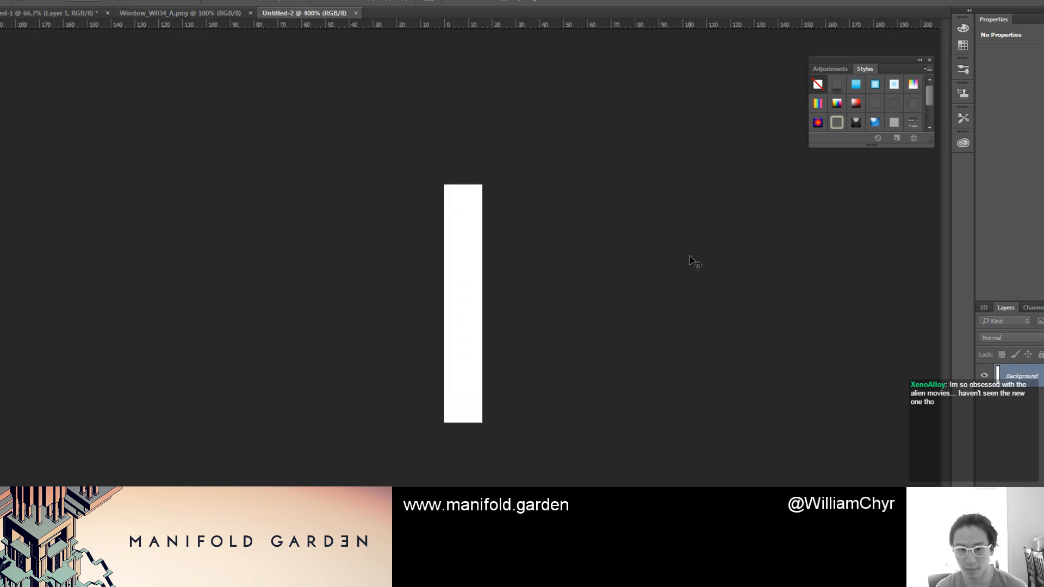
key("ctrl+plus")
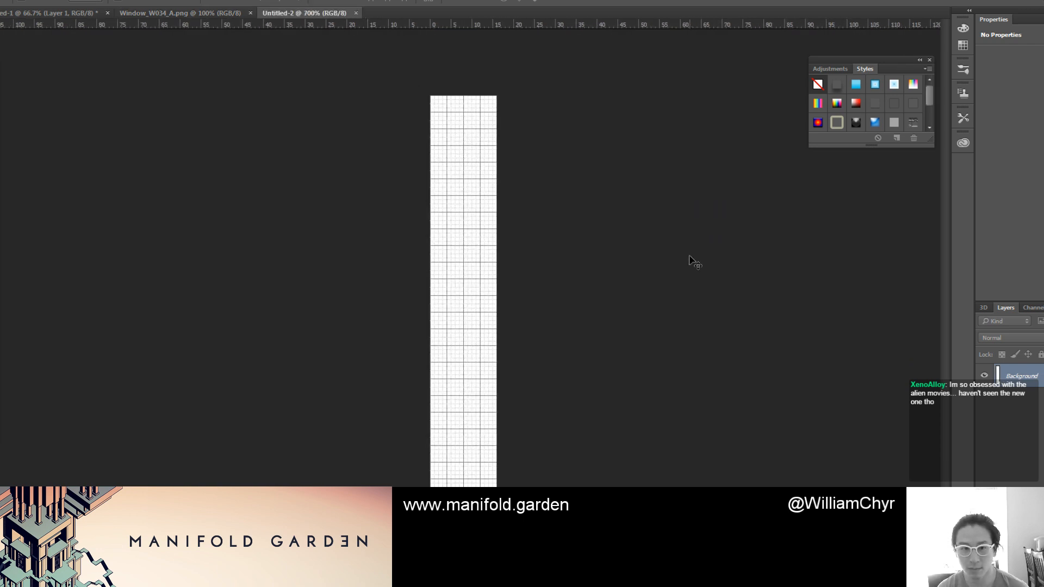
key("b")
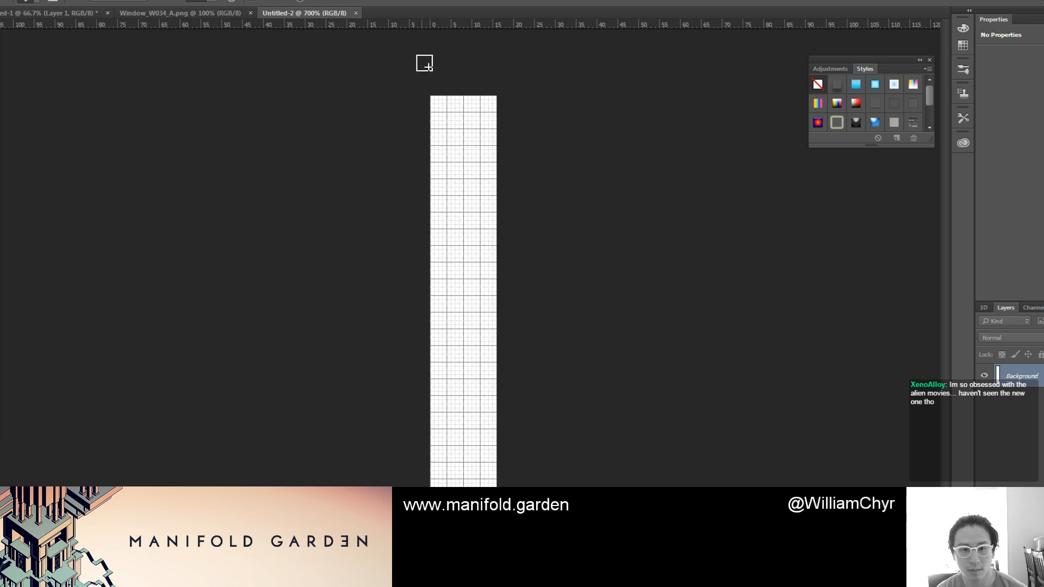
key("ctrl+plus")
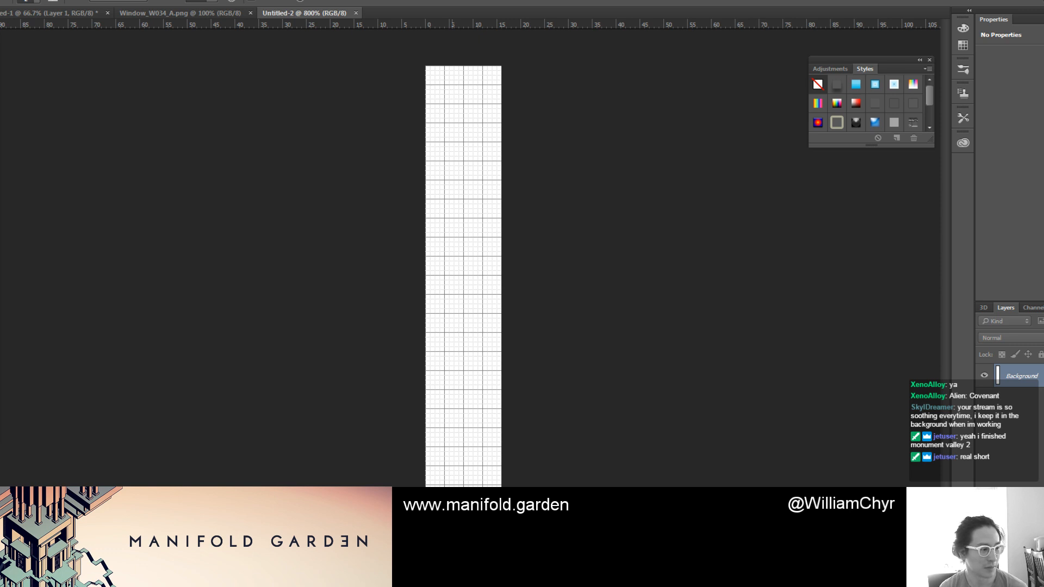
left_click_drag(453, 67, 449, 94)
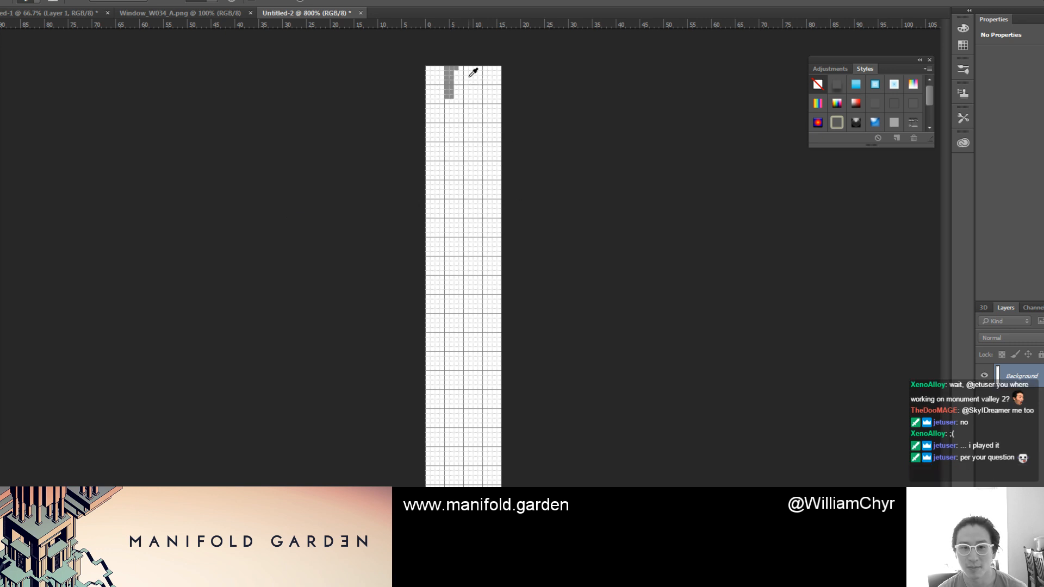
left_click_drag(447, 86, 419, 90)
mouse_move(478, 69)
left_mouse_down()
mouse_move(478, 89)
mouse_move(511, 90)
left_mouse_up()
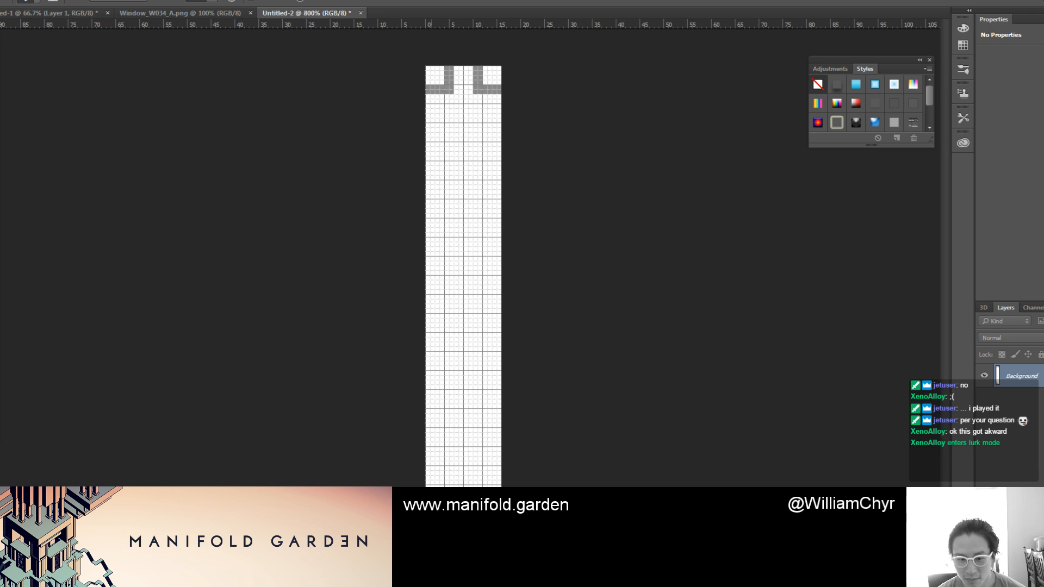
Step: Erase the left vertical stub, join the horizontal bar across the canvas and extend the right vertical line to the canvas bottom
left_click(437, 75, "alt")
left_click_drag(449, 70, 478, 244)
left_click(478, 76, "alt")
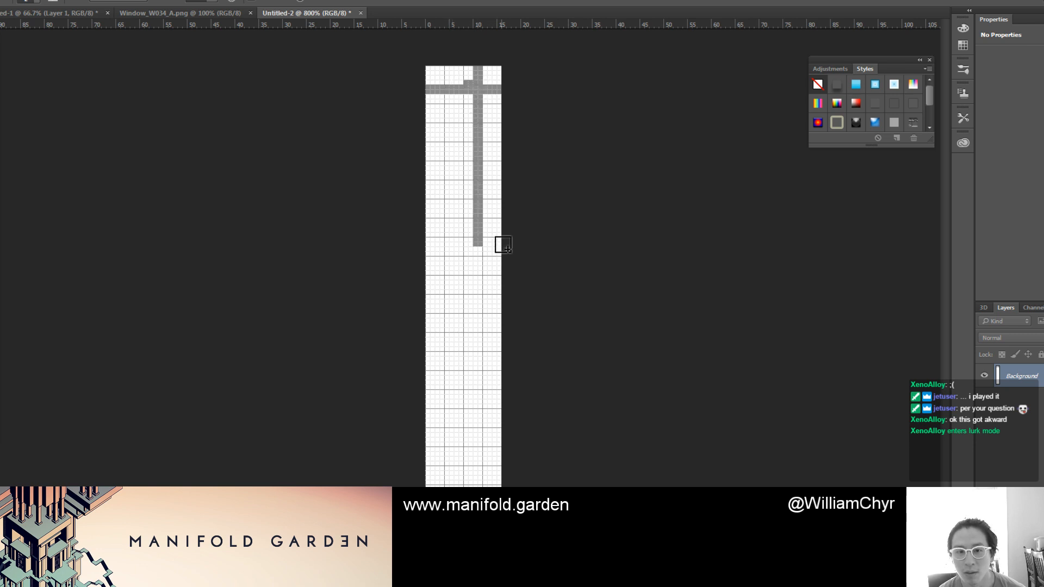
key("ctrl+z")
left_click_drag(478, 89, 461, 481)
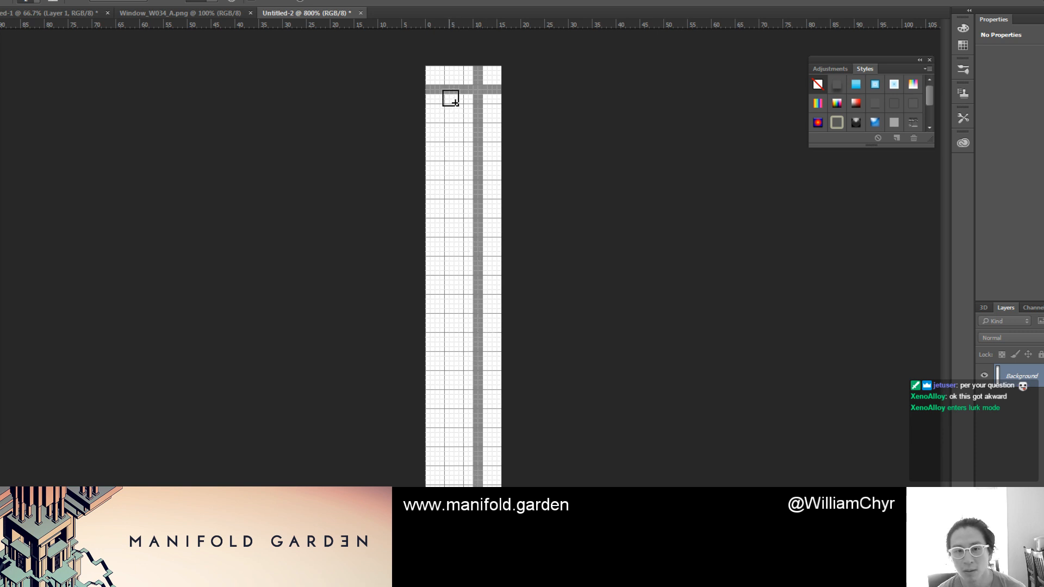
mouse_move(450, 99)
left_mouse_down()
mouse_move(450, 117)
mouse_move(469, 117)
left_mouse_up()
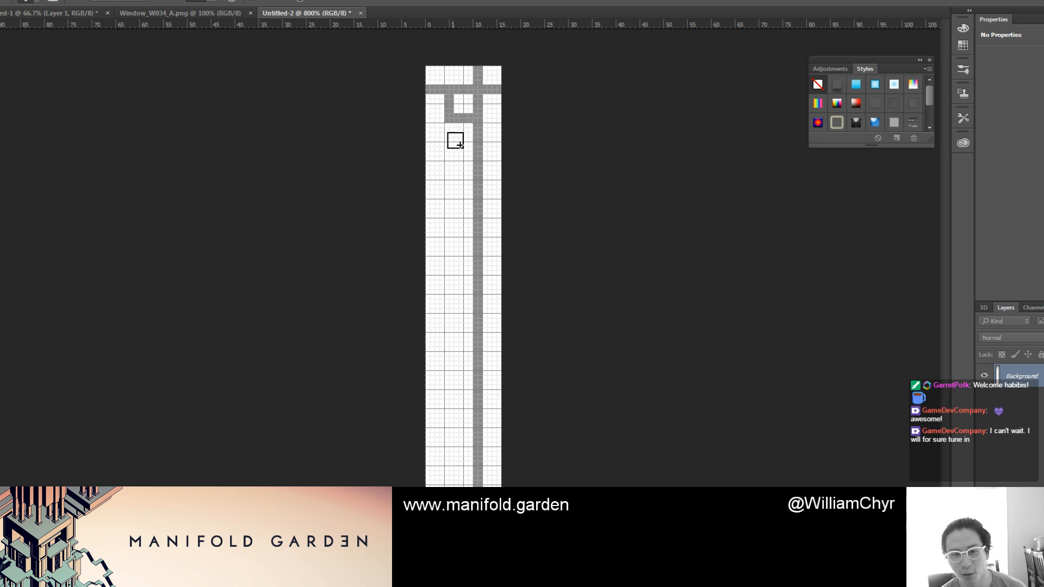
mouse_move(460, 116)
left_mouse_down()
mouse_move(462, 103)
mouse_move(450, 147)
mouse_move(473, 142)
mouse_move(457, 156)
left_mouse_up()
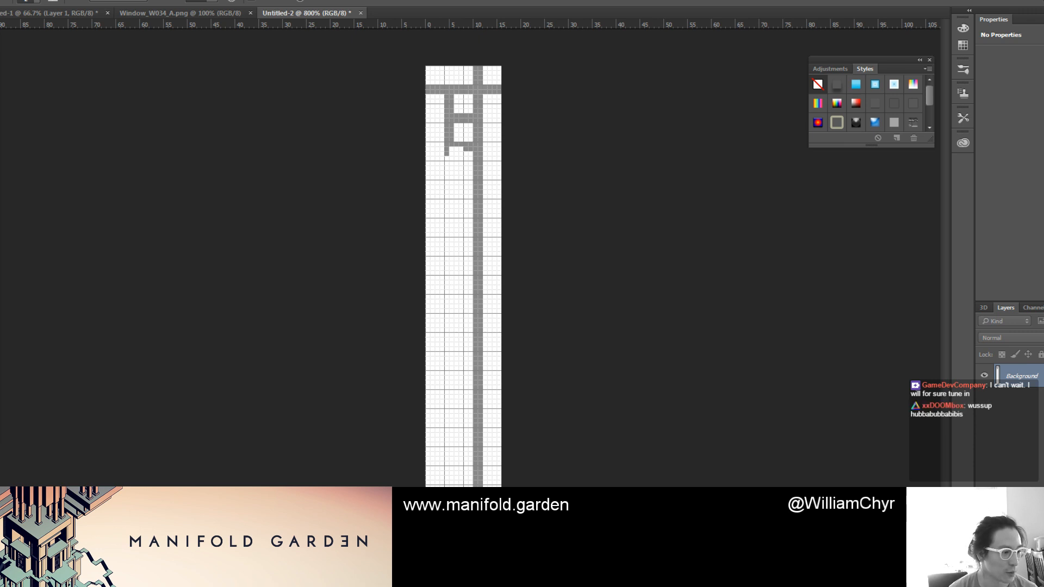
left_click(458, 143)
left_click(443, 158, "alt")
left_click(448, 157)
left_click(448, 130, "alt")
left_click_drag(450, 148, 471, 149)
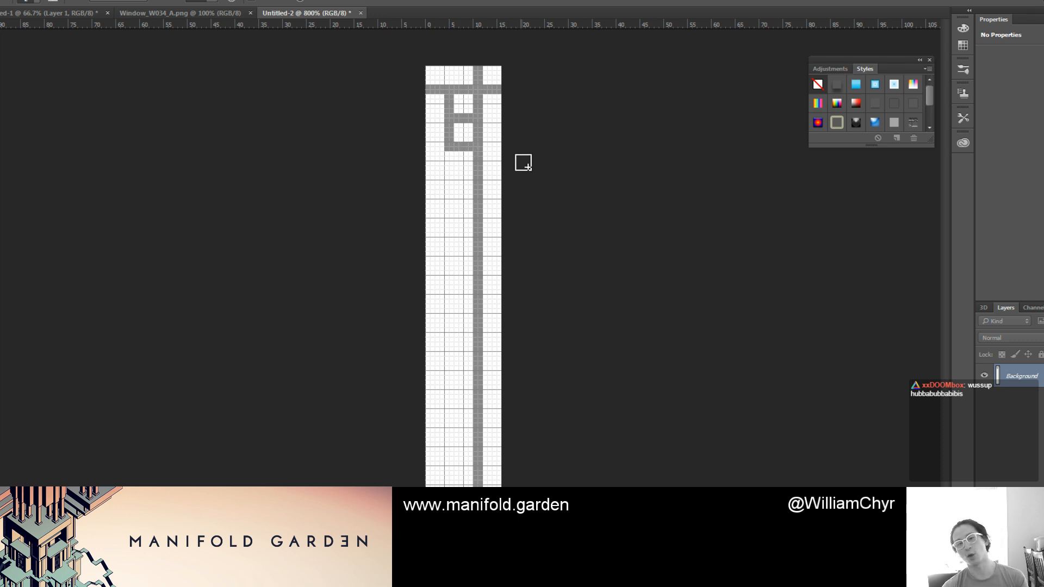
left_click(447, 126, "alt")
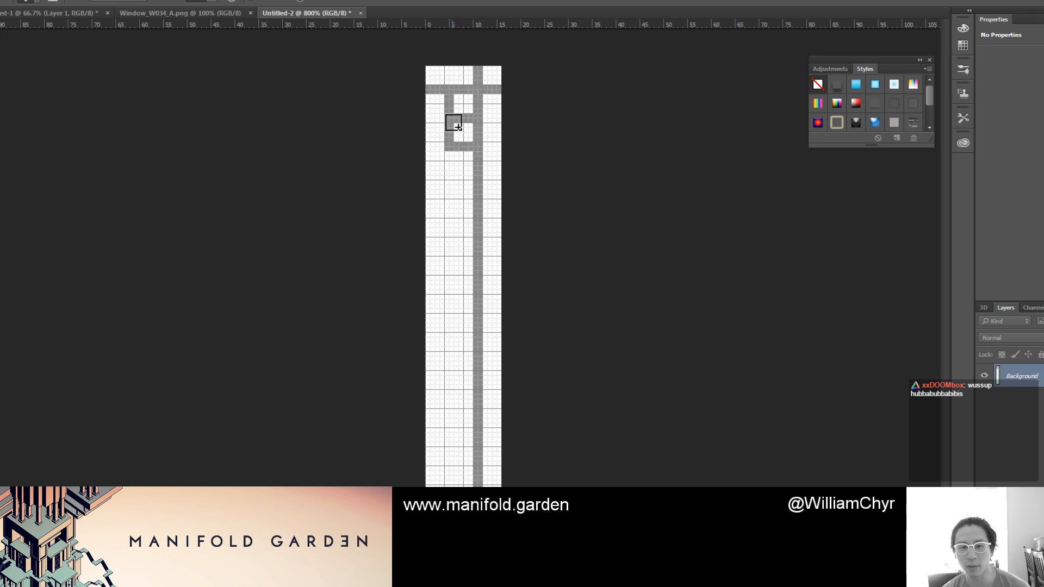
left_click(419, 148)
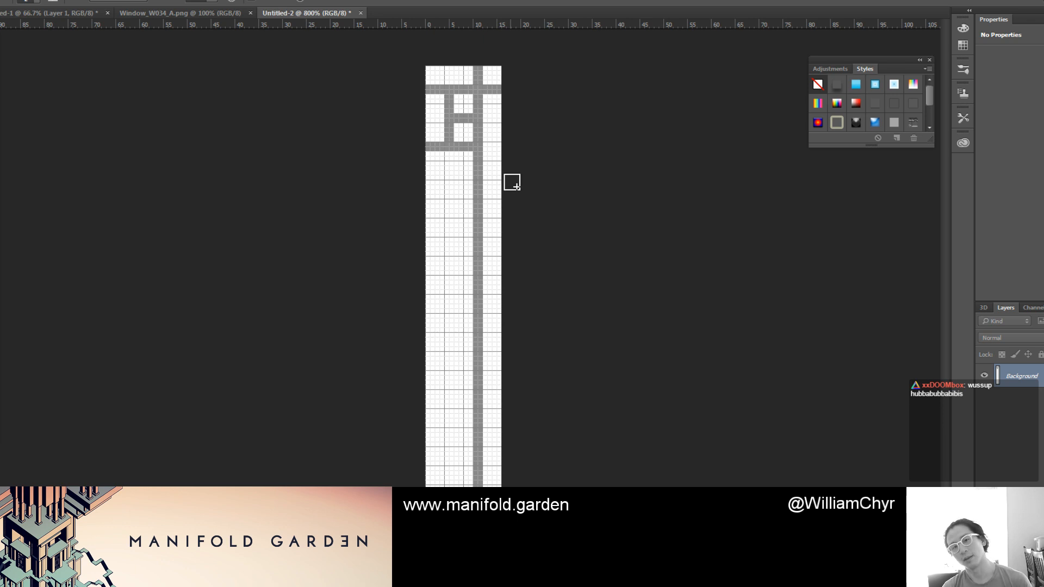
left_click(421, 132, "alt")
mouse_move(425, 147)
left_mouse_down()
mouse_move(453, 133)
mouse_move(438, 165)
mouse_move(468, 118)
mouse_move(453, 101)
left_mouse_up()
left_click(431, 121, "alt")
mouse_move(455, 137)
left_mouse_down()
mouse_move(441, 152)
mouse_move(468, 144)
left_mouse_up()
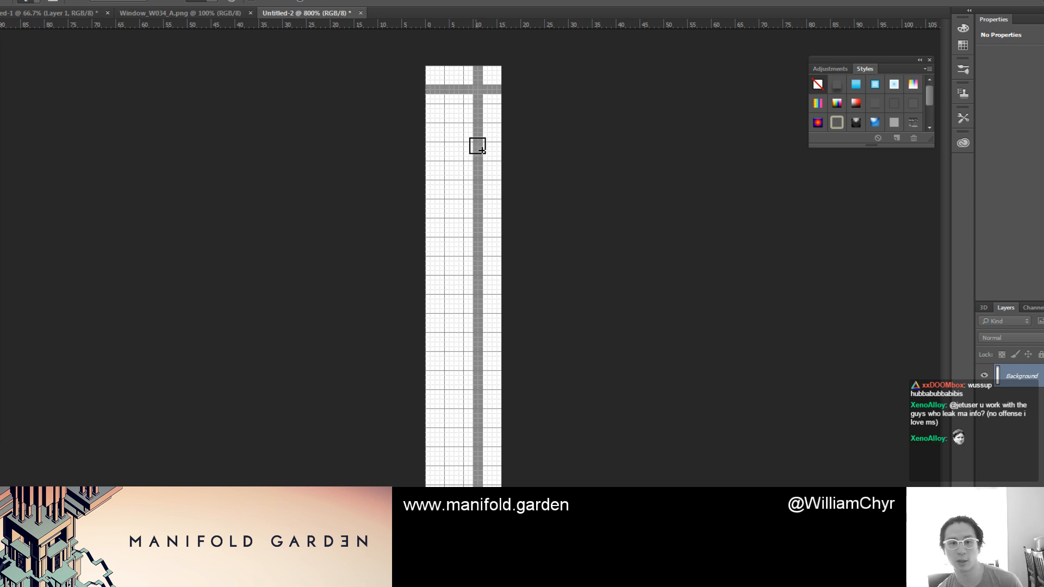
Step: Draw a short vertical bar with rungs to the long line under the upper crossbar, plus a horizontal bar to the left edge
mouse_move(459, 102)
left_mouse_down()
mouse_move(471, 110)
mouse_move(416, 110)
mouse_move(459, 126)
mouse_move(416, 128)
mouse_move(446, 126)
mouse_move(432, 110)
mouse_move(456, 110)
mouse_move(458, 144)
mouse_move(401, 152)
left_mouse_up()
left_click(461, 117)
left_click(435, 121, "alt")
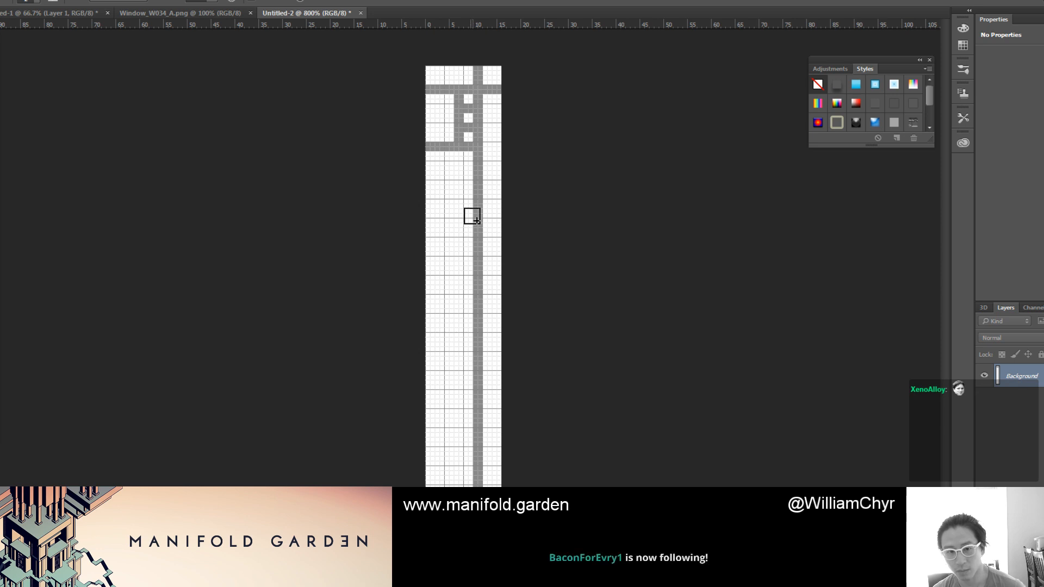
Step: Draw two full-width horizontal bars farther down the canvas and connect them with a short vertical bar in the left part
mouse_move(431, 213)
left_mouse_down()
mouse_move(504, 212)
mouse_move(438, 245)
mouse_move(518, 243)
left_mouse_up()
left_click(495, 228, "alt")
left_click(478, 242, "alt")
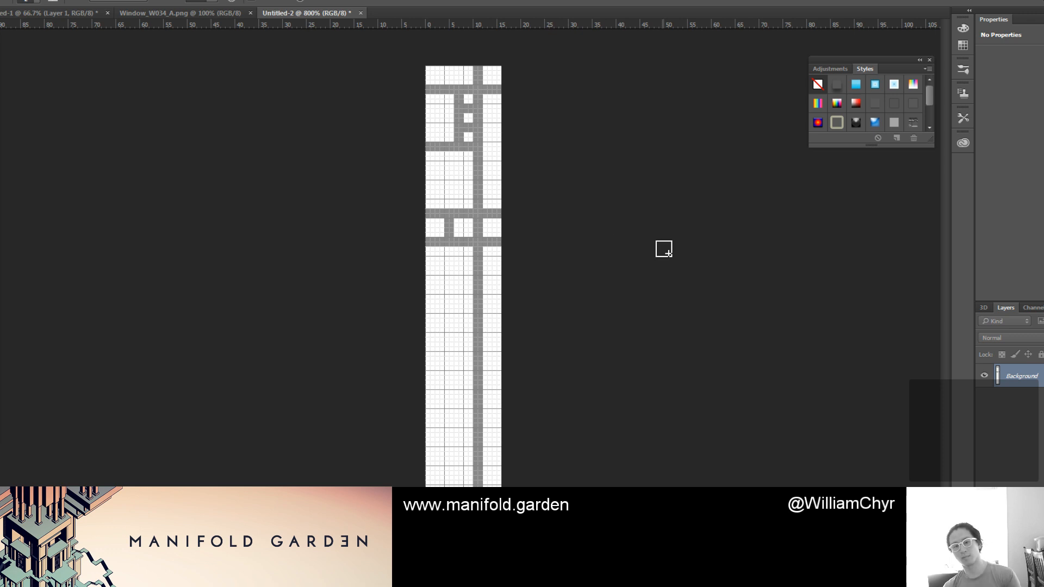
key("ctrl+minus")
key("ctrl+minus")
key("ctrl+minus")
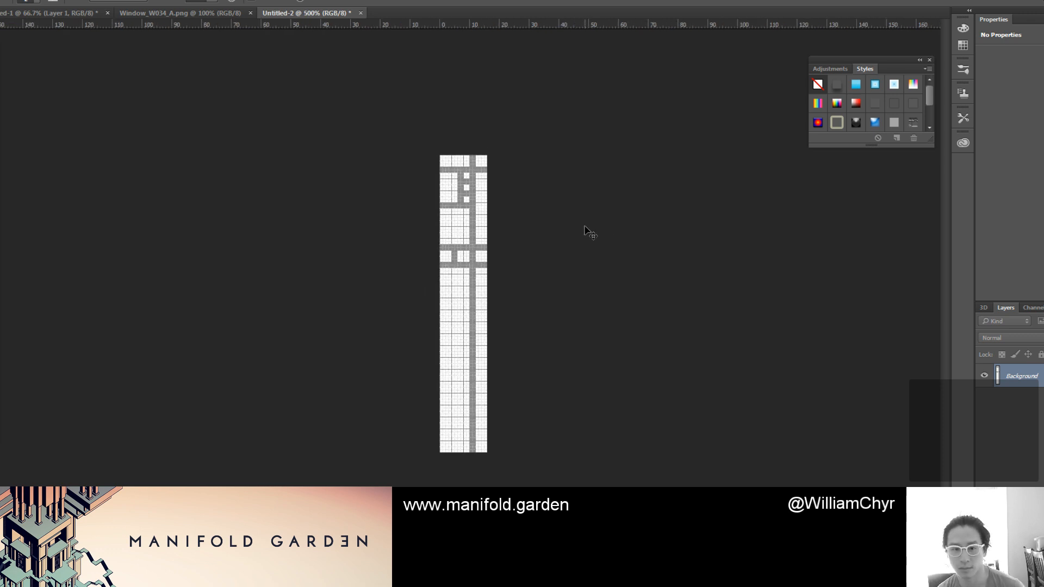
key("ctrl+plus")
key("ctrl+plus")
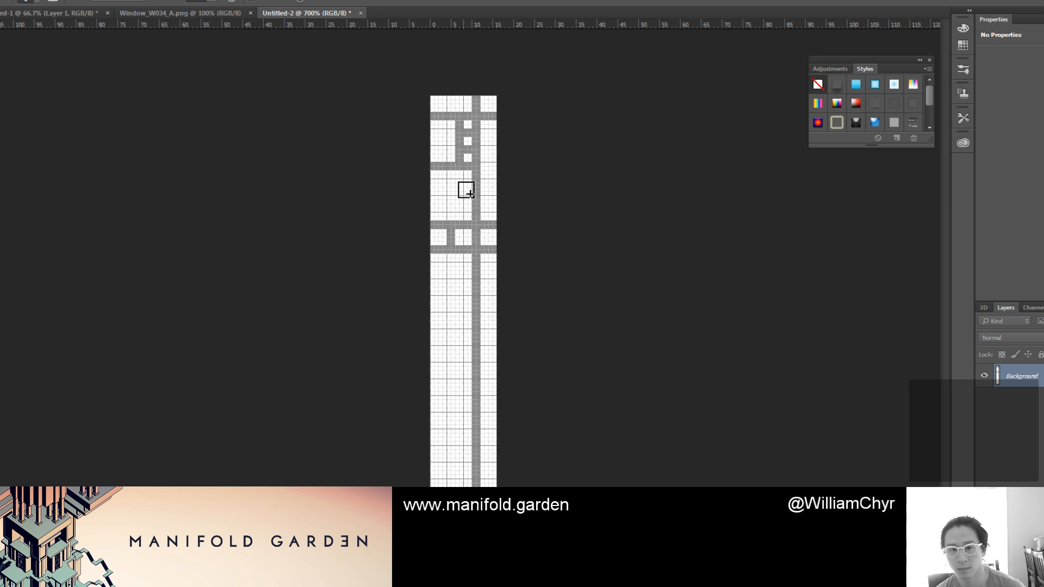
left_click(462, 172)
left_click_drag(462, 172, 464, 221)
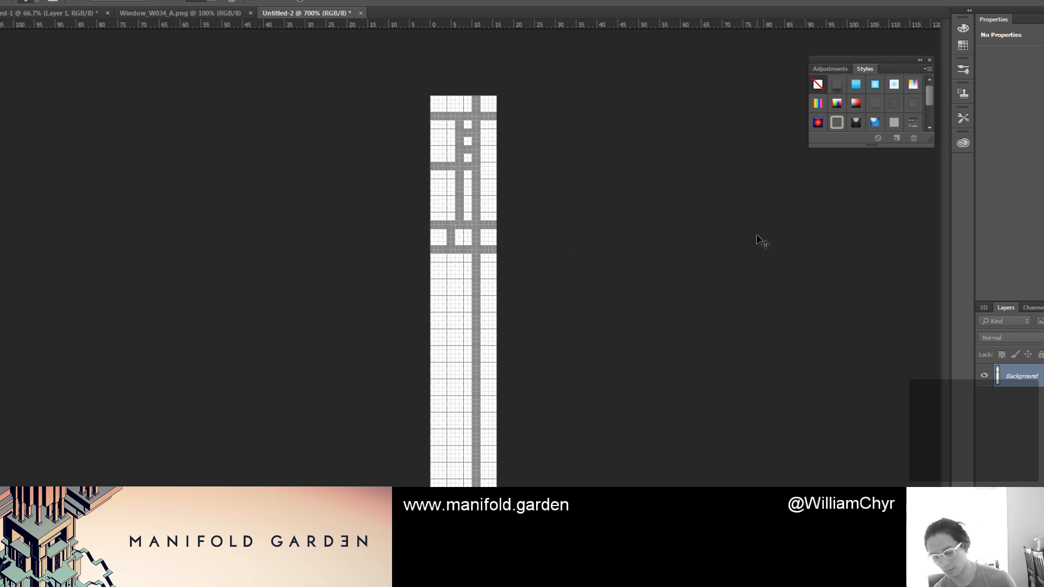
key("ctrl+minus")
key("ctrl+z")
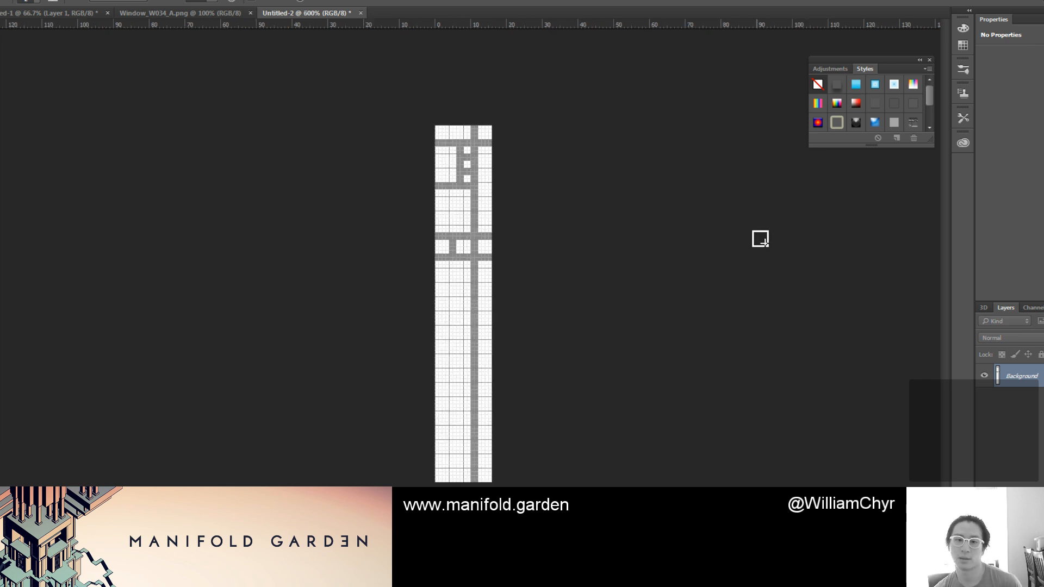
Step: Save the pattern as Window_W034_D.png with smallest-size compression and no interlacing
left_click(8, 0)
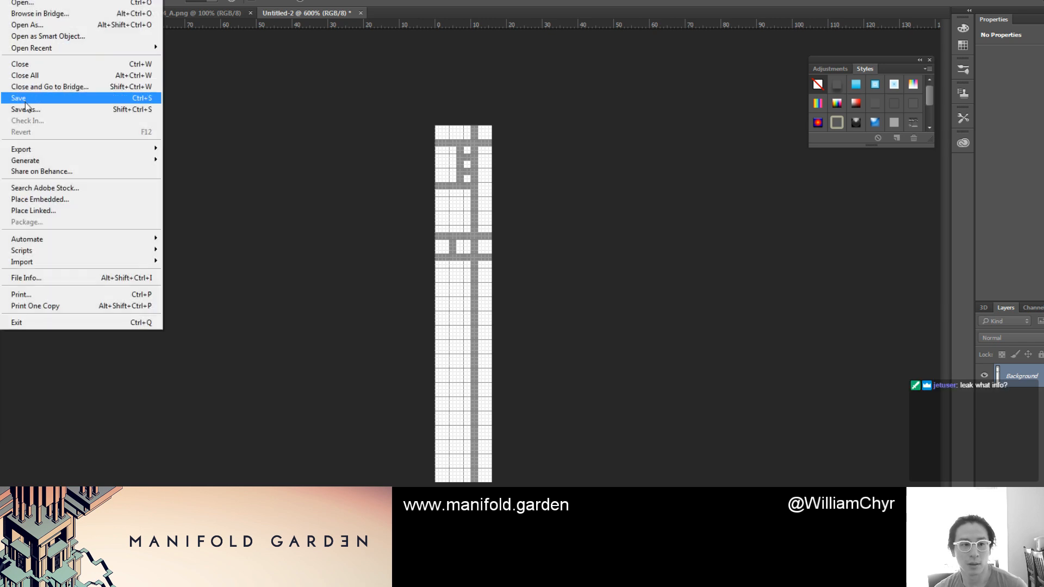
left_click(25, 109)
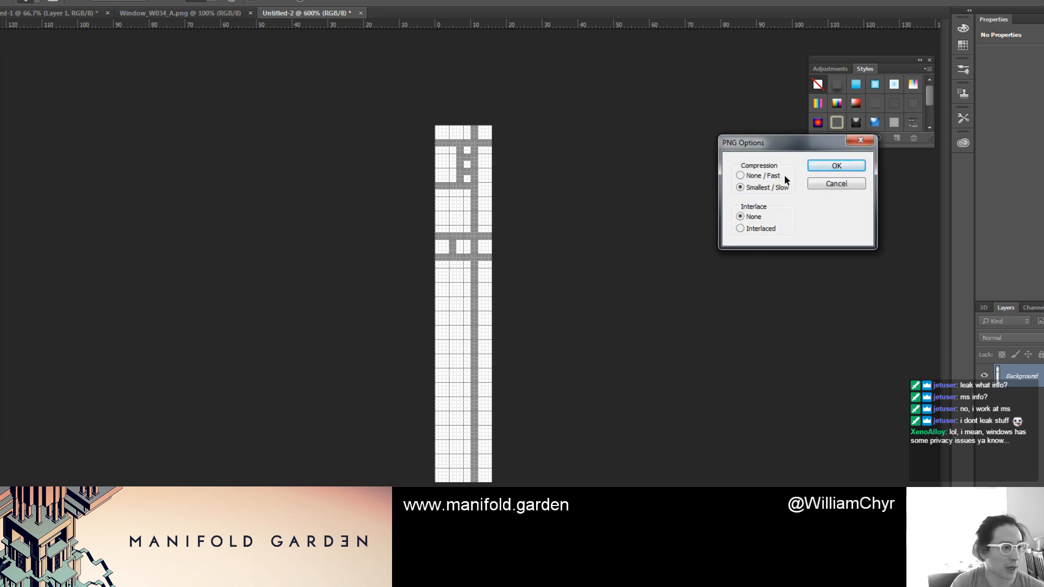
left_click(852, 163)
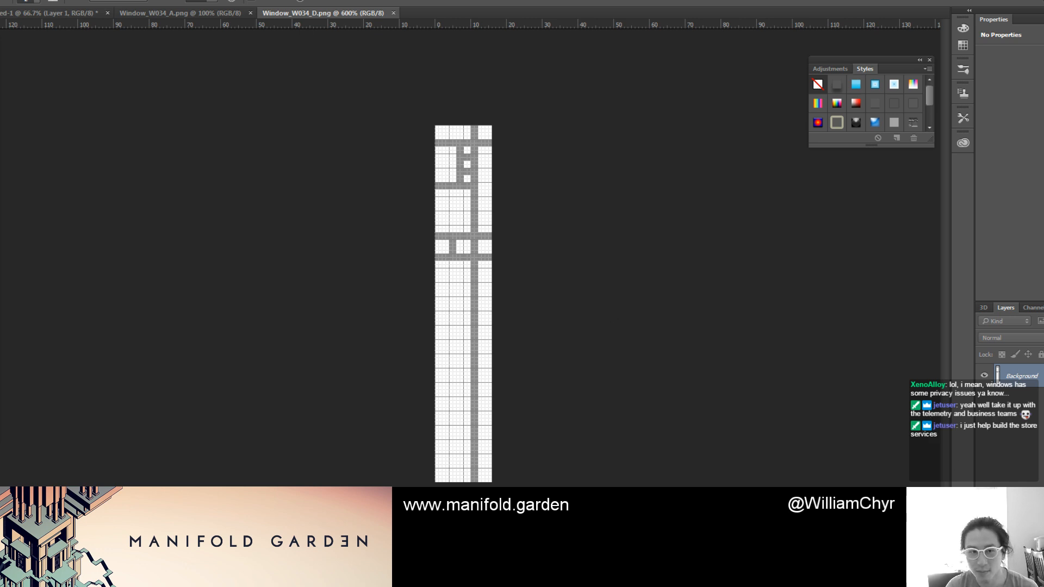
Step: Switch to Unity, open the Window Generator and view the skybridge entrance from slightly higher up
key("alt+Tab")
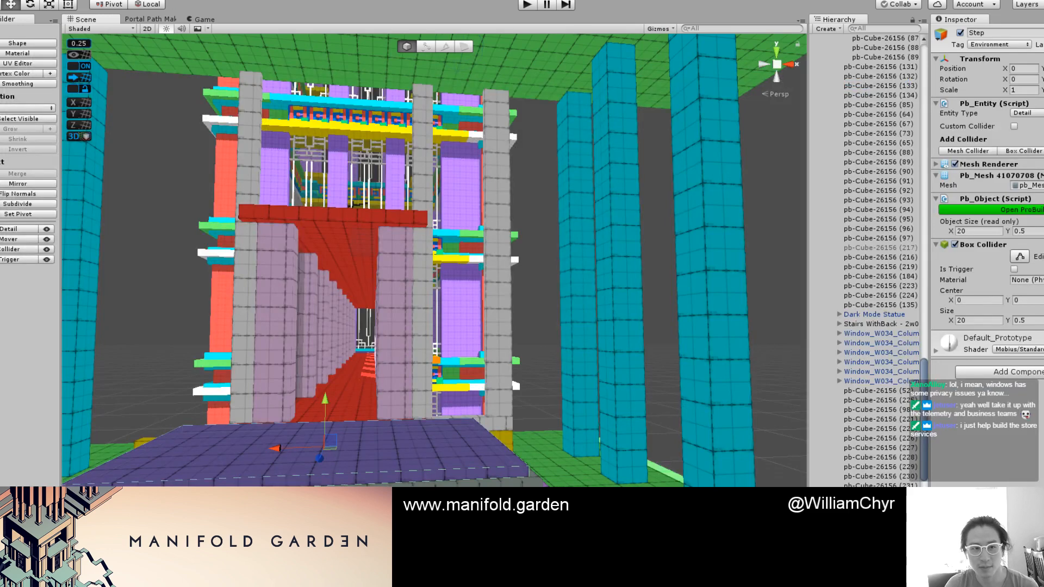
left_click(175, 0)
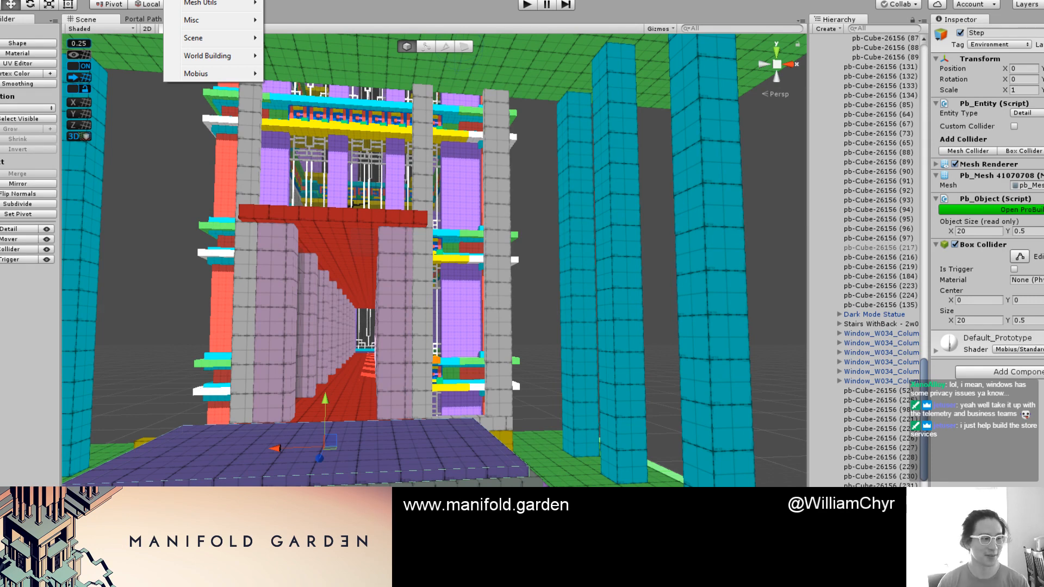
mouse_move(208, 42)
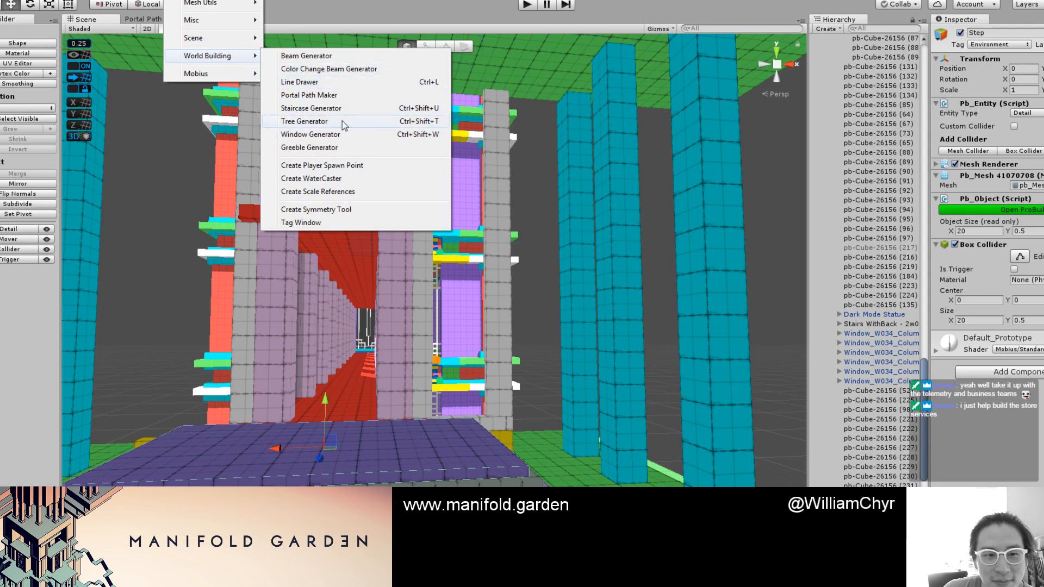
left_click(326, 135)
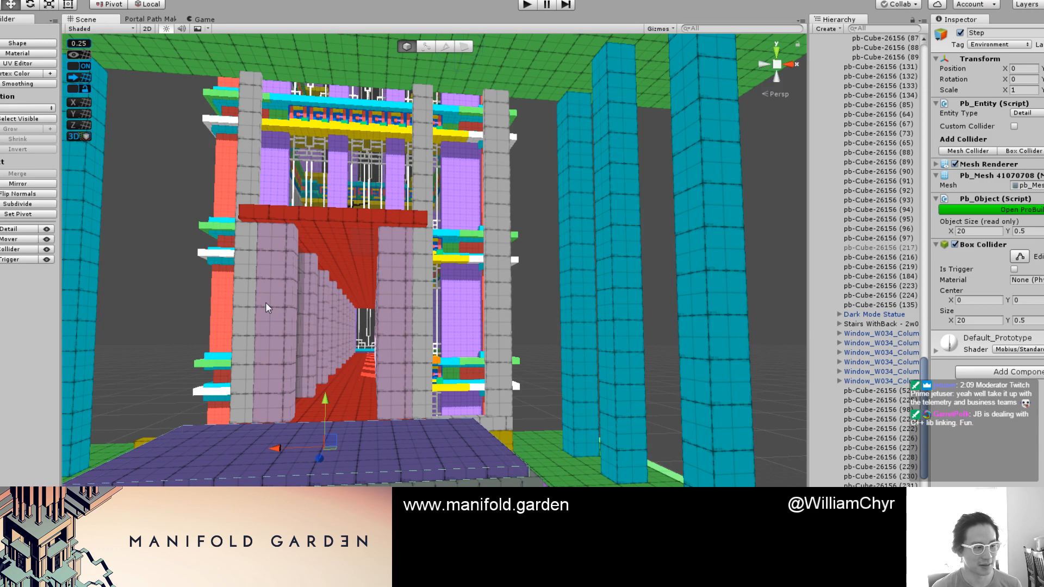
left_click_drag(315, 277, 327, 316, "alt")
scroll(870, 261, "down", 11)
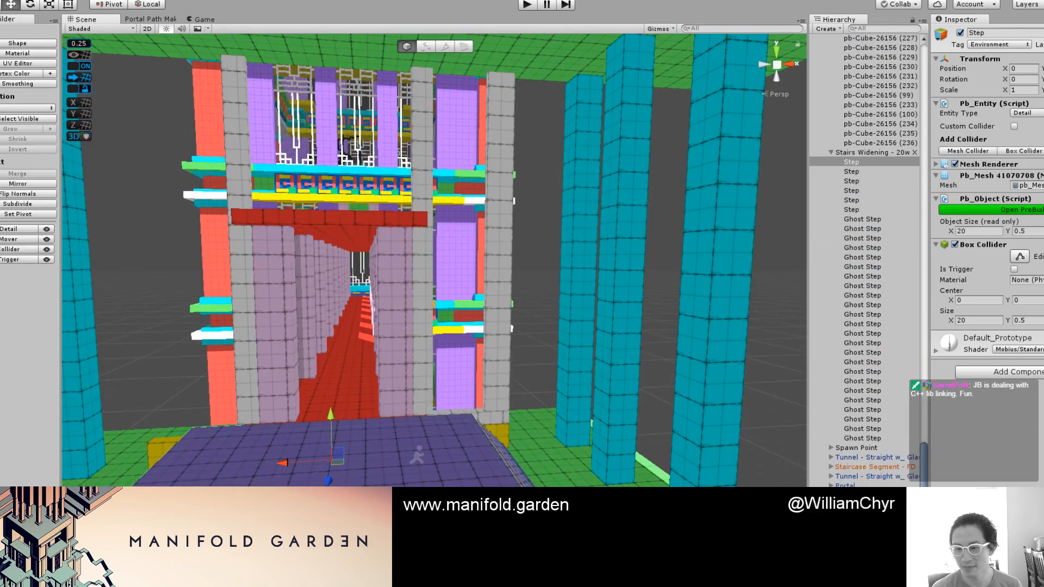
Step: Generate the window from the Window_W034_D pattern and frame it in the scene
left_click(360, 271)
key("f")
scroll(489, 381, "down", 10)
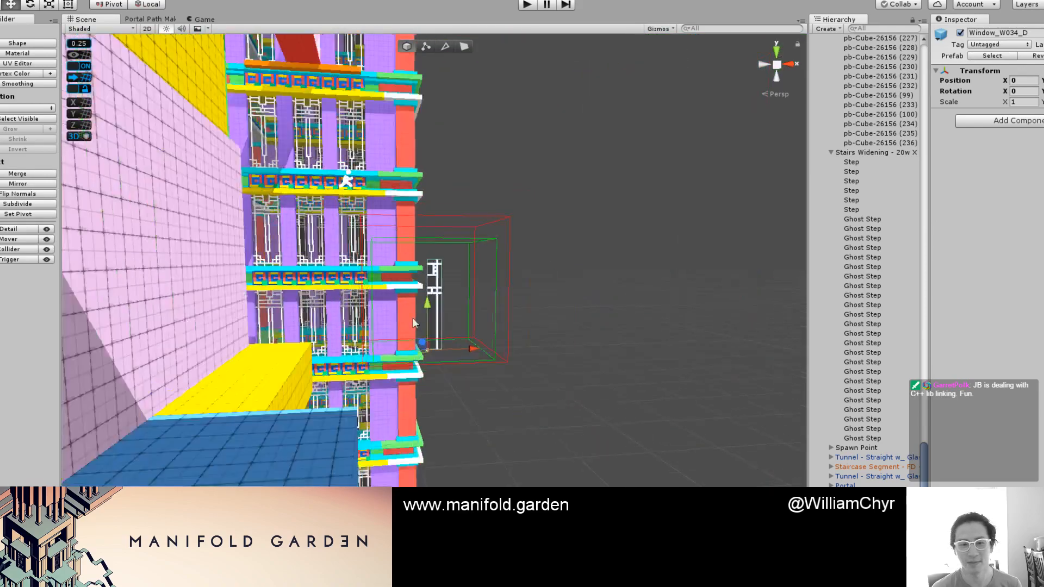
scroll(411, 304, "down", 5)
Step: Move the generated window to the skybridge entrance, into the opening between the two grey columns beside it
left_click_drag(409, 291, 517, 385, "alt")
middle_click_drag(496, 359, 466, 454)
left_click_drag(466, 454, 528, 421, "alt")
left_click_drag(421, 485, 322, 353)
key("f")
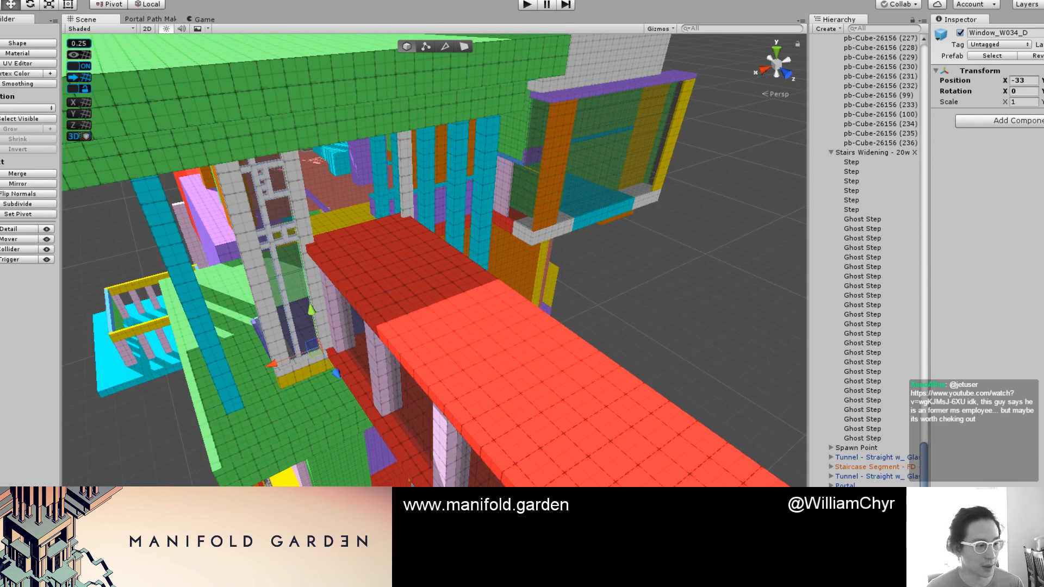
left_click(238, 337)
scroll(299, 317, "up", 2)
left_click(279, 306)
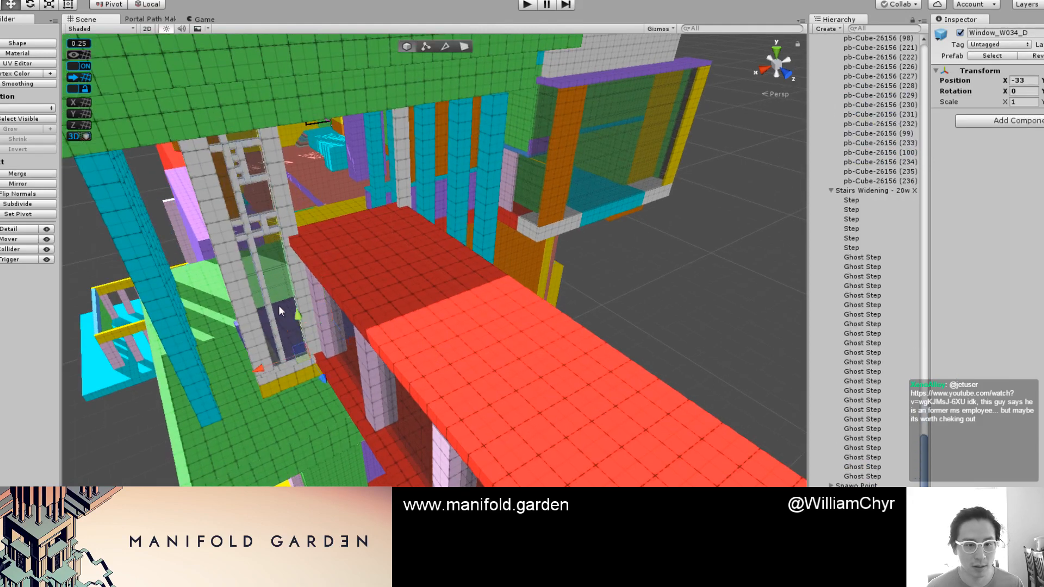
Step: Duplicate the window, turn the copy around and move it into the matching opening on the other side of the entrance
left_click_drag(339, 285, 311, 298, "alt")
key("ctrl+d")
key("e")
left_click_drag(313, 352, 608, 253)
key("w")
left_click_drag(363, 319, 520, 264)
left_click_drag(540, 230, 436, 260, "alt")
scroll(664, 224, "up", 2)
middle_click_drag(674, 218, 602, 249)
scroll(602, 252, "up", 3)
left_click_drag(572, 317, 444, 365)
scroll(444, 365, "up", 3)
left_click_drag(366, 394, 358, 378)
Step: Examine how the window fits between the grey columns from its top down to its base
scroll(450, 379, "down", 3)
left_click_drag(455, 379, 511, 345, "alt")
left_click(642, 337)
left_click_drag(642, 341, 539, 267, "alt")
scroll(538, 268, "down", 3)
middle_click_drag(536, 275, 516, 439)
scroll(509, 305, "up", 3)
middle_click_drag(501, 284, 475, 430)
left_click_drag(474, 430, 517, 226, "alt")
left_click(518, 226)
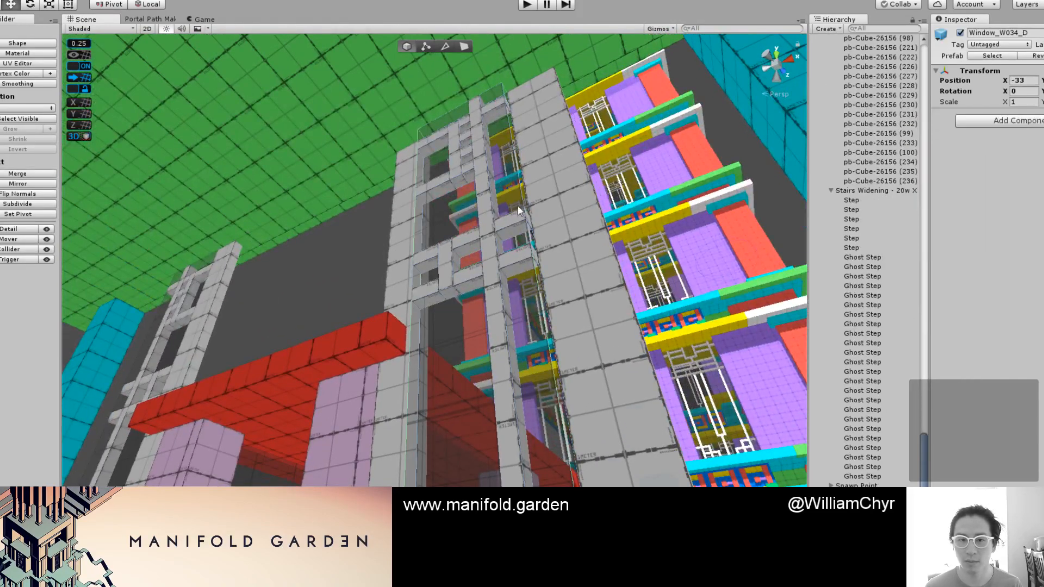
middle_click_drag(502, 347, 478, 214)
scroll(471, 354, "down", 2)
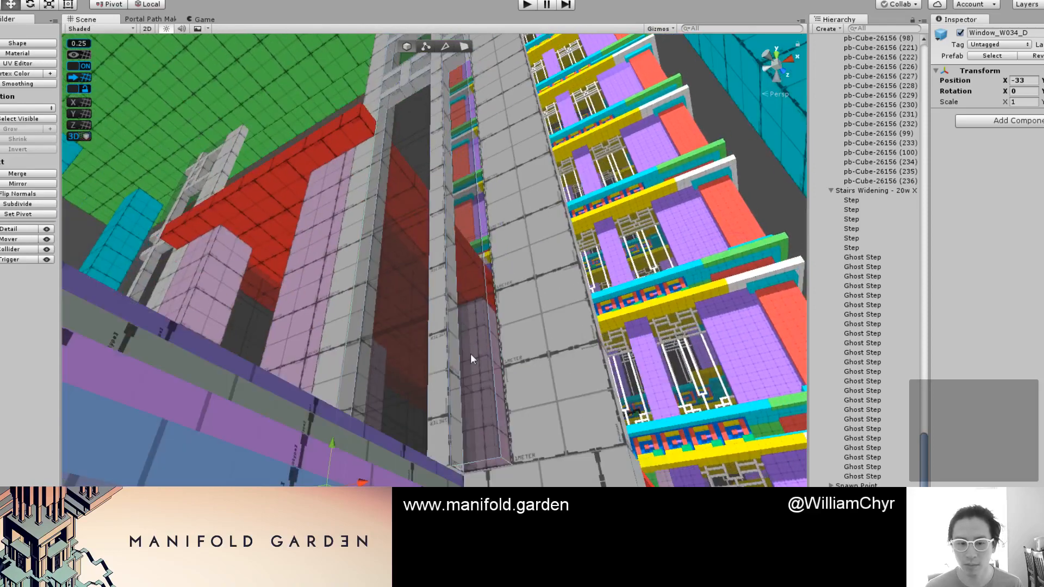
left_click_drag(459, 486, 536, 581, "alt")
scroll(434, 261, "down", 4)
scroll(506, 113, "down", 8)
left_click_drag(492, 326, 160, 418, "alt")
Step: Select the low base block beneath the window and check its width against the opening between the columns
left_click(487, 417)
middle_click_drag(305, 412, 442, 368)
scroll(347, 368, "up", 4)
left_click_drag(348, 368, 438, 385, "alt")
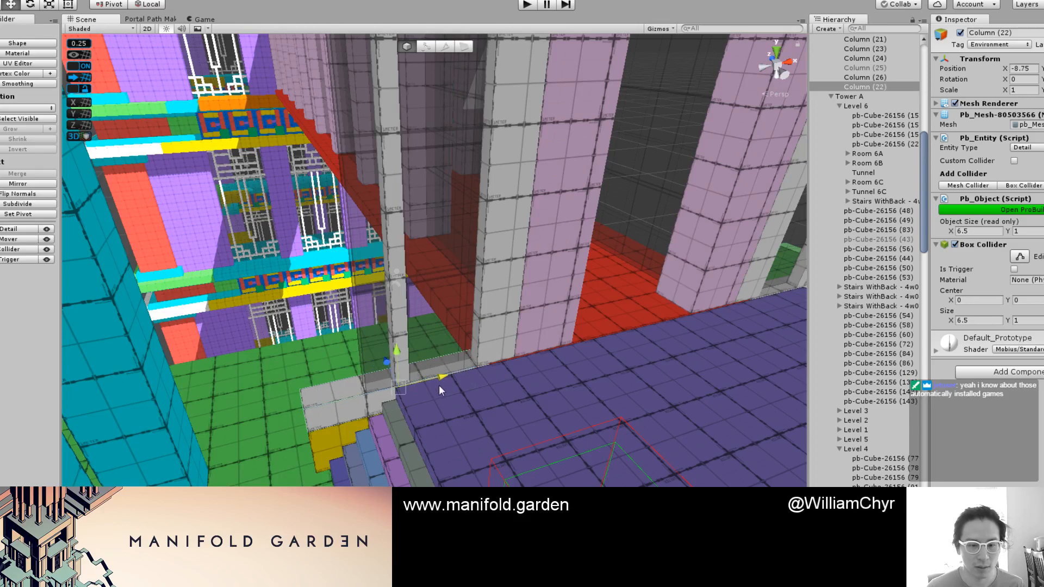
left_click_drag(513, 366, 409, 344, "alt")
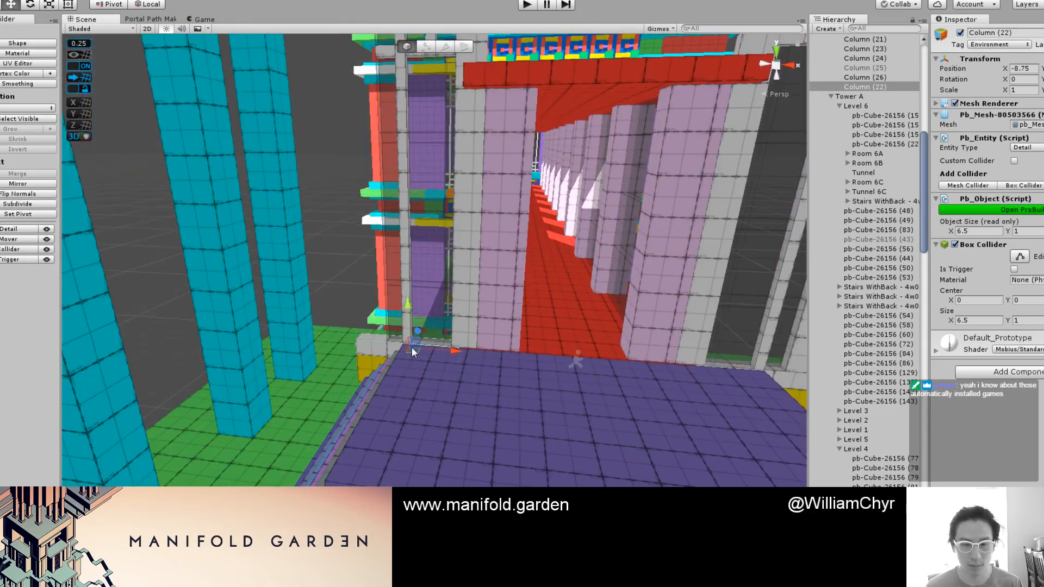
key("F1")
mouse_move(530, 325)
left_mouse_down("alt")
mouse_move(454, 276)
mouse_move(472, 331)
mouse_move(468, 289)
mouse_move(499, 336)
mouse_move(554, 380)
mouse_move(567, 324)
mouse_move(552, 352)
mouse_move(578, 391)
mouse_move(411, 440)
left_mouse_up("alt")
scroll(533, 326, "up", 5)
scroll(579, 391, "down", 3)
key("ctrl+e")
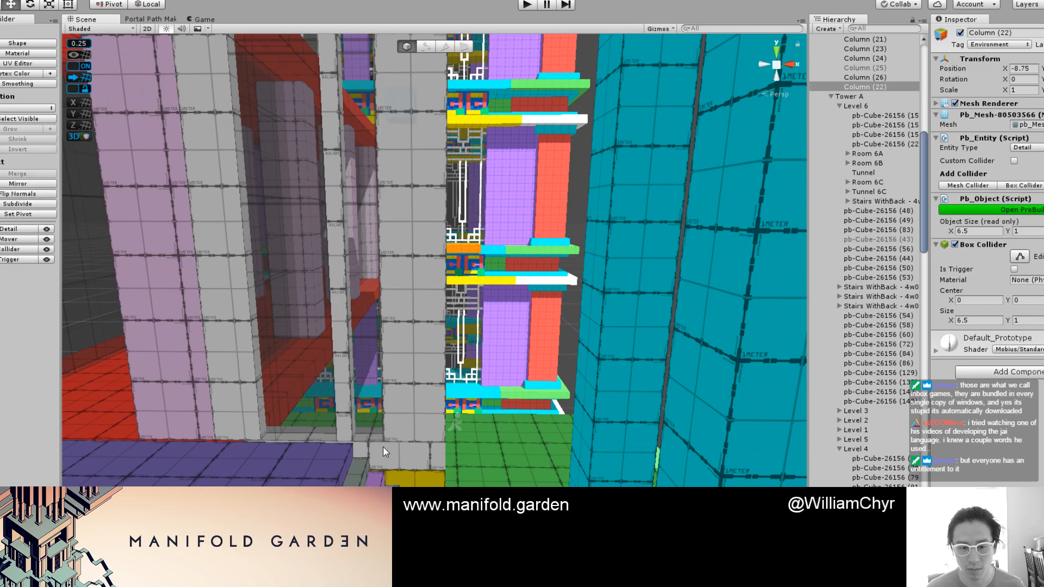
left_click_drag(381, 362, 355, 328, "alt")
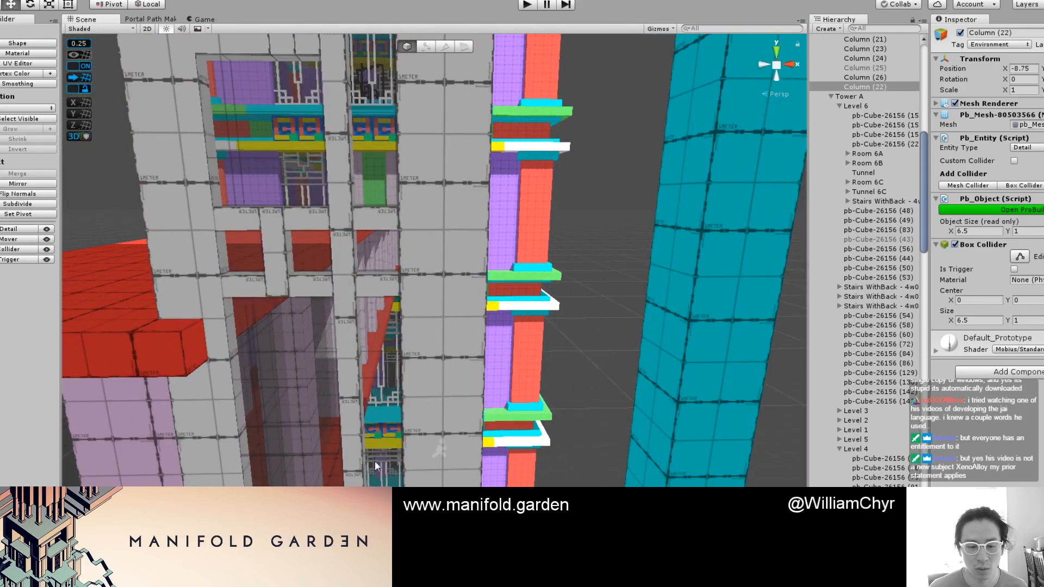
Step: Switch to Photoshop, reduce the canvas width of Window_W034_D.png to 10 pixels anchored to its left edge, and save the file
key("alt+Tab")
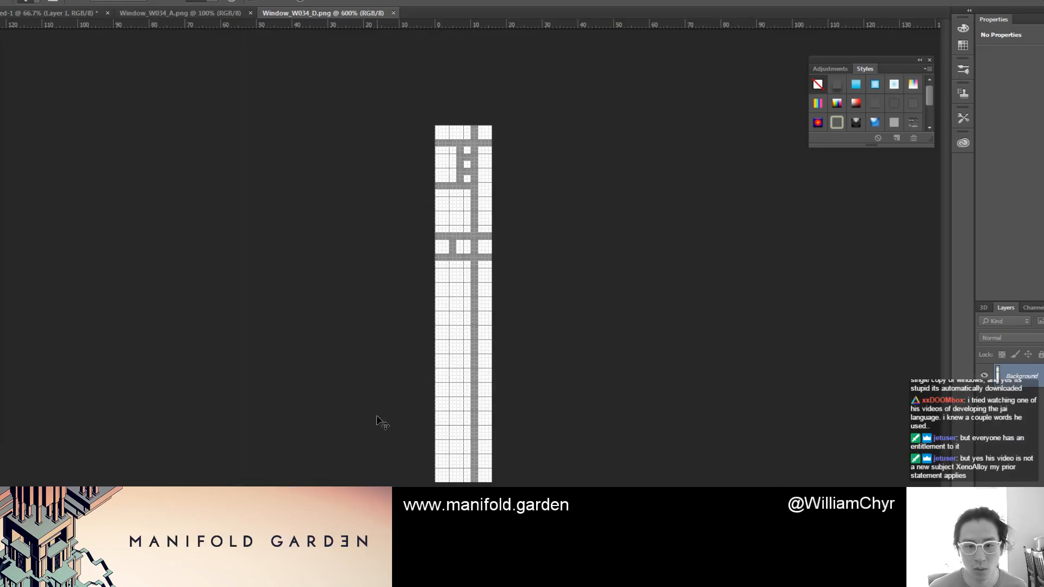
left_click(53, 3)
left_click(73, 74)
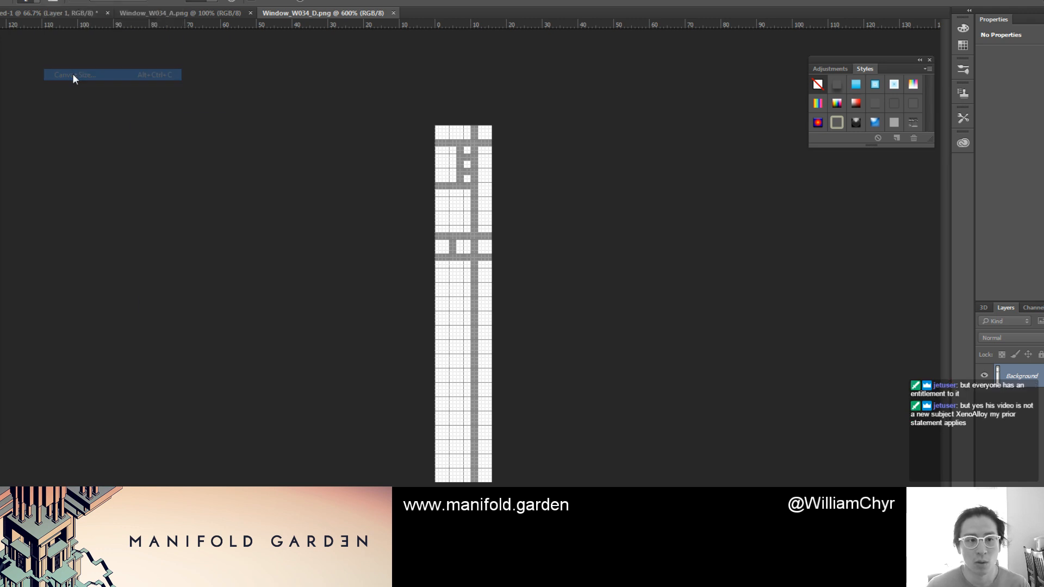
double_click(245, 202)
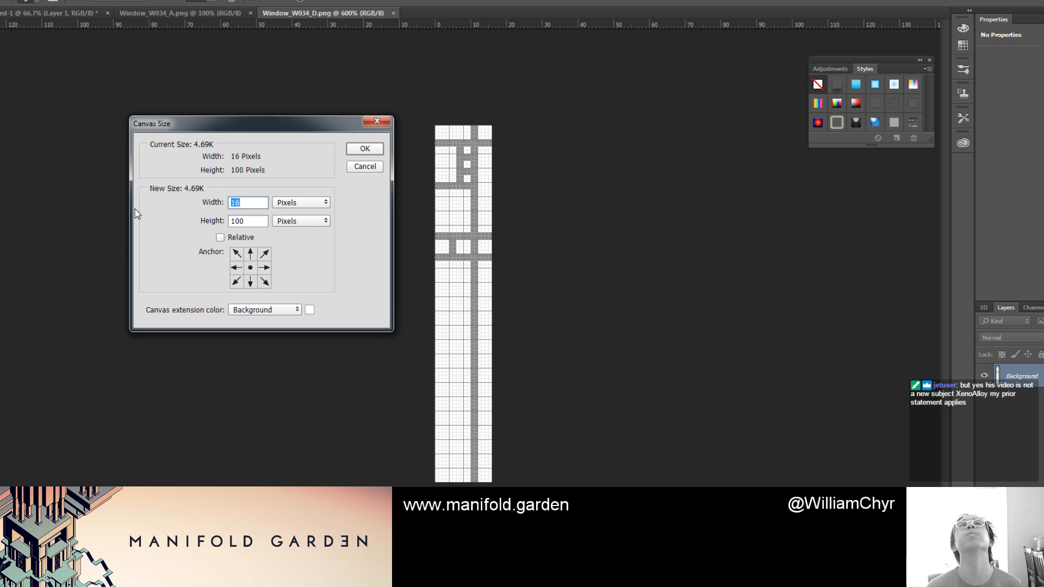
type("10")
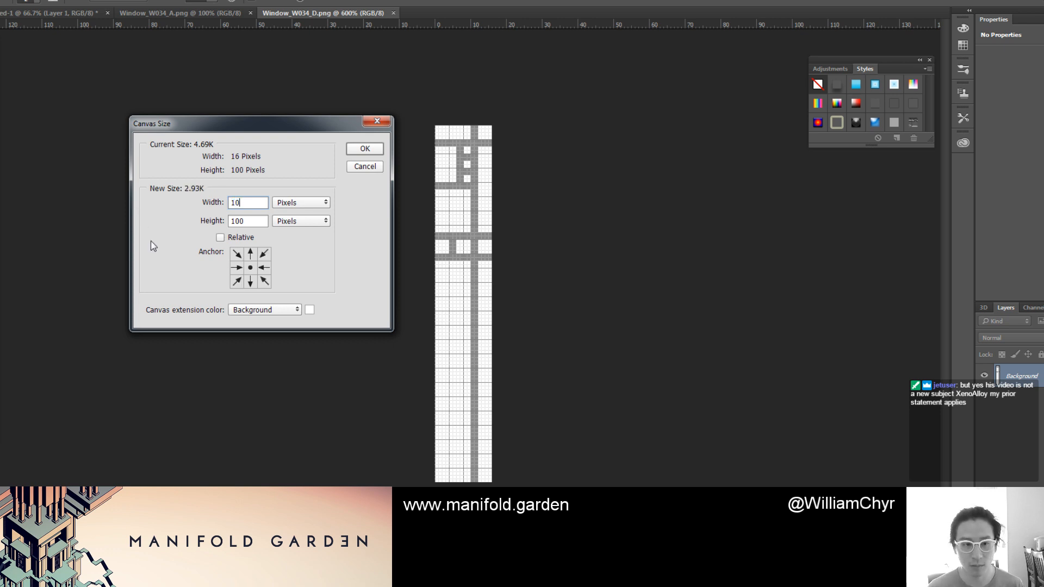
left_click(236, 269)
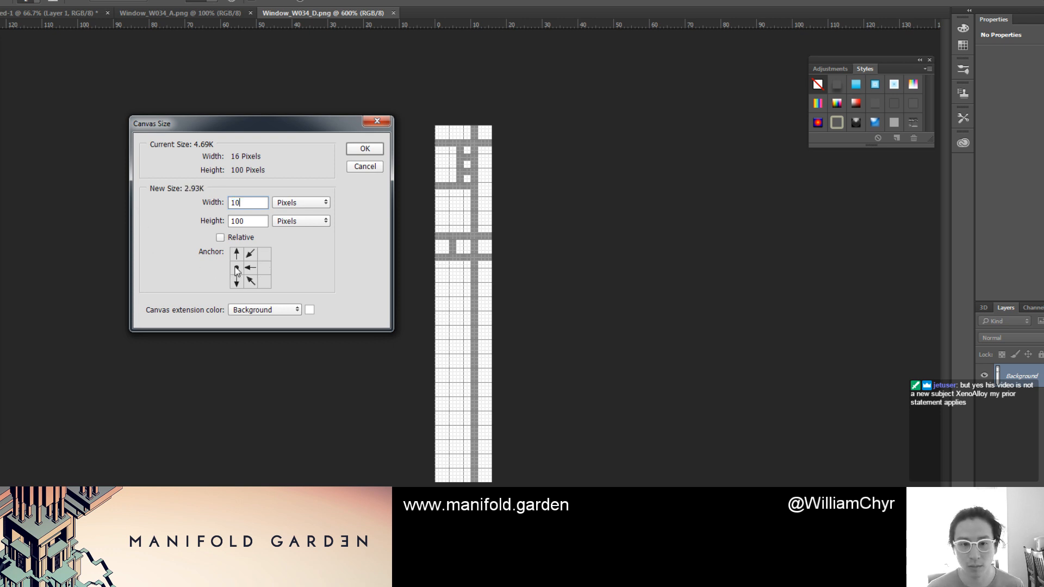
left_click(364, 149)
left_click(501, 204)
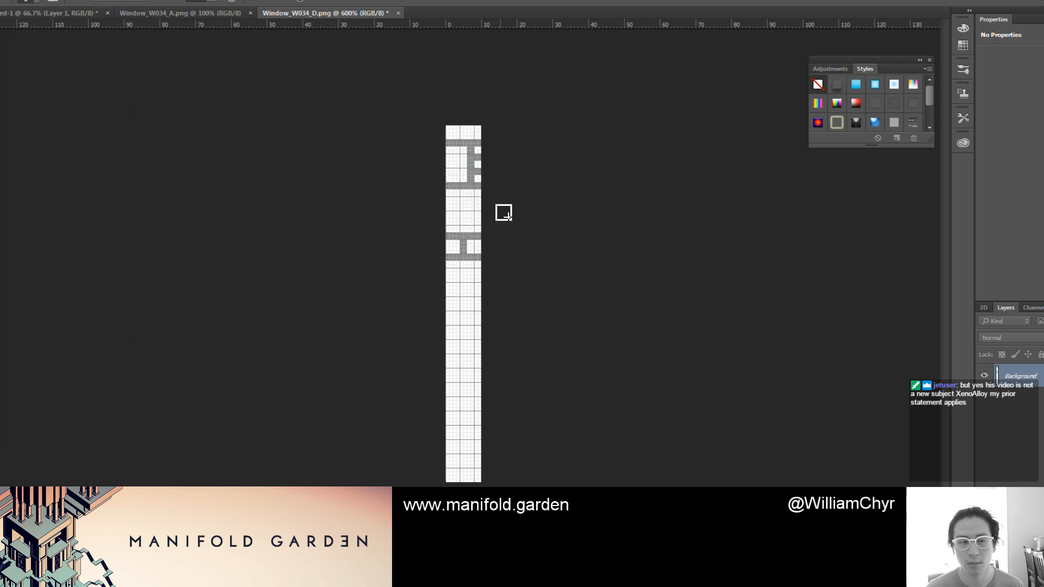
key("ctrl+s")
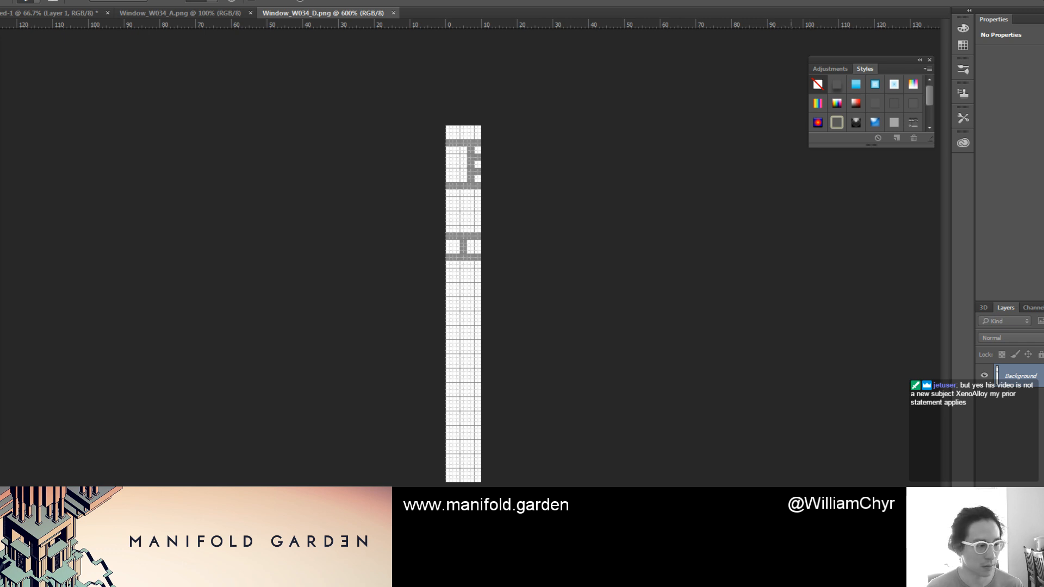
left_click(688, 455)
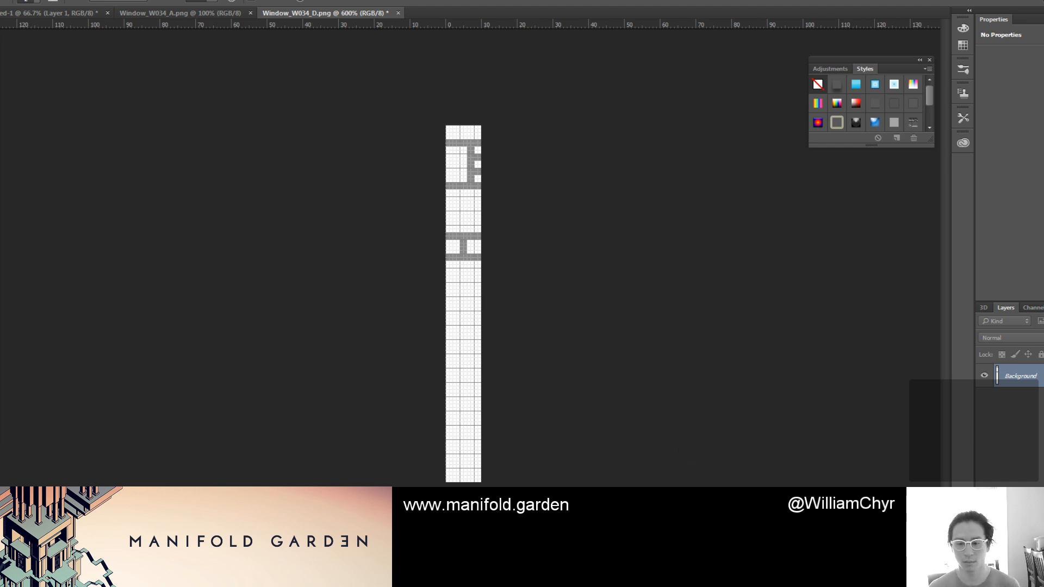
Step: Switch to Unity and delete both generated windows beside the skybridge entrance
key("alt+Tab")
scroll(377, 266, "down", 5)
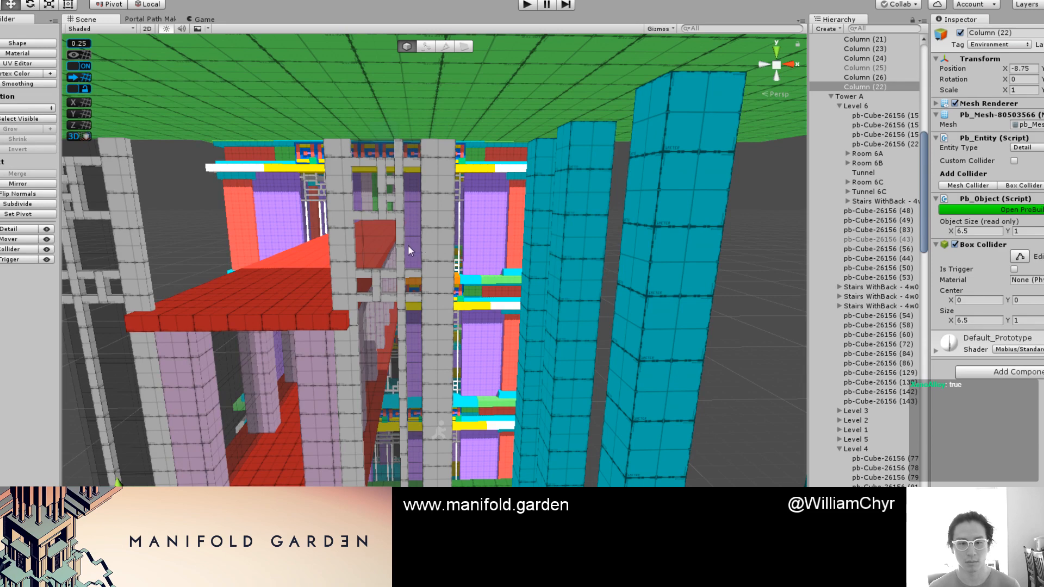
left_click(409, 249)
key("f")
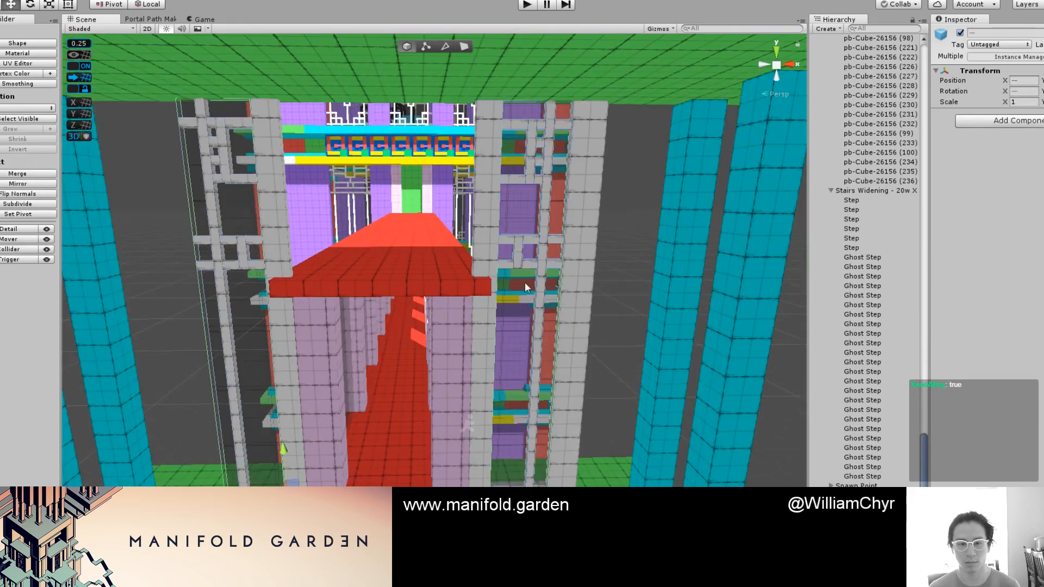
right_click(869, 343)
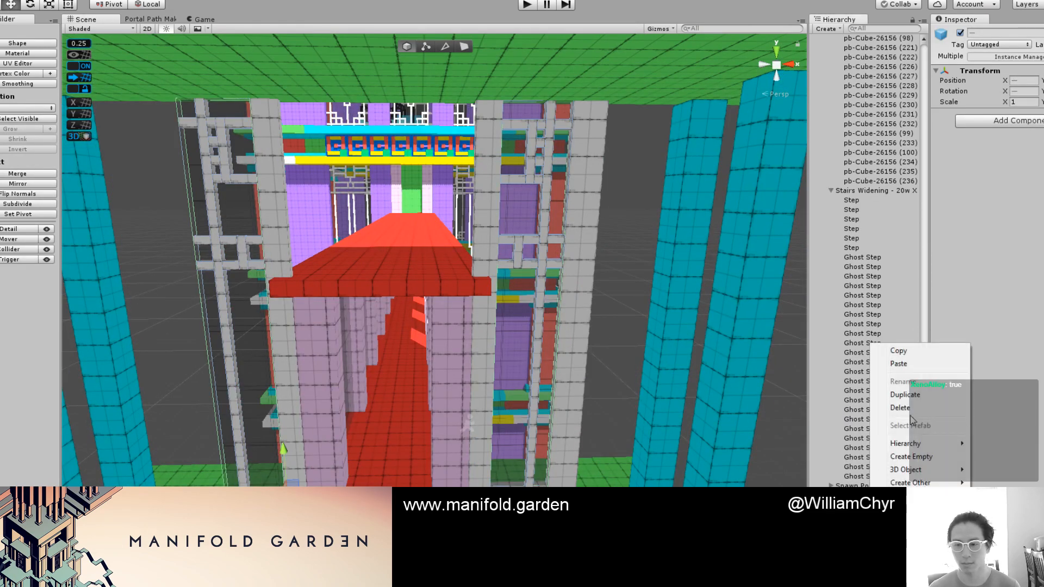
left_click(907, 413)
scroll(584, 397, "down", 3)
Step: Set the vertex colour of the outer grey column beside the entrance, Column (26), to UFO Green
right_click_drag(583, 396, 406, 366)
key("g")
double_click(407, 367)
scroll(406, 358, "down", 4)
middle_click_drag(264, 338, 510, 339)
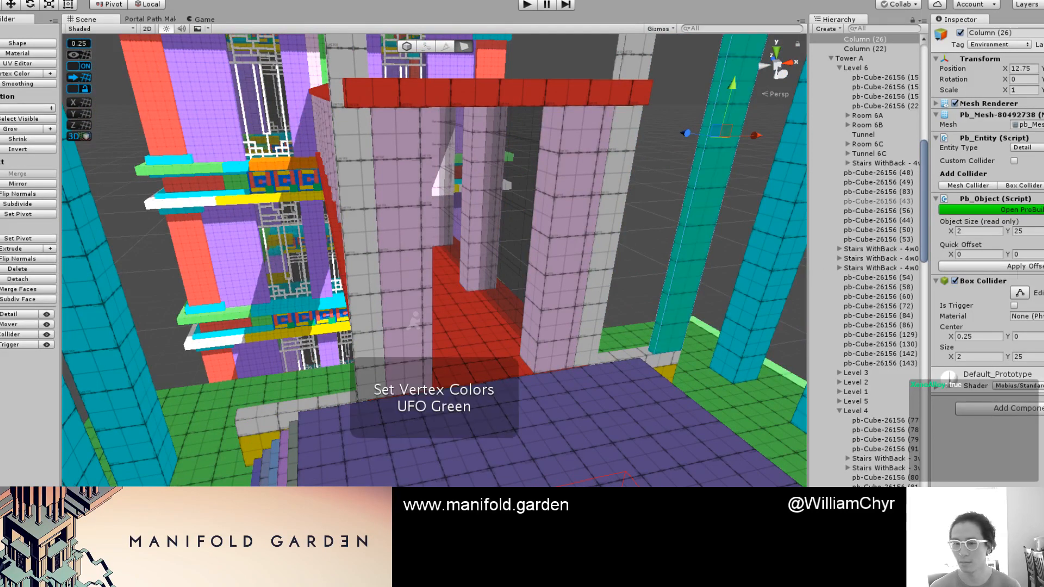
Step: Widen the green column to 3.5 by moving its inner face toward the entrance, and centre its pivot
left_click(658, 297)
right_click_drag(566, 328, 619, 245)
left_click_drag(646, 127, 609, 148)
key("g")
key("ctrl+j")
left_click_drag(540, 191, 526, 405, "alt")
left_click_drag(531, 304, 511, 231, "alt")
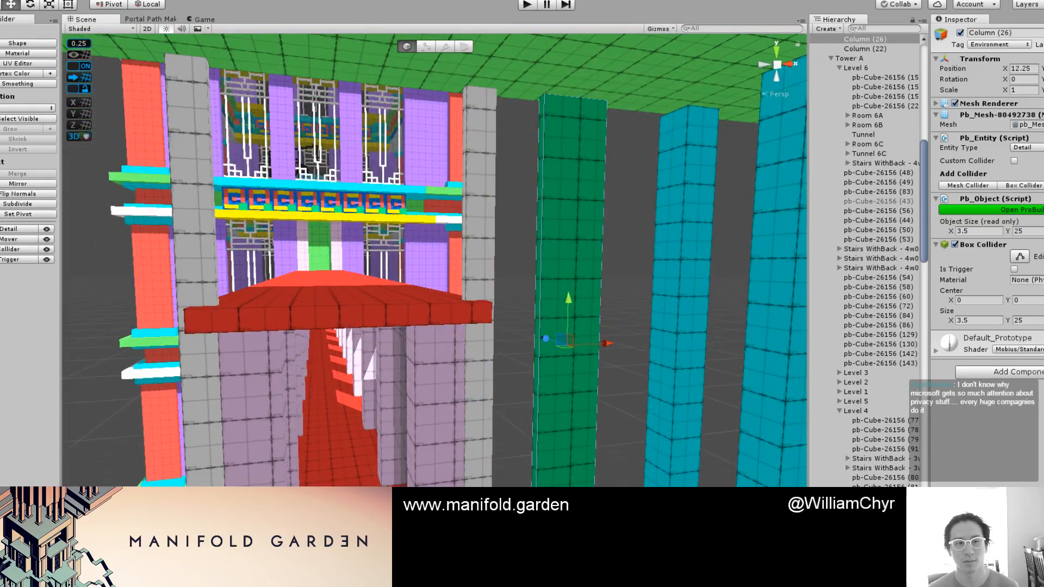
Step: Generate a new window from the 10-pixel-wide Window_W034_D pattern with the Window Generator, and select and frame it
left_click(175, 0)
mouse_move(215, 42)
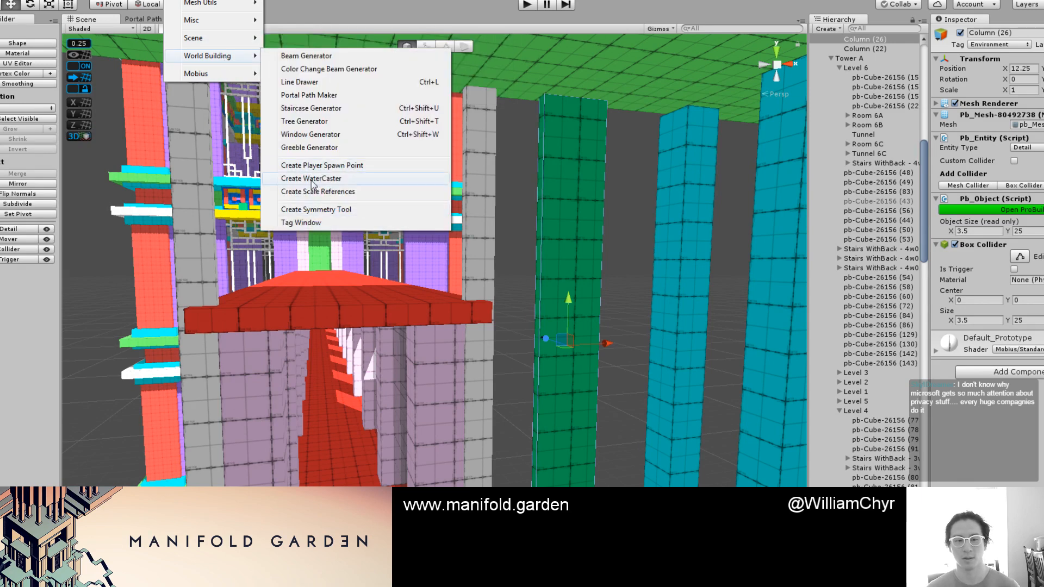
left_click(302, 136)
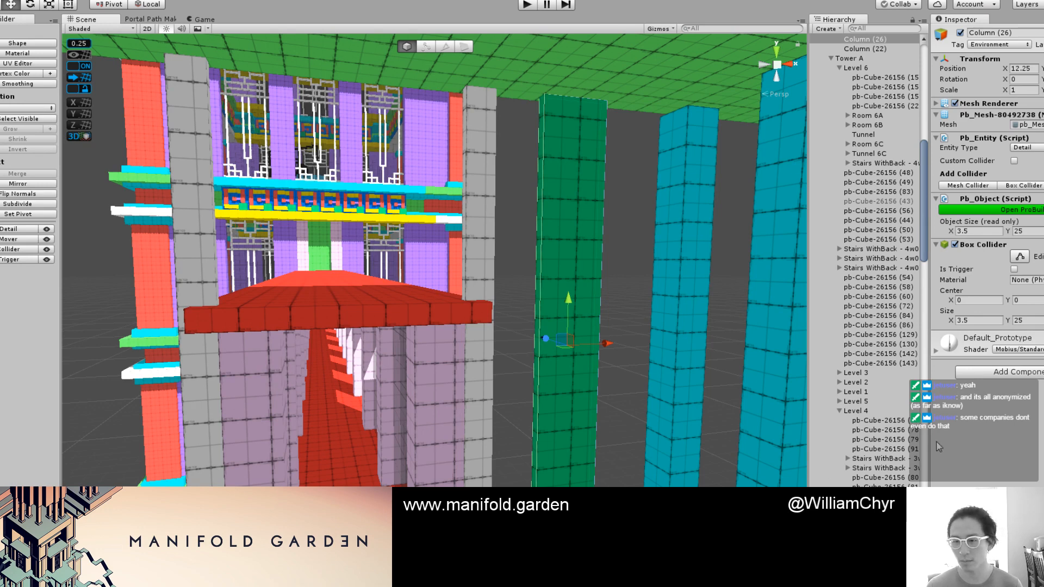
left_click(628, 320)
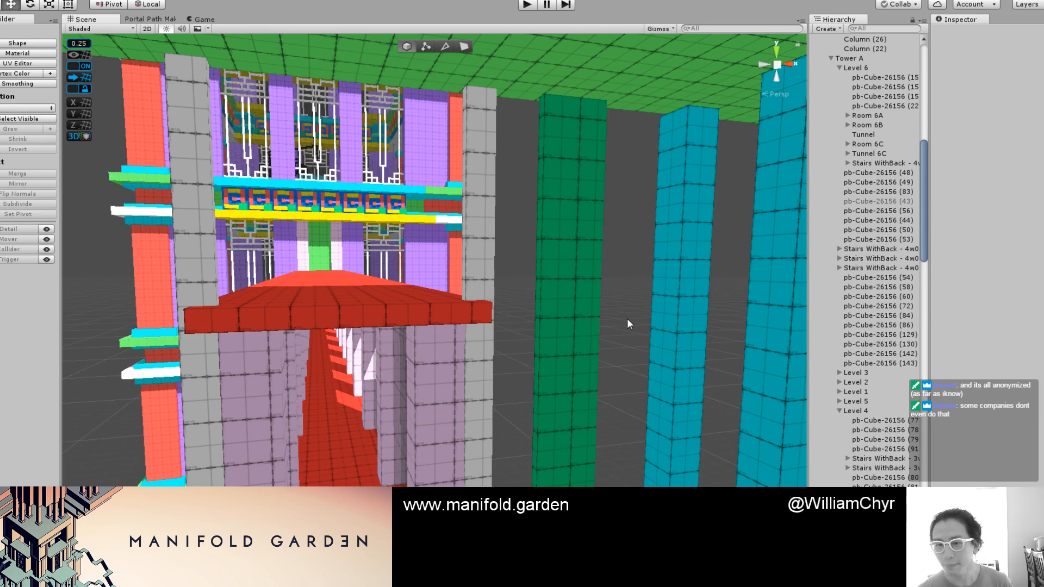
scroll(627, 319, "down", 5)
left_click(923, 291)
left_click_drag(924, 293, 926, 497)
left_click(870, 522)
key("f")
scroll(345, 296, "down", 5)
left_click_drag(345, 296, 214, 105, "alt")
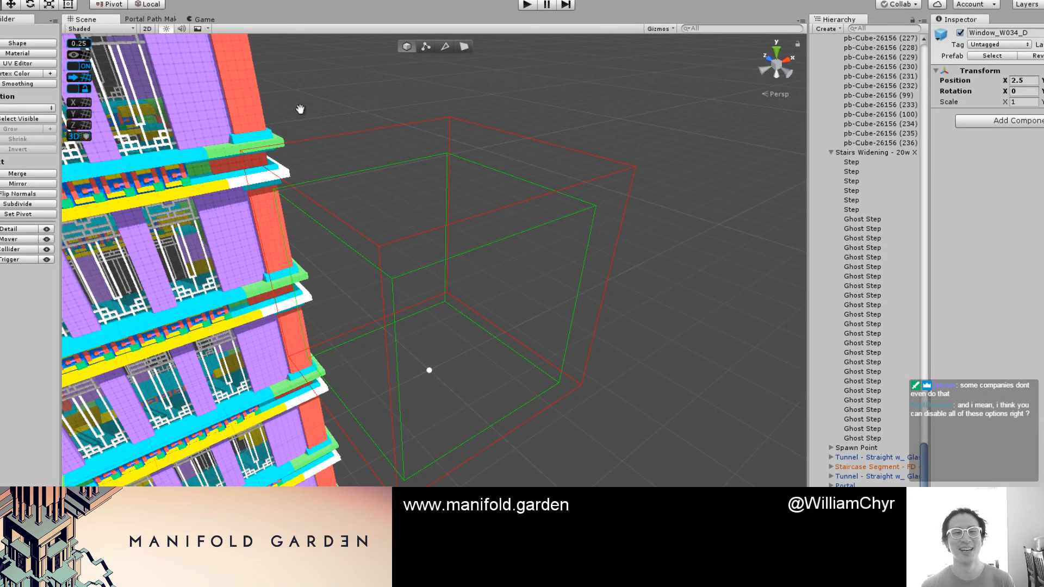
Step: Move the new window from the tower area over to the skybridge entrance and frame it there
middle_click_drag(301, 110, 426, 261)
left_click_drag(426, 261, 509, 183, "alt")
scroll(509, 182, "down", 3)
middle_click_drag(509, 183, 532, 164)
scroll(528, 166, "up", 3)
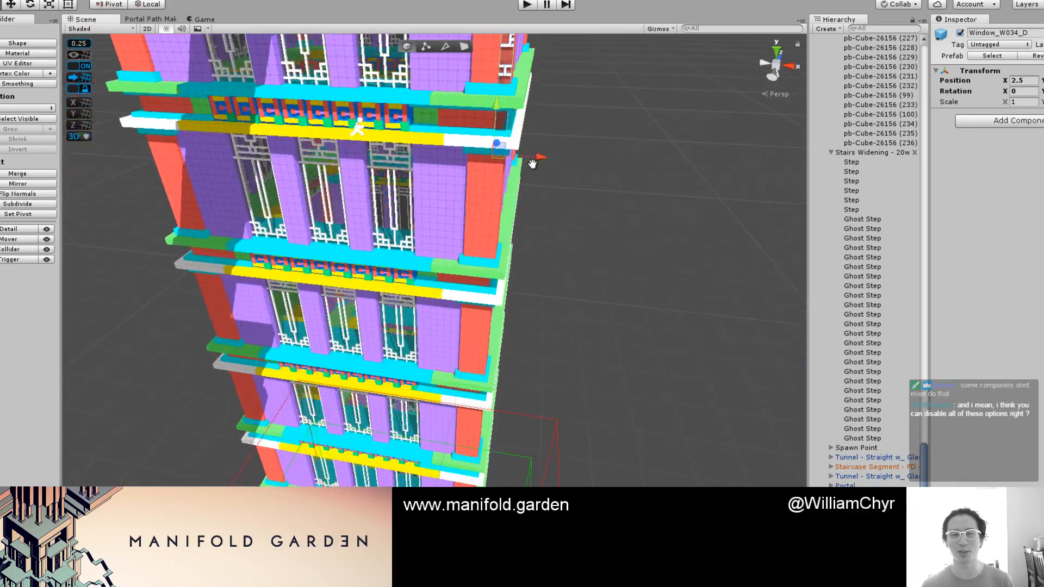
scroll(532, 163, "up", 1)
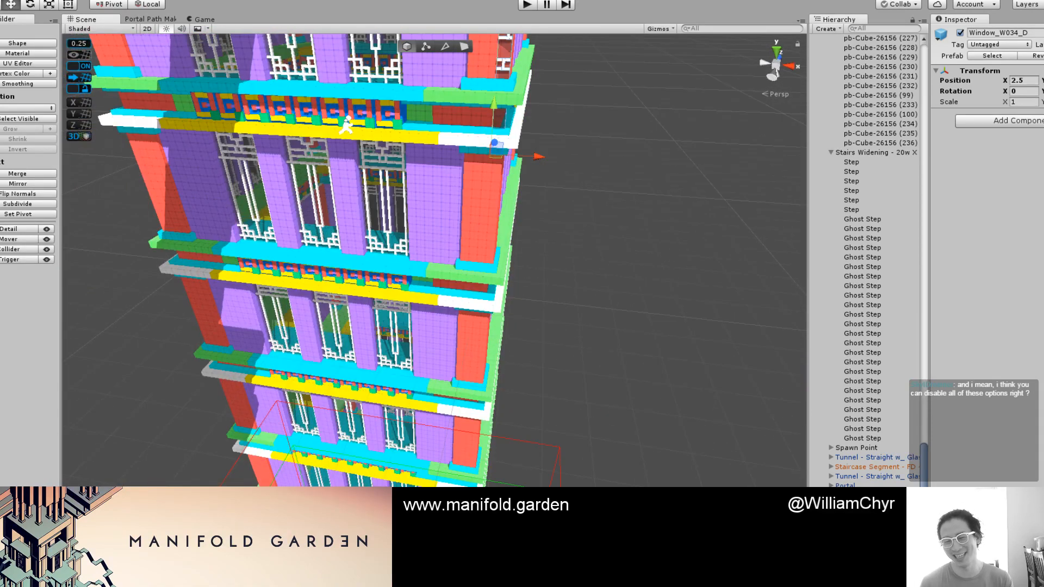
middle_click_drag(315, 167, 274, 338)
scroll(274, 338, "up", 4)
left_click_drag(274, 337, 535, 304, "alt")
middle_click_drag(536, 305, 767, 357)
scroll(768, 357, "down", 2)
left_click_drag(445, 361, 575, 355, "alt")
scroll(575, 354, "down", 7)
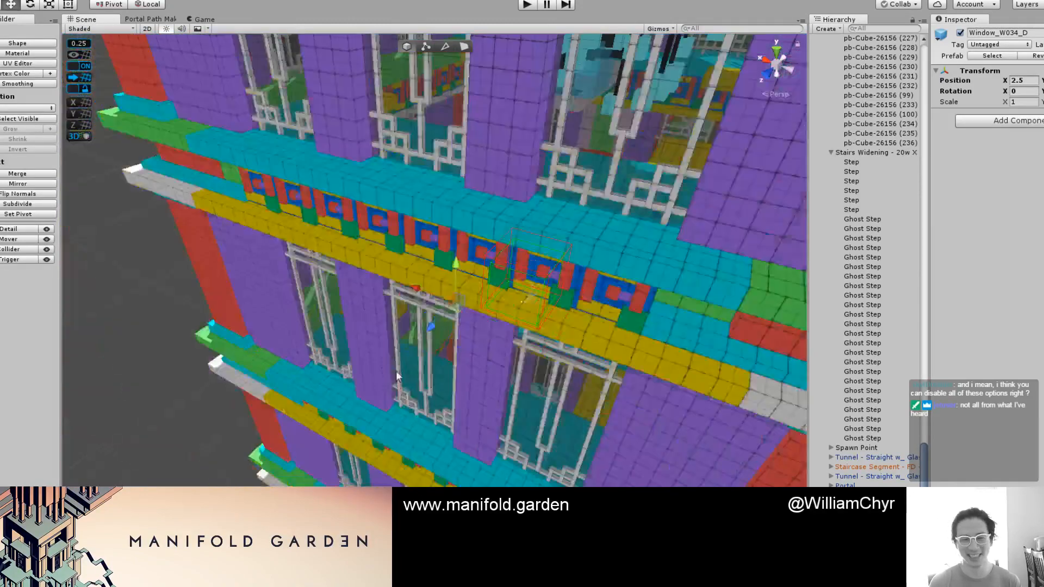
scroll(397, 376, "down", 7)
left_click_drag(384, 374, 482, 351, "alt")
scroll(351, 374, "up", 3)
left_click_drag(351, 374, 474, 411, "alt")
scroll(474, 411, "up", 4)
key("ctrl+z")
key("ctrl+z")
left_click_drag(271, 447, 402, 348)
key("f")
Step: Fit the window into the gap between the grey entrance column and the widened green column
left_click_drag(522, 433, 407, 453)
scroll(412, 481, "down", 3)
scroll(438, 433, "down", 3)
scroll(407, 453, "up", 5)
middle_click_drag(407, 453, 419, 353)
left_click_drag(418, 353, 429, 431, "alt")
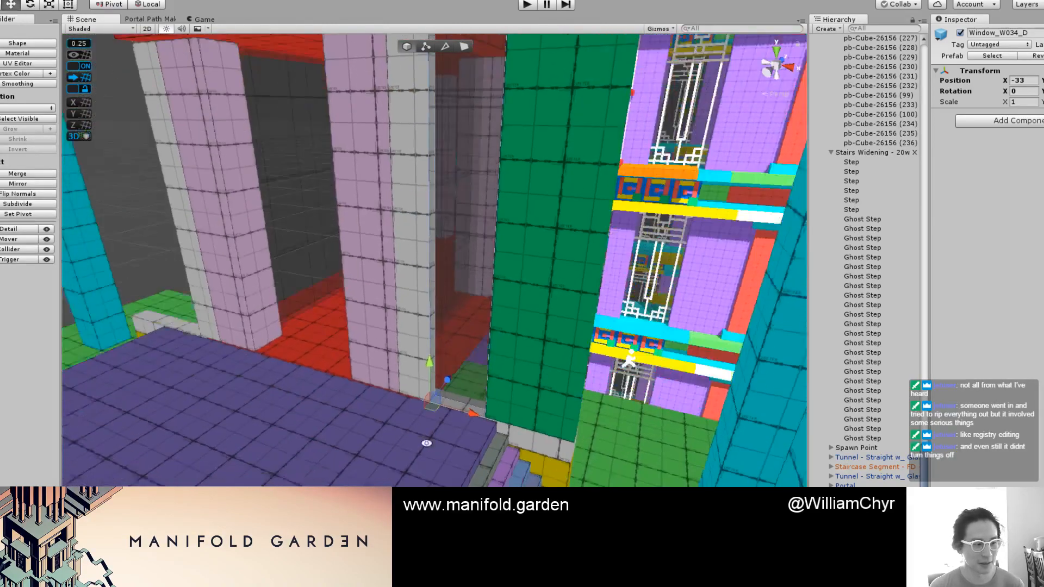
middle_click_drag(429, 431, 422, 368)
scroll(481, 382, "up", 3)
left_click_drag(481, 383, 313, 434, "alt")
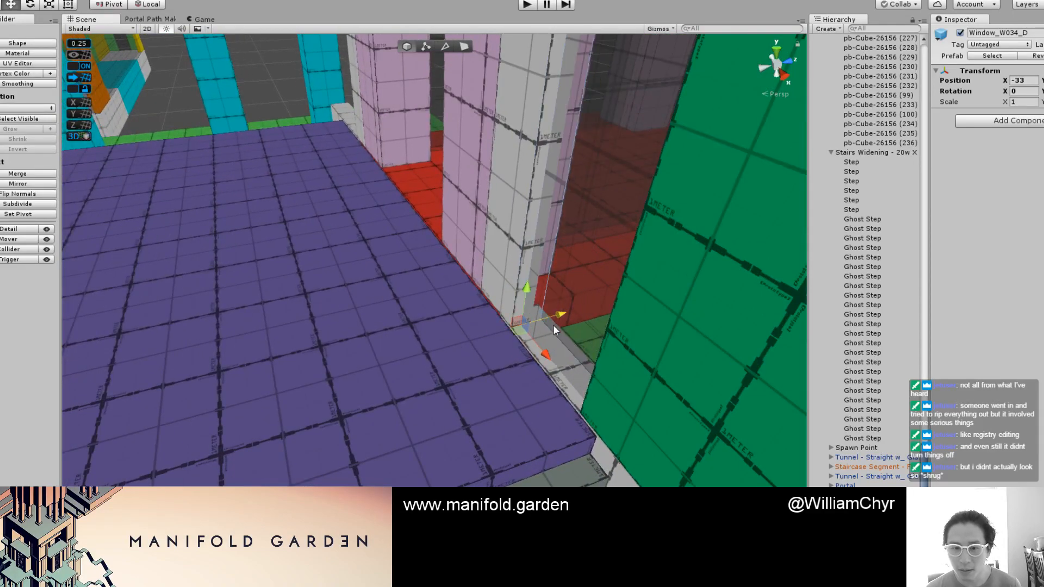
left_click_drag(550, 330, 415, 331, "alt")
middle_click_drag(415, 331, 548, 426)
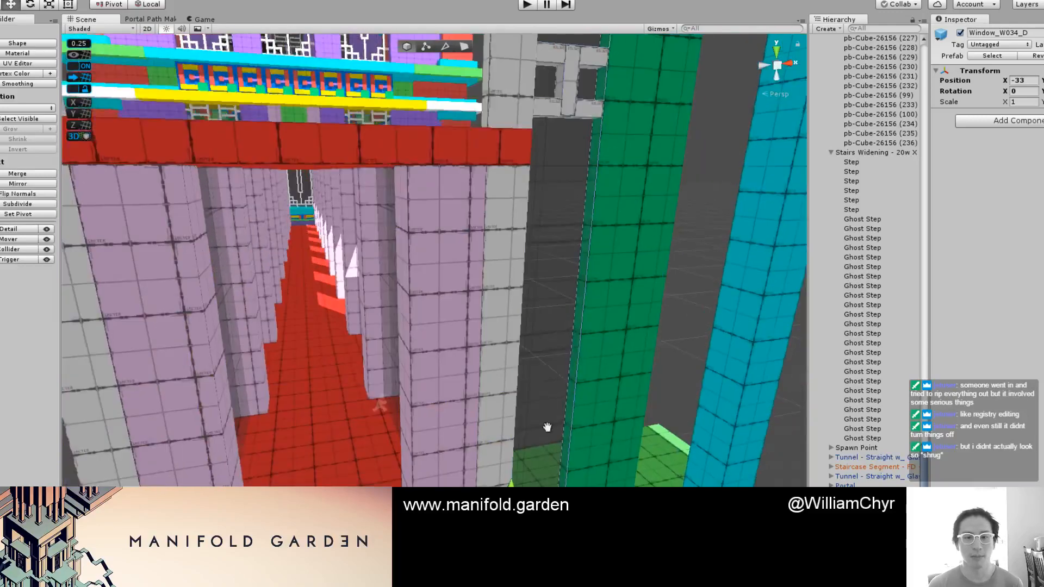
scroll(538, 400, "down", 4)
left_click_drag(533, 383, 482, 336, "alt")
scroll(481, 342, "down", 3)
Step: Duplicate the Window_W034_D window and move the copy to X position -47, beside the grey column on the entrance's opposite side
left_click(481, 348)
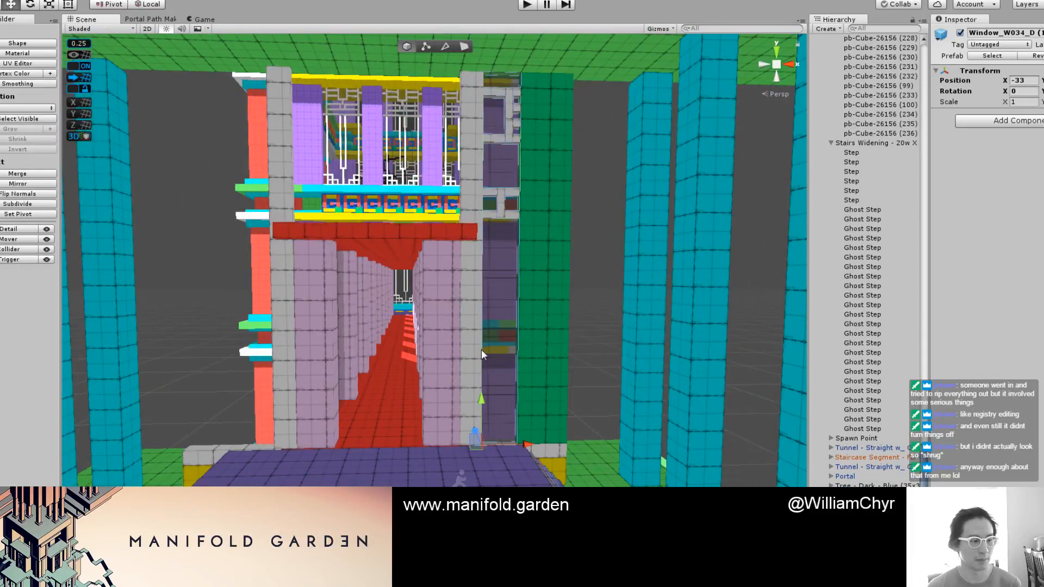
left_click_drag(508, 465, 733, 415, "ctrl")
key("w")
scroll(502, 435, "up", 1)
left_click_drag(441, 454, 354, 479)
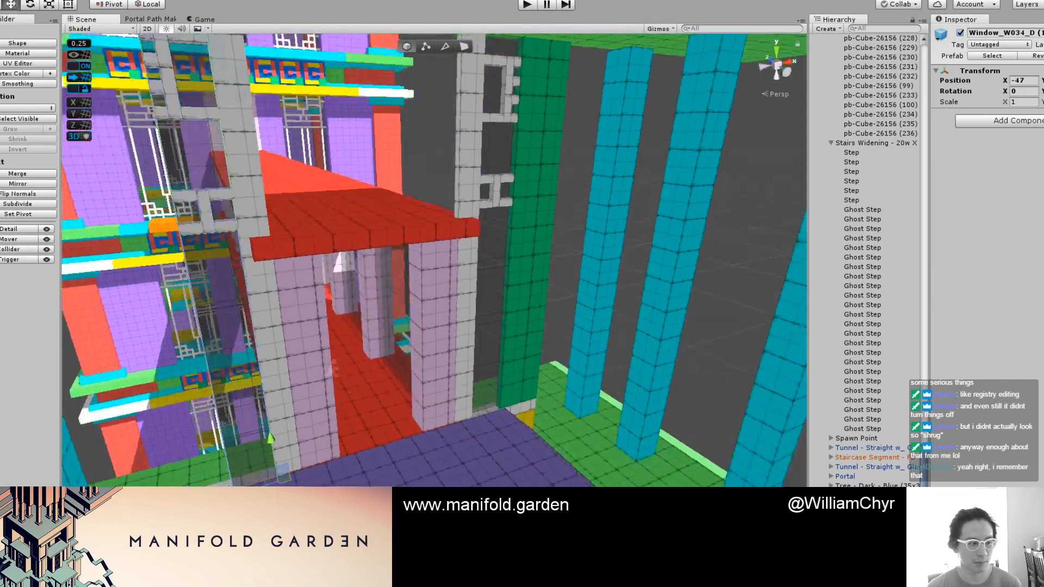
scroll(256, 484, "up", 6)
middle_click_drag(250, 505, 256, 484)
left_click_drag(255, 484, 318, 476, "alt")
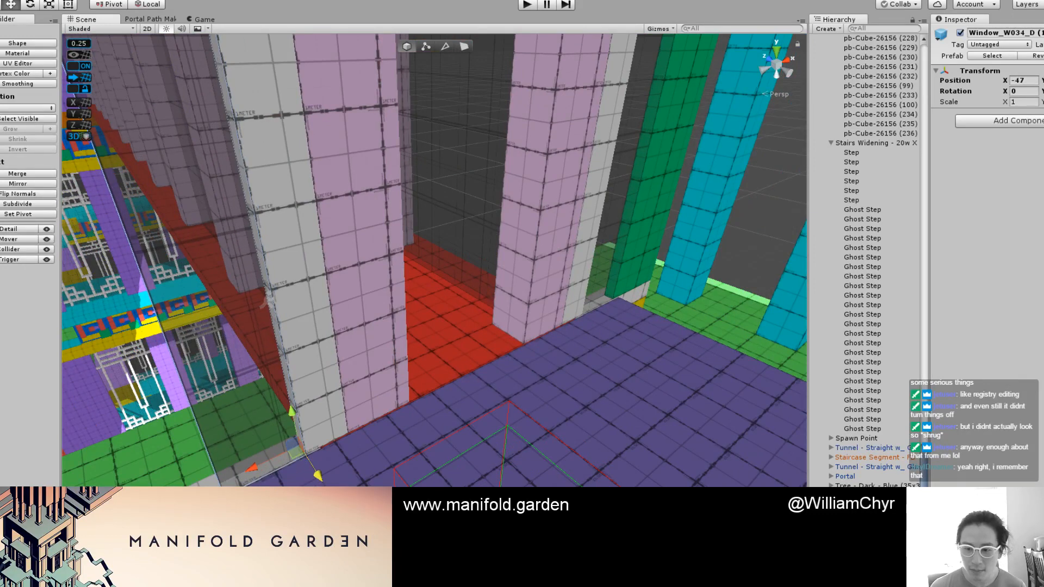
Step: Select both Window_W034_D windows and make them children of the Skybridge group
left_click(607, 256, "shift")
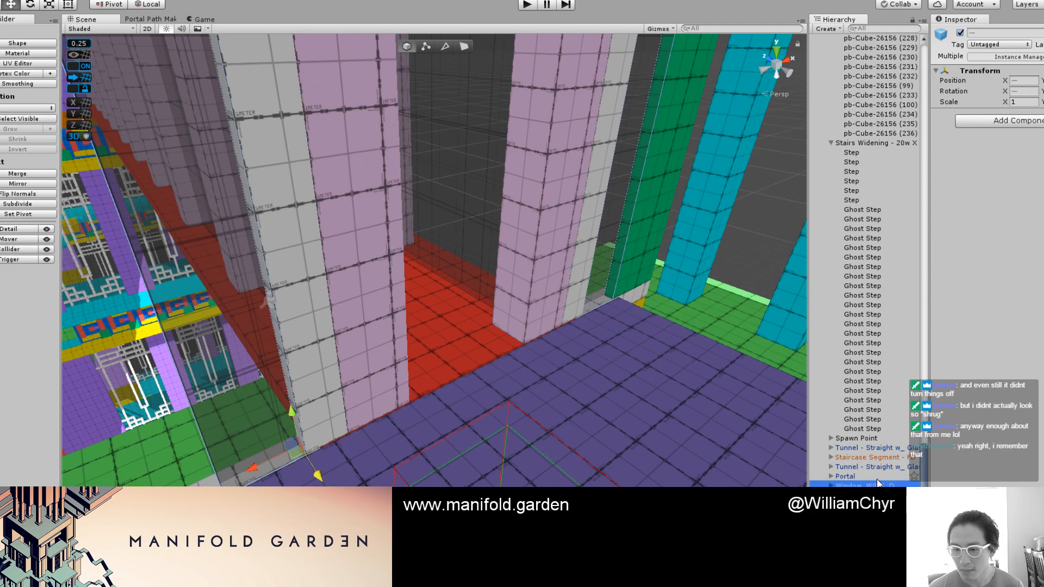
scroll(898, 403, "up", 8)
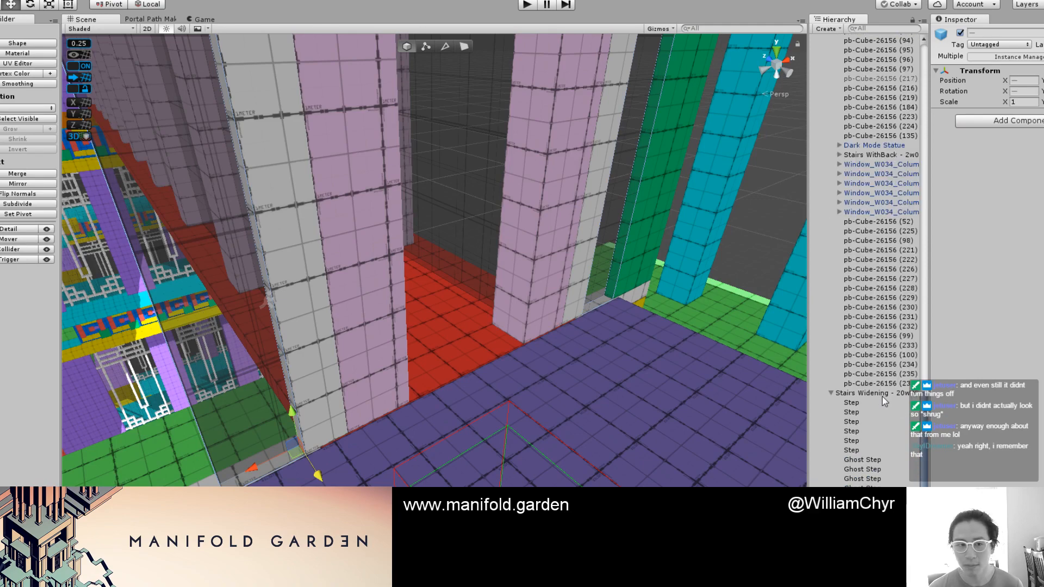
scroll(390, 347, "down", 5)
scroll(377, 343, "down", 4)
scroll(379, 341, "up", 6)
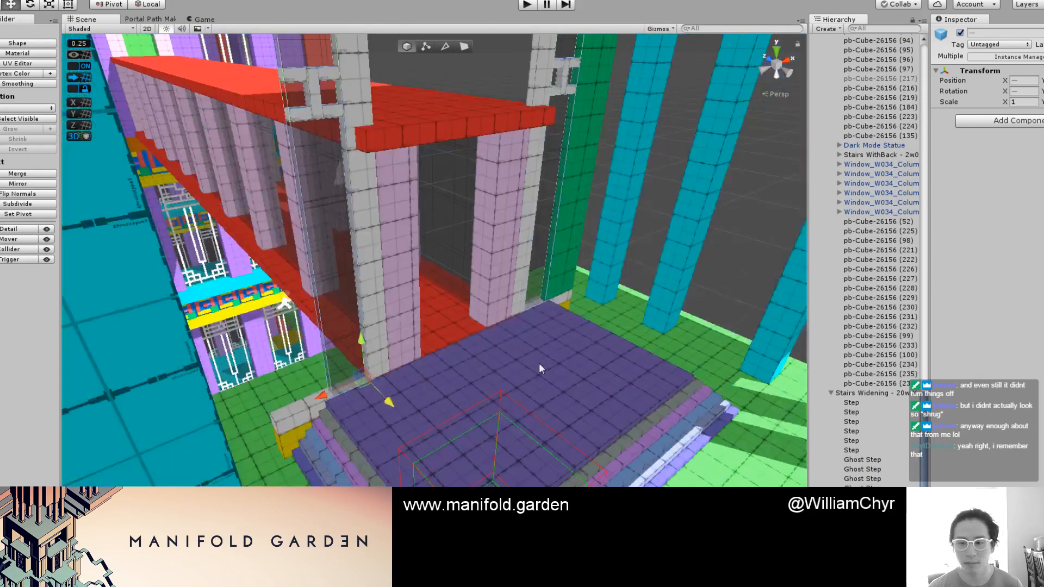
scroll(842, 120, "up", 12)
scroll(843, 119, "up", 10)
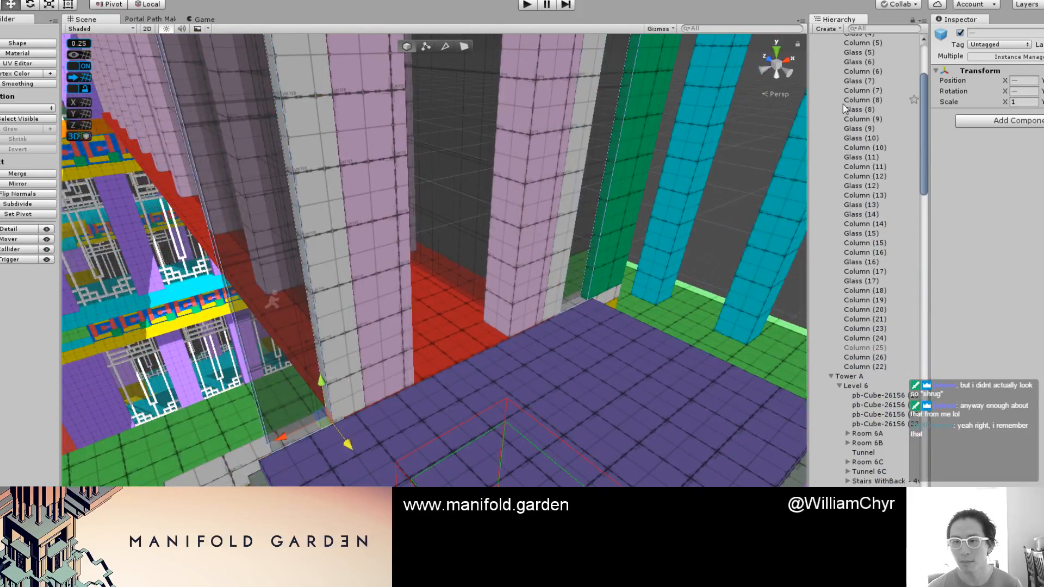
left_click(831, 58)
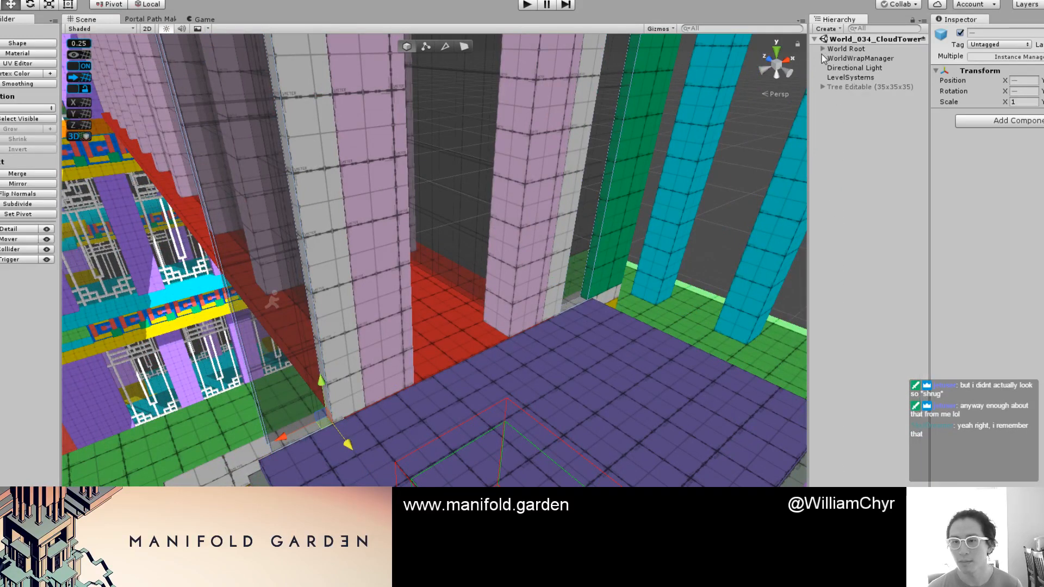
left_click(831, 68)
left_click(831, 68)
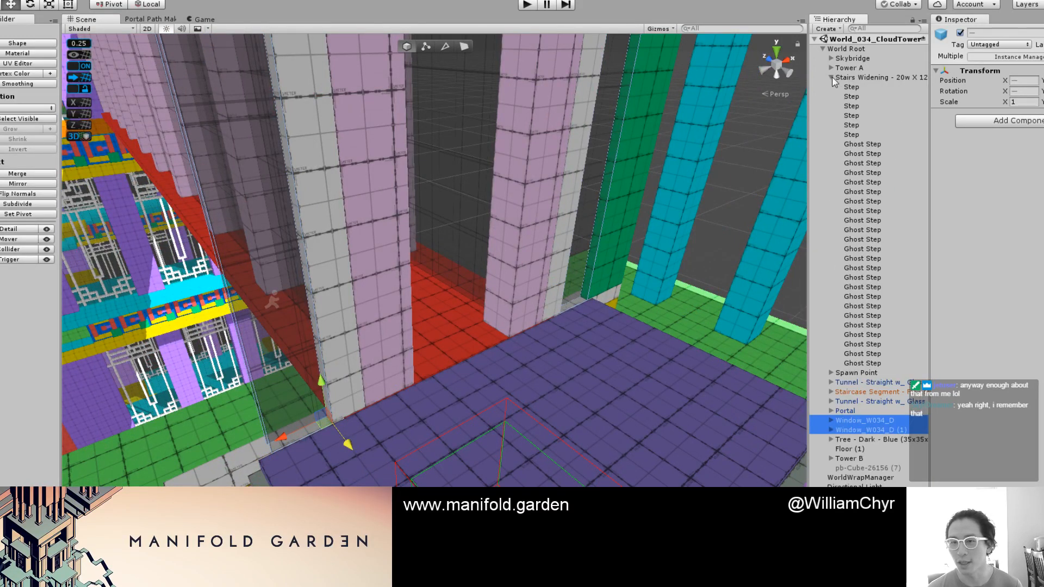
left_click(831, 78)
left_click_drag(872, 136, 852, 68)
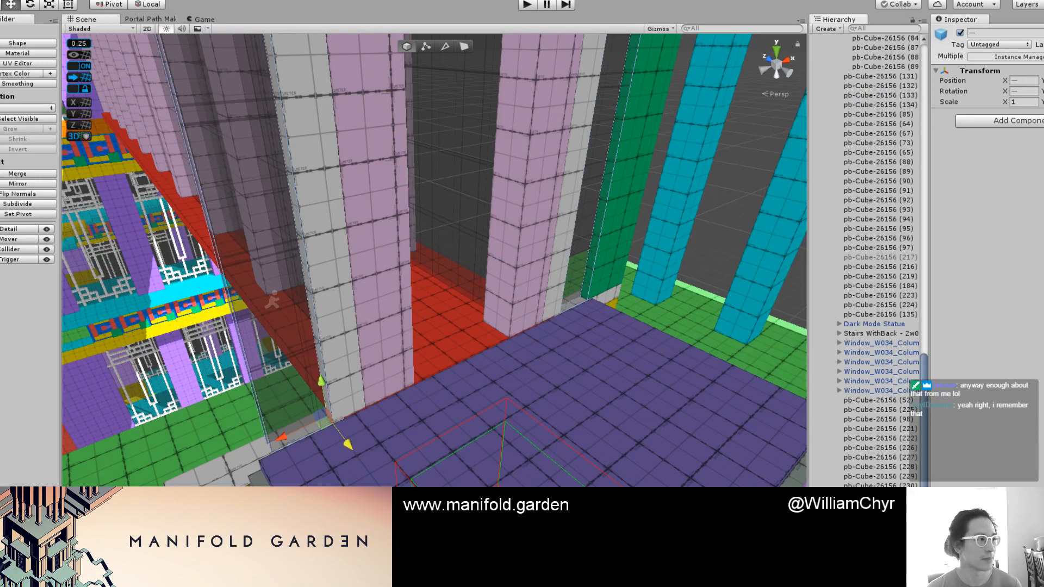
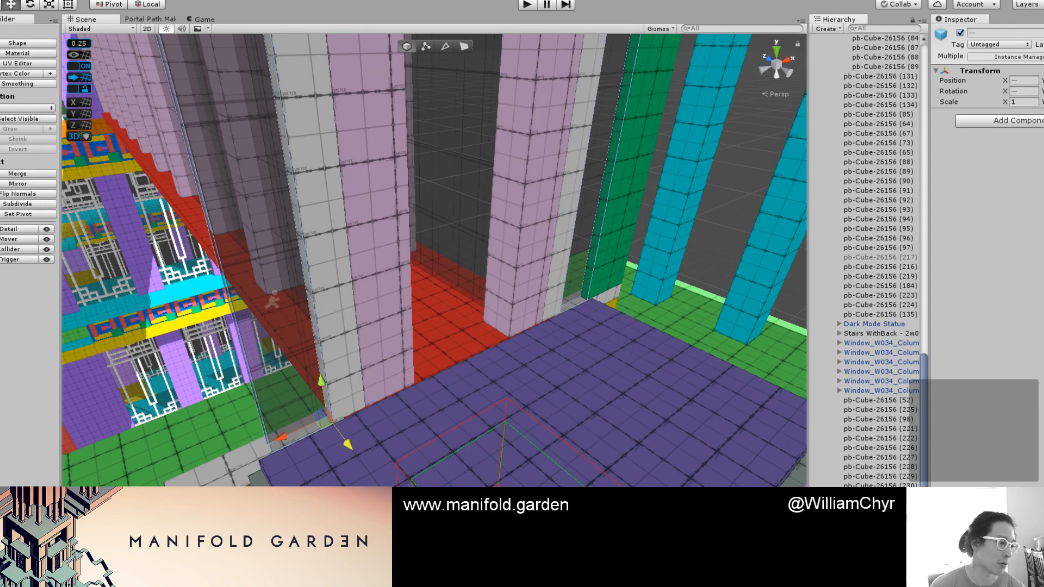
Step: Examine the skybridge entrance and its flanking windows in the final game rendering, and return to the prototype textures
left_click(596, 244)
key("f")
key("ctrl+e")
left_click_drag(589, 285, 447, 177, "alt")
scroll(496, 193, "up", 3, "alt")
scroll(453, 175, "down", 3)
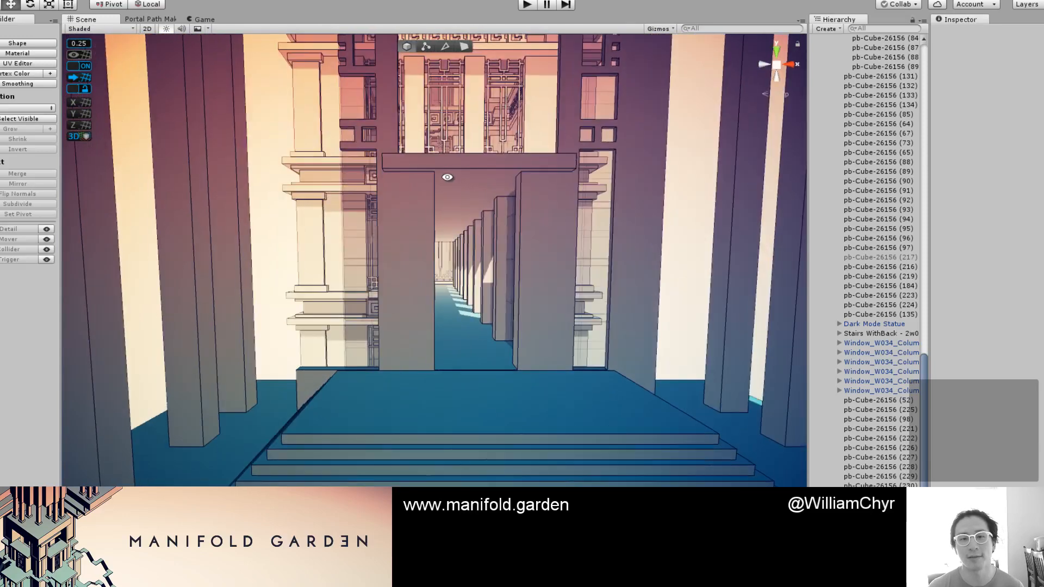
scroll(459, 174, "down", 1)
middle_click_drag(458, 174, 438, 266)
mouse_move(437, 266)
left_mouse_down("alt")
mouse_move(464, 201)
mouse_move(489, 208)
mouse_move(476, 227)
mouse_move(462, 220)
mouse_move(512, 100)
mouse_move(482, 135)
mouse_move(486, 216)
mouse_move(400, 319)
mouse_move(479, 406)
left_mouse_up("alt")
key("ctrl+e")
key("ctrl+e")
Step: Select the whole Skybridge group and snap it to the 0.25 grid
scroll(444, 388, "up", 2)
scroll(438, 390, "up", 2)
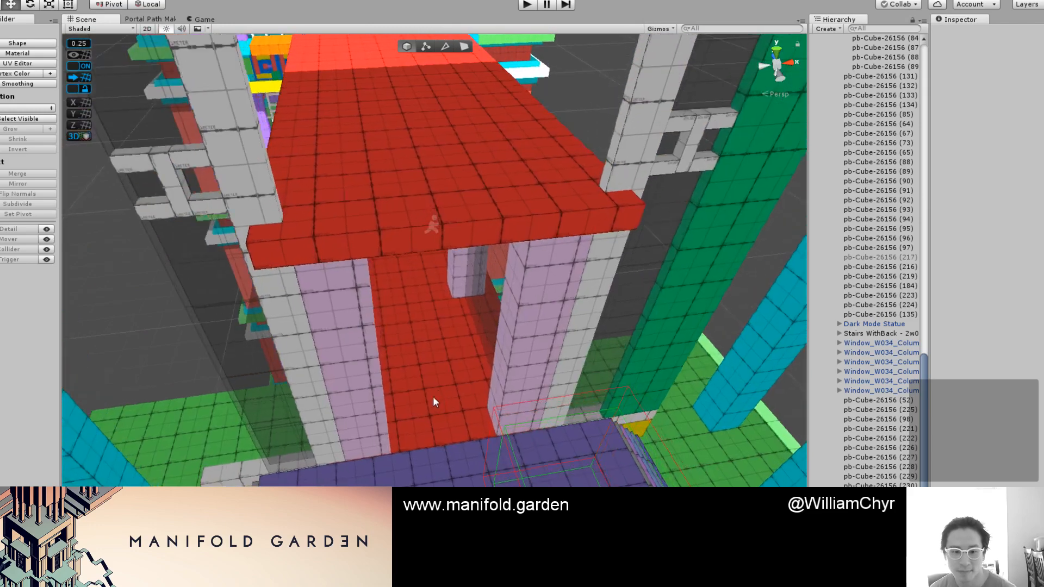
left_click(433, 397)
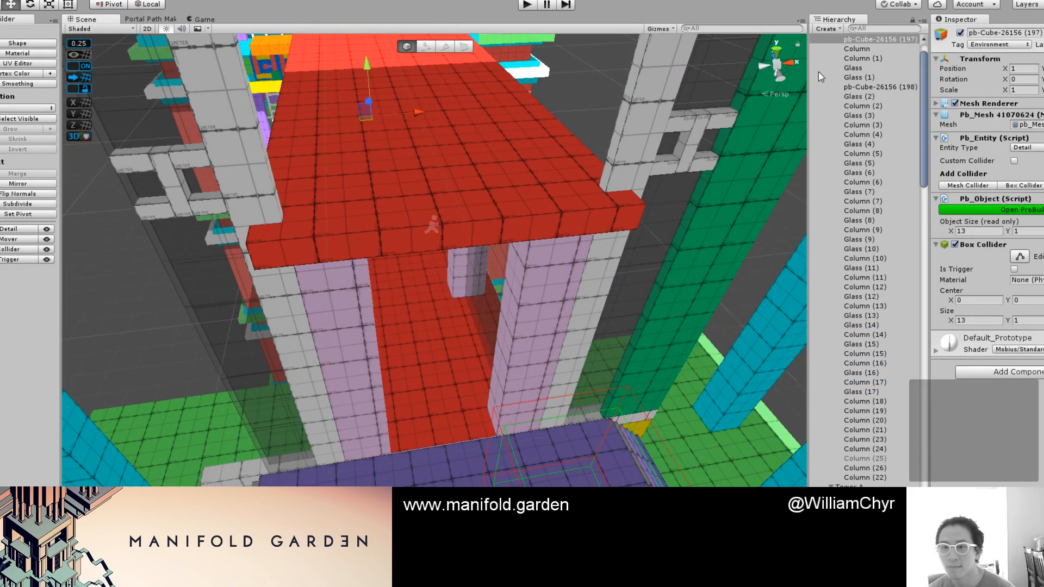
scroll(837, 75, "up", 1)
left_click(847, 59)
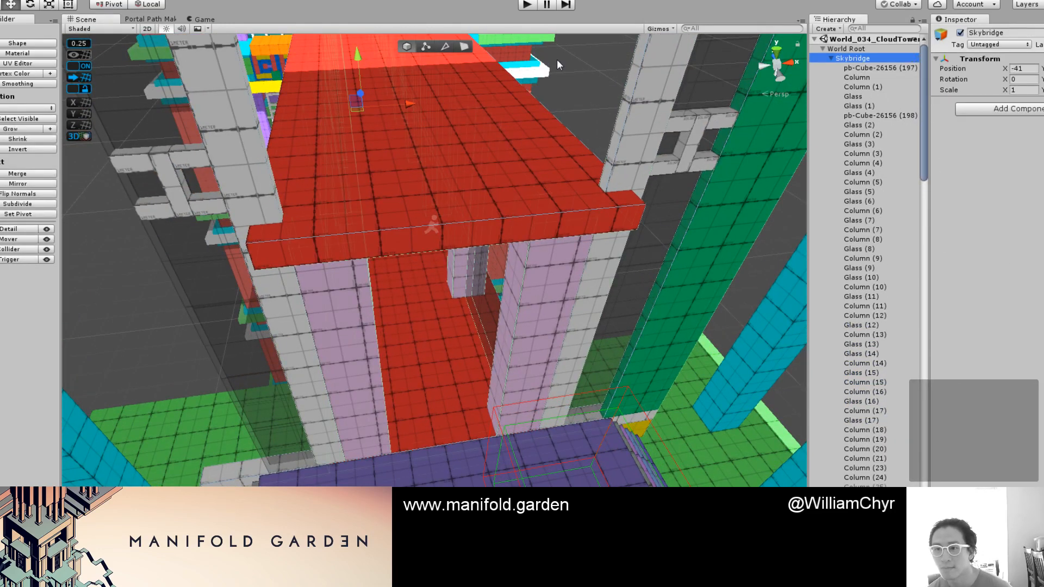
left_click(81, 78)
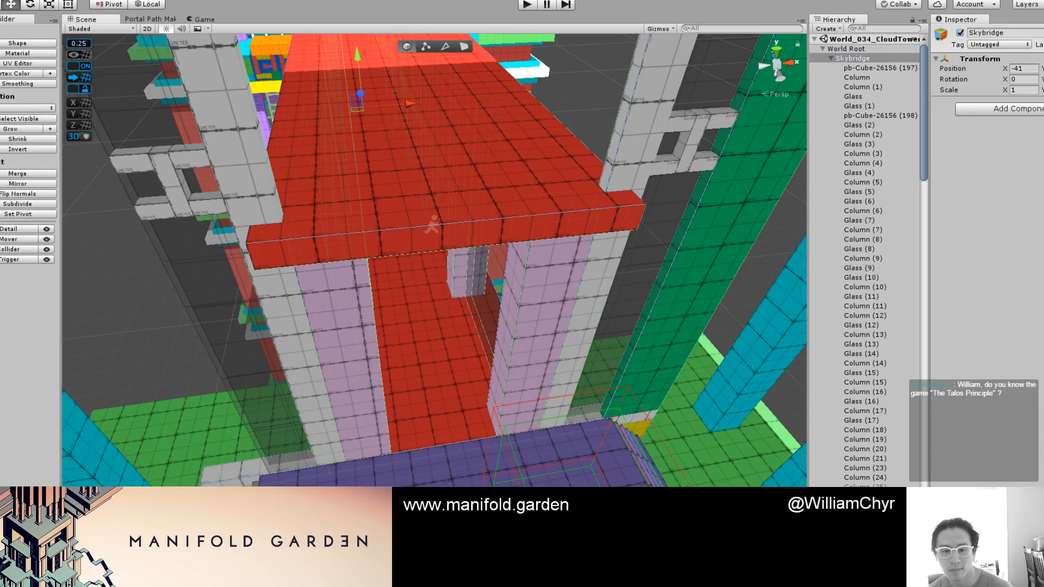
Step: Try to snap the Stairs Widening group in front of the entrance to the grid
left_click(596, 427)
scroll(599, 409, "down", 2)
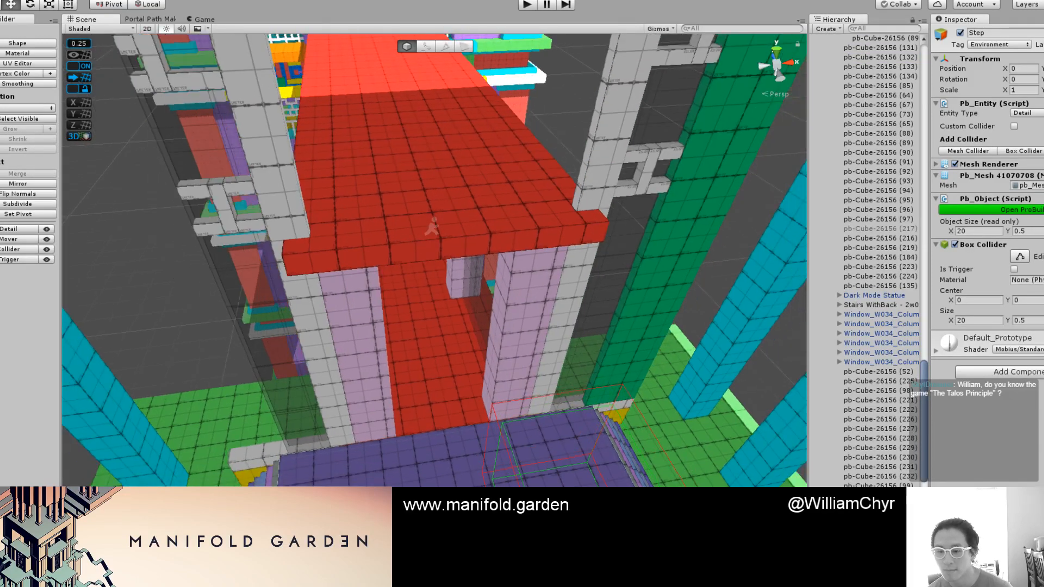
left_click(605, 412)
left_click(619, 435)
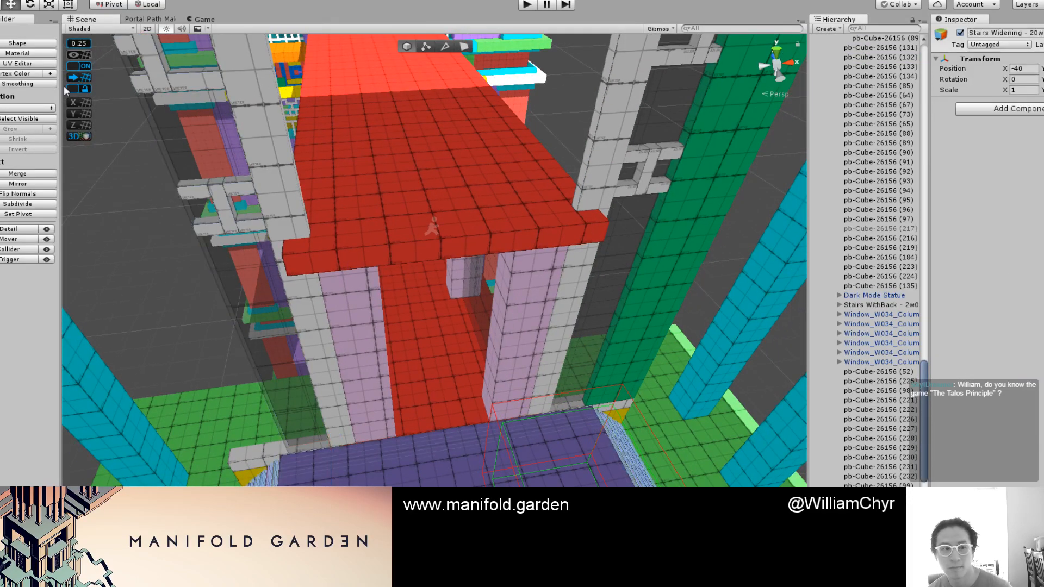
left_click(80, 76)
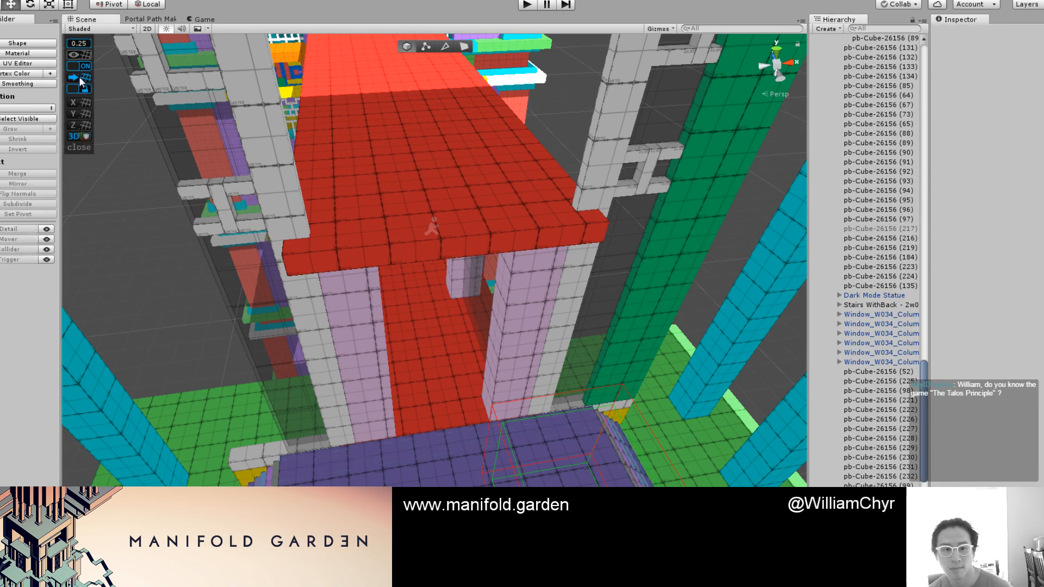
Step: Snap the Stairs Widening group with the purple platform to the 0.25 grid, and check the entrance in the game rendering
key("F1")
left_click_drag(442, 331, 546, 300, "alt")
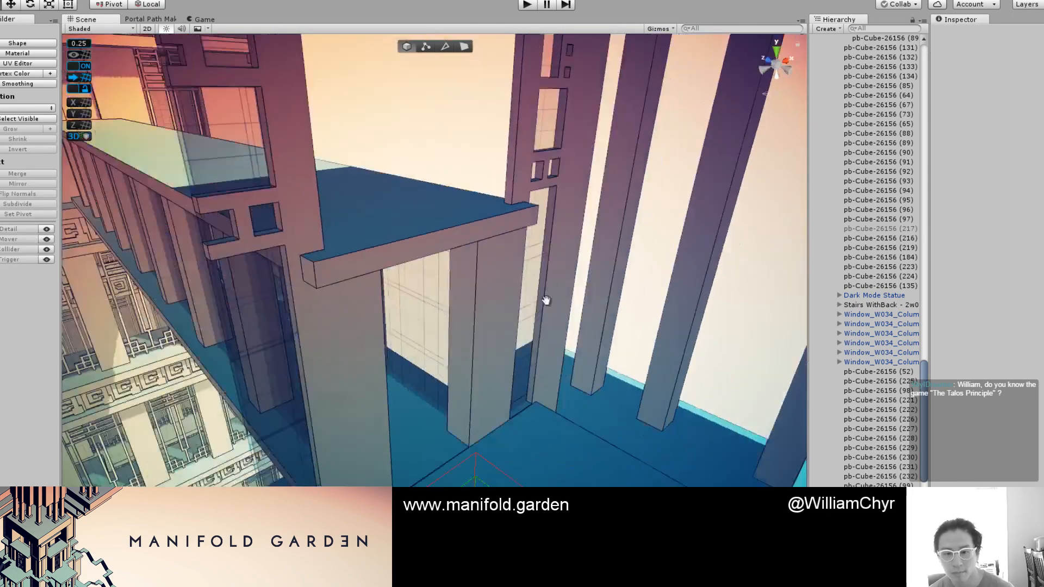
middle_click_drag(545, 300, 596, 114)
scroll(549, 271, "up", 5)
key("F1")
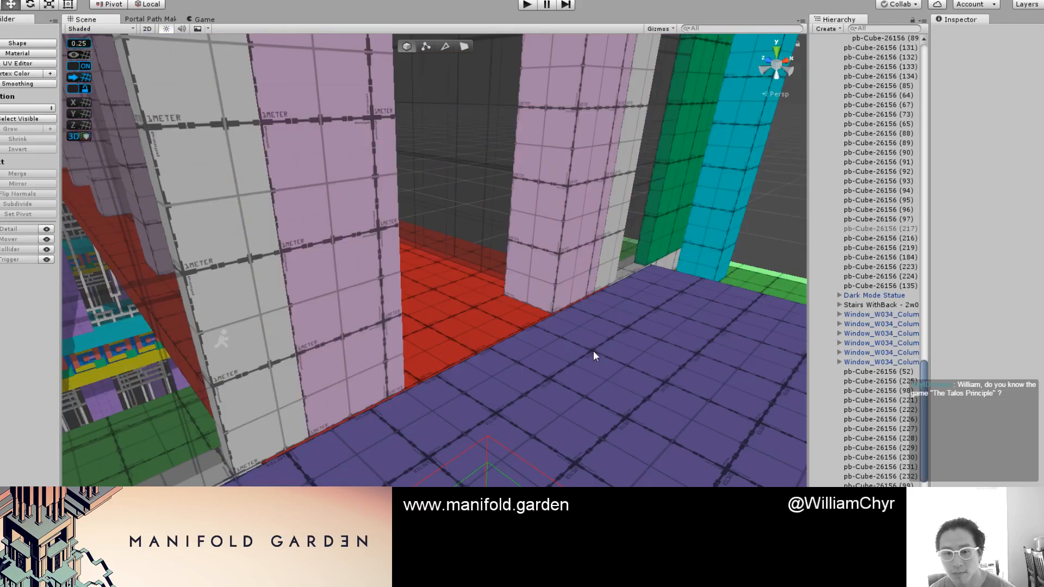
left_click(596, 354)
left_click(870, 517)
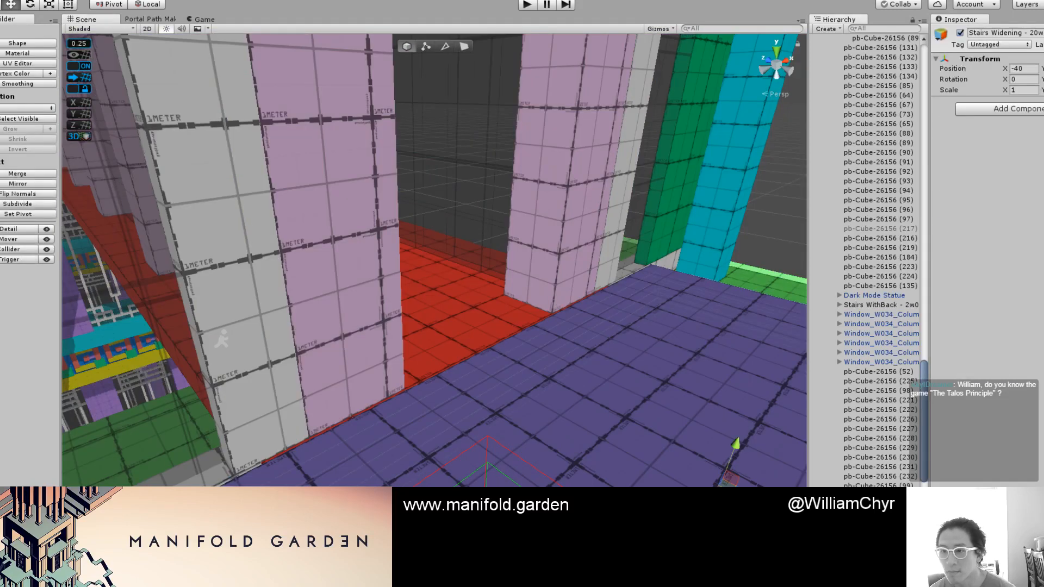
left_click(82, 82)
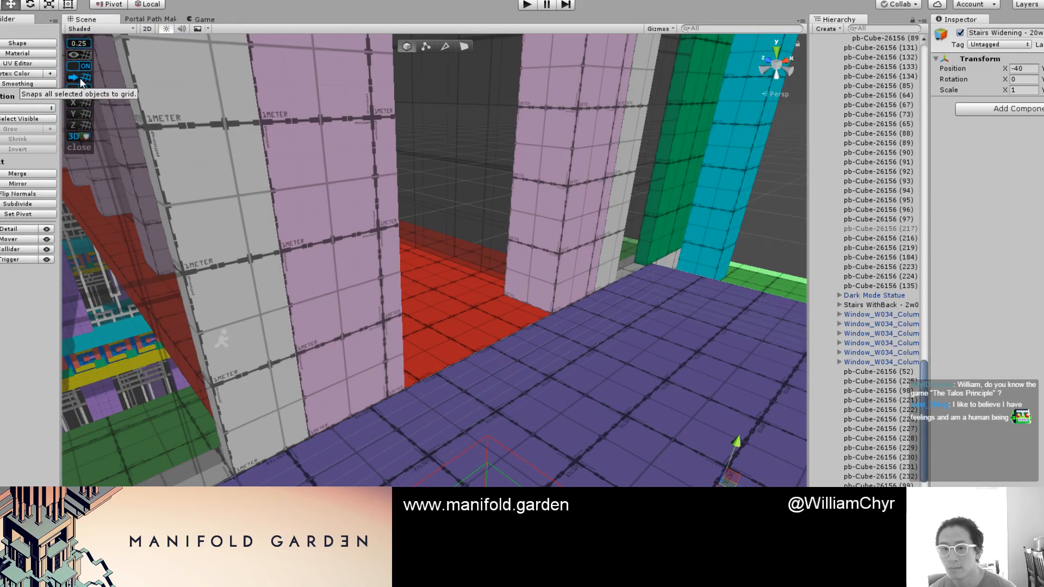
key("F1")
scroll(346, 197, "down", 3)
key("F1")
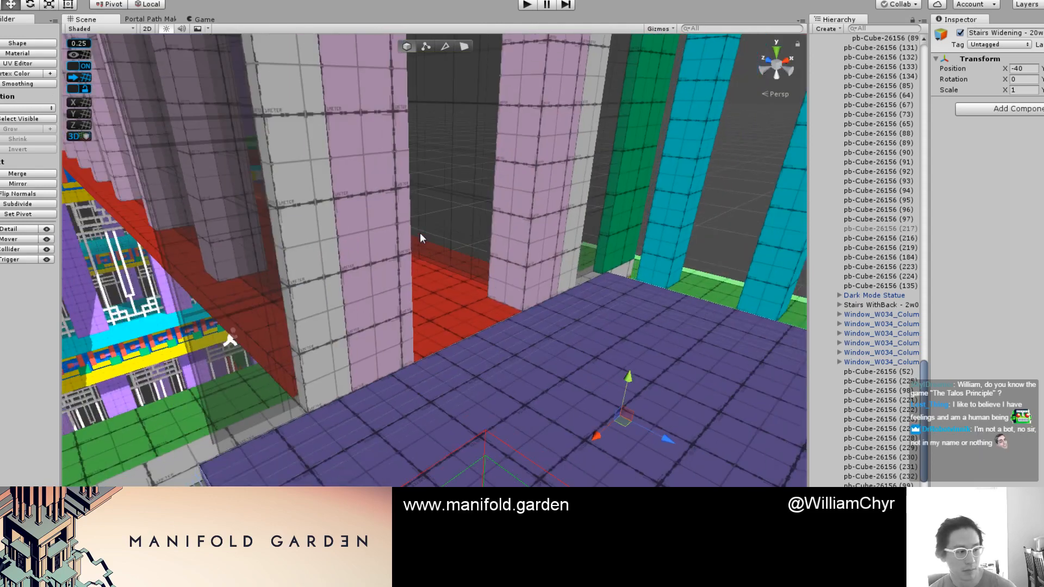
Step: Duplicate the 3.5-wide green column and place the copy at X position -10.25, outside the window on the entrance's opposite side
mouse_move(446, 241)
right_mouse_down()
mouse_move(337, 289)
mouse_move(498, 278)
mouse_move(478, 251)
mouse_move(436, 269)
mouse_move(523, 266)
mouse_move(546, 281)
mouse_move(468, 334)
mouse_move(509, 295)
right_mouse_up()
left_click(481, 311)
key("f")
scroll(469, 296, "down", 5)
left_click(511, 300)
scroll(510, 312, "down", 2)
middle_click_drag(509, 314, 478, 340)
left_click_drag(478, 341, 238, 380, "alt")
scroll(544, 298, "down", 2)
key("ctrl+d")
scroll(234, 359, "down", 5)
left_click_drag(285, 346, 350, 344, "alt")
scroll(350, 343, "up", 3)
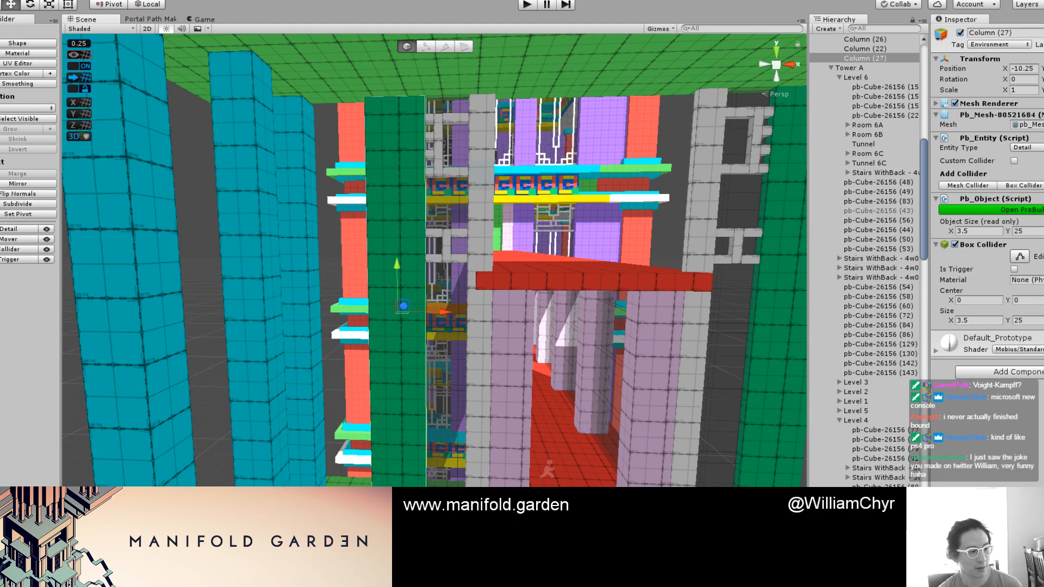
left_click(505, 408)
right_click_drag(521, 400, 420, 374)
left_click(422, 370)
key("f")
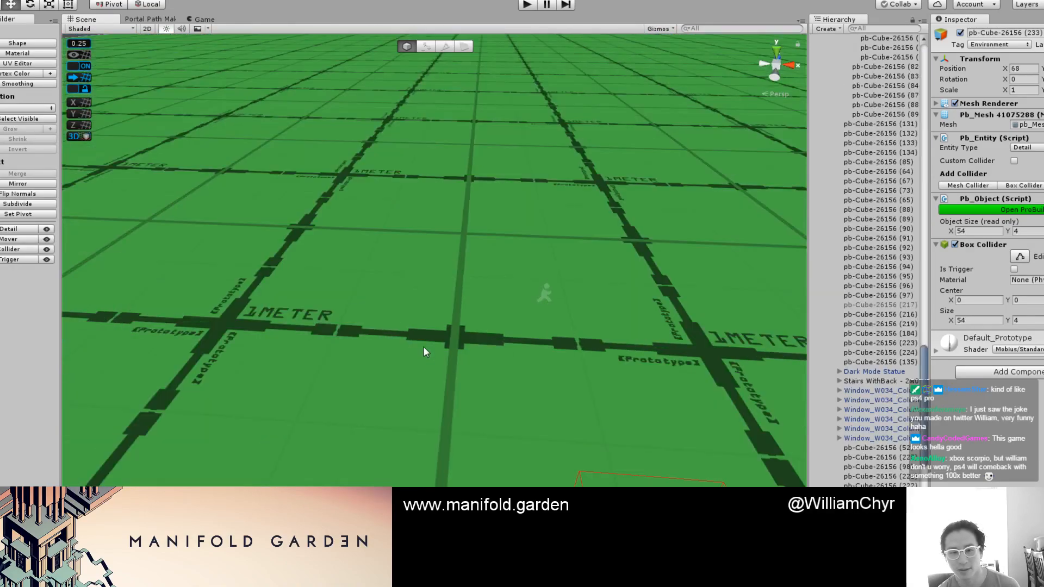
scroll(423, 350, "down", 5)
Step: Duplicate the copied green column and move the new one outward to X position -13.75, directly against its outer side
left_click(391, 324)
key("ctrl+d")
left_click_drag(435, 292, 328, 293)
right_click_drag(337, 309, 338, 152)
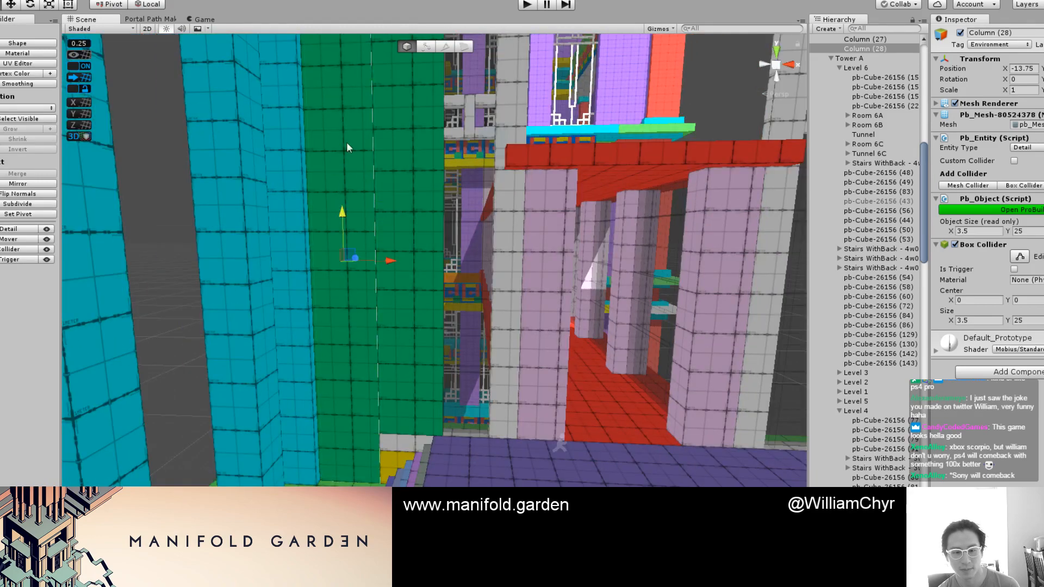
scroll(340, 212, "down", 10)
scroll(248, 185, "up", 4)
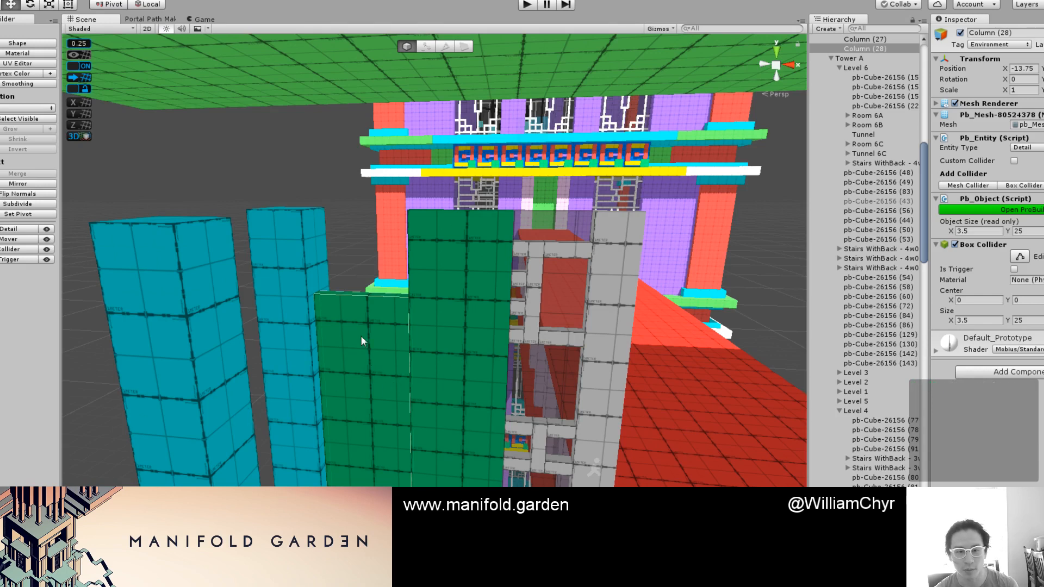
left_click(336, 295)
key("g")
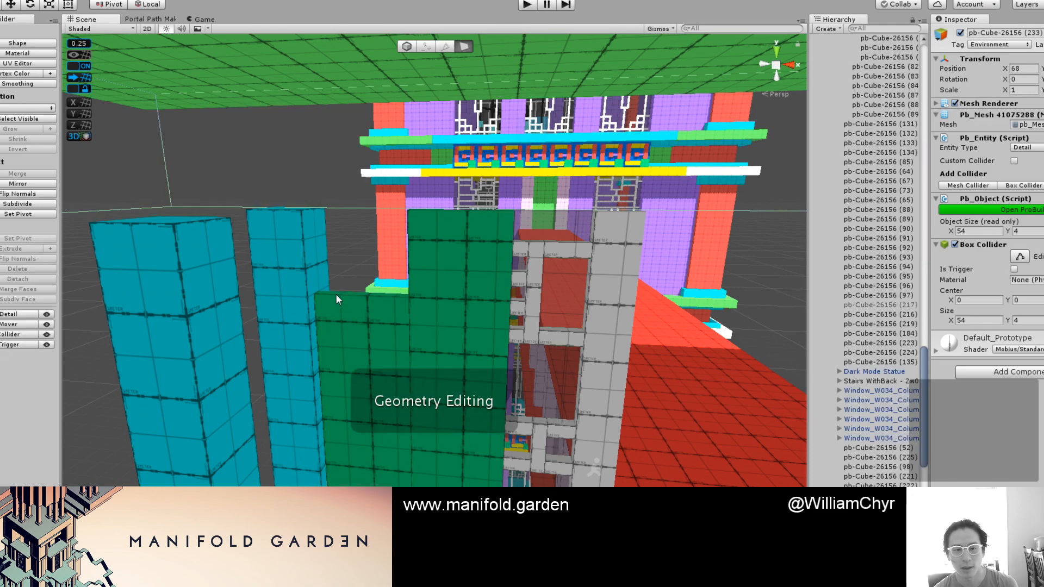
left_click_drag(341, 294, 346, 329, "alt")
scroll(345, 329, "up", 5)
key("g")
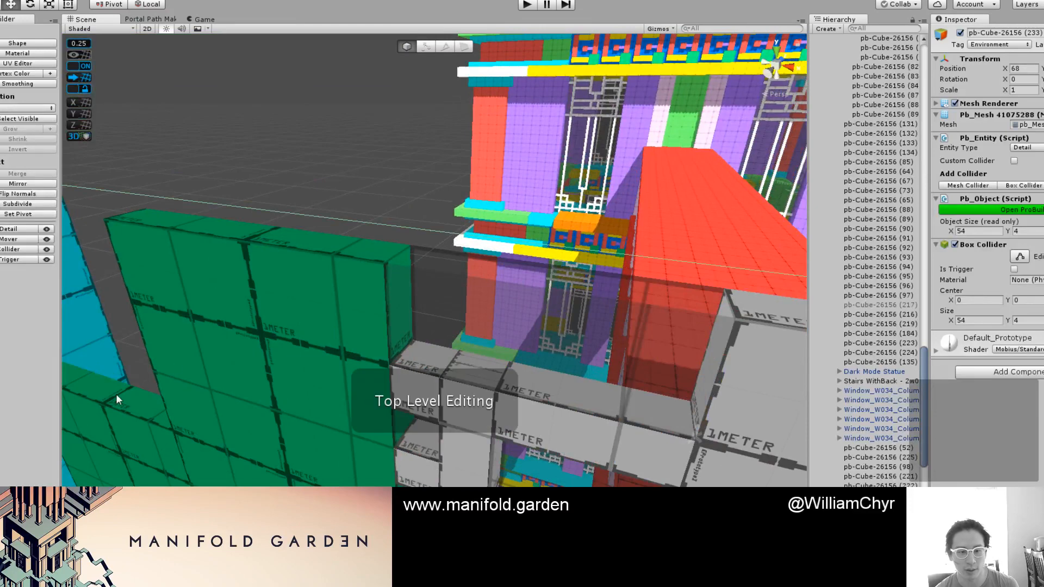
key("g")
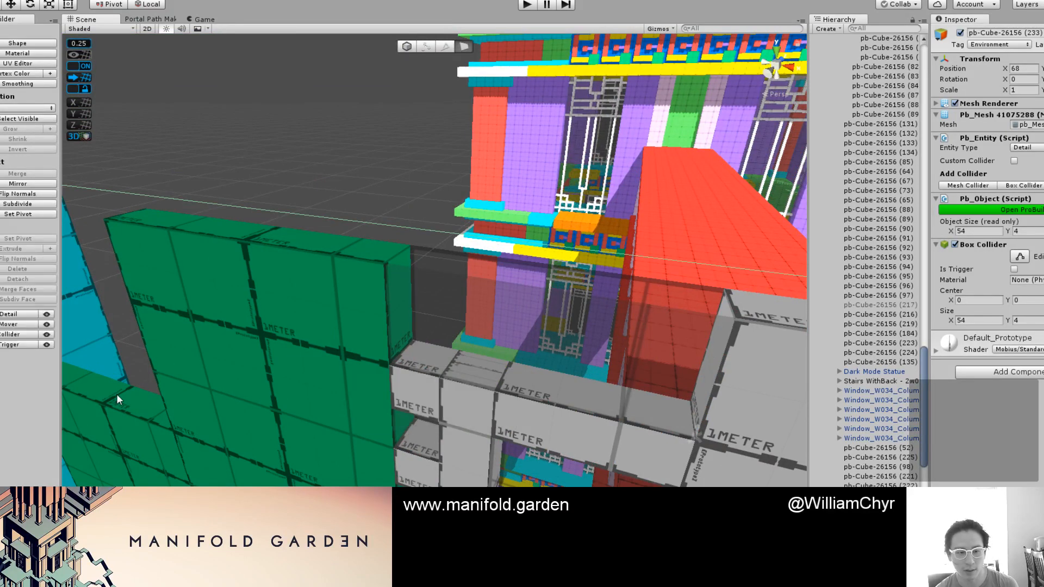
key("g")
Step: Raise the top face of the shorter green column level with its taller green neighbour, making the column 28 high
key("g")
middle_click_drag(117, 394, 318, 341)
scroll(319, 340, "up", 4)
left_click(319, 319)
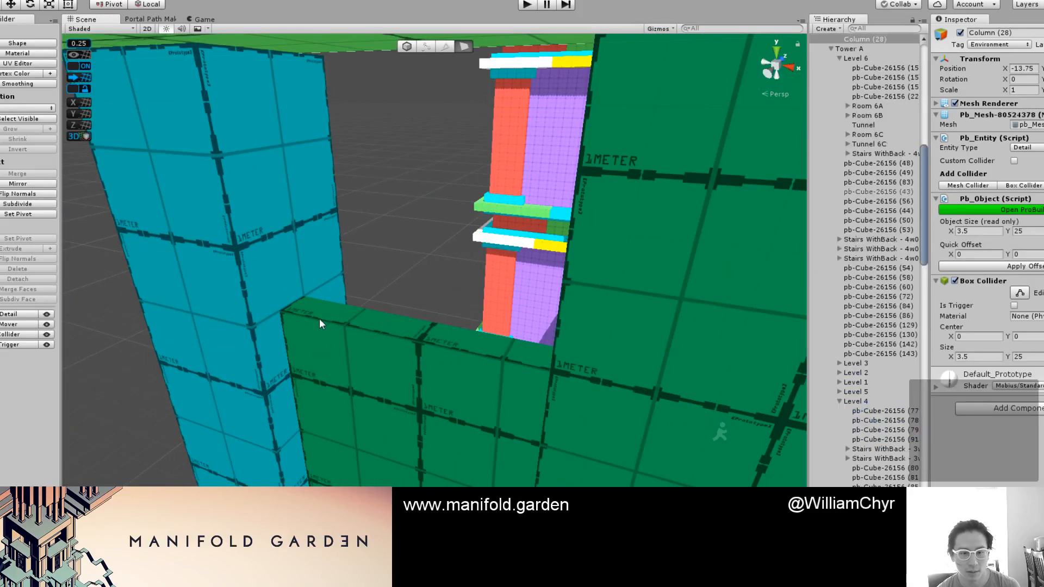
left_click(322, 314)
left_click_drag(412, 285, 395, 114)
scroll(388, 244, "down", 4)
scroll(392, 345, "down", 2)
key("g")
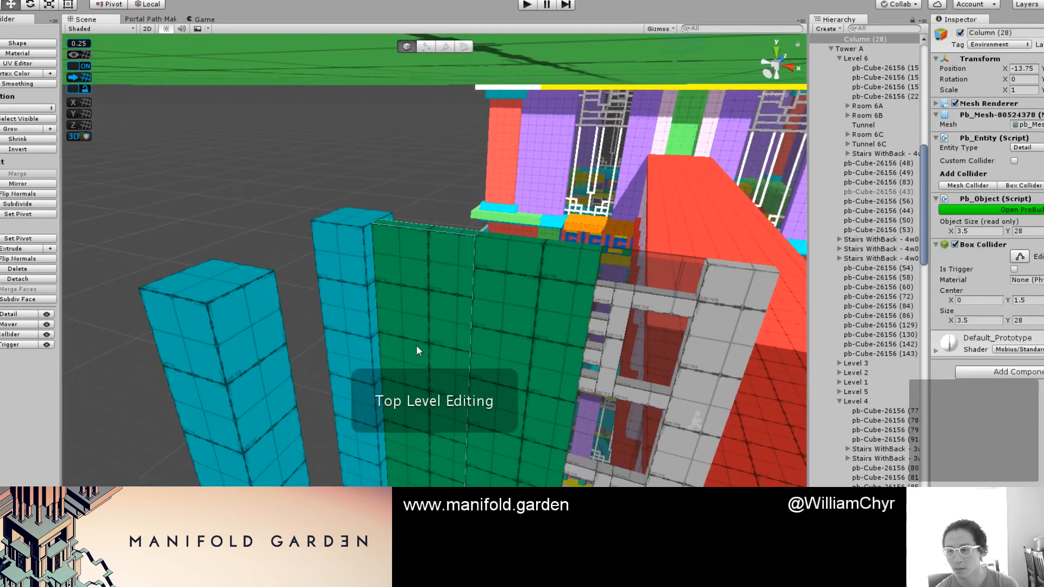
Step: Centre the pivot of the raised green column and frame the column in the scene to inspect it
key("ctrl+j")
key("f")
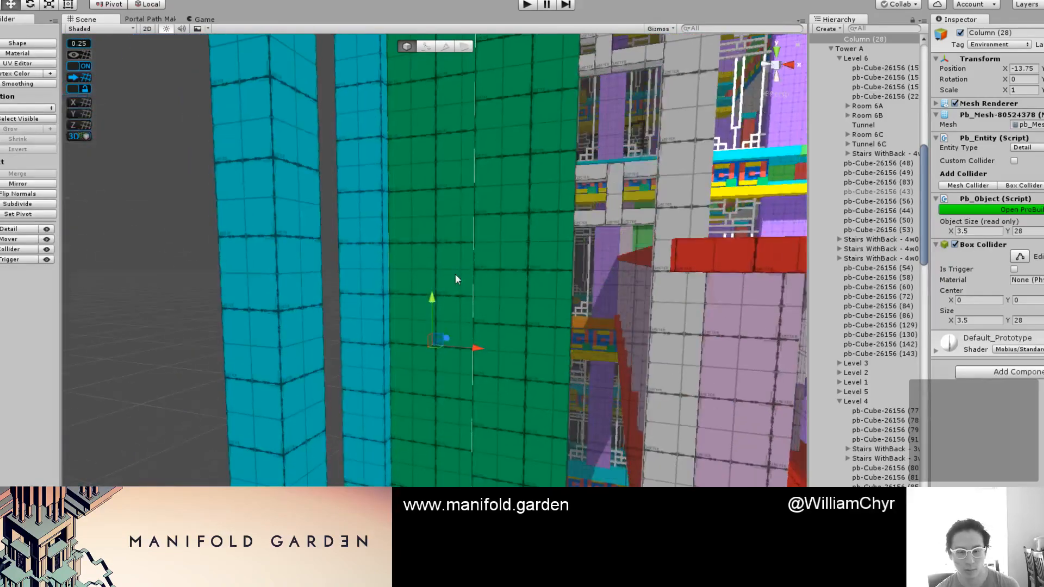
left_click_drag(456, 279, 498, 291, "alt")
key("F1")
mouse_move(562, 307)
left_mouse_down("alt")
mouse_move(559, 277)
mouse_move(587, 210)
mouse_move(593, 279)
left_mouse_up("alt")
key("F1")
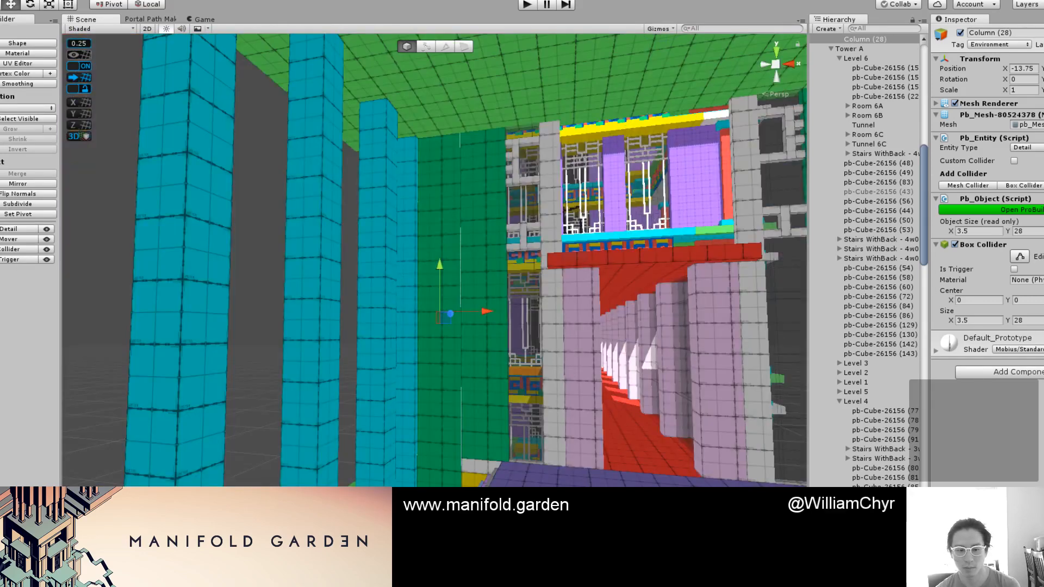
Step: Switch to Photoshop and start a new document
key("alt+Tab")
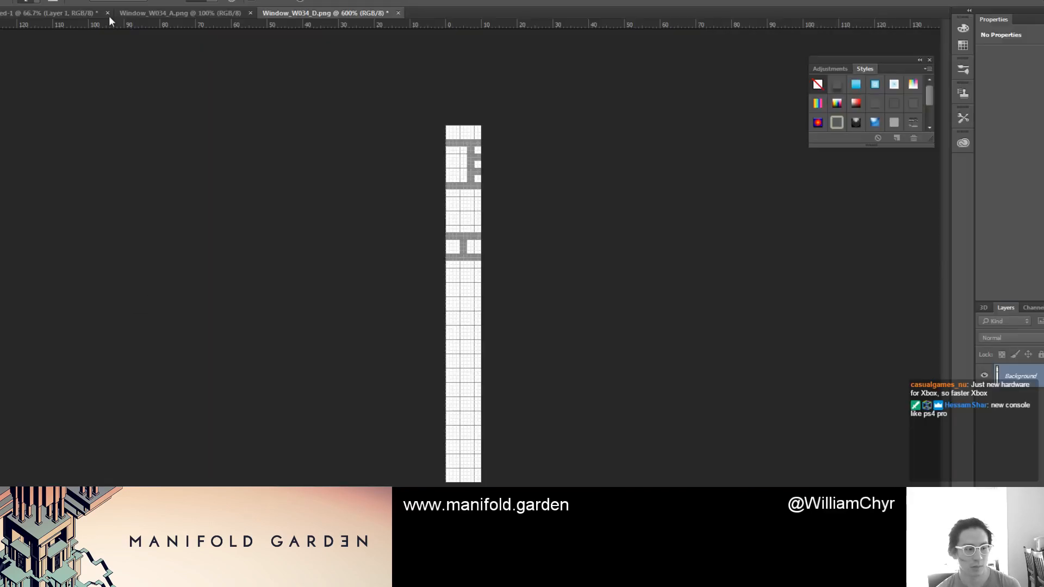
left_click(5, 0)
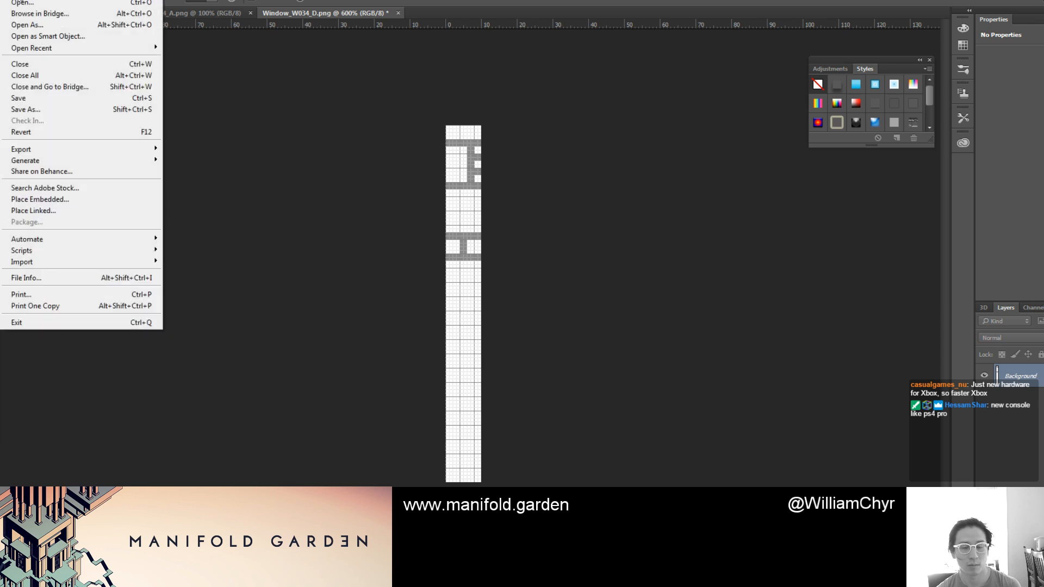
left_click(21, 0)
Step: Switch to the web browser and calculate 28 * 4 with a Google search in a new tab
key("alt+Tab")
key("ctrl+t")
type("28")
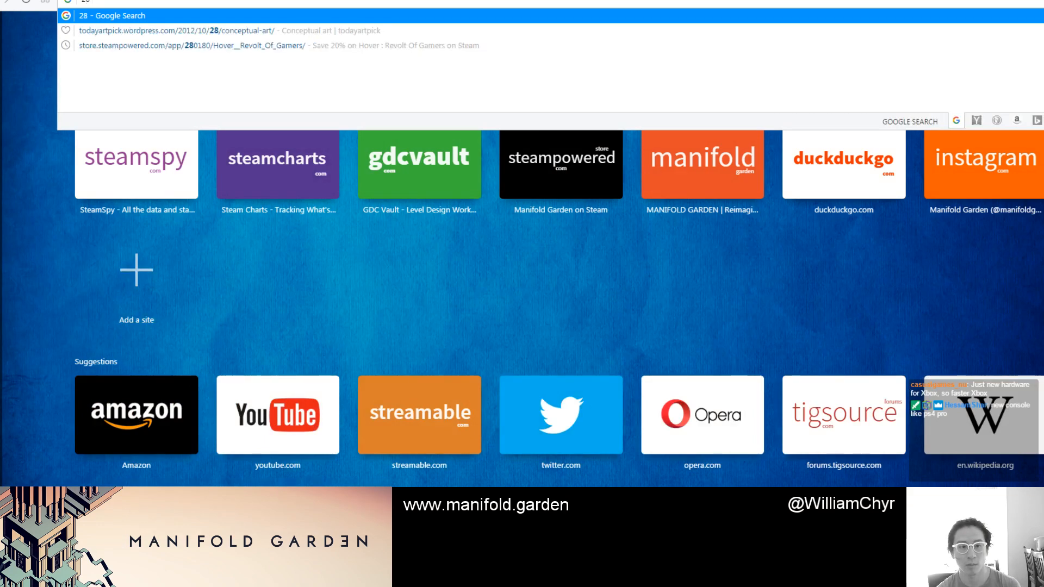
type(" * 4")
key("Return")
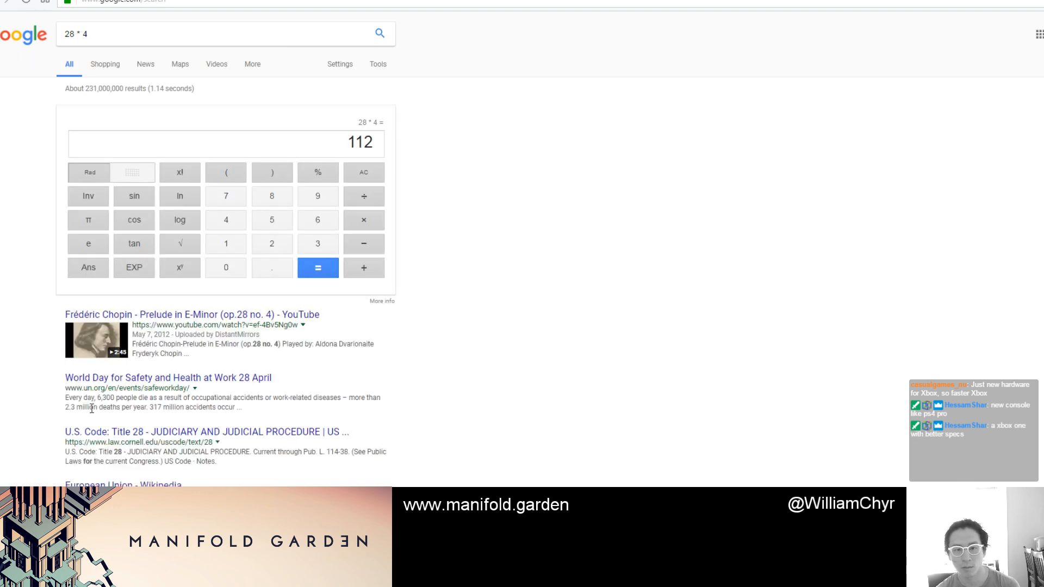
Step: Switch back to Photoshop and create the new white document with a width of 14 pixels and a height of 112 pixels
key("alt+Tab")
double_click(490, 192)
type("112")
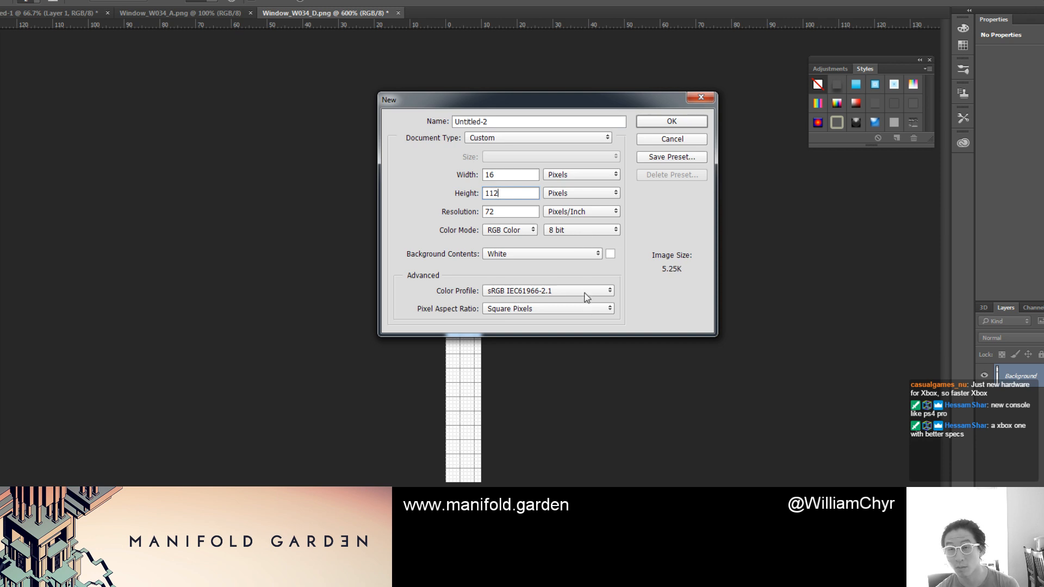
double_click(516, 174)
type("14")
left_click(673, 122)
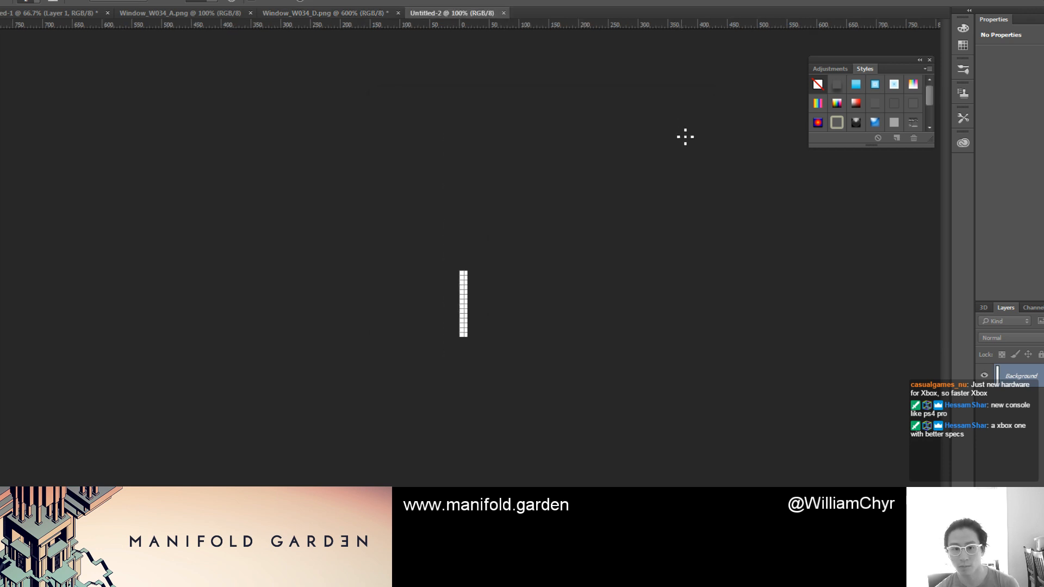
key("ctrl+plus")
key("ctrl+plus")
key("ctrl+plus")
key("ctrl+plus")
key("ctrl+plus")
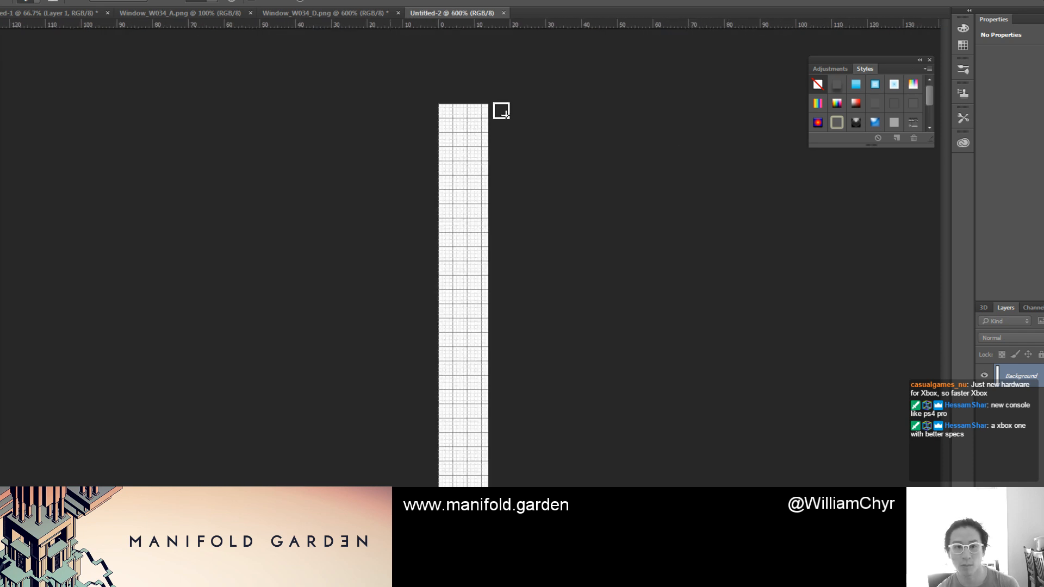
Step: Undo the last change in Window_W034_D.png, copy its pattern into Untitled-2 and move it against the canvas's upper right corner
left_click(307, 13)
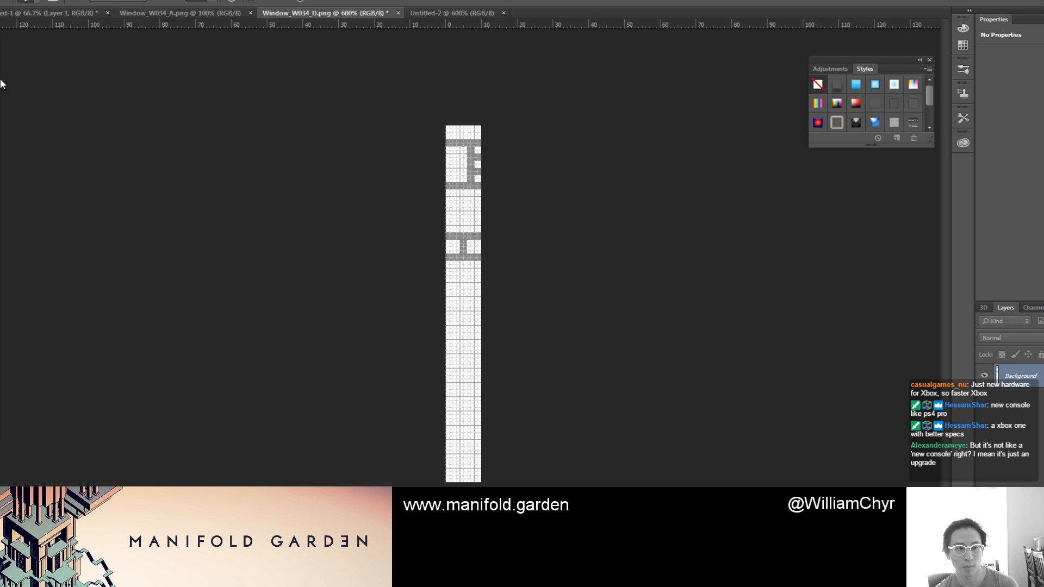
key("ctrl+z")
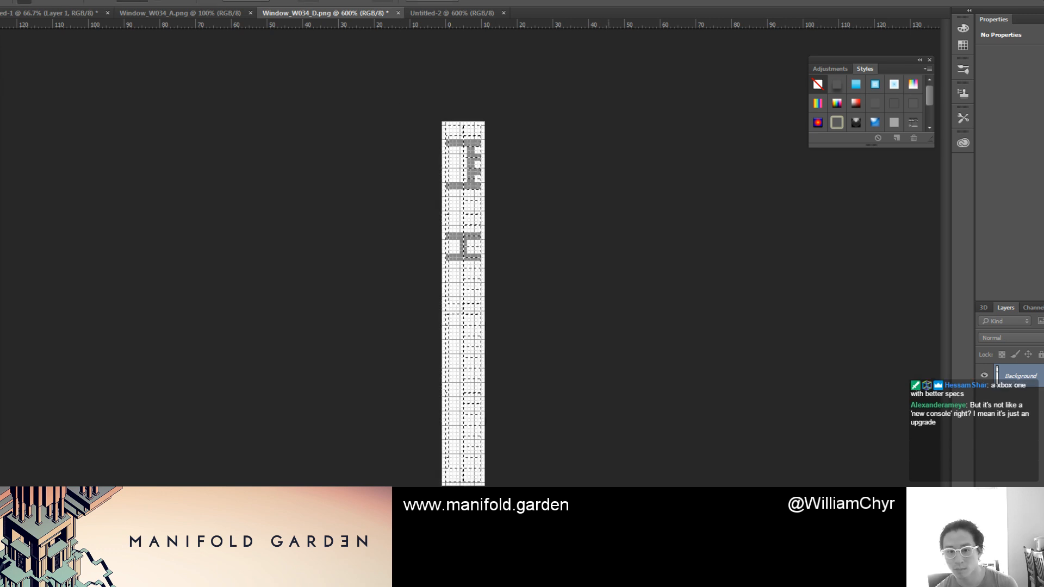
left_click(456, 15)
key("ctrl+v")
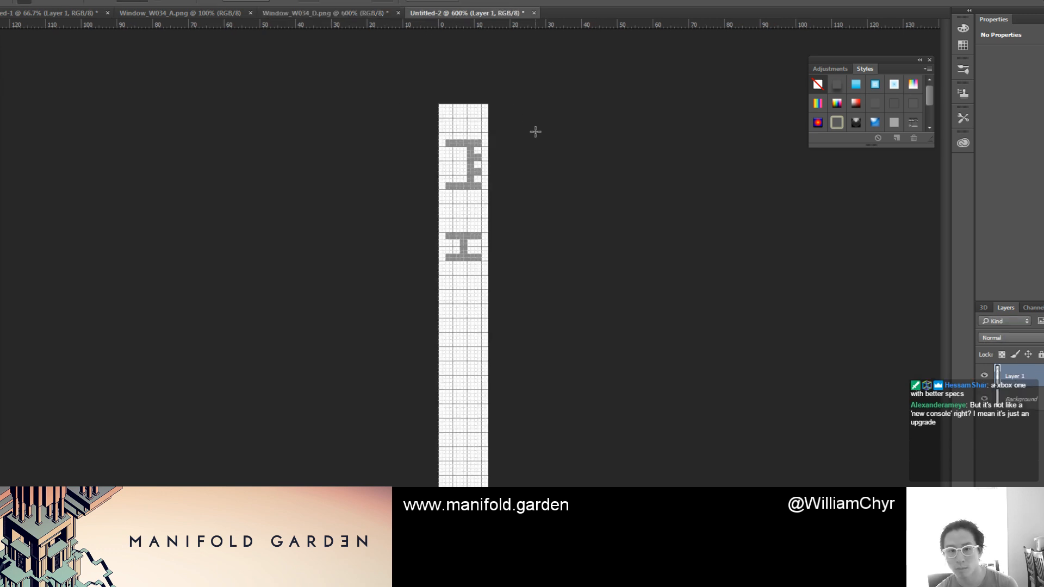
left_click_drag(478, 179, 482, 133)
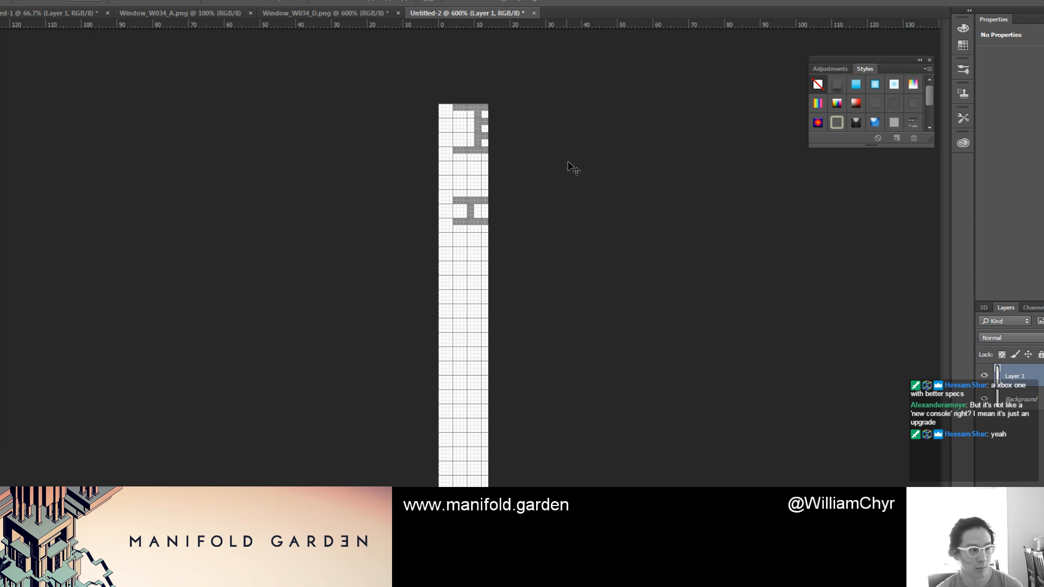
Step: Try painting a grey vertical bar down the pattern and extending its horizontal bars to the left edge, then undo the strokes
key("b")
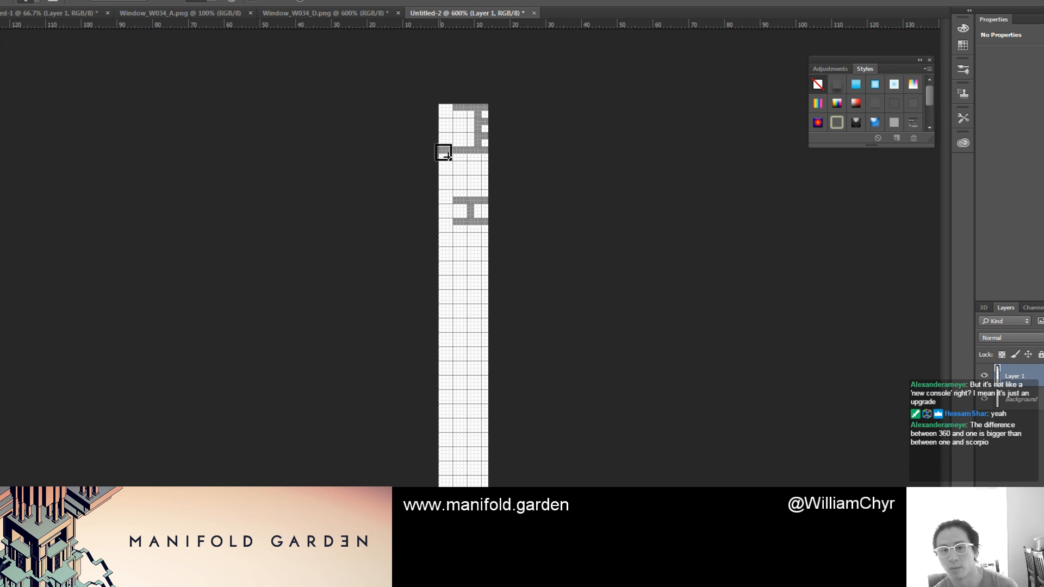
left_click_drag(459, 111, 465, 486)
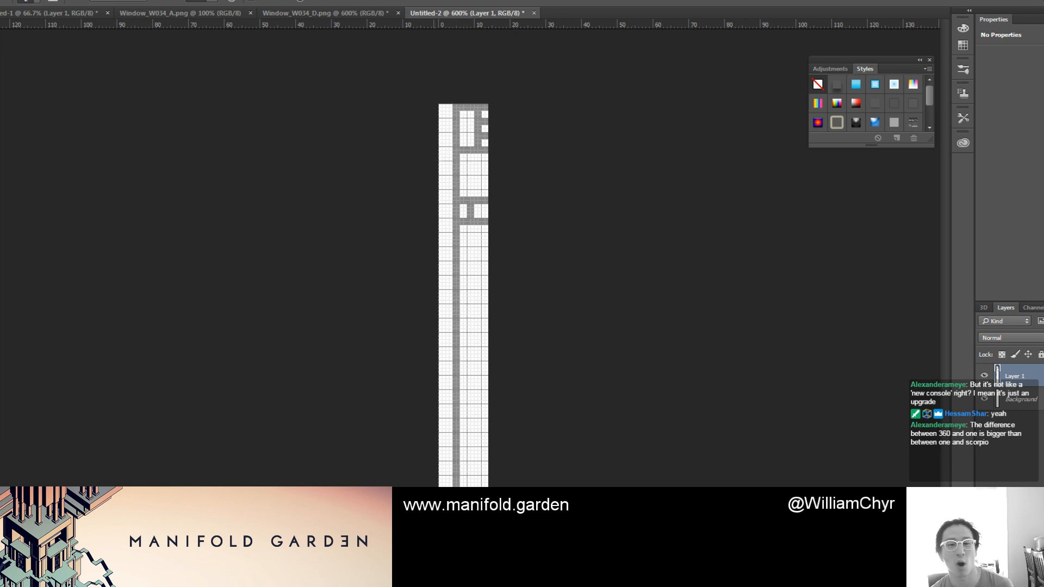
mouse_move(463, 203)
left_mouse_down()
mouse_move(416, 202)
mouse_move(454, 227)
mouse_move(418, 225)
left_mouse_up()
key("ctrl+z")
key("ctrl+z")
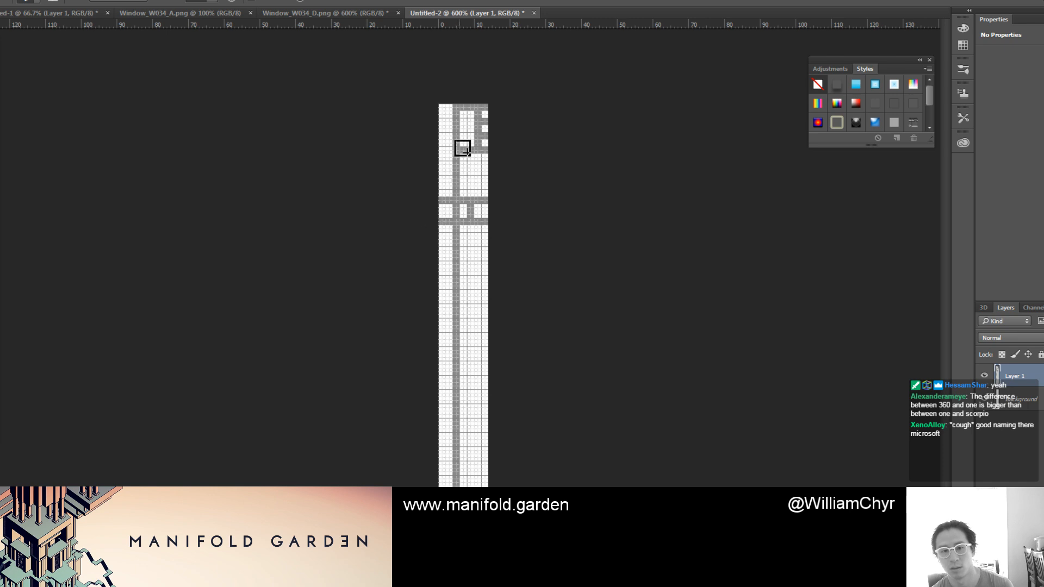
left_click_drag(462, 154, 434, 155, "shift")
key("ctrl+z")
key("ctrl+z")
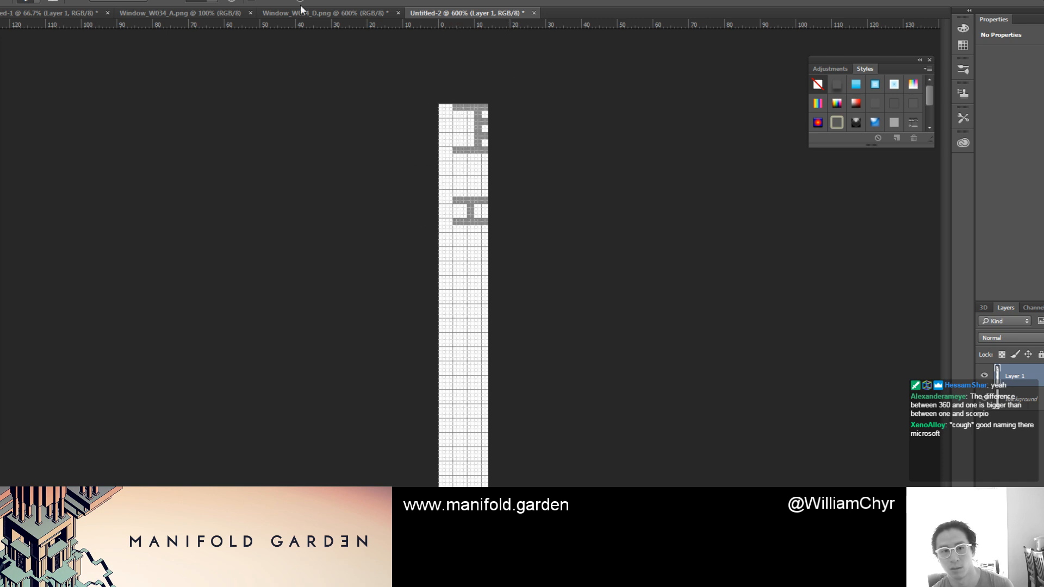
Step: Select the window pattern in Window_W034_D.png again and copy it
left_click(316, 12)
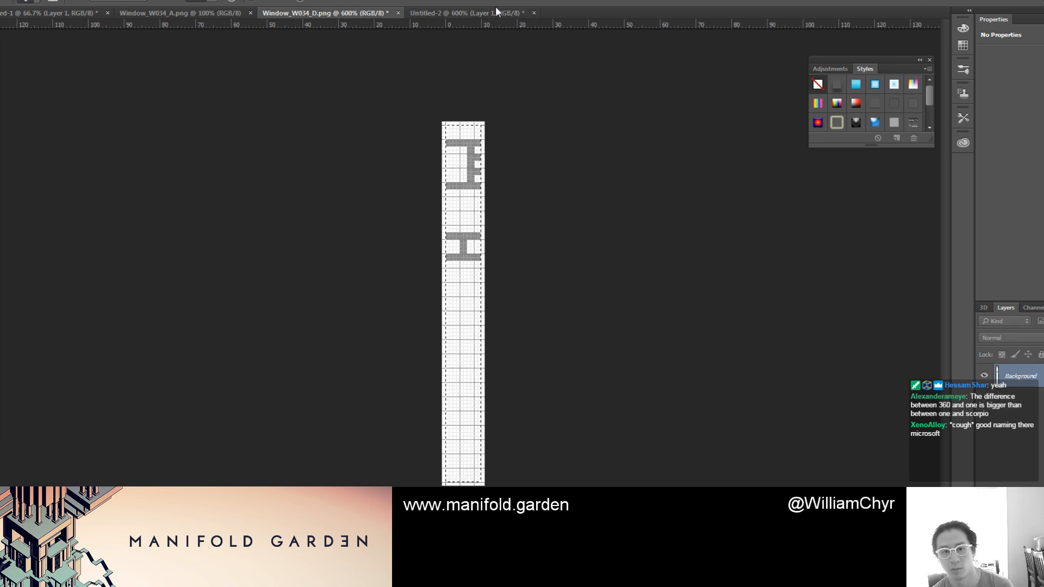
left_click(473, 13)
left_click(331, 12)
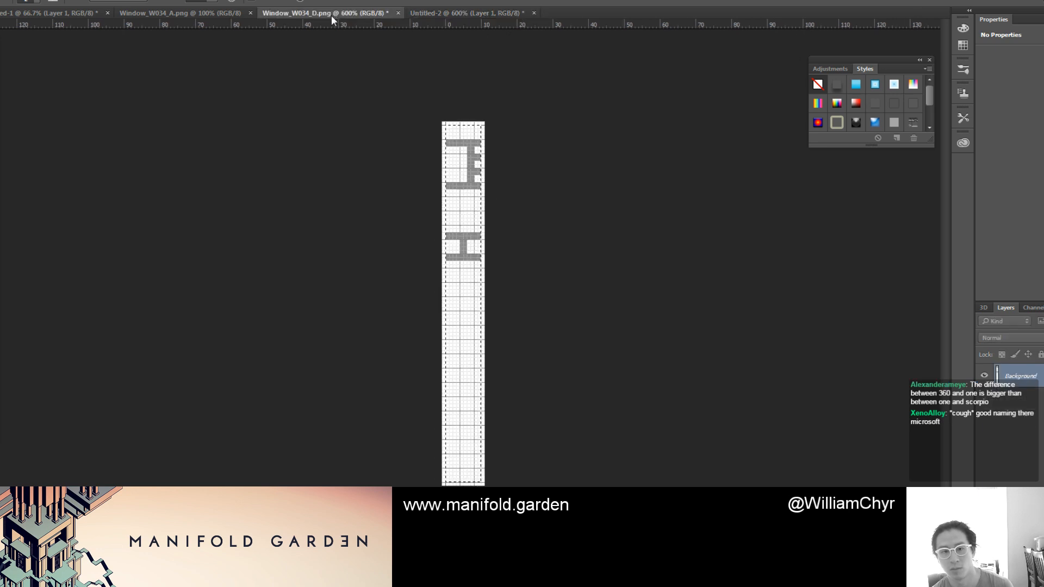
key("m")
left_click_drag(189, 47, 714, 393)
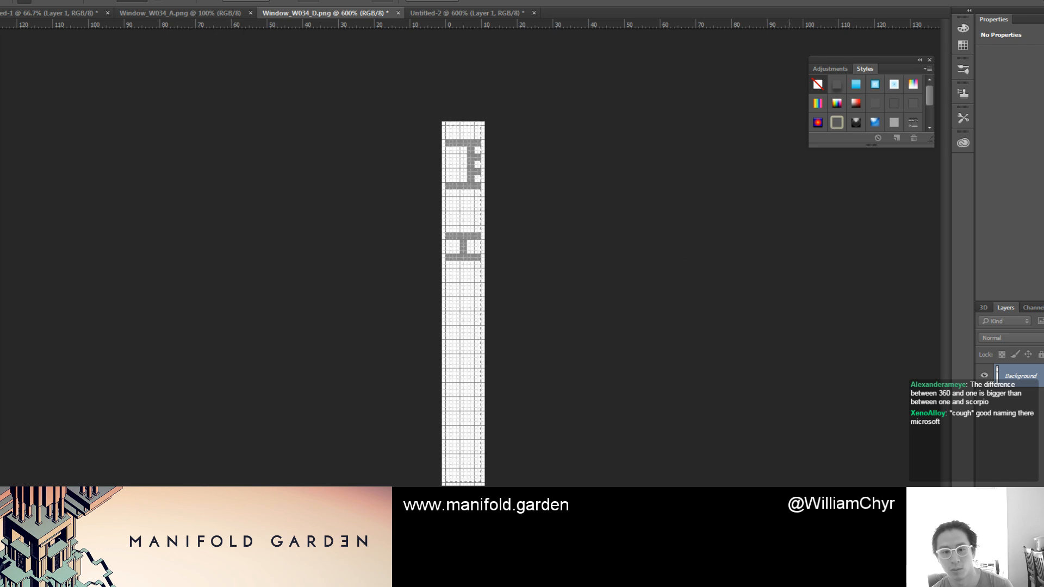
Step: Hide Layer 1 in Untitled-2, paste the copied pattern as a new layer and align it to the canvas's right edge
left_click(472, 12)
left_click(984, 375)
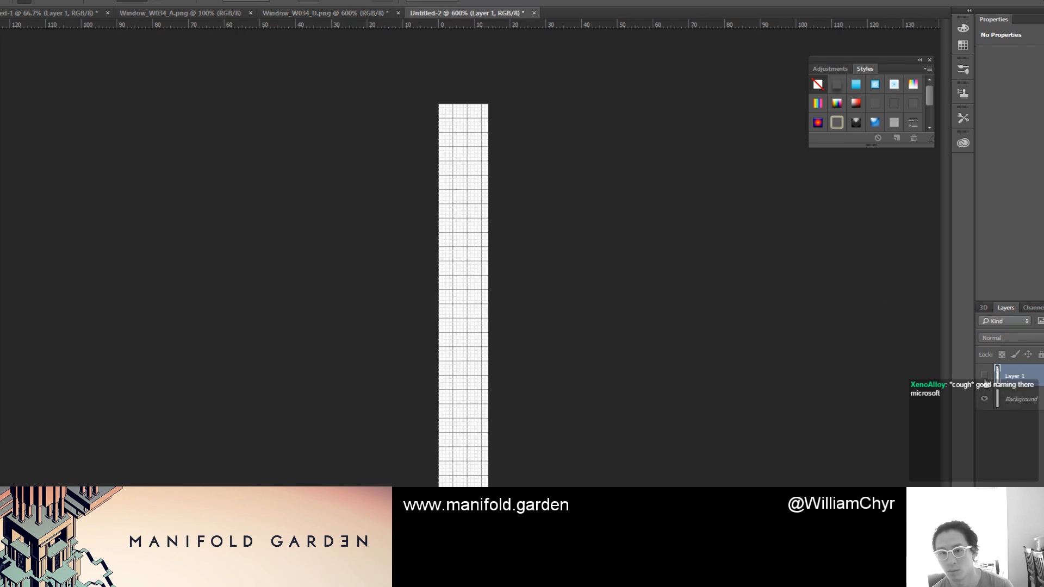
key("ctrl+v")
left_click_drag(466, 167, 473, 164)
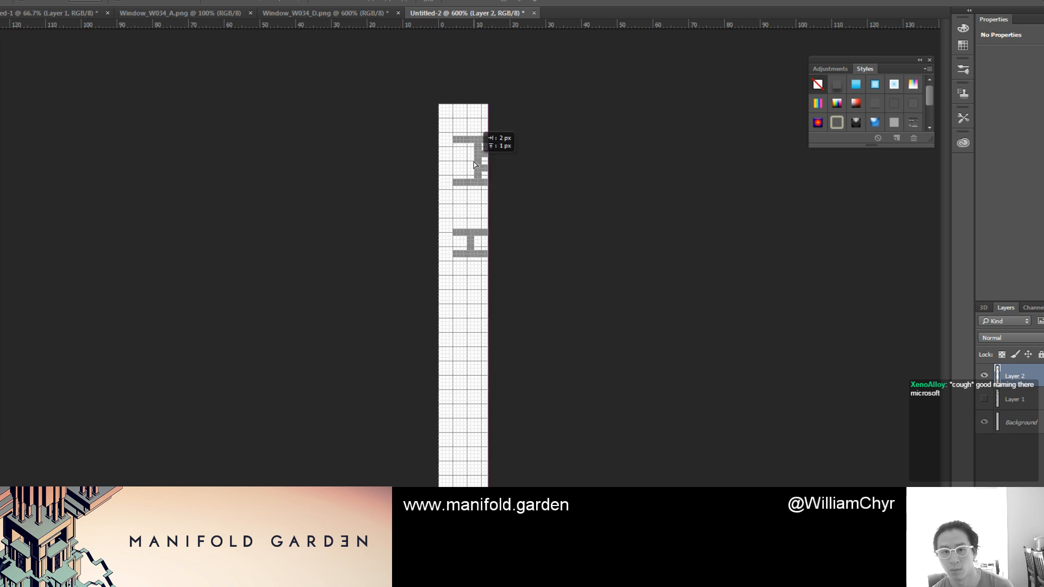
Step: Restore the undone change in Window_W034_D.png and move the pasted pattern in Untitled-2 so its top bar starts one grid square down
left_click(305, 13)
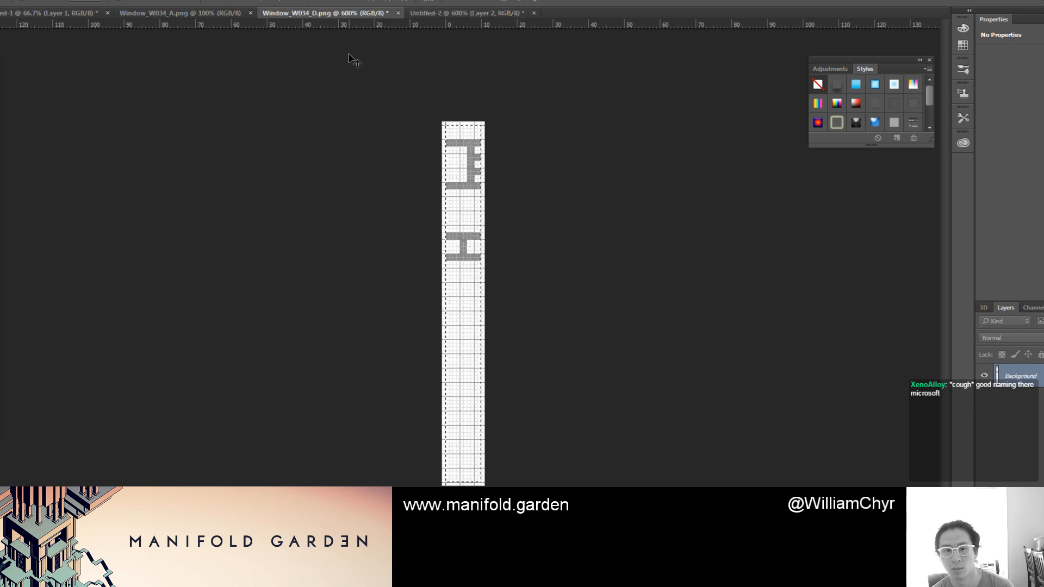
key("ctrl+z")
key("ctrl+plus")
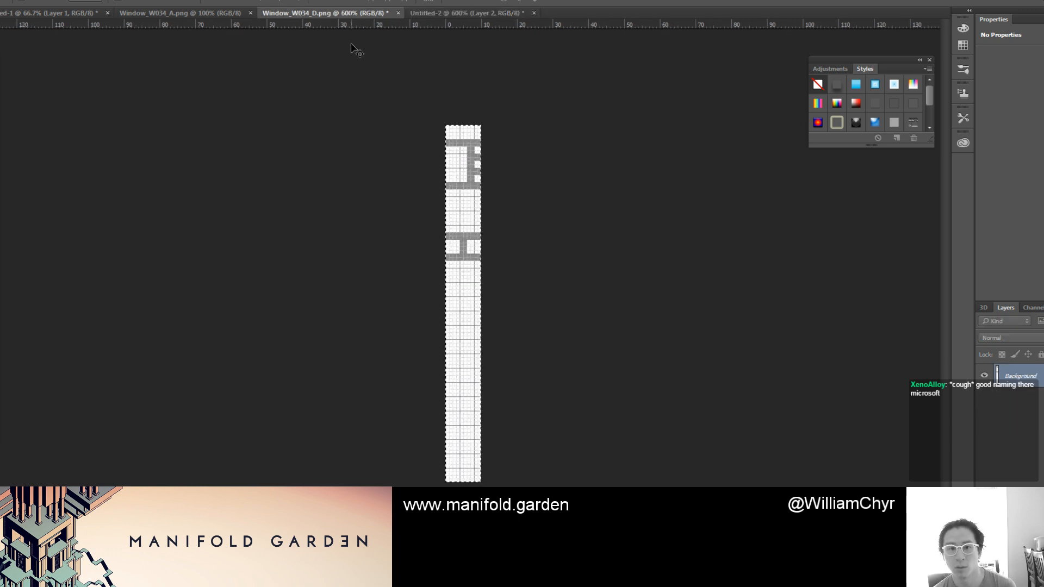
left_click(464, 13)
left_click_drag(475, 140, 480, 127)
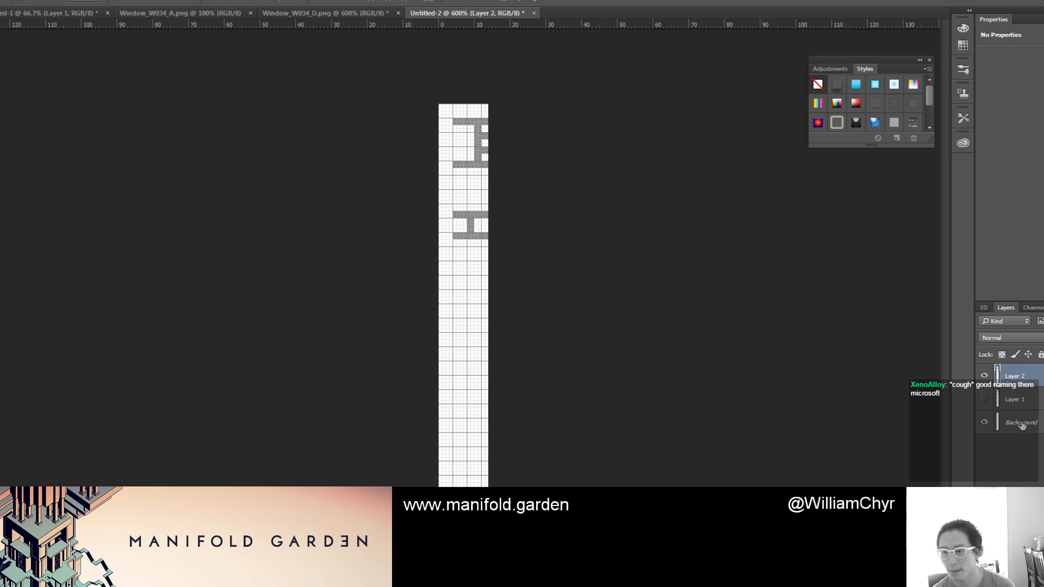
Step: Flatten the layers of Untitled-2, discarding the hidden one, and unlock the background as a regular layer
left_click(1022, 425, "shift")
right_click(1021, 426)
left_click(1023, 356)
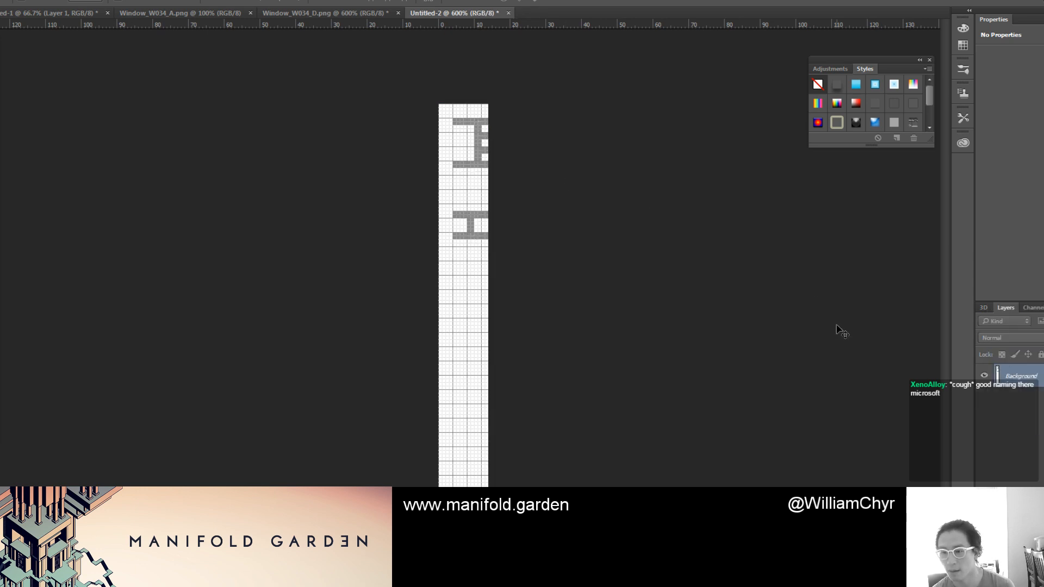
left_click(1043, 376)
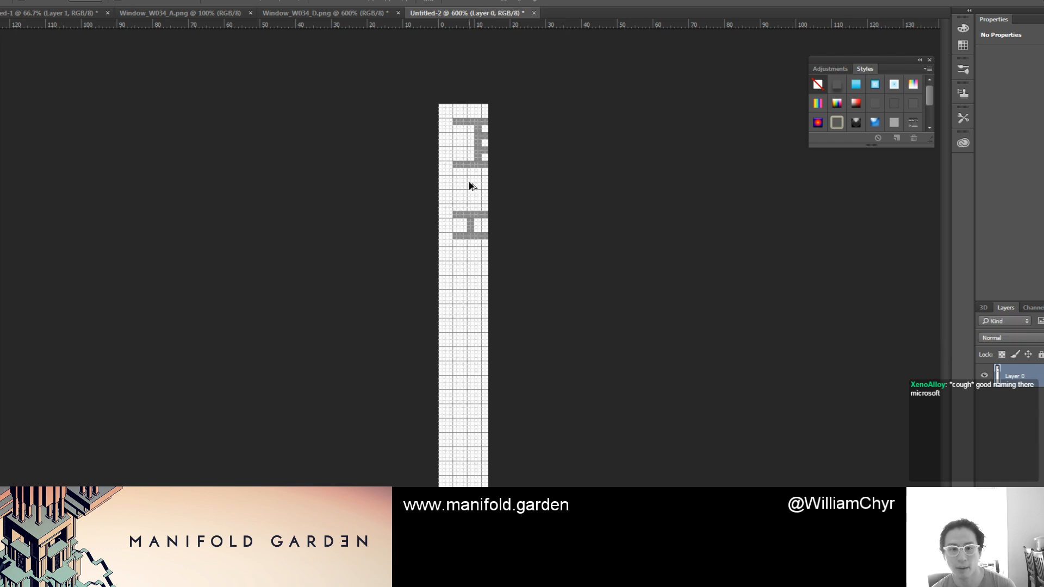
Step: Brush a full-height grey vertical bar near the canvas's left side and extend the three upper horizontal bars to the left edge
key("b")
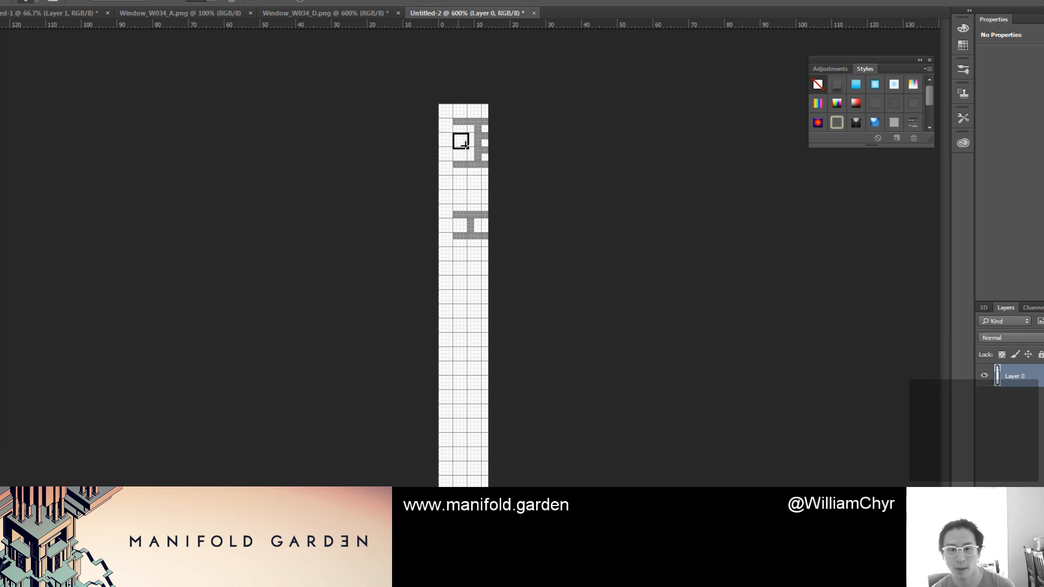
left_click_drag(459, 104, 455, 486, "shift")
left_click_drag(461, 121, 443, 121)
left_click(446, 167, "shift")
key("ctrl+z")
left_click_drag(463, 167, 432, 170)
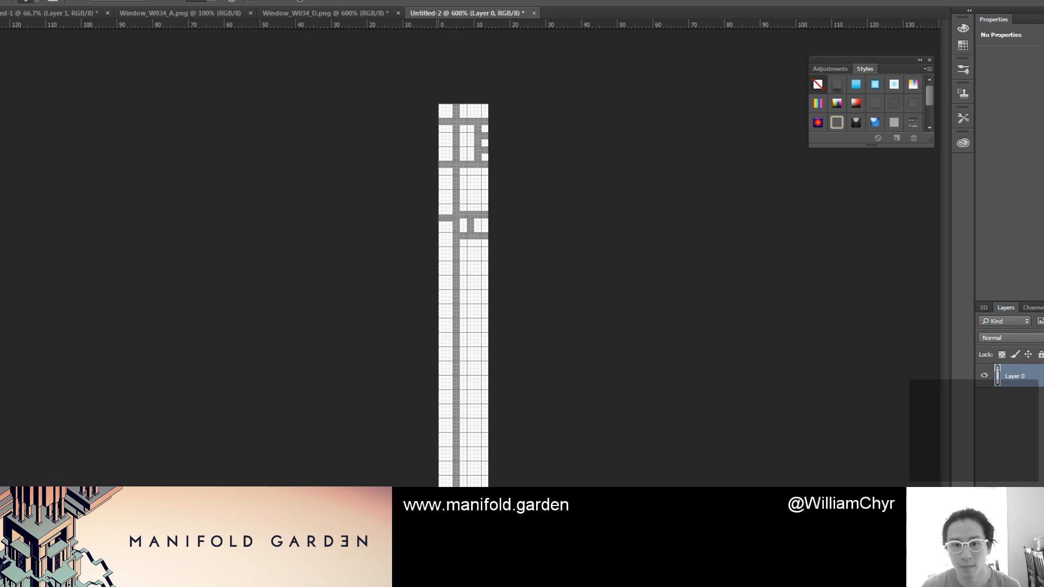
left_click_drag(462, 216, 422, 216)
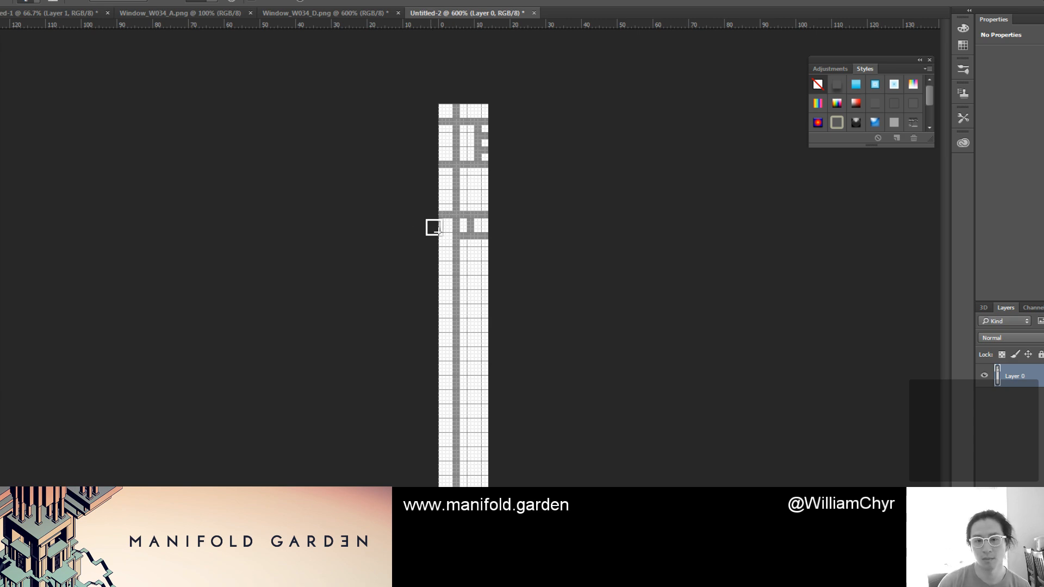
Step: Switch to Unity and examine the base of the green column where it meets the floor and stairs
key("alt+Tab")
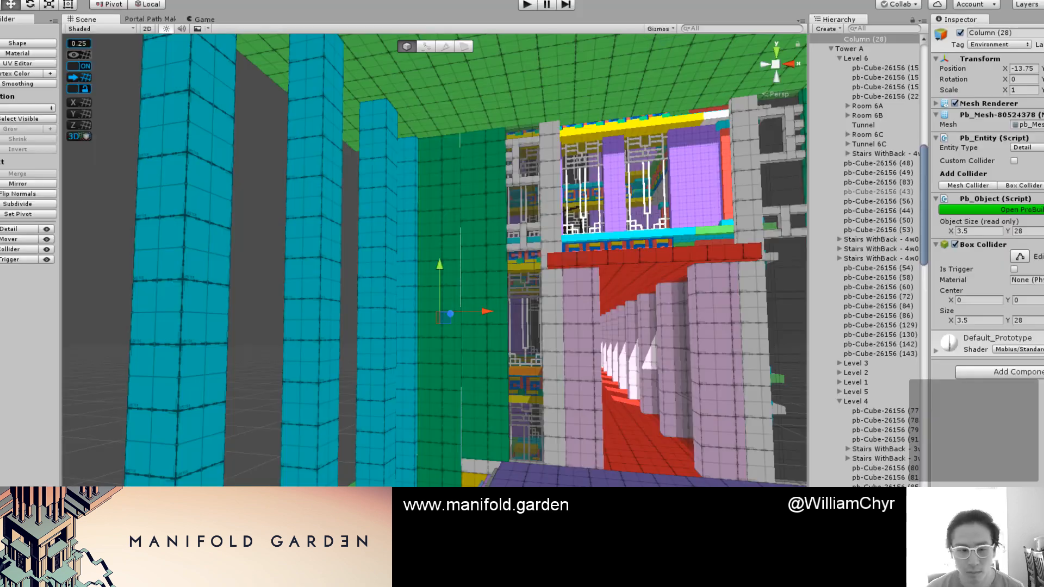
scroll(435, 260, "down", 2)
scroll(435, 260, "up", 2)
scroll(434, 259, "up", 3)
middle_click_drag(506, 516, 506, 362)
scroll(483, 294, "down", 3)
left_click_drag(454, 294, 511, 373, "alt")
scroll(483, 357, "up", 2)
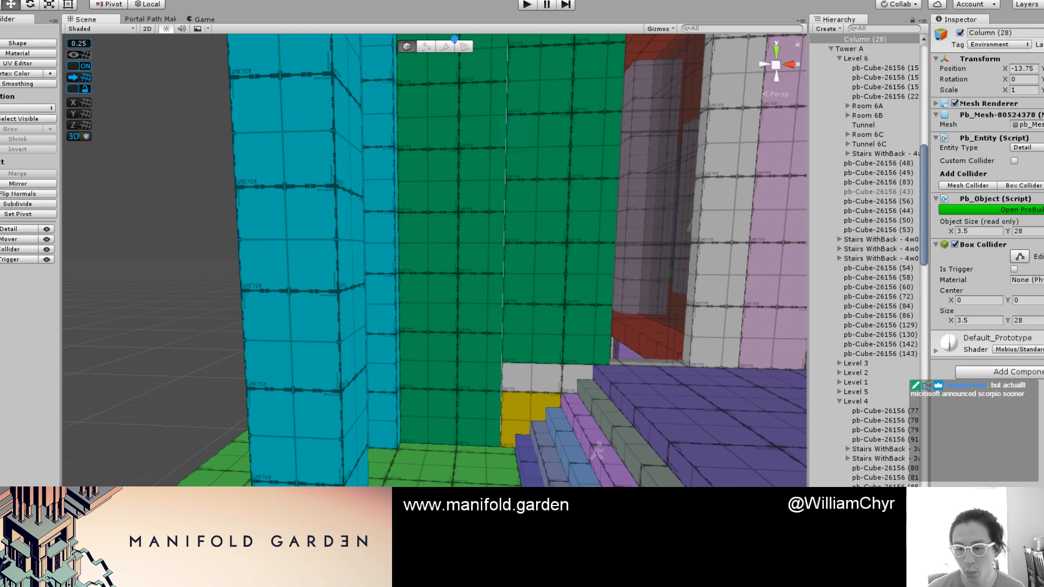
Step: Switch back to Photoshop and brush a full-width horizontal bar near the bottom of the window pattern
key("alt+Tab")
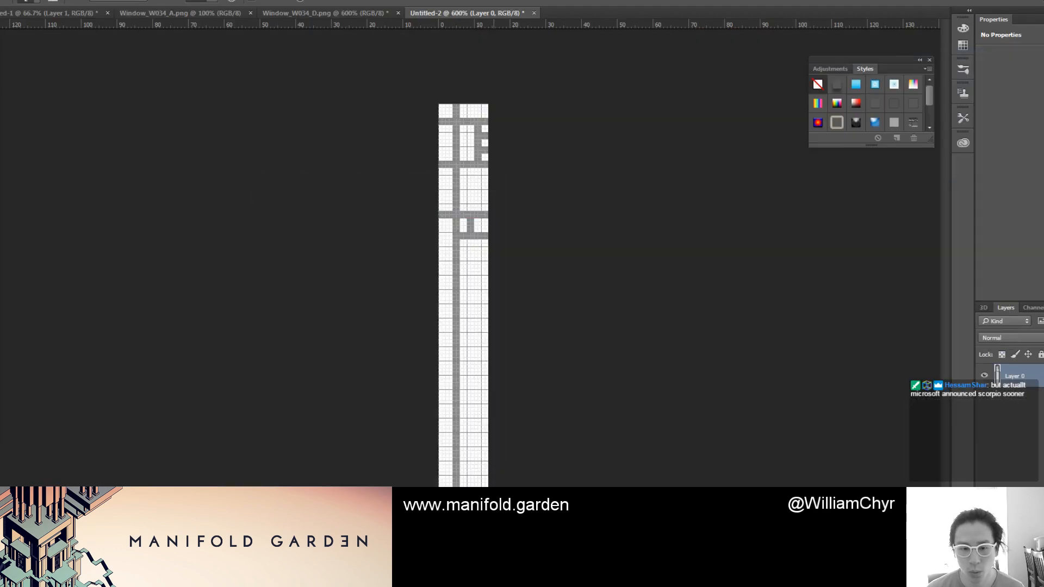
left_click_drag(489, 466, 424, 465)
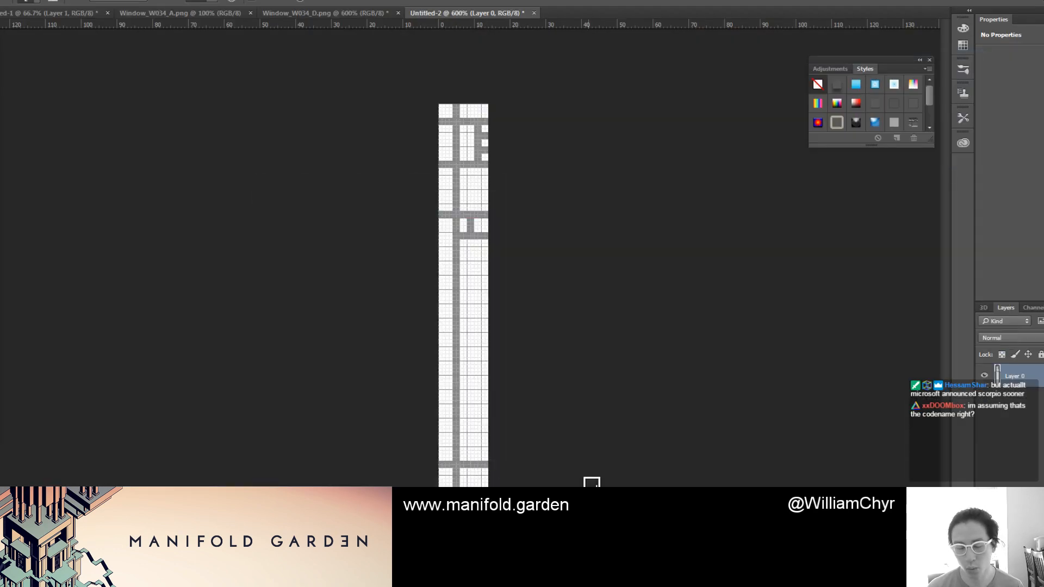
key("ctrl+plus")
key("ctrl+plus")
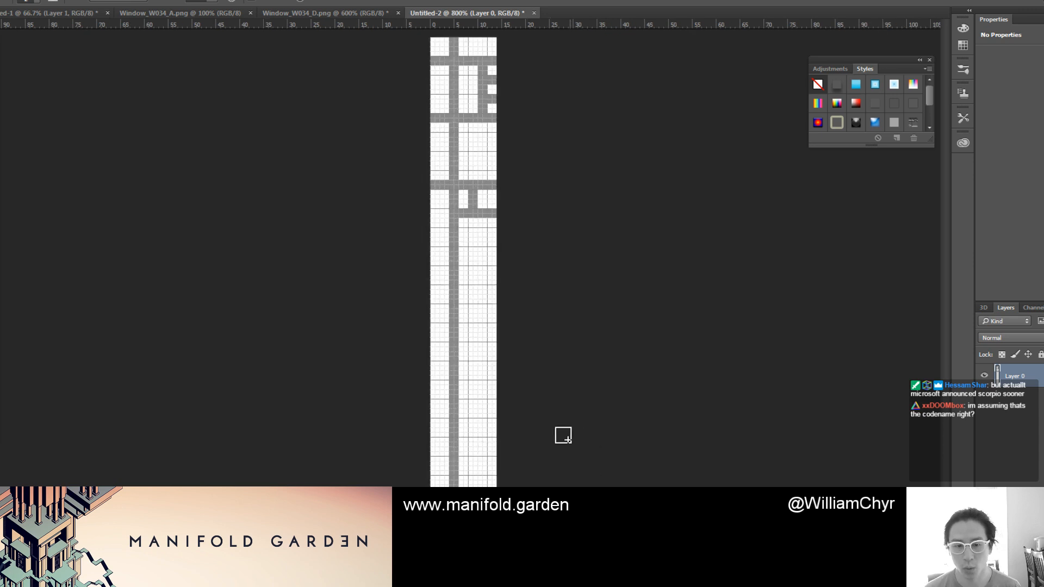
key("ctrl+plus")
scroll(549, 456, "down", 1)
scroll(548, 456, "down", 6)
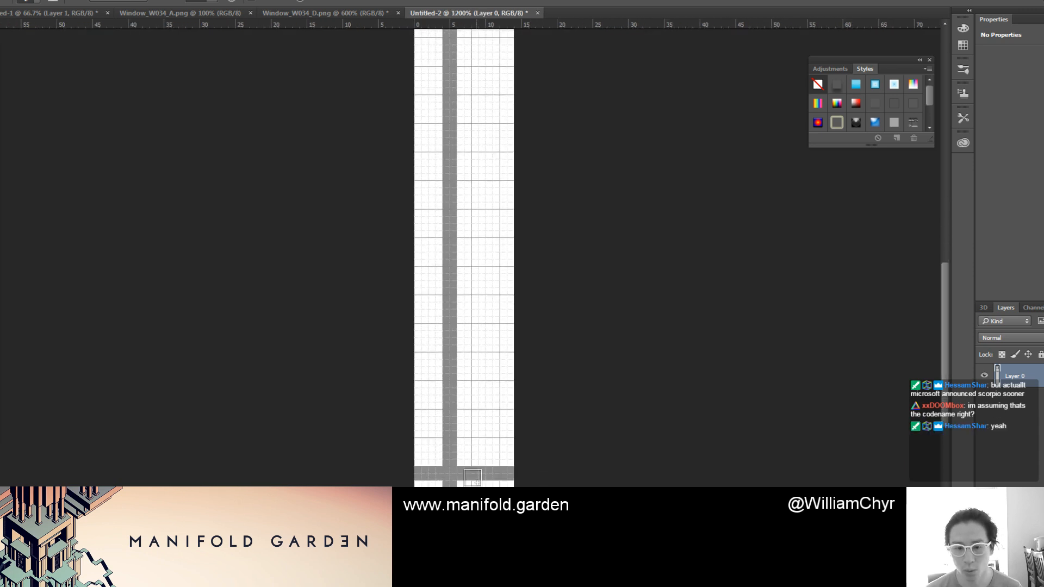
scroll(476, 448, "down", 1)
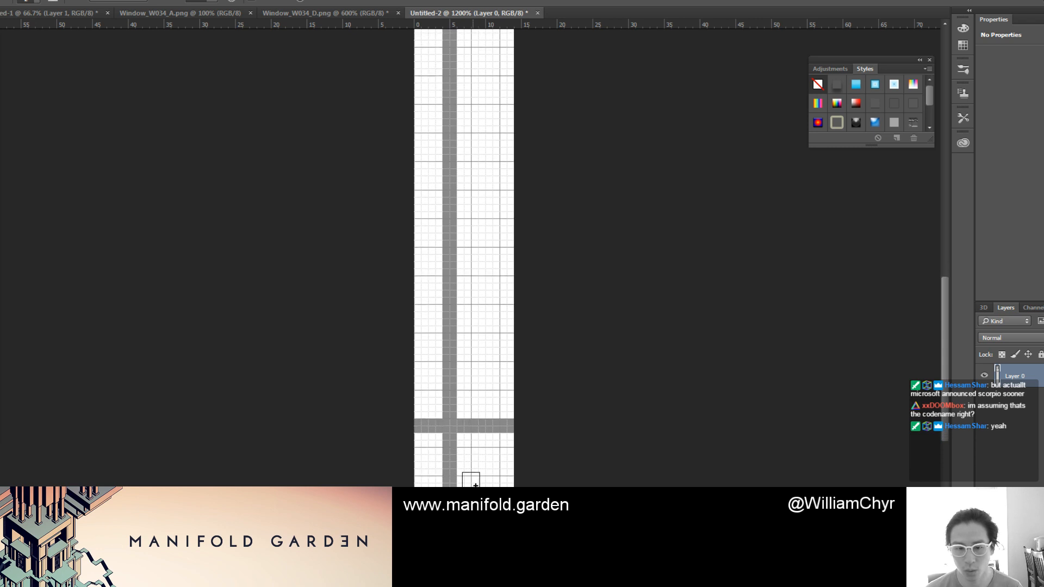
Step: Draw a short second vertical bar above the lower crossbar, link it to the first with a small rung and clean up stray grey
mouse_move(477, 422)
left_mouse_down()
mouse_move(478, 387)
mouse_move(413, 383)
left_mouse_up()
key("ctrl+minus")
key("ctrl+minus")
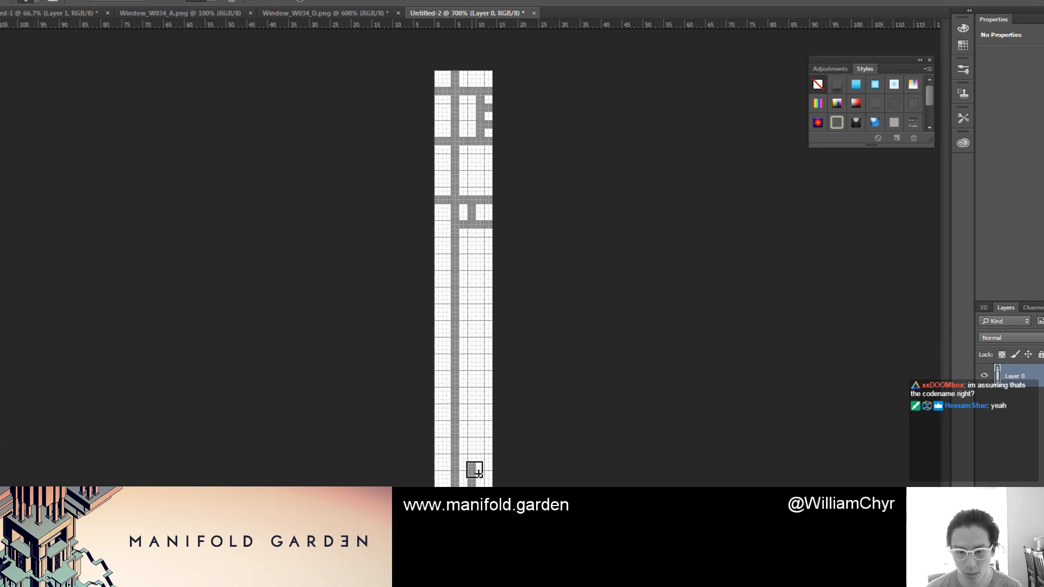
mouse_move(443, 466)
left_mouse_down()
mouse_move(472, 473)
mouse_move(445, 473)
left_mouse_up()
key("ctrl+z")
left_click(439, 471, "alt")
left_click(446, 476)
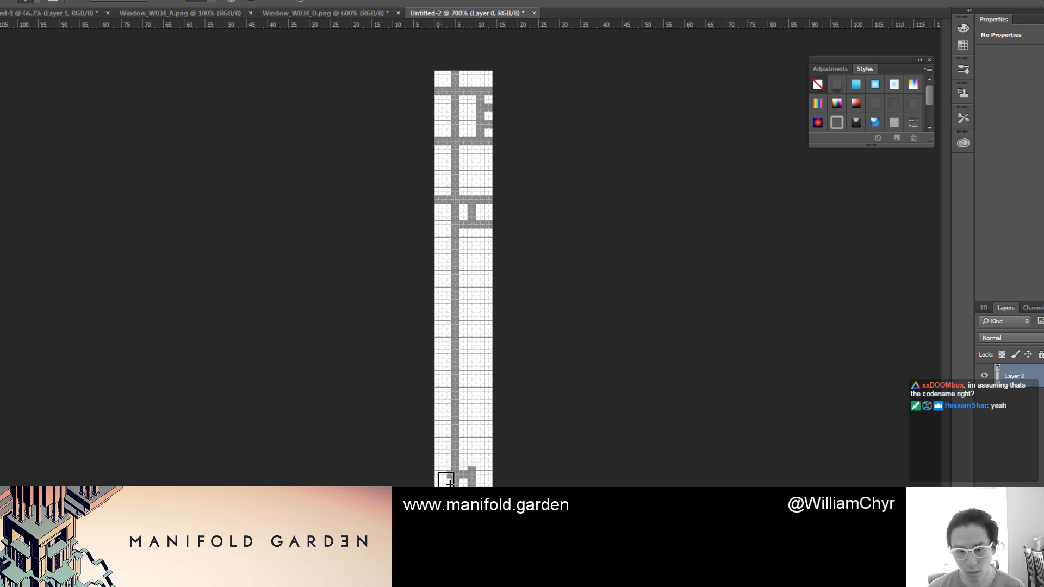
left_click(472, 471, "alt")
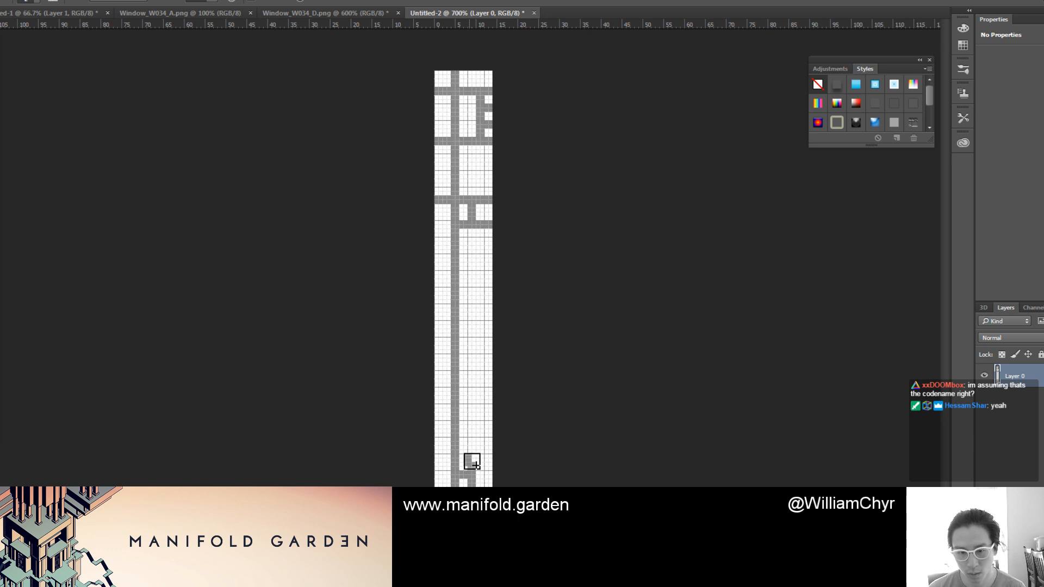
Step: Add a crossbar above the rungs reaching the left edge and extend the second vertical bar up to the upper pattern
mouse_move(475, 467)
left_mouse_down()
mouse_move(458, 460)
mouse_move(473, 438)
mouse_move(436, 438)
left_mouse_up()
key("ctrl+z")
left_click_drag(474, 444, 410, 440)
mouse_move(472, 218)
left_mouse_down("shift")
mouse_move(452, 401)
mouse_move(459, 450)
left_mouse_up("shift")
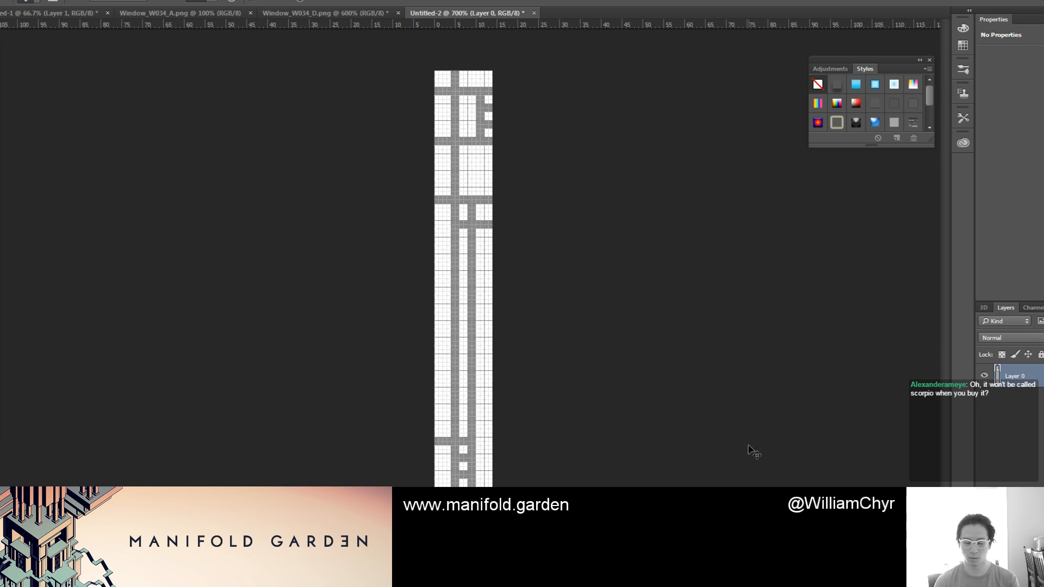
Step: Save the finished window pattern as a new image, Window_W034_E
key("ctrl+minus")
key("ctrl+minus")
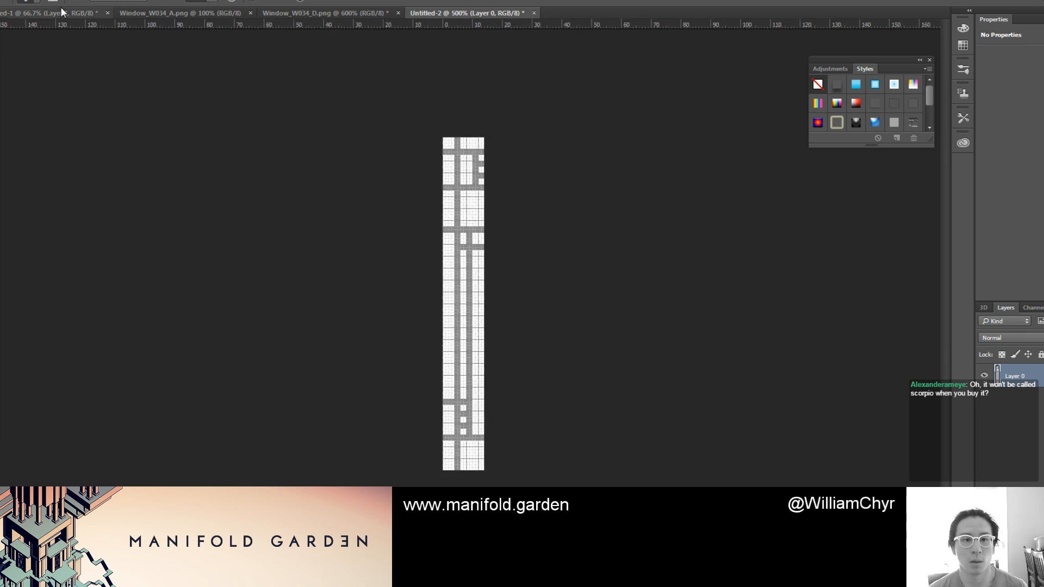
key("alt+f")
left_click(35, 107)
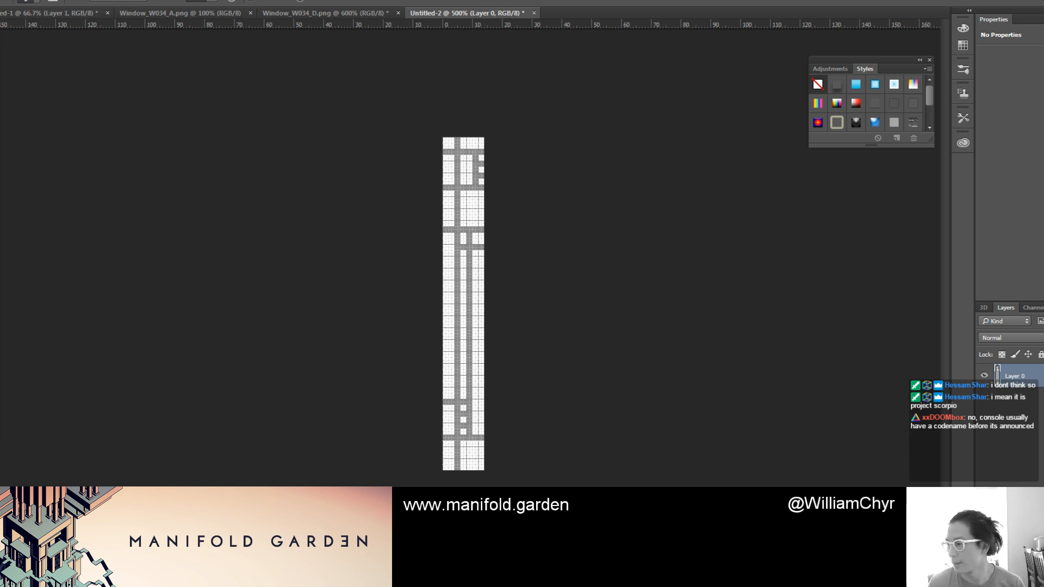
left_click(837, 166)
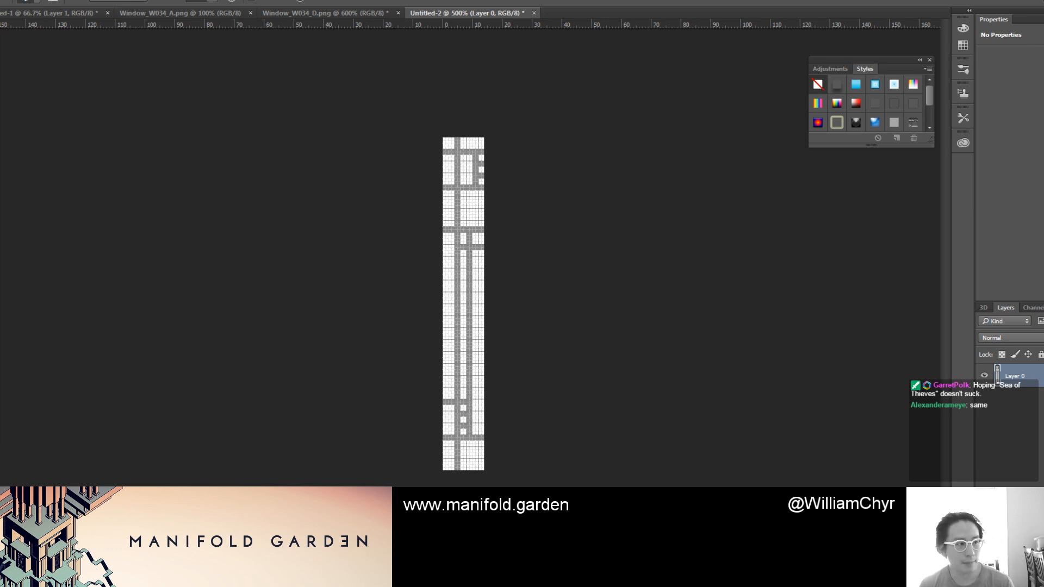
Step: Switch to Unity, clear the selection and open the Window Generator
key("alt+Tab")
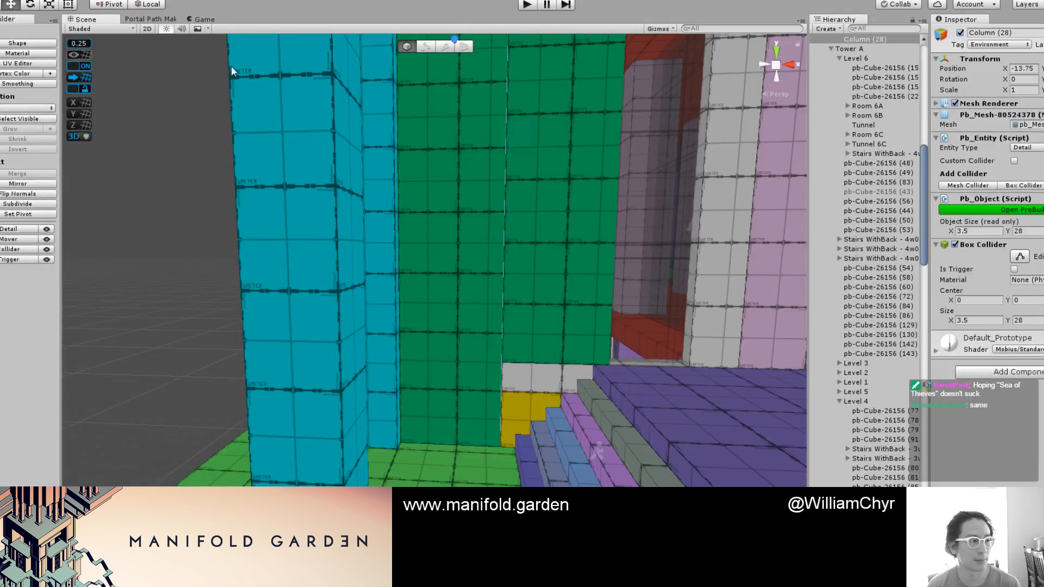
left_click(224, 194)
scroll(375, 161, "down", 3)
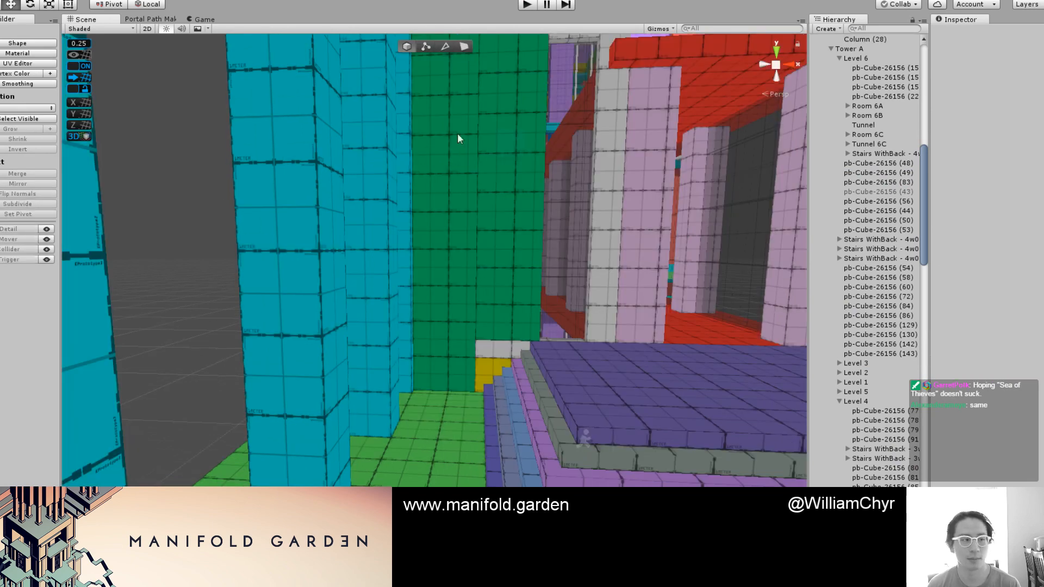
left_click_drag(460, 139, 436, 154, "alt")
middle_click_drag(435, 154, 454, 217)
left_click(115, 0)
mouse_move(182, 0)
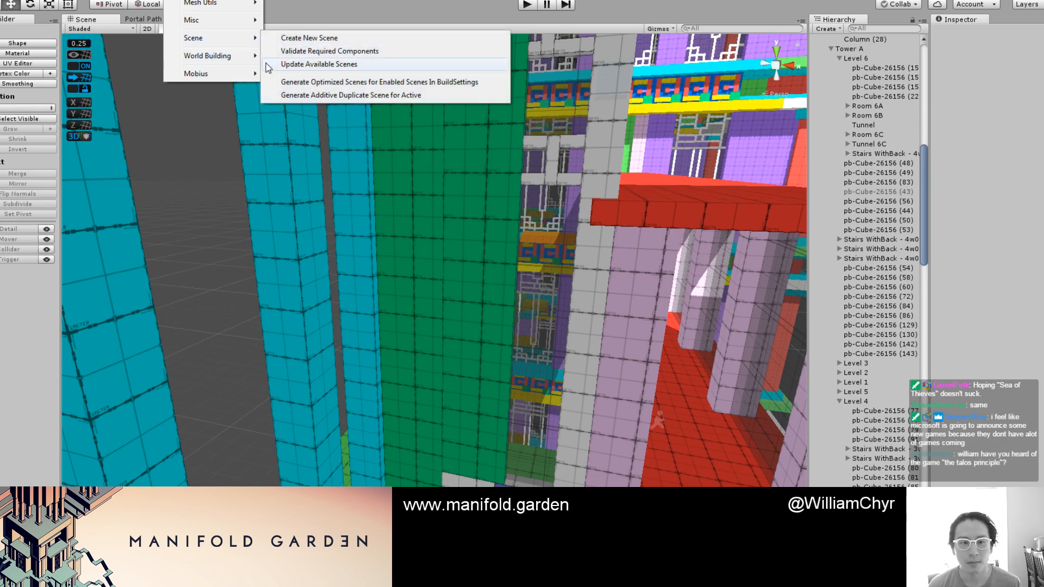
mouse_move(217, 56)
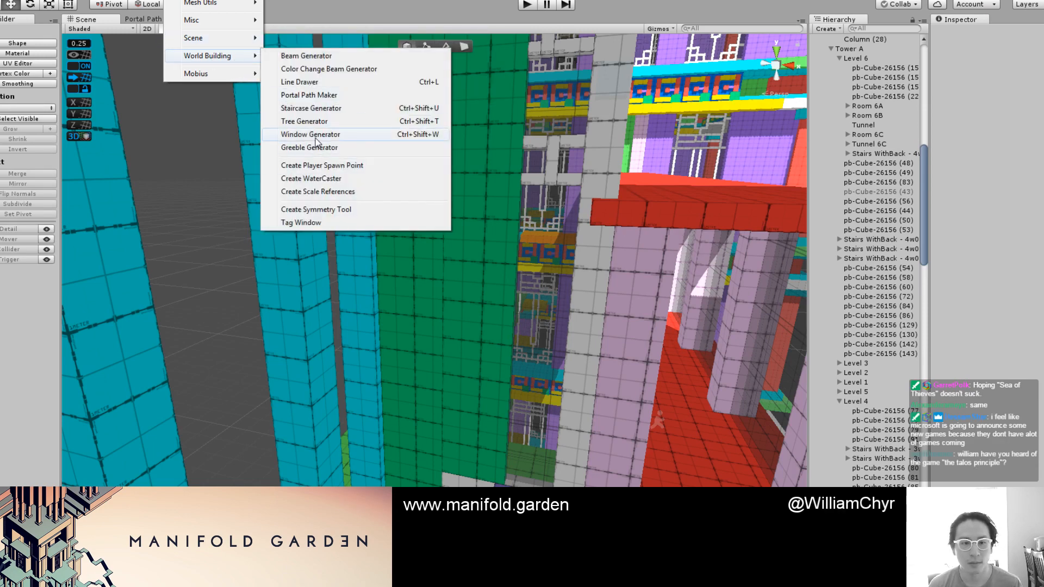
left_click(313, 134)
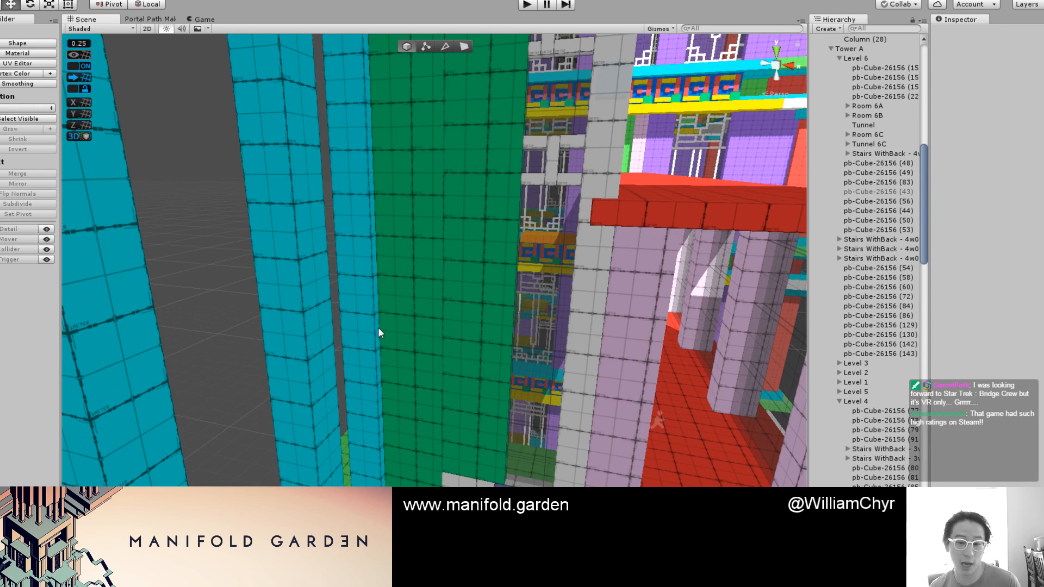
Step: Delete the green Column (28) that fills the gap beside the stairs
left_click(405, 333)
scroll(432, 337, "down", 3)
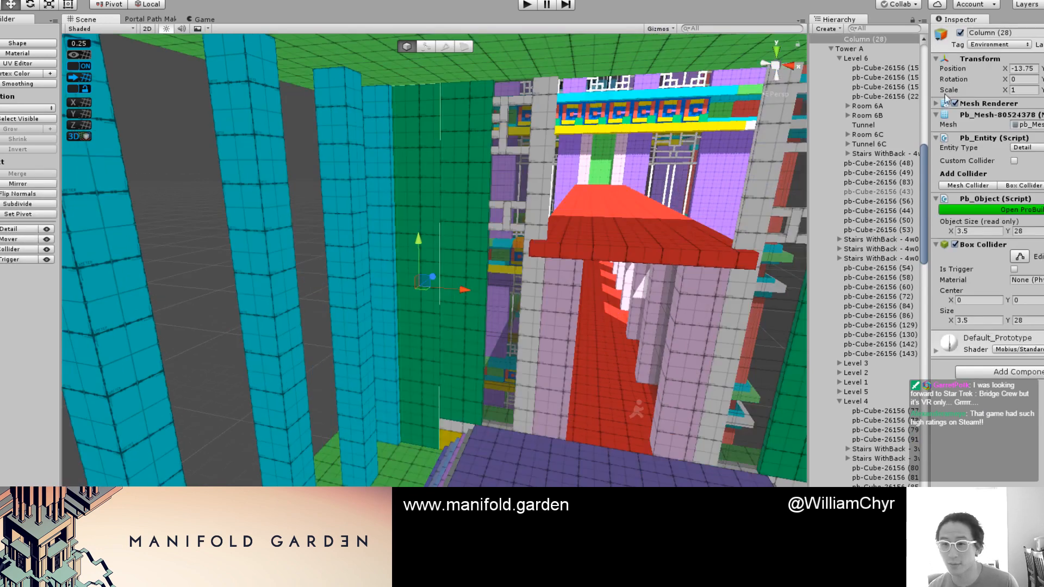
right_click(905, 39)
left_click(950, 99)
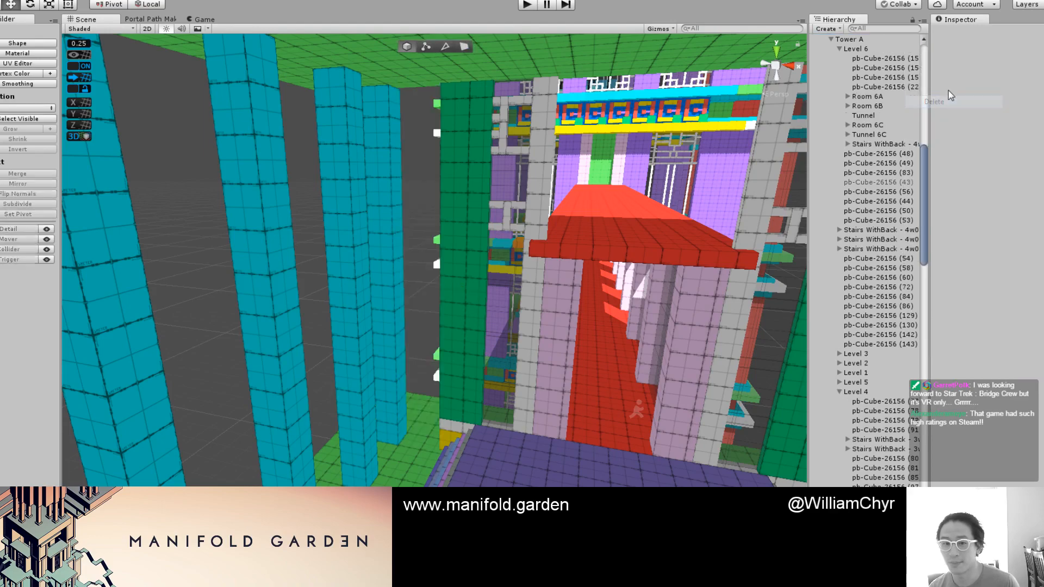
Step: Find the generated Window_W034_E object at the end of the scene hierarchy and focus the view on it
scroll(443, 228, "down", 5)
left_click_drag(503, 251, 435, 262, "alt")
left_click(840, 394)
scroll(884, 426, "down", 15)
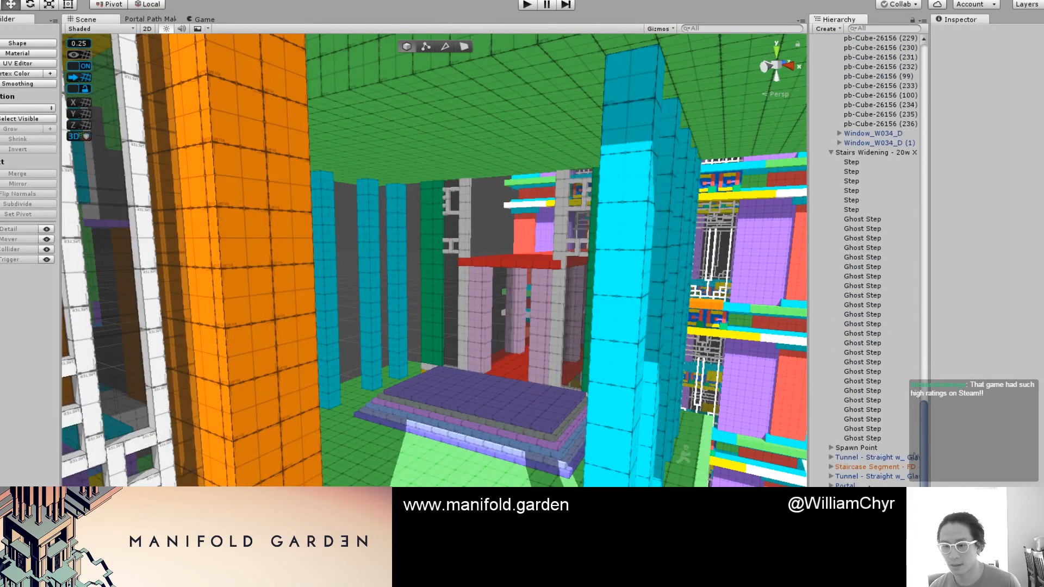
double_click(900, 506)
scroll(377, 361, "down", 5)
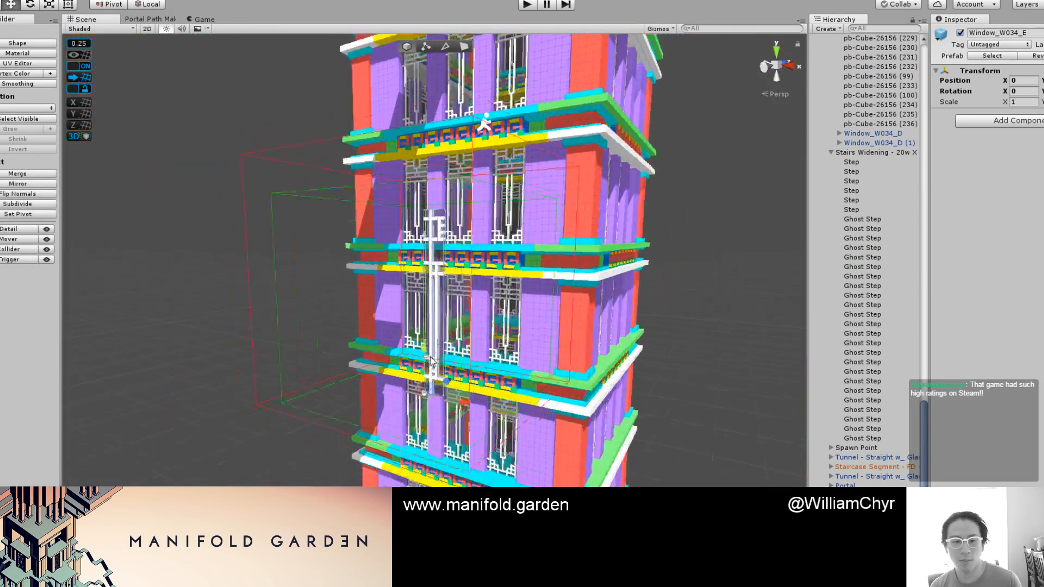
Step: Move Window_W034_E into the gap left by the deleted column, at X position -56.5
left_click_drag(377, 362, 742, 461, "alt")
scroll(433, 399, "down", 3)
scroll(433, 399, "up", 2)
left_click_drag(432, 399, 524, 301, "alt")
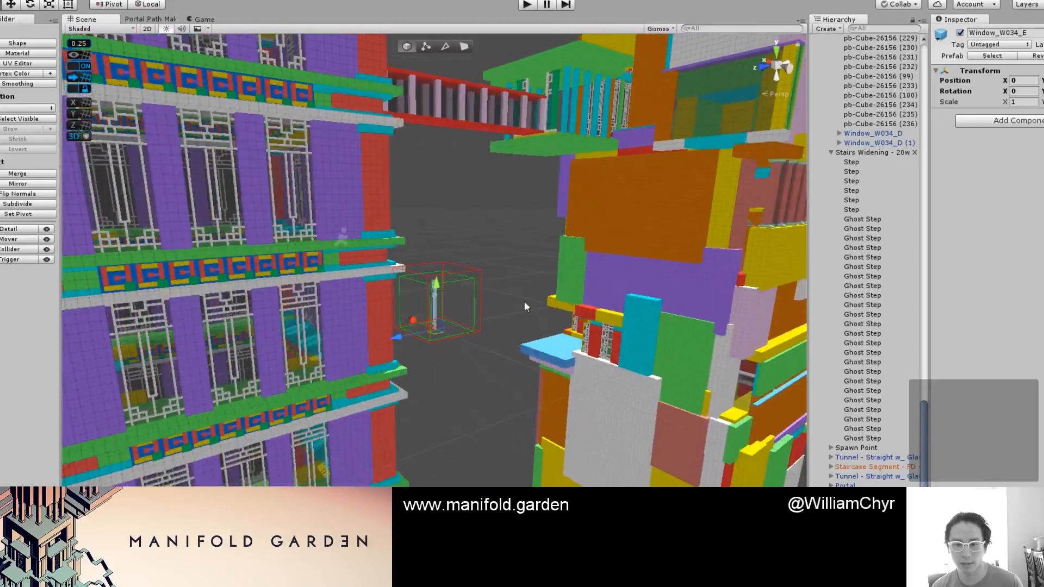
middle_click_drag(524, 301, 468, 357)
scroll(468, 363, "up", 2)
left_click_drag(390, 363, 443, 150)
middle_click_drag(443, 148, 423, 205)
left_click_drag(350, 159, 303, 368)
scroll(511, 331, "up", 4)
scroll(445, 278, "up", 3)
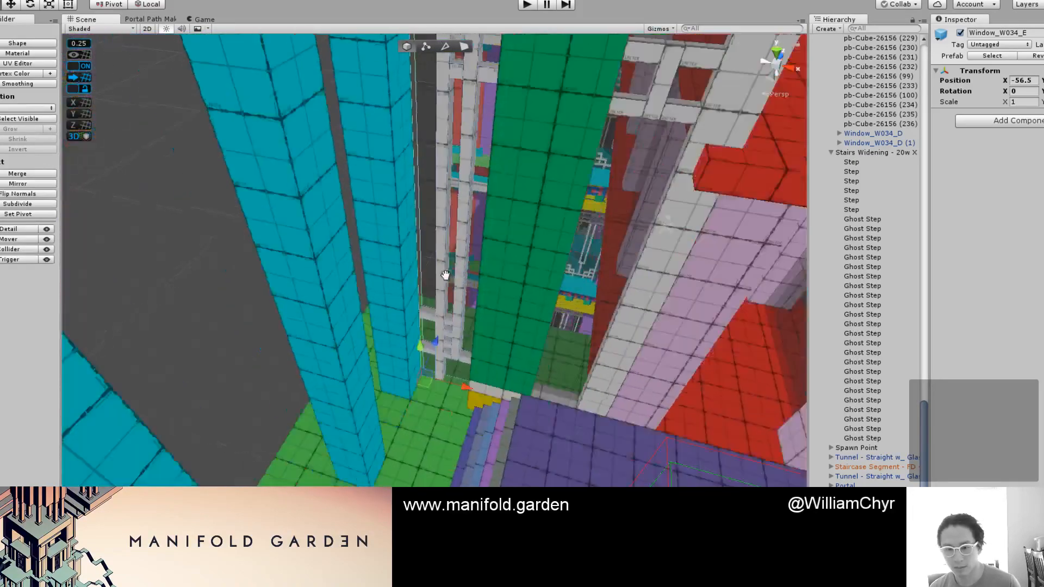
Step: Adjust the window's position along its depth axis so it sits between the neighbouring columns
middle_click_drag(447, 351, 509, 352)
left_click_drag(509, 352, 401, 403, "alt")
scroll(458, 383, "up", 1)
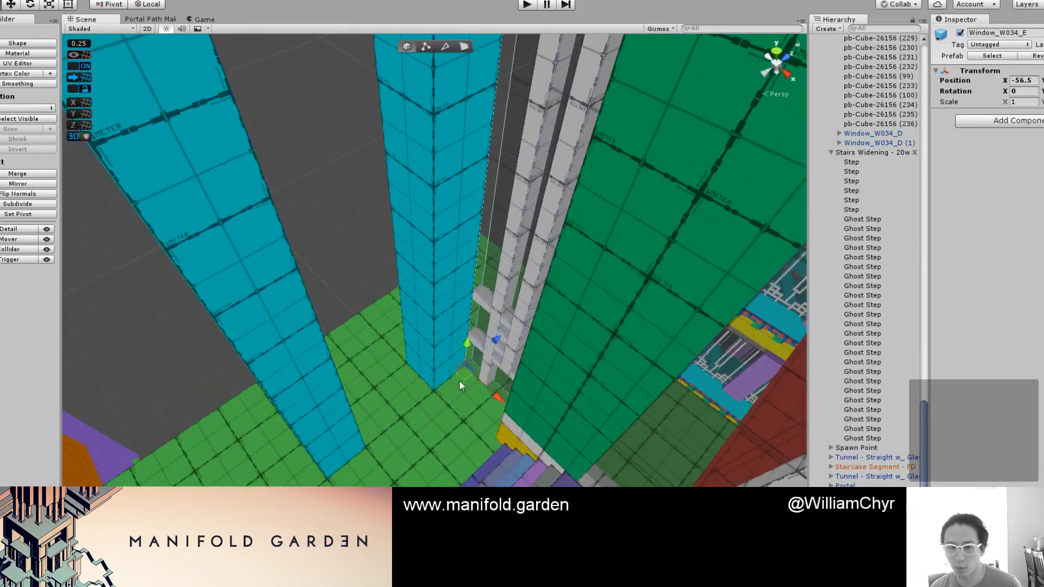
middle_click_drag(459, 384, 509, 258)
left_click_drag(509, 257, 652, 284, "alt")
left_click_drag(316, 321, 303, 303, "alt")
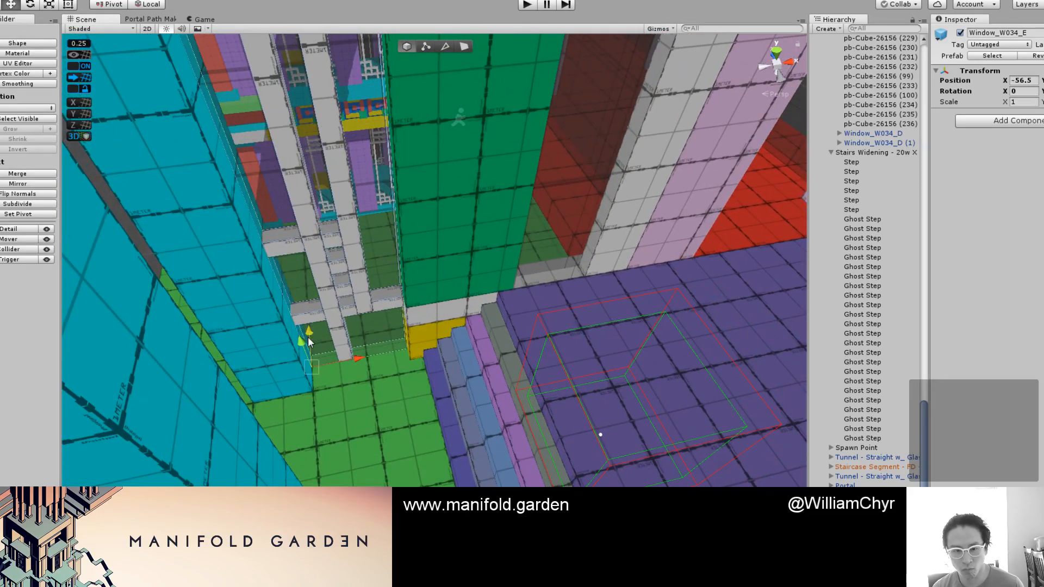
left_click_drag(307, 346, 306, 339)
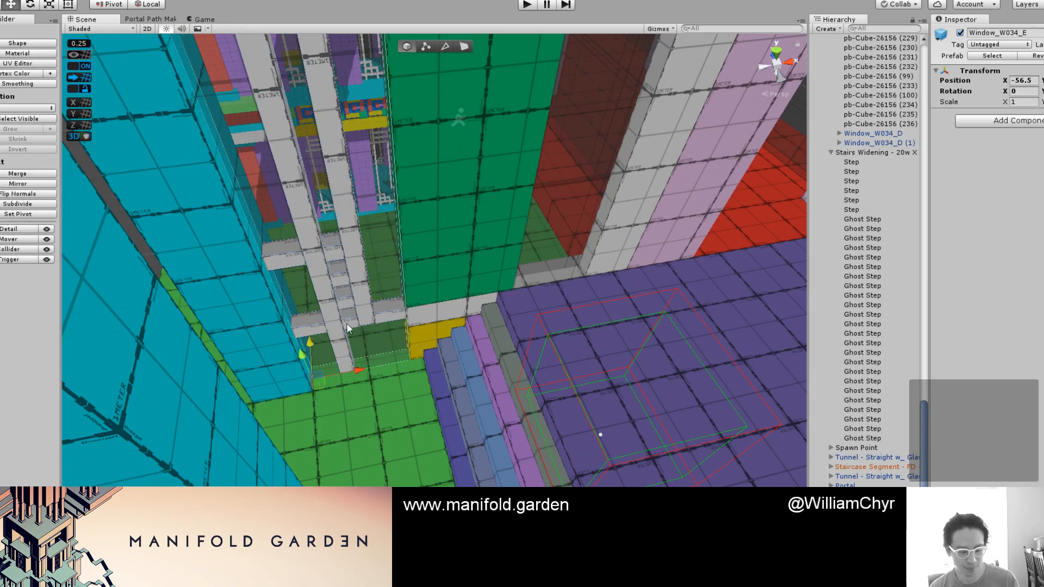
Step: Switch the scene to the in-game rendering and check the placed window from the front of the stairs
key("F1")
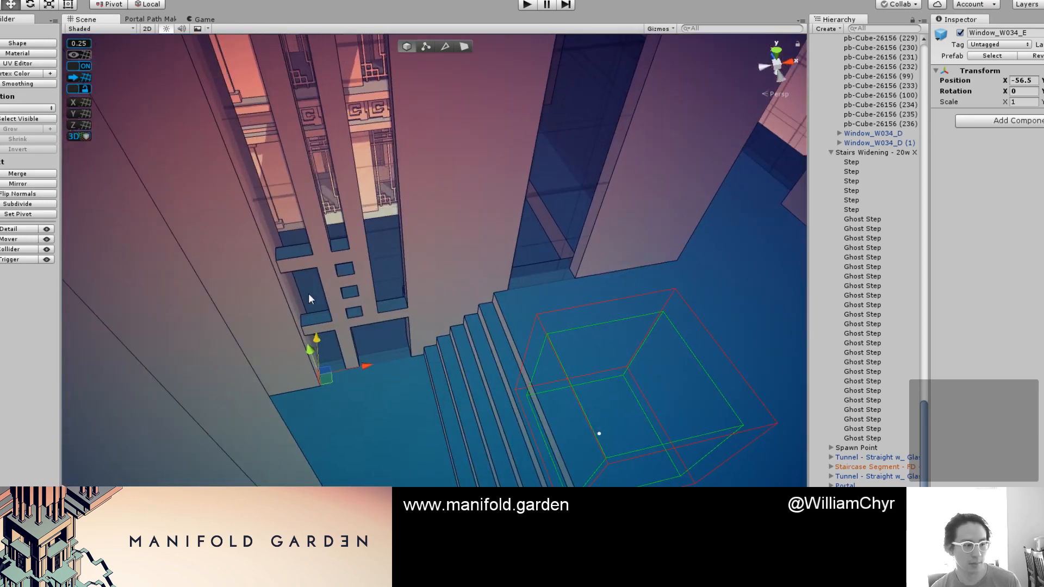
left_click_drag(201, 321, 427, 192, "alt")
scroll(426, 192, "down", 10)
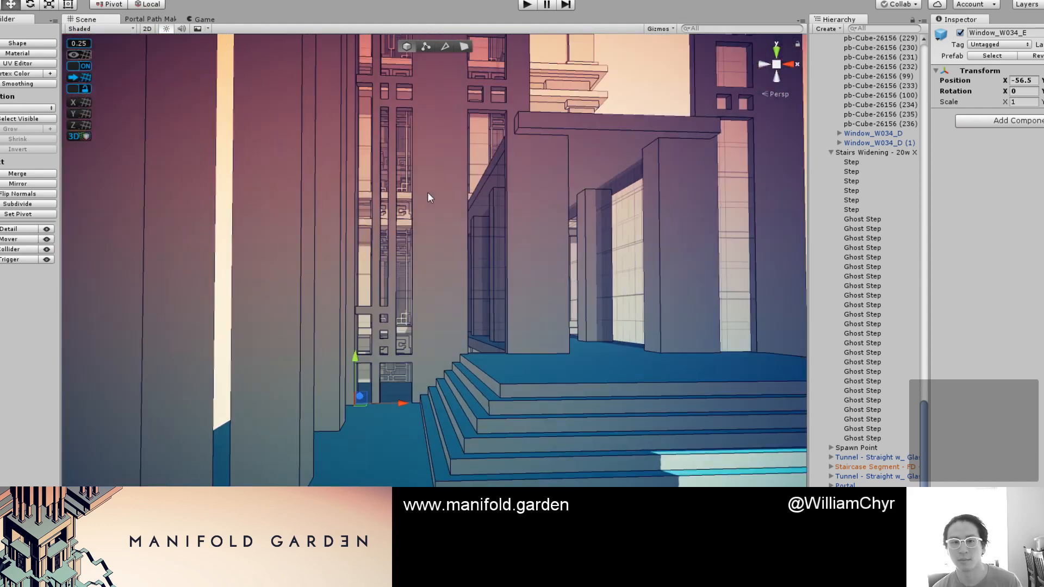
key("ctrl+e")
scroll(426, 190, "up", 3)
scroll(425, 184, "down", 3)
middle_click_drag(426, 186, 419, 279)
Step: Duplicate Window_W034_E and rotate the copy half a turn about its vertical axis
key("ctrl+e")
mouse_move(426, 266)
left_mouse_down("alt")
mouse_move(450, 240)
mouse_move(427, 193)
mouse_move(427, 231)
left_mouse_up("alt")
key("e")
left_click_drag(617, 442, 736, 436, "ctrl")
key("w")
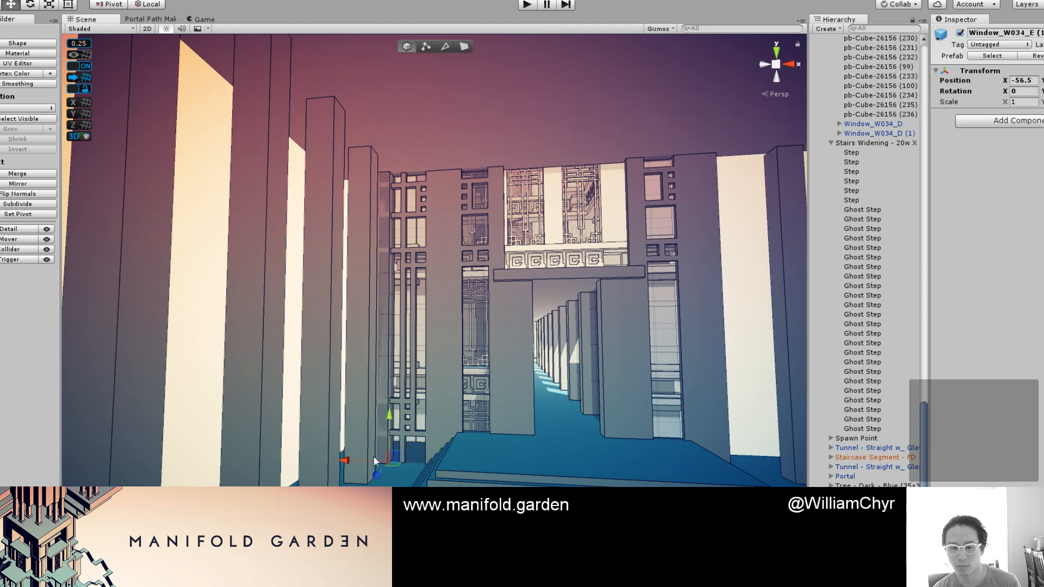
Step: Move the rotated window copy to the gap on the opposite side of the stairs, at X position -23.5
left_click_drag(368, 462, 713, 456)
key("f")
middle_click_drag(405, 405, 424, 448)
left_click_drag(424, 447, 435, 472, "alt")
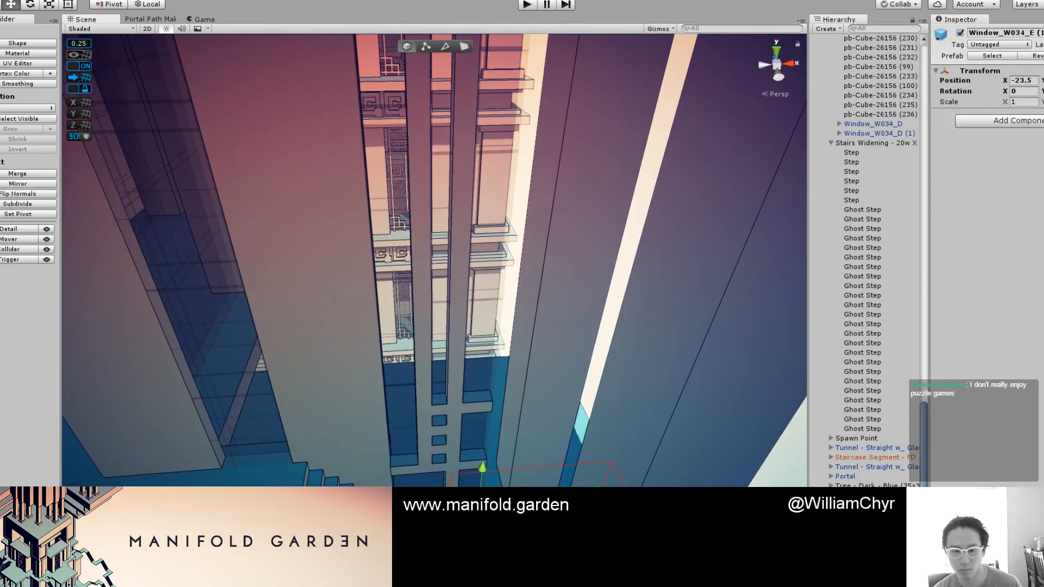
Step: Nudge the window copy along its depth axis between the columns and check both windows from the front of the stairs
left_click_drag(483, 526, 481, 515)
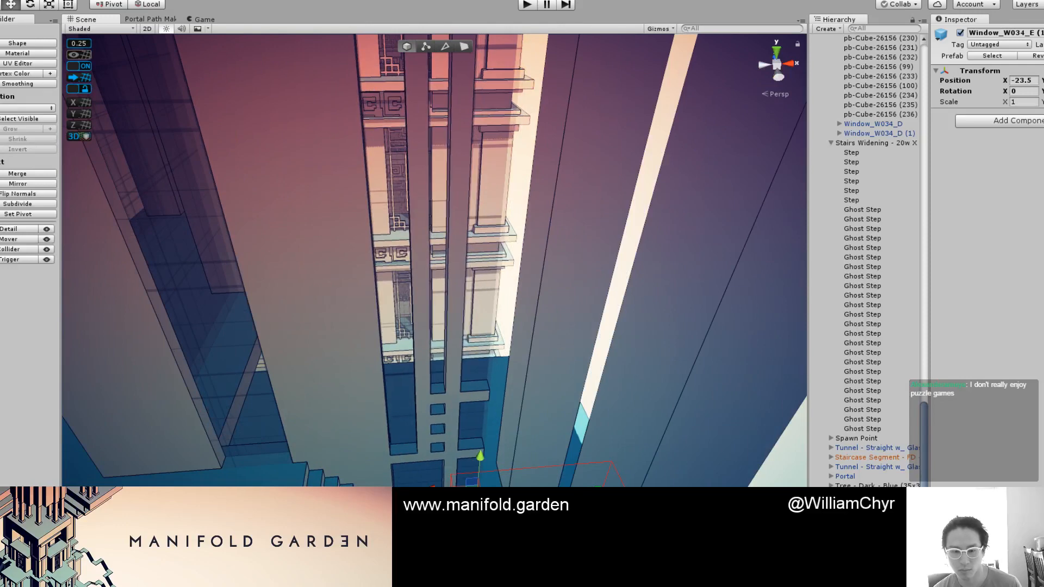
scroll(470, 484, "down", 10)
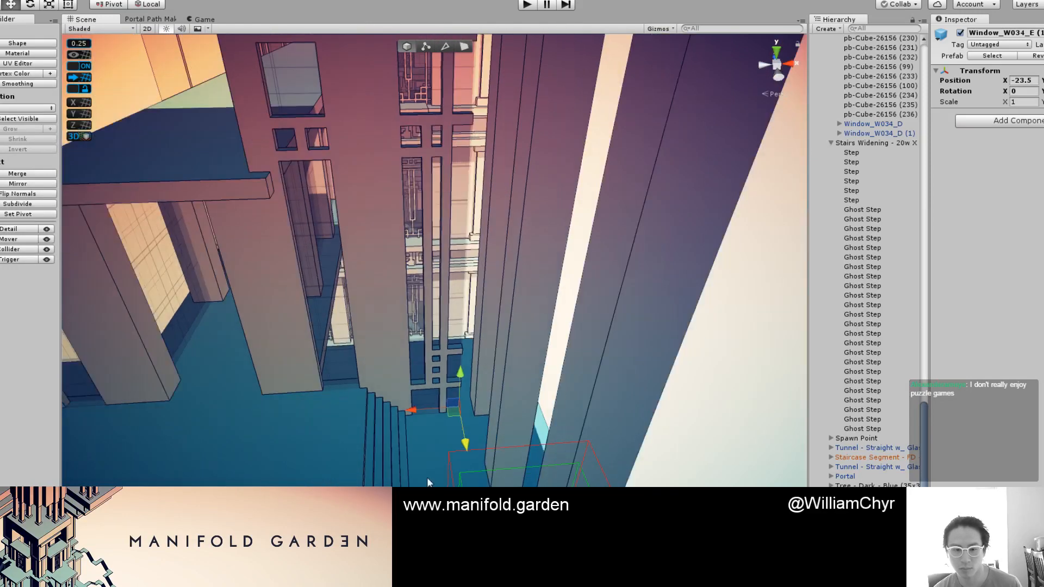
middle_click_drag(408, 482, 471, 423)
left_click_drag(472, 423, 488, 322, "alt")
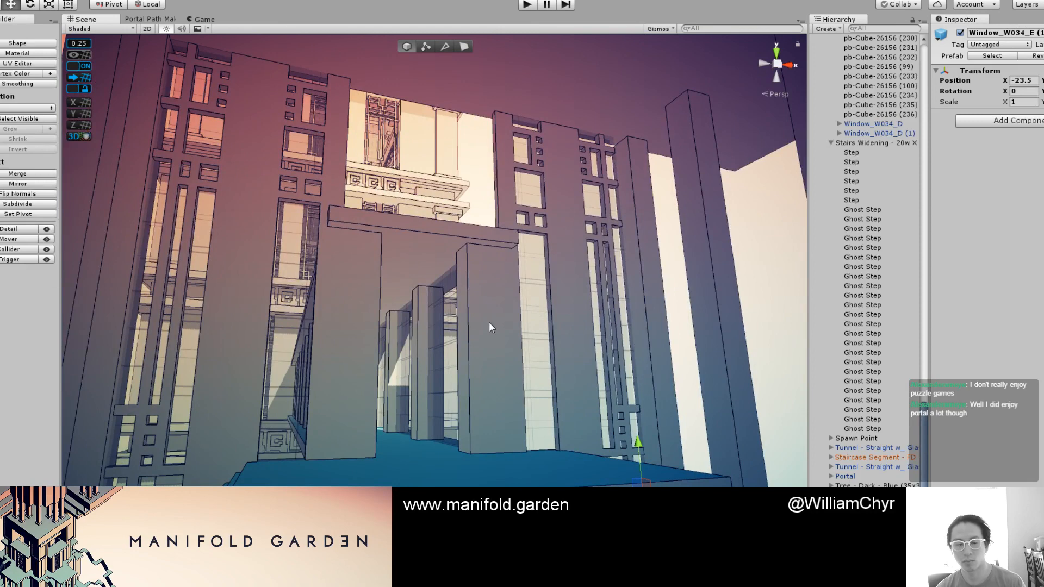
Step: Switch the scene back to the coloured editor view and inspect the columns framing the stairs and windows
key("ctrl+e")
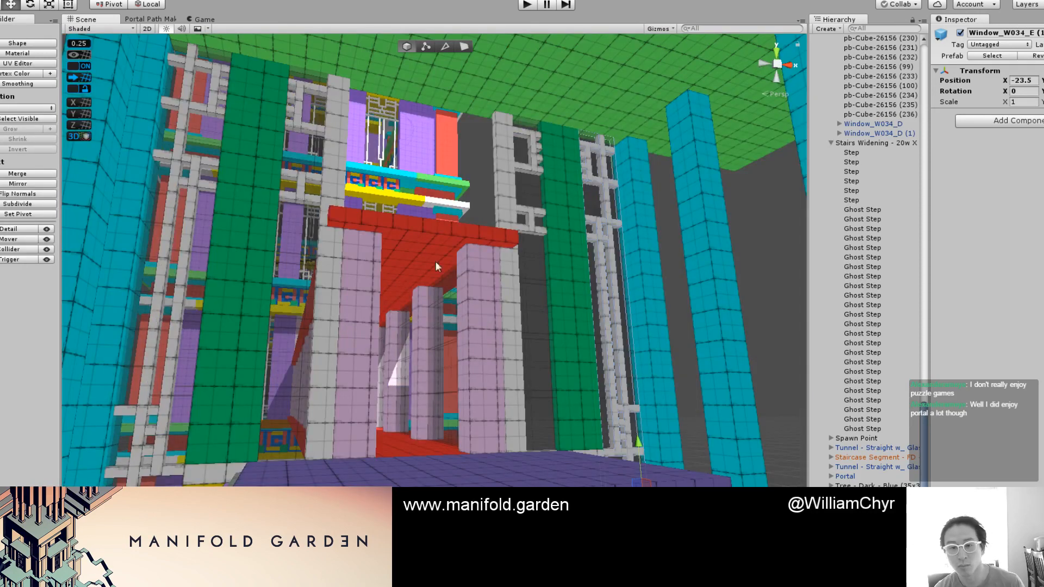
left_click_drag(498, 228, 452, 235, "alt")
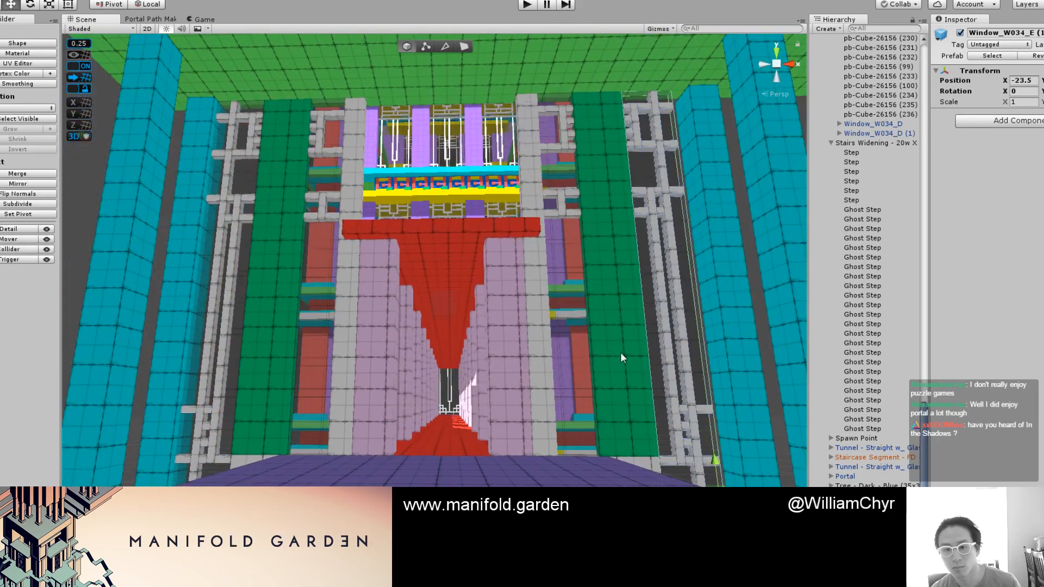
middle_click_drag(688, 400, 653, 394)
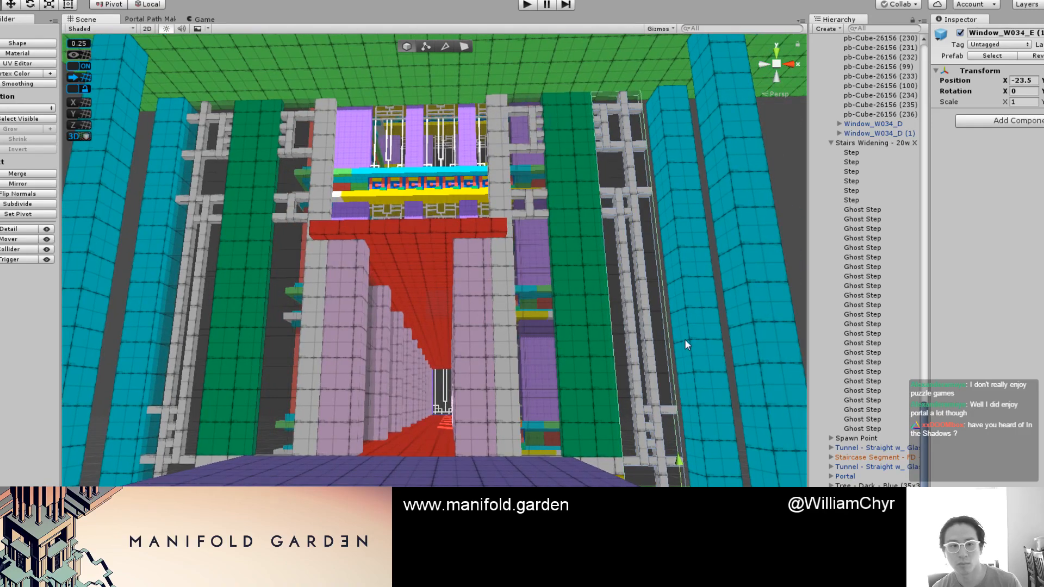
left_click_drag(684, 338, 689, 399, "alt")
left_click(668, 411)
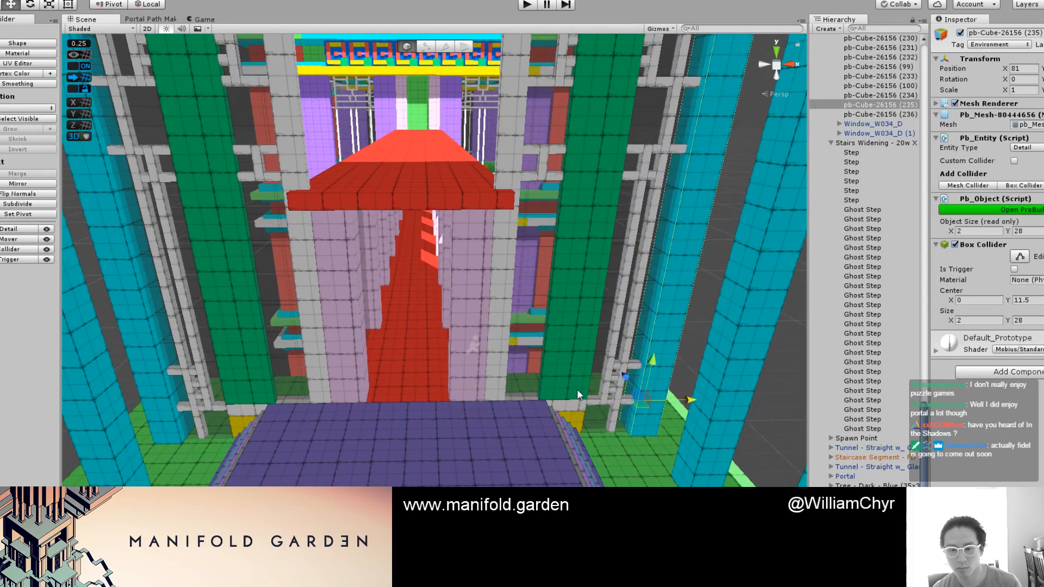
scroll(576, 390, "down", 3)
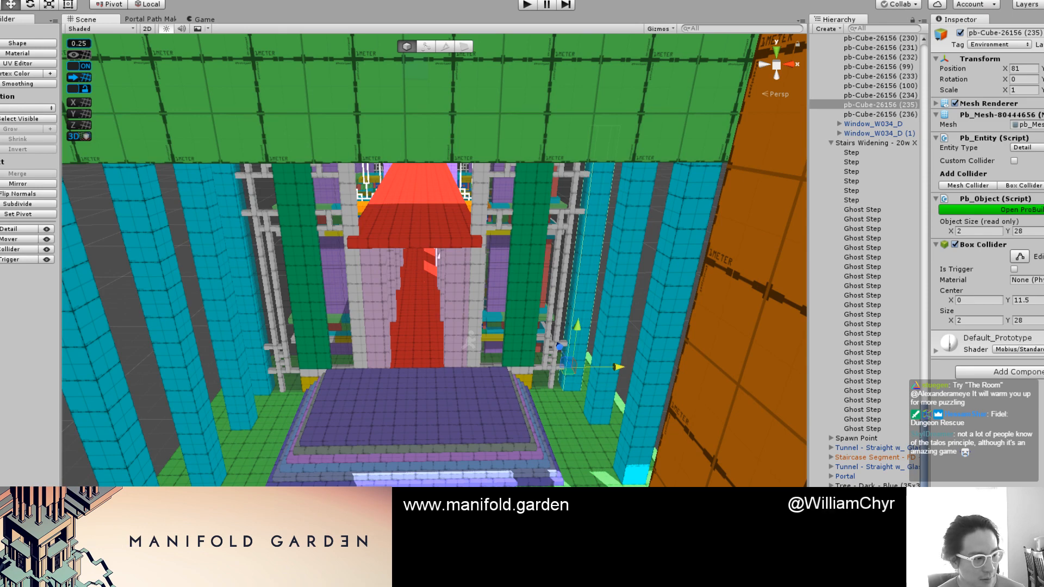
Step: Switch to the web browser and open steamspy.com in a new tab
key("alt+Tab")
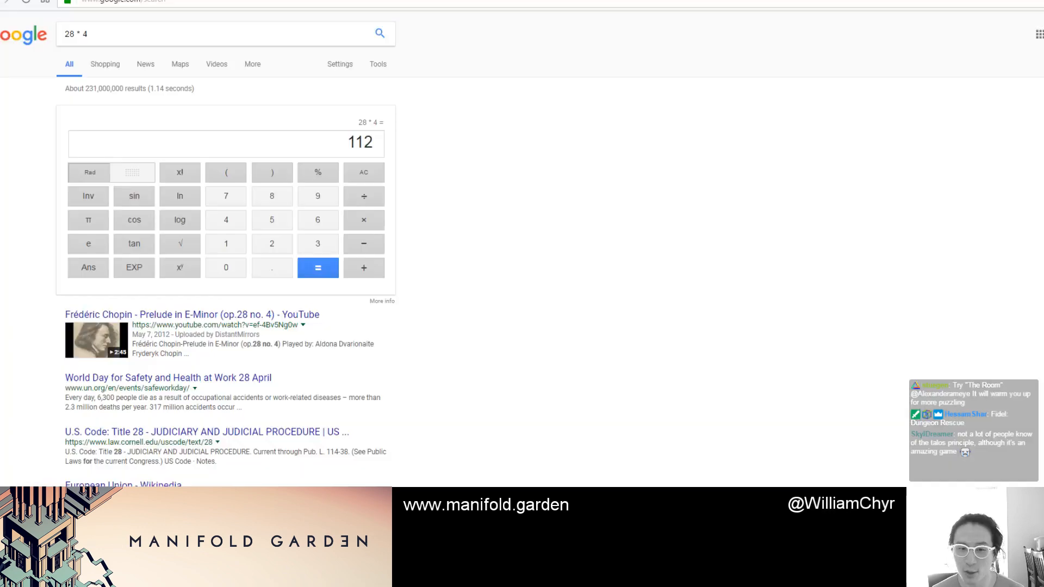
key("ctrl+t")
type("steamspy.com")
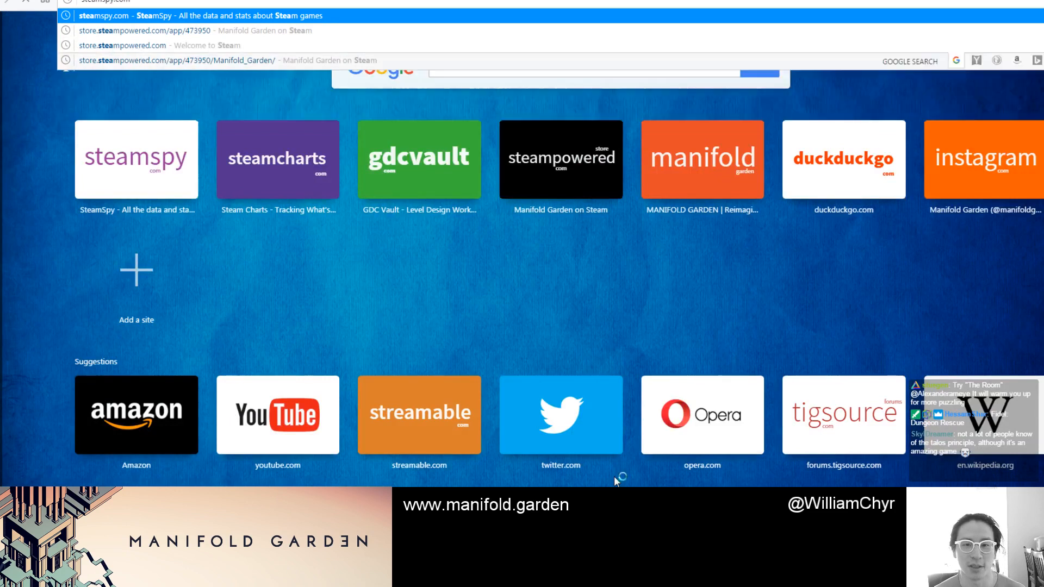
key("Return")
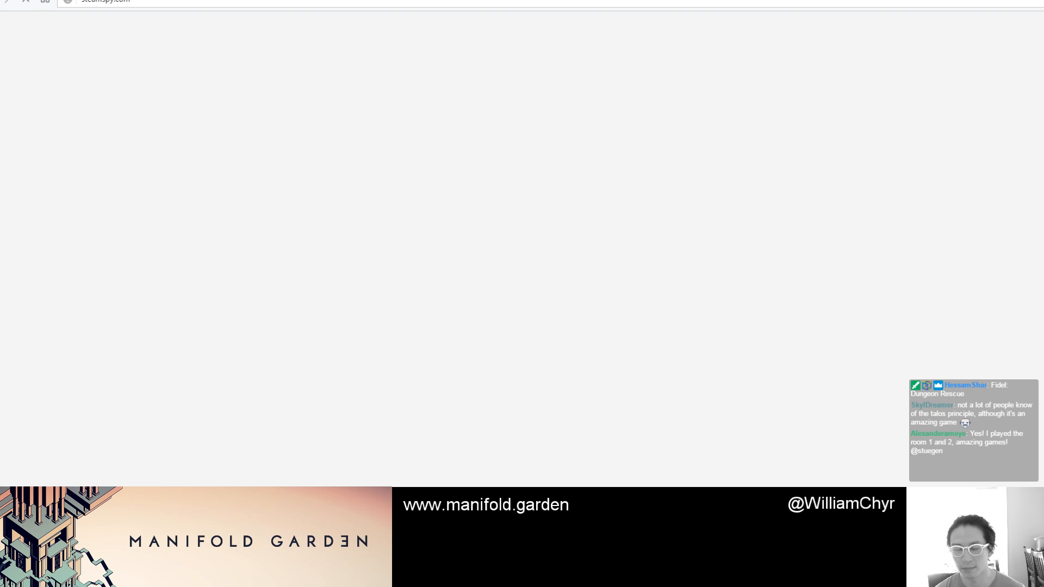
Step: Return to Unity and widen the corner column beside the window to 4 along X, also extending its adjacent face
key("alt+Tab")
mouse_move(468, 296)
right_mouse_down()
mouse_move(430, 311)
mouse_move(325, 249)
mouse_move(283, 237)
mouse_move(330, 260)
mouse_move(352, 303)
mouse_move(379, 294)
right_mouse_up()
left_click_drag(490, 335, 582, 361, "alt")
scroll(573, 352, "up", 3)
key("g")
left_click(576, 362)
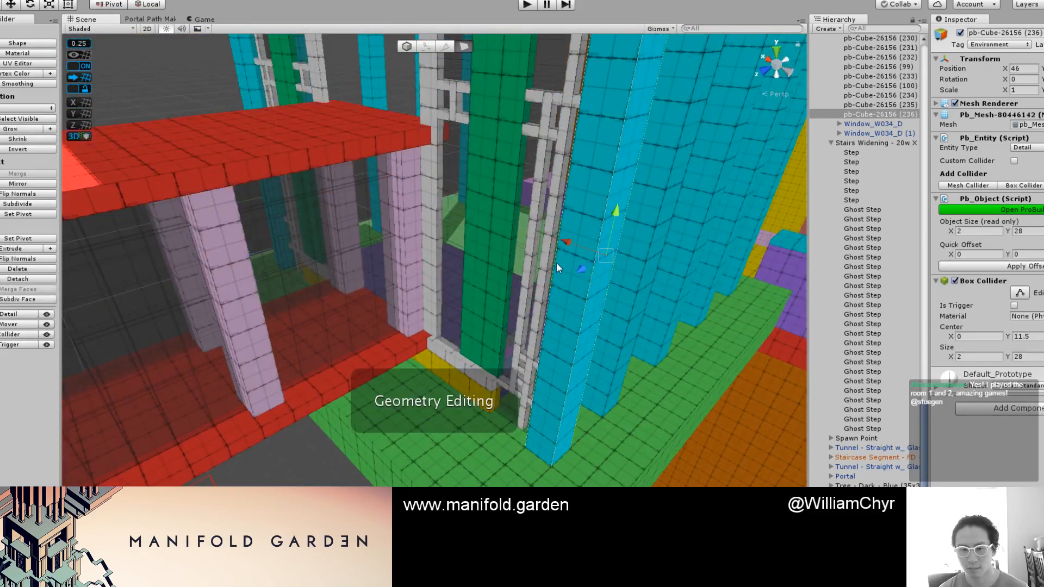
left_click_drag(564, 240, 591, 272)
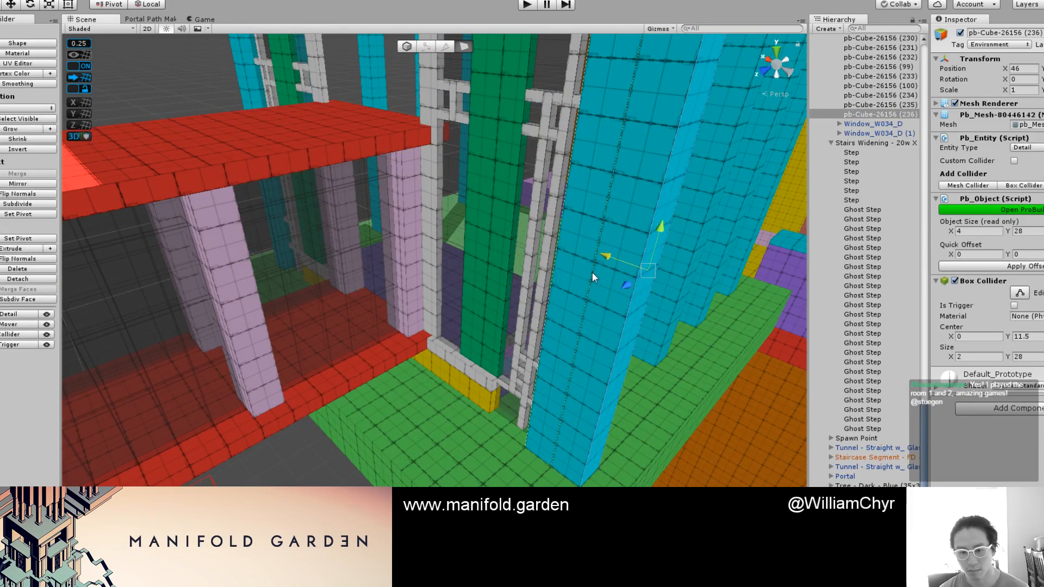
left_click_drag(633, 316, 465, 354, "alt")
left_click(434, 333)
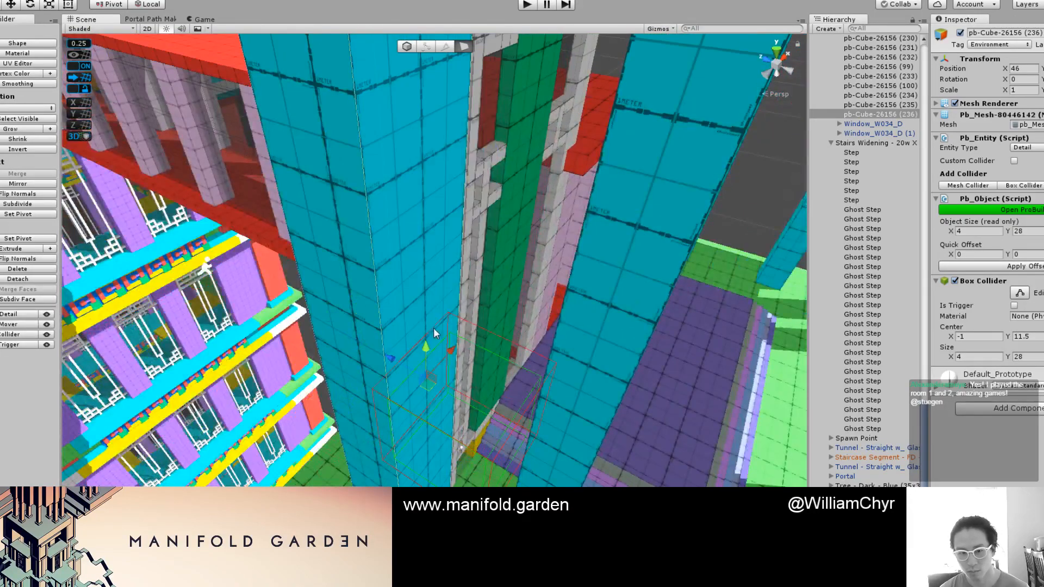
left_click_drag(408, 372, 415, 376)
scroll(445, 378, "down", 3)
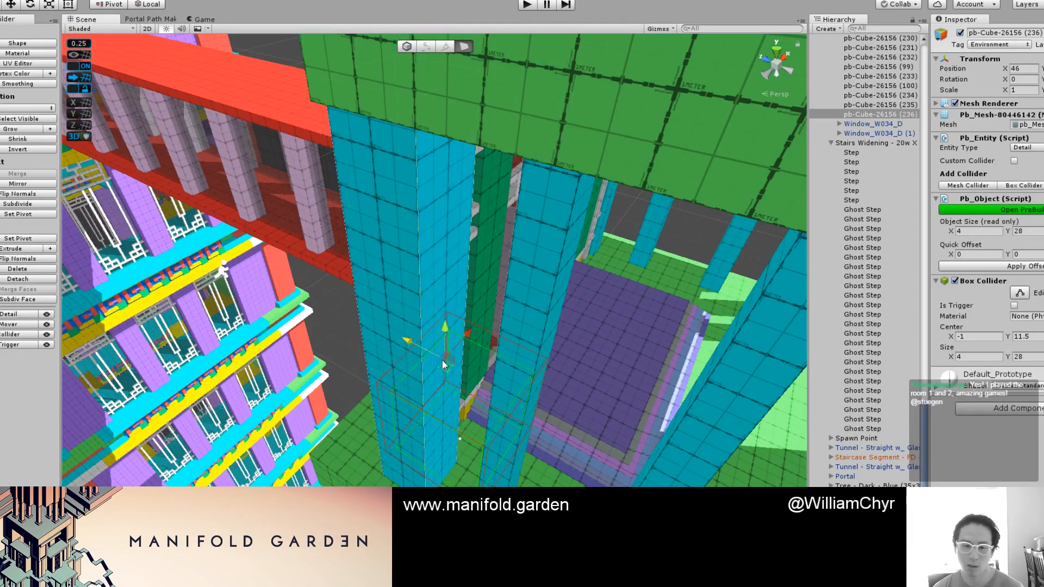
Step: Leave geometry editing and delete the two thin columns pb-Cube-26156 (222) and (232) next to the corner columns
key("Escape")
scroll(448, 360, "down", 4)
left_click_drag(474, 351, 535, 275, "alt")
left_click(543, 281)
left_click_drag(530, 199, 574, 194, "alt")
left_click(574, 193, "shift")
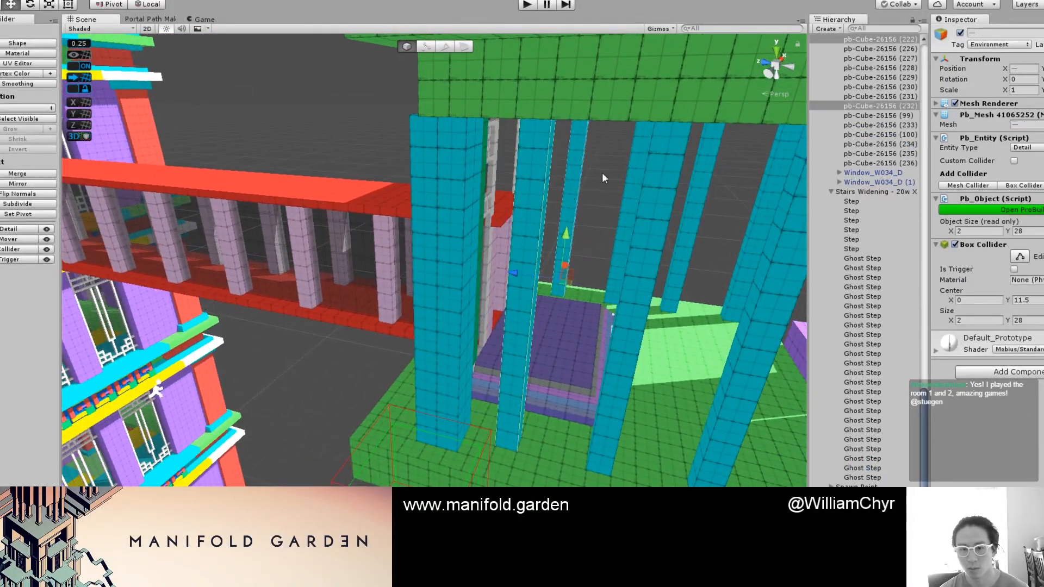
right_click(858, 101)
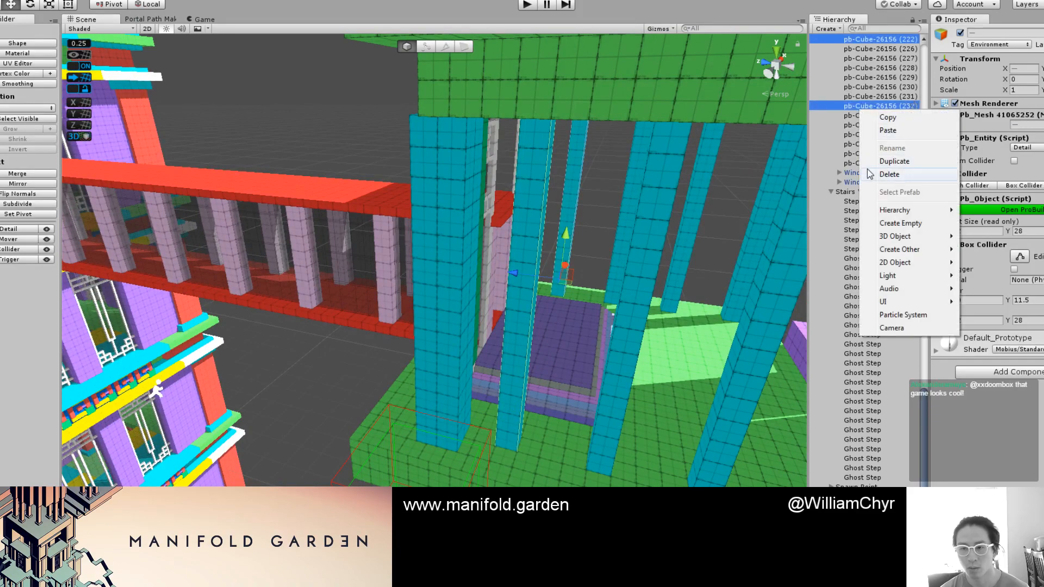
left_click(877, 172)
Step: Recolour the lower green slab resting on top of the columns yellow
scroll(466, 149, "down", 5)
left_click_drag(467, 148, 510, 149, "alt")
scroll(510, 149, "up", 4)
scroll(510, 149, "up", 1)
middle_click_drag(522, 75, 480, 227)
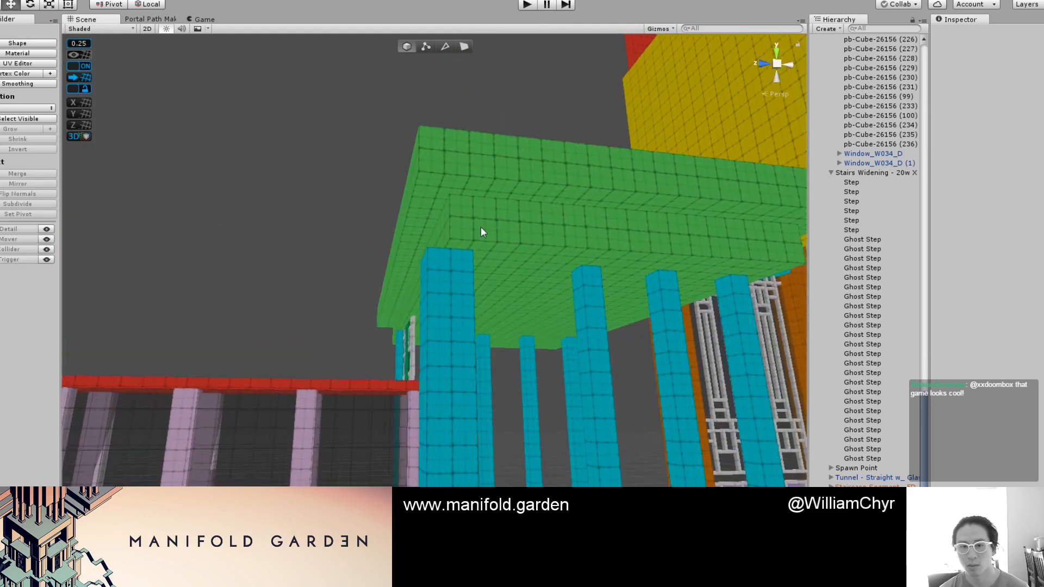
key("g")
double_click(481, 226)
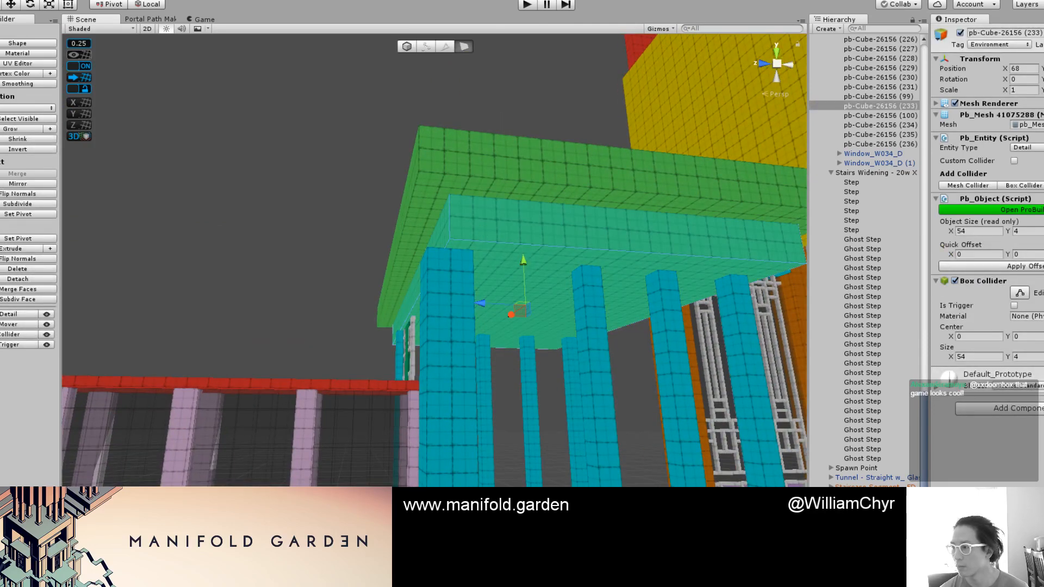
key("alt+shift+3")
Step: Extend the yellow slab's end face outward past the thickened corner column
left_click(446, 236)
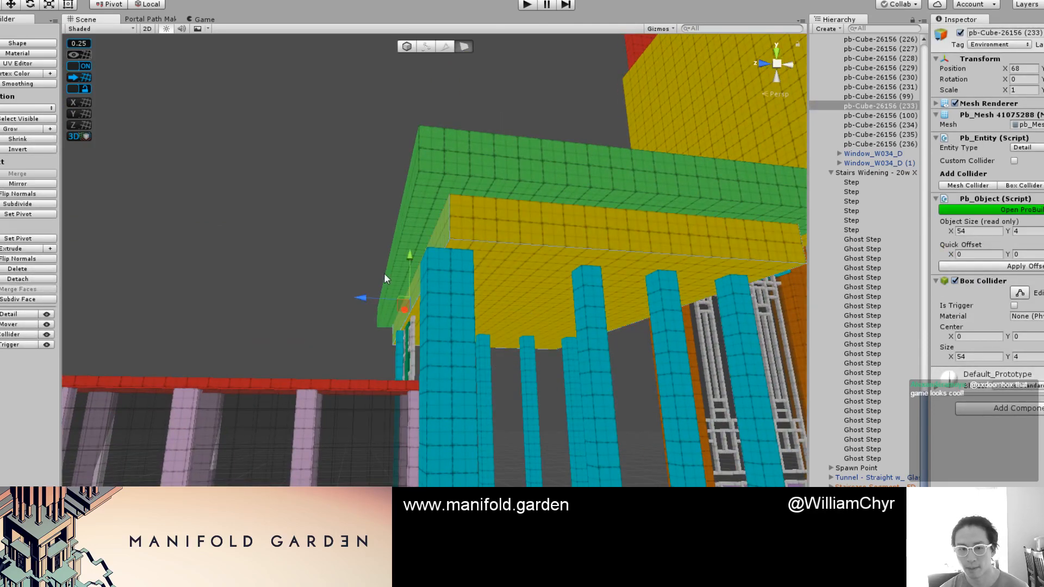
left_click_drag(363, 296, 341, 303)
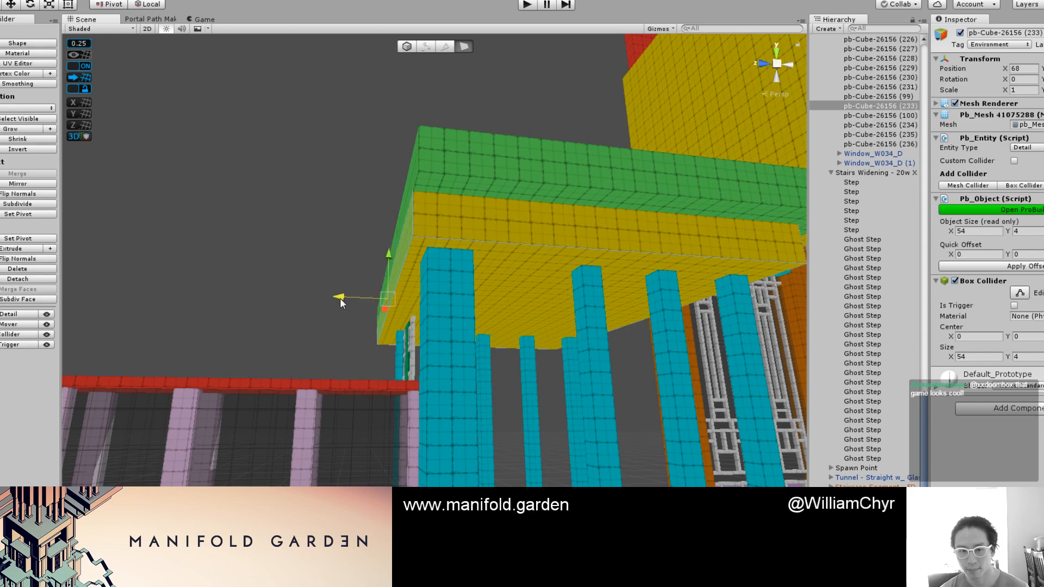
scroll(429, 229, "up", 3)
scroll(462, 212, "down", 5)
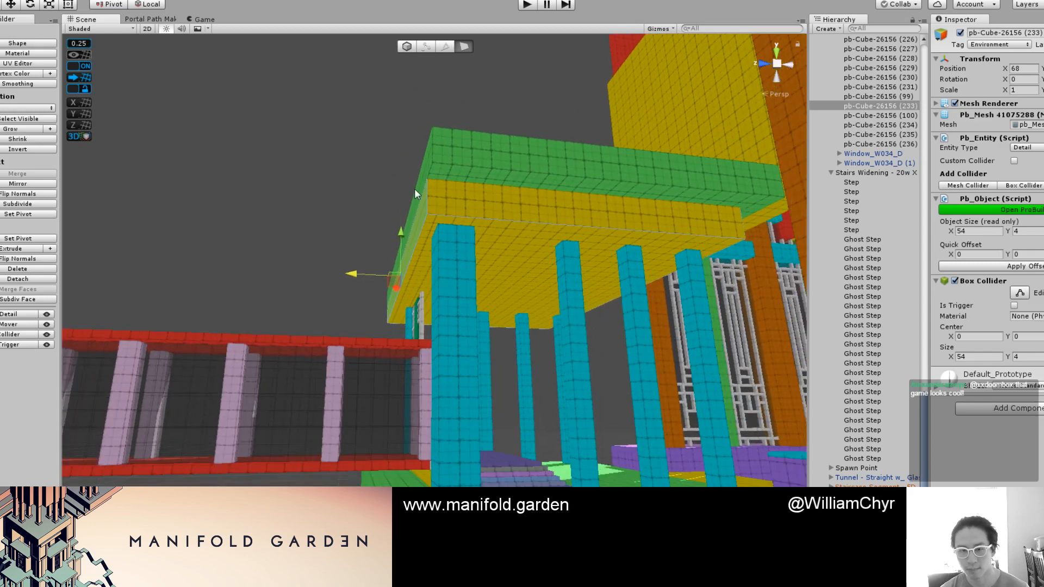
Step: Extend the end face of the green roof slab outward so it overhangs the yellow slab
left_click(419, 178)
left_click(377, 234)
left_click(397, 257)
left_click(397, 259)
left_click(397, 259)
left_click_drag(352, 253, 321, 247)
Step: Pull the yellow slab's end face slightly further outward beneath the green roof's edge
scroll(448, 194, "up", 4)
left_click_drag(448, 194, 430, 166, "alt")
middle_click_drag(430, 166, 431, 303)
scroll(426, 218, "up", 4)
left_click(426, 219)
left_click_drag(438, 230, 415, 205, "alt")
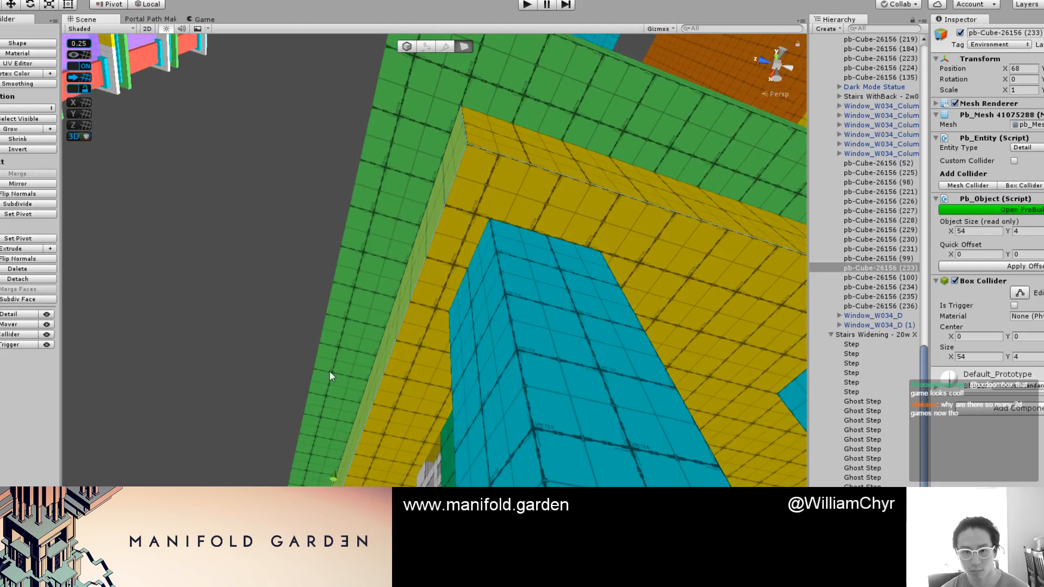
left_click_drag(293, 497, 287, 495)
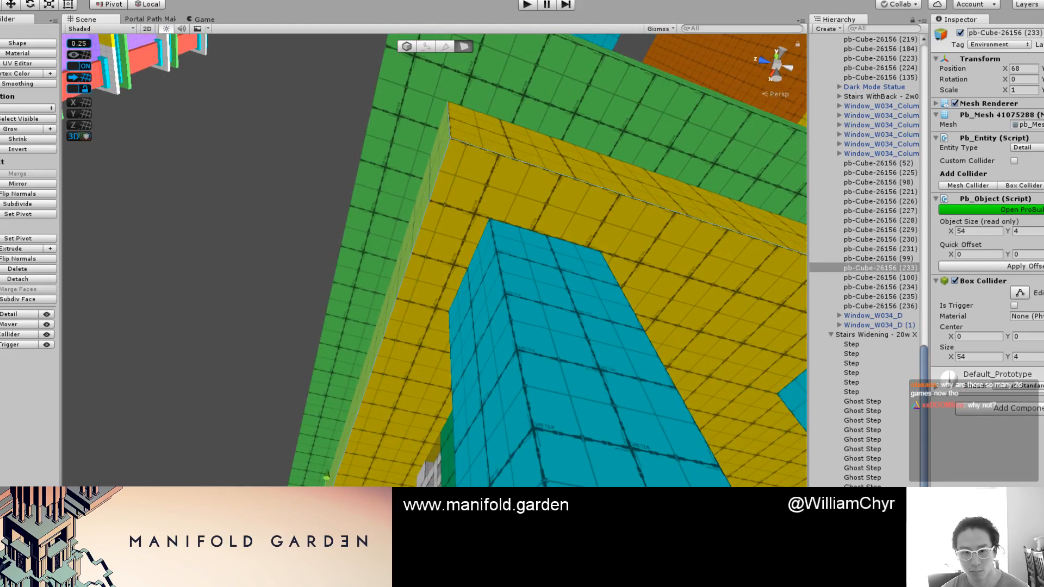
Step: Extend the green roof slab's end face a little further outward, then leave geometry editing and clear the selection
left_click_drag(330, 391, 366, 256, "alt")
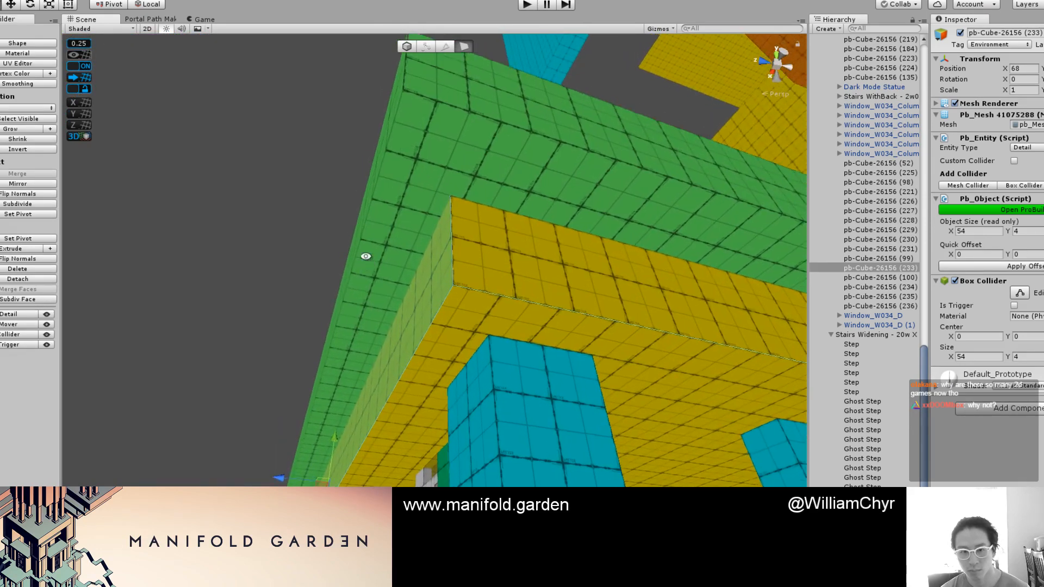
left_click(360, 235)
left_click_drag(262, 420, 251, 410)
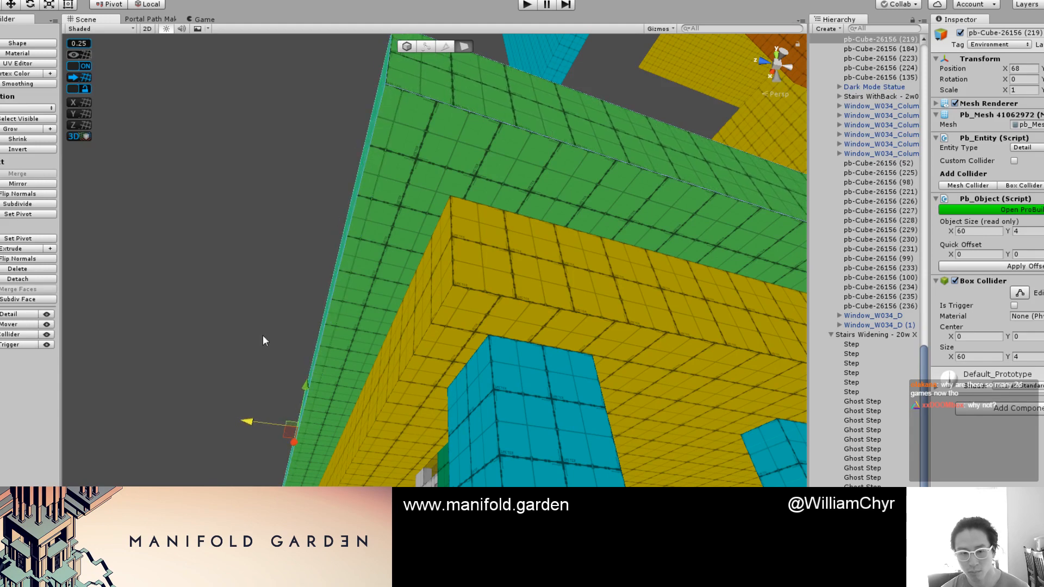
key("Escape")
left_click(225, 298)
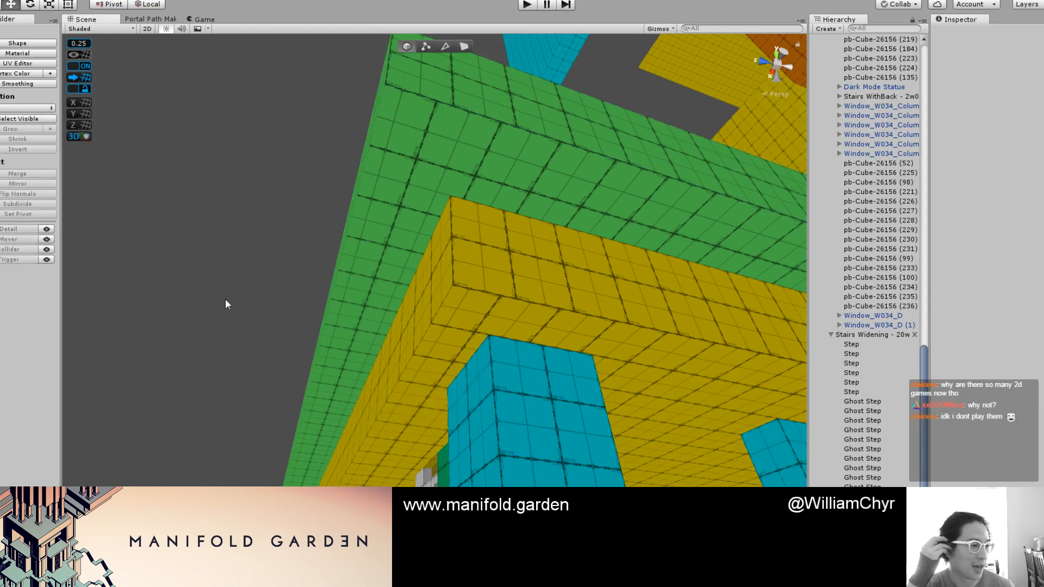
Step: Widen the opposite corner column to 4 along X, extend its depth face, and centre its pivot
right_click_drag(225, 299, 398, 337)
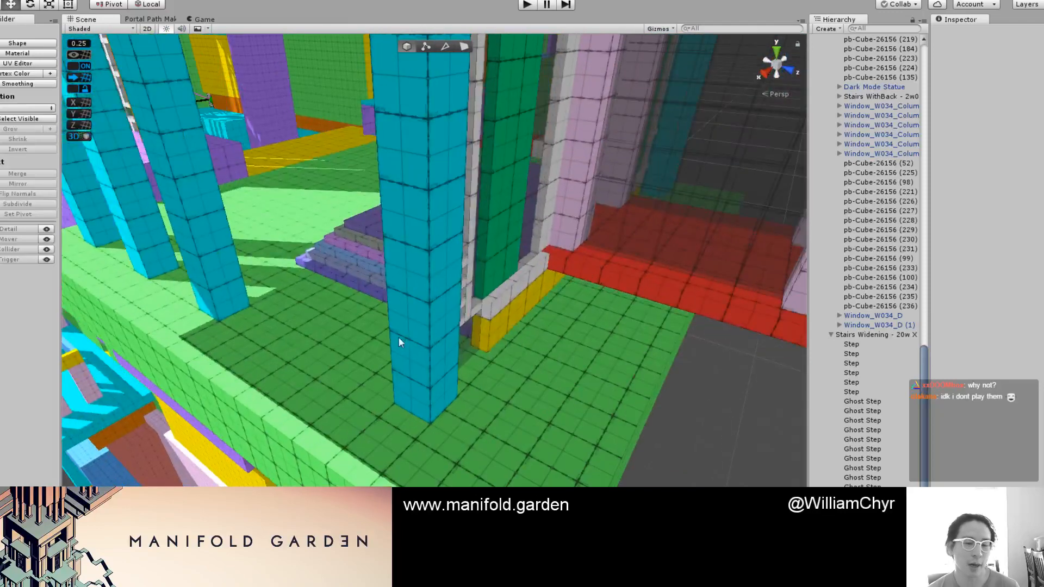
left_click(405, 338)
scroll(405, 314, "down", 5)
right_click_drag(421, 242, 326, 327)
right_click_drag(281, 352, 430, 190)
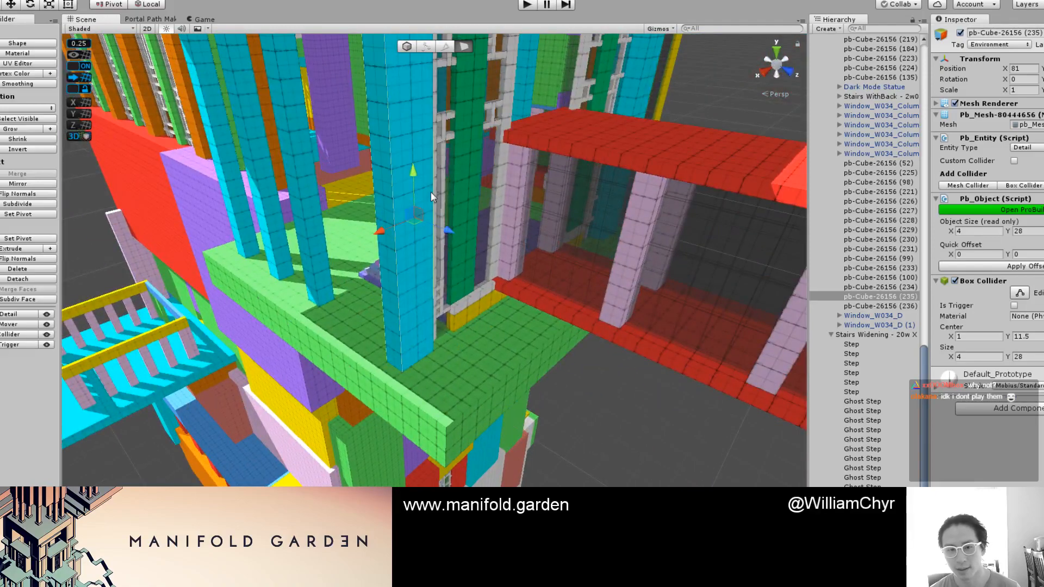
left_click_drag(450, 234, 463, 241)
left_click_drag(324, 275, 508, 226, "alt")
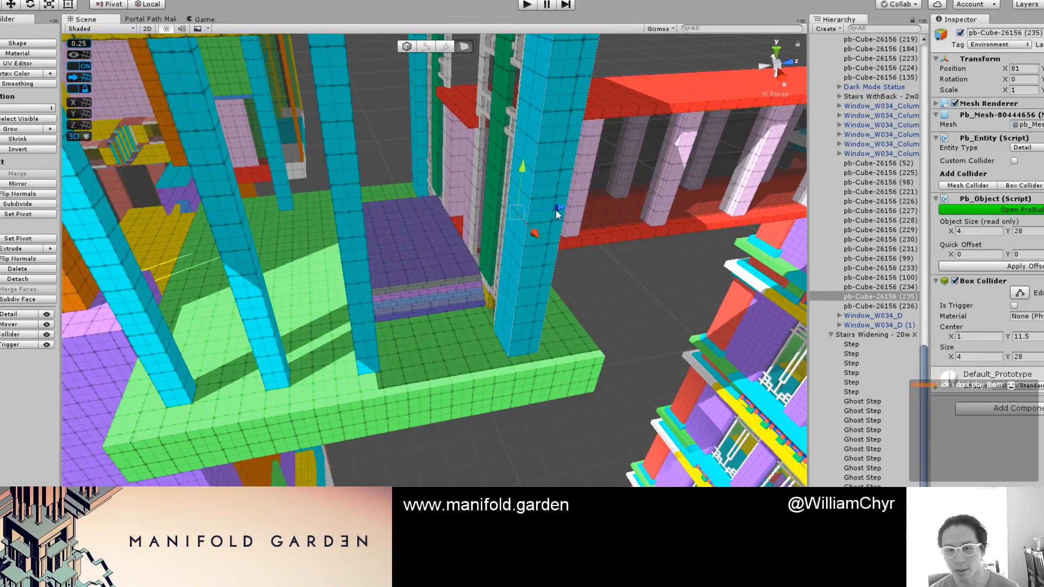
key("ctrl+j")
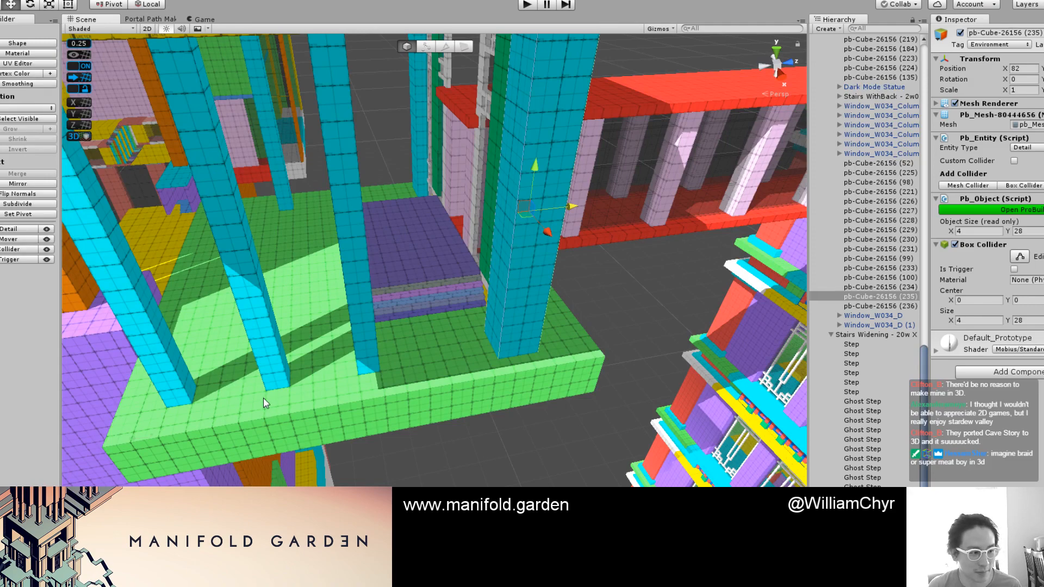
Step: Select the thin column beside the thickened corner column and adjust its spacing from the corner along Z
left_click_drag(305, 377, 353, 370, "alt")
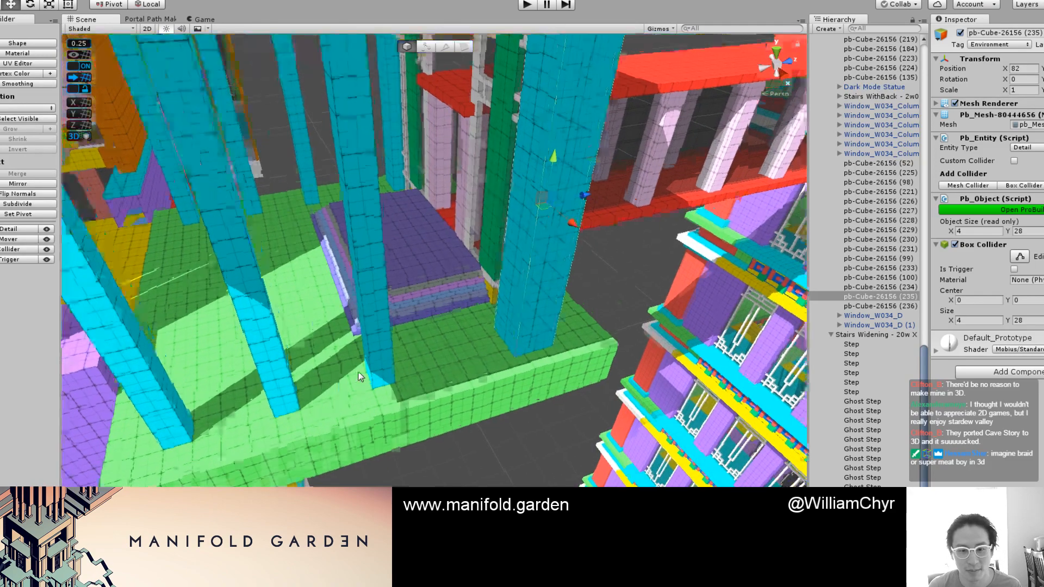
scroll(394, 277, "up", 3)
left_click_drag(393, 277, 592, 378, "alt")
key("g")
left_click(599, 289)
scroll(592, 272, "down", 3)
middle_click_drag(592, 273, 622, 348)
mouse_move(622, 347)
left_mouse_down("alt")
mouse_move(515, 203)
mouse_move(497, 207)
mouse_move(645, 312)
mouse_move(514, 304)
mouse_move(590, 394)
mouse_move(373, 350)
mouse_move(543, 361)
mouse_move(538, 370)
mouse_move(461, 342)
mouse_move(373, 273)
mouse_move(286, 245)
mouse_move(340, 261)
mouse_move(371, 256)
mouse_move(428, 289)
mouse_move(361, 378)
mouse_move(482, 327)
mouse_move(473, 379)
mouse_move(475, 322)
mouse_move(460, 338)
mouse_move(456, 308)
left_mouse_up("alt")
scroll(372, 254, "down", 3)
left_click(476, 329)
left_click(460, 338)
key("g")
left_click_drag(428, 353, 325, 351, "alt")
scroll(325, 351, "down", 6)
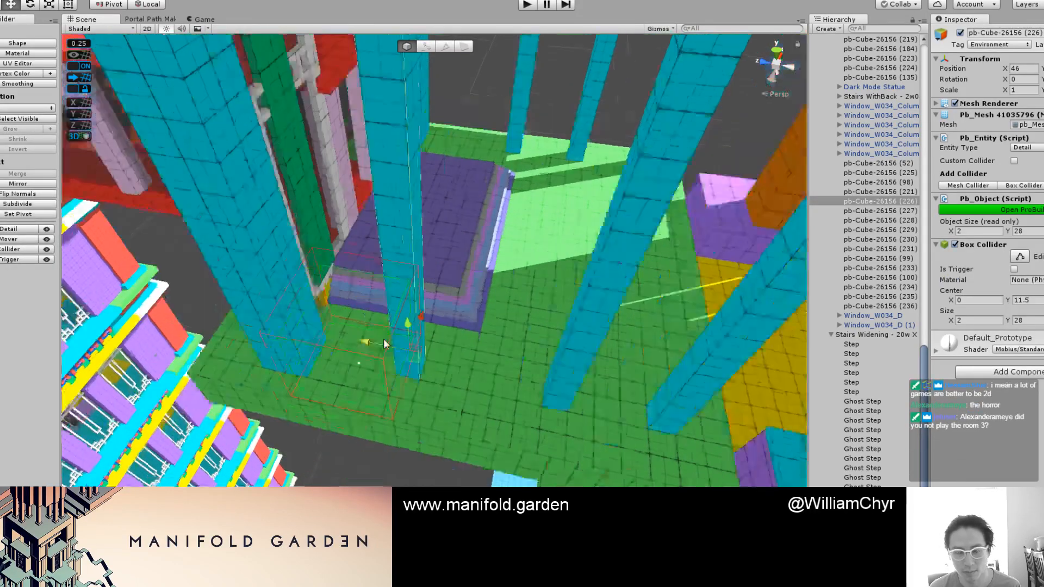
left_click_drag(477, 349, 478, 294, "alt")
scroll(440, 347, "up", 2)
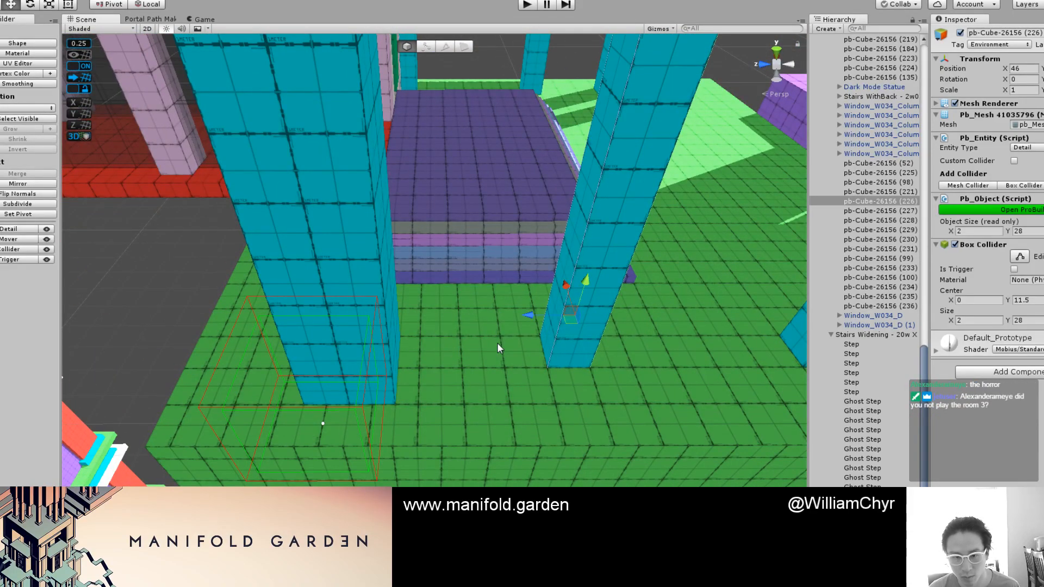
Step: Select the next thin column in the row and move it along Z, further from the corner, to even out the spacing
left_click_drag(531, 322, 338, 305, "alt")
left_click(494, 318)
scroll(494, 304, "up", 1)
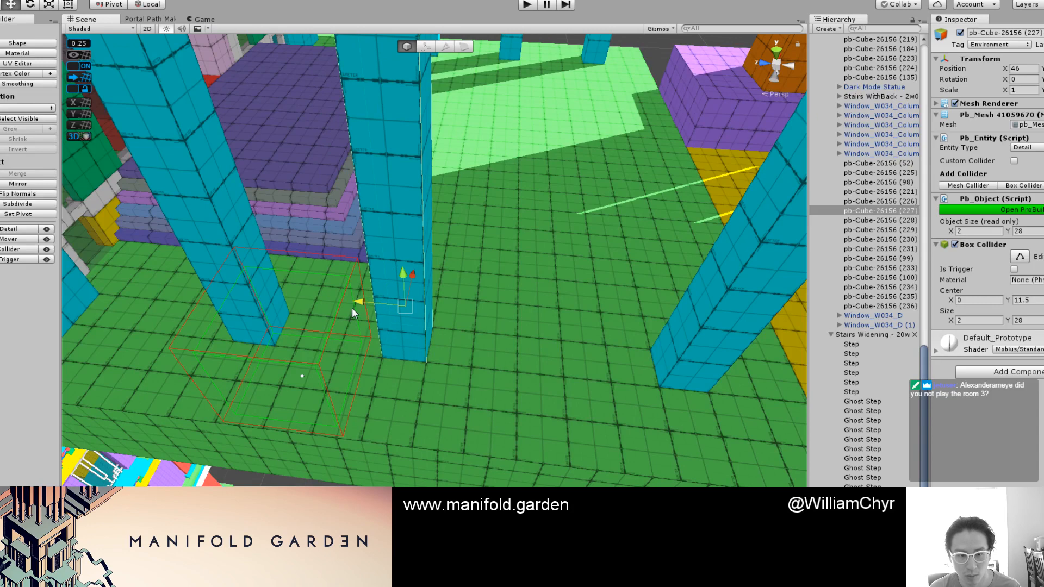
left_click_drag(350, 307, 422, 312)
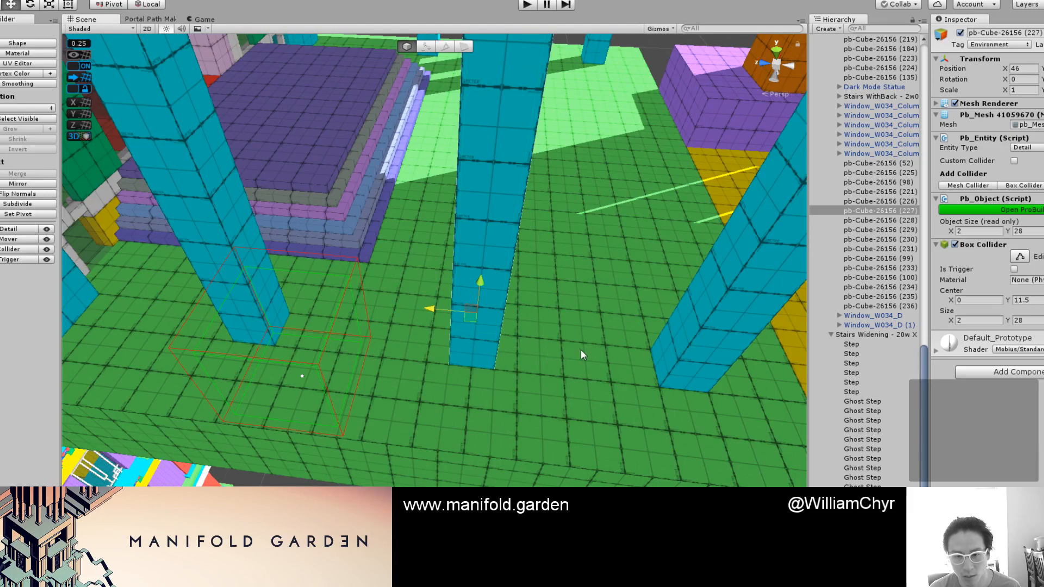
Step: Edit the geometry of the column at the row's outer end and pull its side face outward to thicken its depth
left_click(673, 360)
scroll(670, 359, "down", 3)
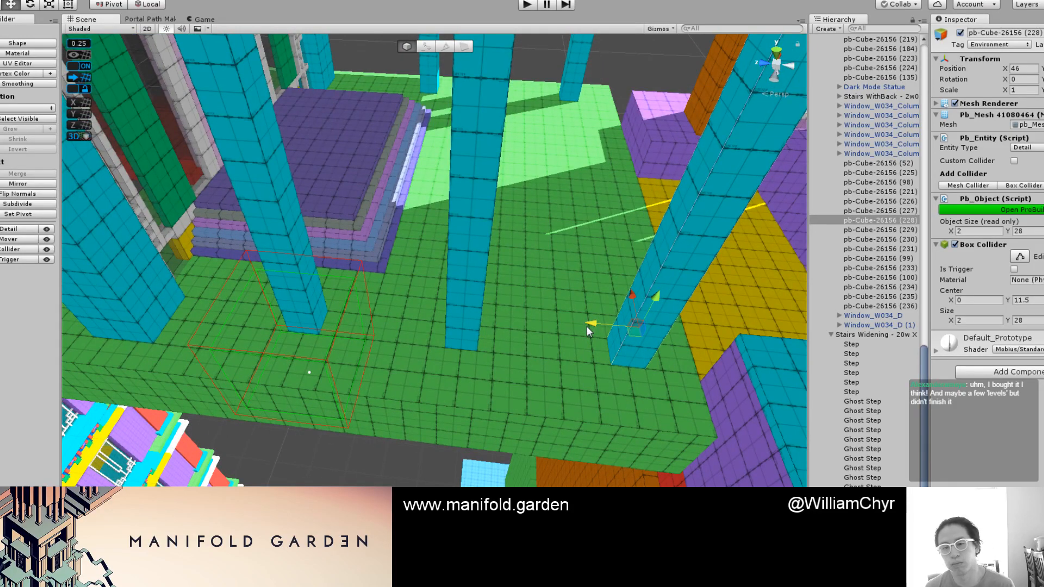
left_click_drag(586, 326, 650, 347, "alt")
scroll(641, 337, "up", 3)
middle_click_drag(619, 310, 612, 270)
left_click_drag(613, 270, 559, 256, "alt")
middle_click_drag(609, 240, 547, 305)
left_click_drag(548, 305, 478, 312, "alt")
key("g")
left_click(416, 289)
left_click_drag(387, 263, 387, 147, "alt")
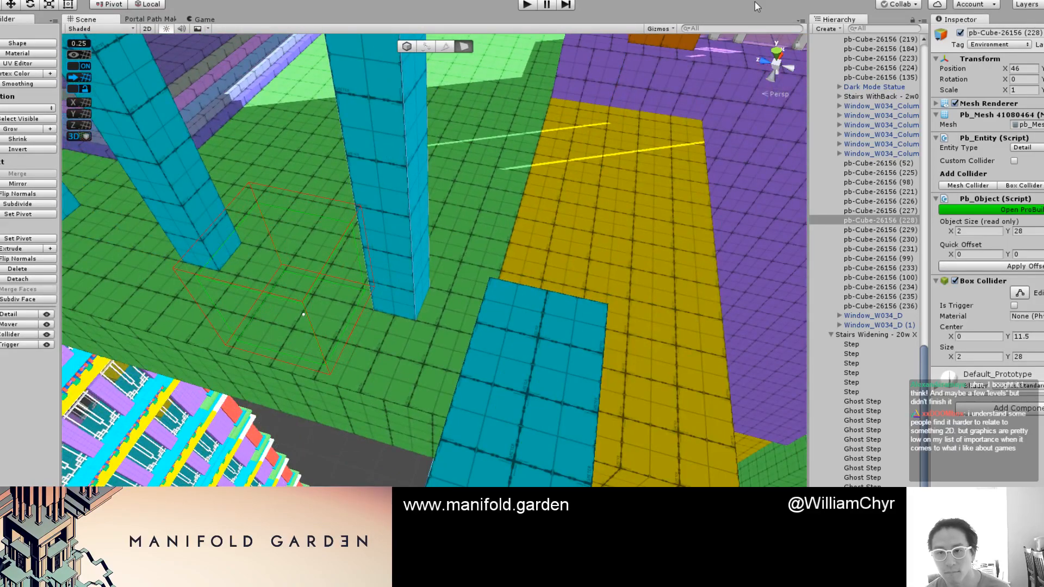
left_click(775, 65)
middle_click_drag(408, 180, 450, 332)
left_click_drag(419, 180, 473, 213)
Step: Extend the end column's opposite X faces to a width of 4, then leave geometry editing and centre its pivot
left_click_drag(354, 294, 521, 294, "alt")
left_click(586, 351)
scroll(586, 352, "down", 6)
left_click_drag(587, 353, 613, 340, "alt")
left_click_drag(513, 112, 534, 120)
left_click_drag(437, 176, 456, 218, "alt")
left_click(462, 220)
scroll(443, 162, "down", 6)
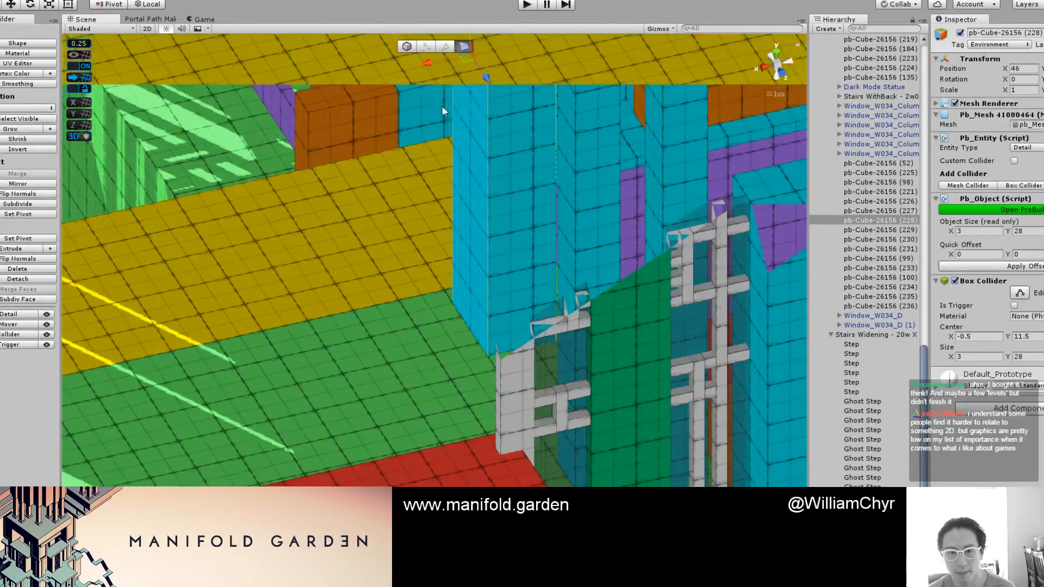
left_click_drag(426, 60, 411, 75)
key("g")
key("ctrl+j")
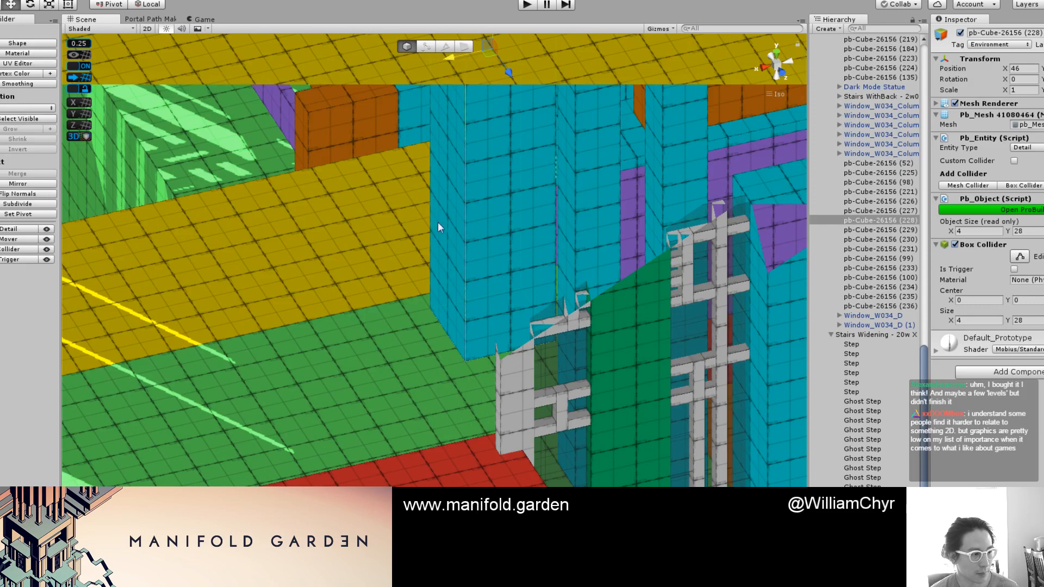
scroll(439, 301, "up", 2)
scroll(441, 304, "up", 1)
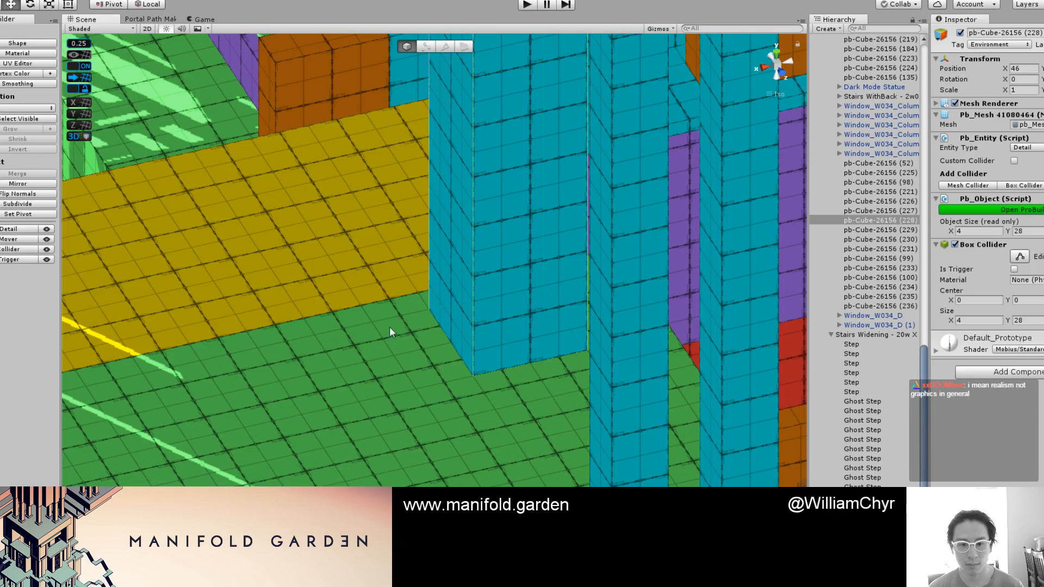
left_click(539, 307)
scroll(514, 305, "down", 10)
key("g")
scroll(489, 307, "up", 9)
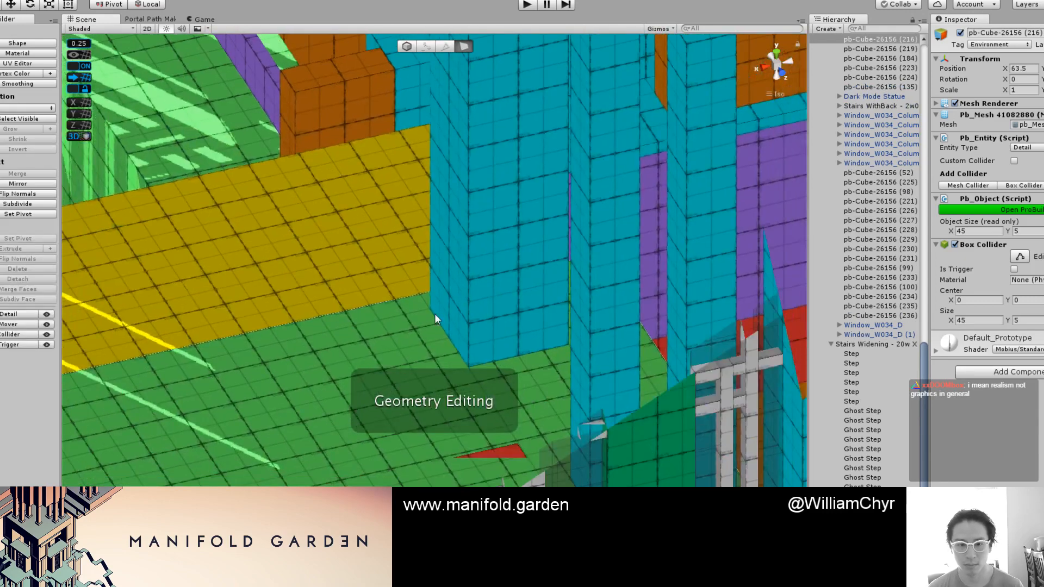
key("g")
scroll(432, 310, "down", 3)
scroll(431, 308, "down", 2)
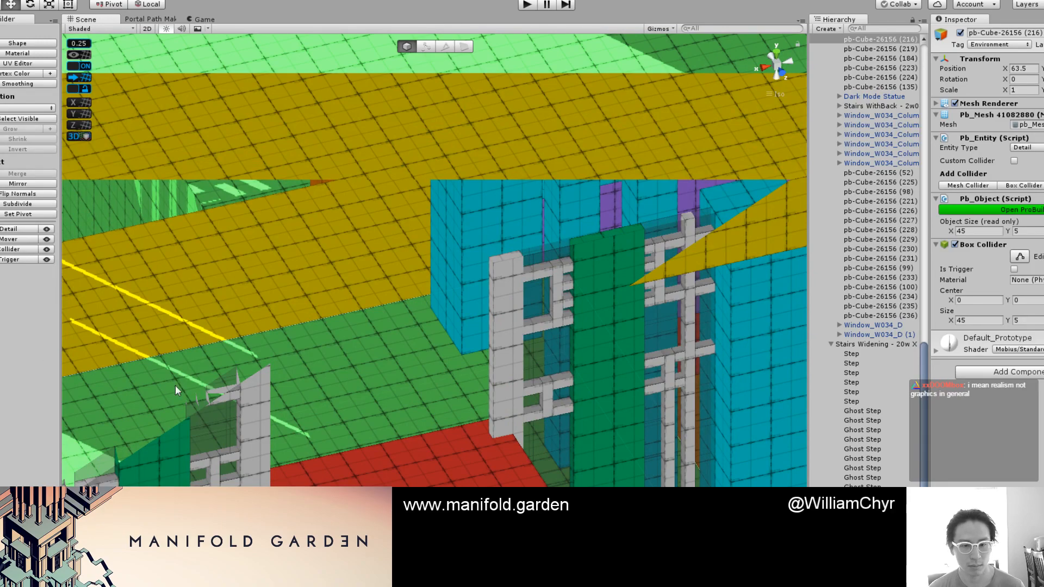
Step: On the opposite side of the porch, select the thin column beside the thick corner column and move it along Z
middle_click_drag(375, 274, 376, 266)
scroll(376, 266, "down", 5)
left_click_drag(330, 294, 424, 302, "alt")
middle_click_drag(373, 317, 496, 220)
left_click_drag(479, 269, 554, 246, "alt")
middle_click_drag(560, 247, 272, 305)
scroll(288, 304, "down", 7)
left_click_drag(295, 301, 345, 281, "alt")
left_click(406, 267)
left_click_drag(440, 272, 389, 299, "alt")
left_click(409, 314)
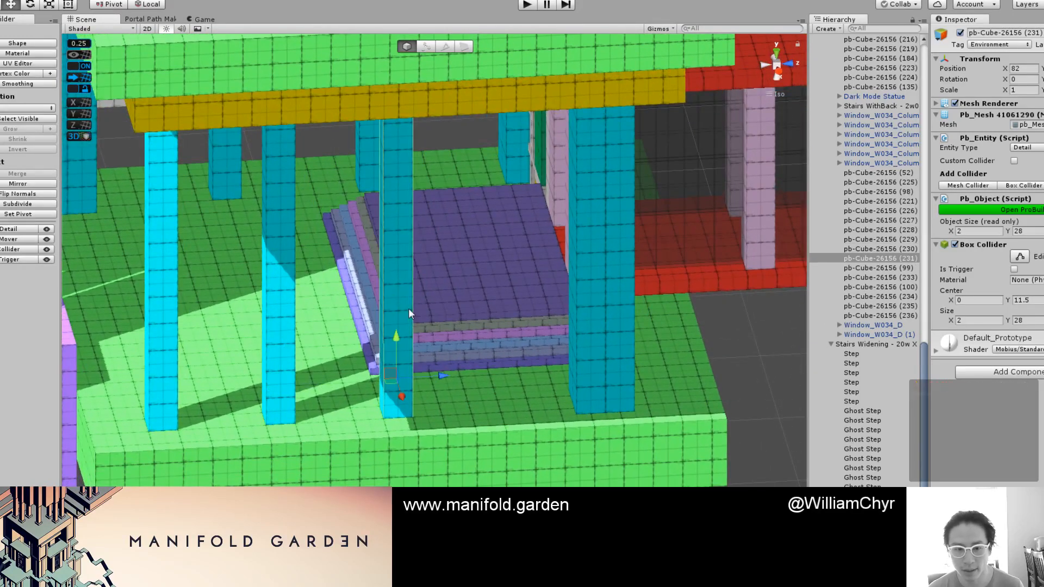
left_click_drag(439, 376, 491, 320)
Step: Select the outer end column on this side and pull its side face outward in geometry editing to thicken its depth
left_click(409, 311)
left_click_drag(423, 298, 397, 361, "alt")
left_click(318, 350)
key("g")
left_click_drag(432, 259, 420, 293)
left_click_drag(417, 354, 567, 359, "alt")
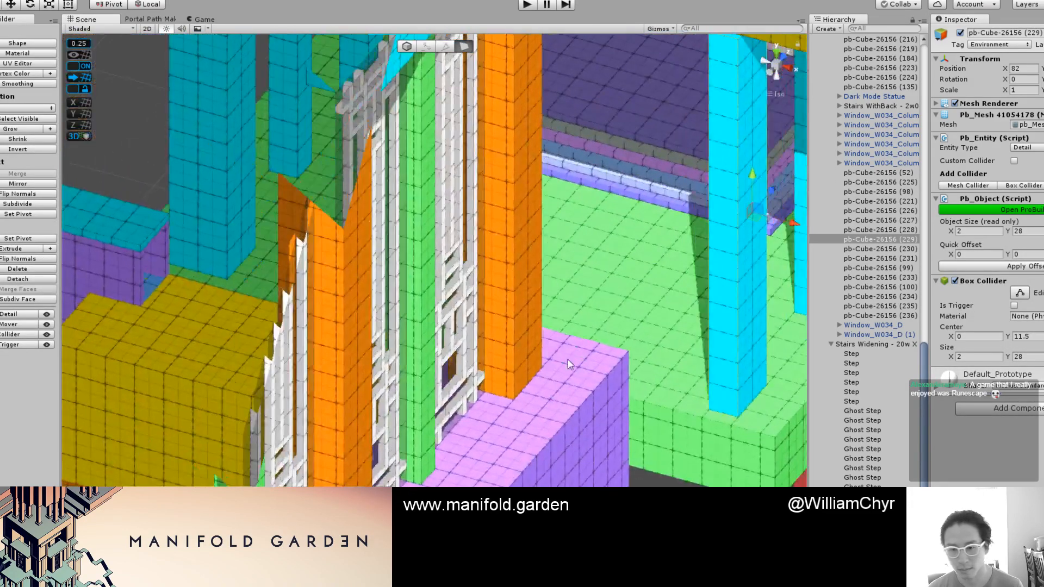
Step: Extend both X faces of this end column to a width of 4, then leave geometry editing and centre its pivot
left_click_drag(786, 222, 806, 228)
left_click_drag(729, 295, 519, 372, "alt")
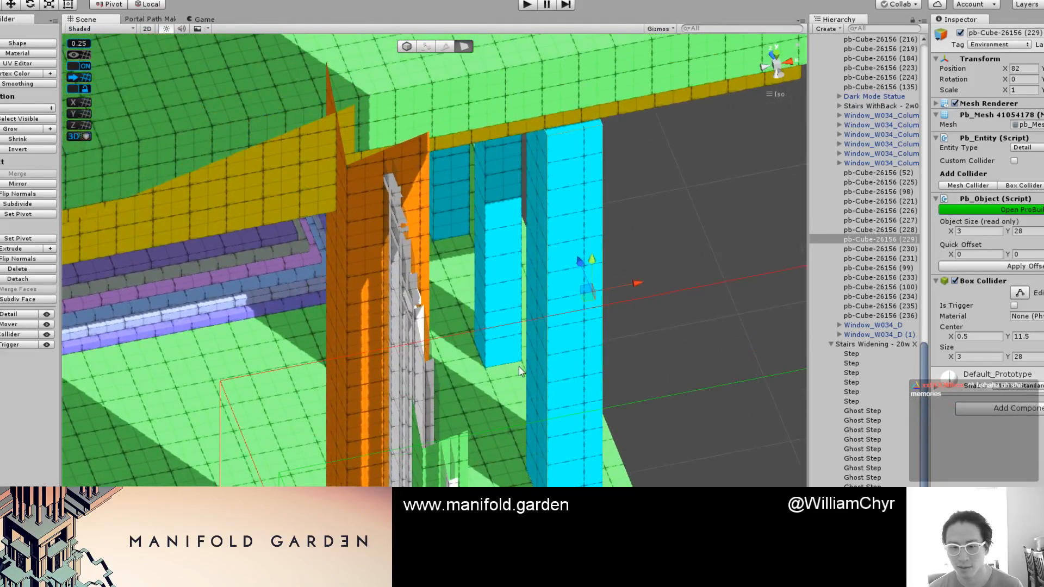
left_click(543, 294)
left_click_drag(577, 297, 505, 291)
key("g")
key("ctrl+j")
Step: Select the thickened end column together with the two thin columns in its row and shift them along X to 81
middle_click_drag(375, 310, 349, 316)
left_click_drag(349, 316, 366, 196, "alt")
middle_click_drag(367, 195, 338, 243)
left_click_drag(444, 232, 553, 291, "alt")
left_click(561, 308)
left_click(574, 333, "shift")
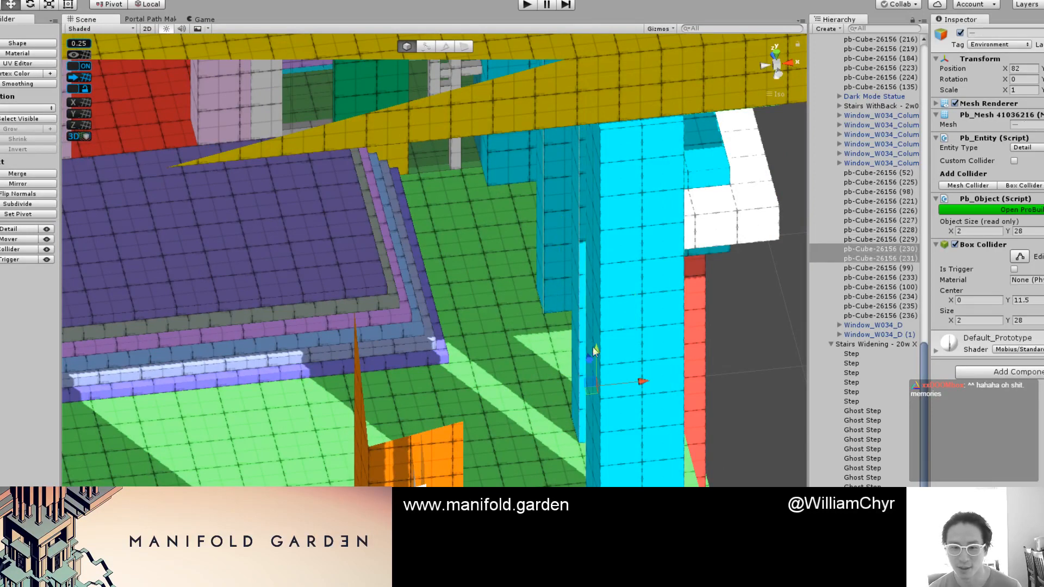
left_click(622, 315, "shift")
left_click(648, 352)
left_click(626, 333)
left_click(582, 296, "shift")
left_click(553, 251, "shift")
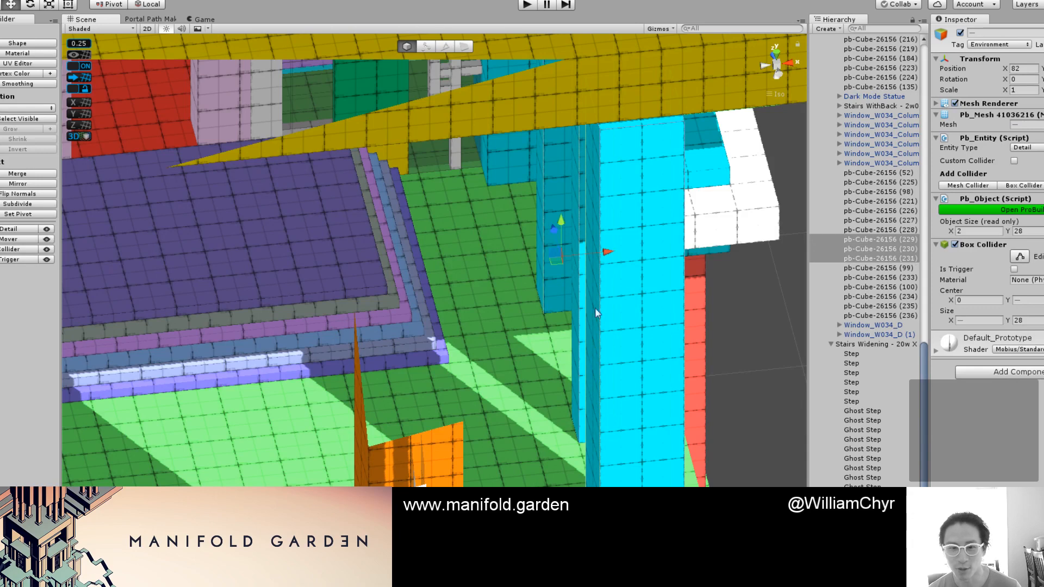
left_click_drag(595, 252, 577, 262)
Step: Examine the porch from several sides, checking the column spacing and the window beside the thick corner column
left_click_drag(569, 318, 603, 333, "alt")
middle_click_drag(605, 375, 527, 235)
left_click_drag(527, 265, 562, 342, "alt")
left_click(437, 302)
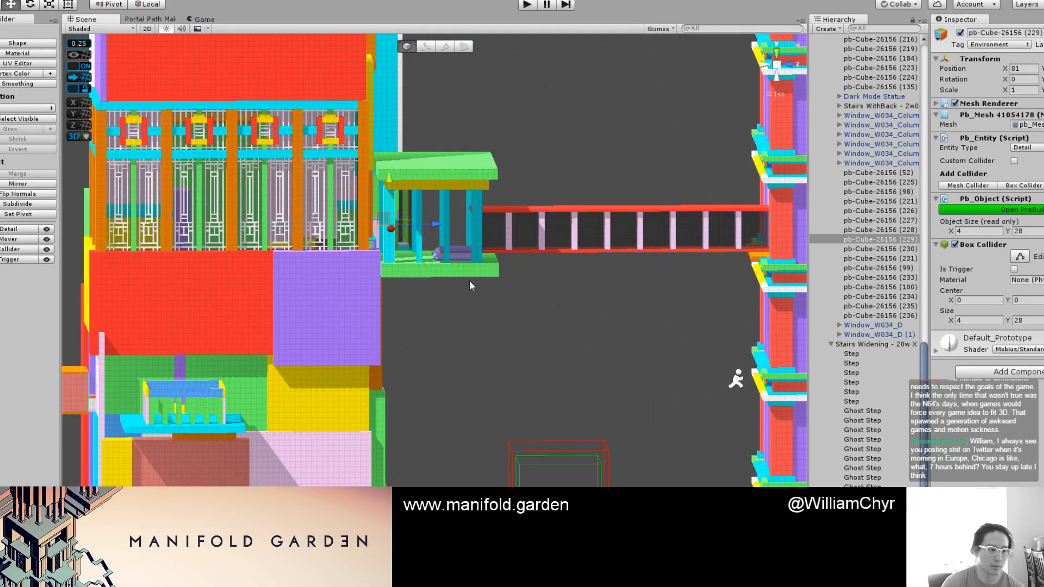
scroll(504, 299, "up", 6)
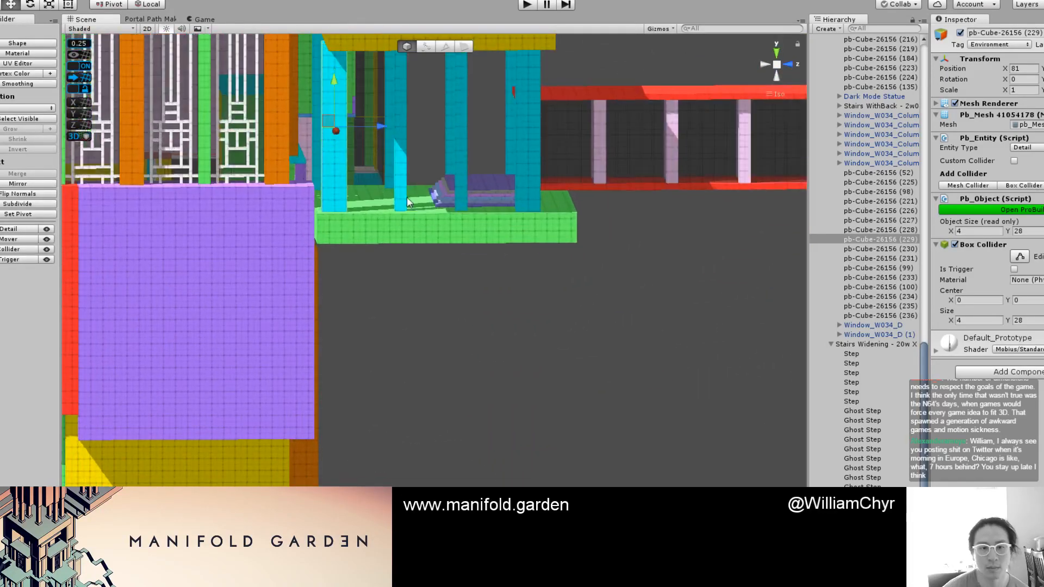
scroll(402, 197, "down", 4)
left_click_drag(370, 179, 364, 337, "alt")
scroll(399, 198, "up", 2)
scroll(461, 255, "up", 5)
left_click_drag(535, 233, 354, 254, "alt")
left_click(374, 240)
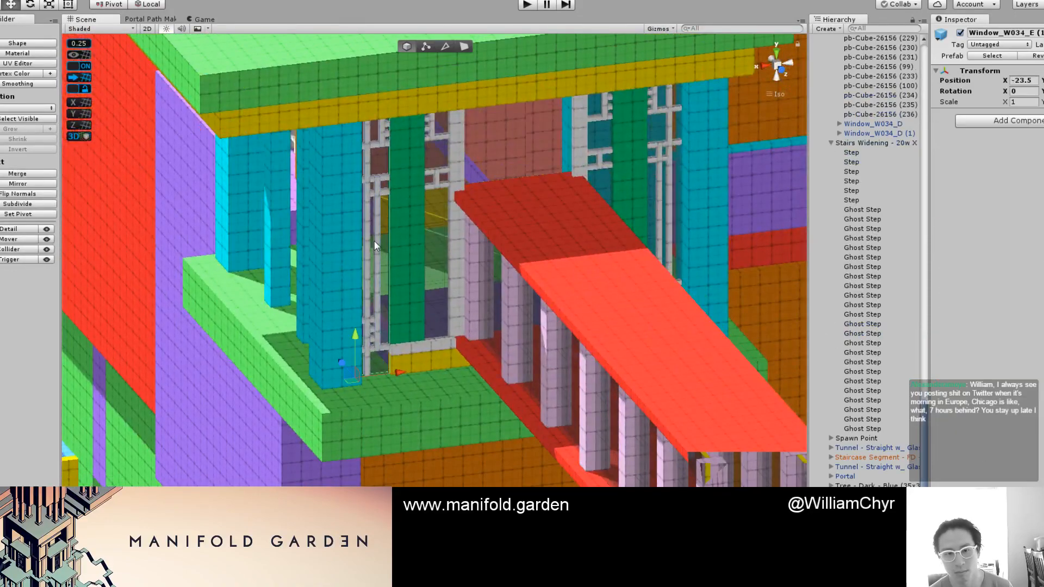
left_click_drag(337, 296, 409, 471, "alt")
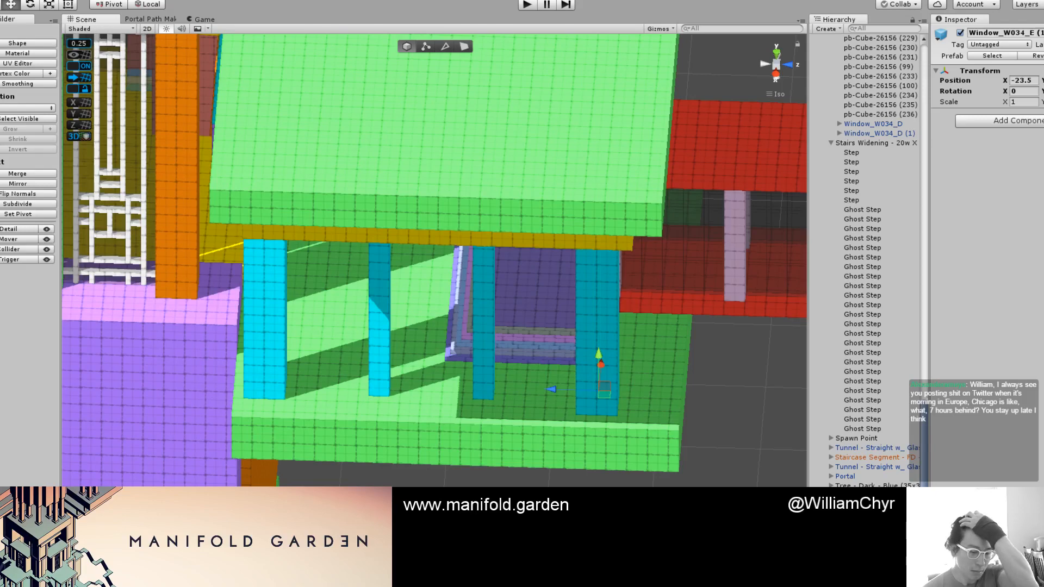
Step: Switch to Photoshop and widen the window pattern's canvas to 32 pixels, anchored at the middle of its left edge
key("alt+Tab")
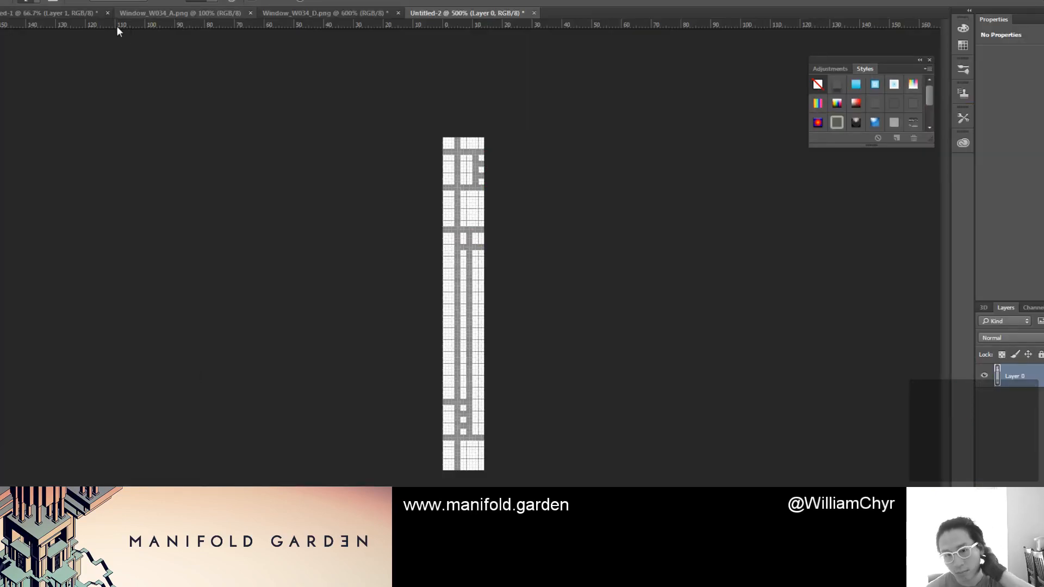
key("alt+i")
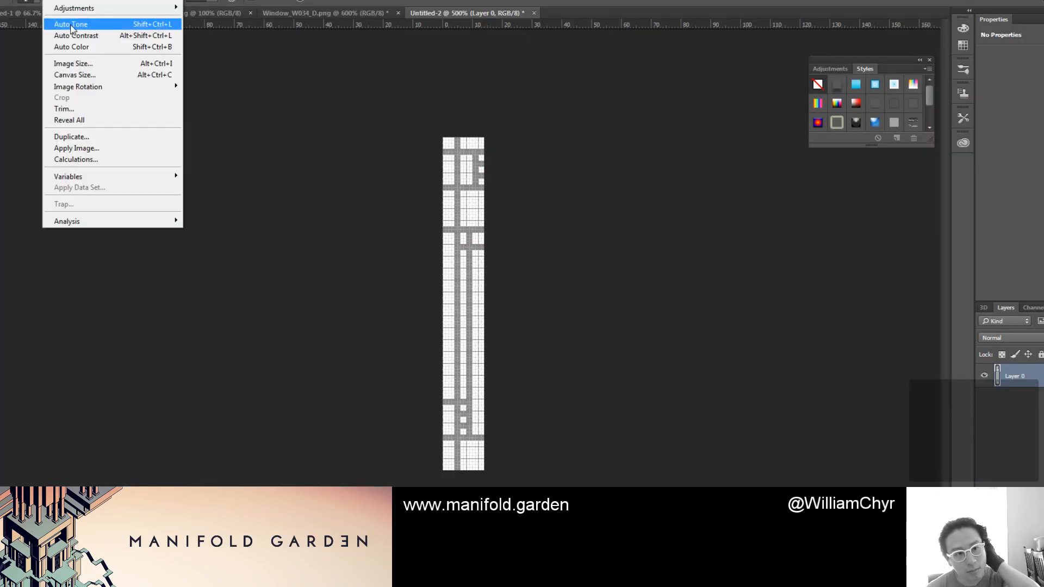
left_click(76, 74)
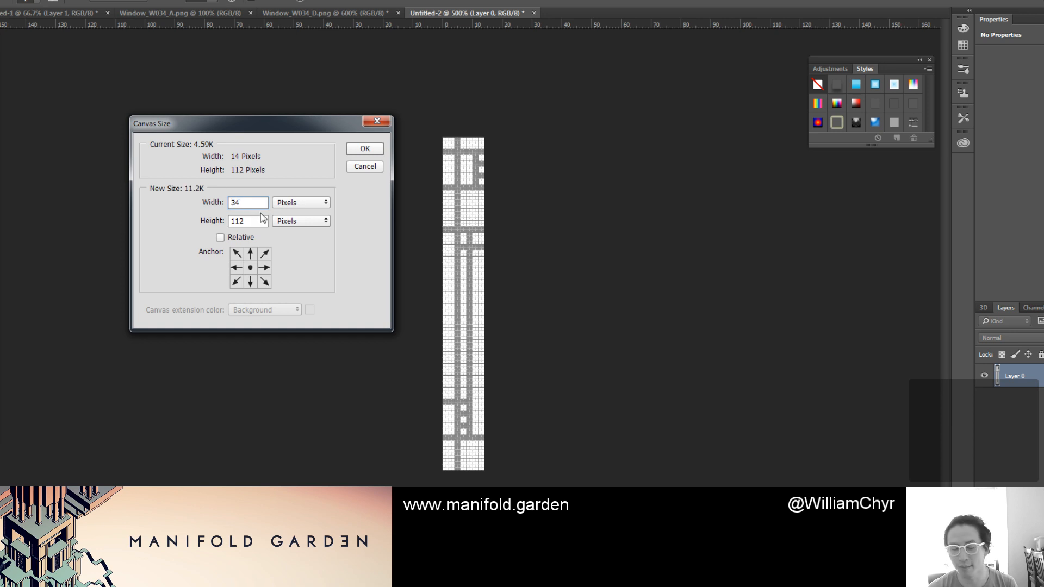
type("32")
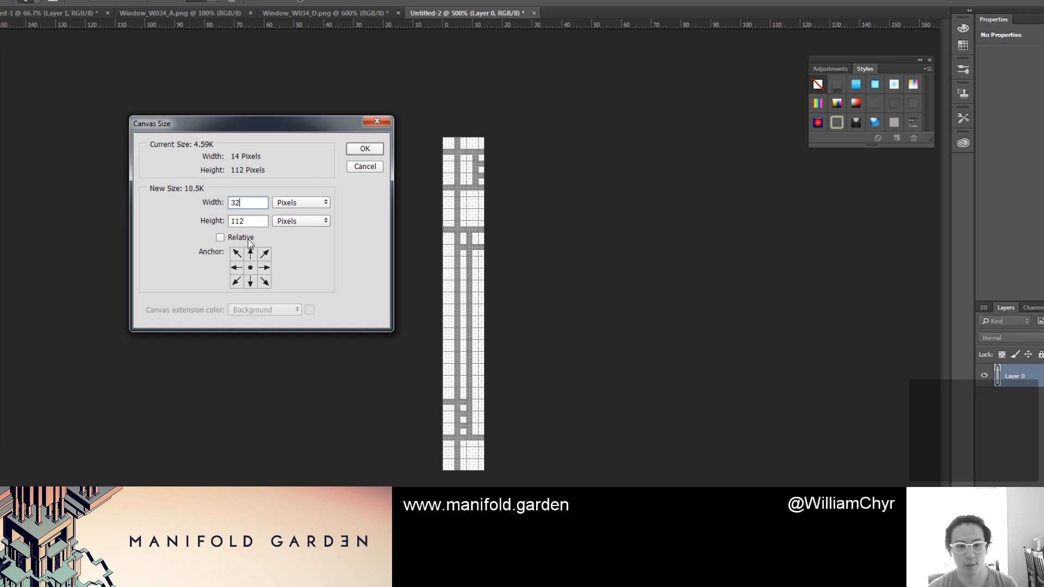
left_click(235, 267)
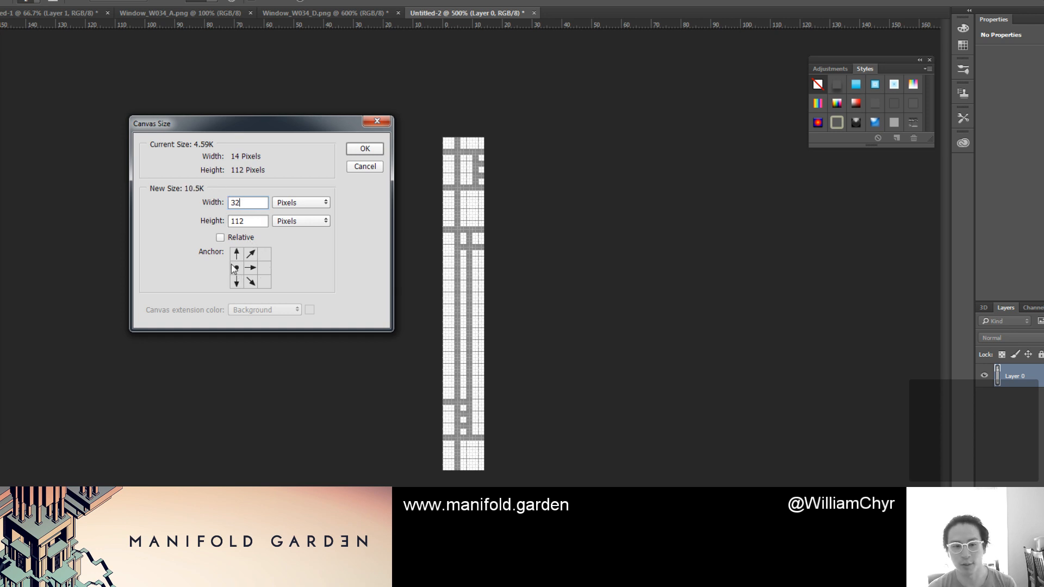
left_click(364, 149)
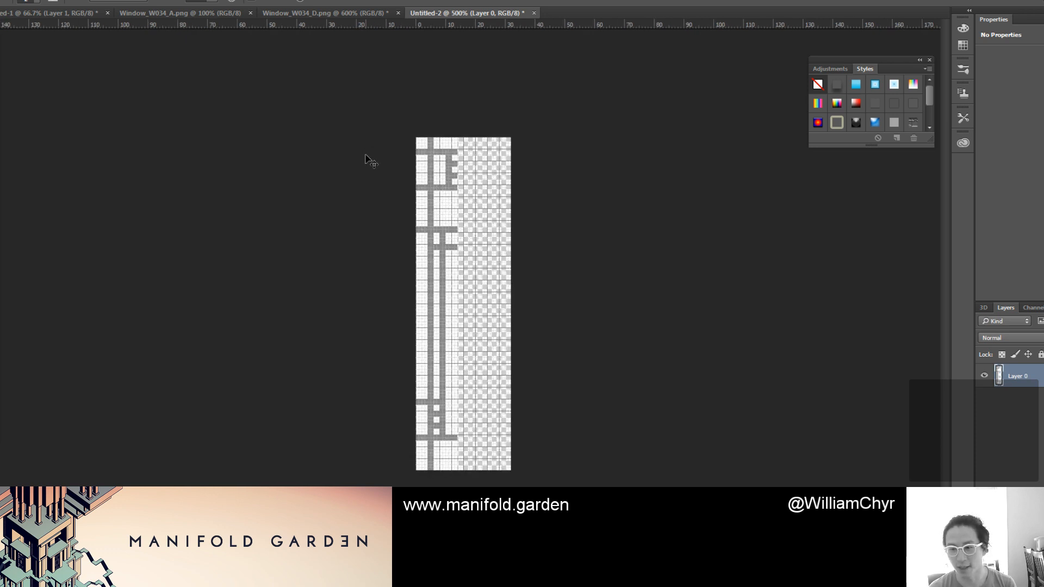
Step: Add a new layer beneath Layer 0 and fill it with white using the Paint Bucket tool
key("ctrl+plus")
key("ctrl+shift+alt+n")
left_click_drag(1031, 406, 1031, 409)
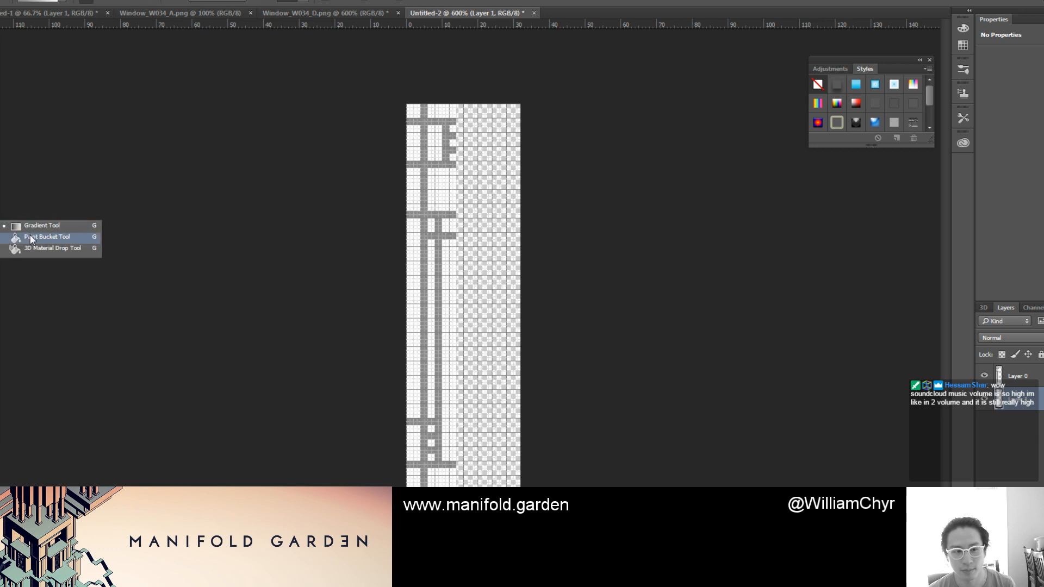
left_click(44, 237)
left_click(1, 384)
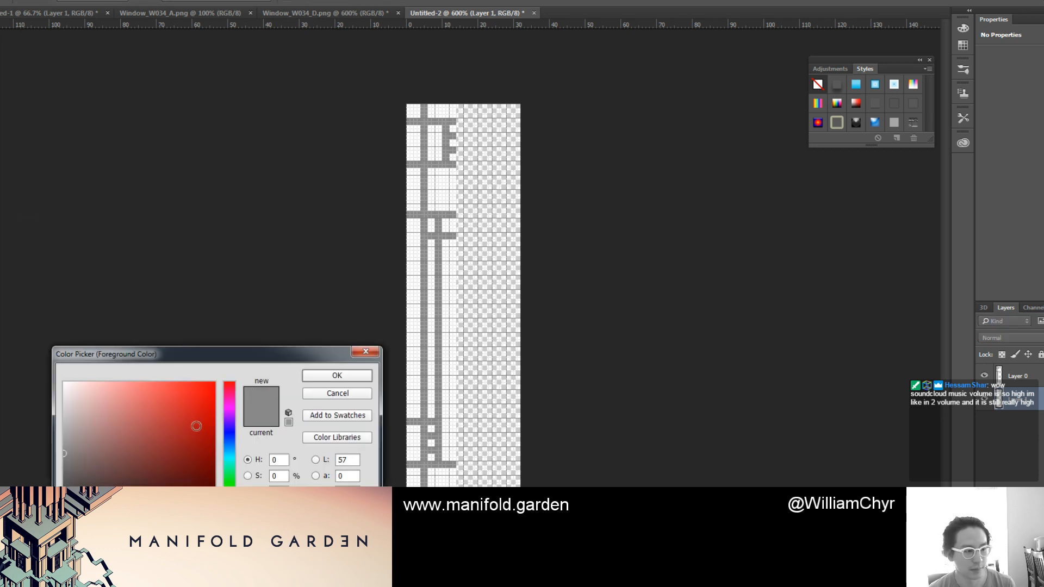
left_click(337, 375)
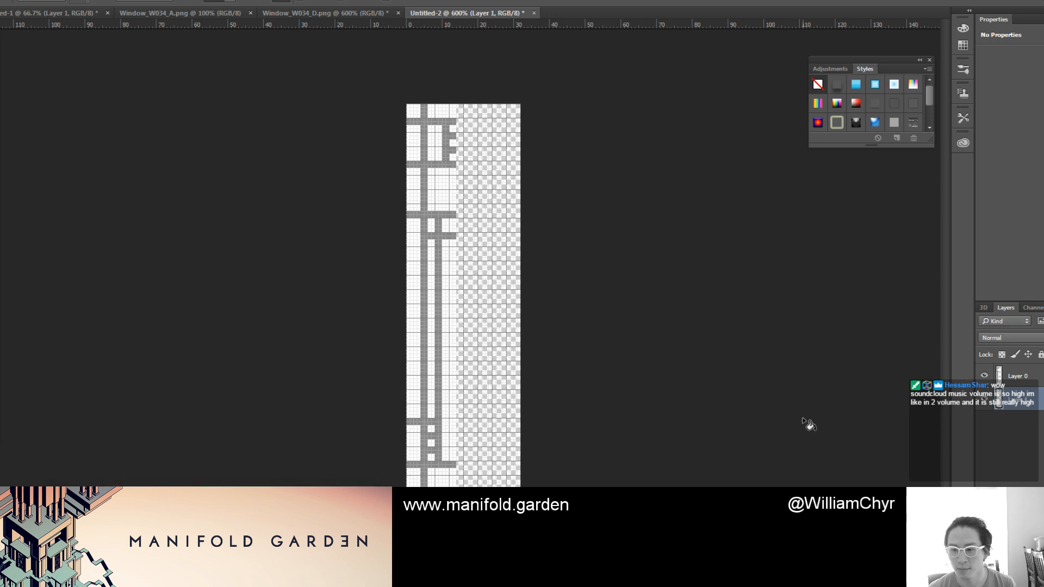
left_click(507, 369)
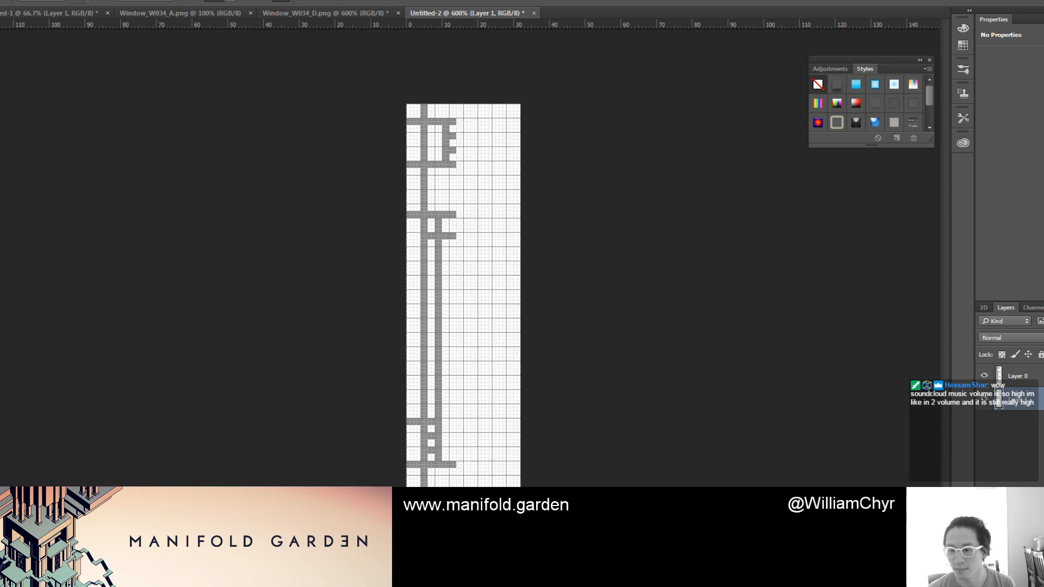
Step: Add an empty layer above the white background layer, then duplicate Layer 0
key("ctrl+shift+alt+n")
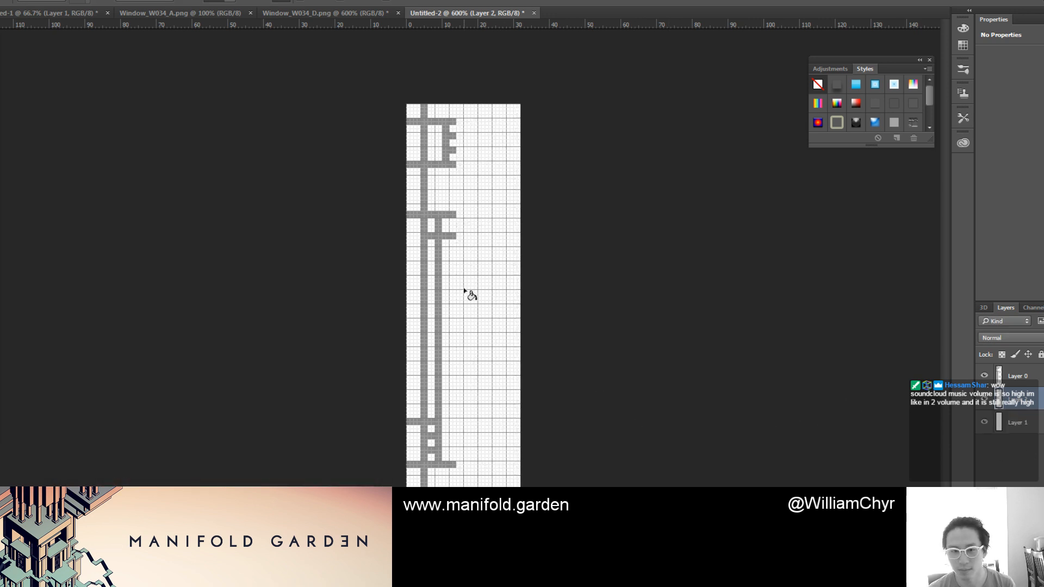
key("i")
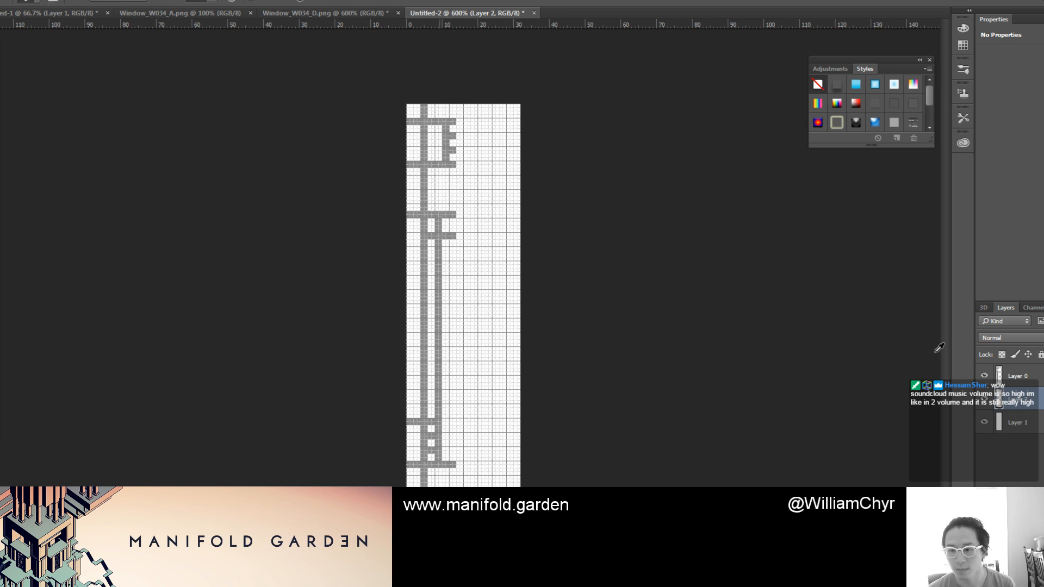
left_click(1018, 376)
key("v")
right_click(1017, 375)
left_click(913, 90)
left_click(664, 164)
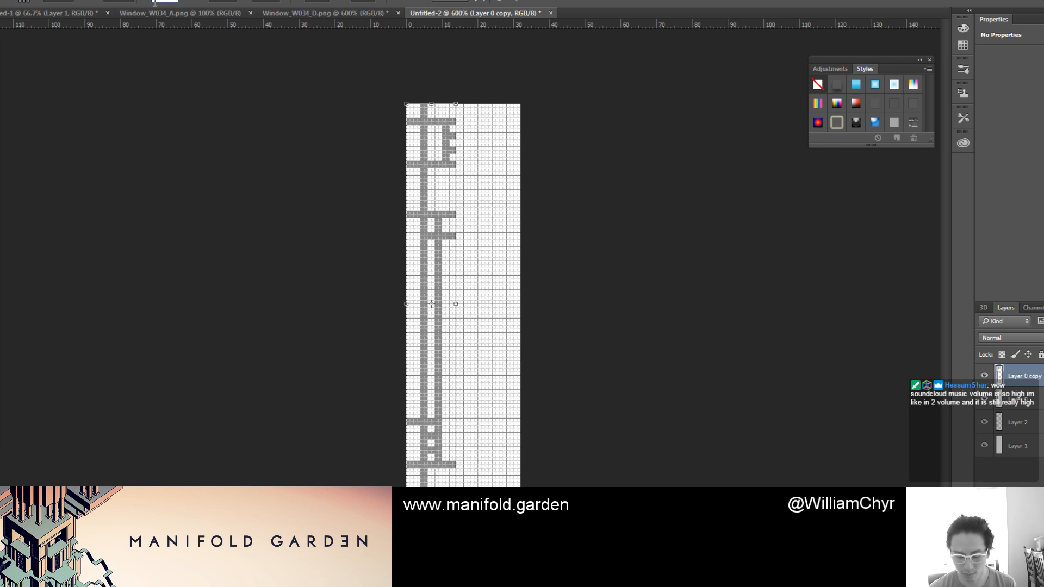
Step: Flip the duplicated layer horizontally, place it against the canvas's right edge, and commit the transform
key("Return")
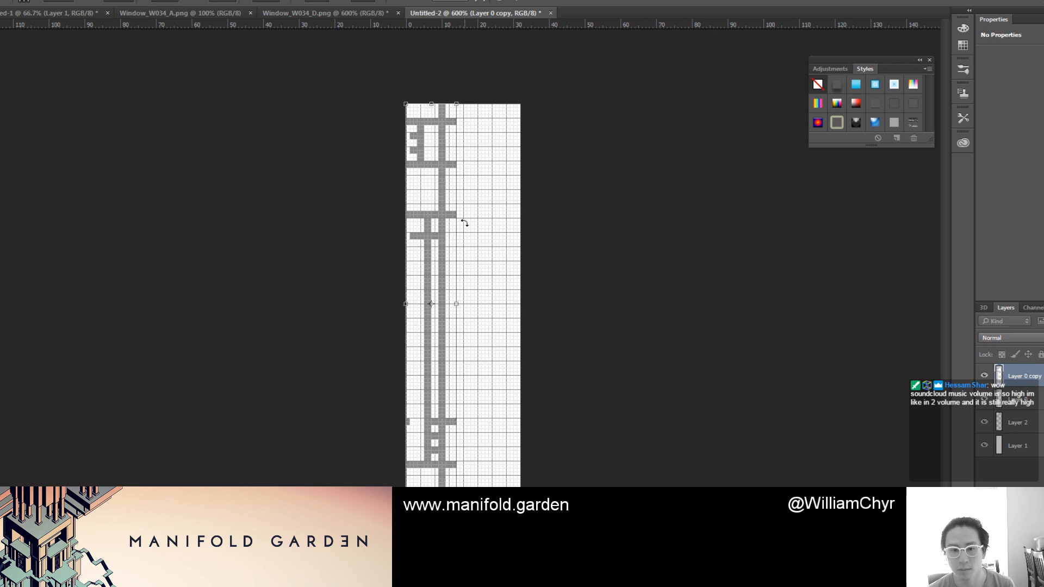
left_click_drag(444, 221, 507, 224)
key("Up")
key("Return")
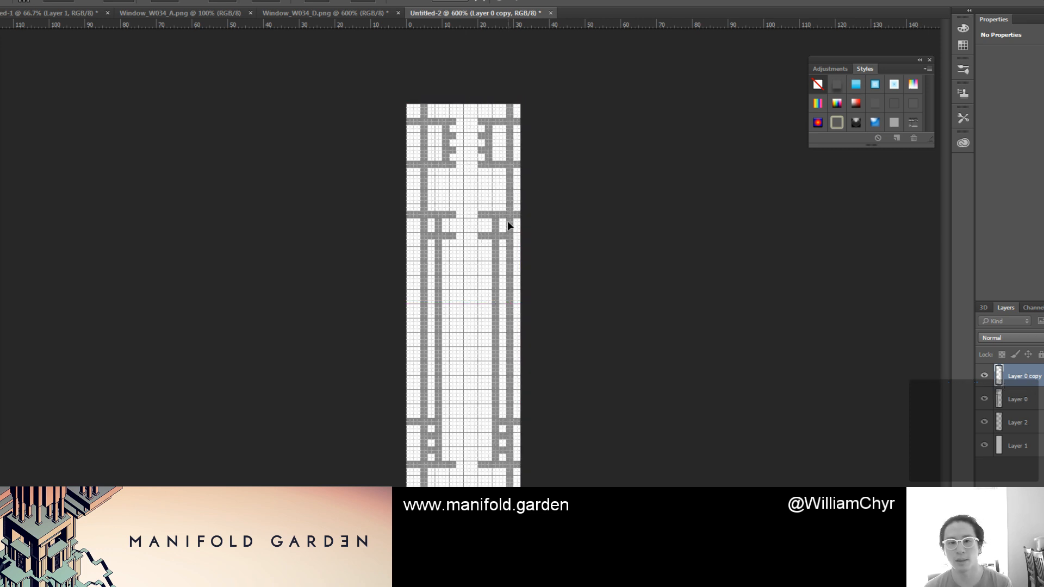
Step: Nudge the mirrored half 2 pixels inward towards the original half to adjust the gap between them
key("Left")
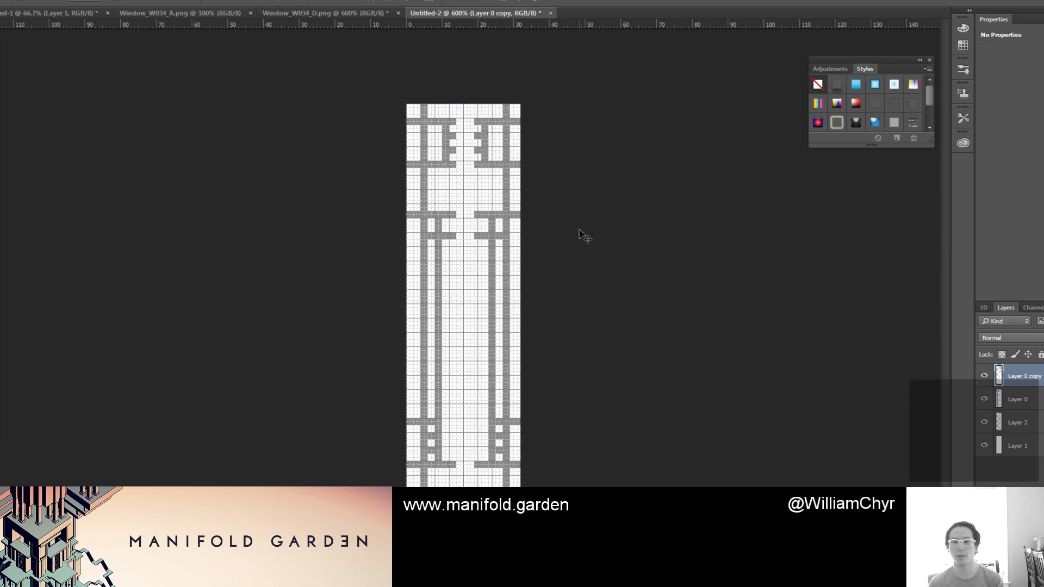
key("Left")
key("Left")
key("Right")
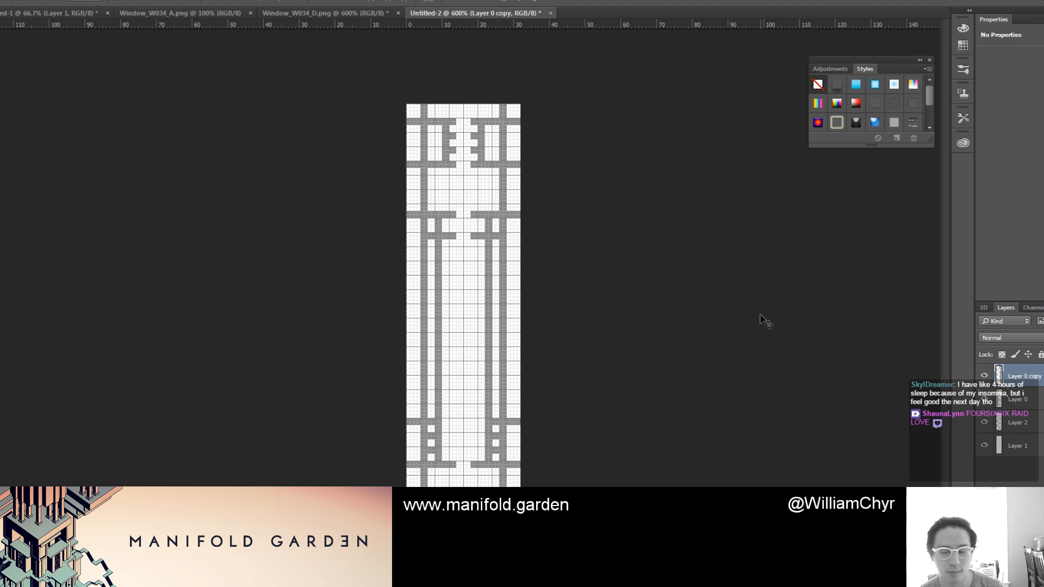
Step: Merge the original half, its mirrored copy and the empty layer between them and the white background into one layer
left_click(1032, 422, "shift")
right_click(1032, 423)
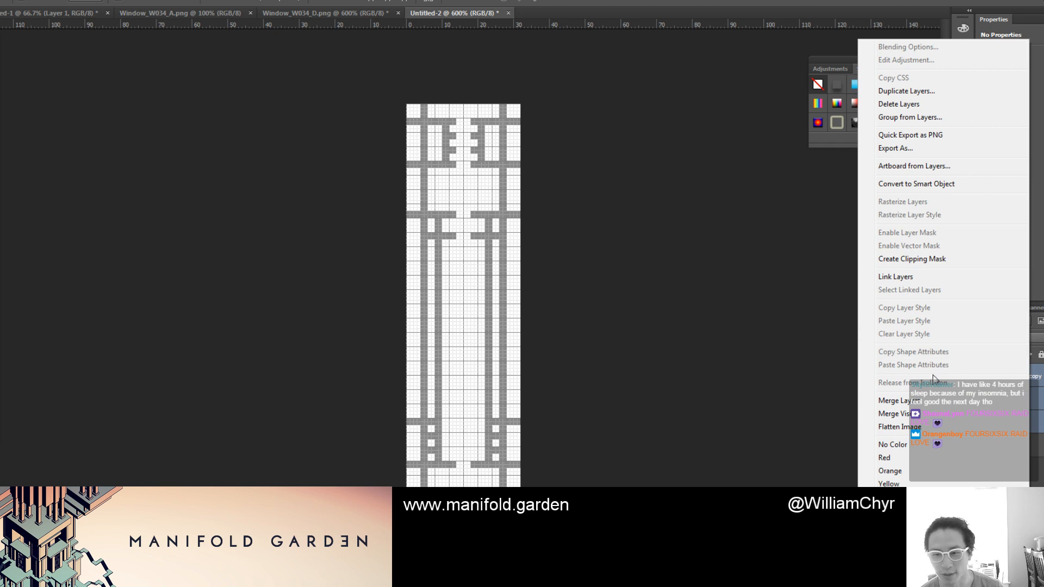
left_click(903, 401)
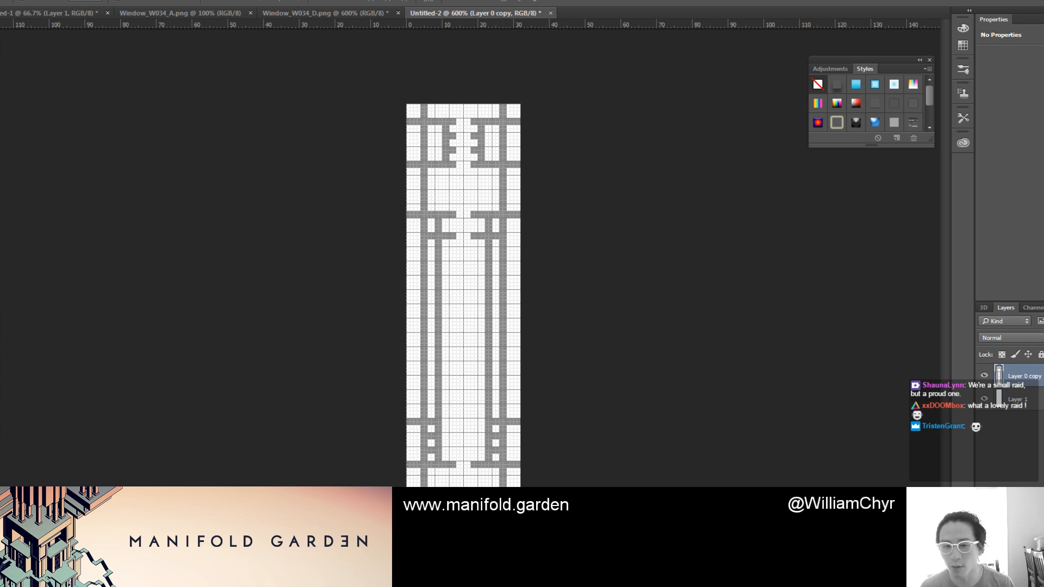
Step: Switch to the web browser and open the Manifold Garden website and the game's Steam store page in new tabs
key("alt+Tab")
key("ctrl+t")
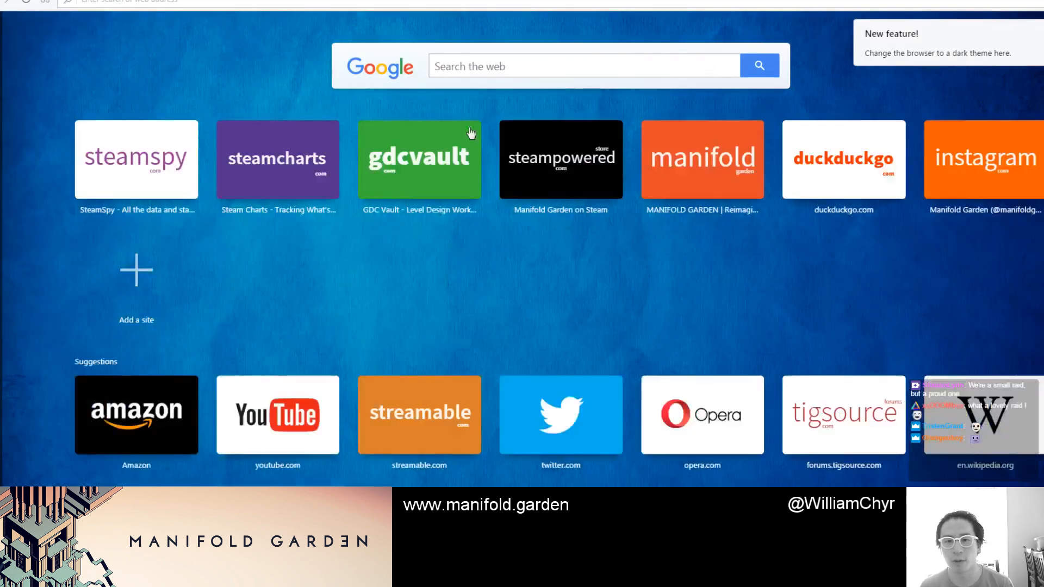
left_click(706, 167)
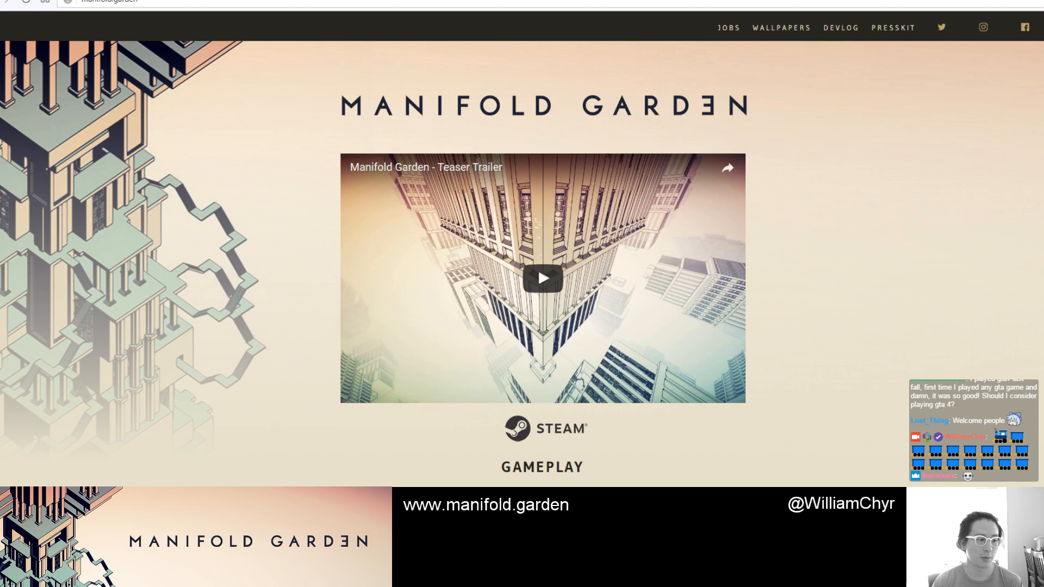
key("ctrl+t")
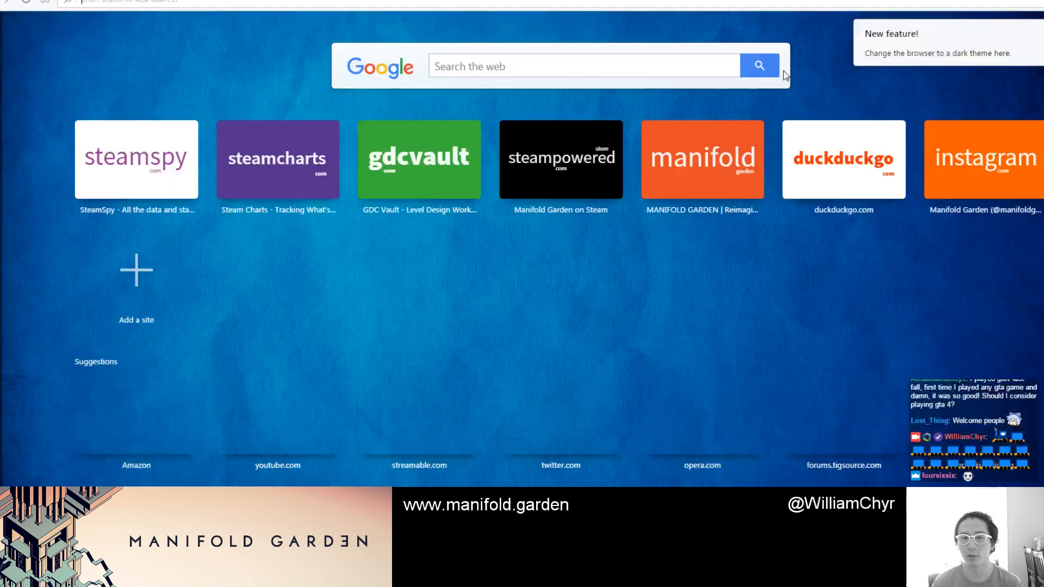
left_click(547, 187)
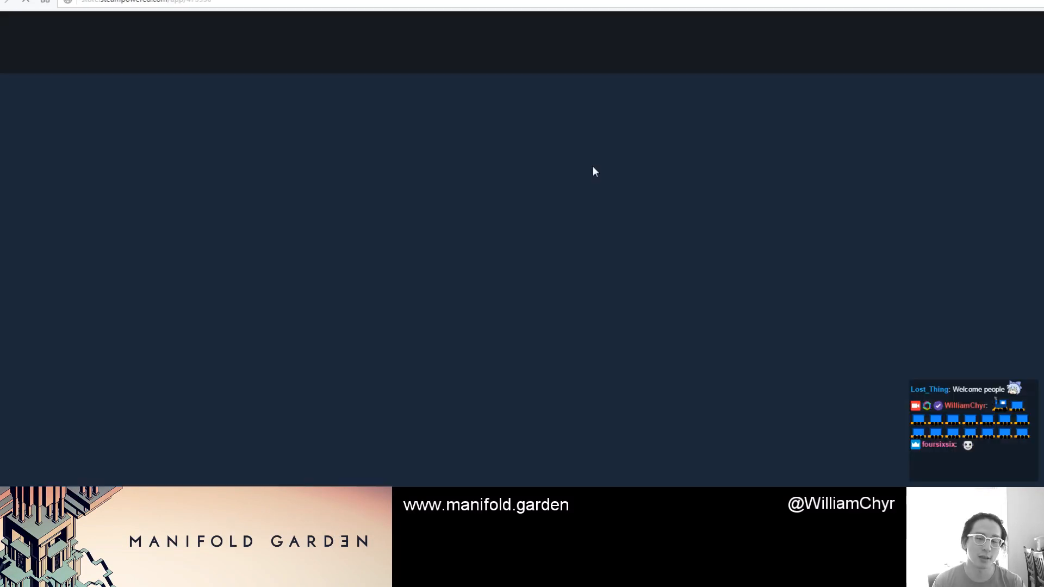
Step: Switch to Unity, set the Scene view to perspective, and display the stair columns with the game's outlined shading
key("alt+Tab")
scroll(702, 426, "down", 7)
left_click(653, 402)
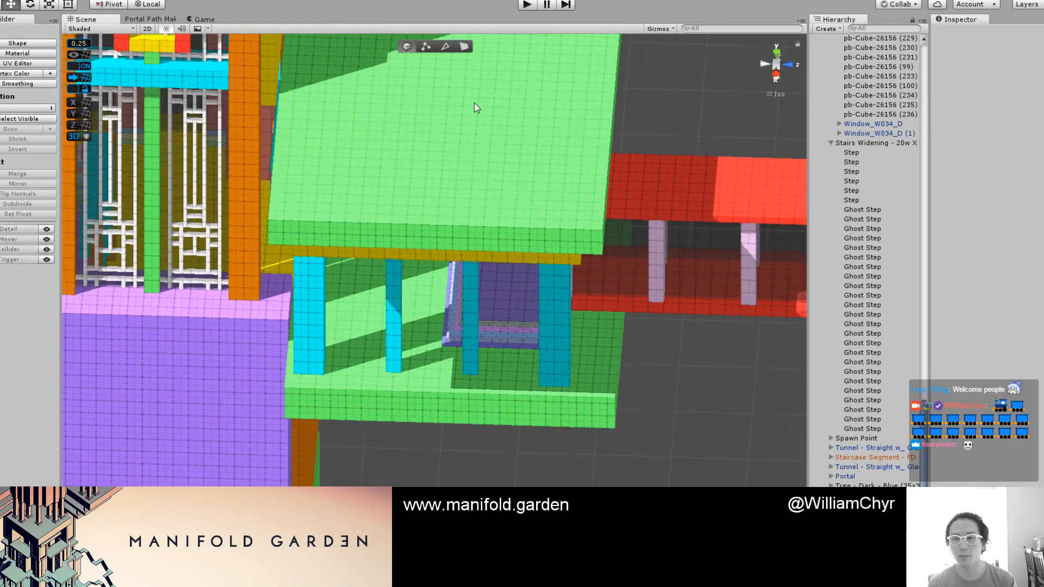
left_click(777, 65)
scroll(486, 158, "down", 2)
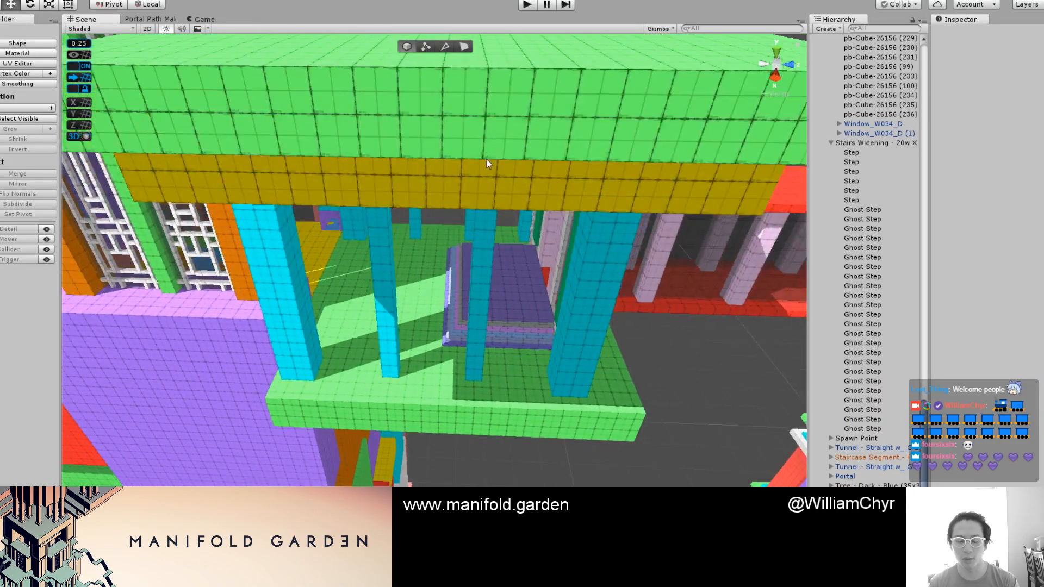
key("F1")
scroll(523, 134, "down", 5)
scroll(524, 134, "up", 5)
Step: Start play mode to test the level
left_click(526, 5)
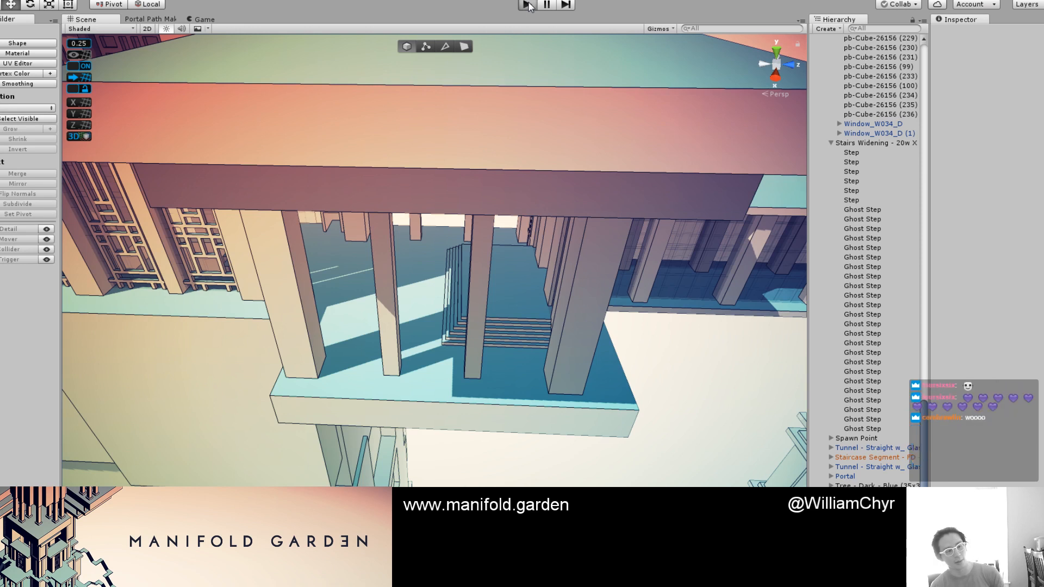
left_click(526, 4)
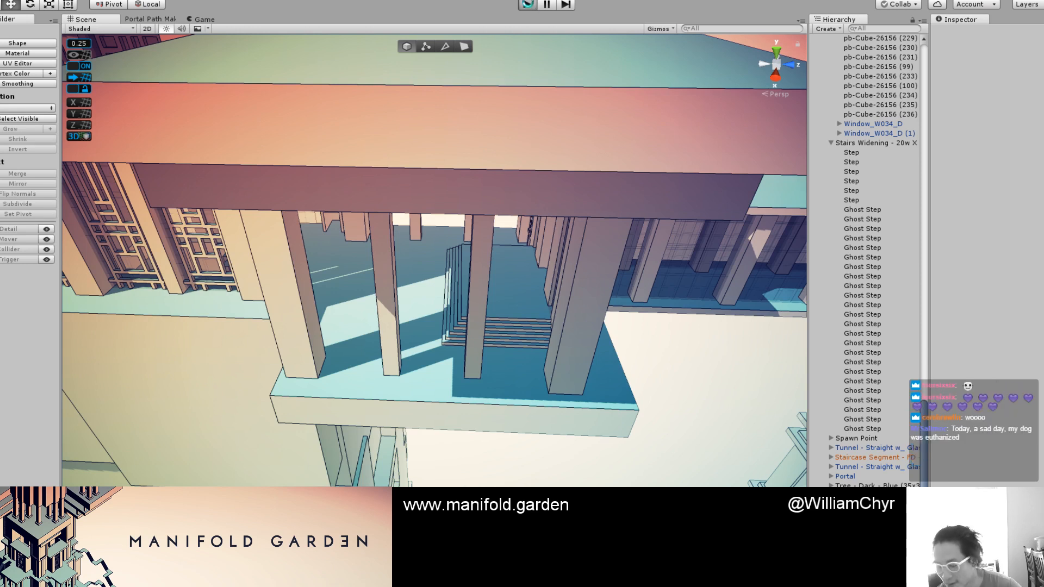
left_click(527, 5)
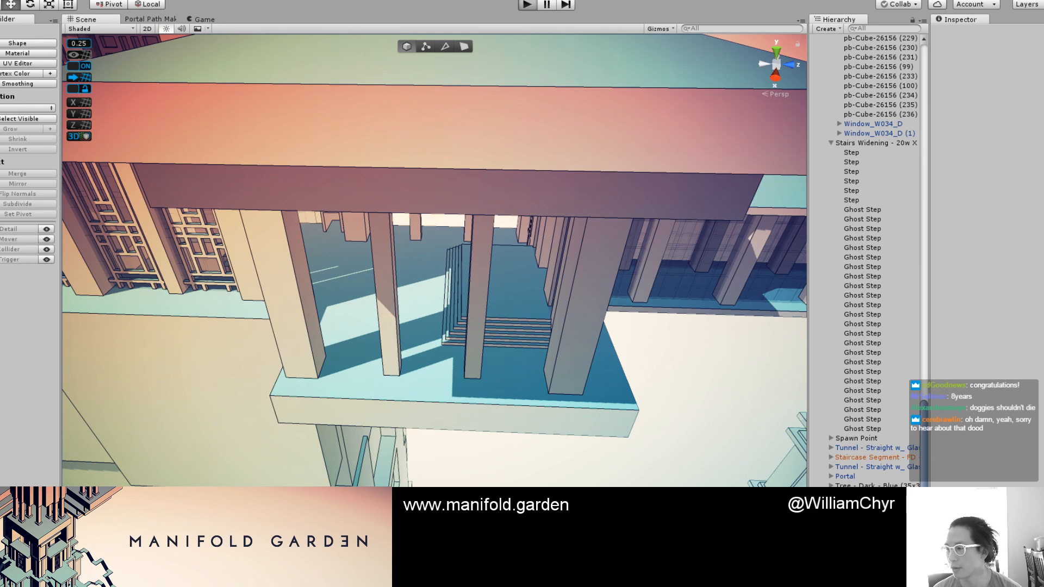
Step: Switch to the dog photos and browse through the pictures
key("alt+Tab")
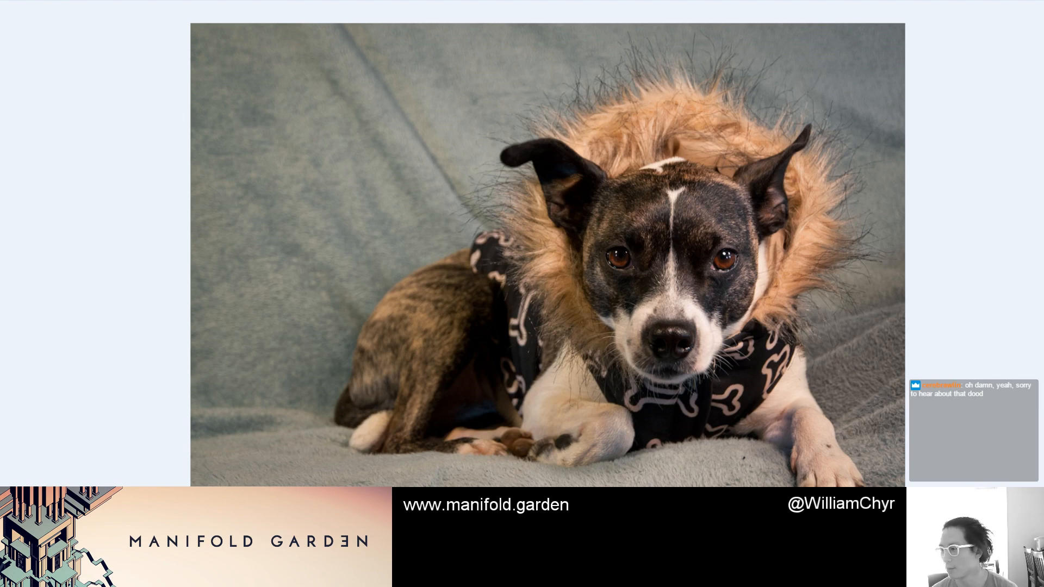
key("Right")
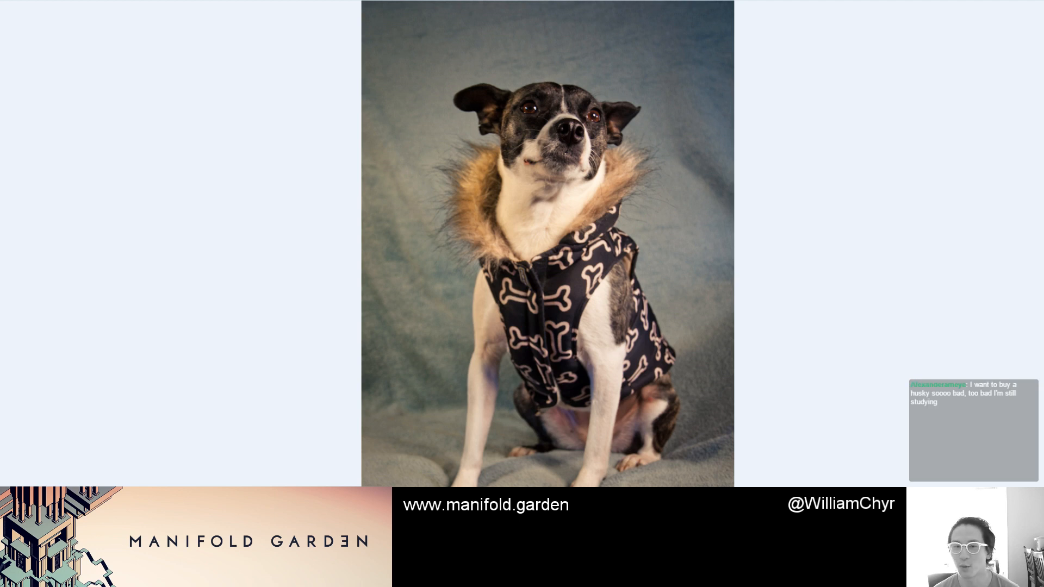
key("Right")
Step: Return to Unity, run the level, and walk into the columned hall to examine the columns around the stairs
key("alt+Tab")
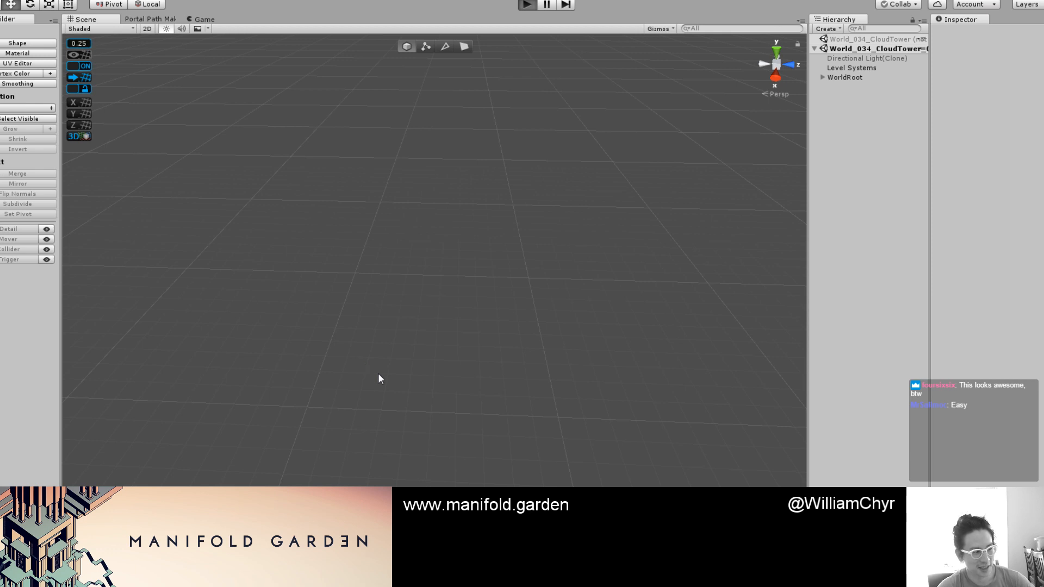
key("ctrl+p")
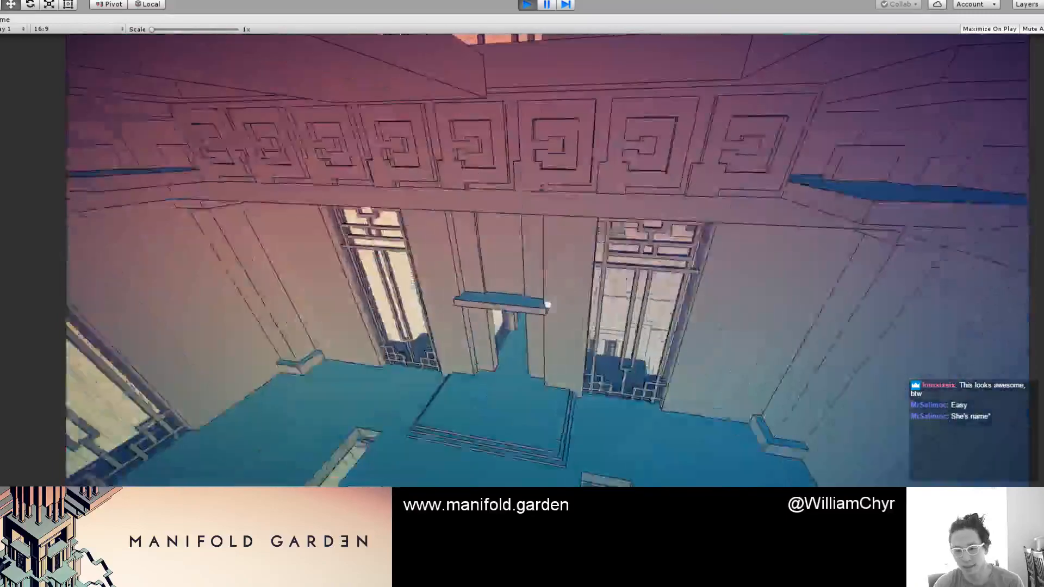
key("w")
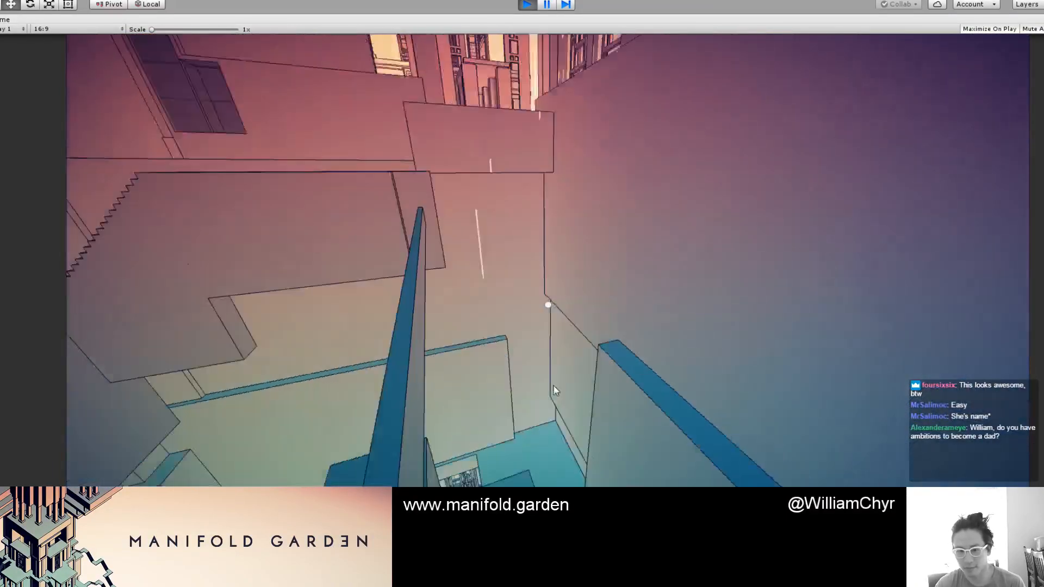
key("w")
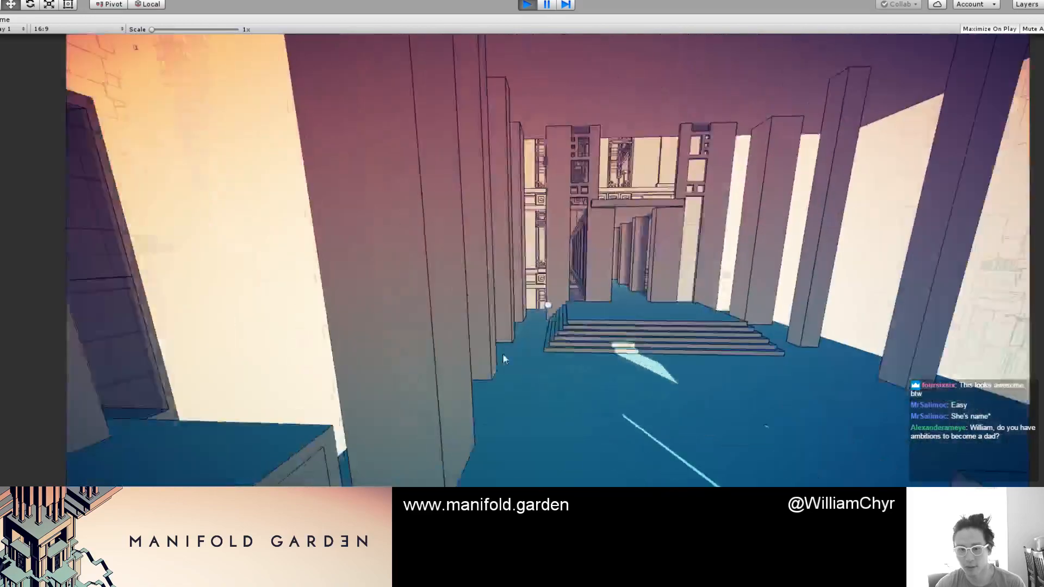
key("w")
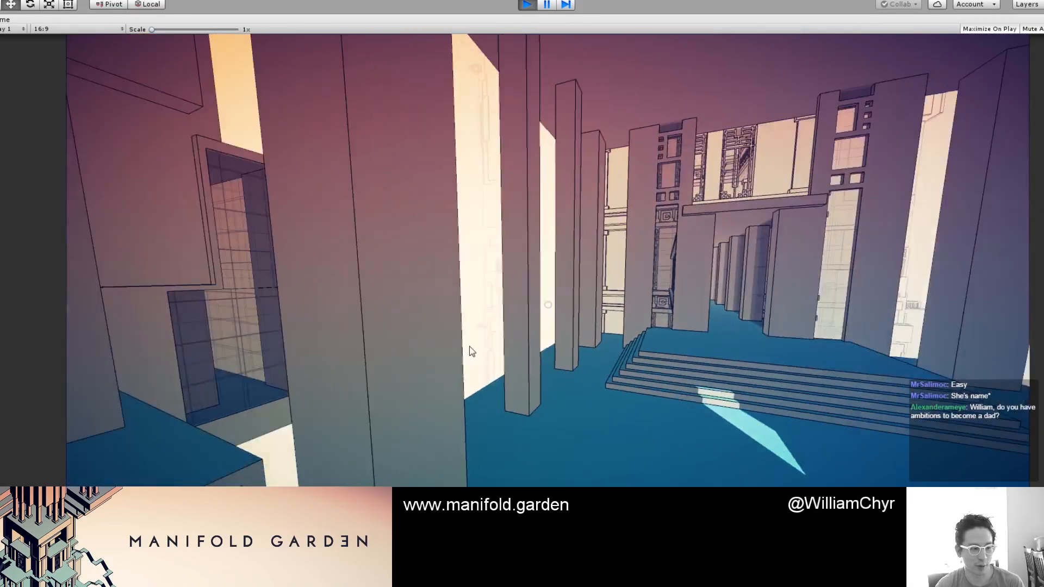
key("w")
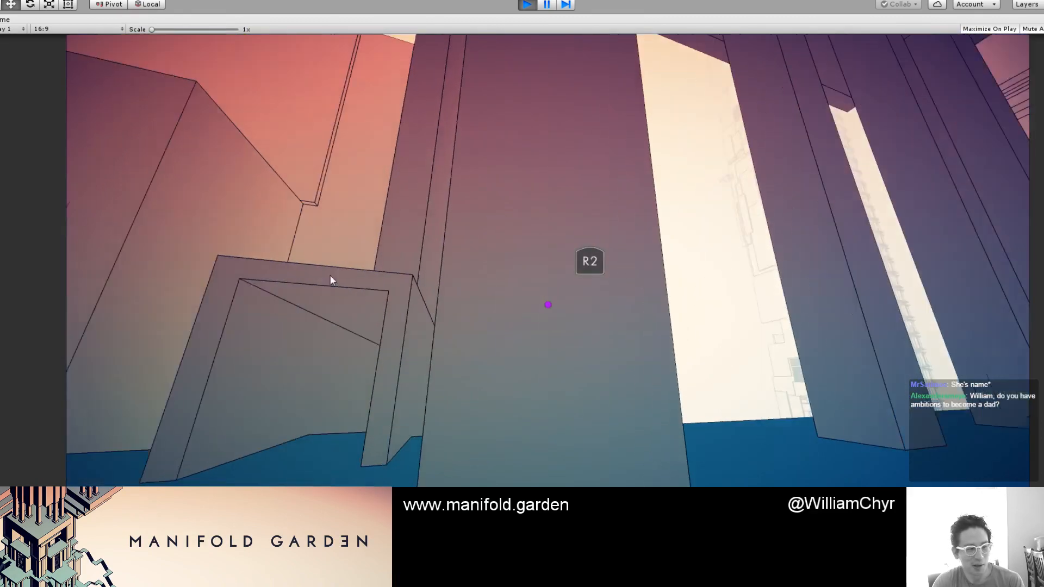
Step: Change gravity at the wide column and travel around the surrounding structure back to the columned hall's entrance
key("w")
key("space")
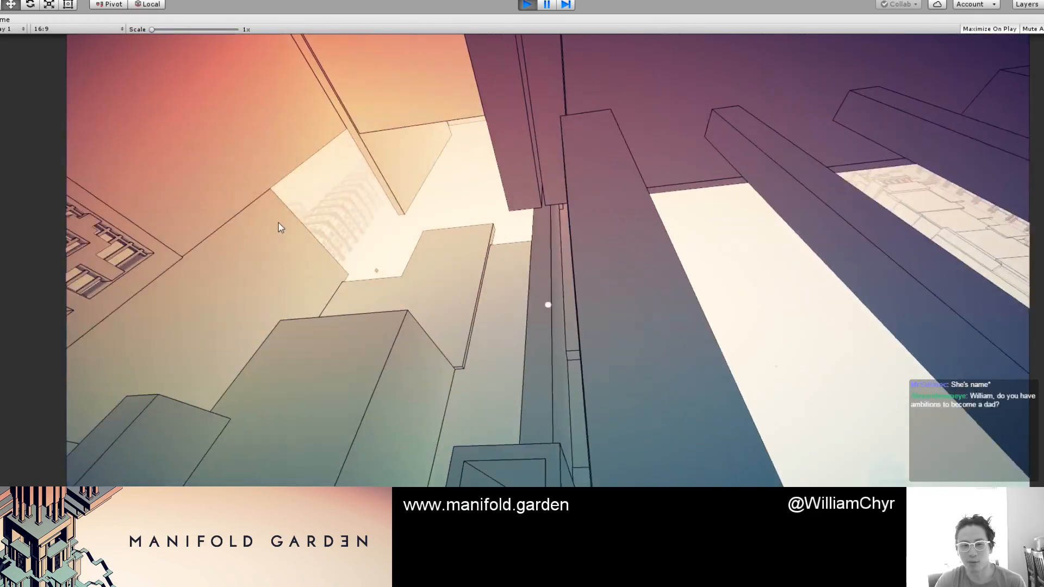
key("w")
key("w")
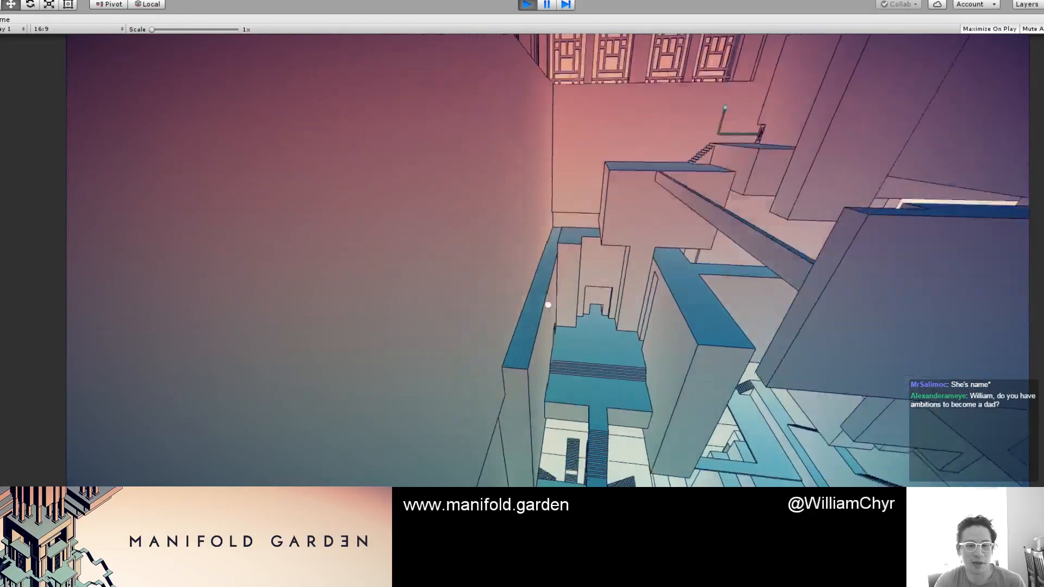
key("w")
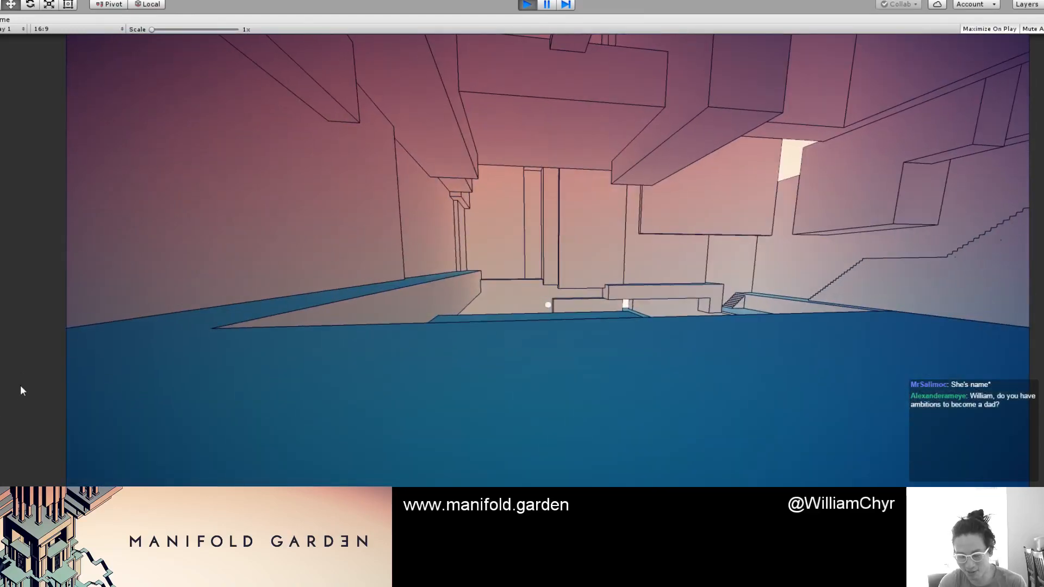
key("w")
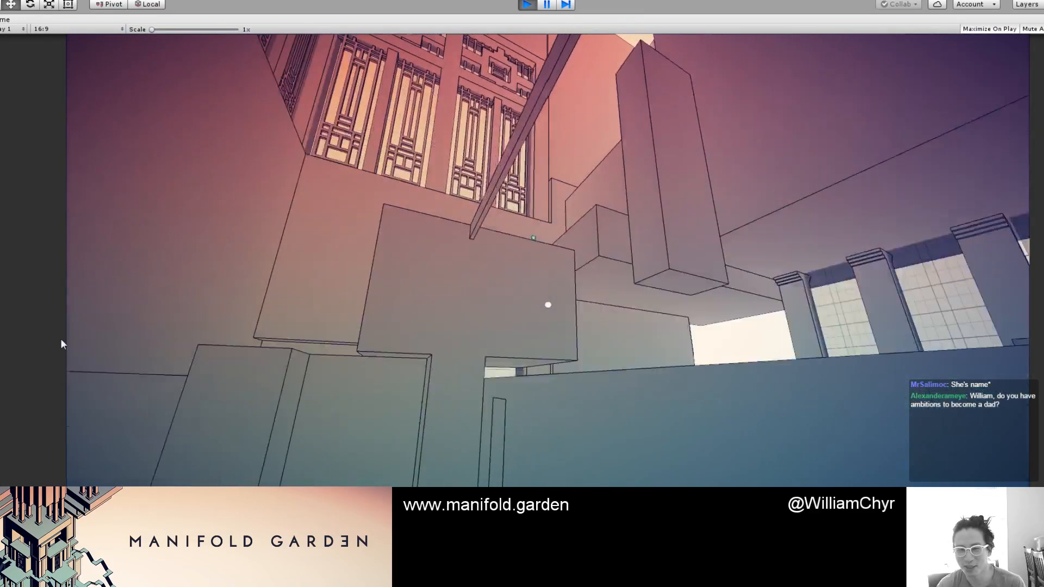
key("w")
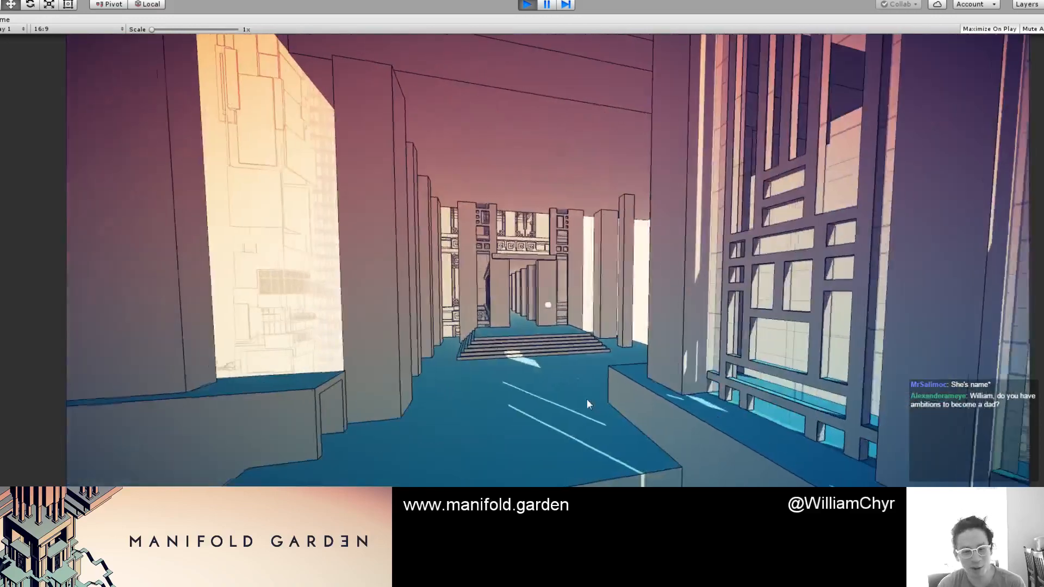
Step: Walk up to the hall's wide steps and back to examine the spacing and gaps of the flanking columns
key("w")
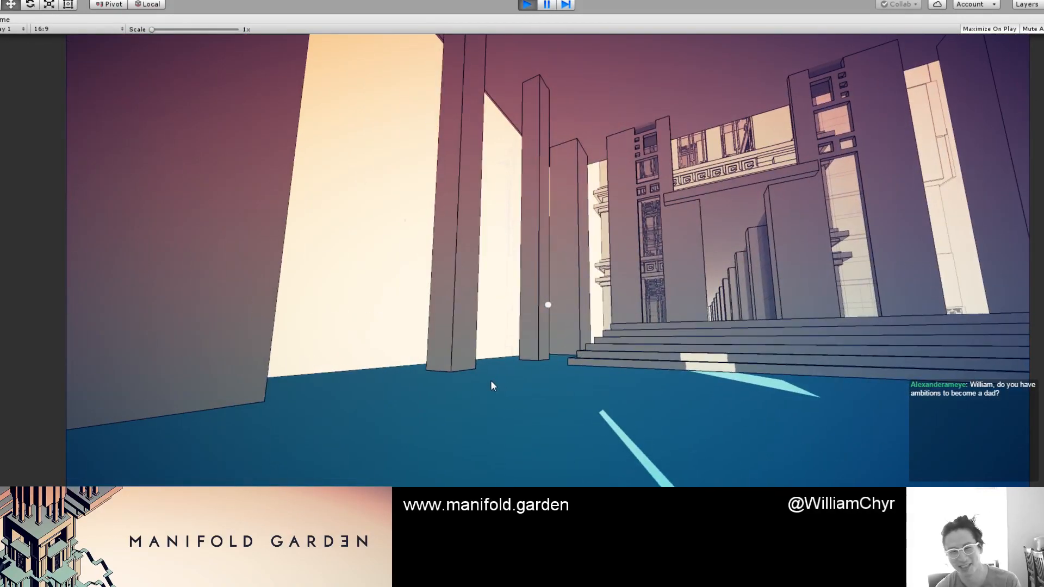
key("w")
key("w")
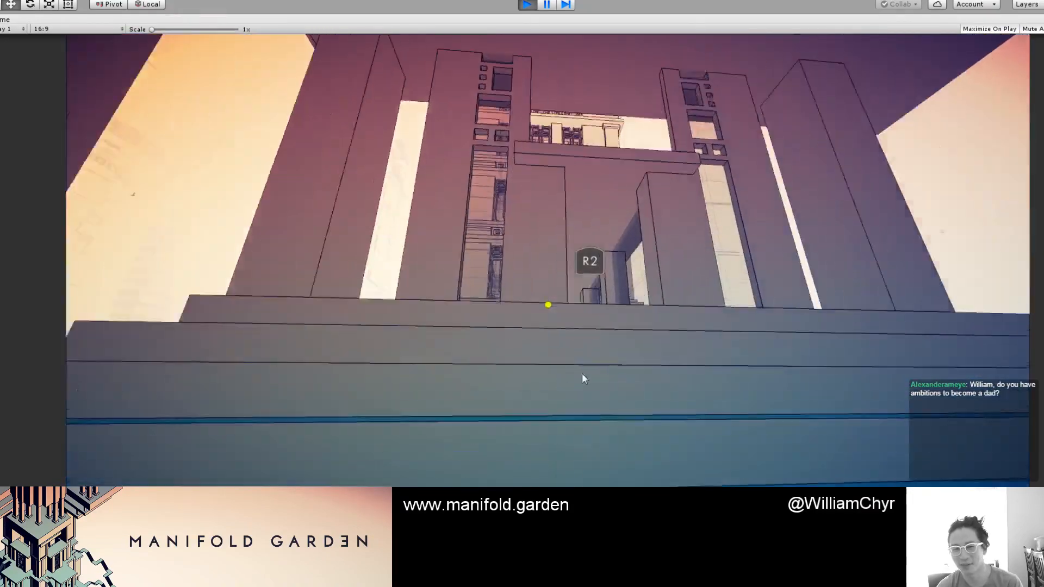
key("s")
key("s")
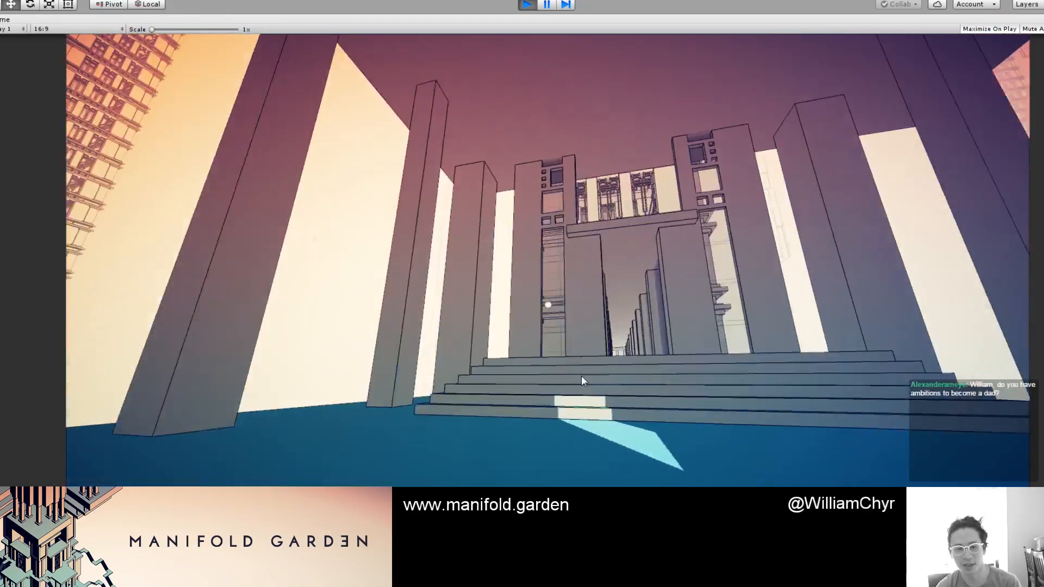
key("w")
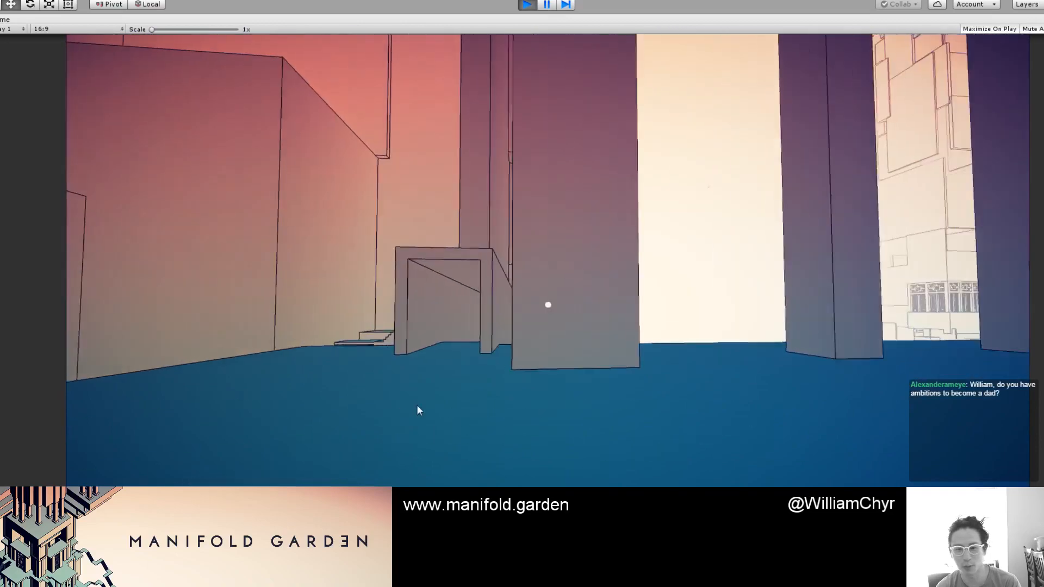
key("w")
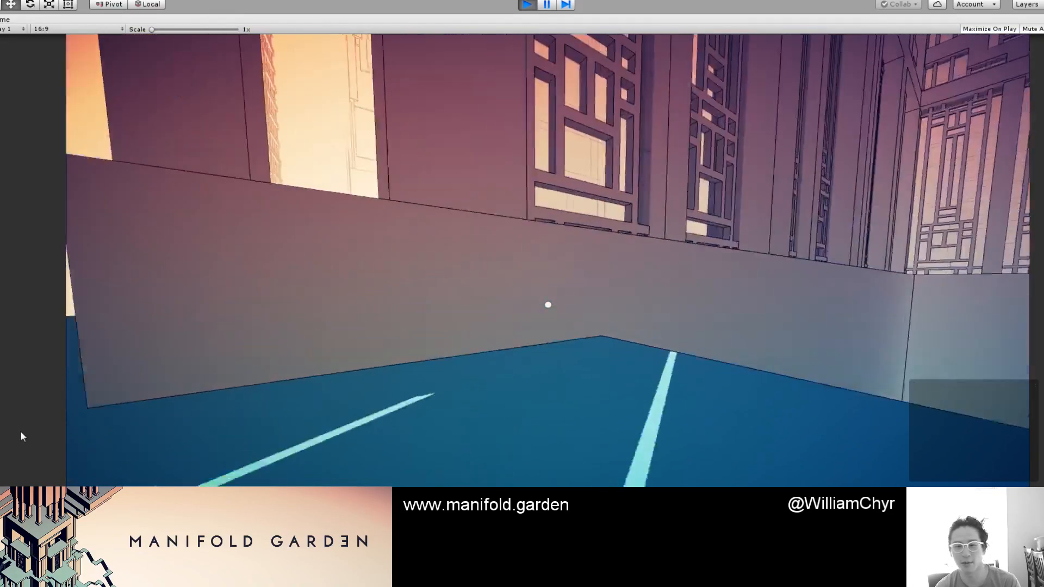
Step: Shift gravity repeatedly while walking along the hall's walls and outer ledges to examine the columns from different sides
key("space")
key("w")
key("w")
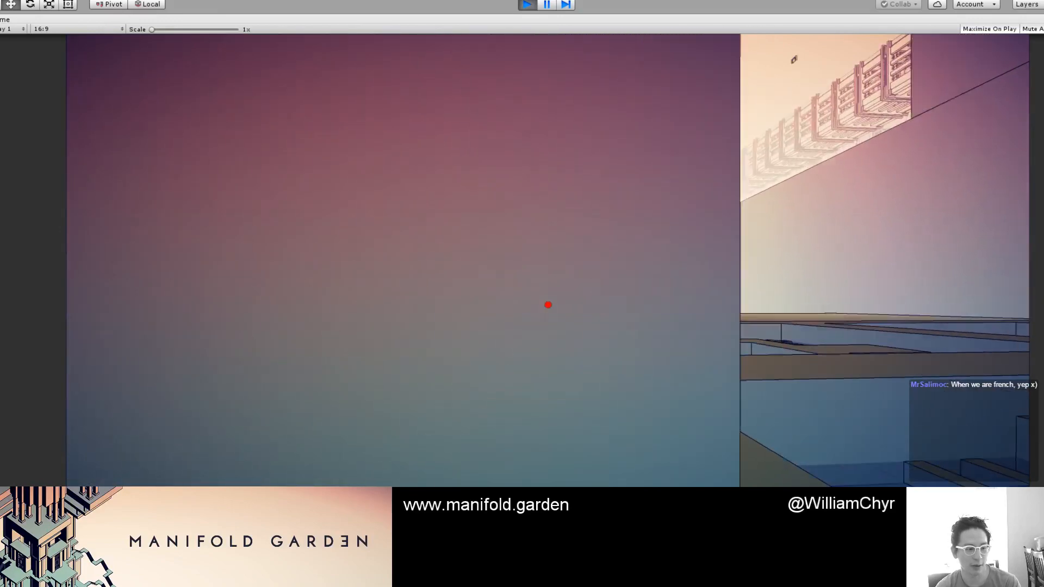
key("space")
key("w")
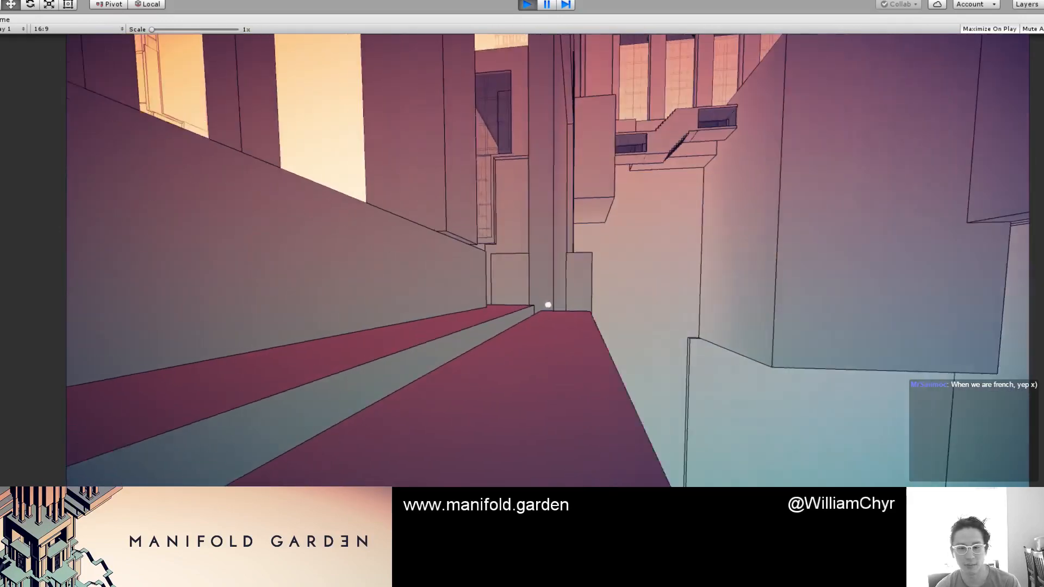
key("w")
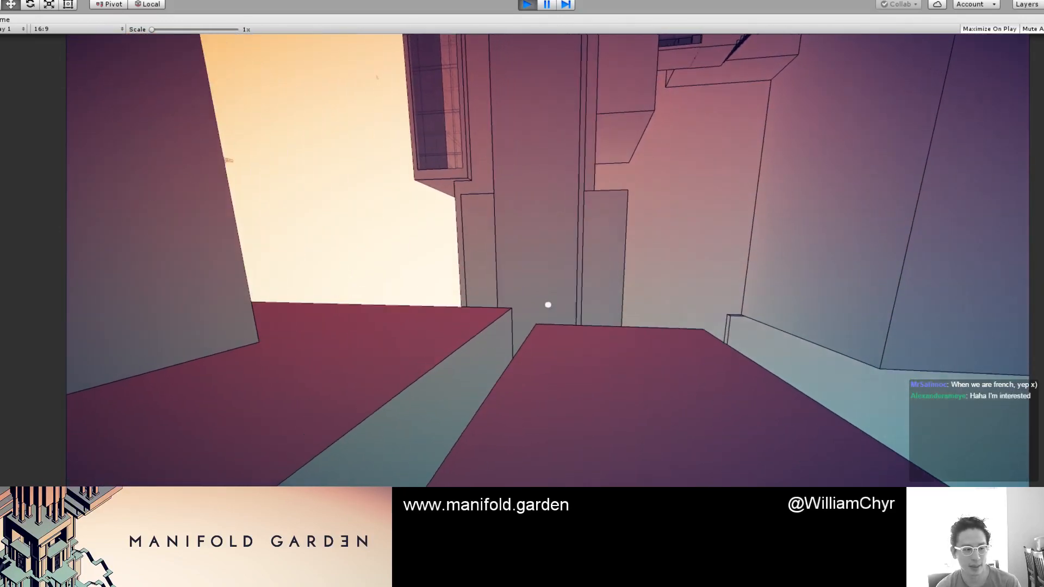
key("space")
key("w")
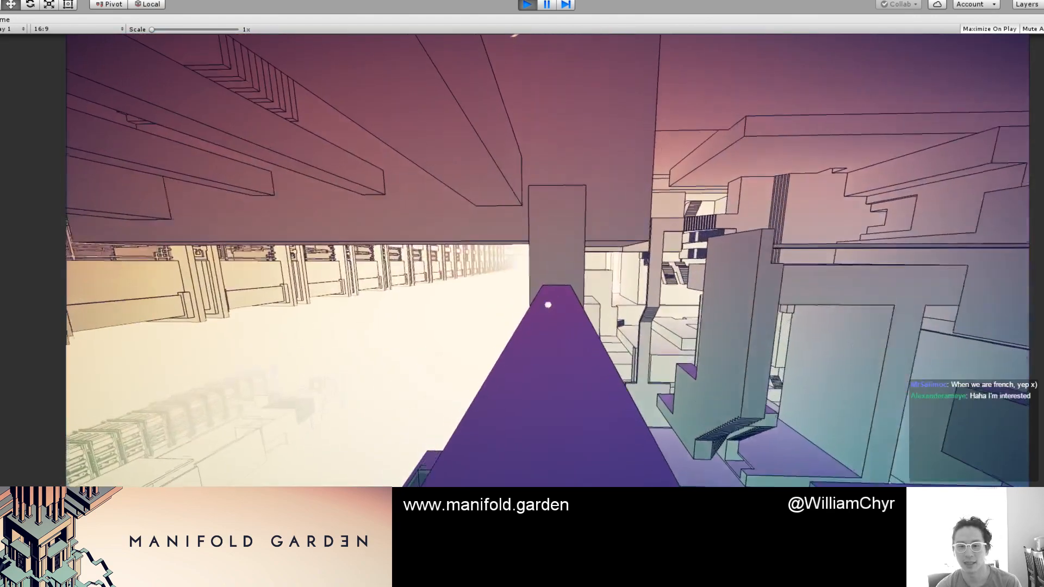
key("space")
key("w")
key("w")
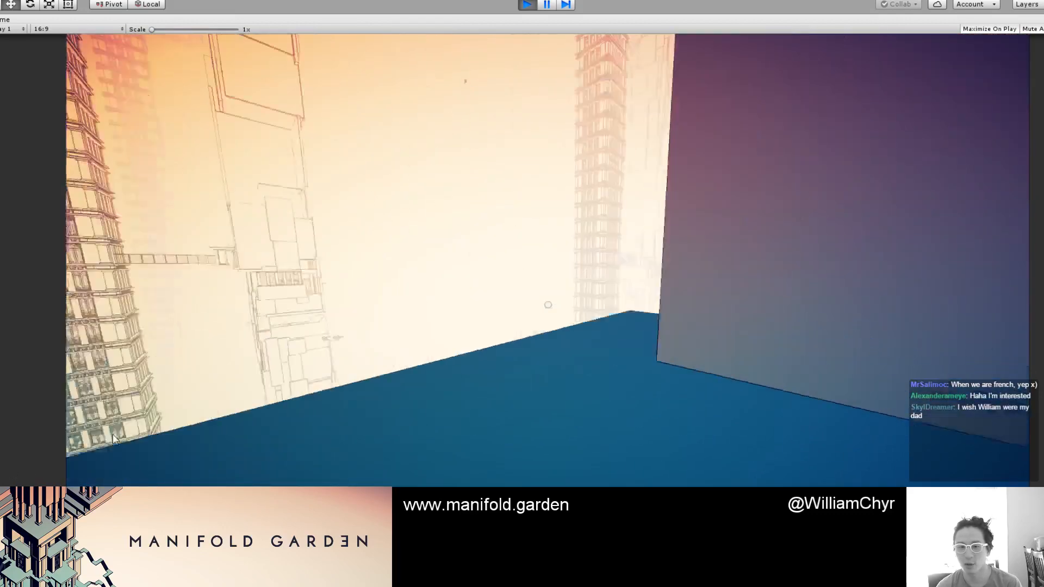
key("w")
key("w")
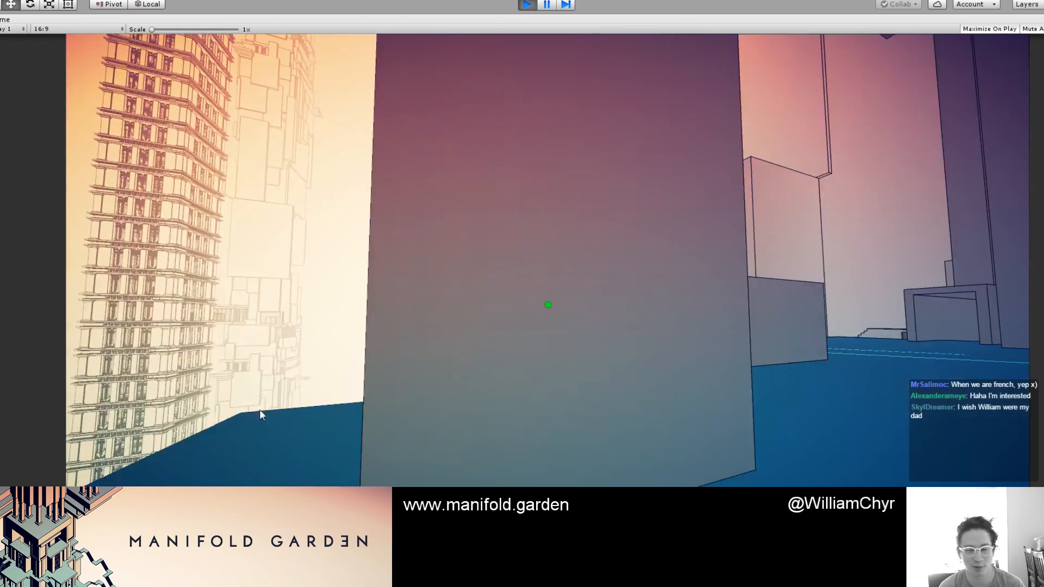
Step: Walk through the windowed atrium and along the column-lined corridor into the open hall, examining the column spacing
key("w")
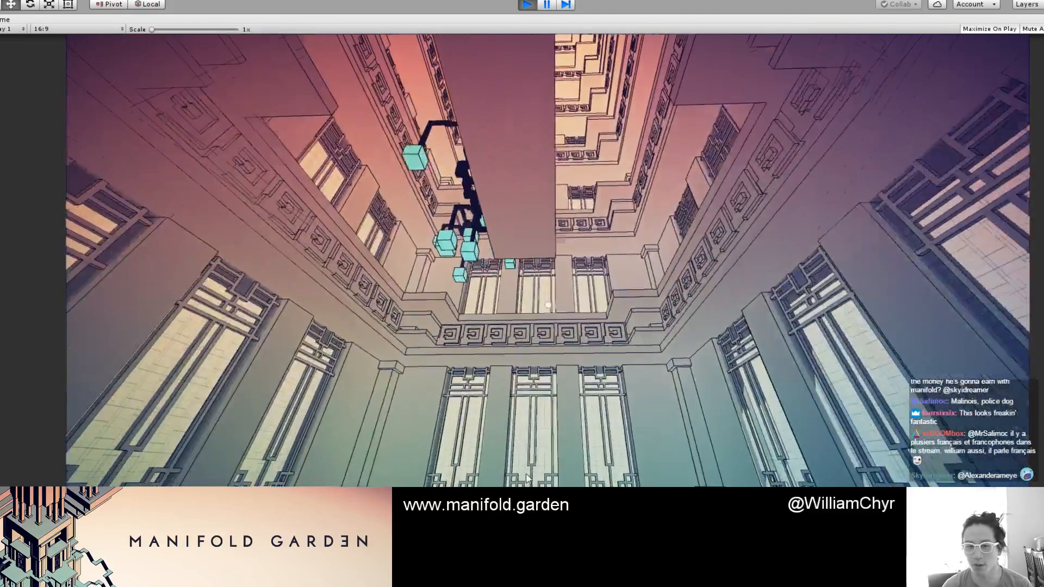
key("w")
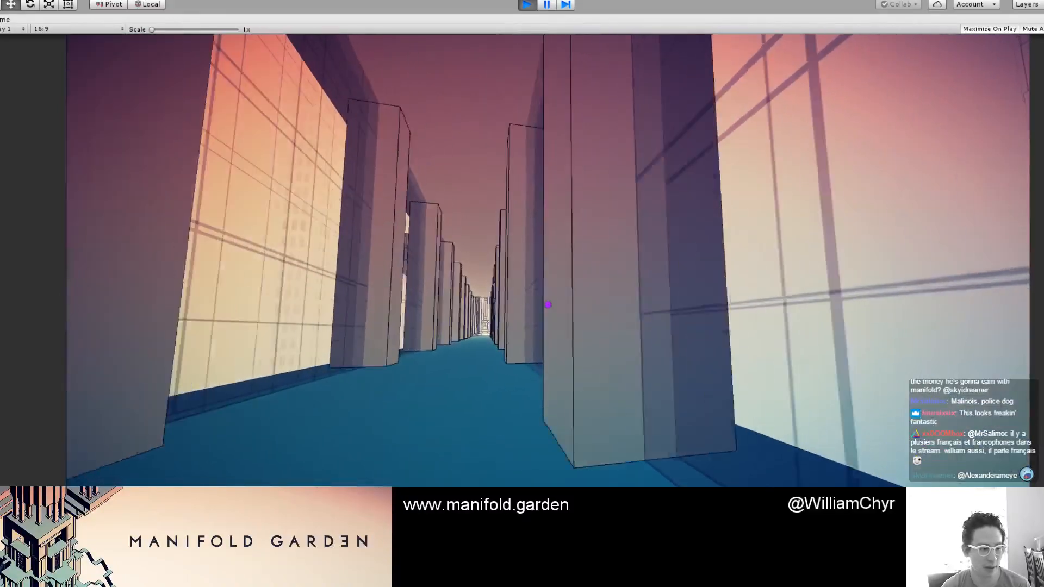
key("w")
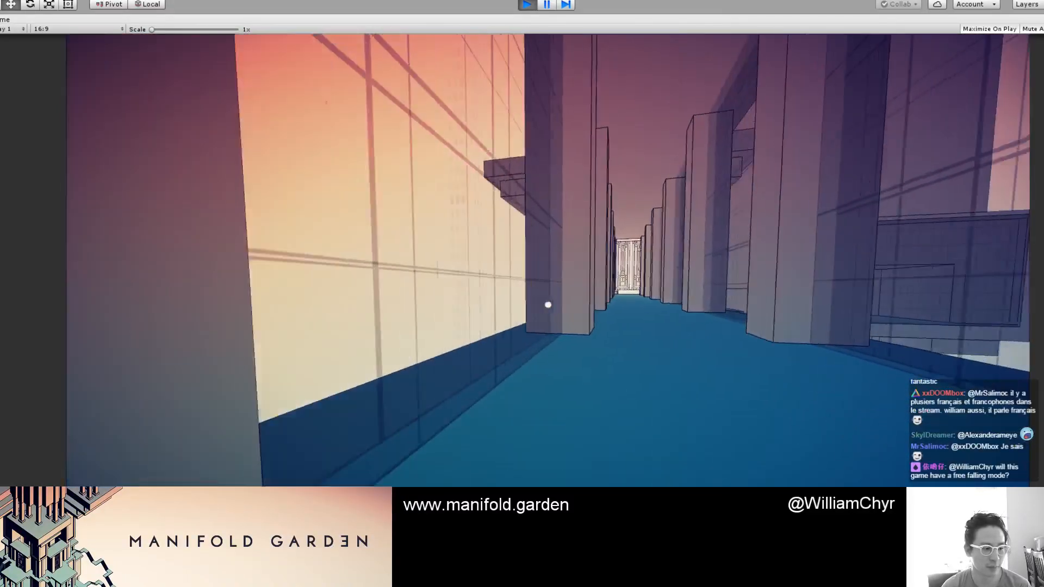
key("w")
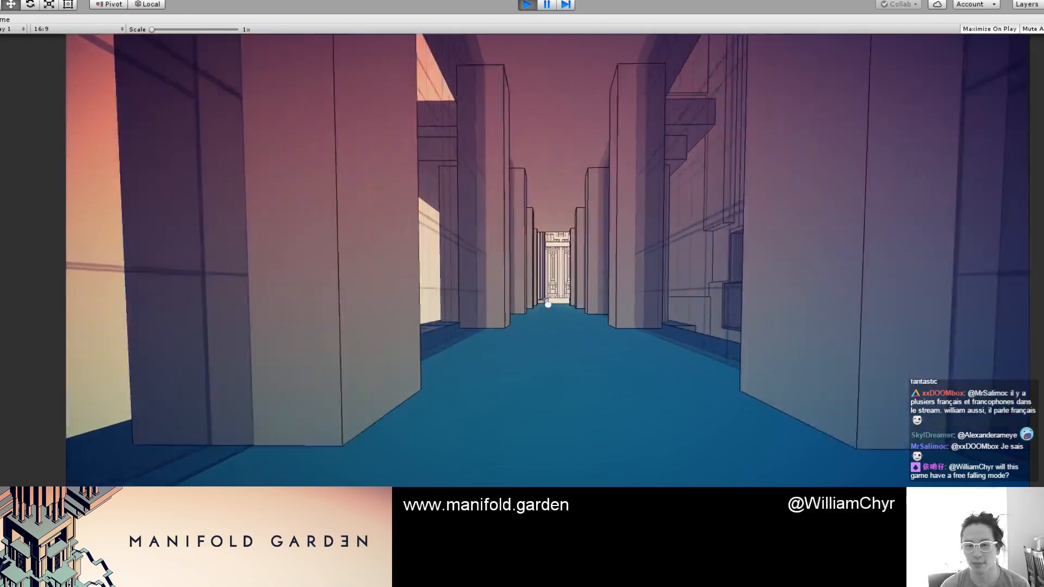
key("w")
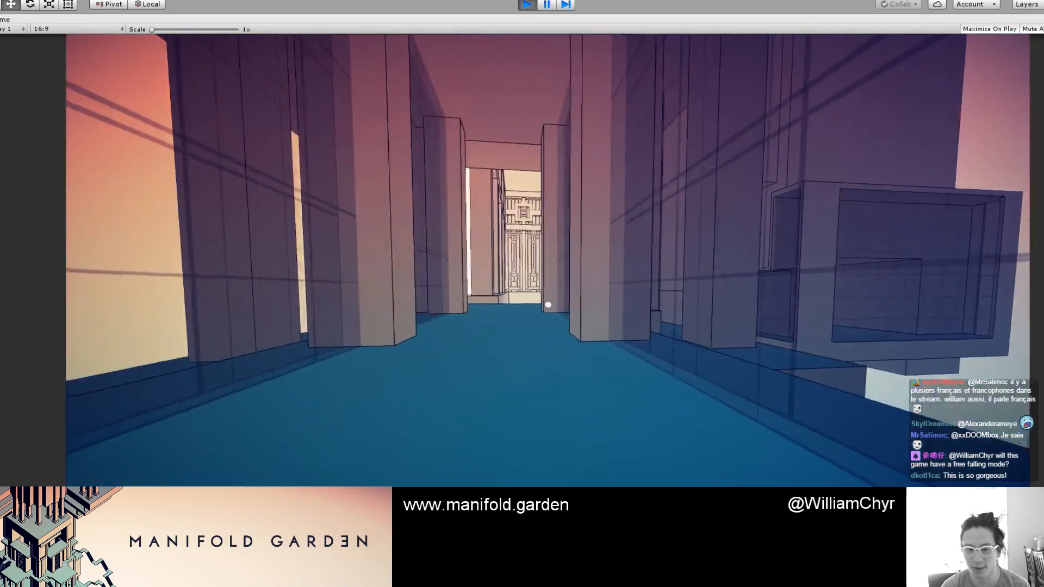
key("w")
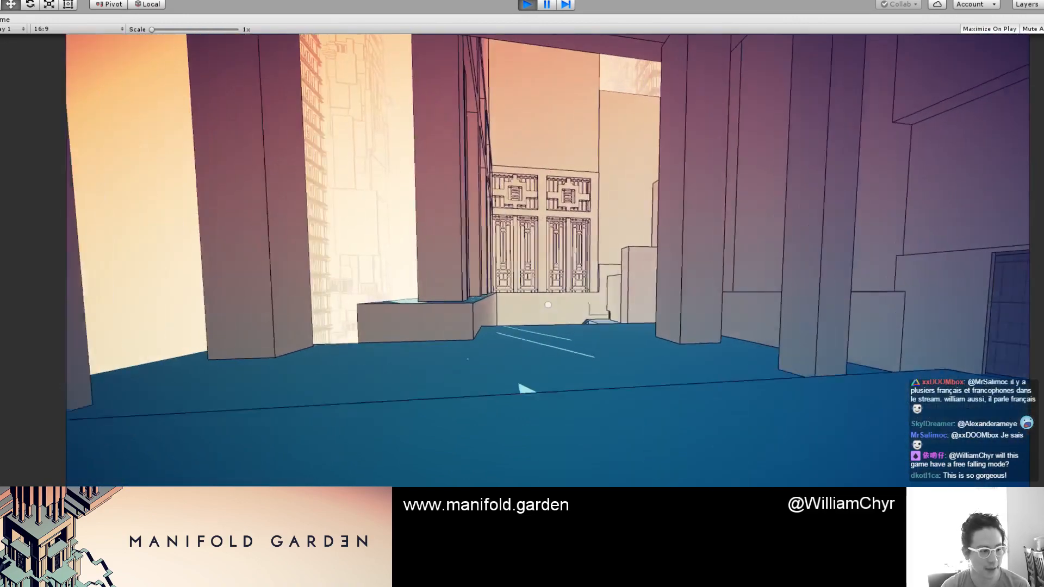
key("w")
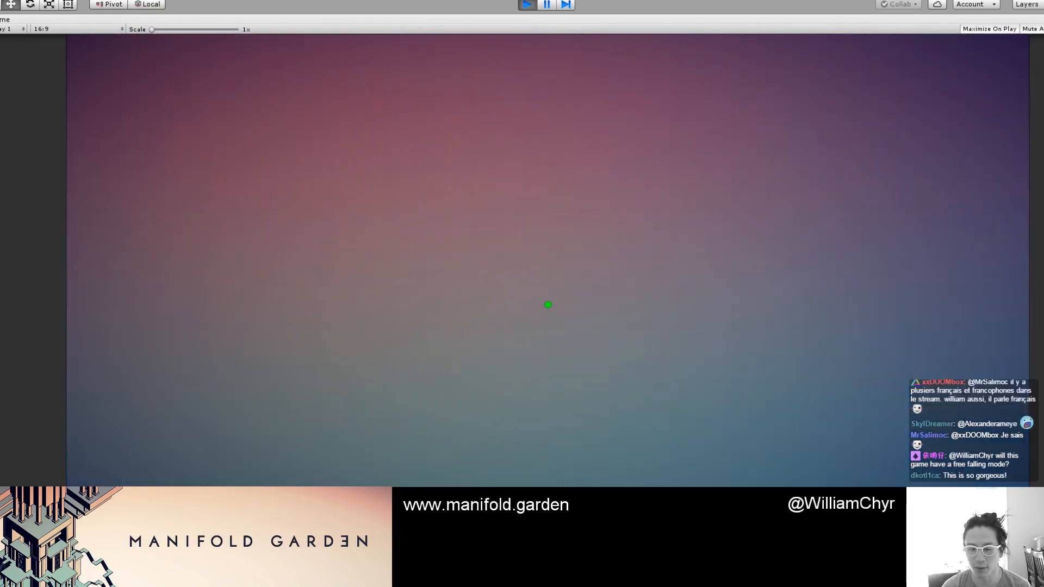
Step: Travel from the columned hall into the building's interior and survey its ledges, stairs and window walls
key("w")
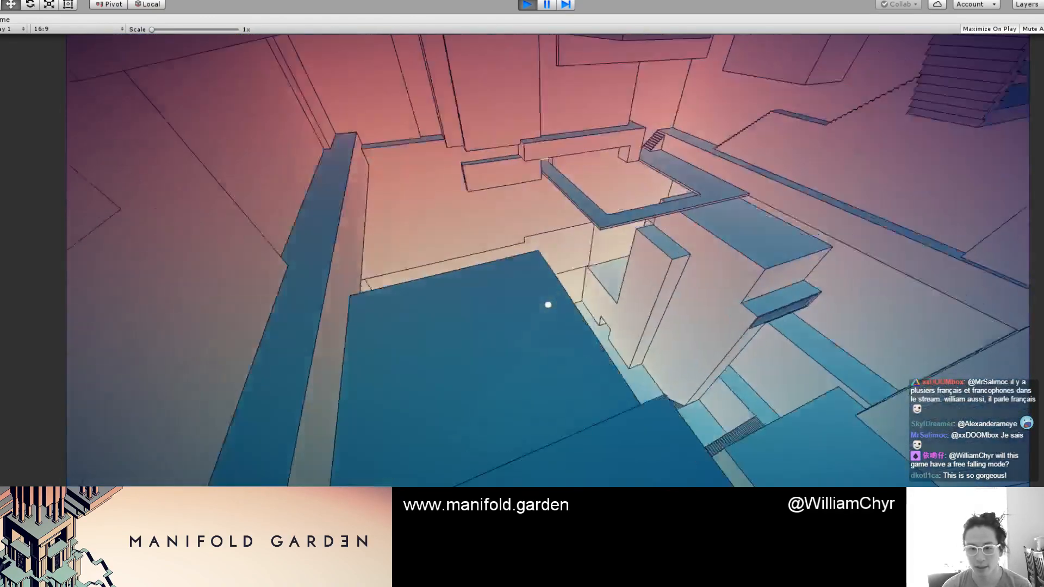
key("w")
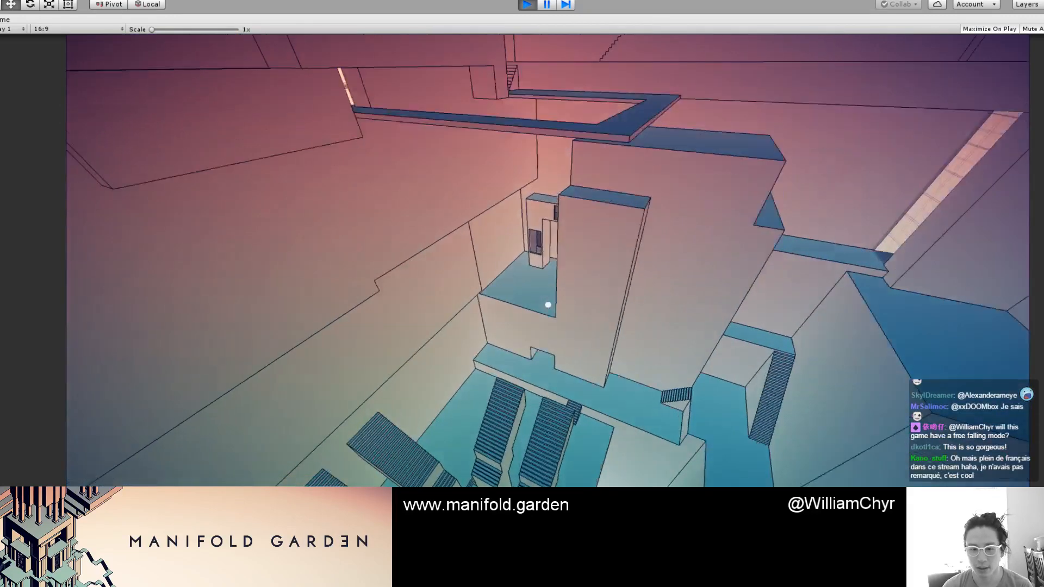
key("w")
key("w")
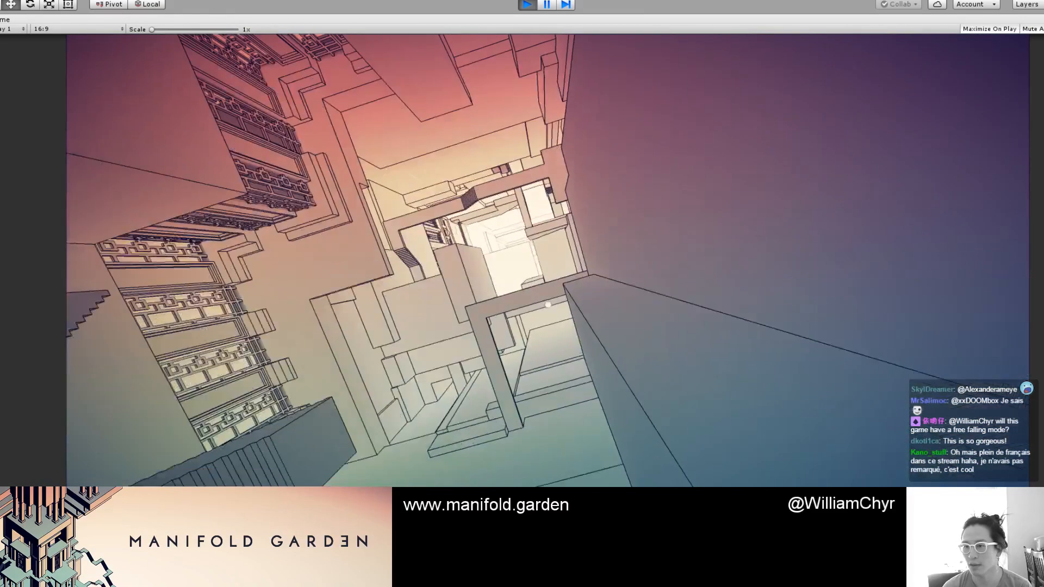
Step: Show the rendering statistics overlay in the game view and climb the interior staircase
left_click(1043, 29)
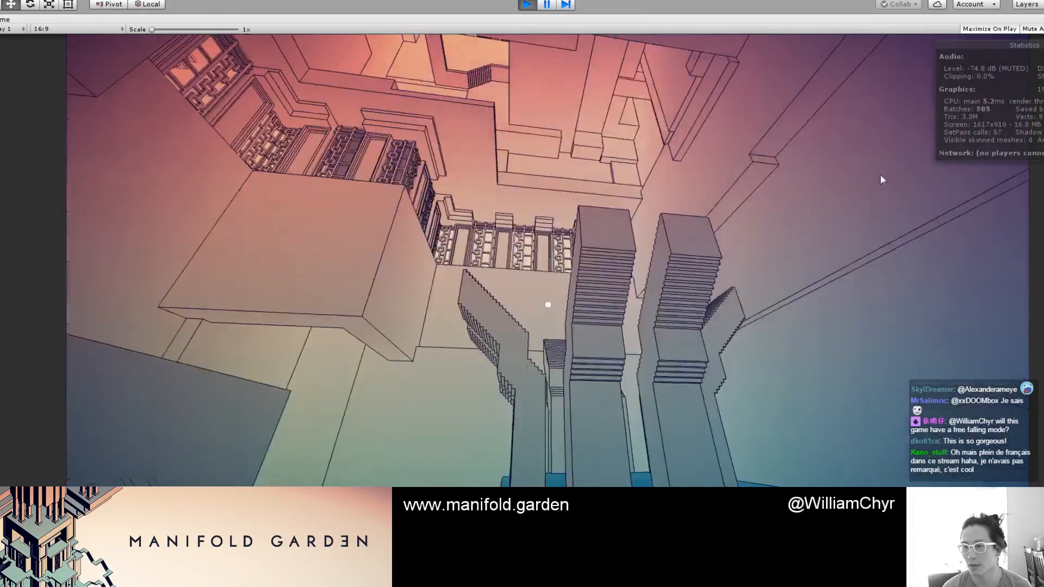
key("w")
key("w")
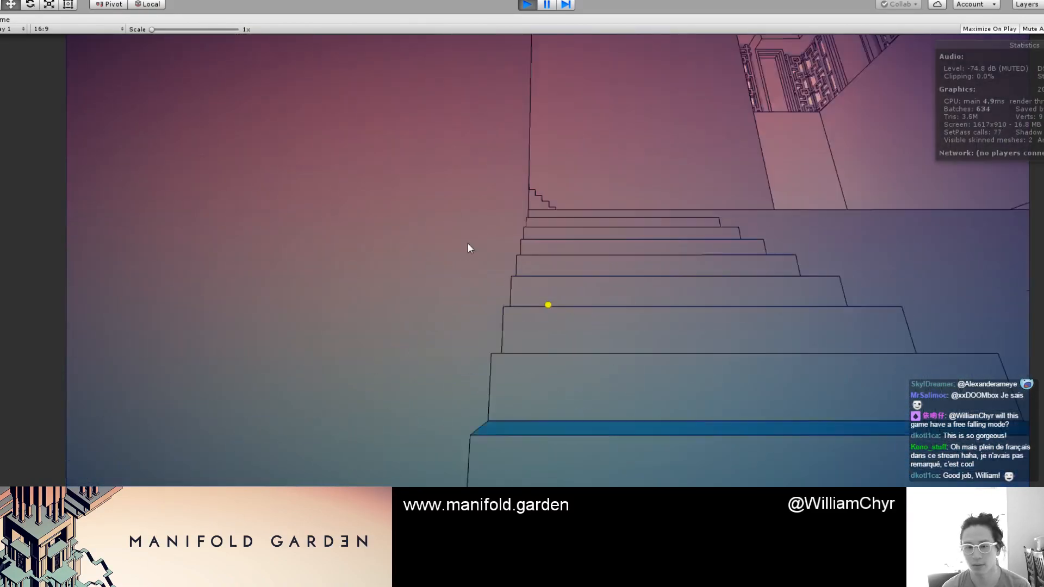
key("w")
key("w")
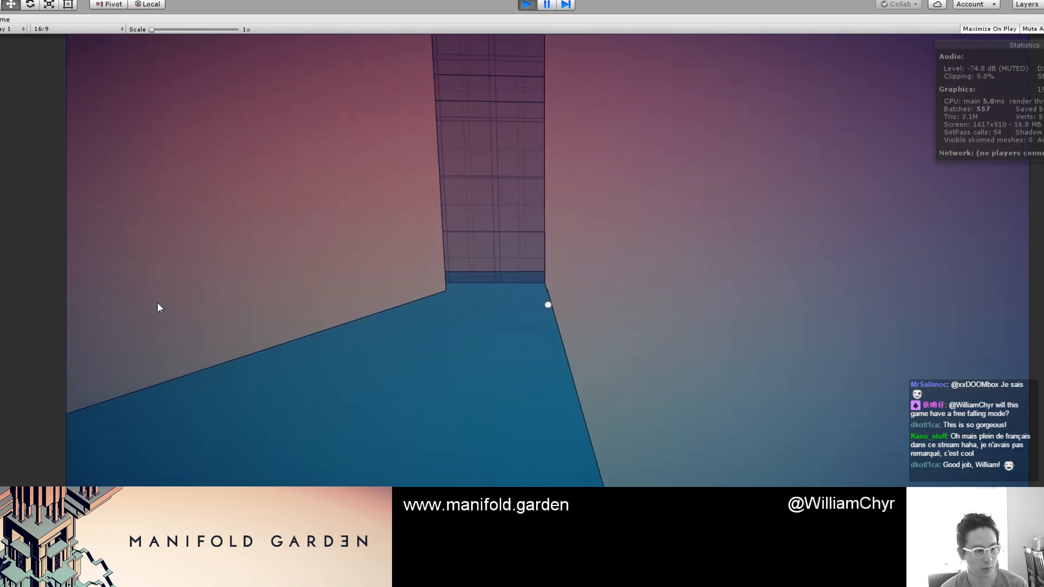
Step: Walk through the narrow passages with tall windows and climb the long staircase to the glazed corridor
key("w")
key("w")
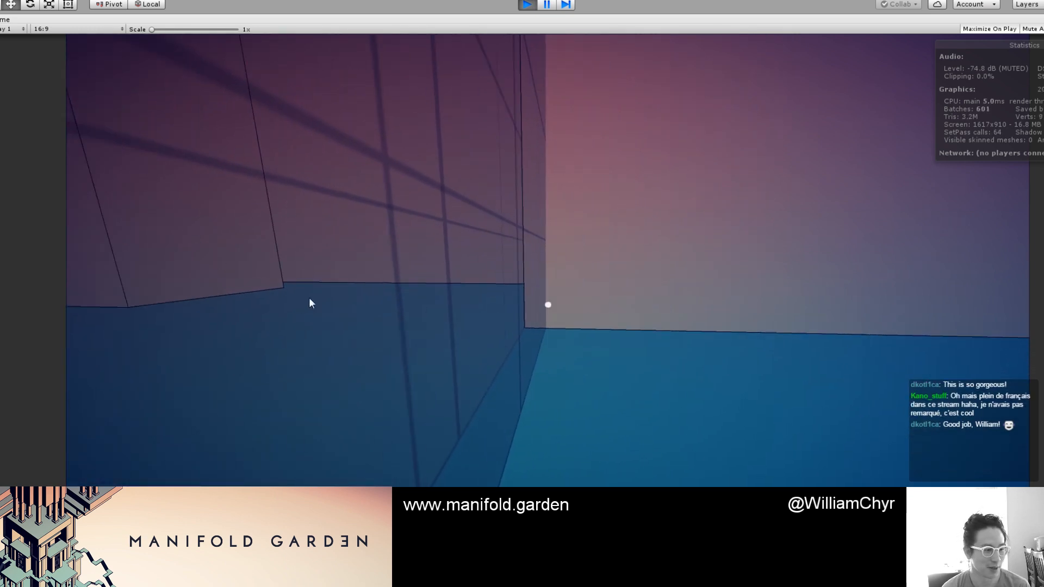
key("w")
key("w")
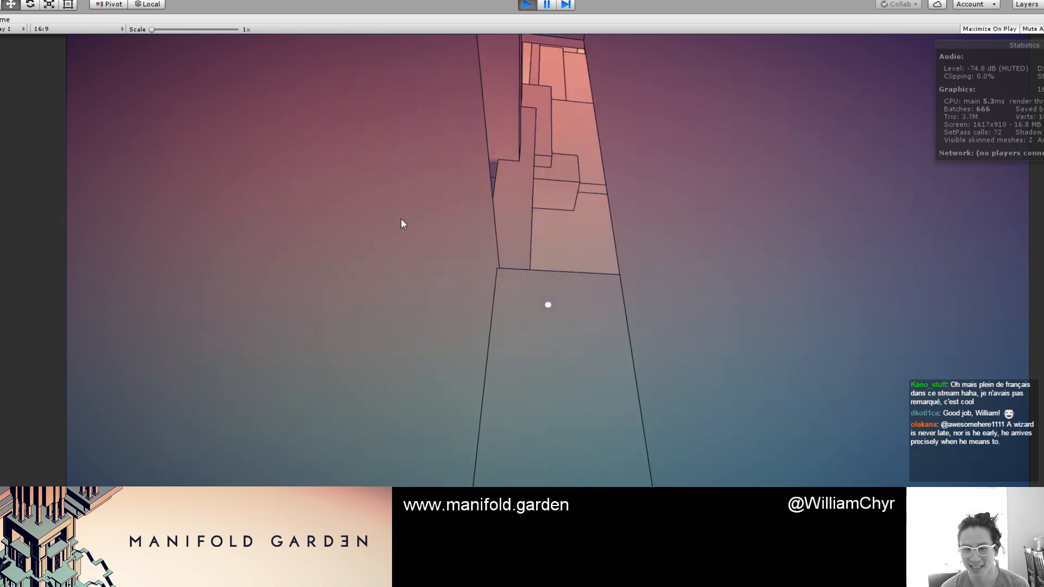
key("w")
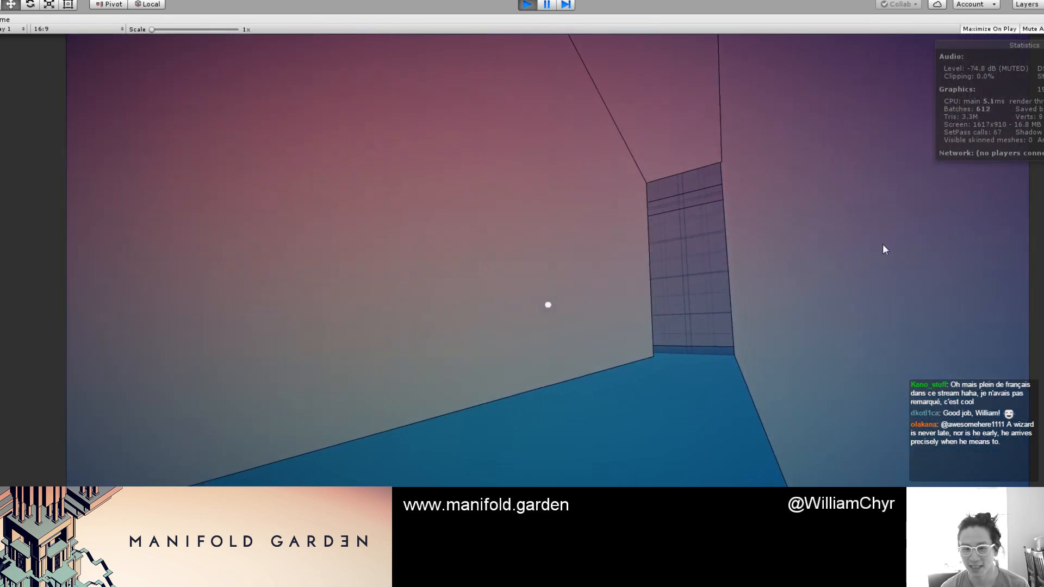
key("w")
key("w")
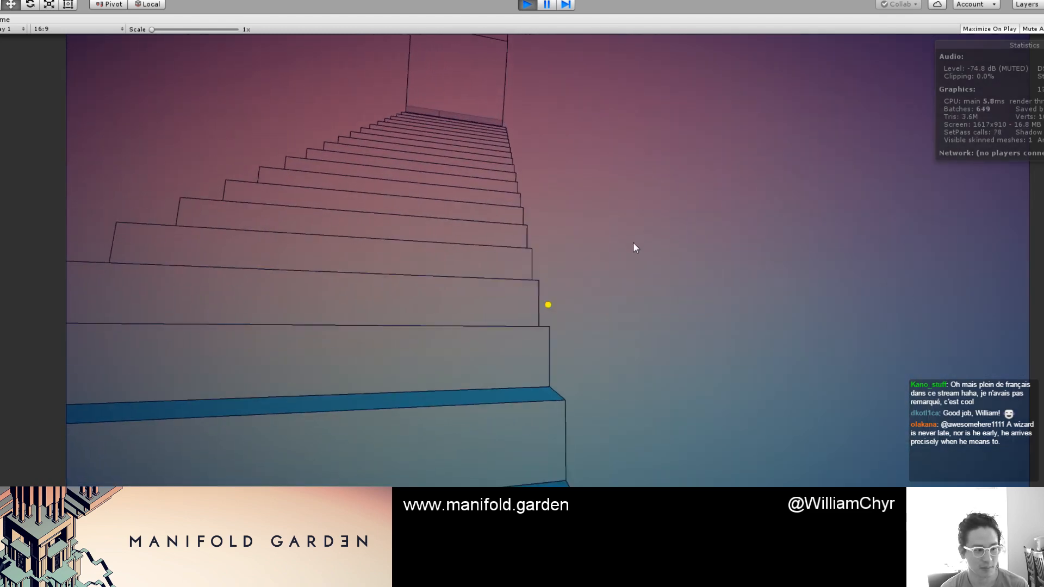
key("w")
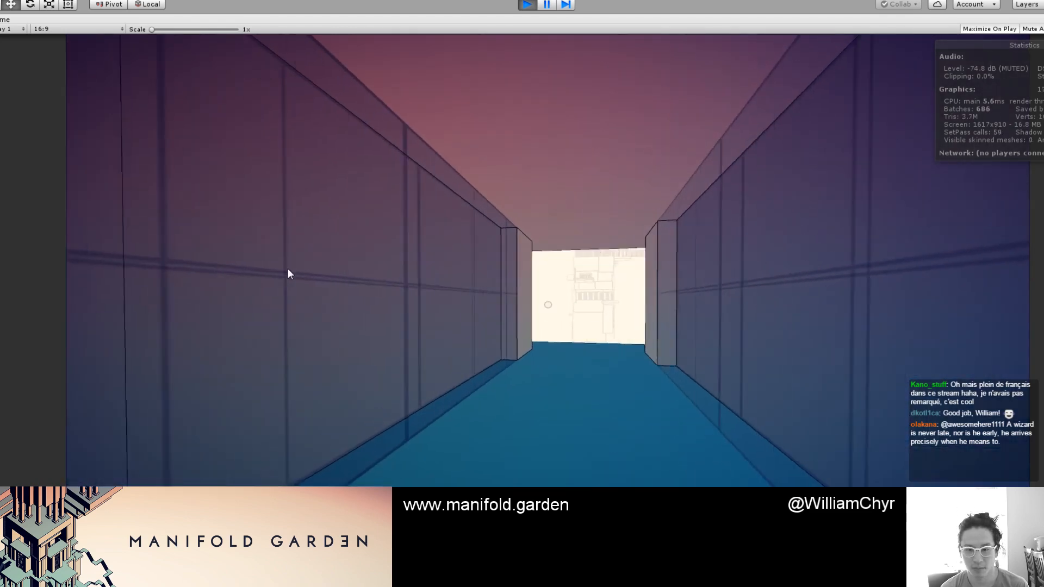
Step: Follow the narrow ledges and staircases along the building's outer wall and re-enter the interior
key("w")
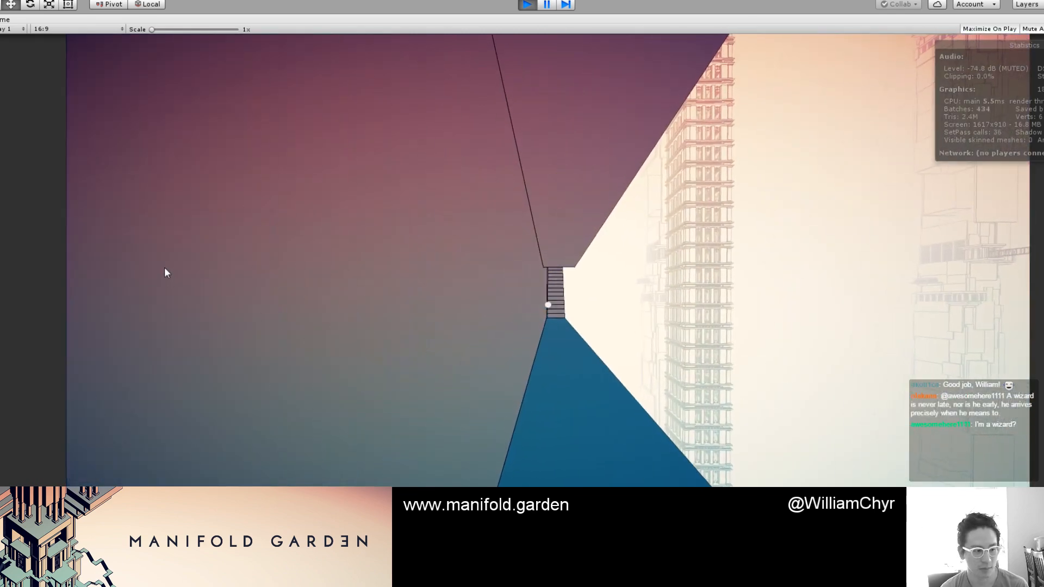
key("w")
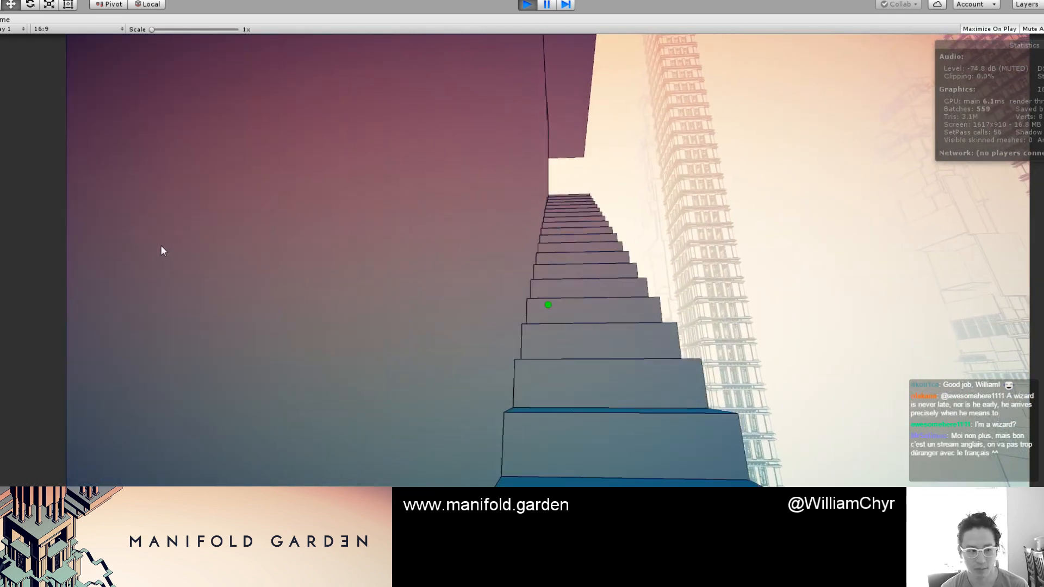
key("w")
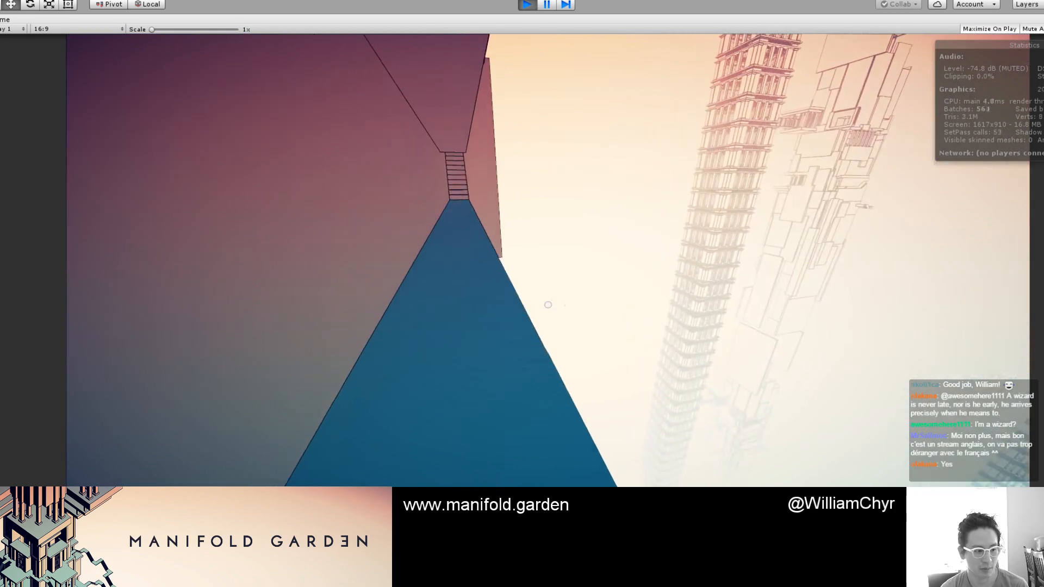
key("w")
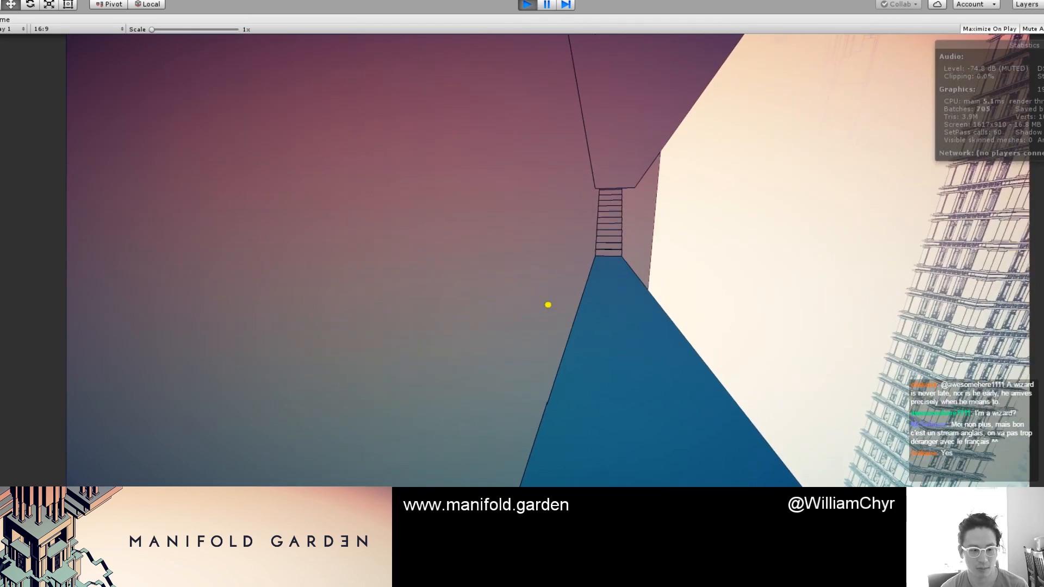
key("w")
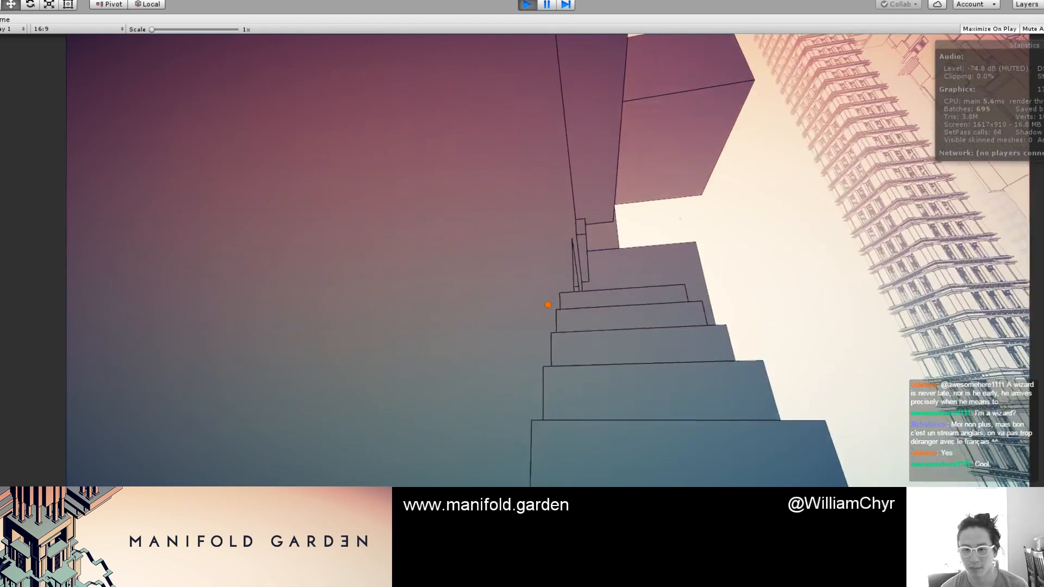
key("w")
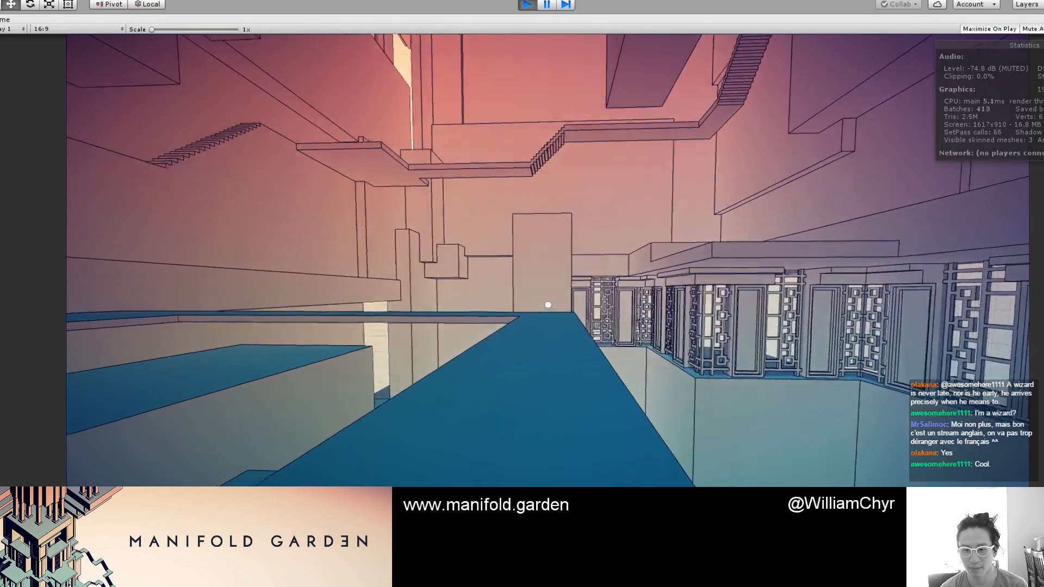
Step: Cross the high interior walkways and climb their connecting staircases to the upper landing
key("w")
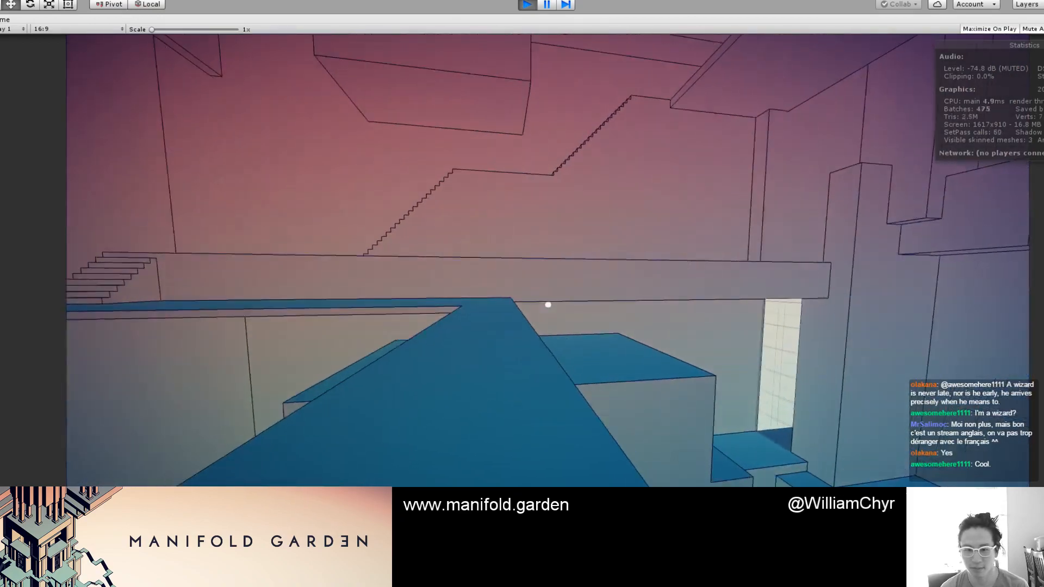
key("w")
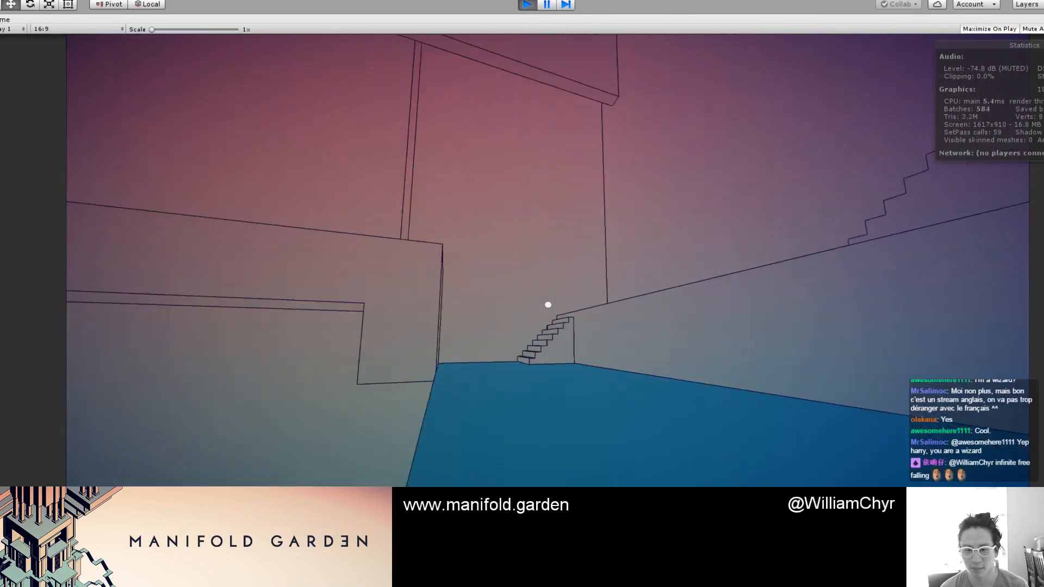
key("w")
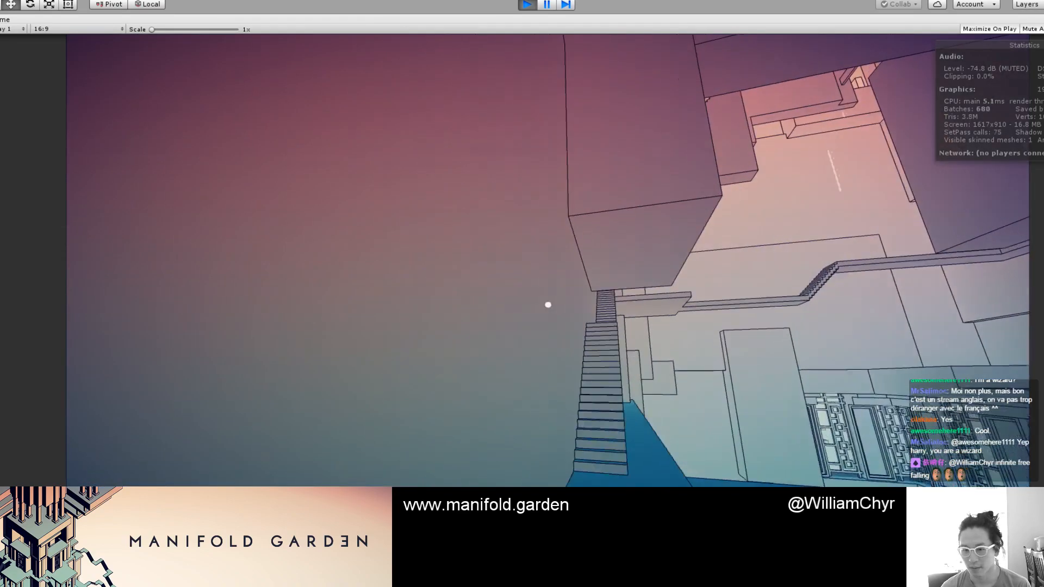
key("w")
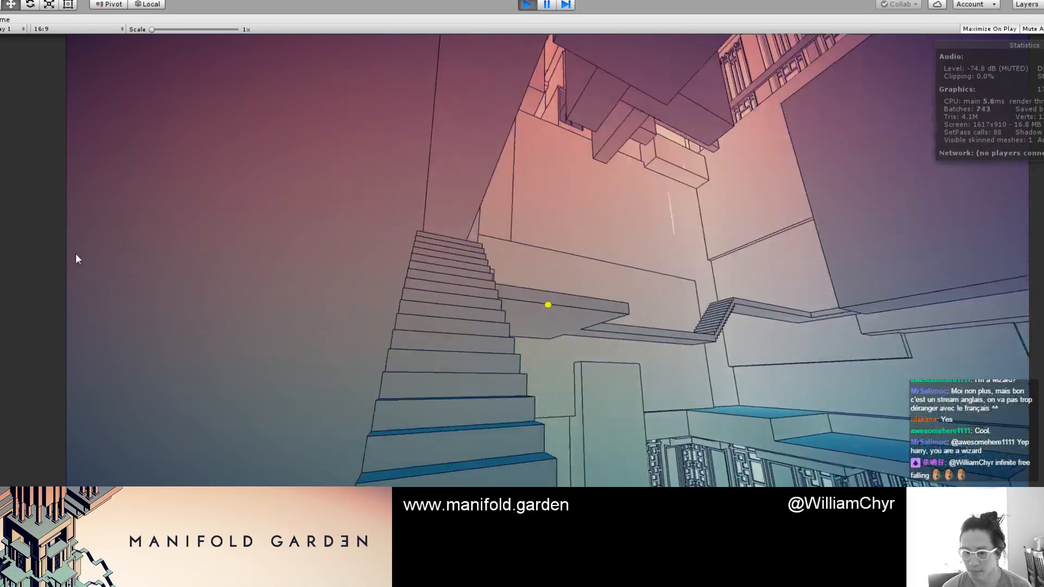
key("w")
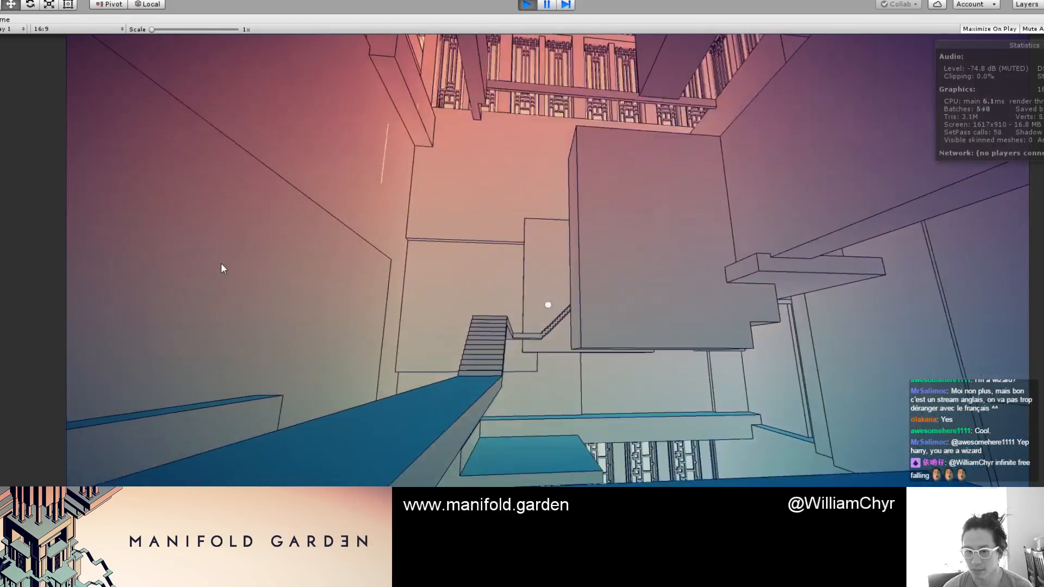
key("w")
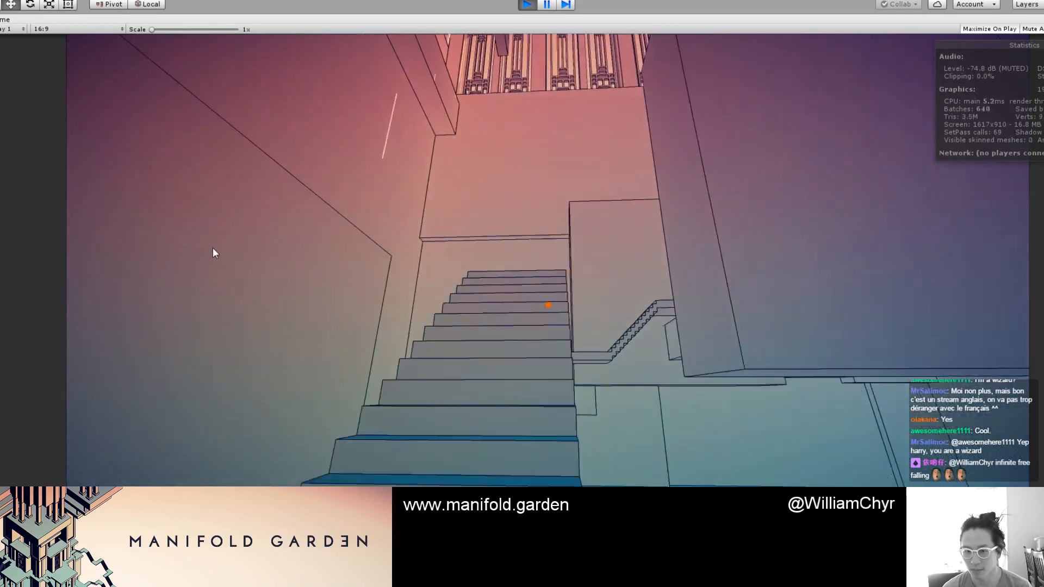
key("w")
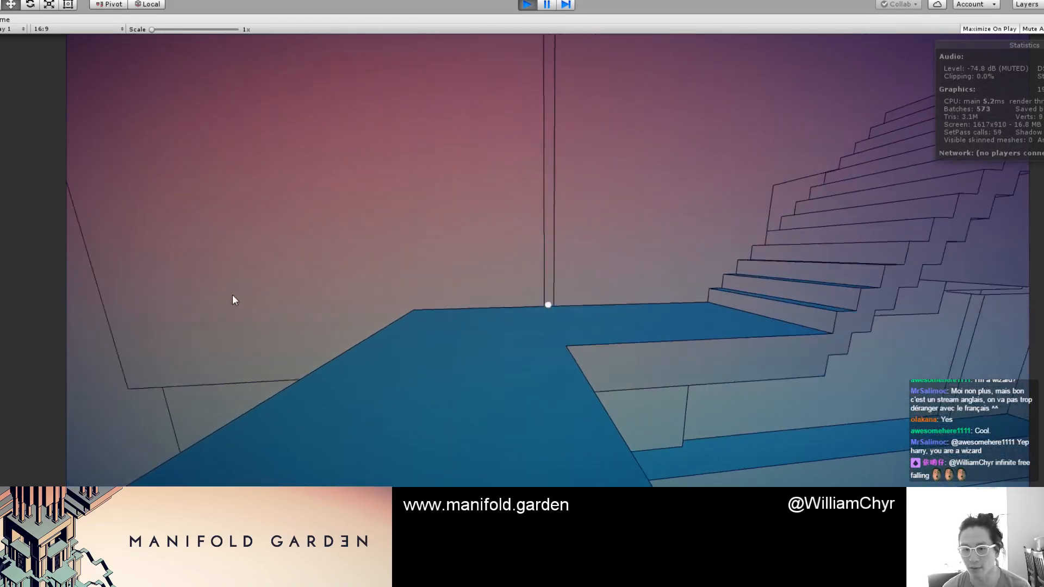
Step: Leave the stair landing, walk toward the small doorway leading to the columns, and continue along the outer ledge
key("w")
key("space")
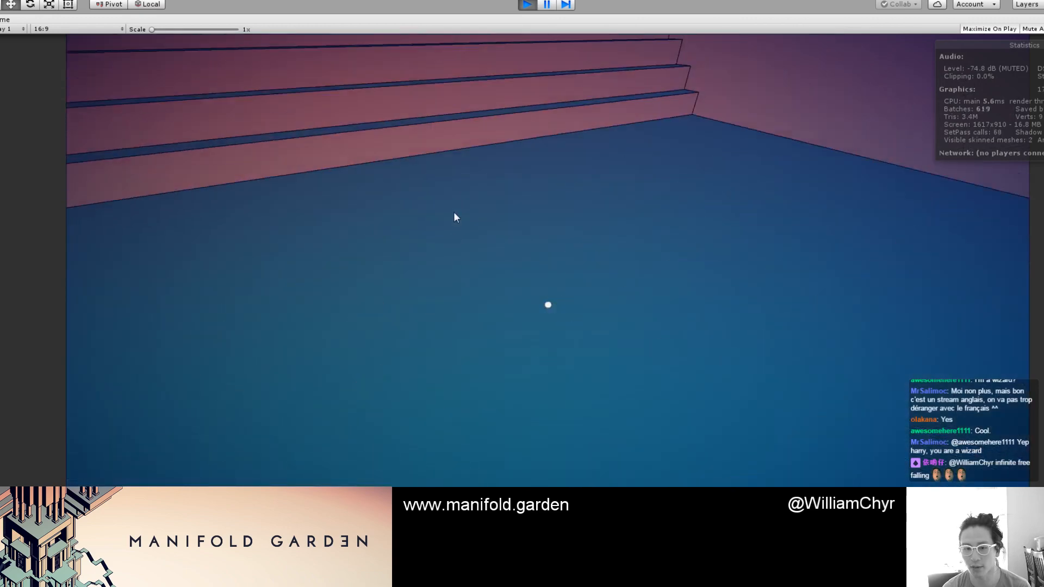
key("w")
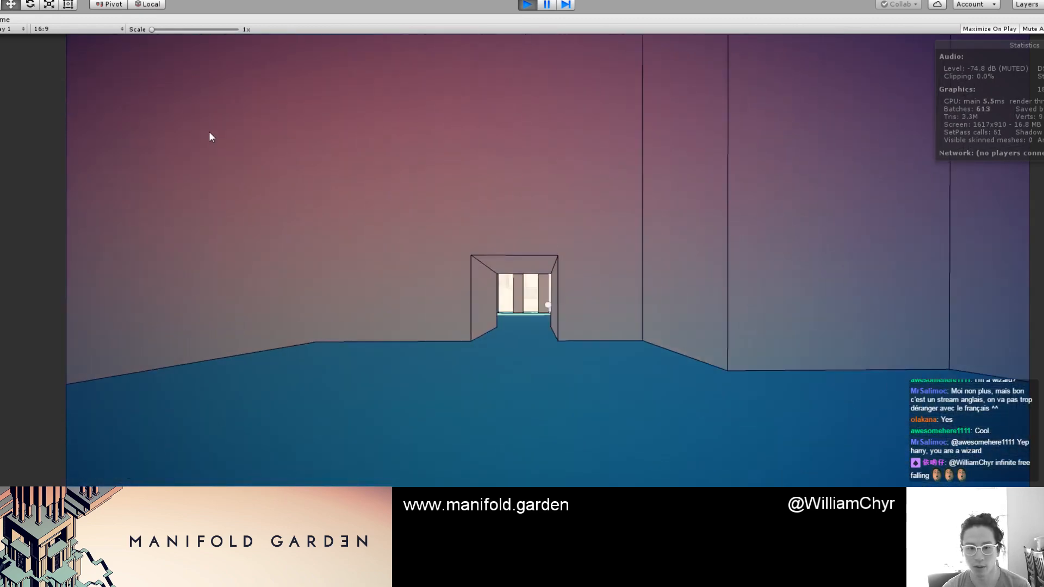
key("w")
key("w")
key("w")
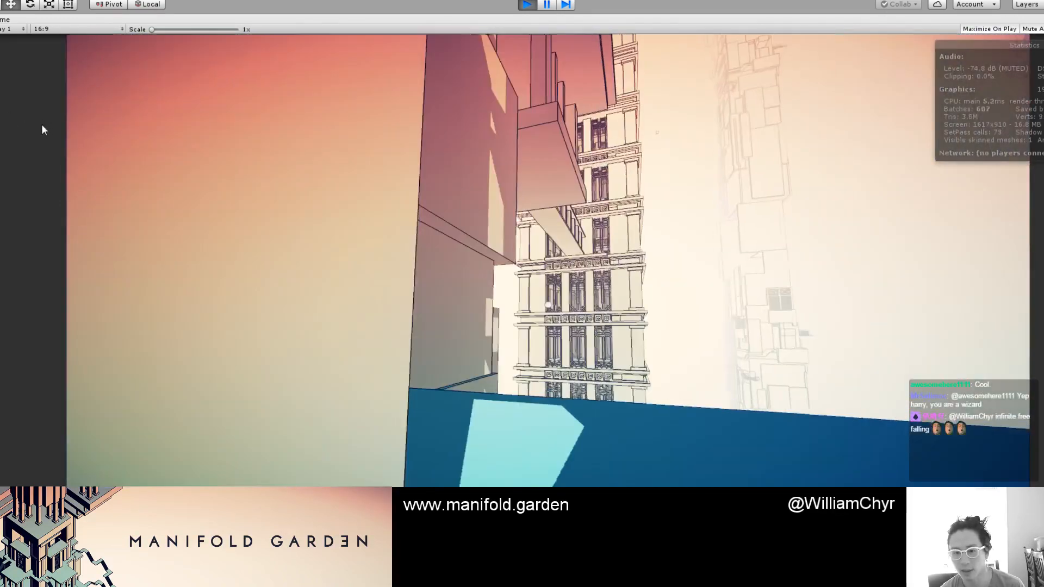
key("w")
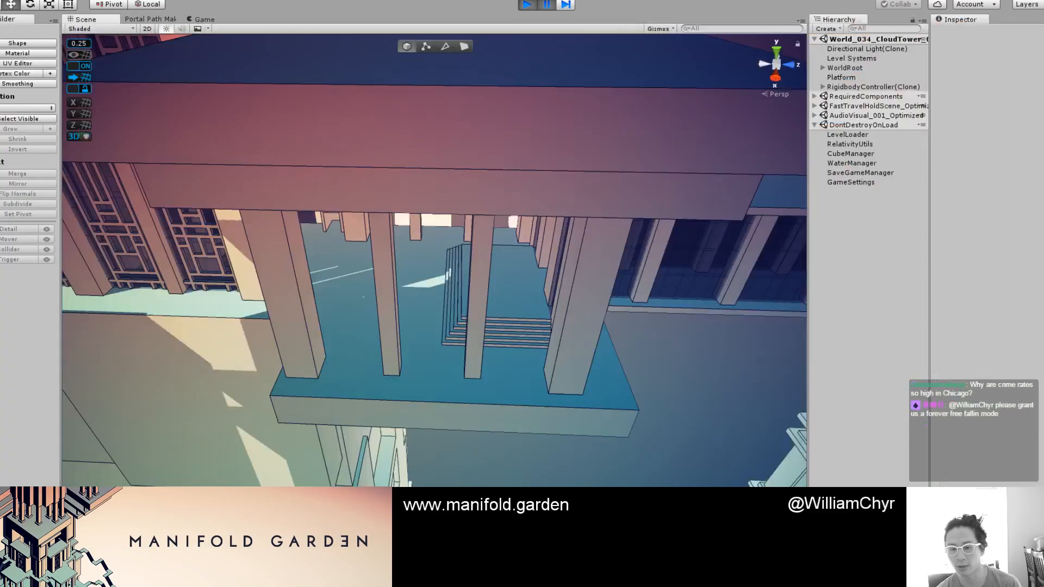
Step: Switch to the browser and search Google Images for "skybridge chicago" in a new tab
key("alt+Tab")
key("ctrl+t")
type("skybri")
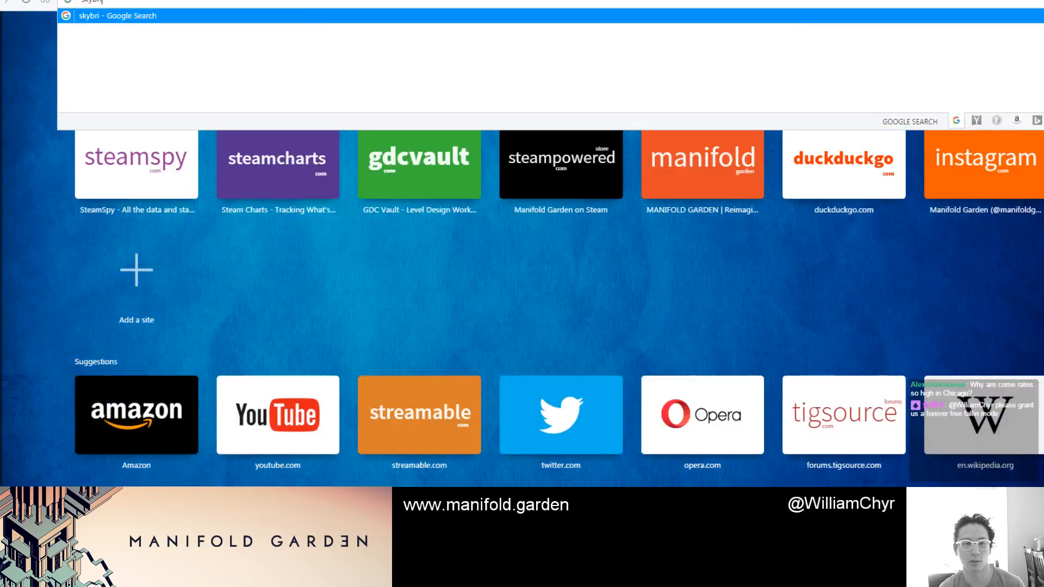
type("dge chicago")
key("Return")
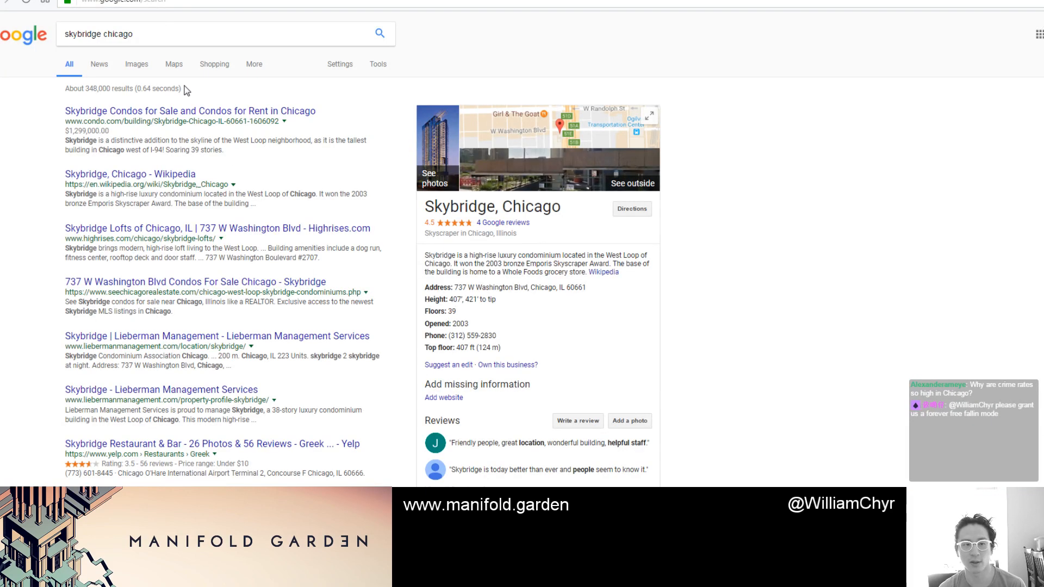
left_click(134, 65)
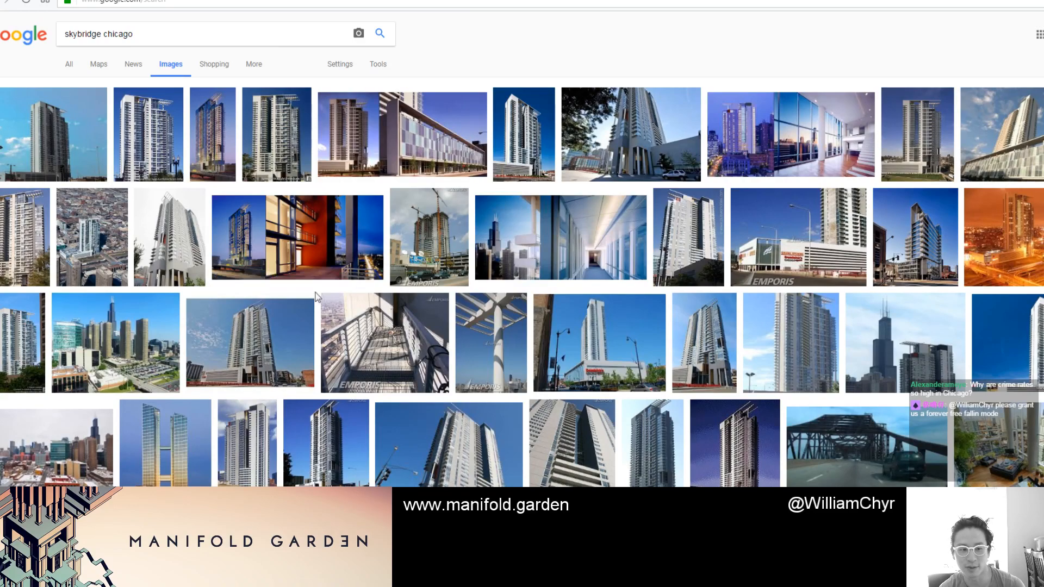
Step: Browse the skybridge image results, previewing a photo of a high-rise tower along the way
scroll(227, 413, "down", 2)
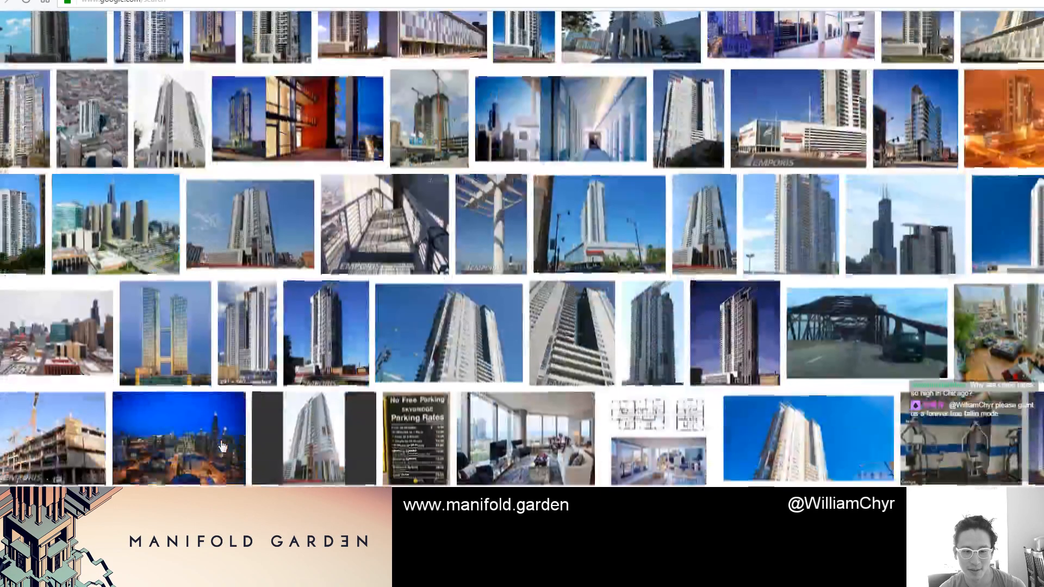
scroll(224, 435, "down", 2)
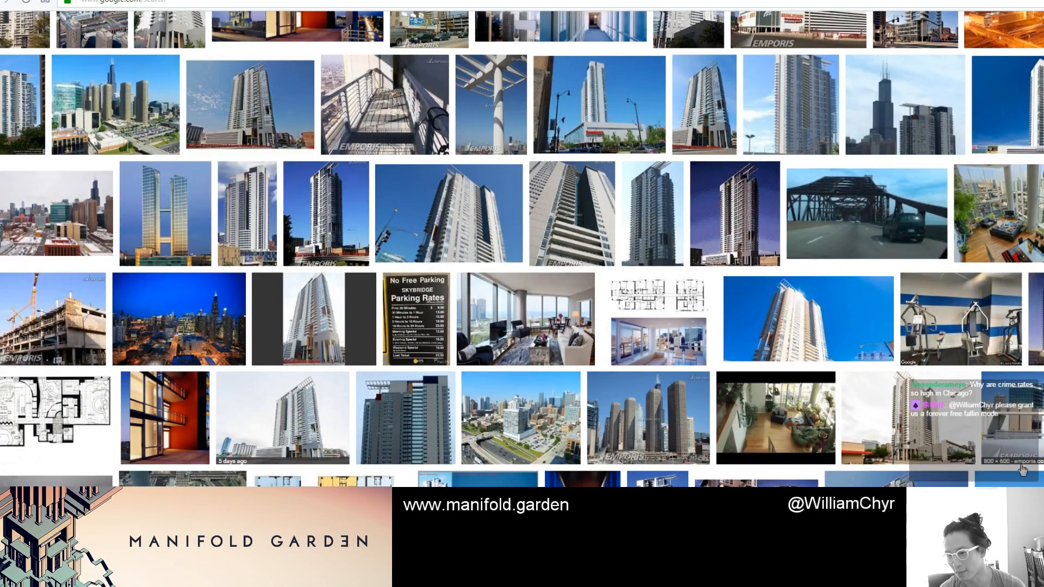
scroll(1014, 468, "down", 4)
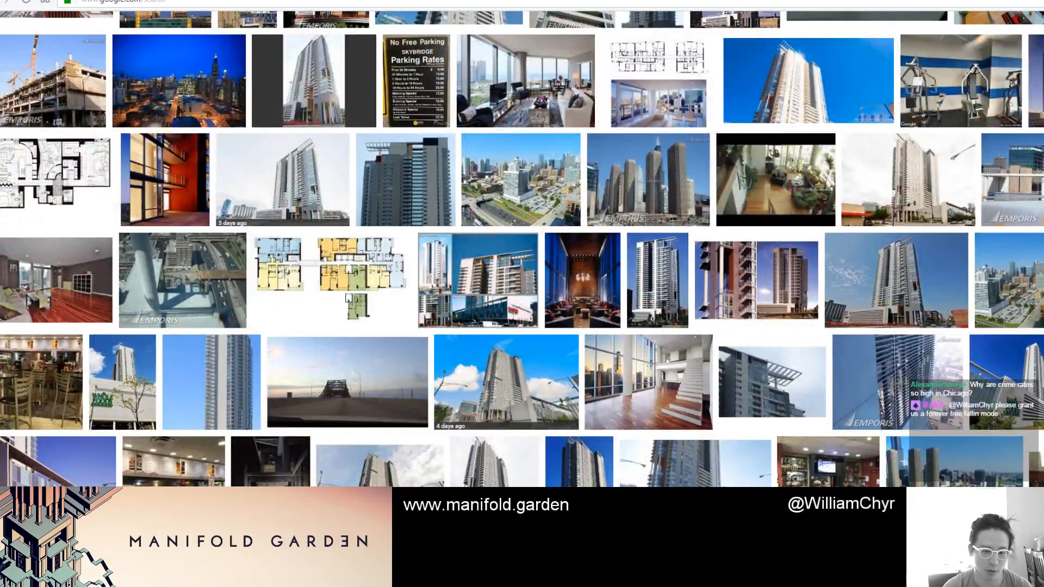
left_click(379, 465)
scroll(638, 426, "down", 4)
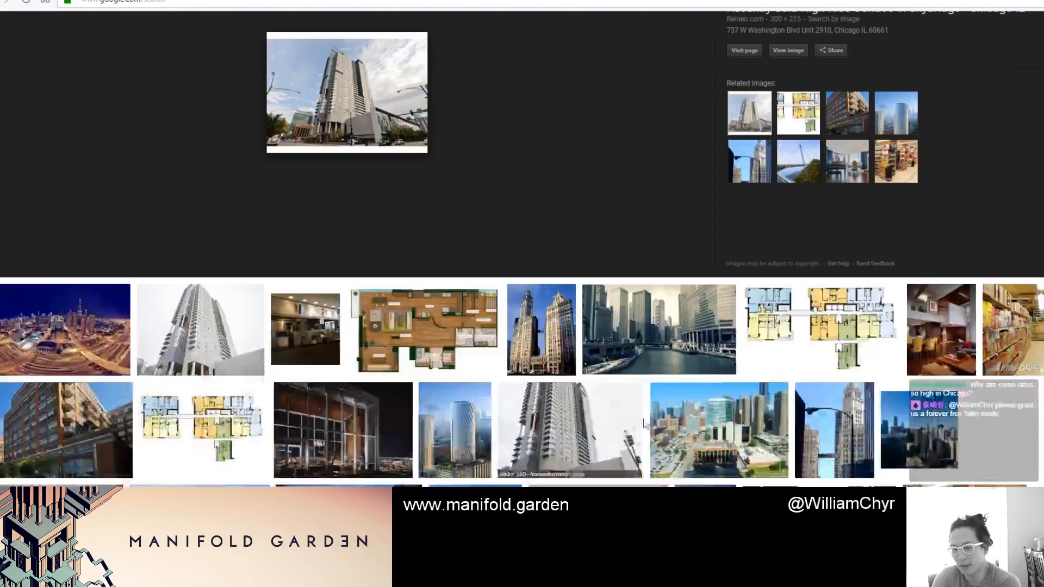
Step: Preview the Chicago river skyline, the Wrigley Building's twin towers and the black-and-white upward view of their sky bridge
left_click(652, 337)
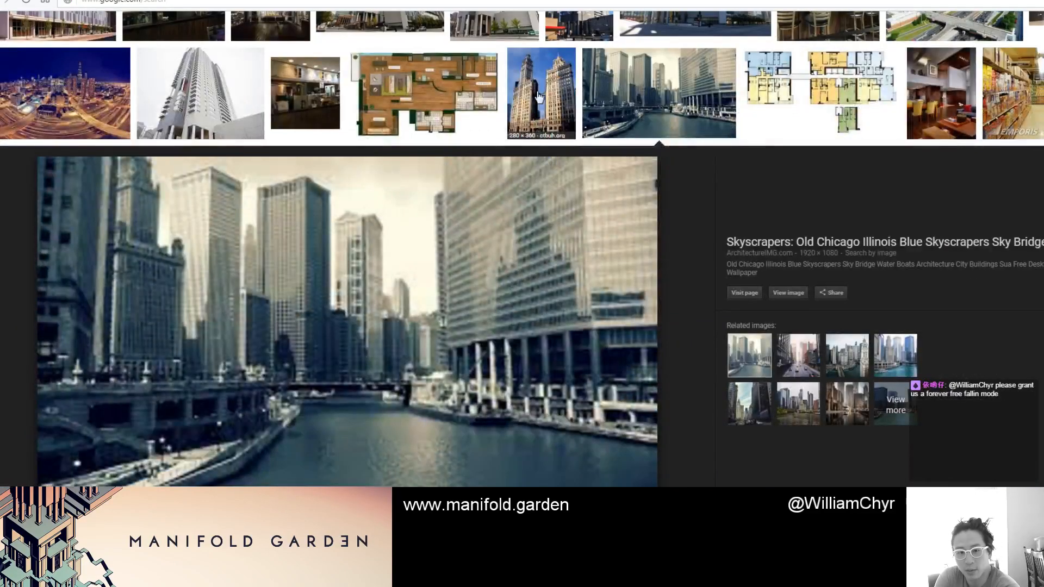
left_click(539, 96)
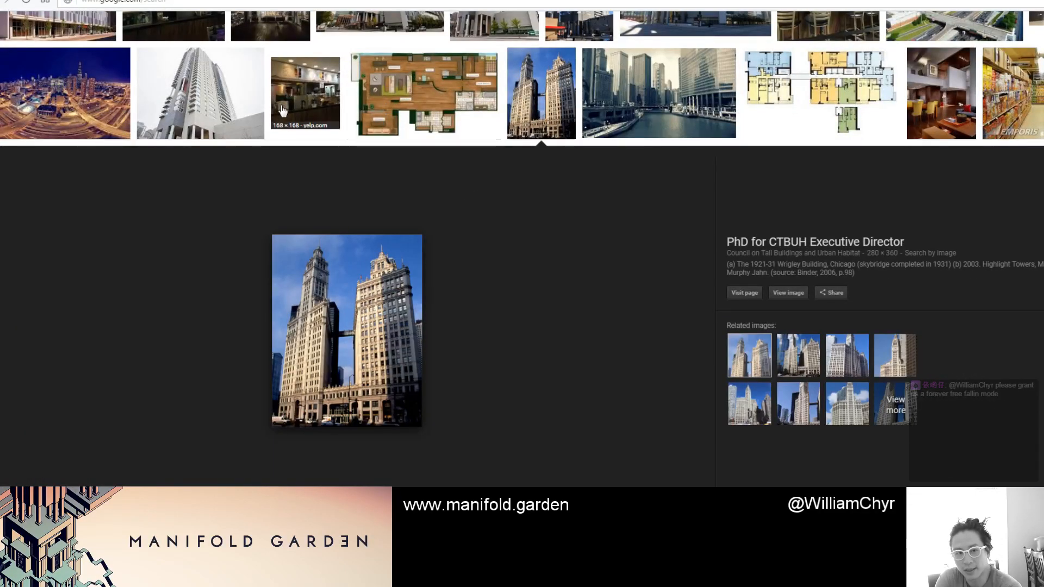
left_click(664, 97)
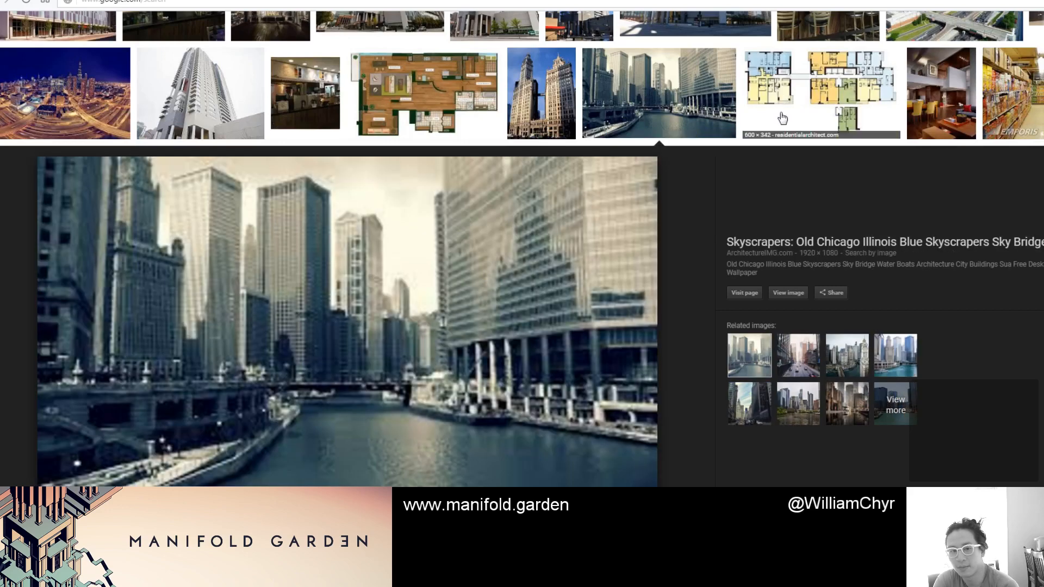
scroll(782, 121, "down", 4)
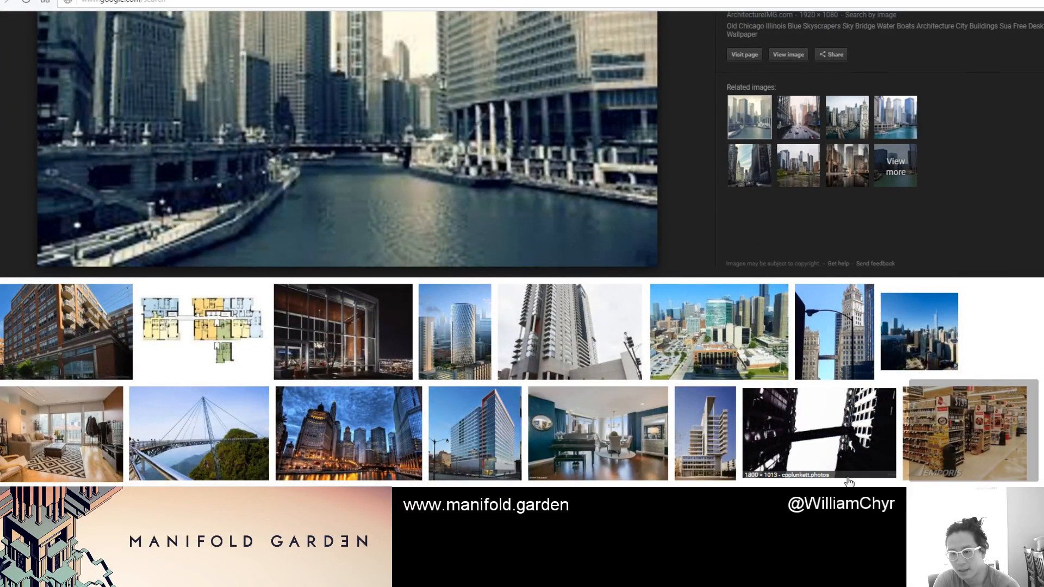
left_click(848, 479)
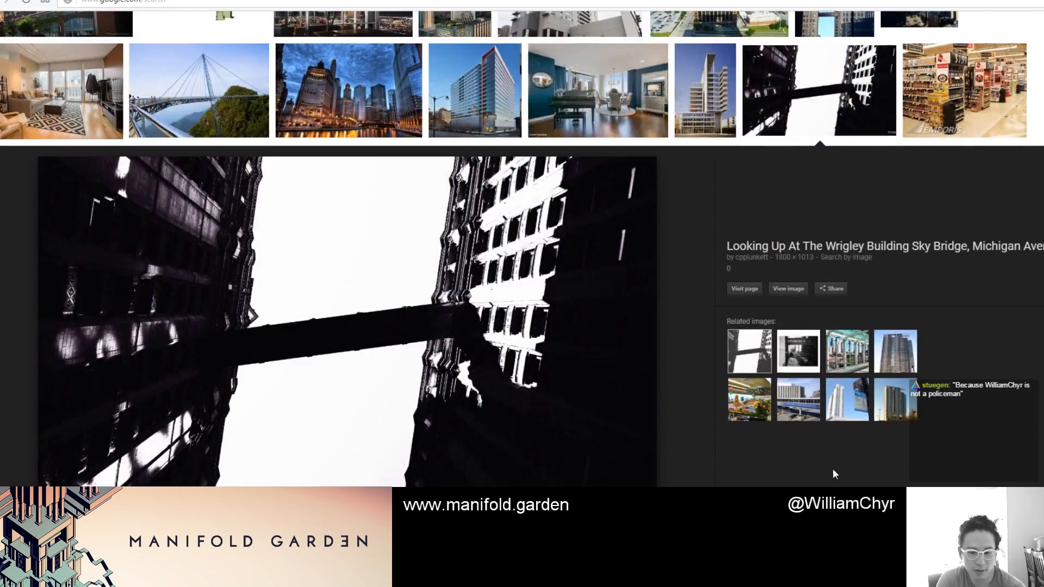
Step: Look through more skybridge images and reopen the photo of the Wrigley Building's two towers
scroll(835, 473, "down", 3)
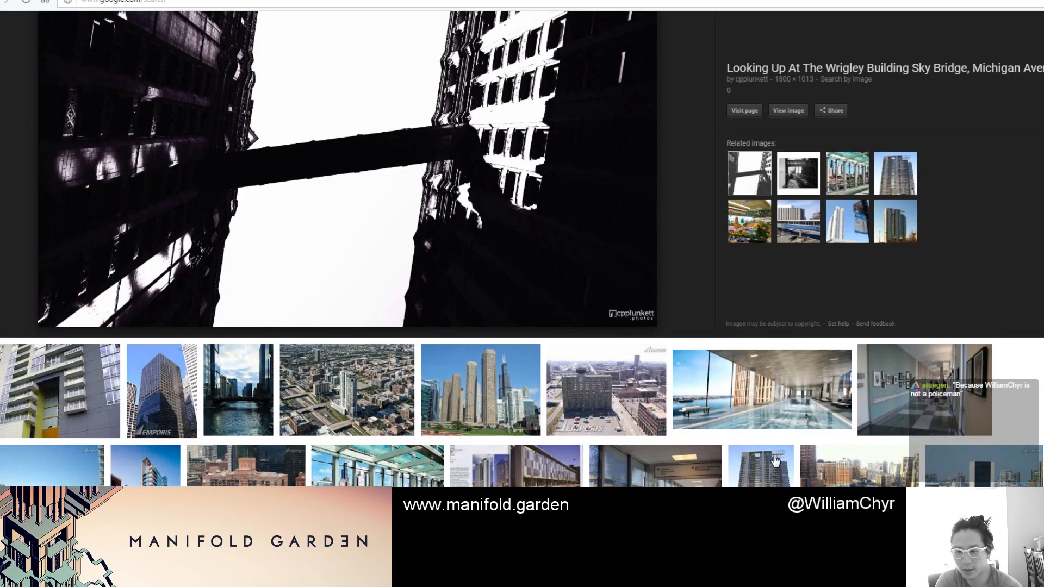
scroll(768, 473, "down", 7)
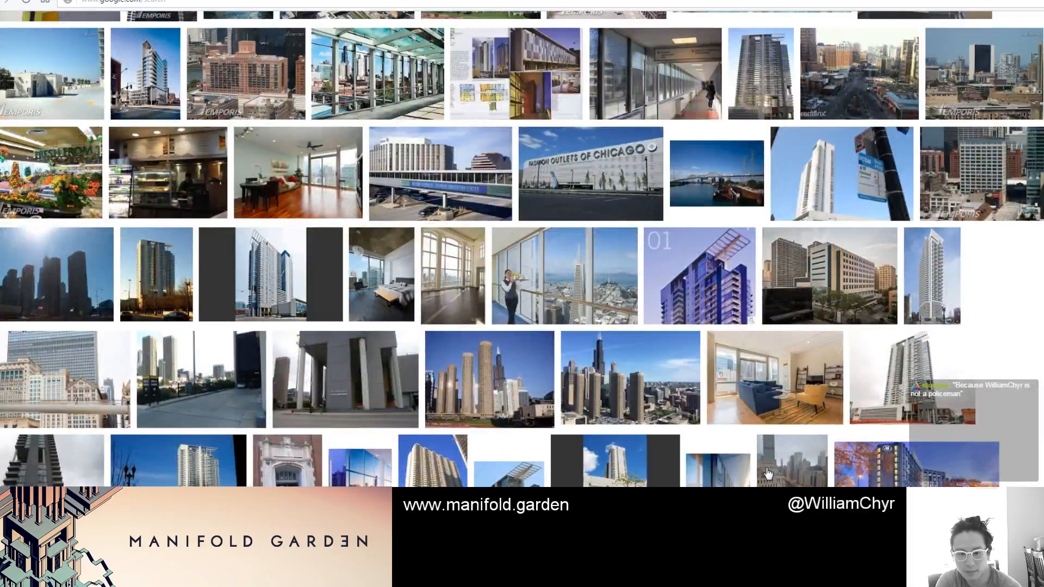
scroll(768, 473, "up", 10)
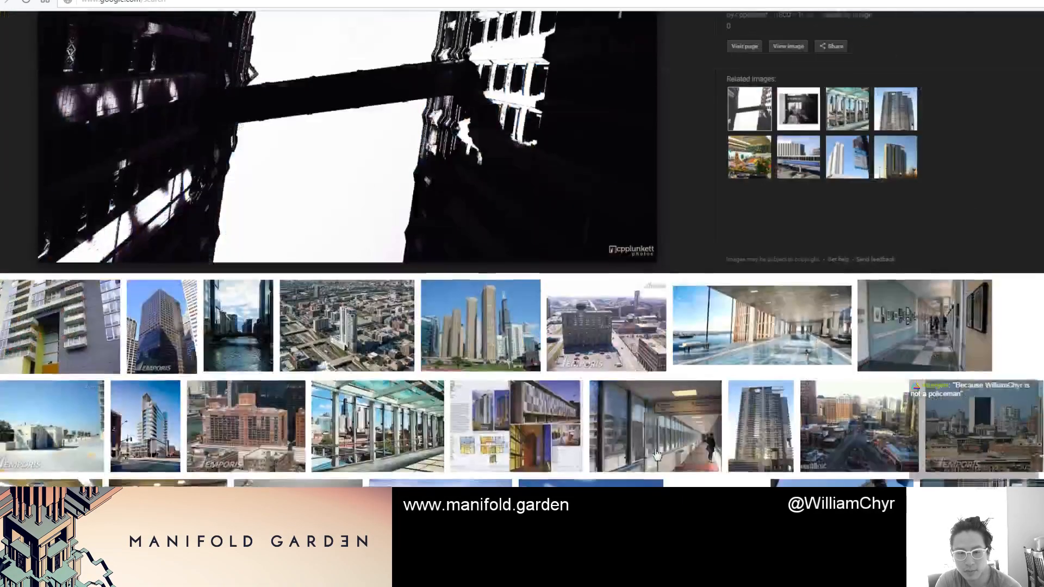
scroll(615, 427, "up", 3)
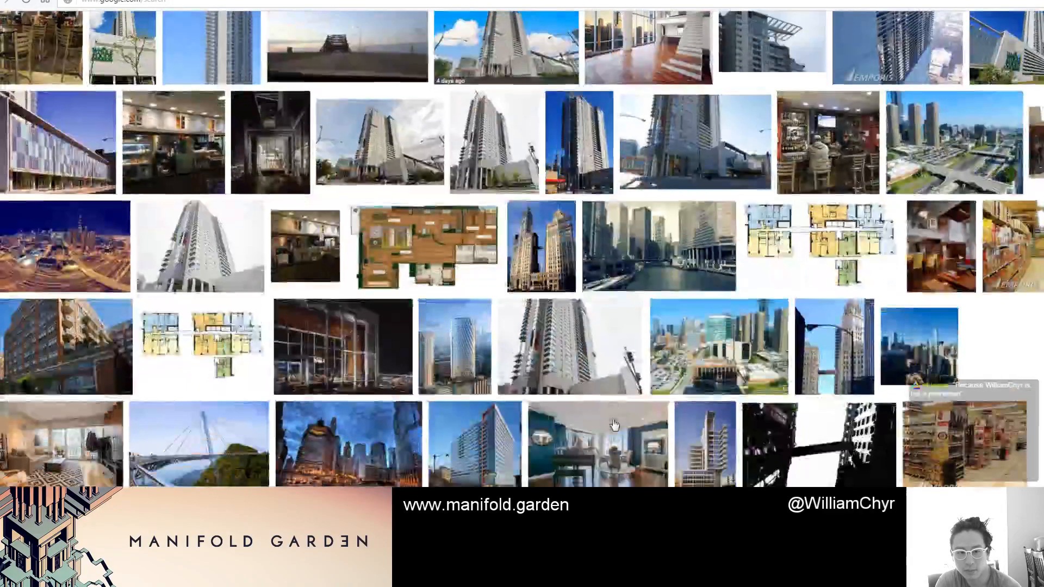
left_click(567, 244)
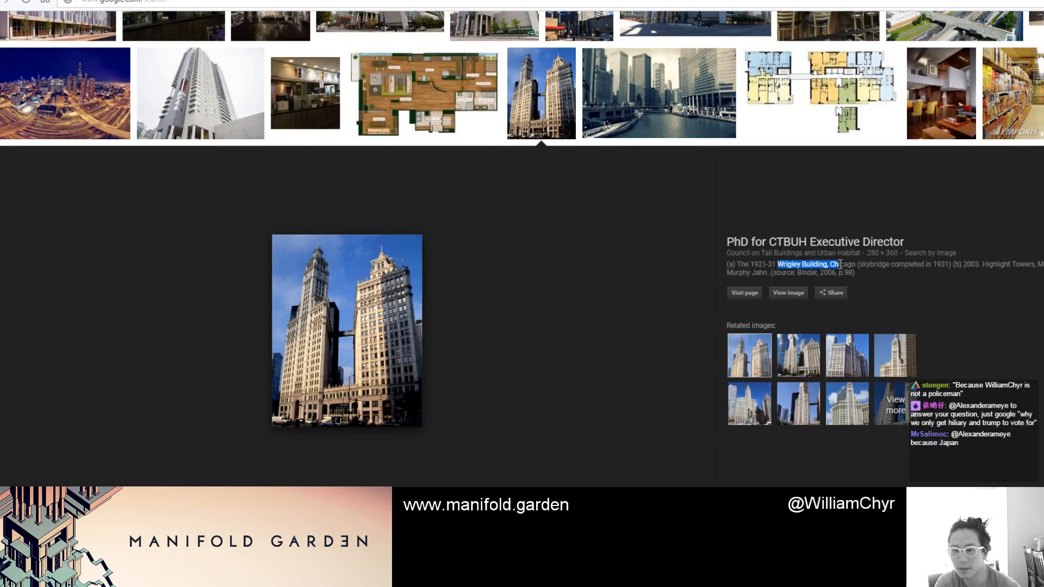
Step: Search Google Images for "Wrigley Building Chicago" in a new tab
key("ctrl+t")
type("Wrigley Building, Ch")
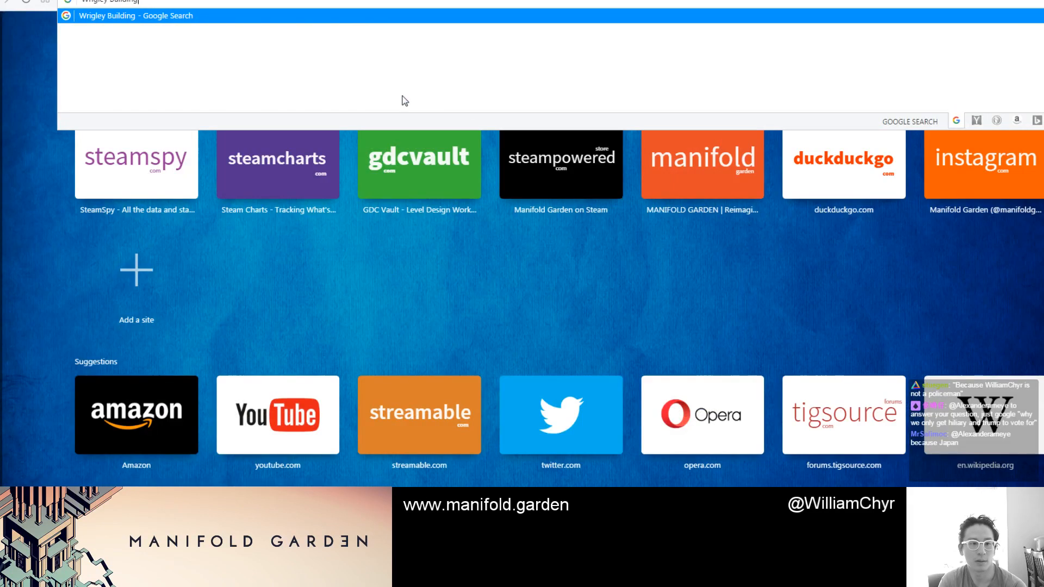
key("Return")
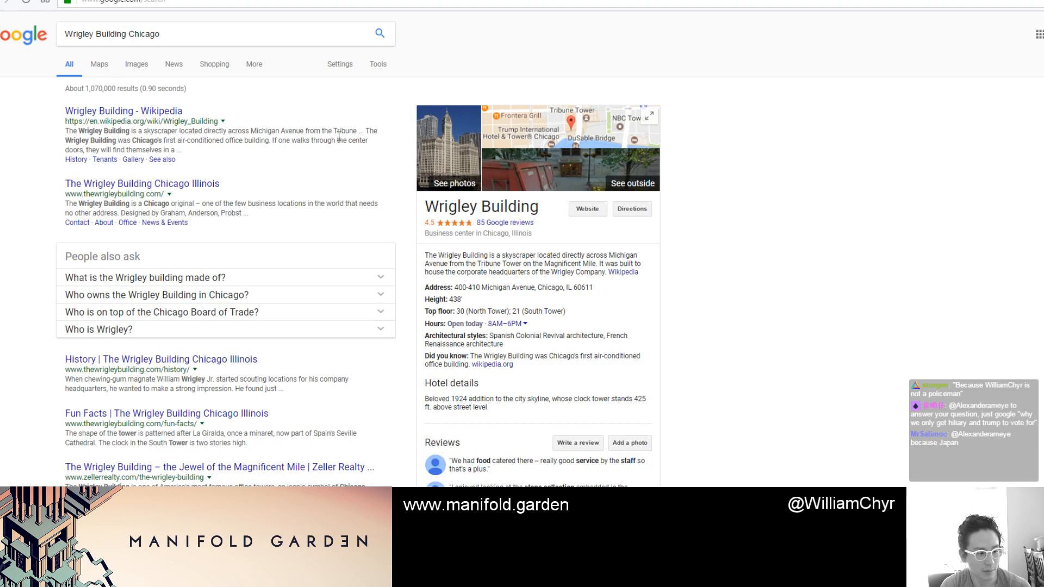
left_click(135, 66)
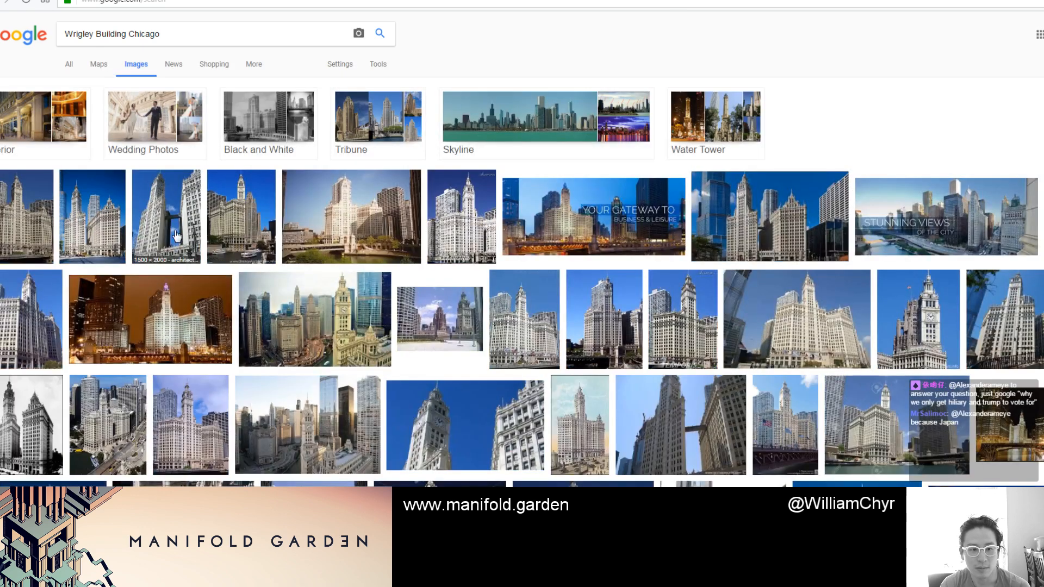
Step: Preview two of the Wrigley Building photos that show the high walkway linking its towers
left_click(175, 237)
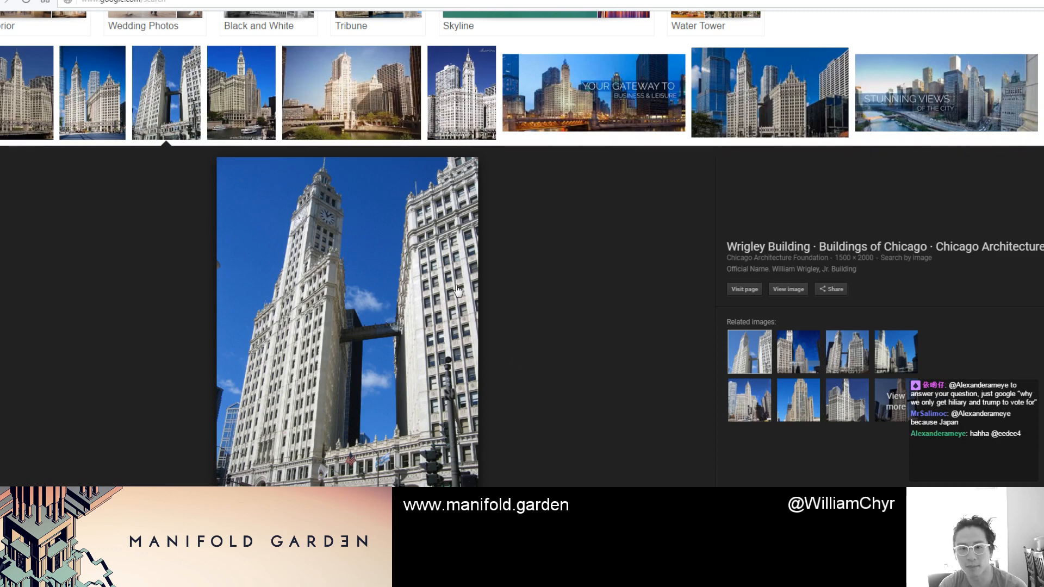
scroll(597, 269, "down", 5)
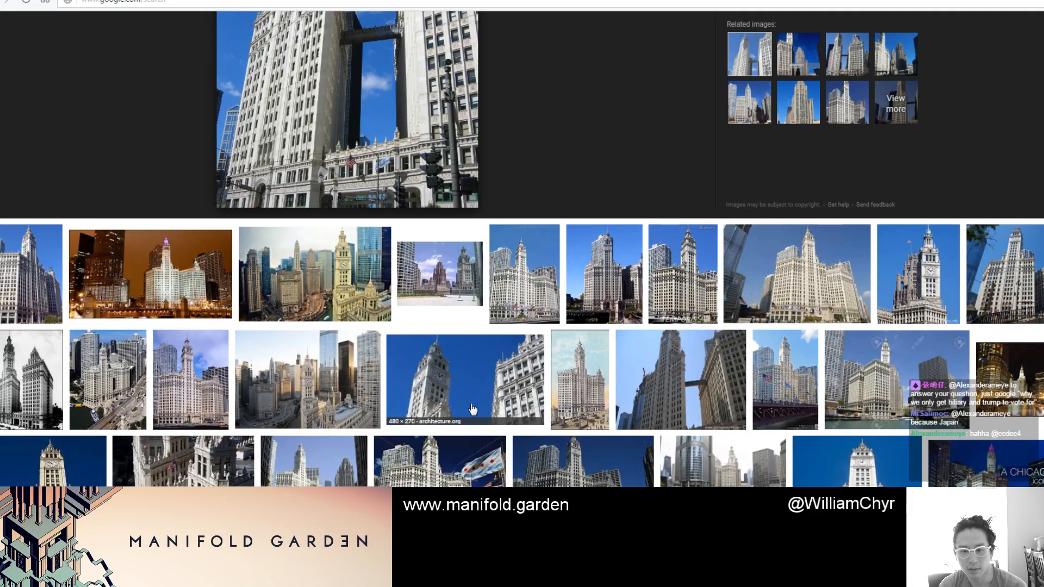
left_click(686, 386)
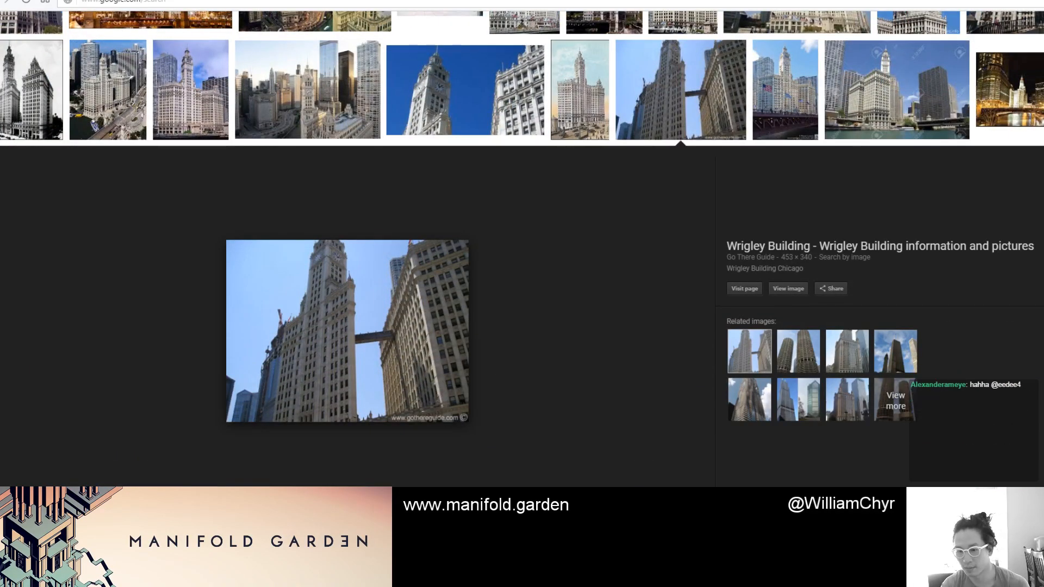
Step: Switch to Unity and resume the game briefly to compare its bridge between the two buildings with the reference photo
key("alt+Tab")
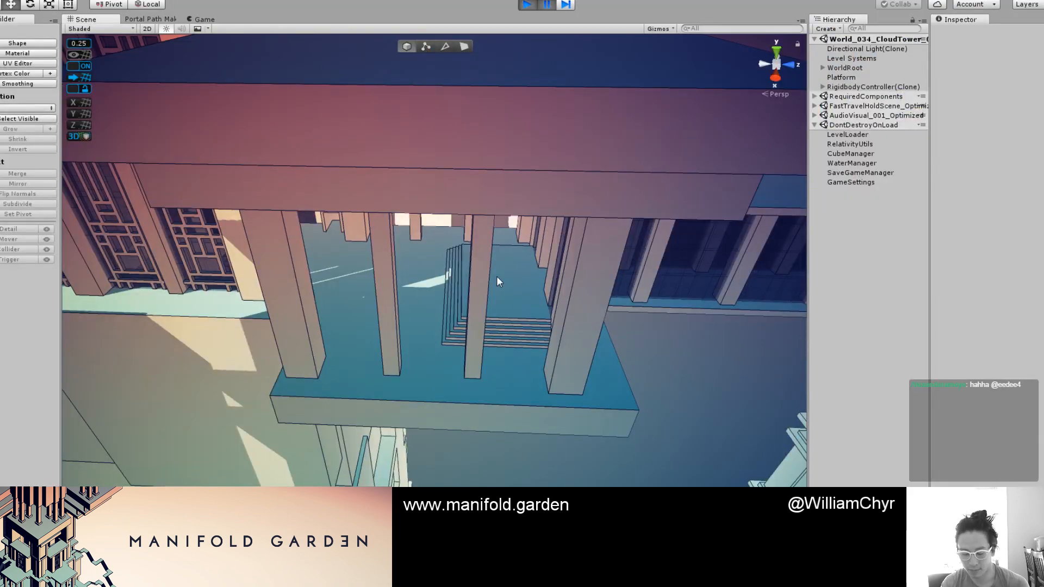
key("ctrl+shift+p")
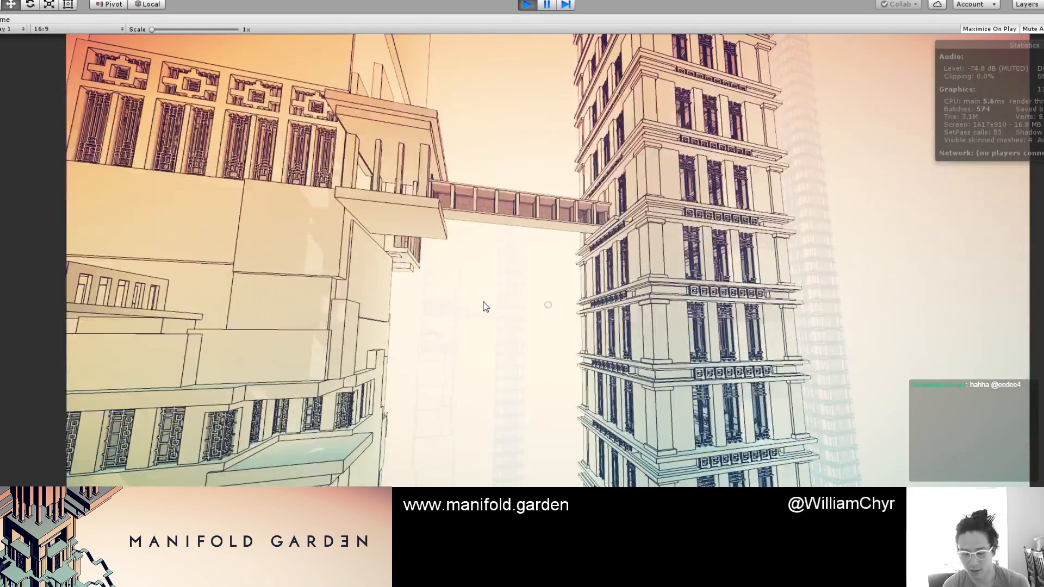
key("ctrl+shift+p")
Step: Return to the browser, search Google for "wrigley building skybridge" and open the Wikipedia article on the Wrigley Building
key("alt+Tab")
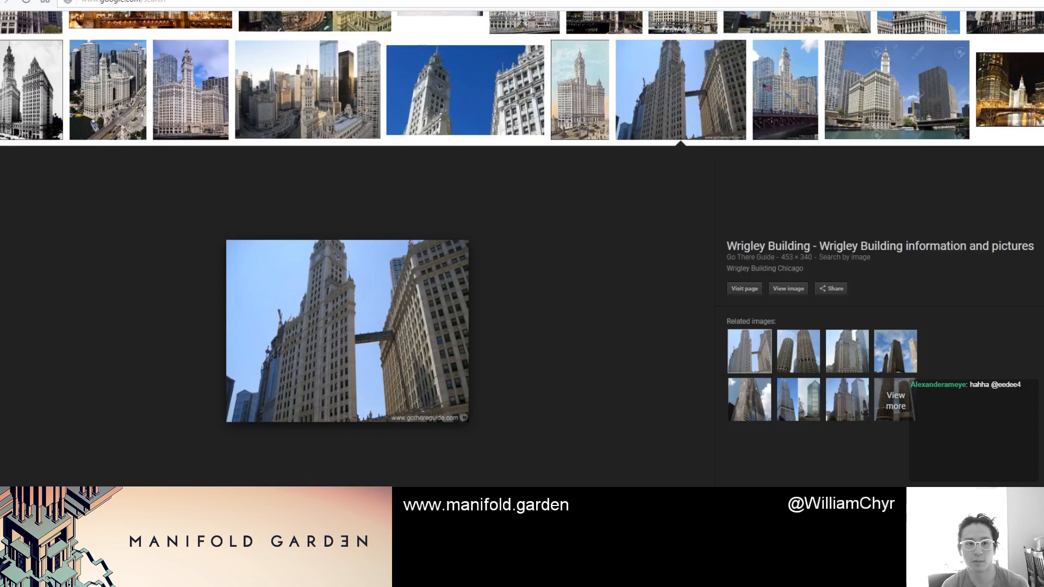
key("ctrl+t")
type("wrigly")
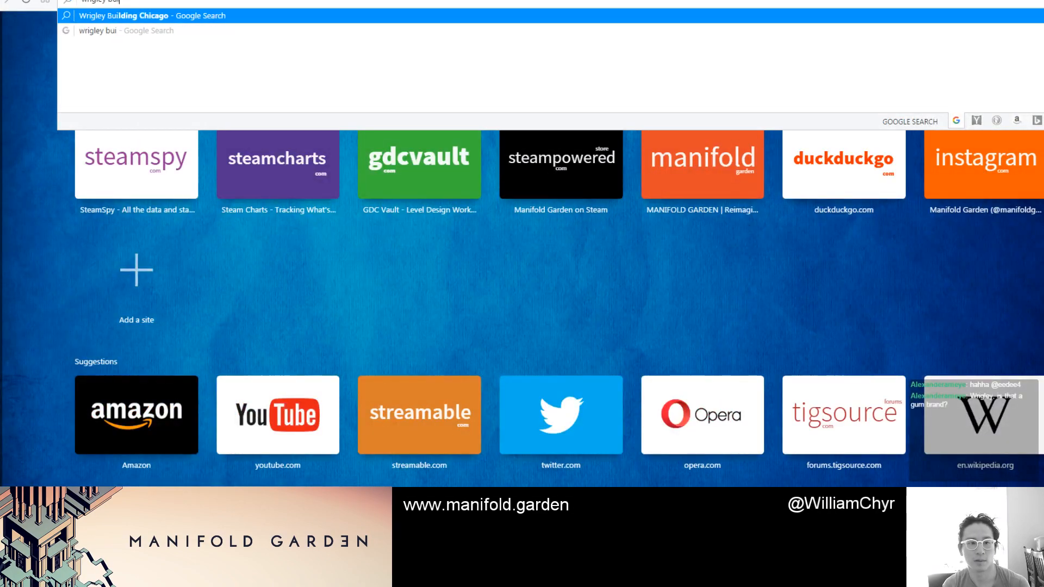
key("Return")
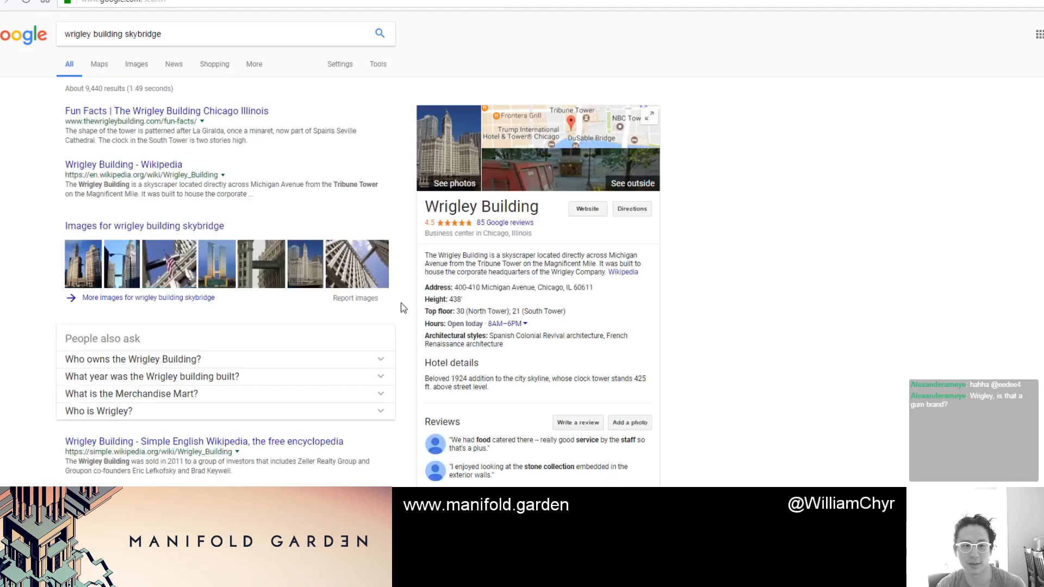
left_click(155, 167)
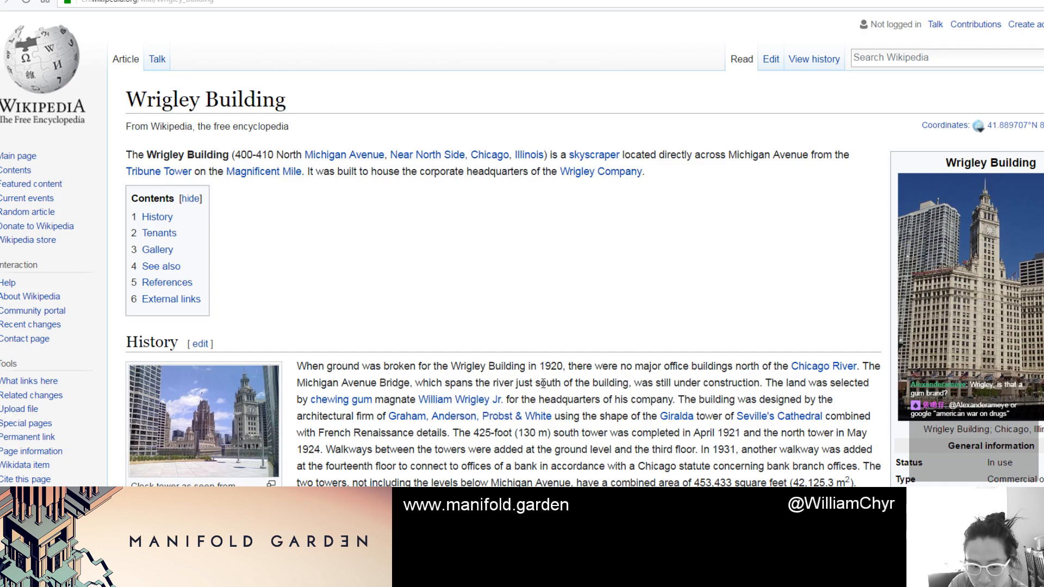
Step: Read the article's History section, enlarge its clock tower photo and close it again
scroll(543, 383, "down", 3)
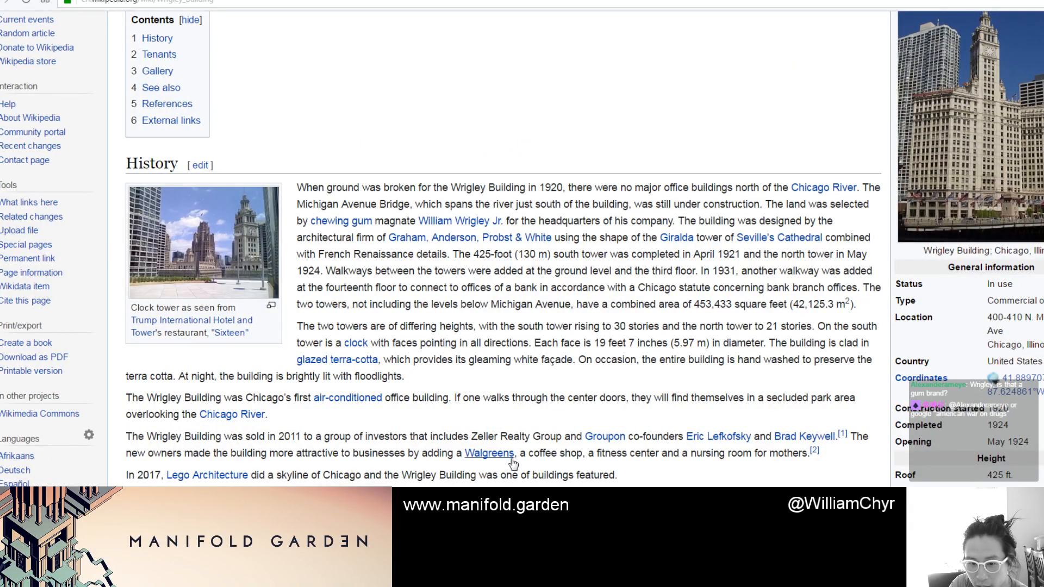
left_click(222, 257)
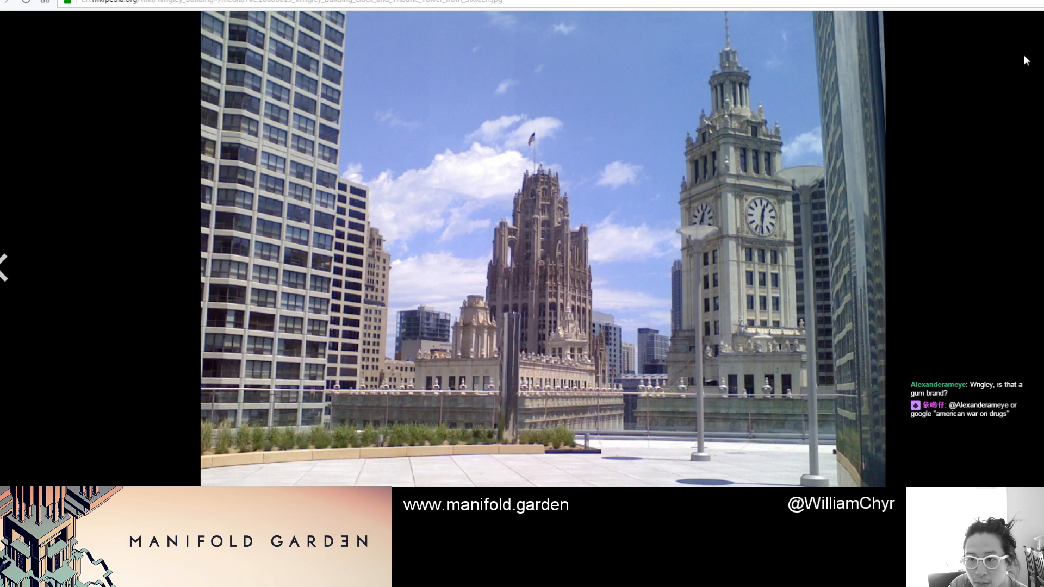
key("Escape")
Step: Find "bridge" in the Wrigley Building article and read on through the History and Tenants sections
key("ctrl+f")
type("bridge")
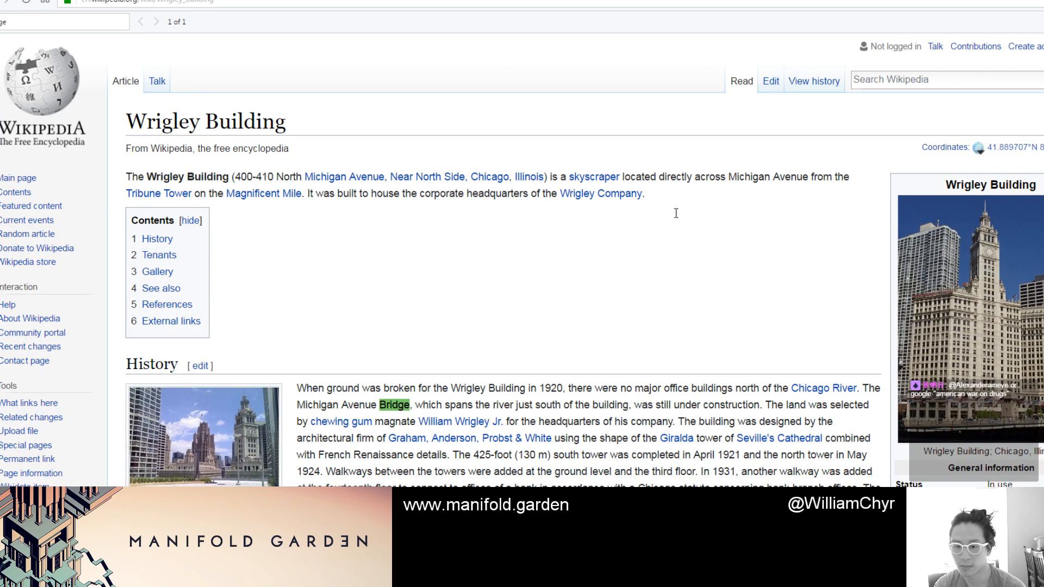
scroll(640, 262, "down", 3)
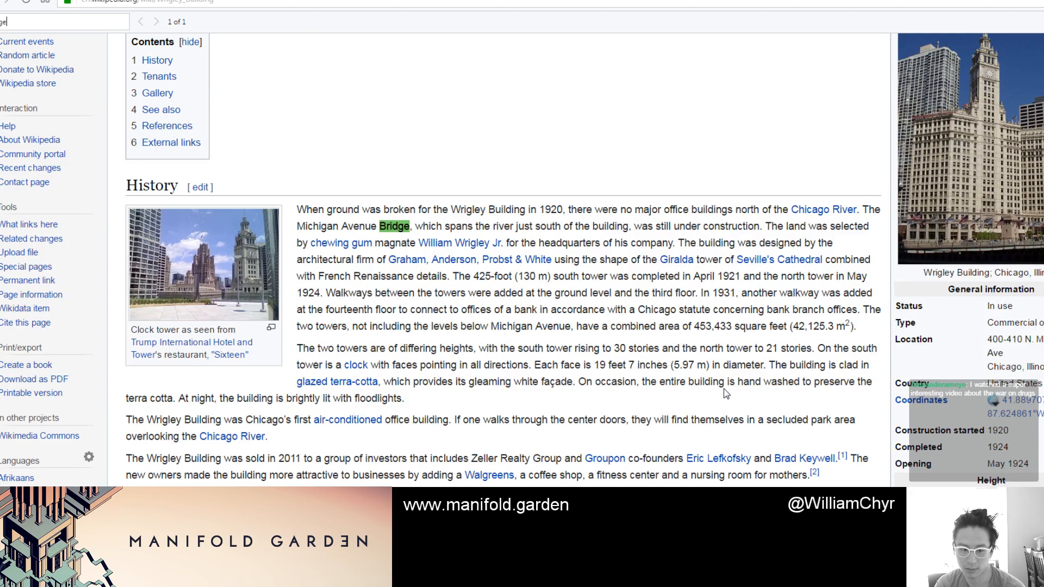
scroll(723, 389, "down", 3)
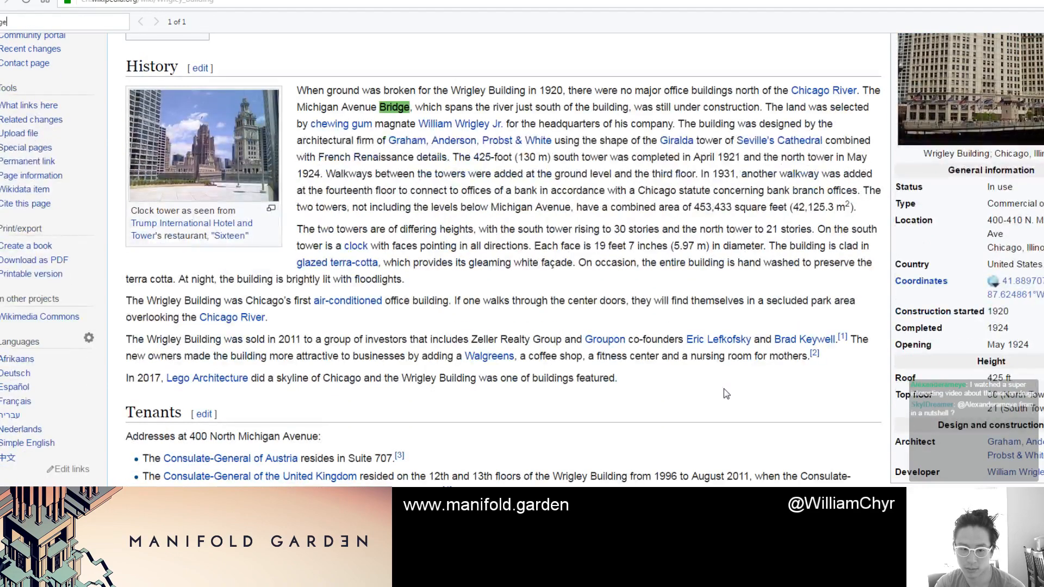
scroll(723, 389, "down", 3)
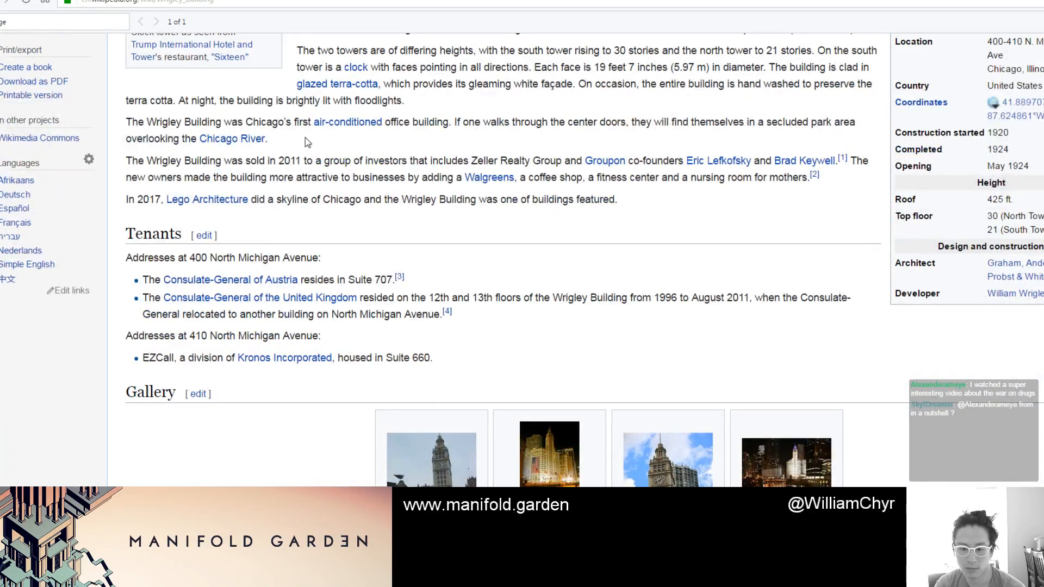
Step: Skim the rest of the Wrigley Building article, view its clock tower photo and return to the Google image results for "Wrigley Building Chicago"
scroll(296, 139, "down", 8)
scroll(236, 107, "up", 12)
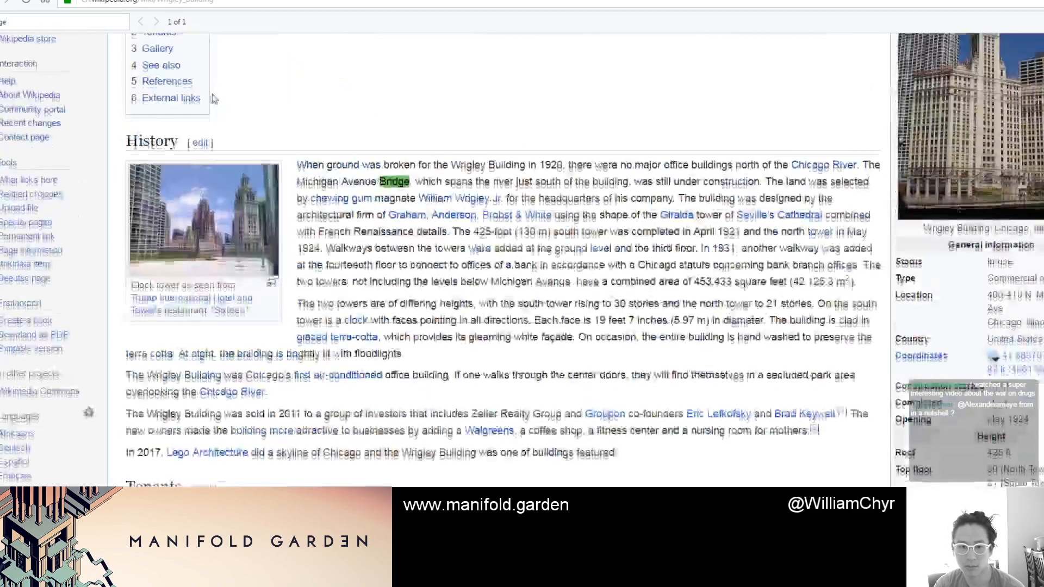
scroll(228, 111, "up", 4)
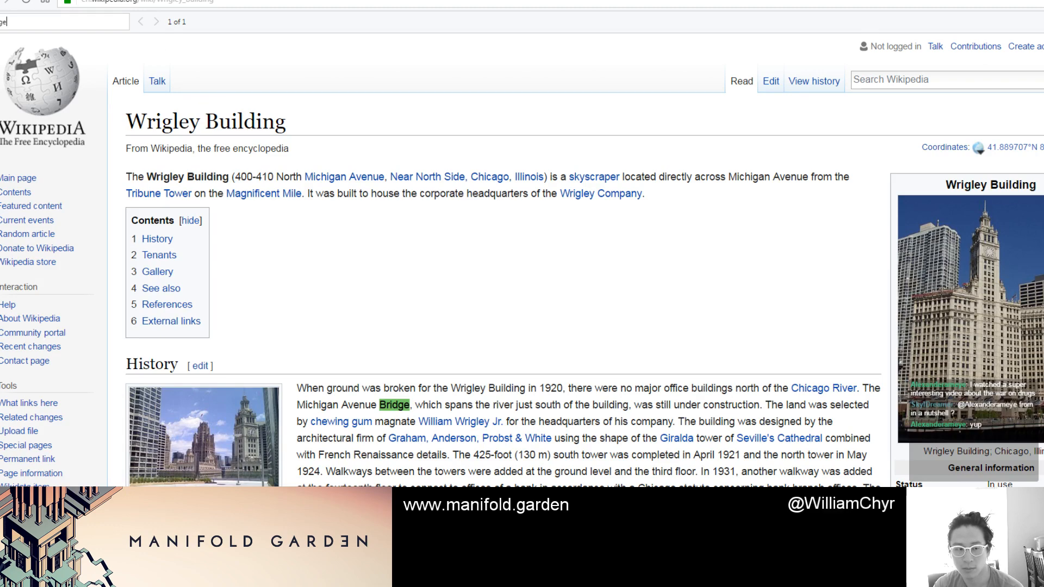
left_click(0, 0)
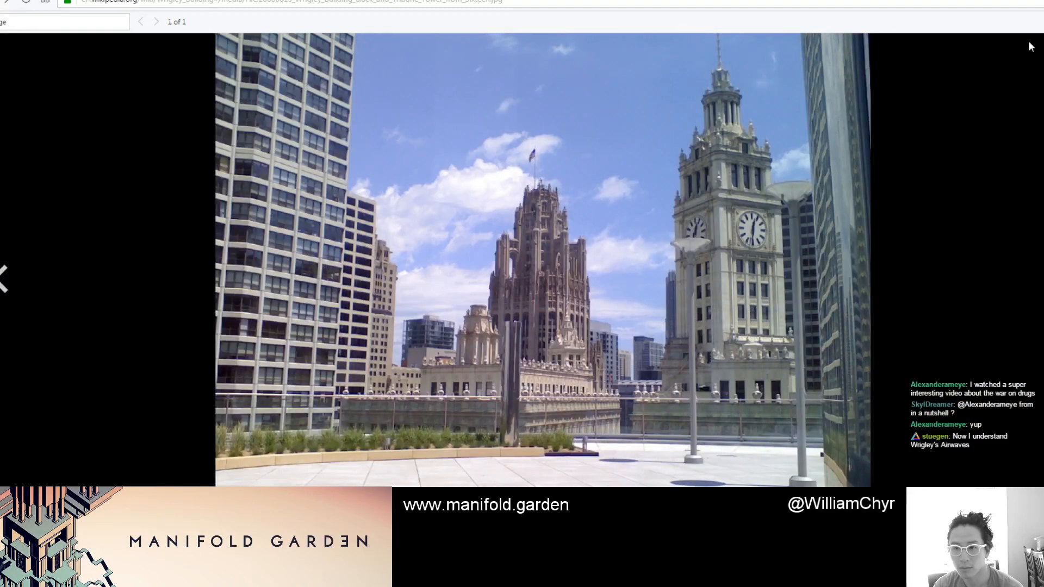
left_click(522, 0)
scroll(524, 82, "up", 6)
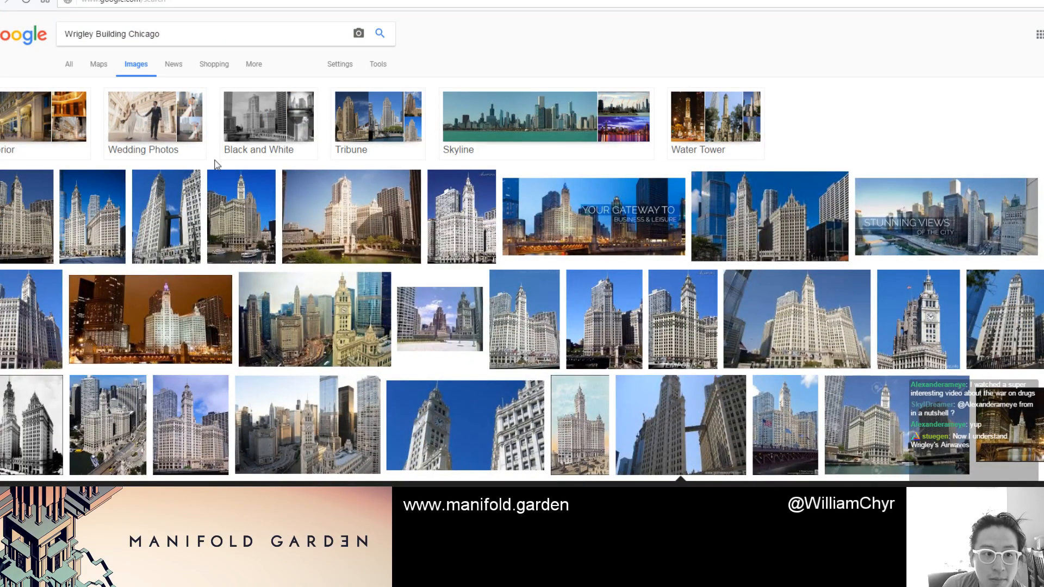
Step: Open the Wedding Photos suggestion for the Wrigley Building and preview several photos to examine the architecture behind the couples
left_click(160, 152)
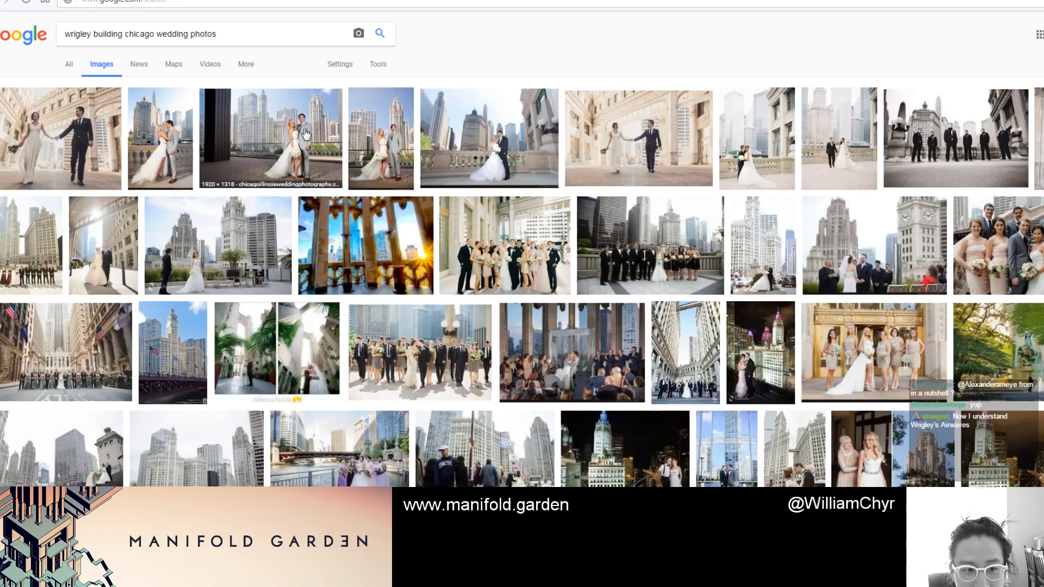
left_click(305, 134)
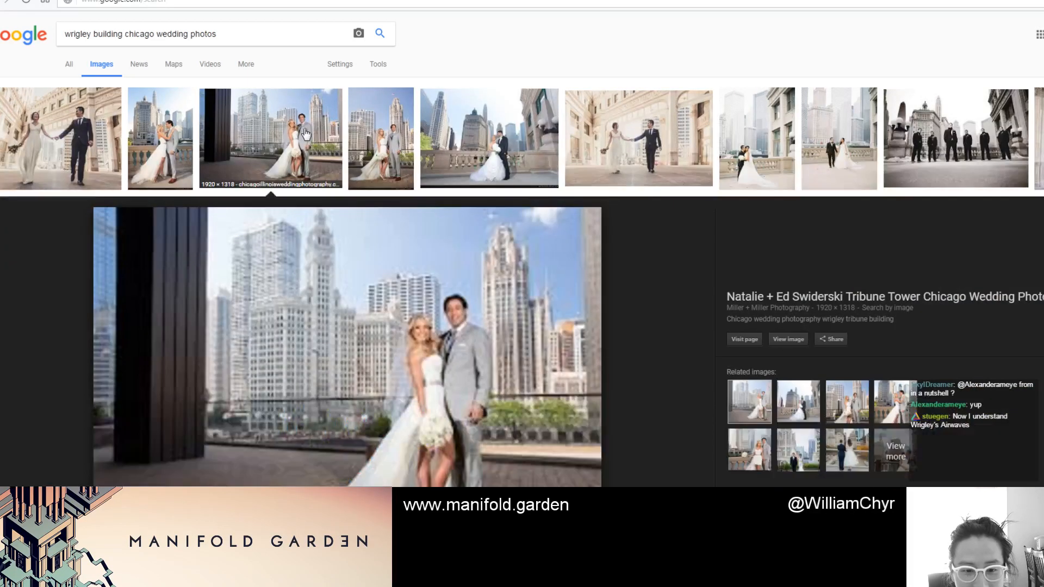
left_click(424, 148)
left_click(474, 147)
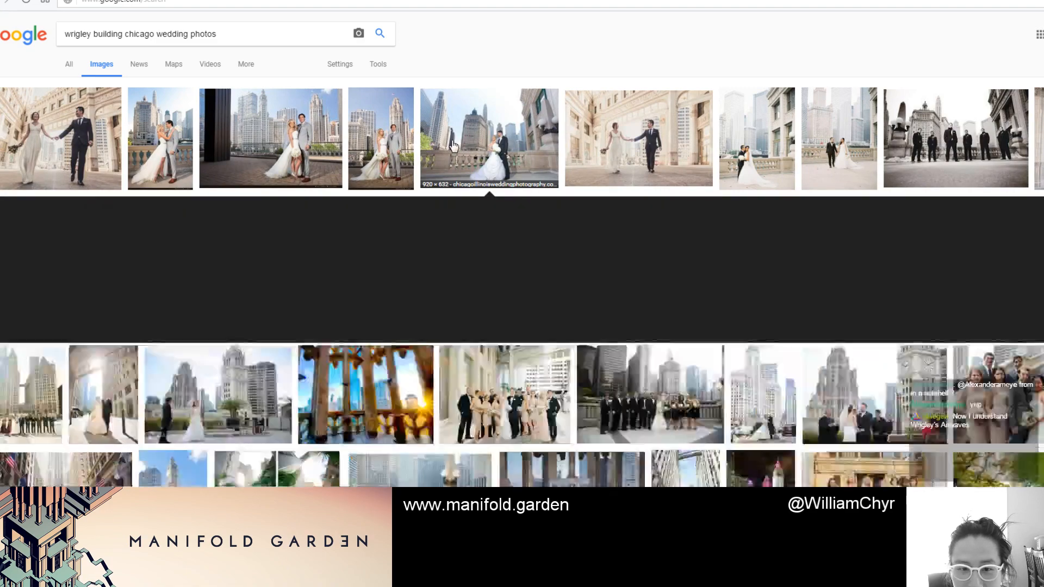
left_click(696, 139)
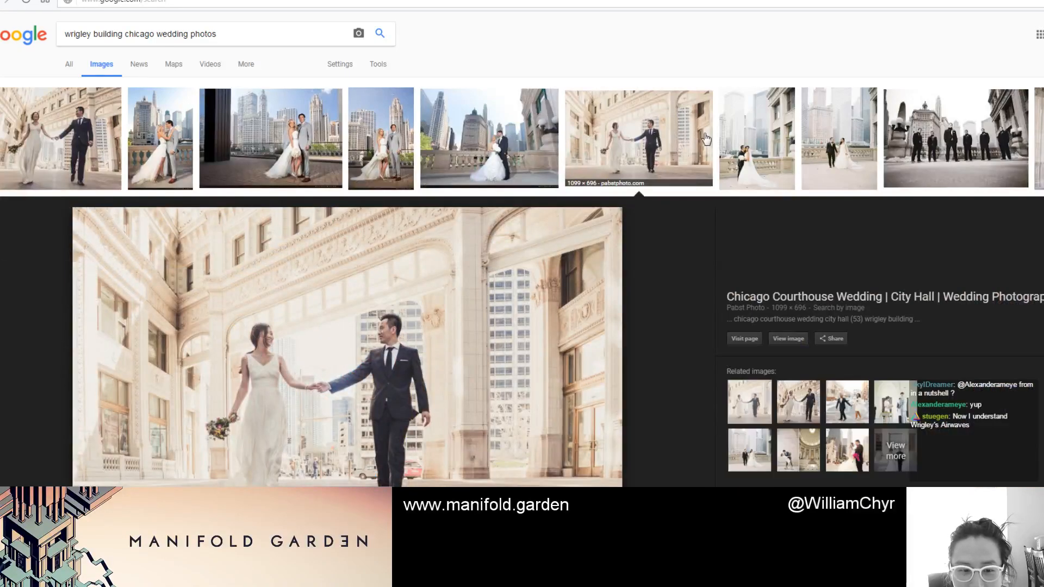
left_click(63, 158)
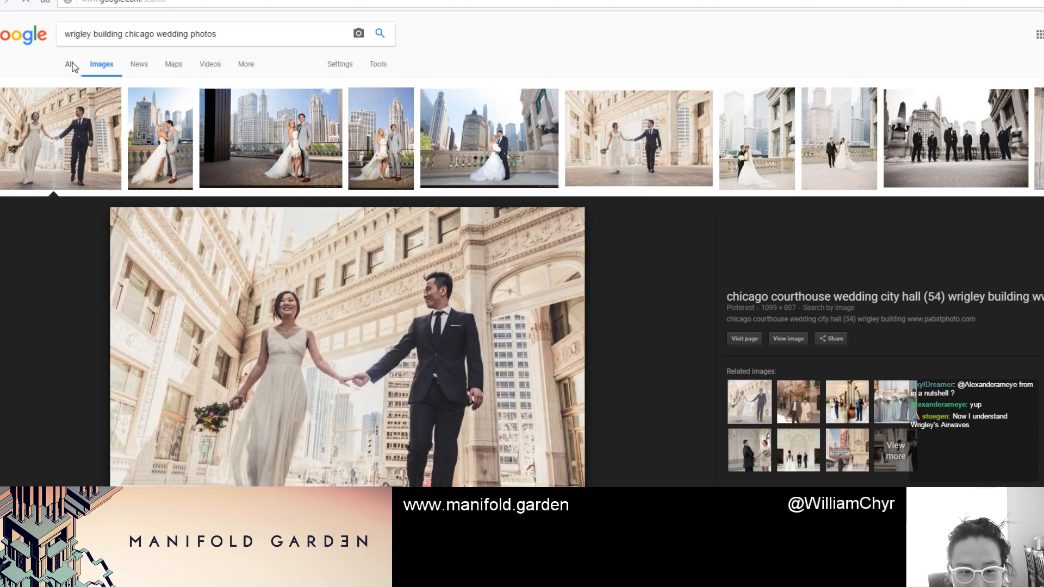
Step: Search Google Images for "wrigley building chicago" and preview the photo of the bridge between the two towers
left_click(71, 65)
left_click_drag(163, 33, 235, 32)
key("BackSpace")
key("BackSpace")
key("Return")
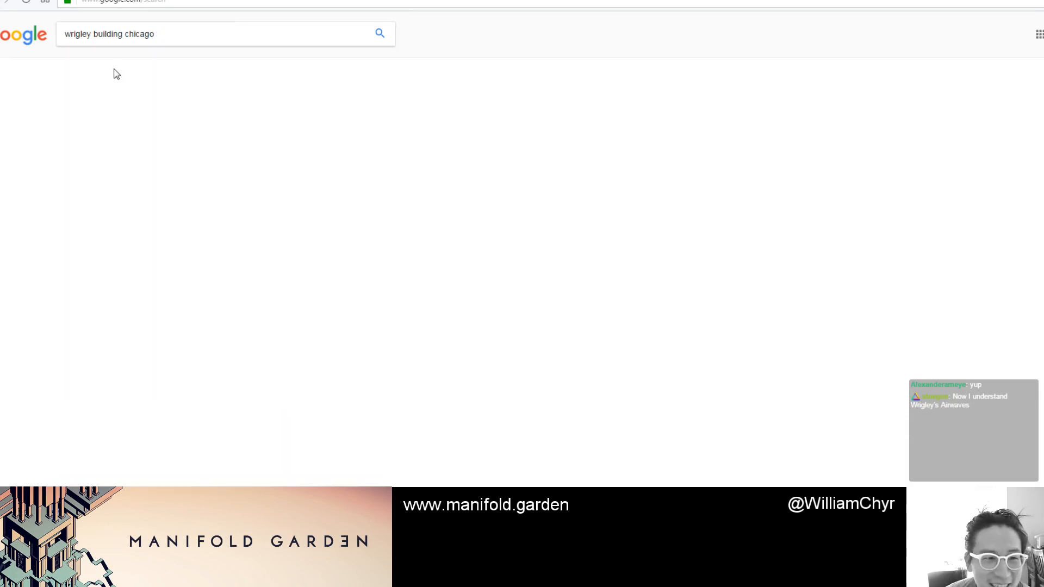
left_click(136, 65)
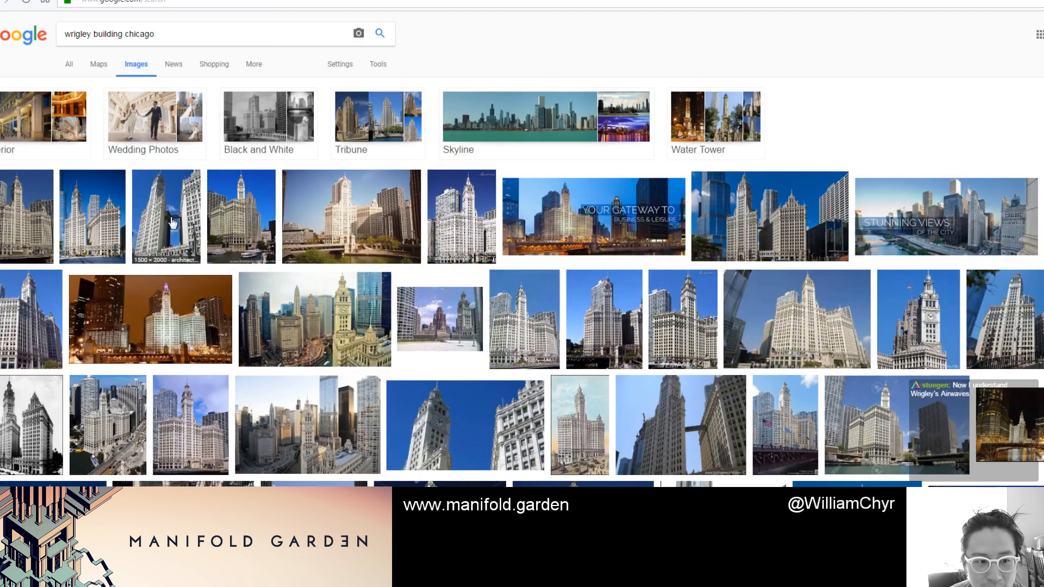
left_click(169, 223)
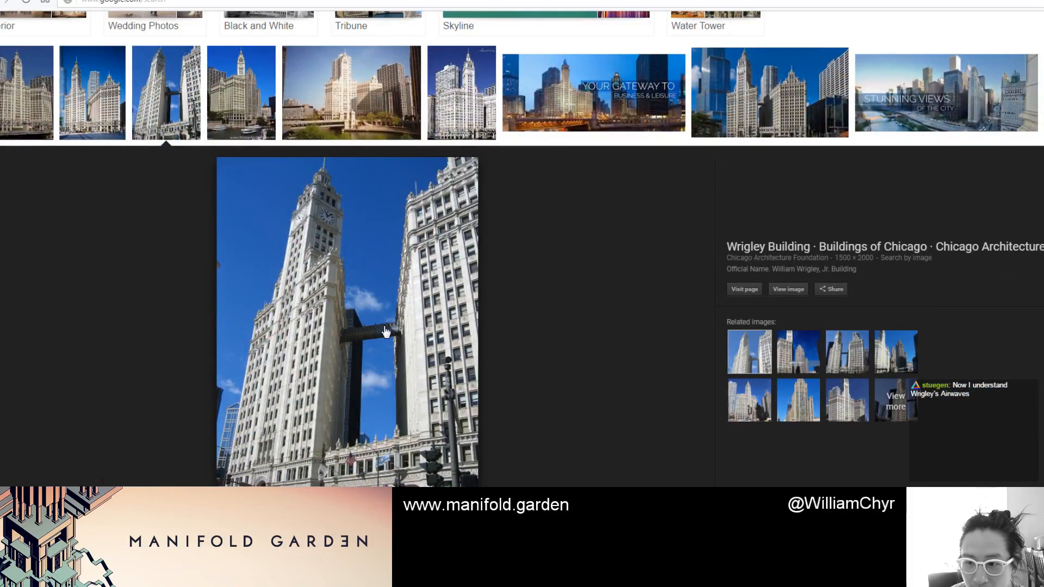
Step: Open the Chicago Architecture Foundation's page on the Wrigley Building and read through it, including the fact about the bridge between the towers
left_click(778, 248)
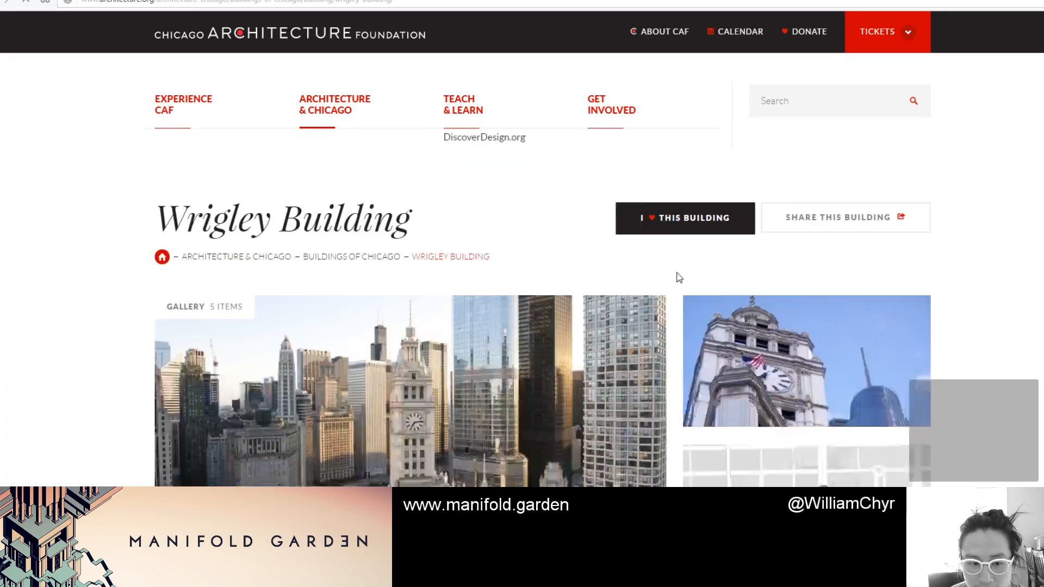
scroll(679, 277, "down", 9)
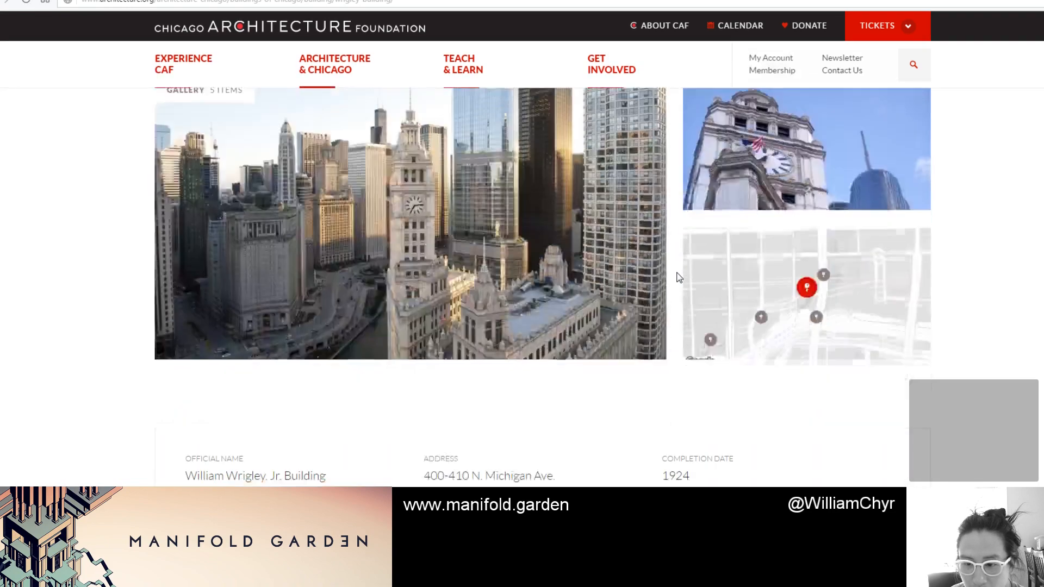
scroll(620, 269, "down", 4)
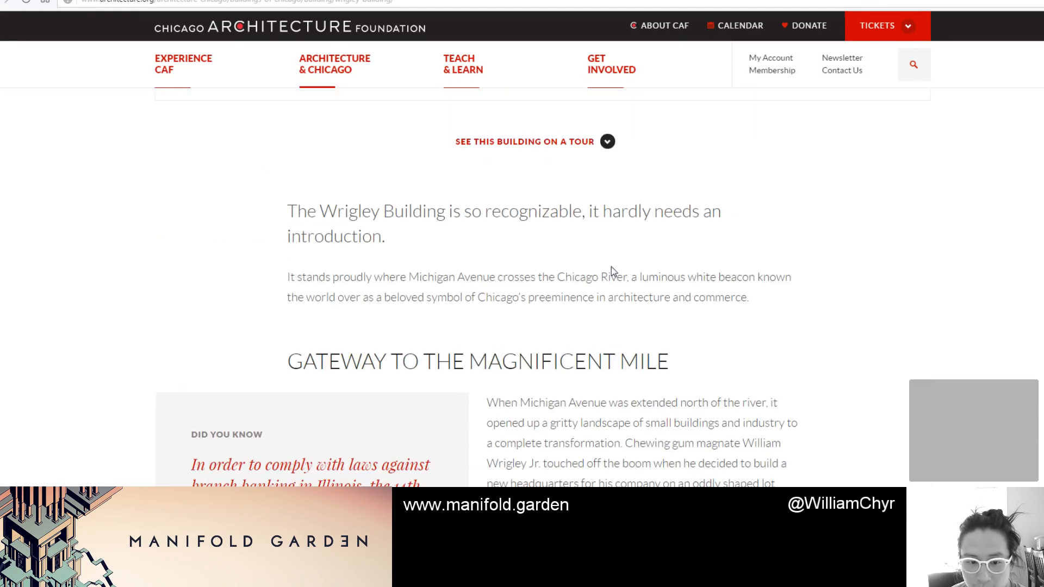
scroll(611, 266, "down", 2)
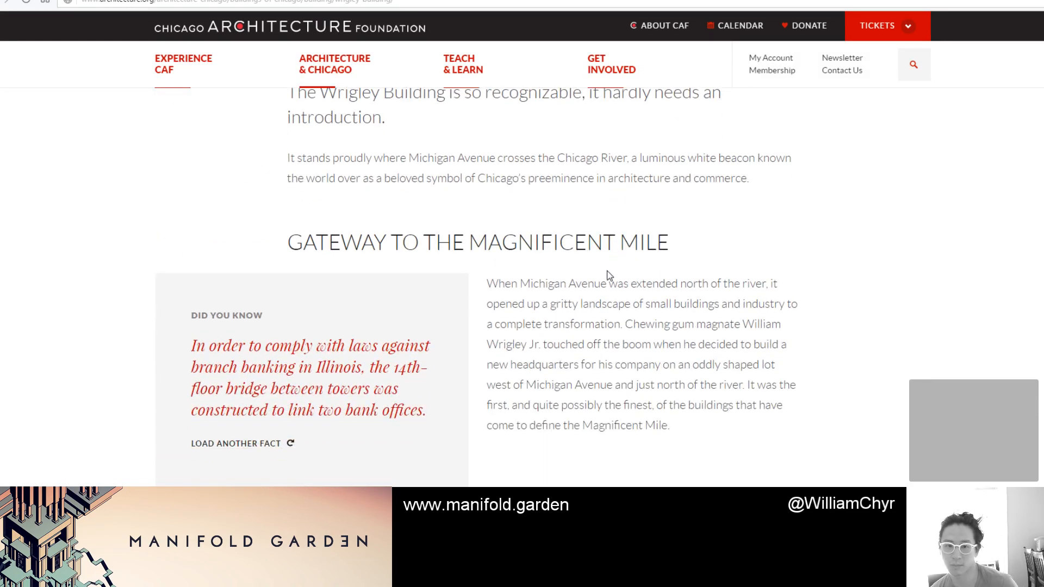
scroll(610, 270, "down", 10)
scroll(609, 275, "down", 12)
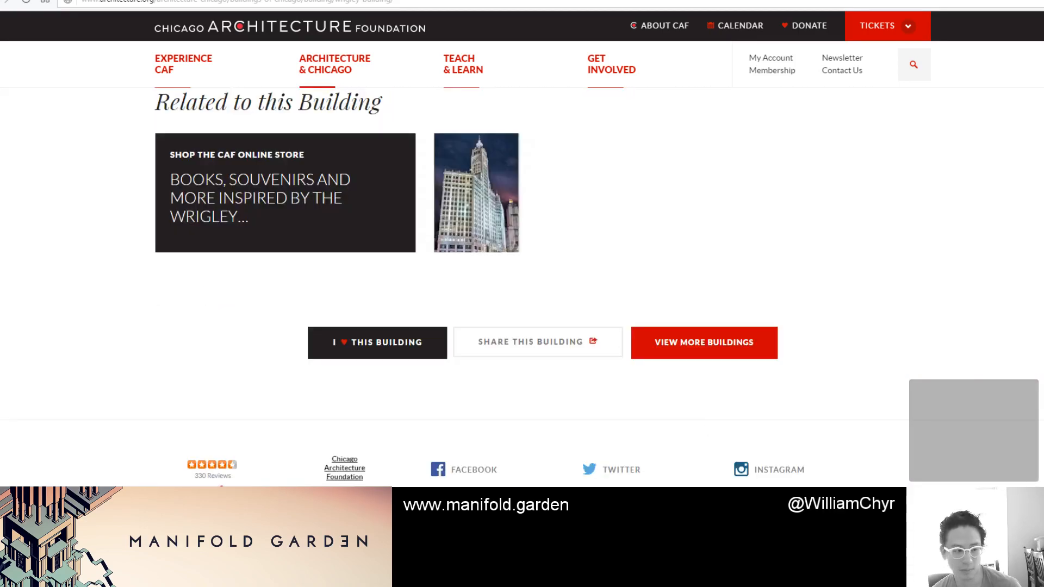
Step: Switch to Unity, resume the game and move the player up to and into the enclosed bridge between the buildings
key("alt+Tab")
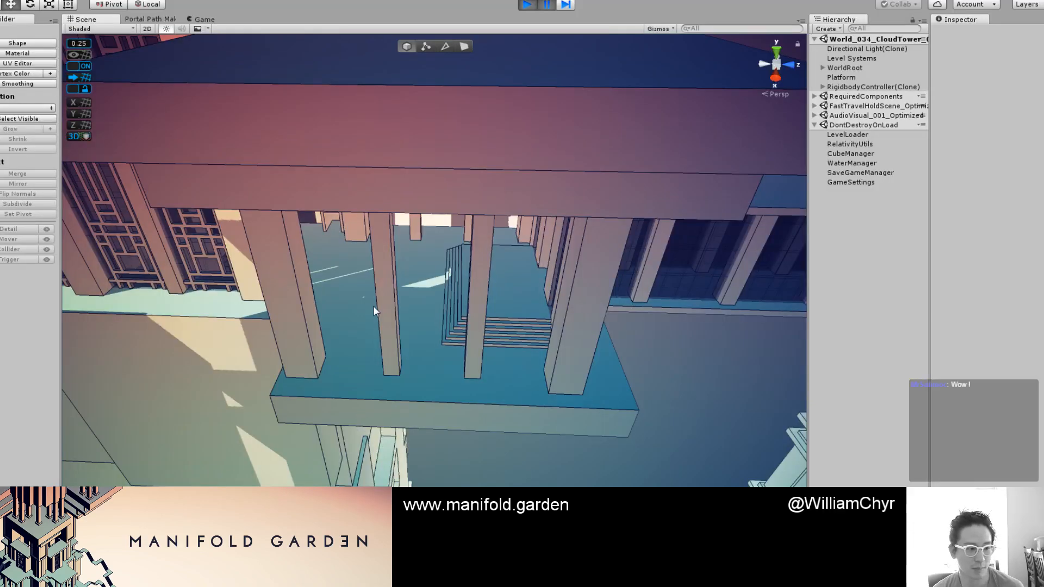
left_click(547, 7)
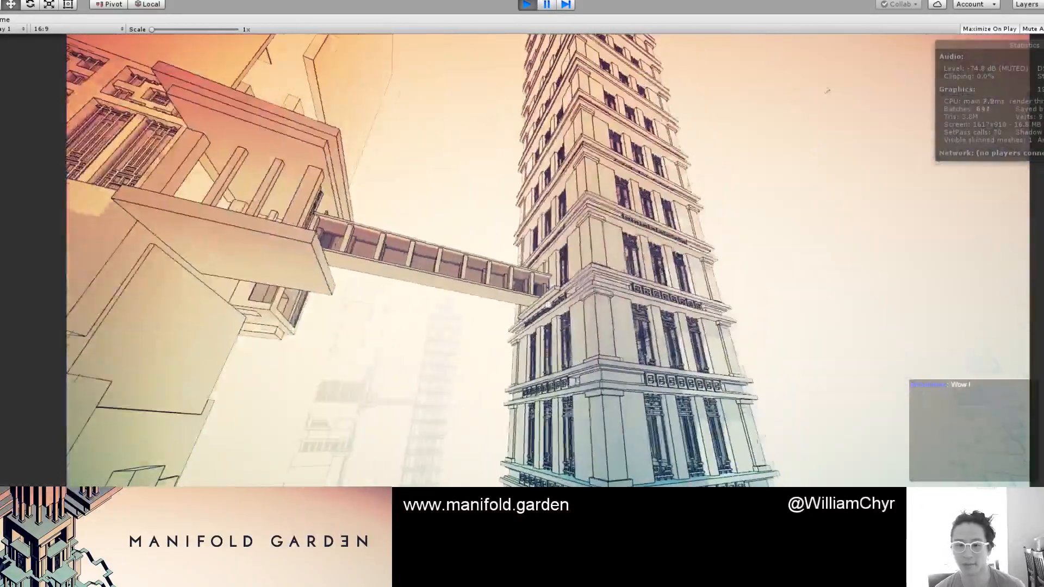
key("w")
key("w")
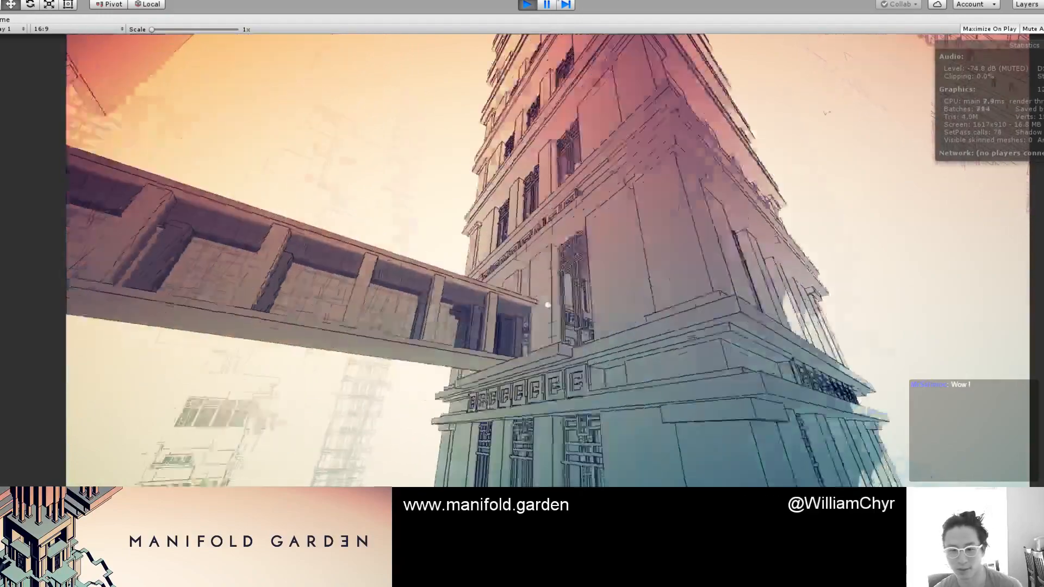
key("w")
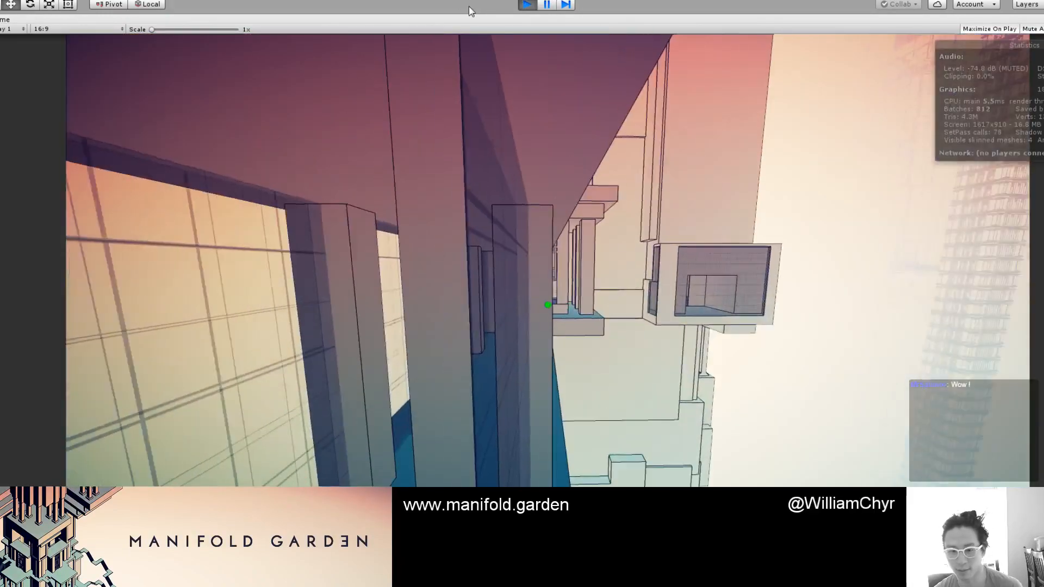
key("w")
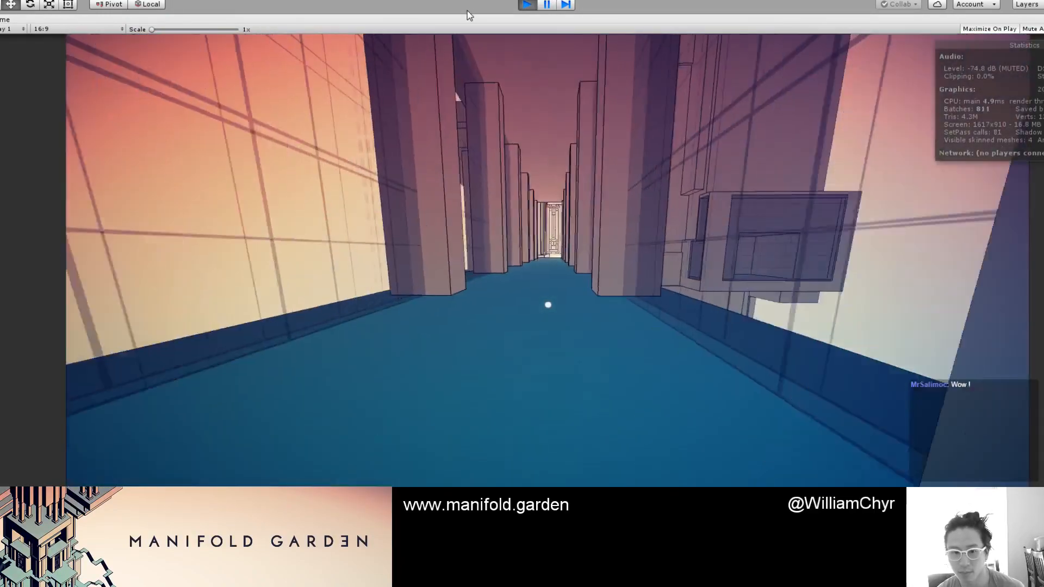
Step: Walk the player along the bridge into the building, and inspect the window patterns and the columned hall leading back to the bridge
key("w")
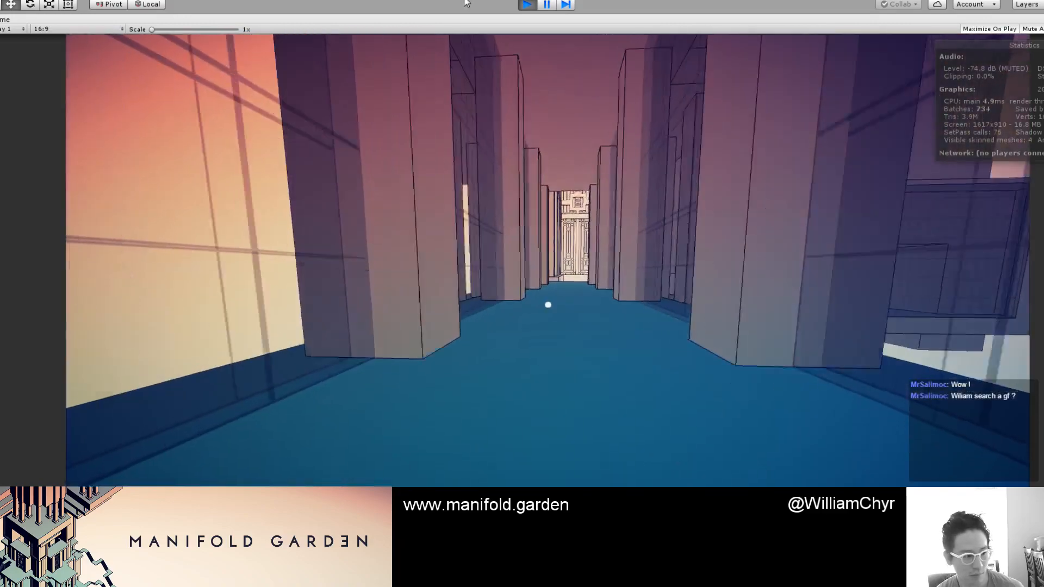
key("w")
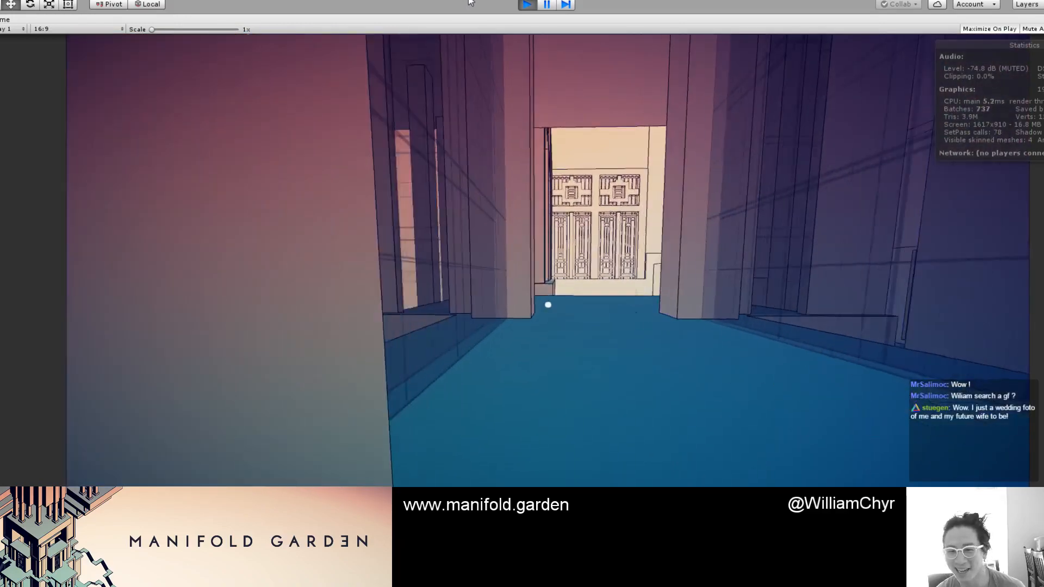
key("w")
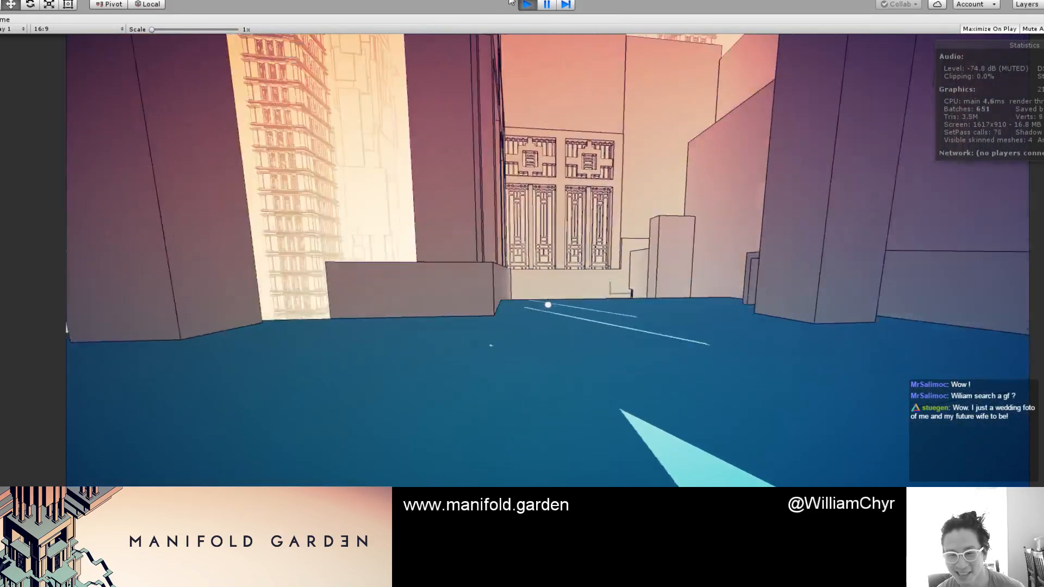
key("w")
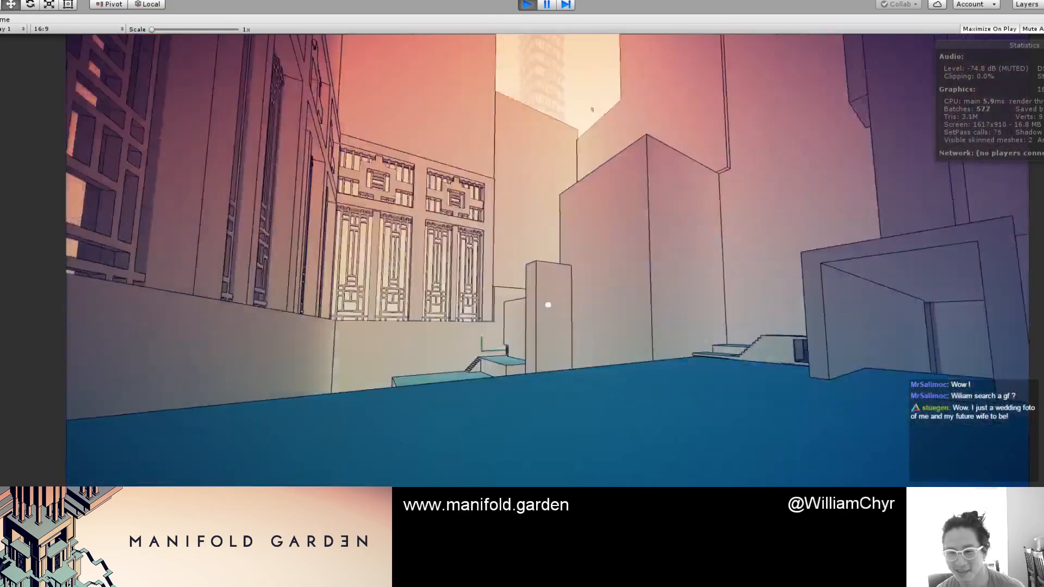
key("w")
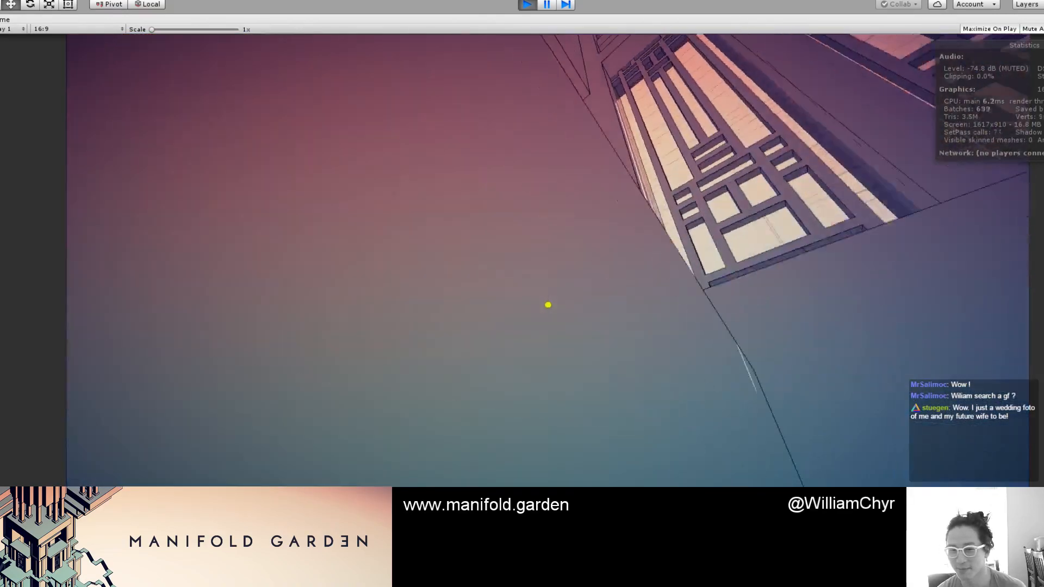
key("w")
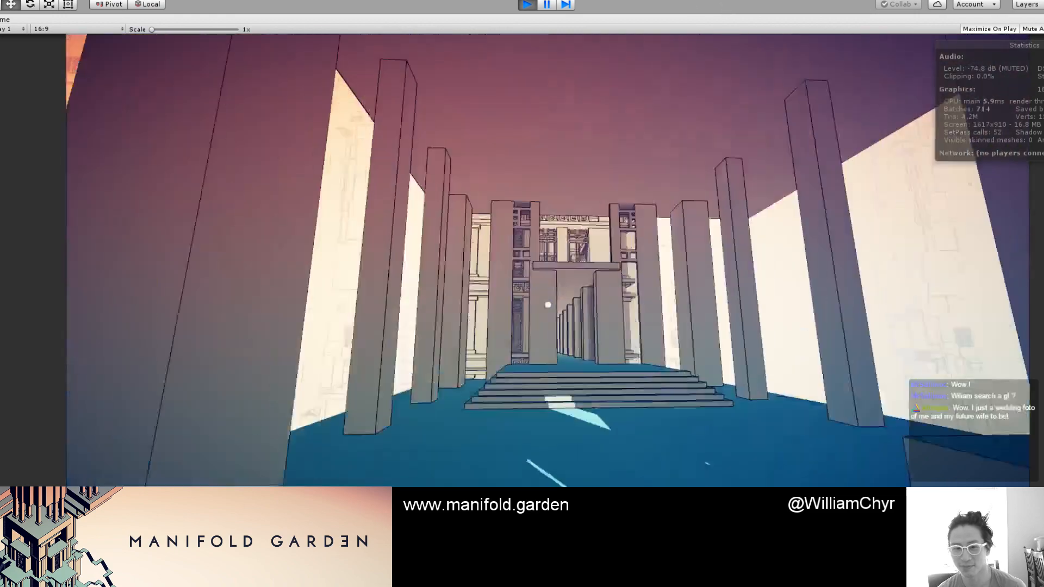
key("w")
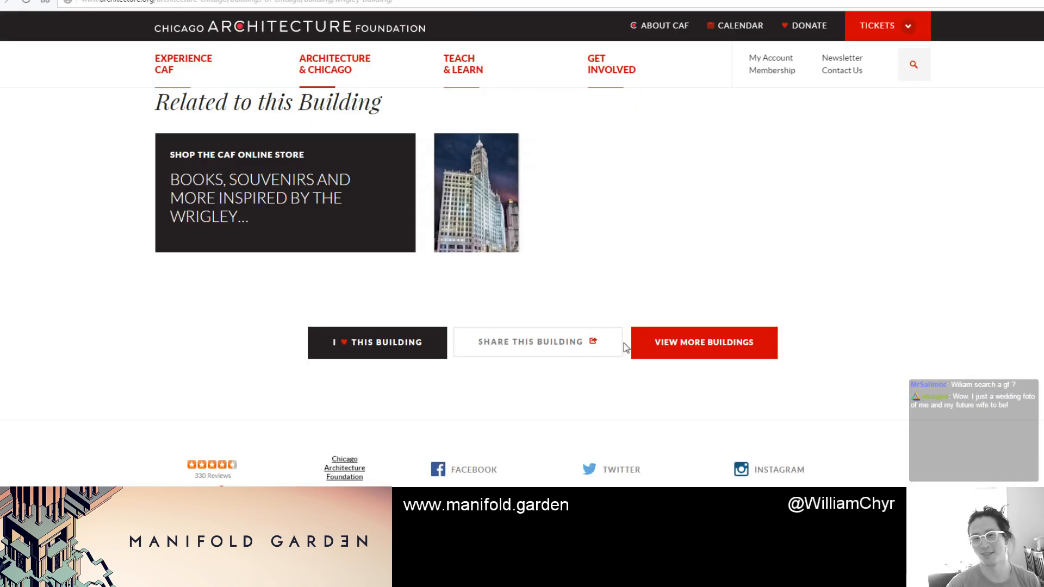
Step: Return to the browser and reread the foundation's text on the second tower and the bridge, down to the related tours
scroll(625, 348, "up", 10)
mouse_move(602, 69)
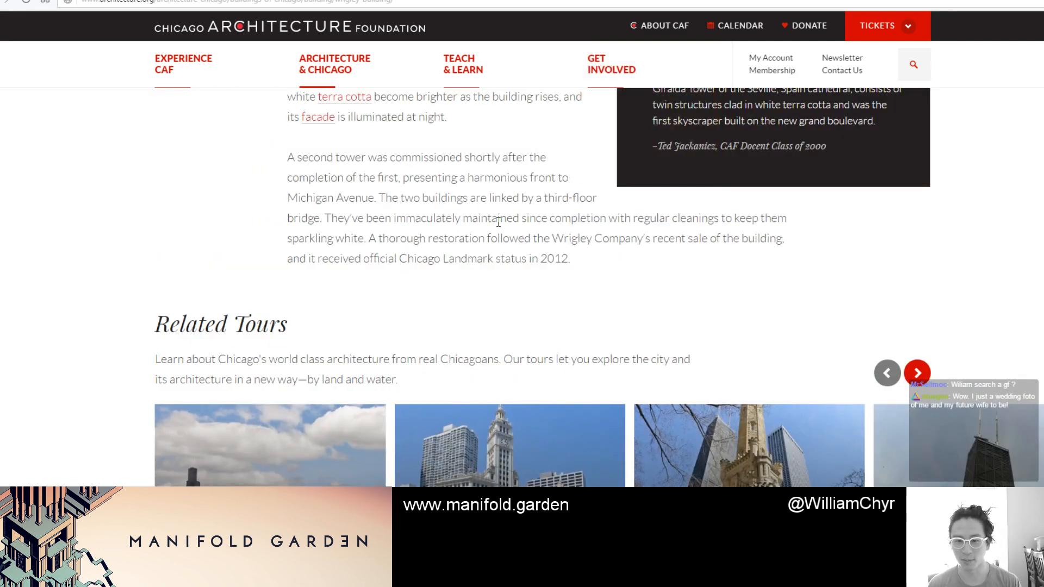
scroll(498, 222, "up", 1)
scroll(373, 287, "down", 6)
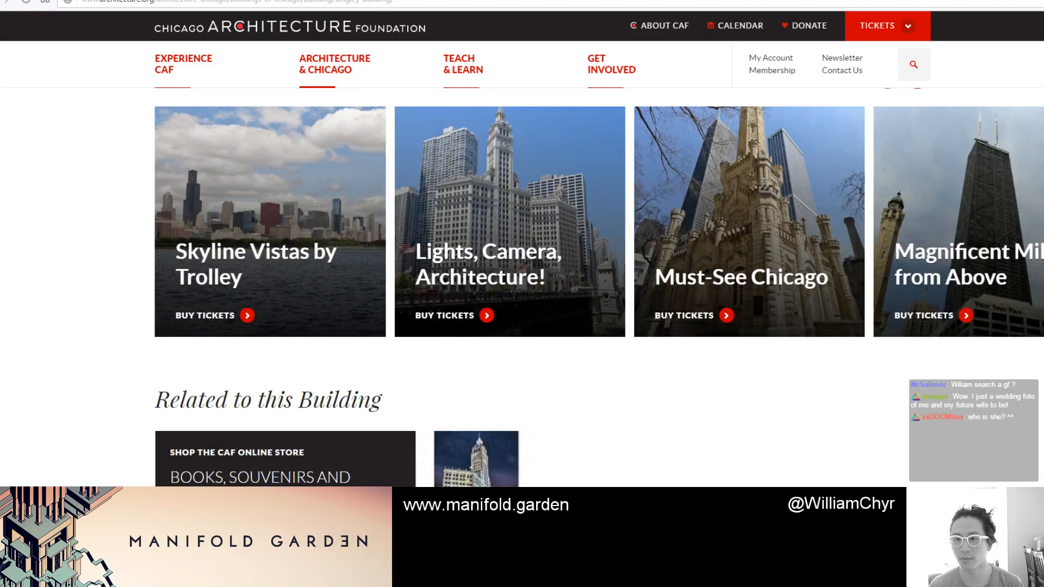
Step: Close the foundation's page, search Google for "wrigley building skybridge" with the corrected spelling and look through the results
key("ctrl+w")
left_click(685, 4)
type("wr")
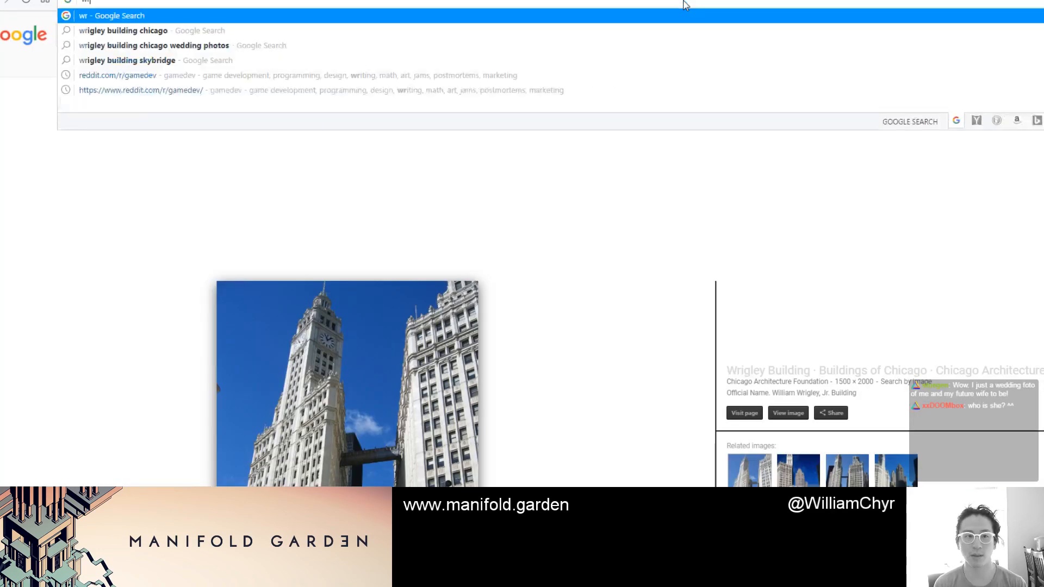
type("igly buidling skybridge")
key("Return")
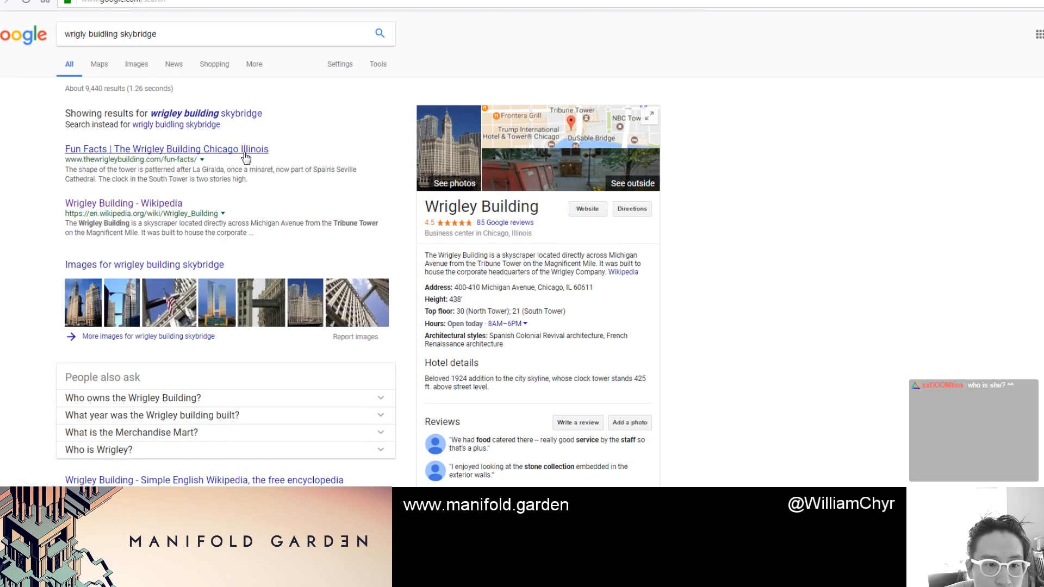
left_click(227, 116)
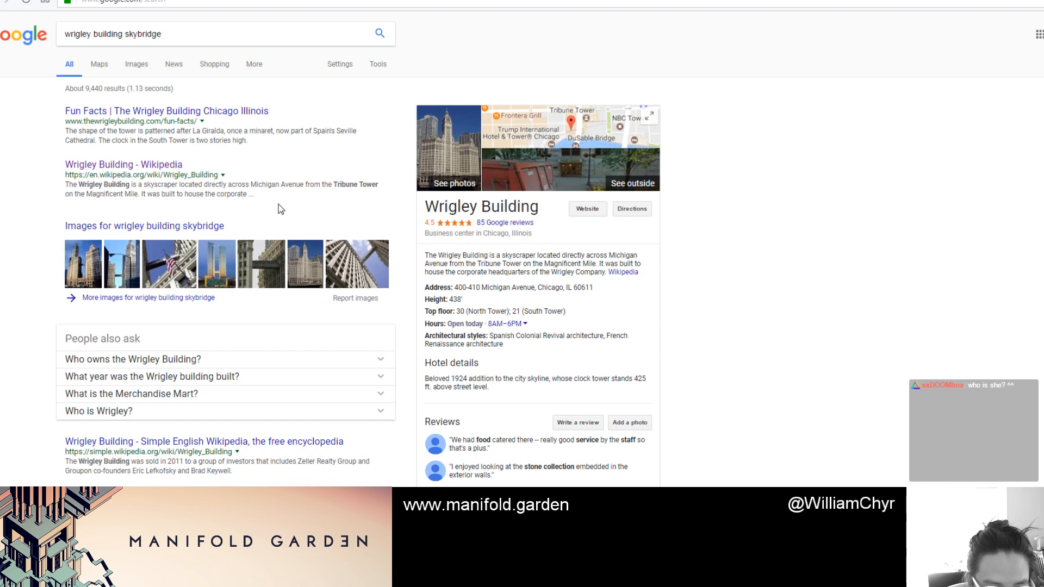
scroll(265, 213, "down", 4)
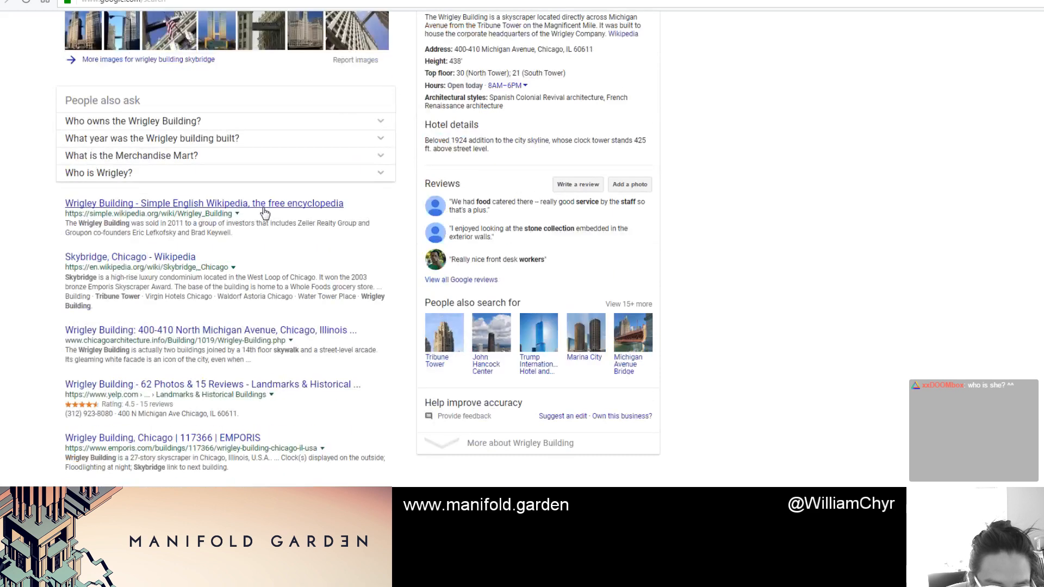
Step: Change the Google search to "wrigley building sky bridge" and run it
scroll(175, 152, "up", 4)
double_click(134, 34)
key("BackSpace")
type("bridge")
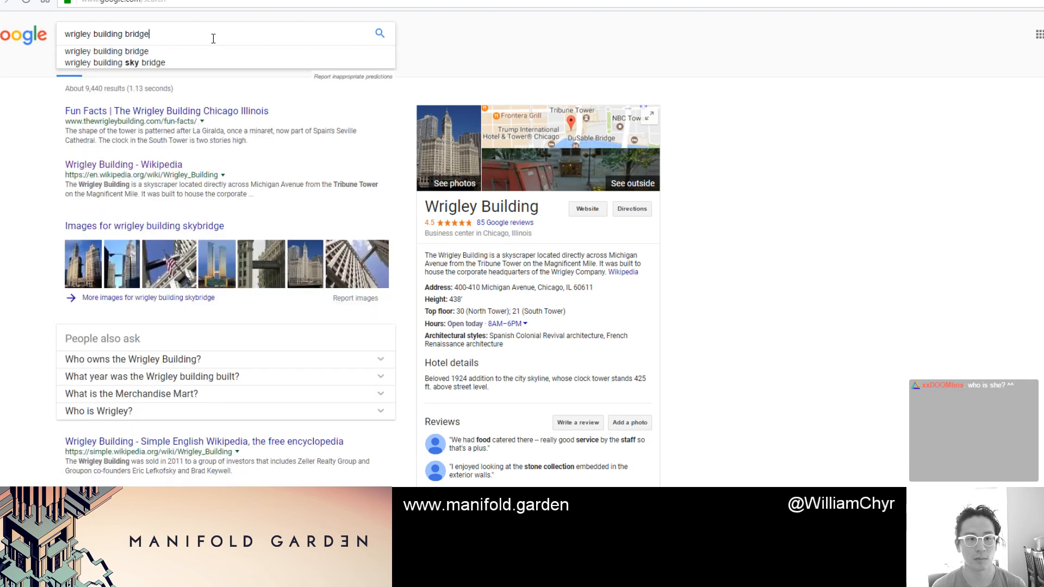
key("Down")
key("Down")
key("Return")
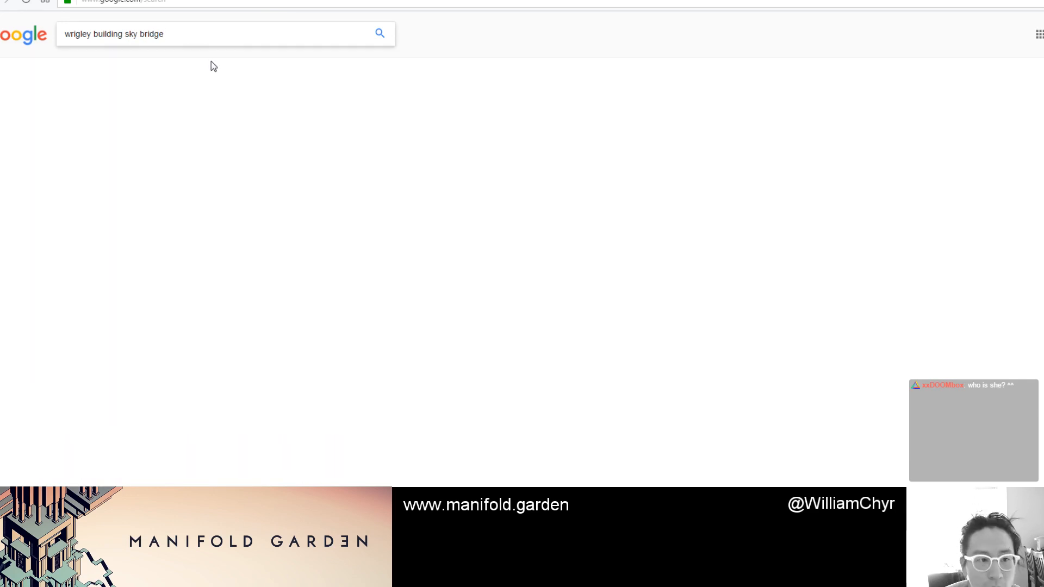
Step: Open the Wrigley Building's Fun Facts page and find the word "bridge" in its text
left_click(228, 111)
key("ctrl+f")
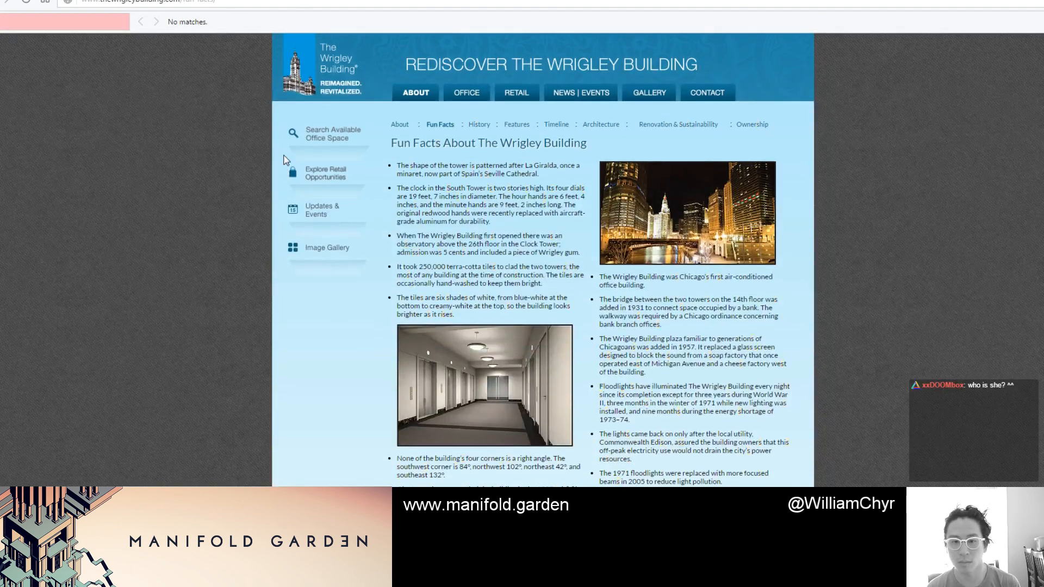
type("bridg")
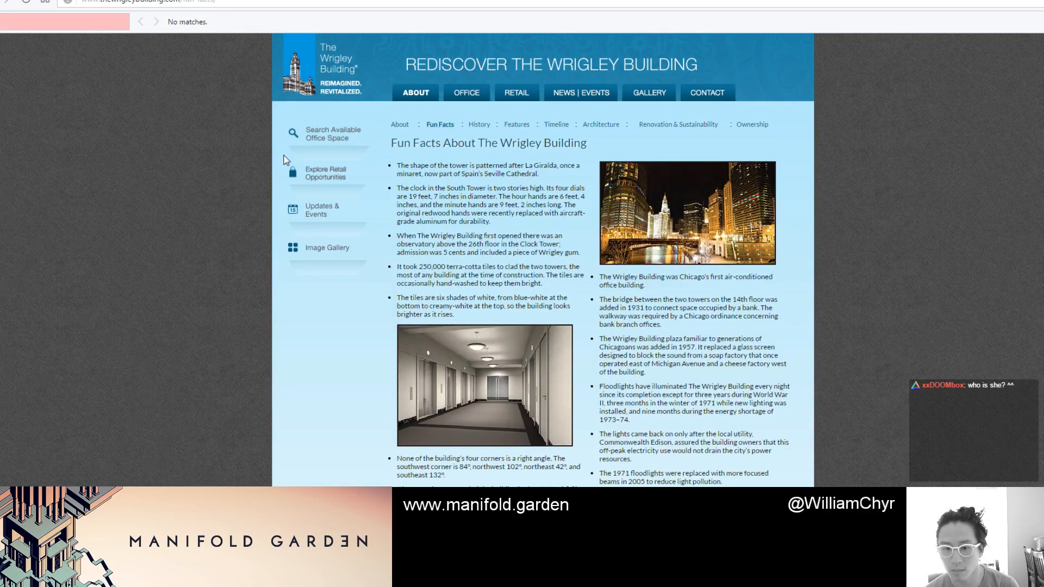
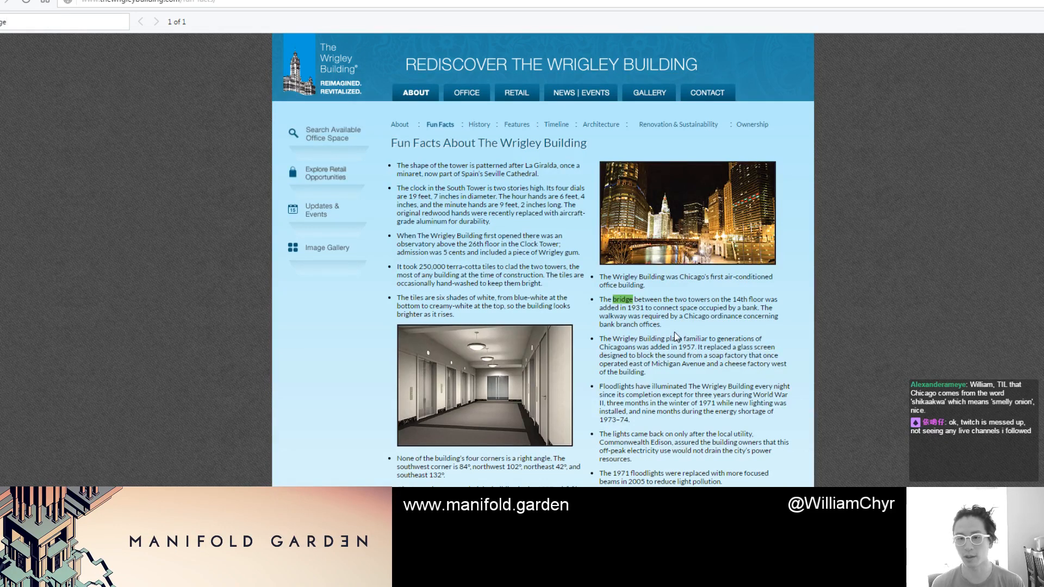
Step: Search Google for "wrigley building walkway bank" in a new tab
key("ctrl+t")
type("wri")
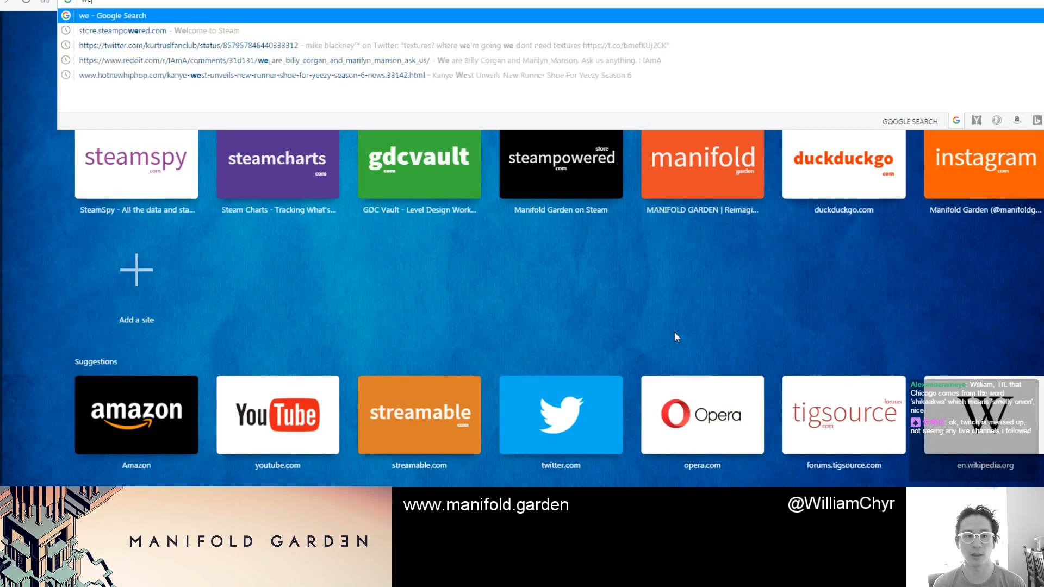
type("gley buildi")
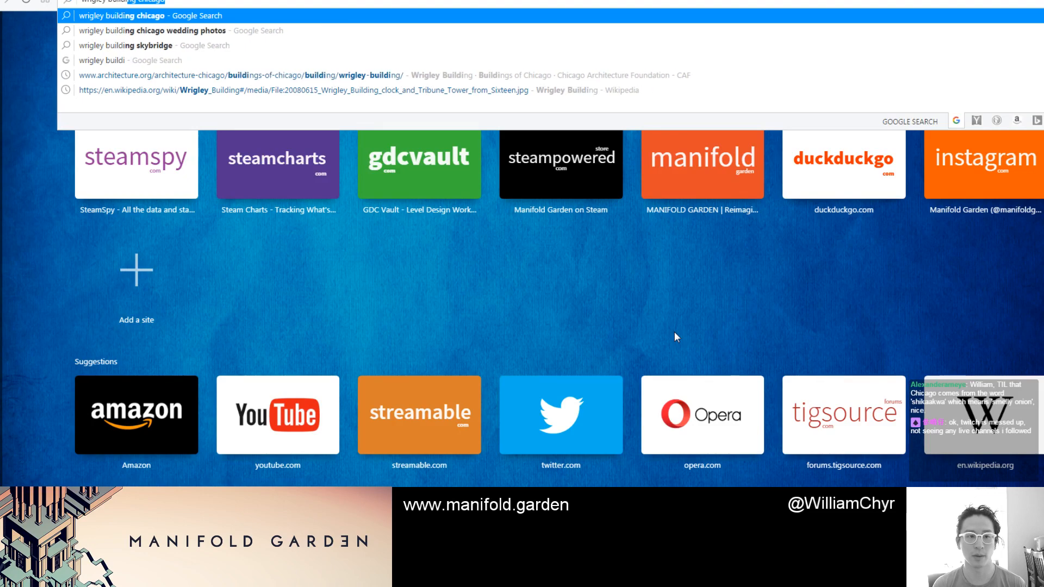
type("ng walkway bank")
key("Return")
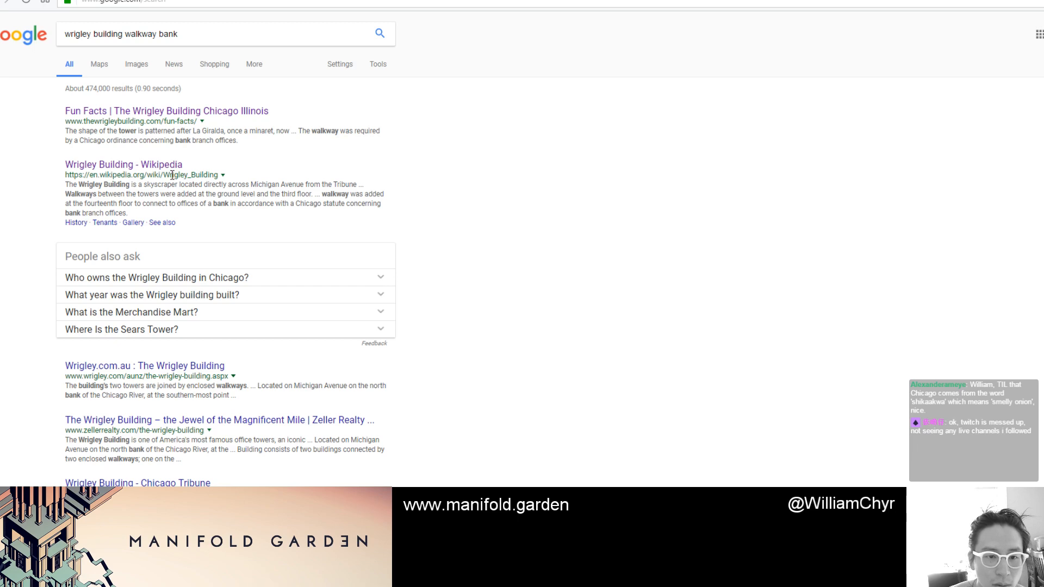
Step: Open the Wikipedia article on the Wrigley Building and find the word "walkway" in it
left_click(162, 172)
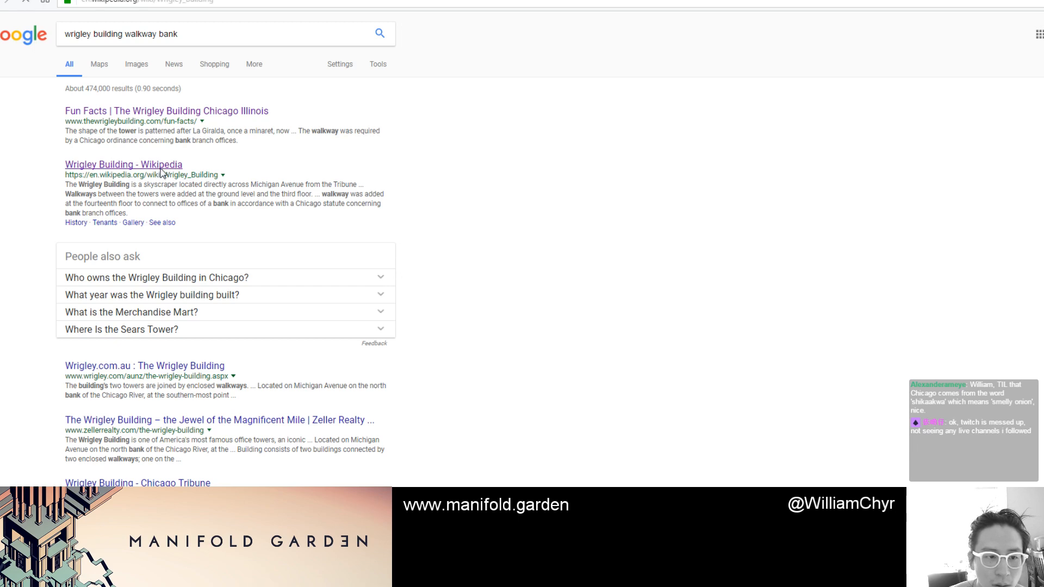
key("ctrl+f")
type("walkway")
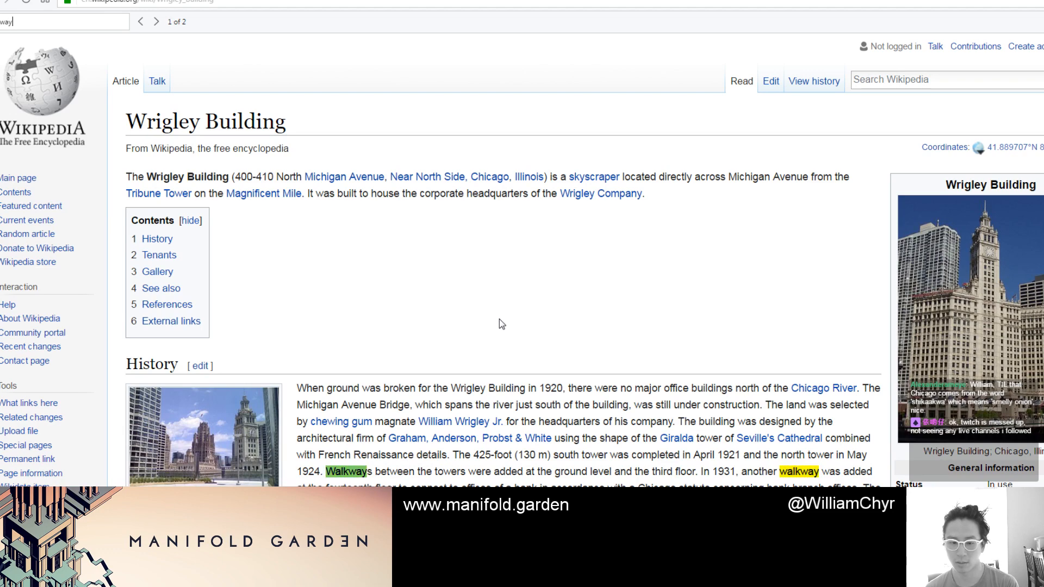
Step: Search Google for "wrigley building walkway" in a new tab and show the image results
key("ctrl+t")
type("wrigley building walkway bank")
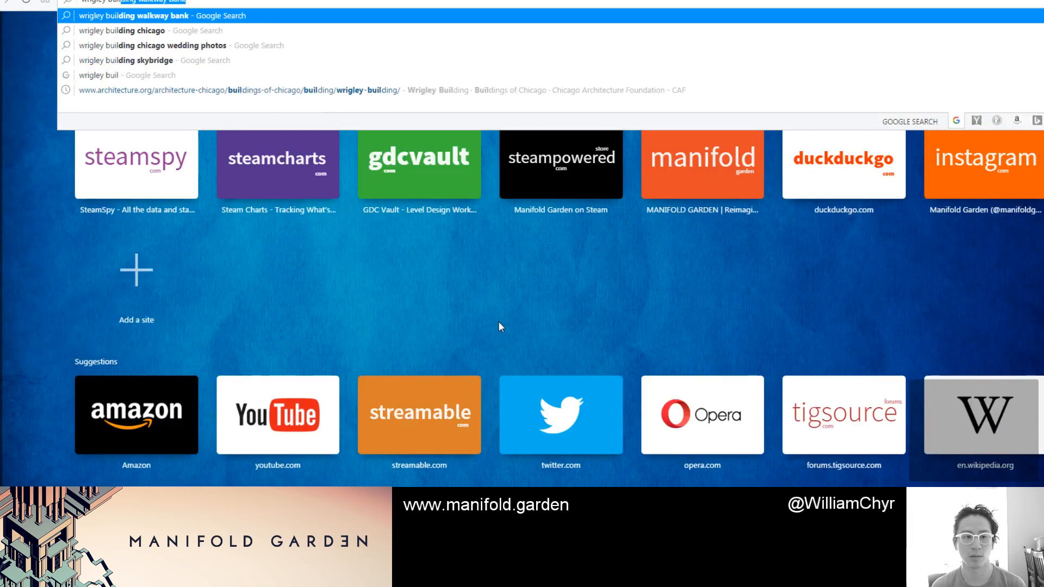
key("Return")
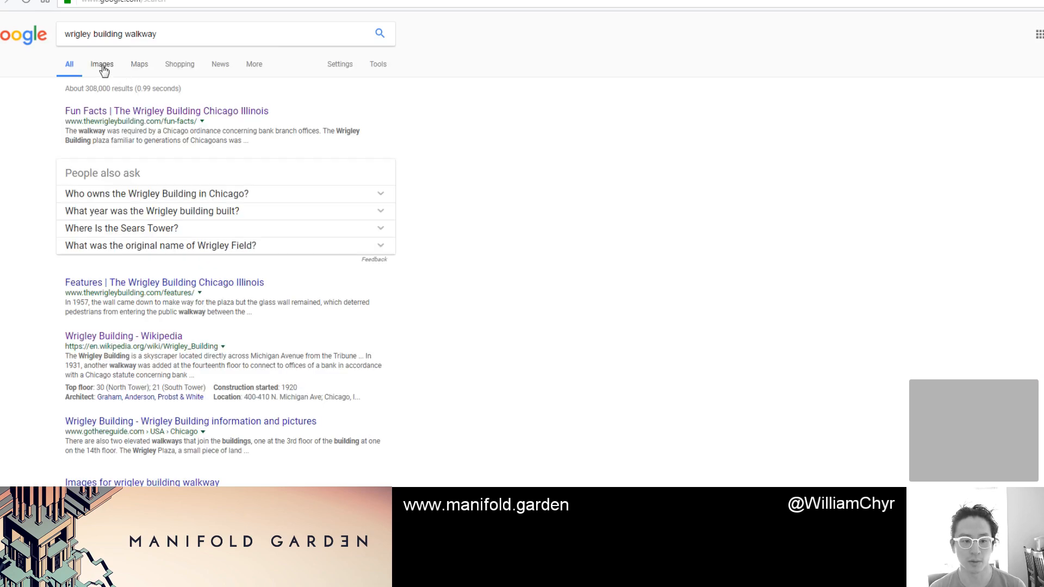
left_click(102, 67)
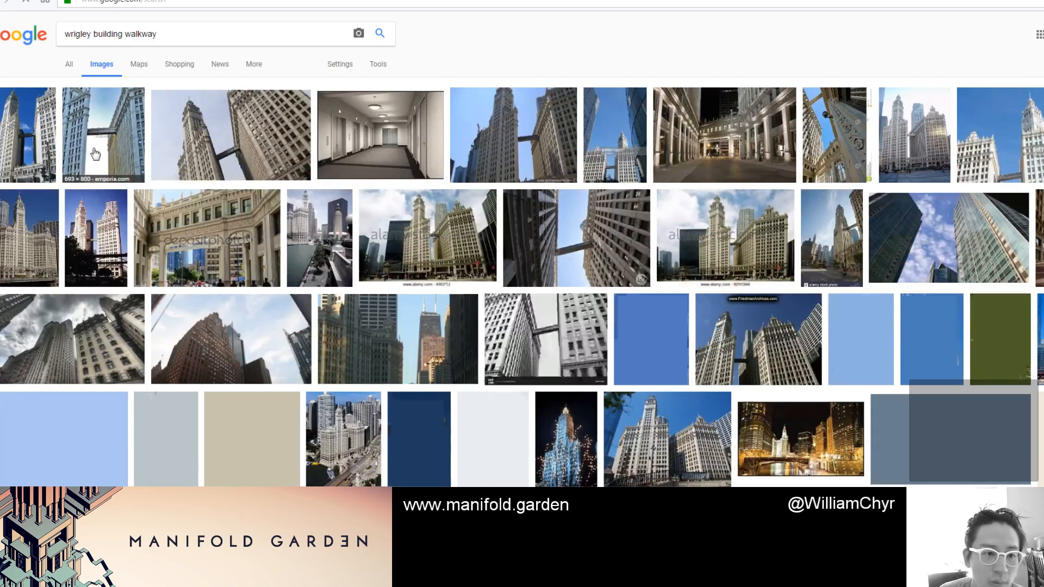
Step: Preview the photos in the first row of image results to study the walkway between the towers and the plaza arcade
left_click(136, 154)
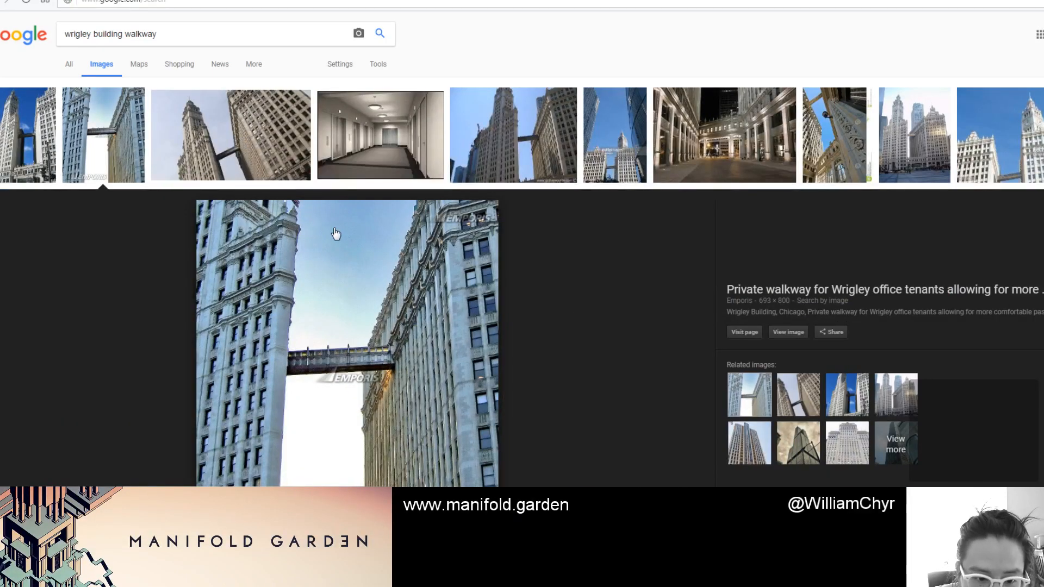
left_click(231, 136)
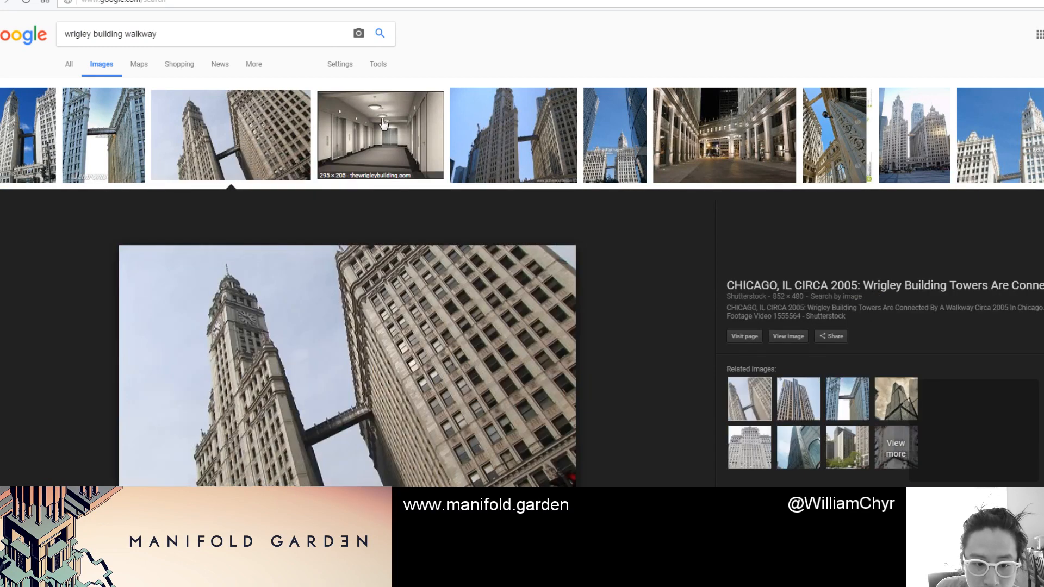
left_click(513, 149)
left_click(606, 133)
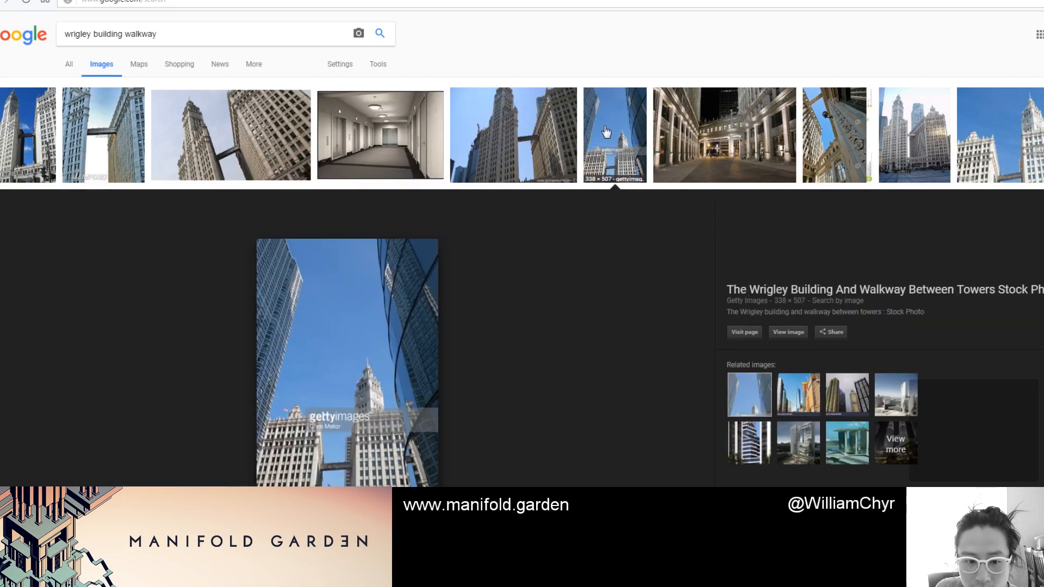
left_click(675, 131)
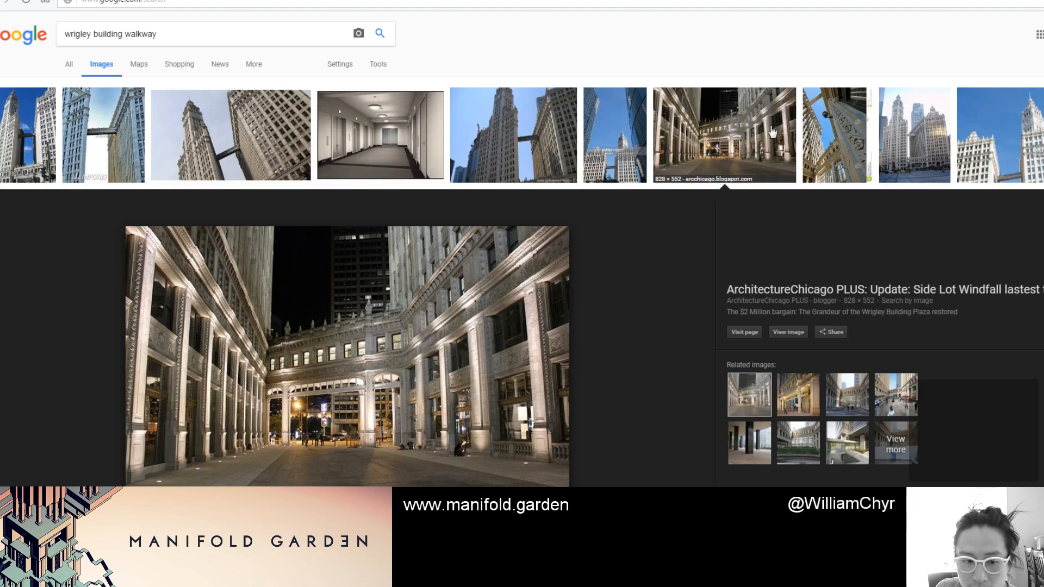
left_click(846, 132)
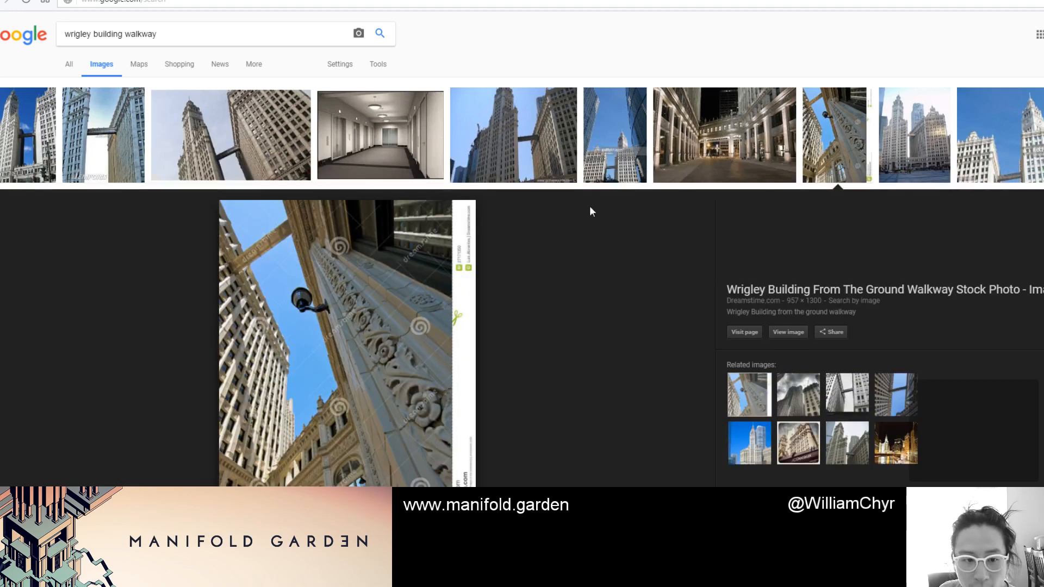
left_click(970, 172)
left_click(850, 151)
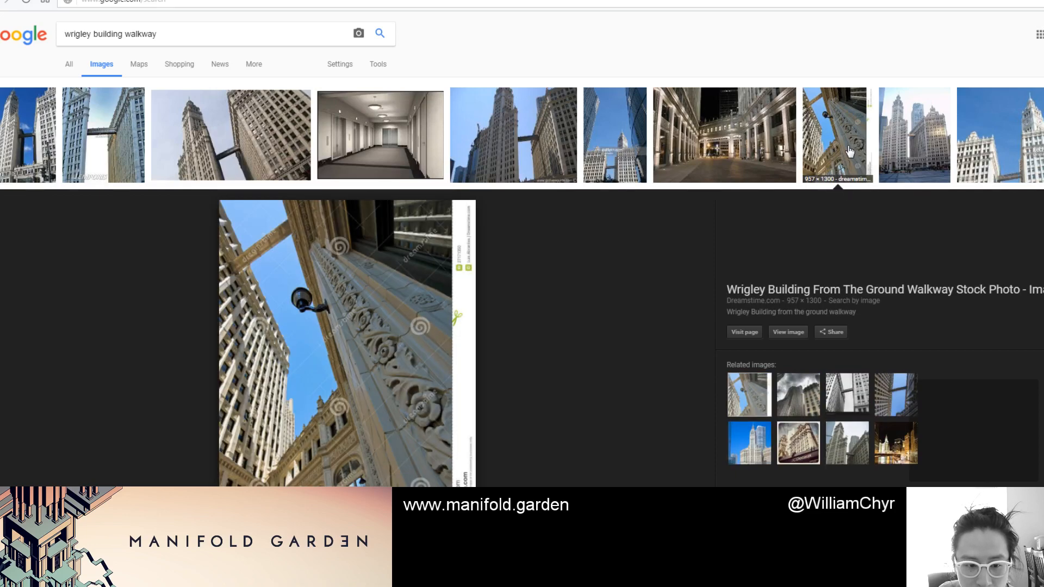
Step: Preview walkway photos from the lower rows of image results, including the black-and-white view looking up at the bridge
scroll(476, 263, "down", 4)
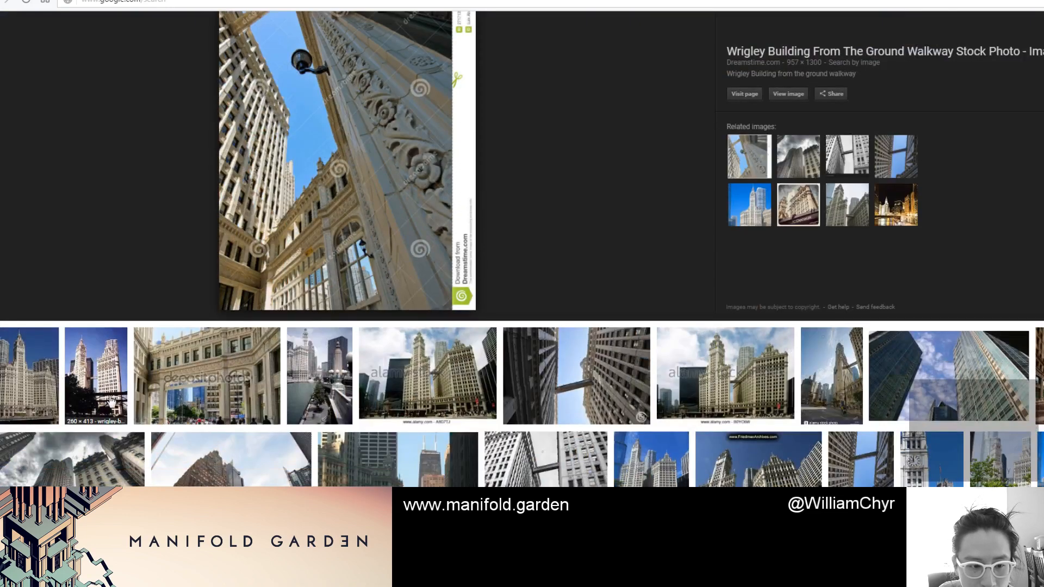
left_click(114, 399)
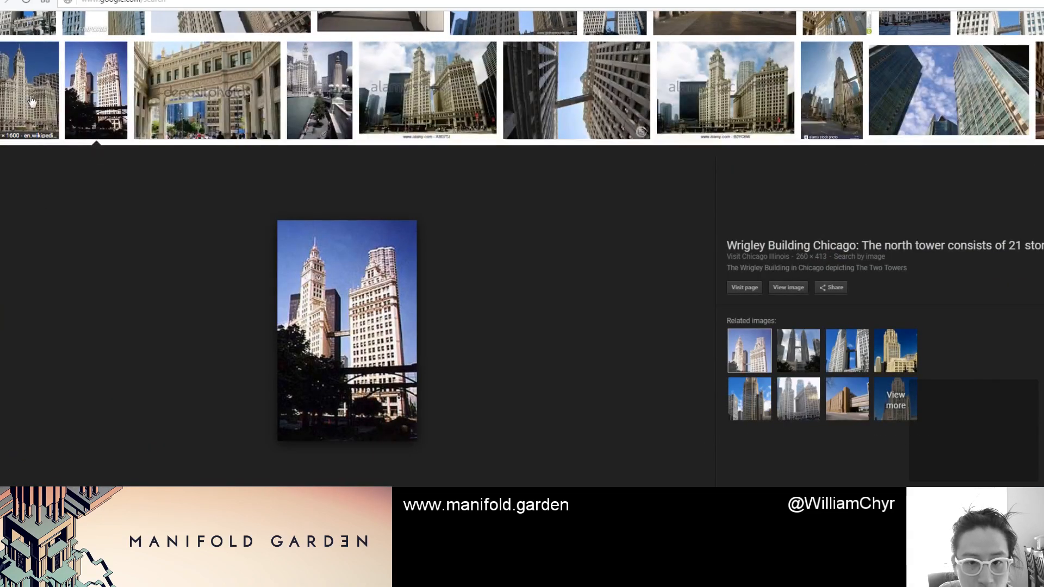
left_click(525, 121)
left_click(731, 104)
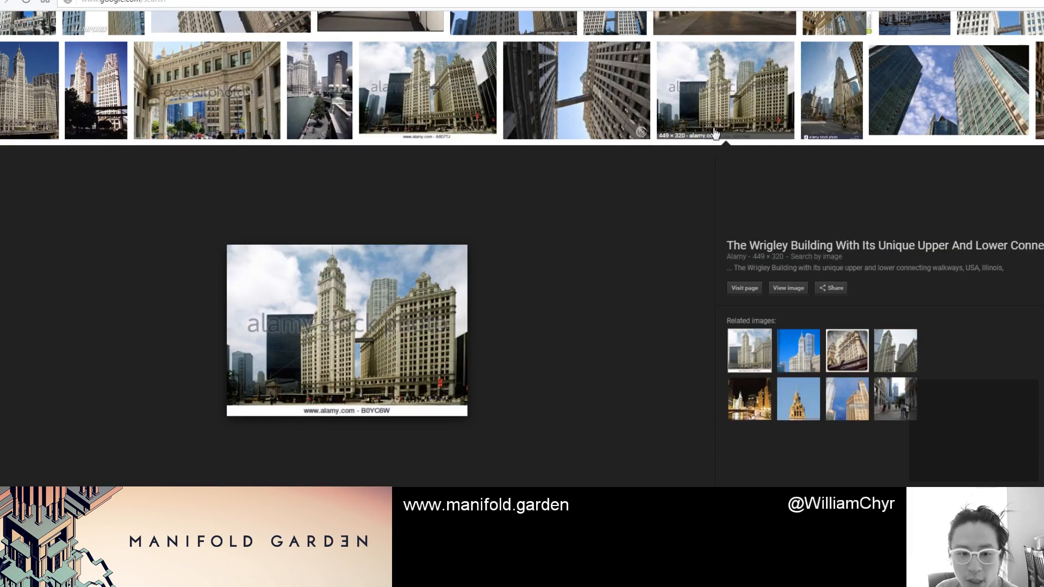
scroll(411, 422, "down", 2)
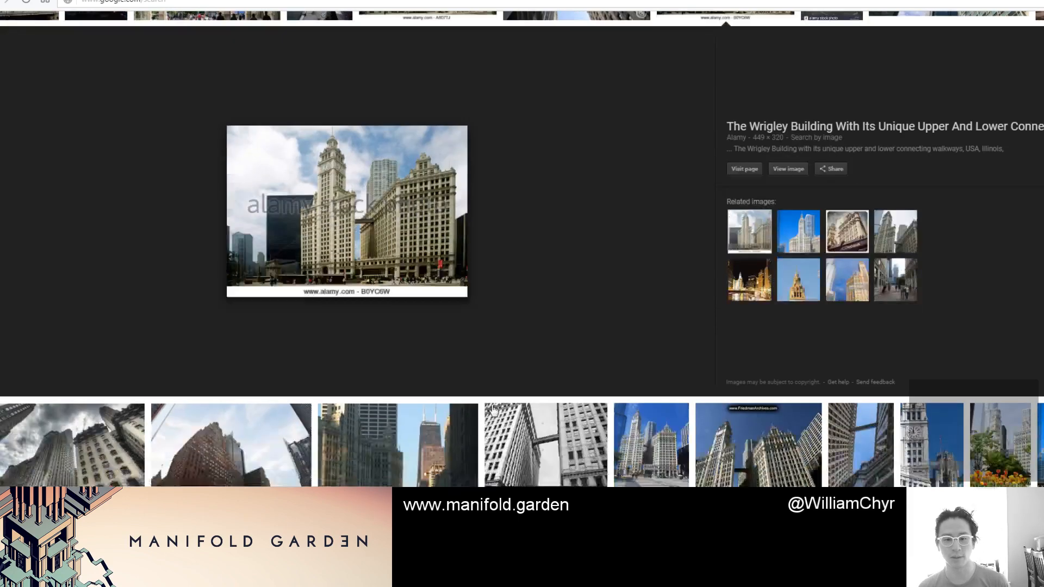
left_click(567, 415)
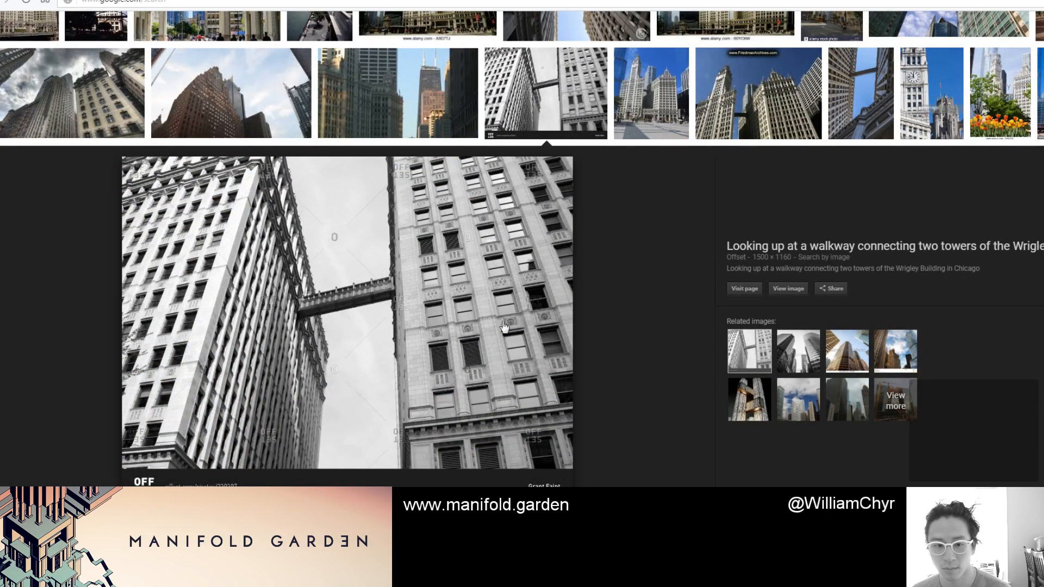
scroll(737, 261, "up", 5)
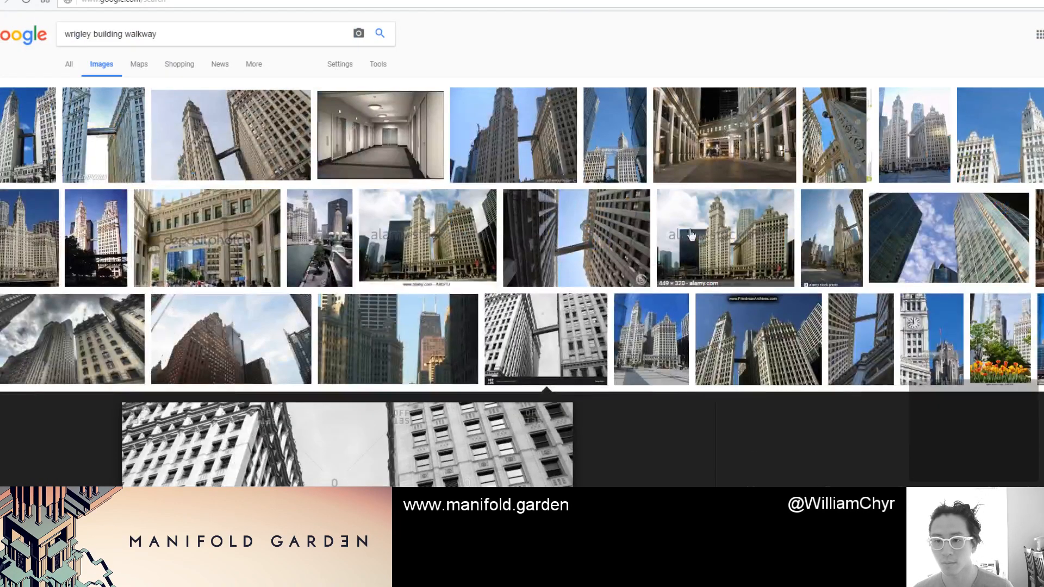
scroll(625, 220, "down", 6)
scroll(563, 217, "up", 6)
Step: Refine the image search to "wrigley building walkway interior" and preview the corridor, street-level arch and walkway photos
left_click(170, 34)
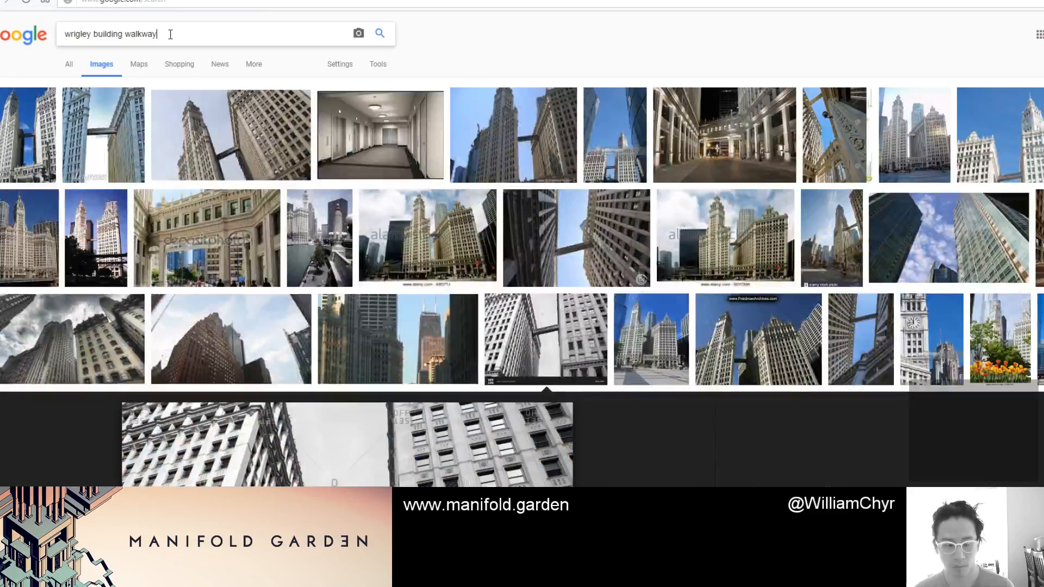
type("interior")
key("Return")
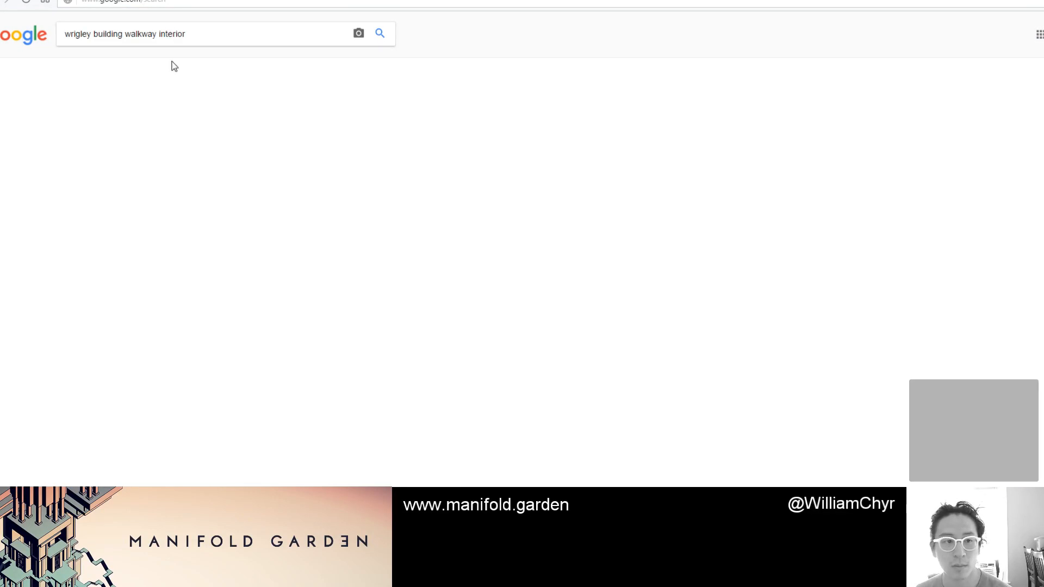
left_click(93, 161)
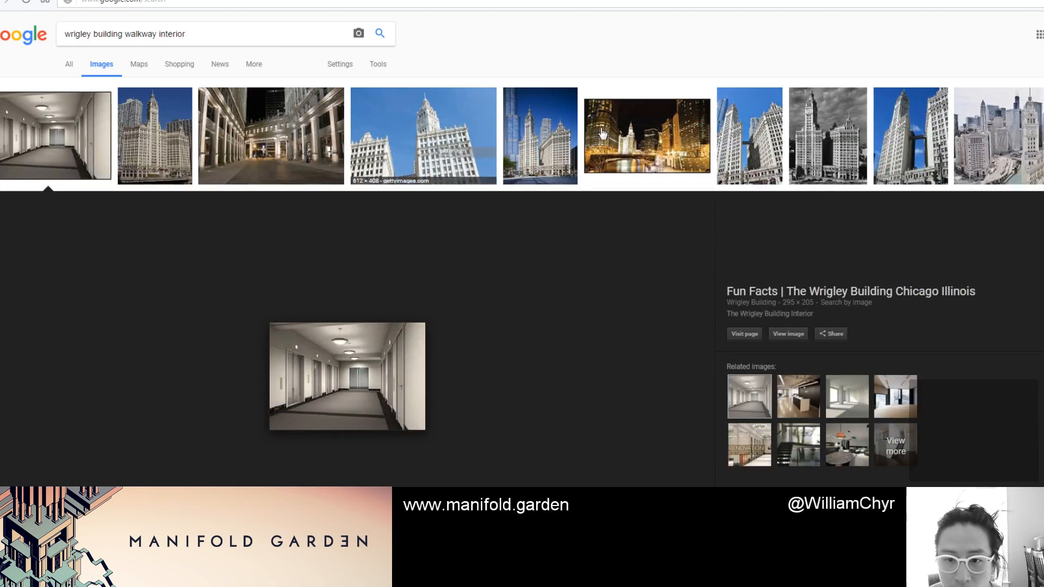
scroll(925, 142, "down", 4)
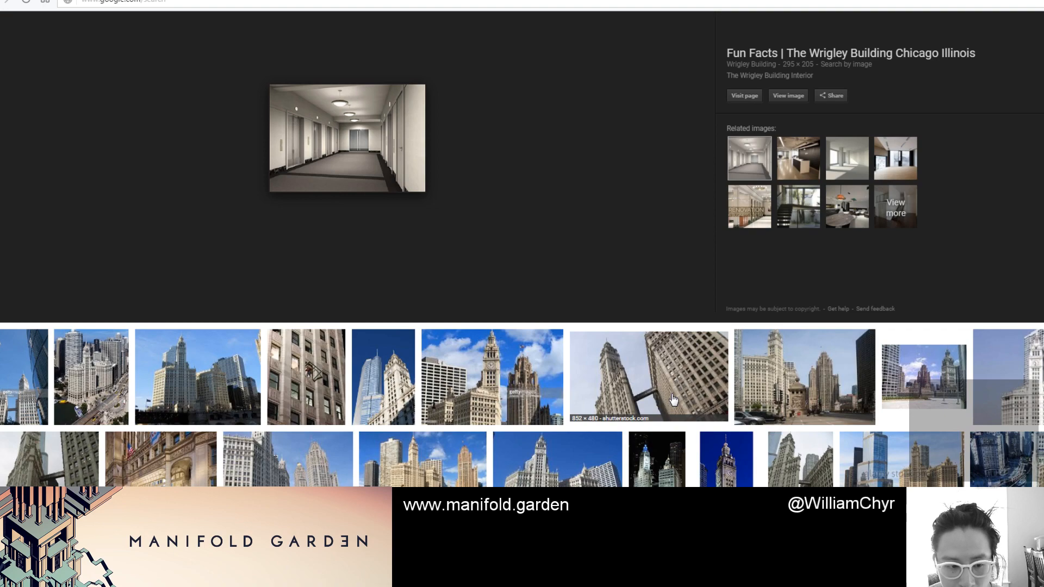
left_click(183, 454)
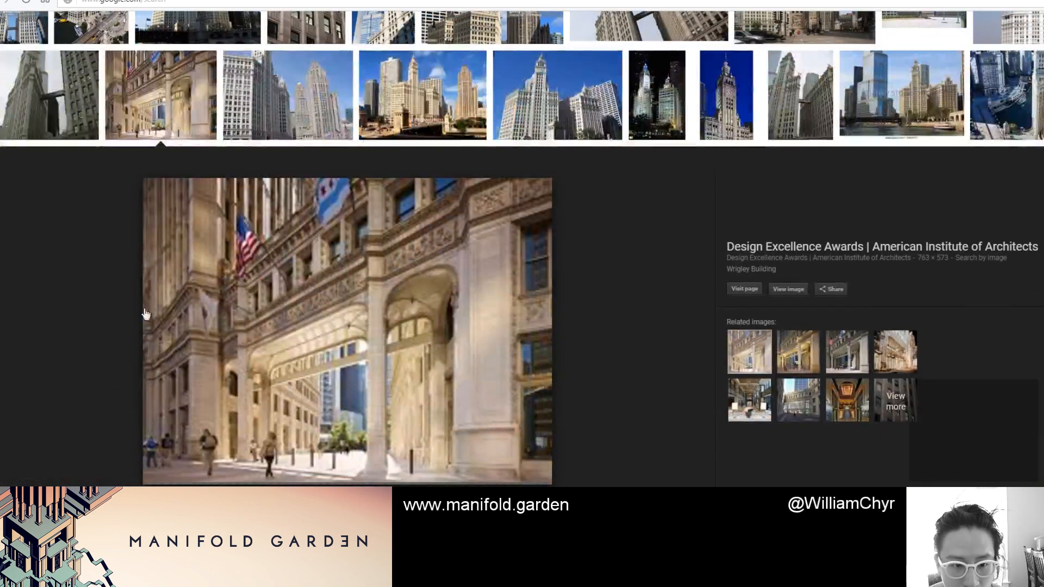
left_click(24, 101)
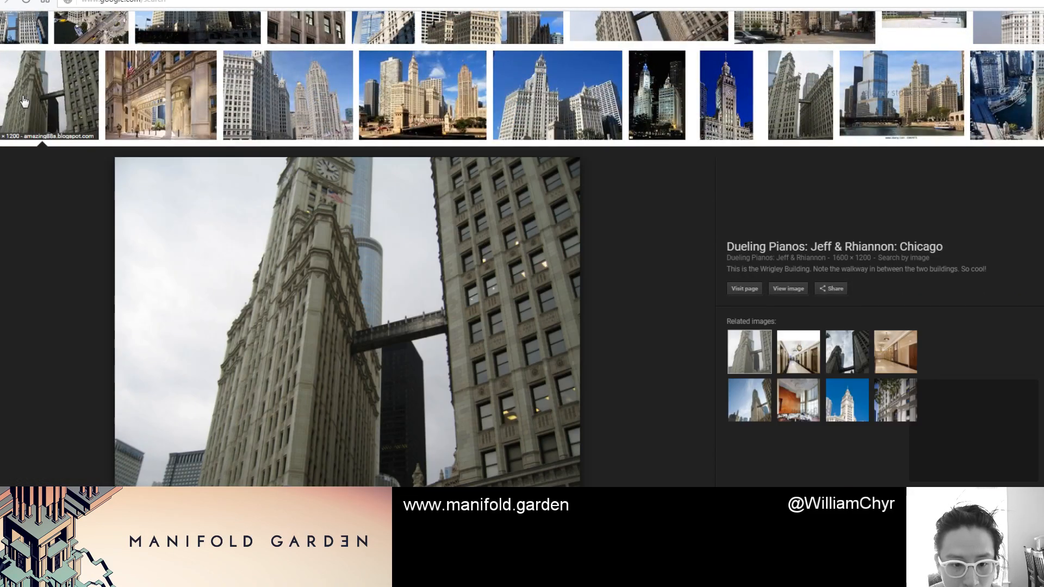
scroll(702, 325, "down", 6)
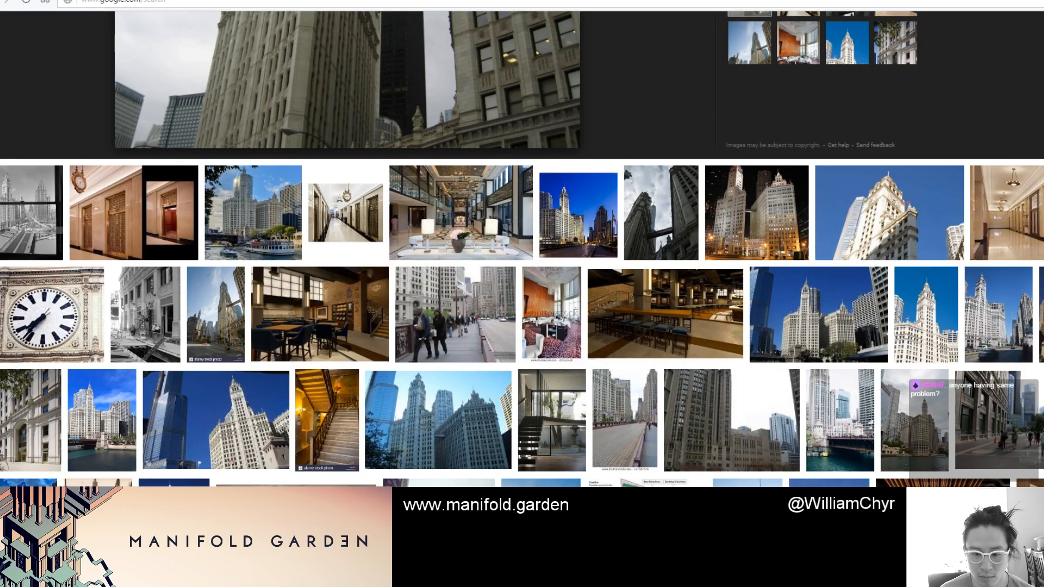
Step: Switch to Unity, show the scene in its flat coloured grid display, and select the Window_W034_E object around the bridge doorway
key("alt+Tab")
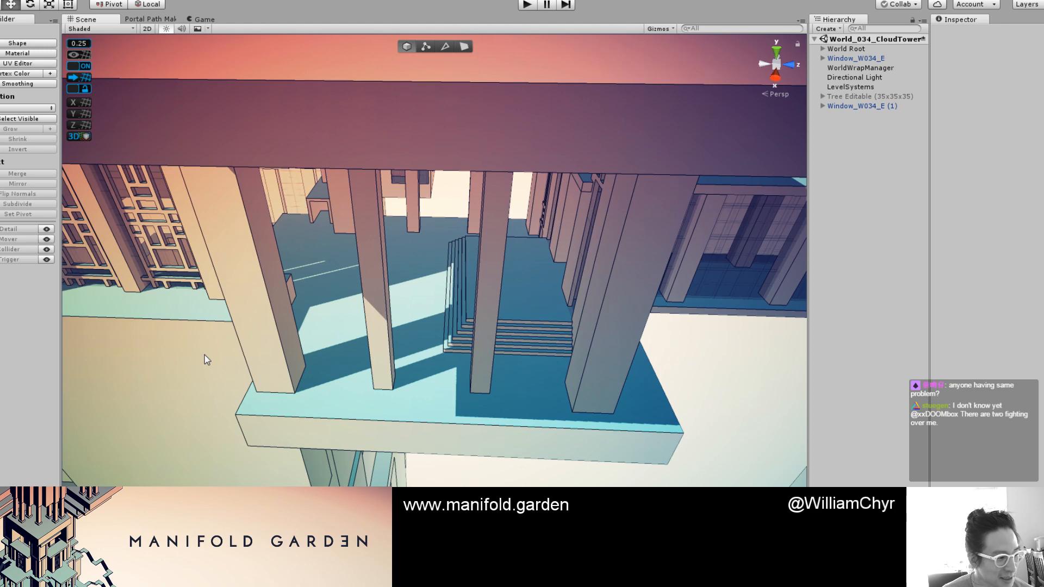
scroll(384, 276, "down", 3)
right_click_drag(384, 276, 714, 323)
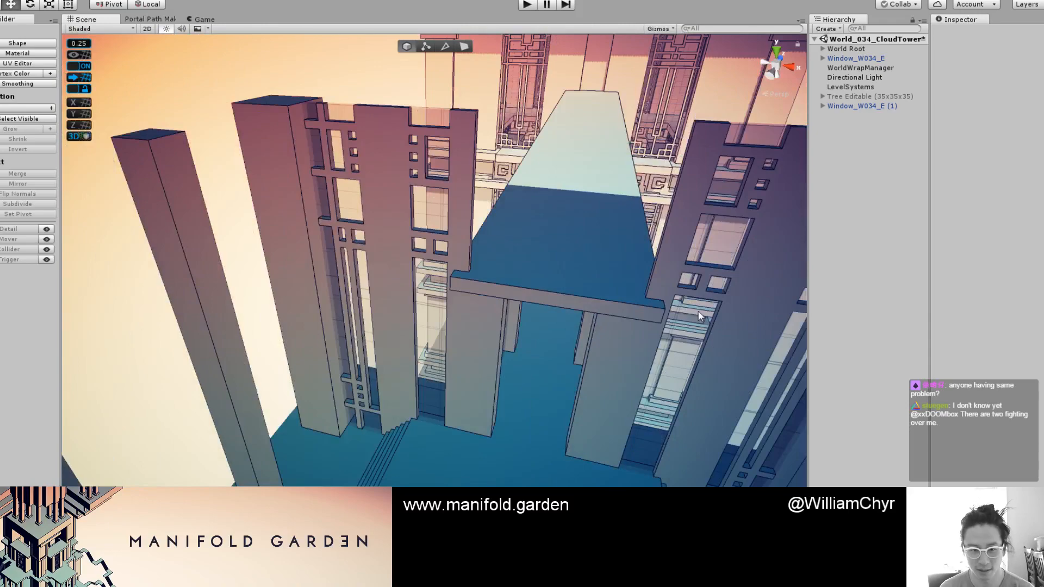
key("F1")
scroll(491, 287, "up", 3)
right_click_drag(491, 287, 571, 334)
left_click(654, 248)
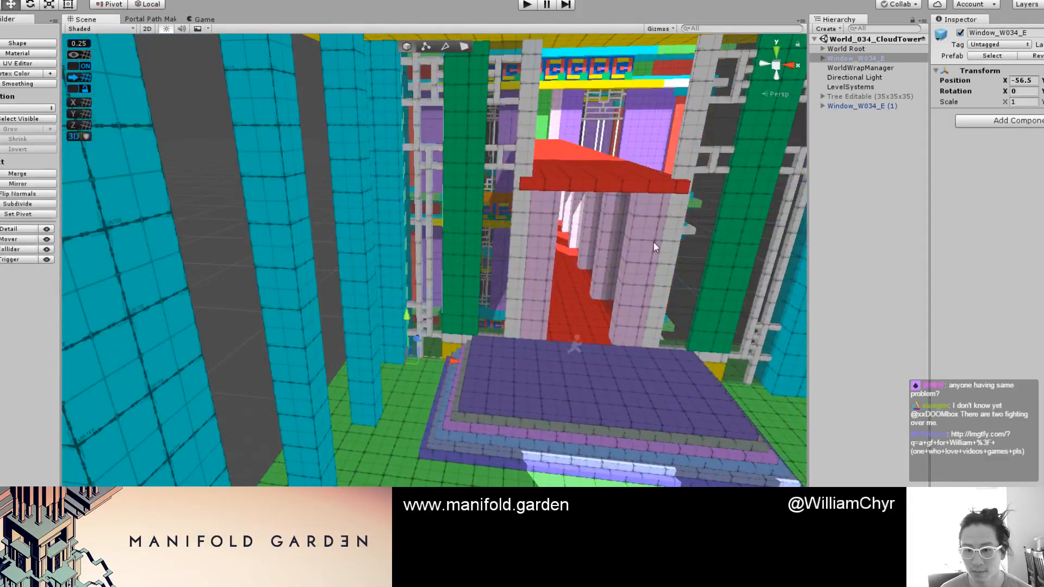
Step: Select the second Window_W034_E along with the first and move both windows into the Skybridge group under World Root
left_click(789, 260, "shift")
left_click_drag(846, 58, 846, 50)
left_click_drag(851, 175, 853, 58)
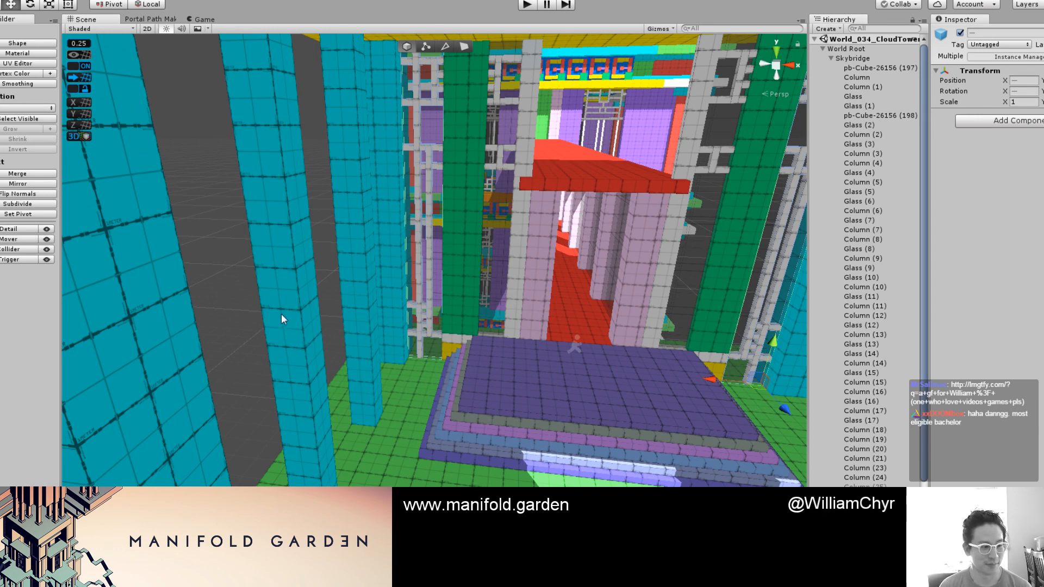
Step: Examine the columns and window frames beside the bridge entrance from close up
left_click(258, 304)
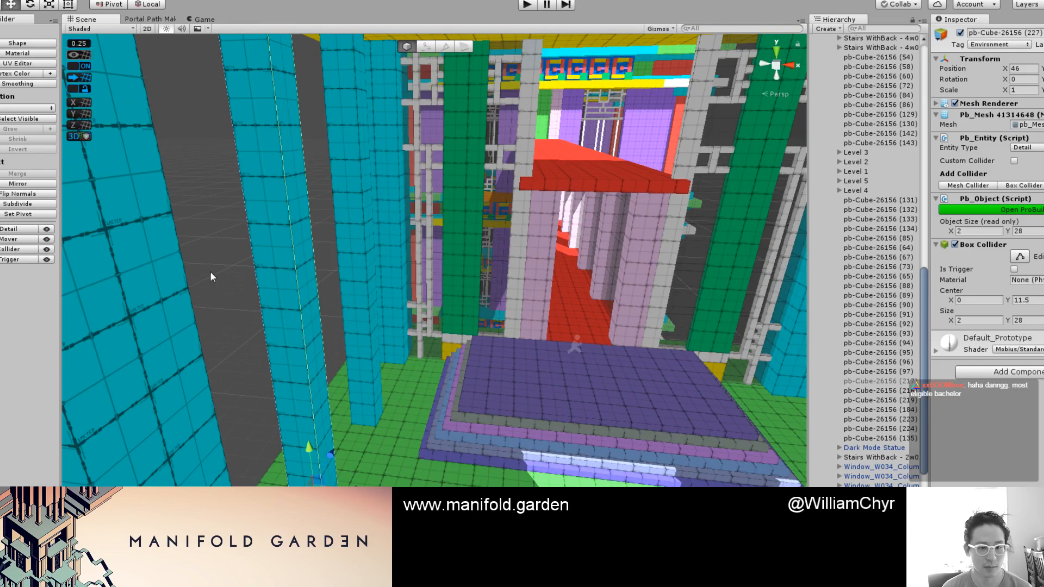
left_click(390, 280)
key("f")
scroll(458, 302, "up", 5)
mouse_move(466, 310)
left_mouse_down("alt")
mouse_move(476, 301)
mouse_move(471, 277)
mouse_move(458, 294)
left_mouse_up("alt")
scroll(471, 277, "down", 5)
scroll(458, 295, "up", 5)
Step: Switch to Photoshop, add a new layer to the window pattern and paint out the short stubs inside the top panel
key("alt+Tab")
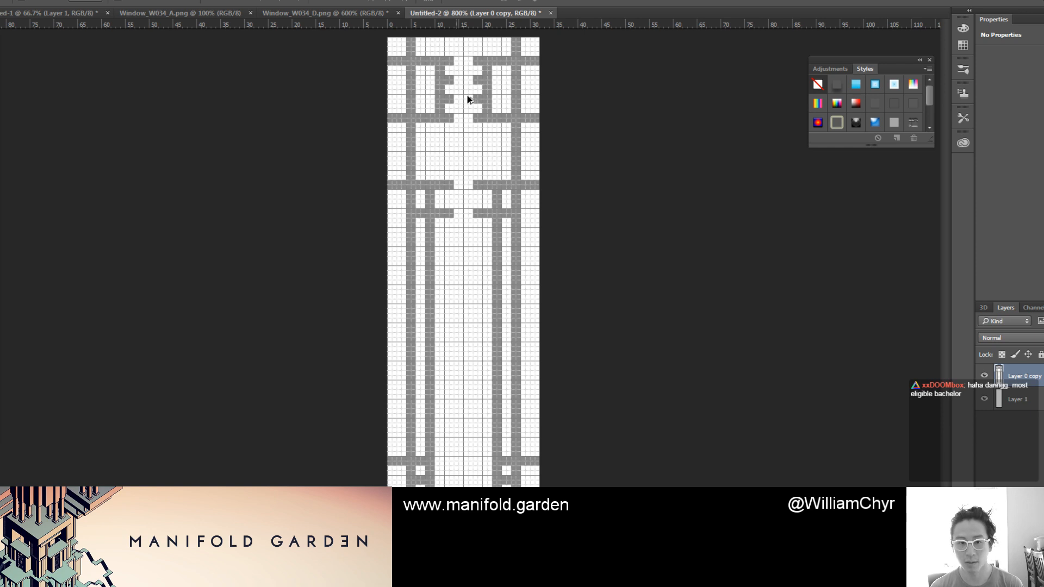
key("ctrl+shift+alt+n")
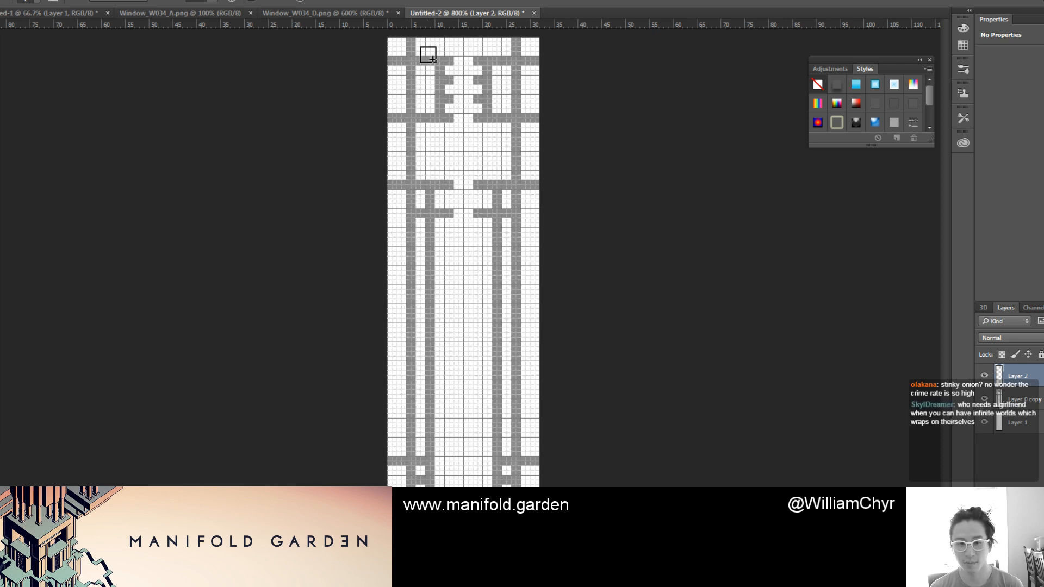
mouse_move(454, 85)
left_mouse_down()
mouse_move(449, 77)
mouse_move(470, 89)
mouse_move(473, 80)
mouse_move(476, 101)
mouse_move(478, 83)
mouse_move(478, 101)
left_mouse_up()
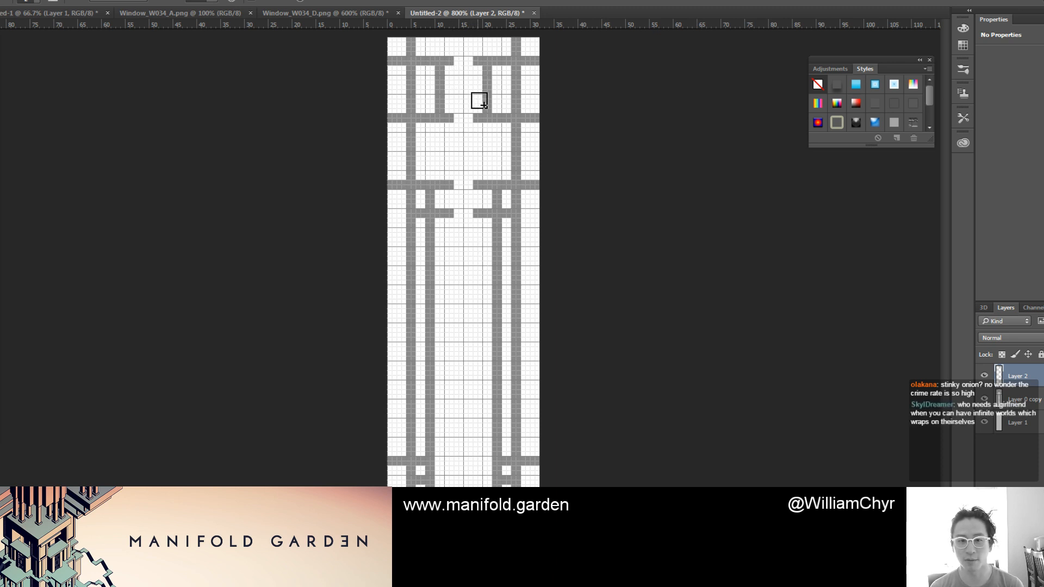
Step: Close the centre gaps in the four upper horizontal bars so each runs continuously across the window pattern
left_click_drag(446, 64, 478, 66)
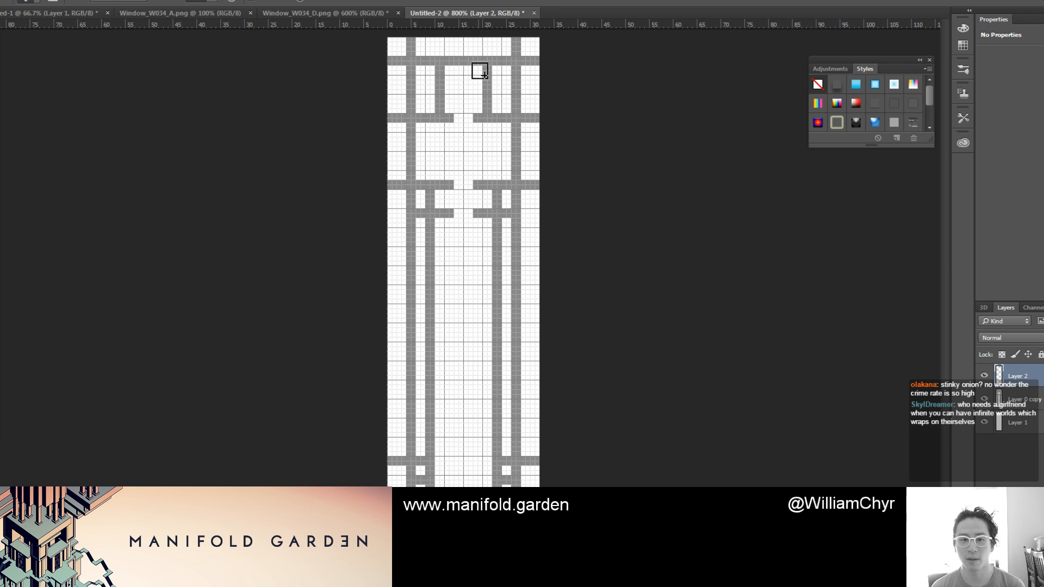
left_click_drag(443, 117, 477, 121)
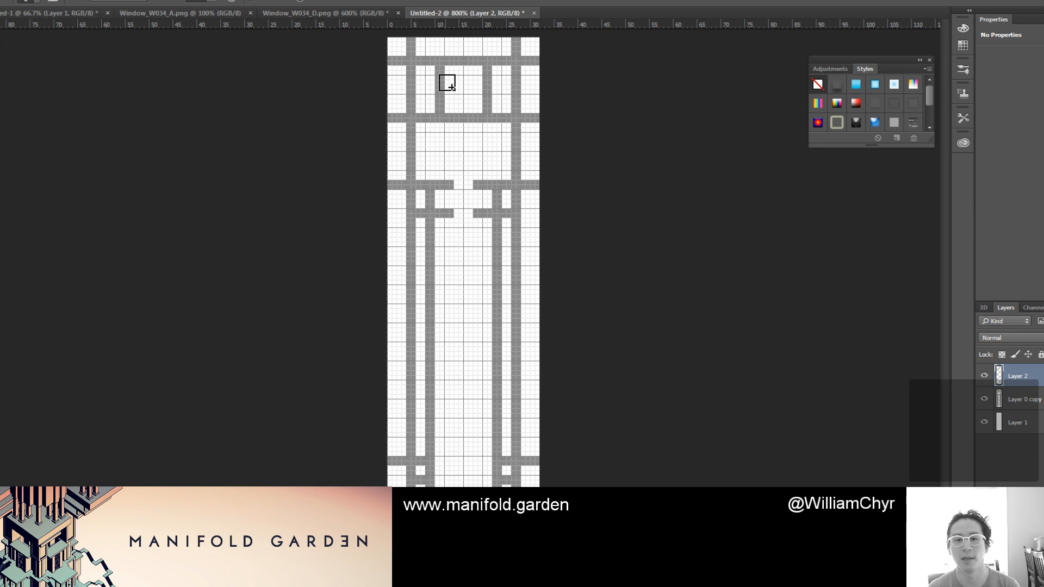
left_click(451, 169, "alt")
left_click(449, 185)
left_click(472, 185)
left_click(439, 186, "alt")
left_click_drag(436, 186, 492, 183)
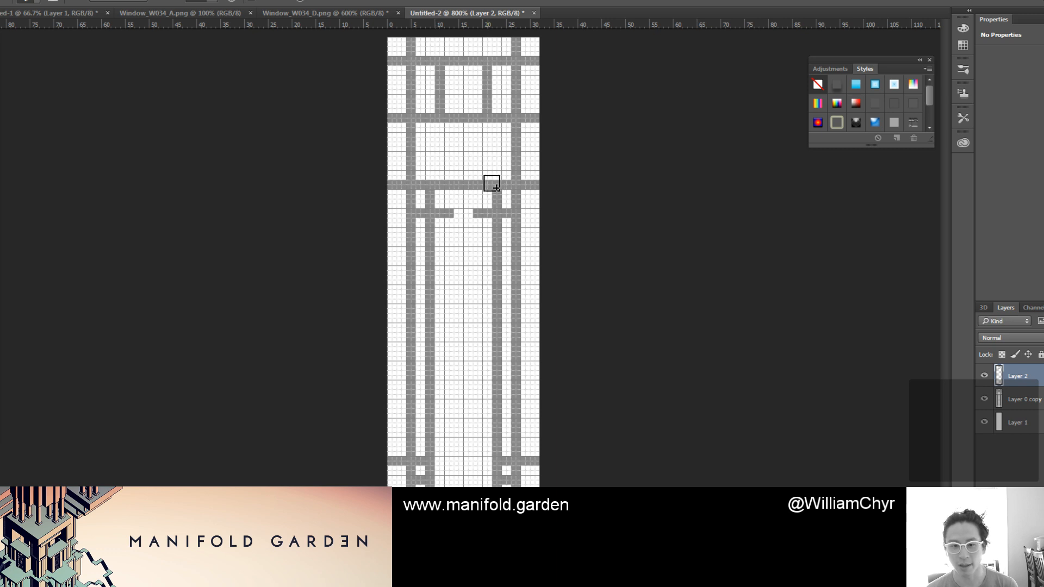
left_click(451, 217, "shift")
left_click(464, 218, "shift")
key("ctrl+alt+z")
key("ctrl+alt+z")
left_click_drag(451, 217, 476, 217)
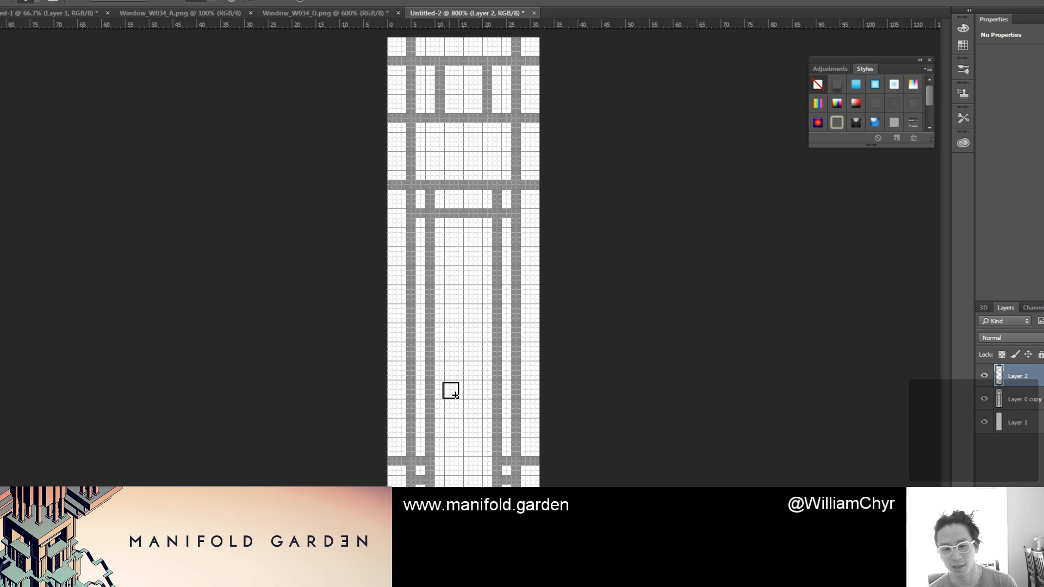
left_click(448, 485, "shift")
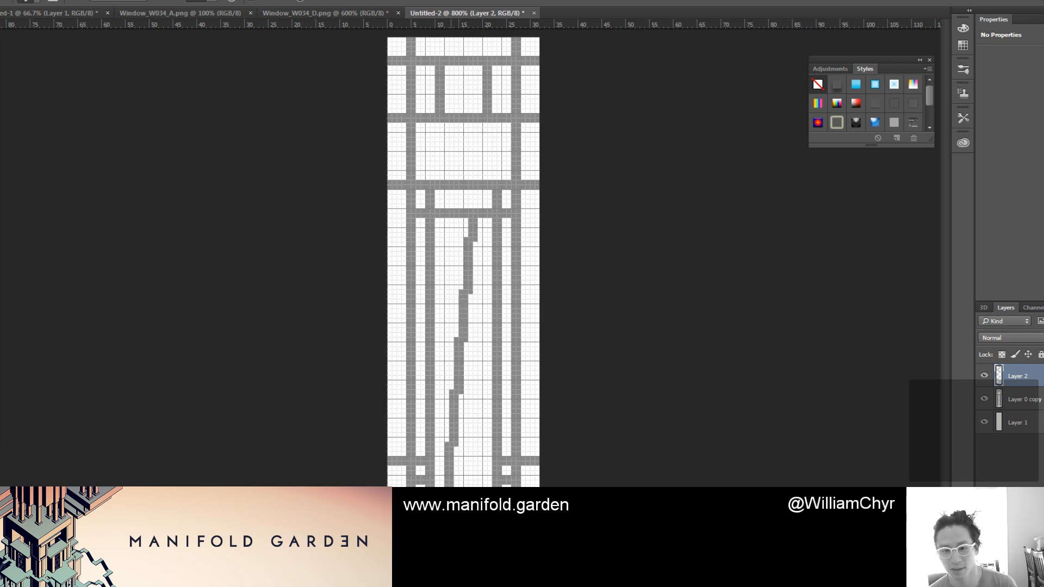
key("ctrl+z")
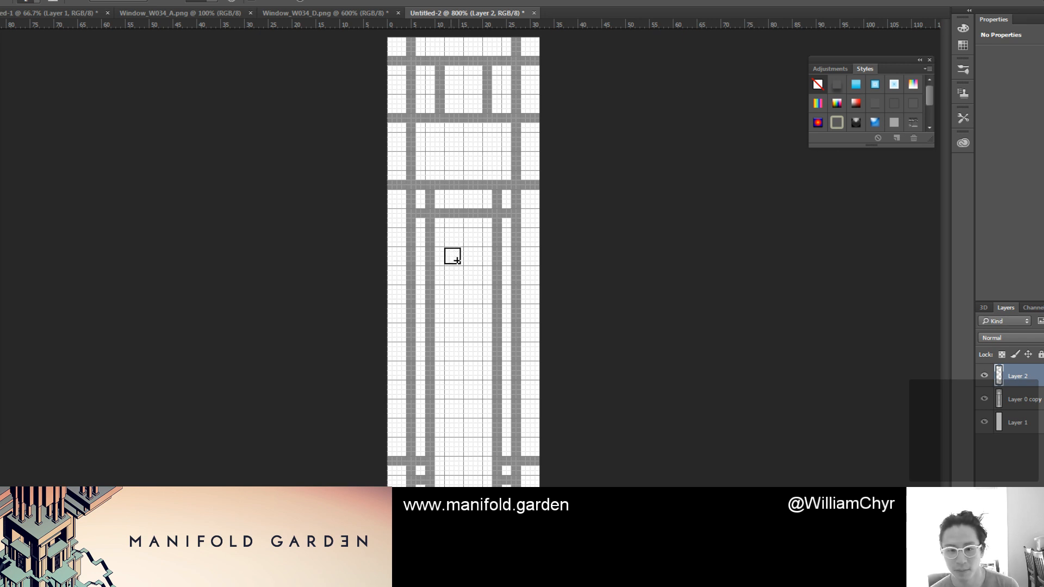
left_click_drag(452, 254, 454, 303)
key("ctrl+z")
Step: Draw a centred hollow square about 8 pixels wide below the fourth bar, with a vertical line joining that bar and continuing down to the base
left_click_drag(448, 249, 449, 322)
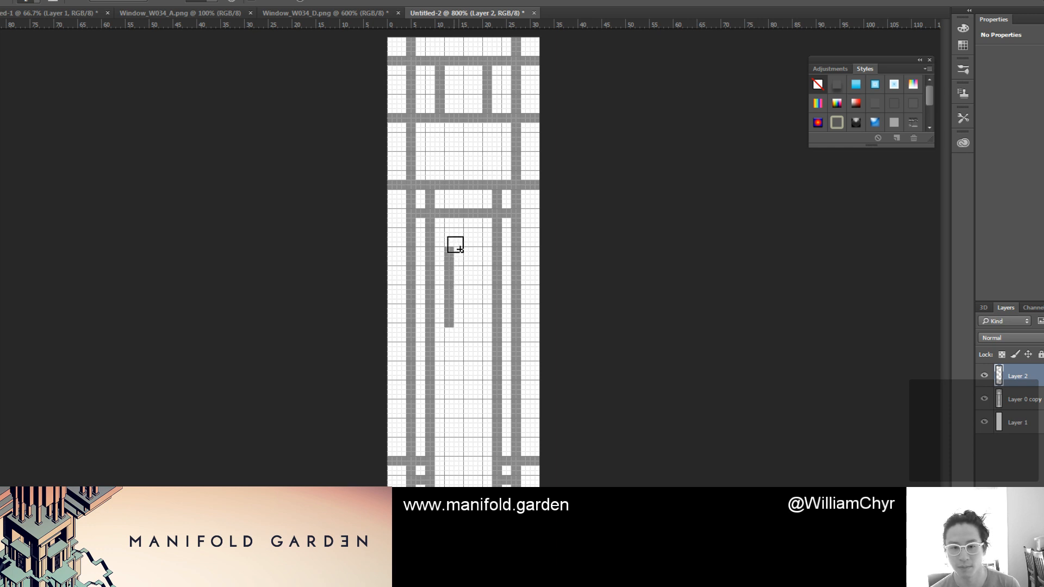
mouse_move(453, 252)
left_mouse_down()
mouse_move(479, 259)
mouse_move(478, 281)
mouse_move(452, 281)
mouse_move(451, 330)
left_mouse_up()
key("x")
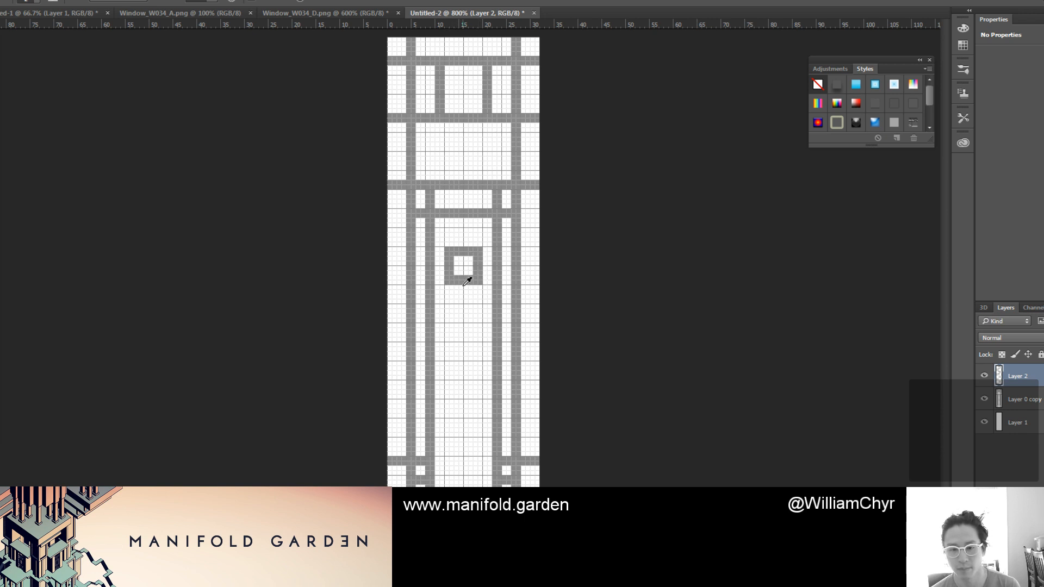
left_click_drag(464, 282, 467, 366)
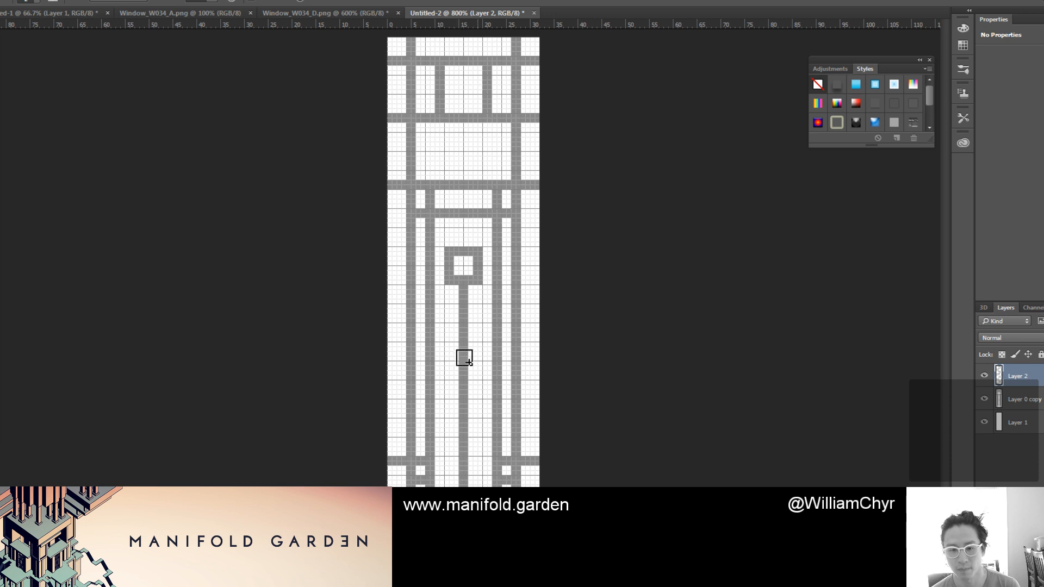
left_click(467, 238, "shift")
key("ctrl+z")
left_click_drag(462, 248, 462, 222)
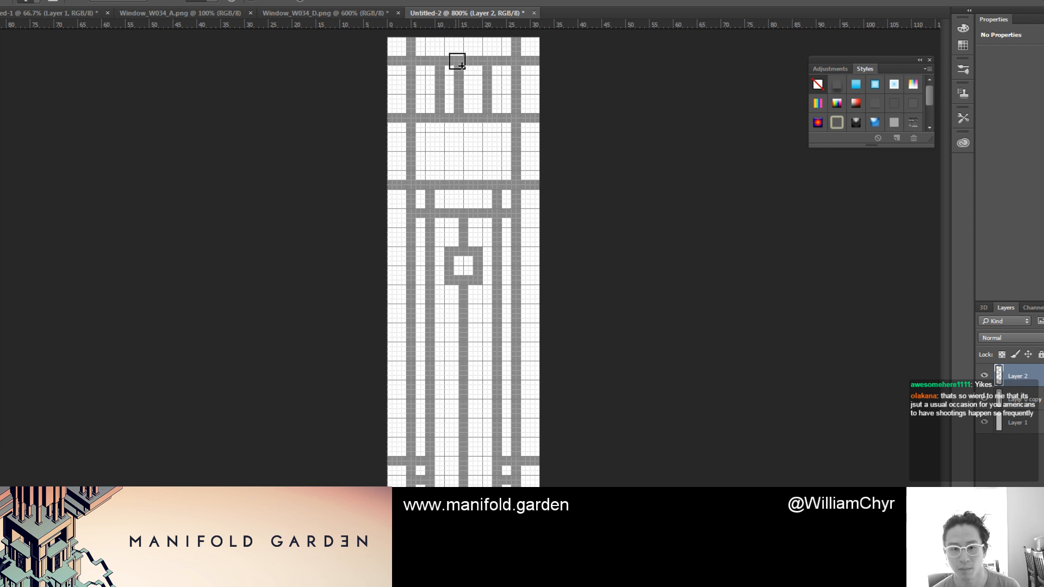
Step: Try two horizontal bars across the top panel and shift its two inner verticals outward
mouse_move(445, 80)
left_mouse_down()
mouse_move(476, 80)
mouse_move(442, 98)
mouse_move(482, 100)
left_mouse_up()
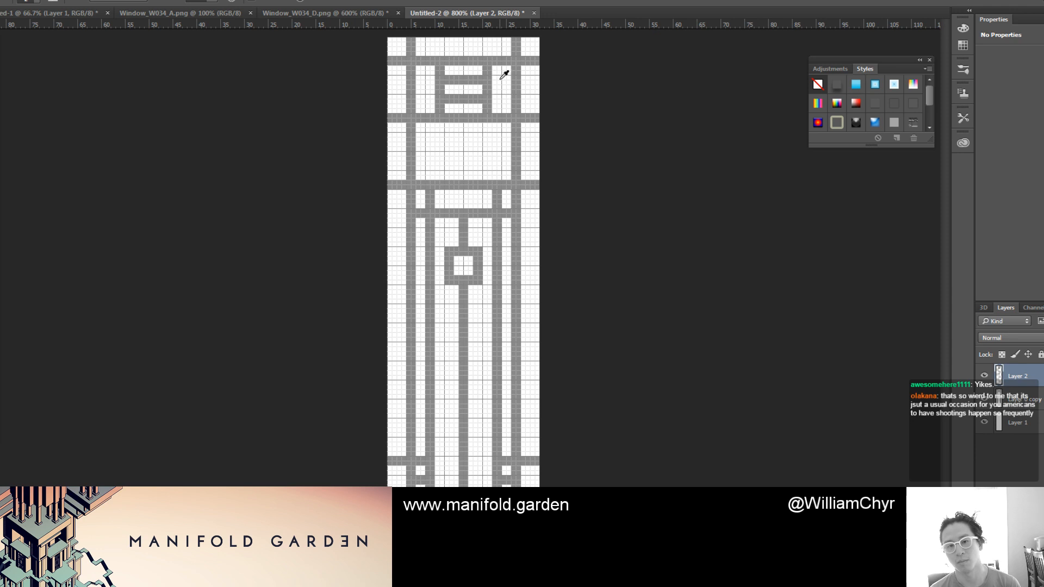
left_click(501, 78, "alt")
mouse_move(442, 66)
left_mouse_down()
mouse_move(442, 111)
mouse_move(430, 71)
mouse_move(441, 83)
left_mouse_up()
left_click(447, 101, "alt")
left_click(441, 101)
left_click(441, 89, "alt")
left_click(437, 91)
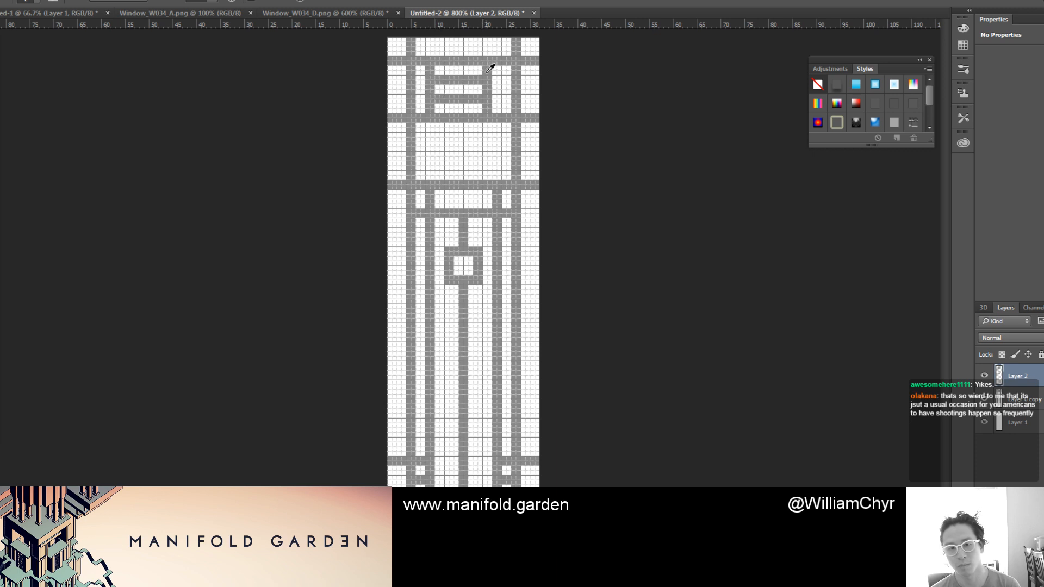
left_click(496, 74, "alt")
left_click(488, 73)
mouse_move(489, 74)
left_mouse_down()
mouse_move(489, 110)
mouse_move(492, 66)
mouse_move(487, 108)
left_mouse_up()
left_click(497, 116, "alt")
Step: Try opening the middle of the top panel's crossbars and adding verticals to form a ladder shape on each side
left_click(455, 78, "alt")
mouse_move(455, 75)
left_mouse_down()
mouse_move(469, 76)
mouse_move(455, 105)
mouse_move(468, 94)
mouse_move(468, 103)
mouse_move(452, 71)
mouse_move(450, 111)
mouse_move(474, 96)
mouse_move(470, 84)
mouse_move(473, 101)
mouse_move(480, 71)
mouse_move(480, 119)
left_mouse_up()
left_click(472, 88, "alt")
left_click(442, 80, "alt")
left_click(473, 81, "alt")
left_click(457, 79, "alt")
left_click(479, 81, "alt")
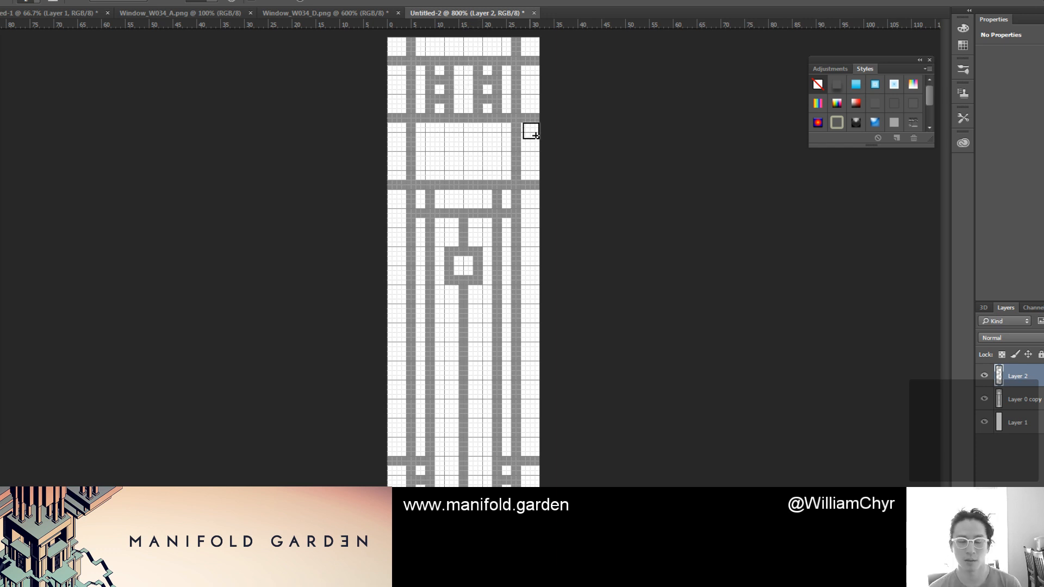
Step: Undo the recent ladder strokes and try clearing everything between the top panel's two inner verticals
key("ctrl+alt+z")
key("ctrl+alt+z")
key("ctrl+alt+z")
key("ctrl+alt+z")
key("ctrl+alt+z")
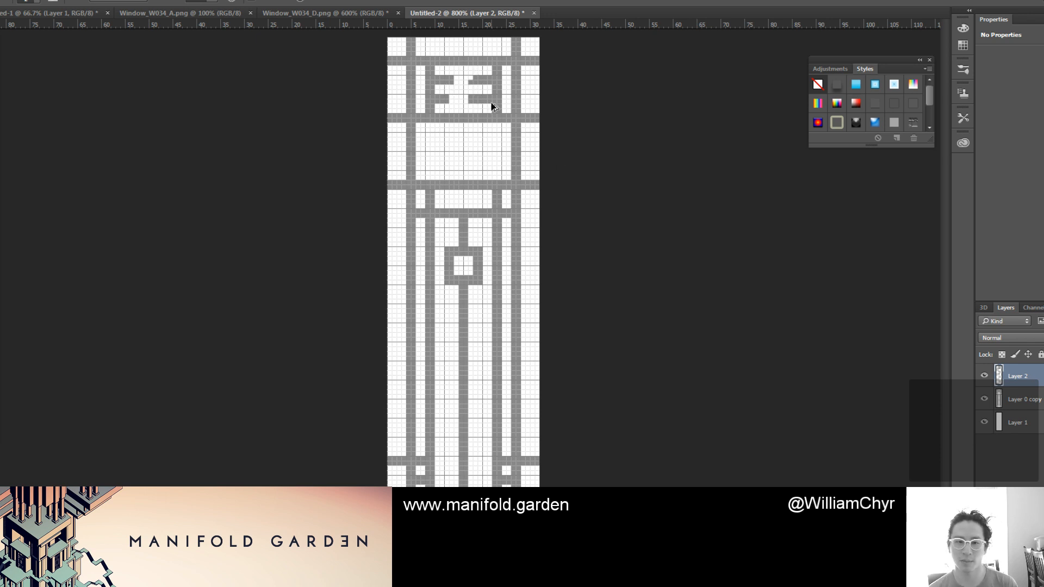
left_click(475, 77)
left_click(450, 75)
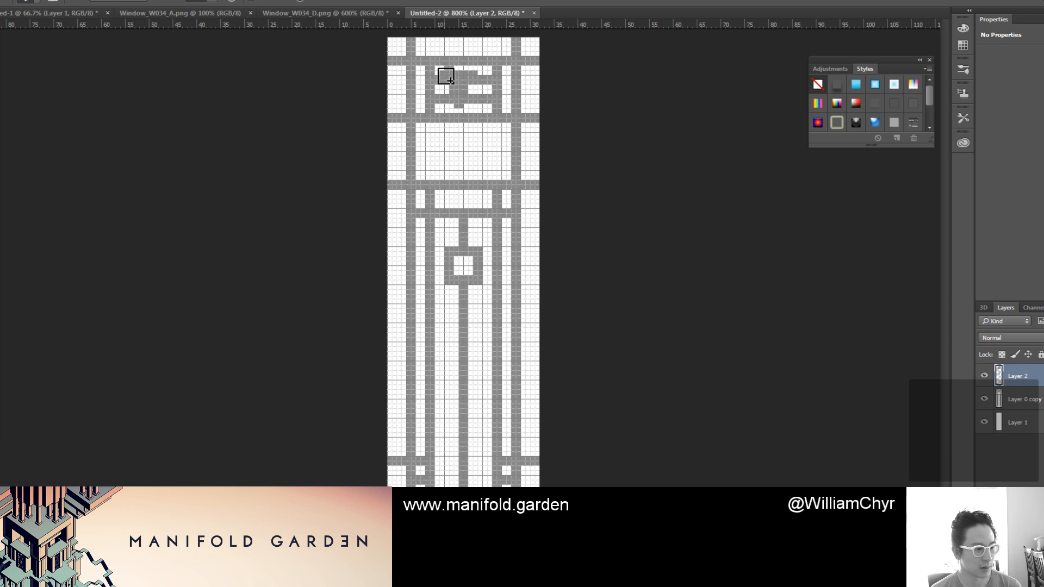
left_click(458, 149, "alt")
mouse_move(442, 72)
left_mouse_down()
mouse_move(477, 81)
mouse_move(448, 80)
mouse_move(442, 92)
mouse_move(478, 96)
mouse_move(486, 108)
mouse_move(487, 82)
left_mouse_up()
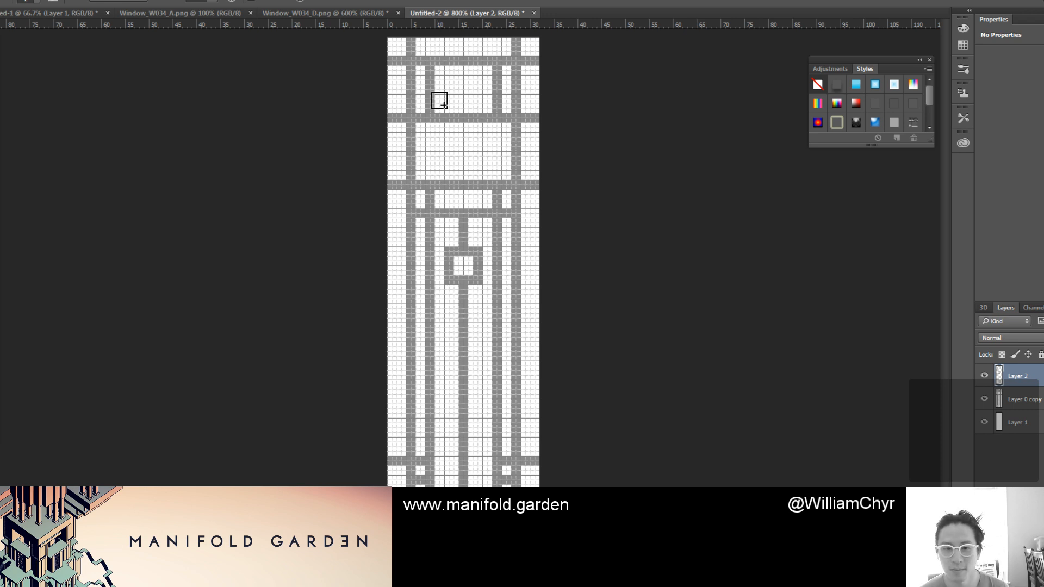
Step: Undo the top panel's edits back to two crossbars between the more closely spaced inner verticals
key("ctrl+alt+z")
key("ctrl+alt+z")
key("ctrl+alt+z")
key("ctrl+alt+z")
key("ctrl+alt+z")
key("ctrl+alt+z")
key("ctrl+alt+z")
key("ctrl+alt+z")
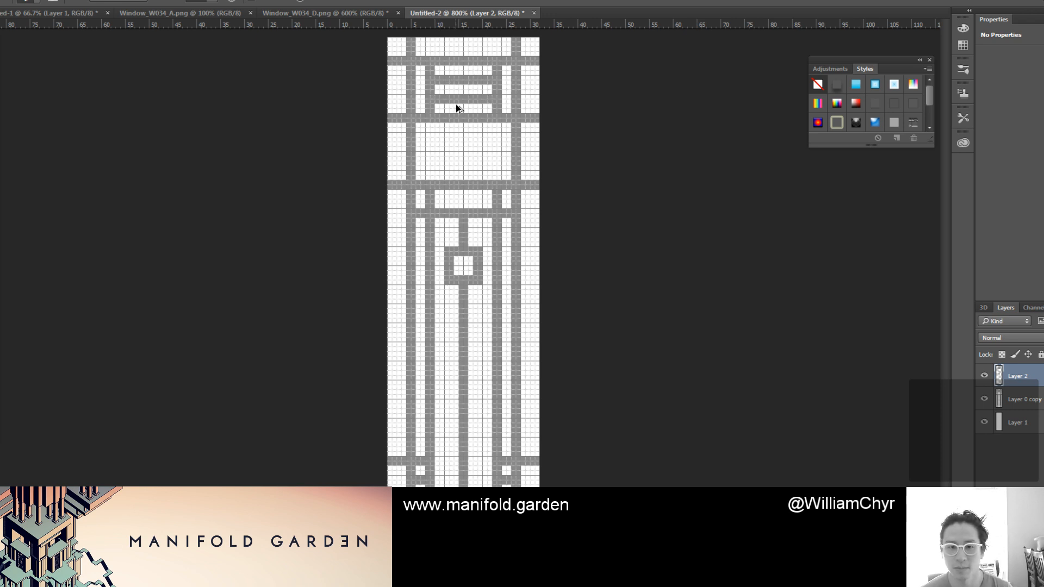
key("ctrl+alt+z")
key("ctrl+alt+z")
key("ctrl+alt+z")
key("ctrl+alt+z")
key("ctrl+alt+z")
key("ctrl+alt+z")
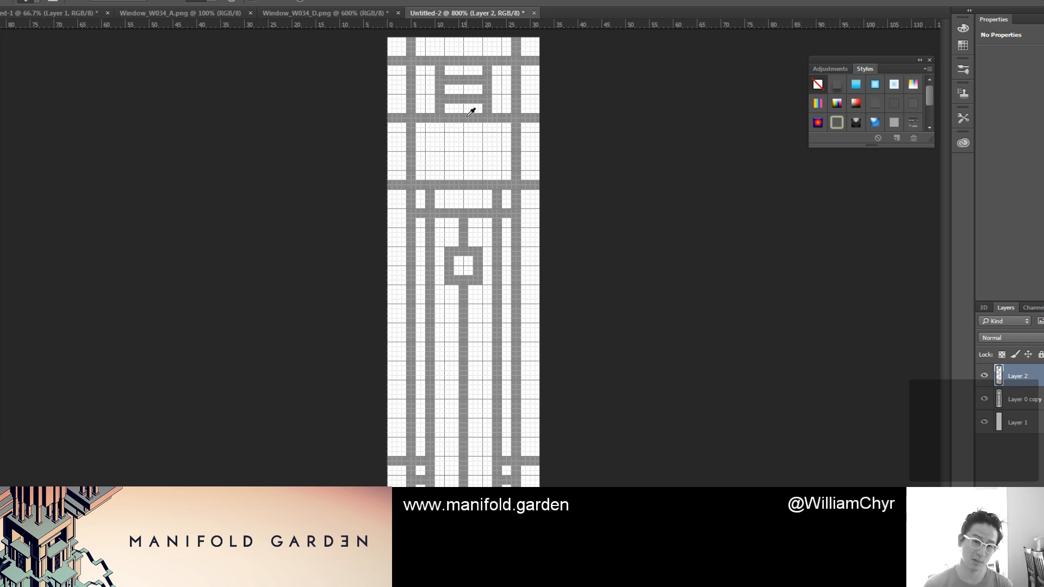
Step: Clear the top panel's crossbars and inner verticals and draw a single vertical down its centre
mouse_move(458, 76)
left_mouse_down()
mouse_move(452, 91)
mouse_move(473, 79)
mouse_move(461, 100)
mouse_move(484, 86)
mouse_move(484, 109)
mouse_move(441, 79)
mouse_move(438, 105)
mouse_move(450, 82)
mouse_move(482, 82)
mouse_move(480, 101)
mouse_move(459, 102)
mouse_move(487, 79)
mouse_move(482, 105)
mouse_move(457, 87)
mouse_move(453, 100)
mouse_move(465, 116)
mouse_move(461, 70)
left_mouse_up()
key("i")
left_click(460, 248, "alt")
key("ctrl+z")
left_click(464, 94, "alt")
left_click(452, 80)
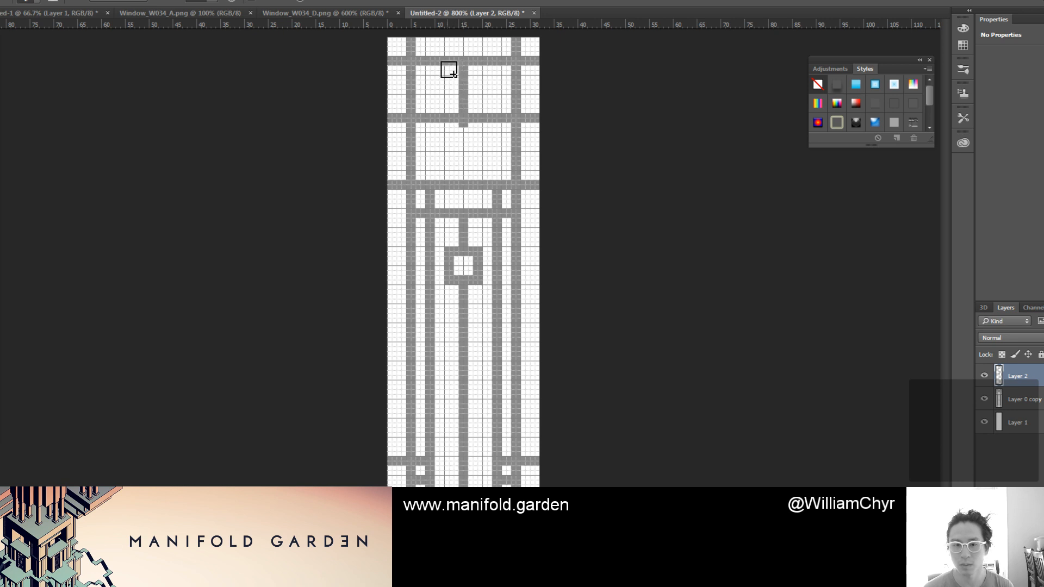
Step: Draw a vertical on each side of the top panel's centre, in line with the inner verticals below, and trim the centre line's overshoot
left_click(430, 69, "shift")
left_click_drag(429, 69, 430, 98)
key("ctrl+z")
left_click_drag(430, 61, 430, 116)
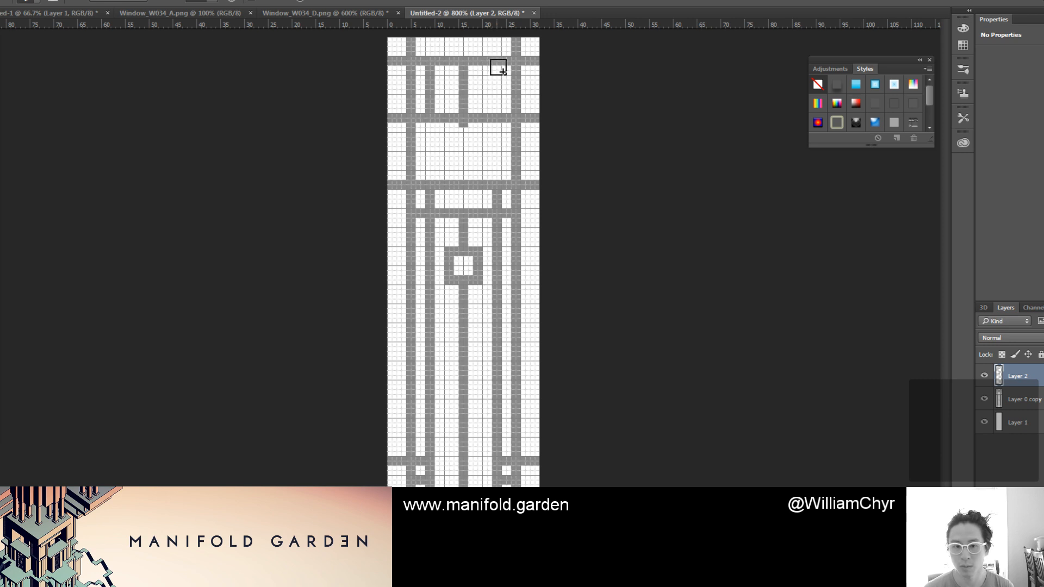
left_click(492, 69, "shift")
key("ctrl+z")
left_click_drag(492, 67, 493, 106)
key("ctrl+z")
key("ctrl+z")
mouse_move(500, 70)
left_mouse_down()
mouse_move(496, 110)
mouse_move(464, 79)
mouse_move(464, 114)
left_mouse_up()
Step: Draw two horizontal crossbars between the top panel's side verticals, leaving the space between the bars open
left_click(438, 79)
left_click(488, 79, "shift")
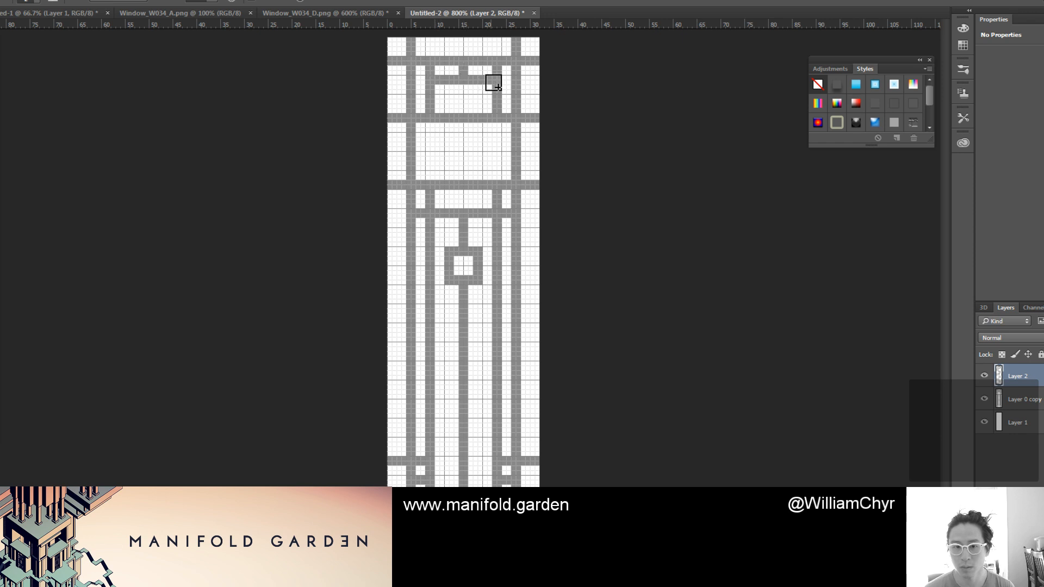
left_click_drag(439, 99, 489, 99)
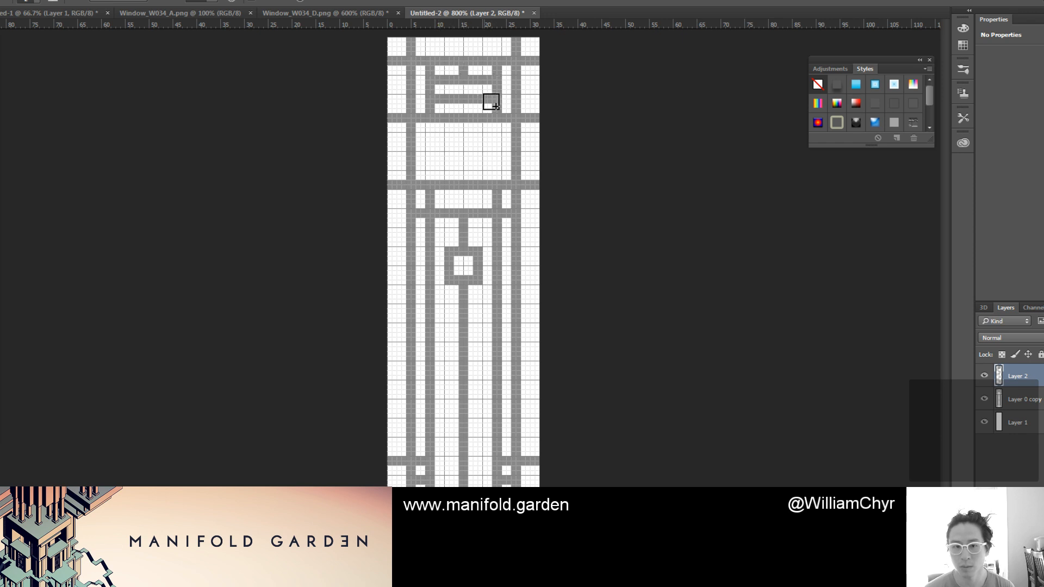
Step: Review the whole window pattern and save it as a PNG with Smallest / Slow compression and no interlacing
key("ctrl+equal")
key("ctrl+equal")
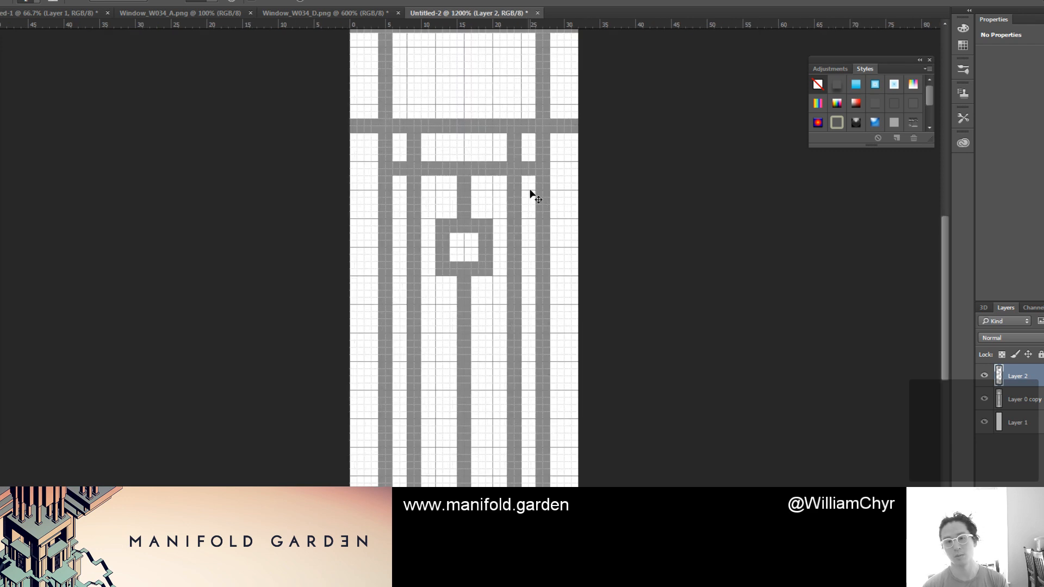
key("ctrl+minus")
key("ctrl+minus")
key("ctrl+minus")
key("ctrl+minus")
key("ctrl+minus")
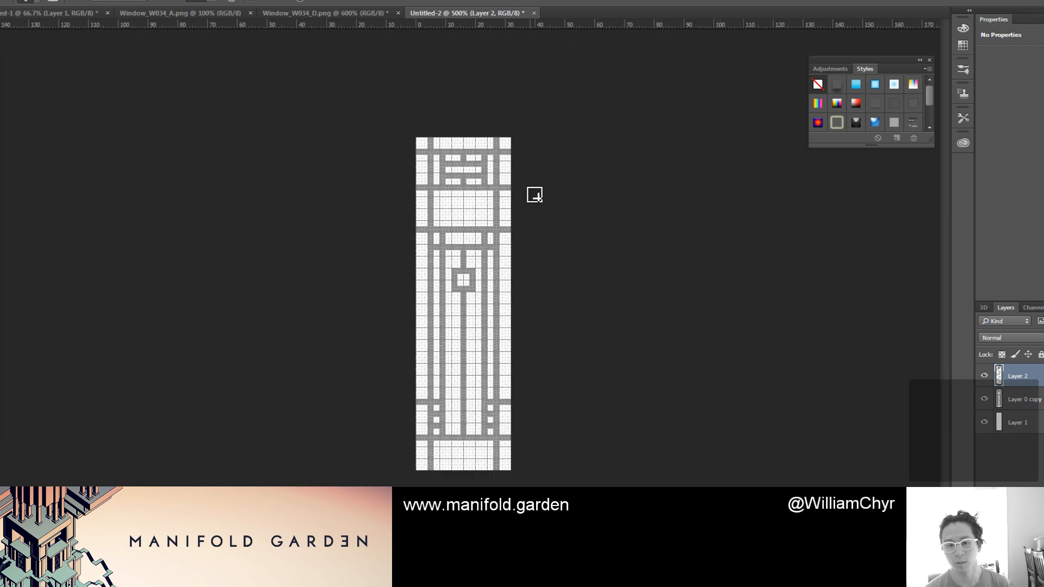
left_click(11, 1)
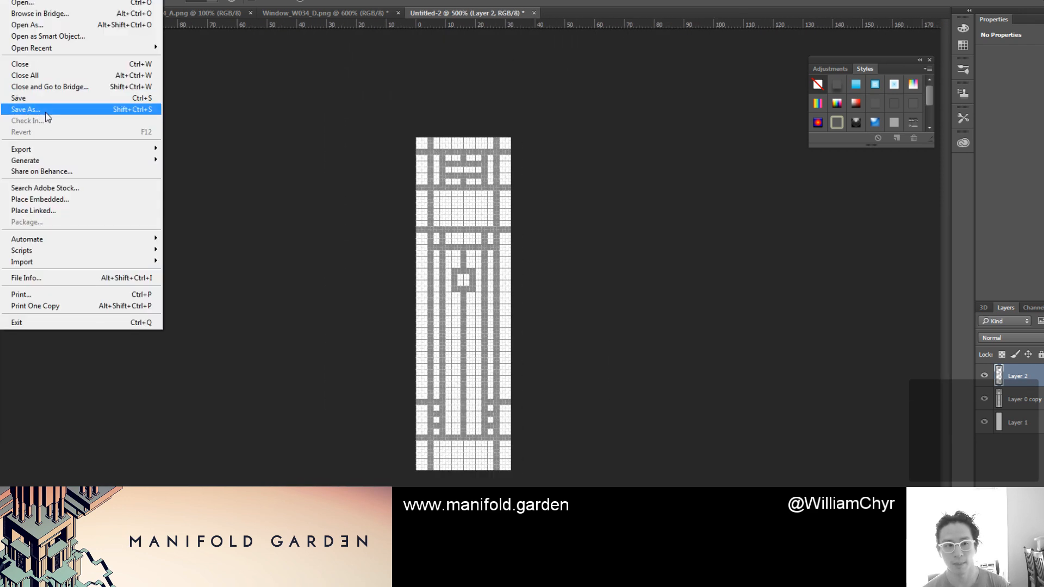
left_click(136, 109)
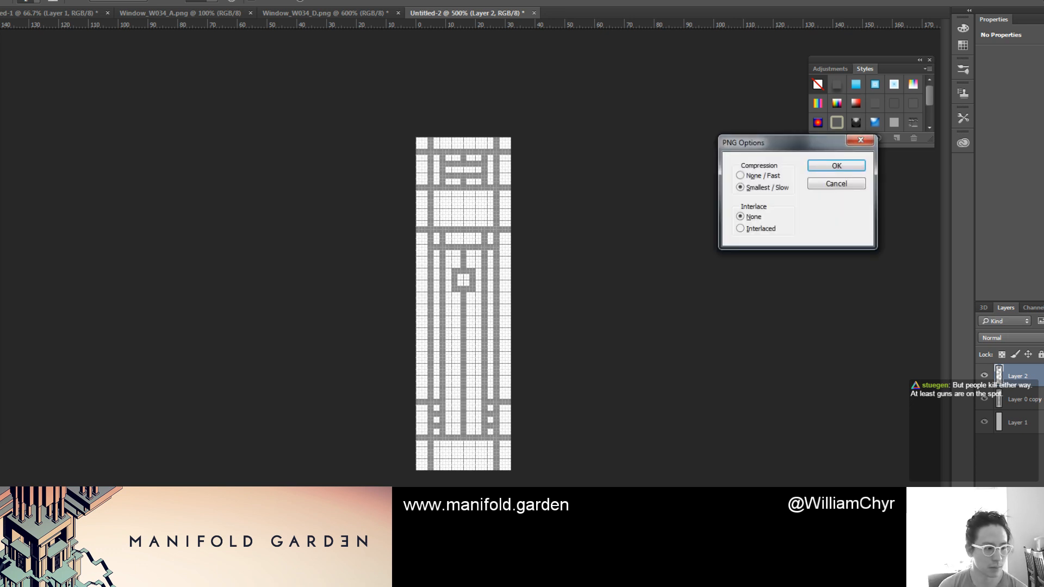
key("Return")
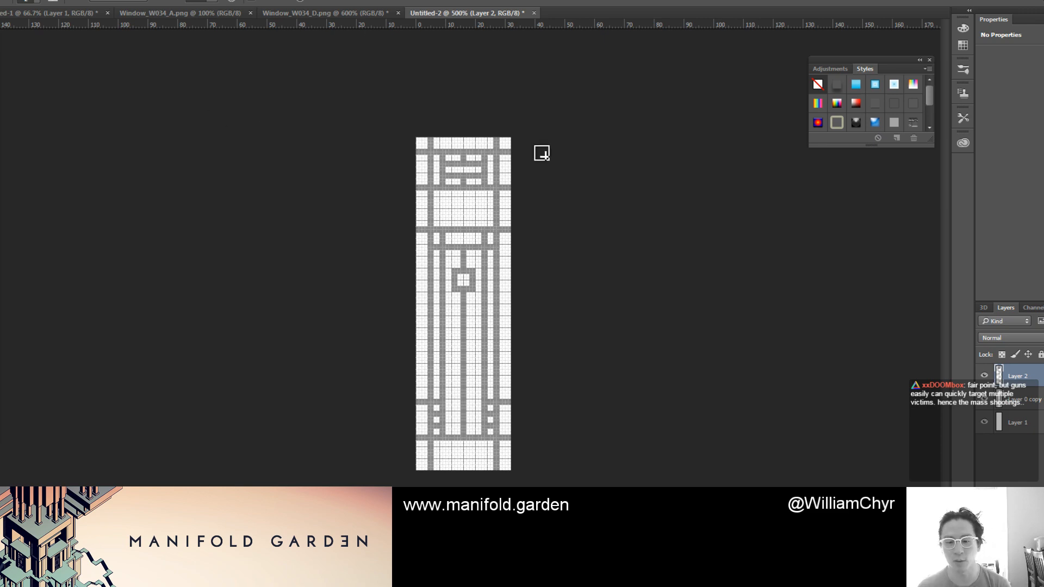
Step: Switch to Unity and select the Window_W034_E object behind the green column beside the bridge entrance
key("alt+Tab")
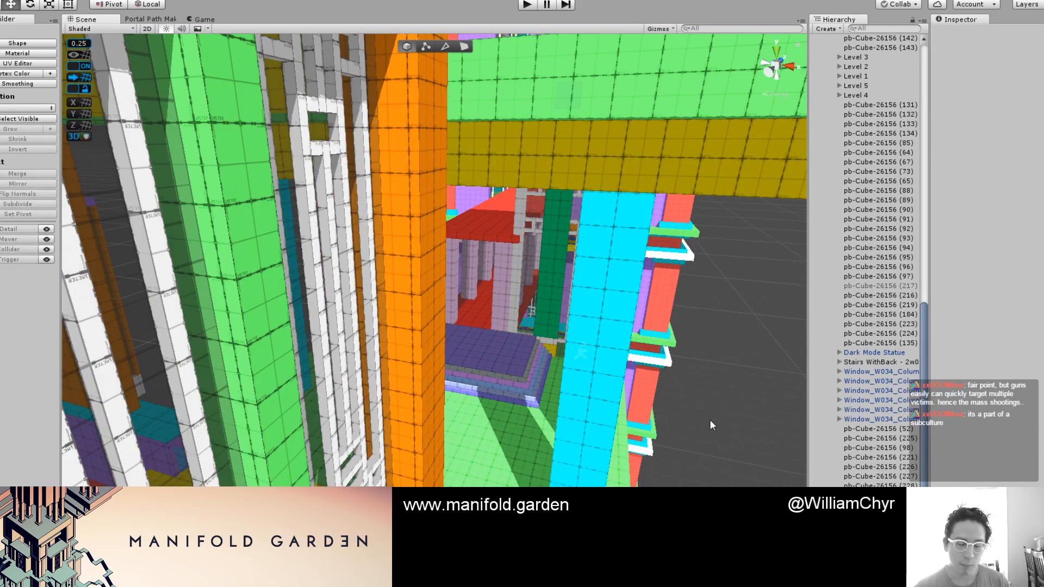
scroll(624, 354, "up", 5)
scroll(547, 323, "down", 3)
left_click_drag(546, 322, 432, 325, "alt")
left_click(431, 324)
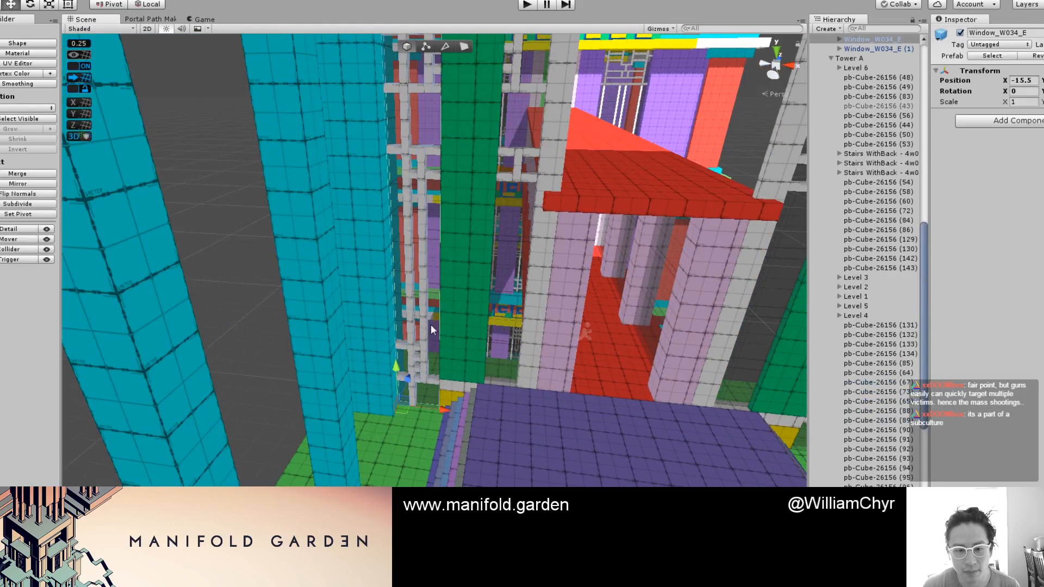
scroll(431, 322, "down", 4)
scroll(450, 257, "up", 3)
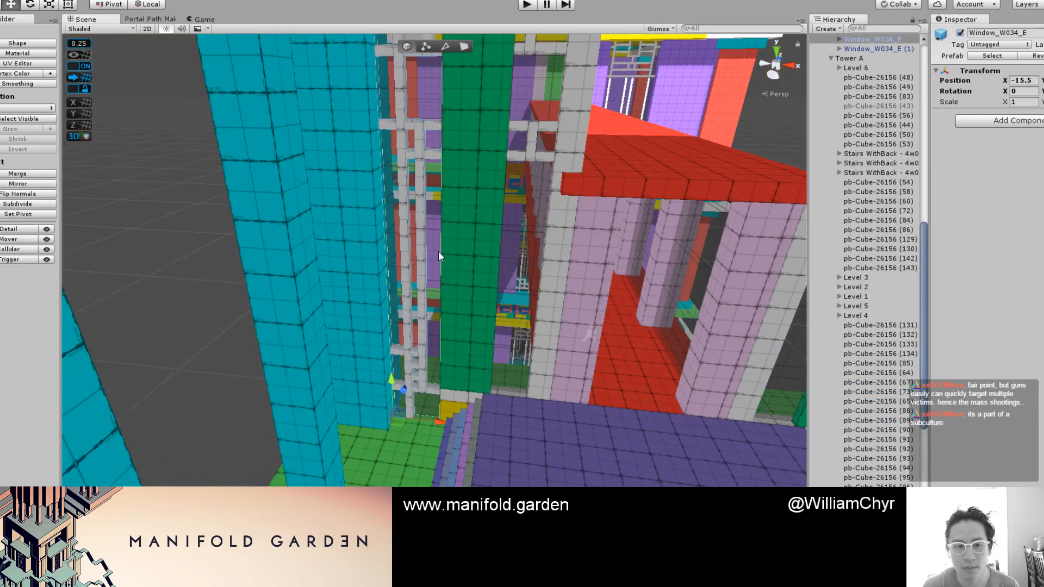
left_click(182, 1)
mouse_move(200, 42)
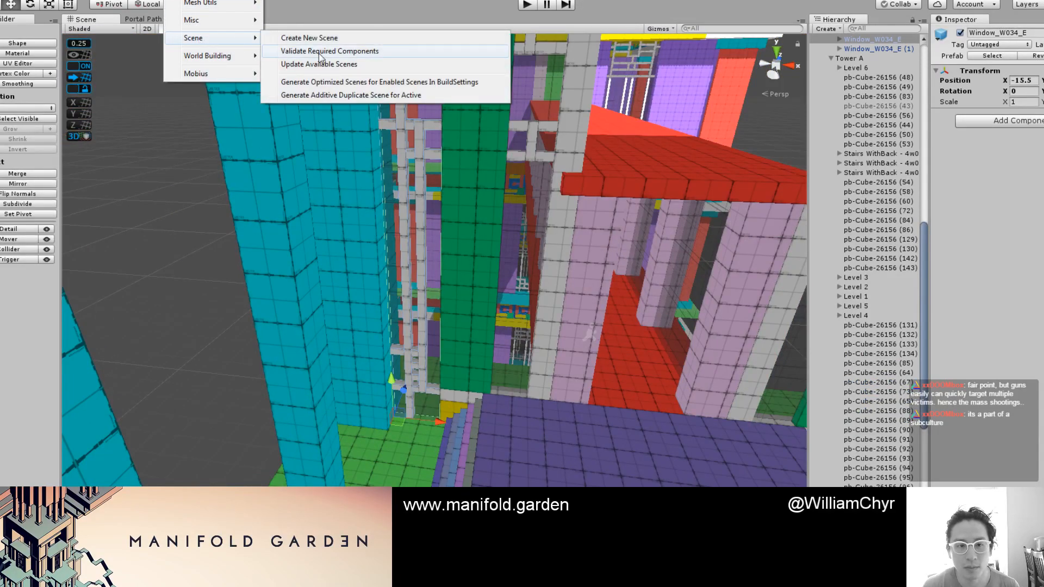
left_click(324, 82)
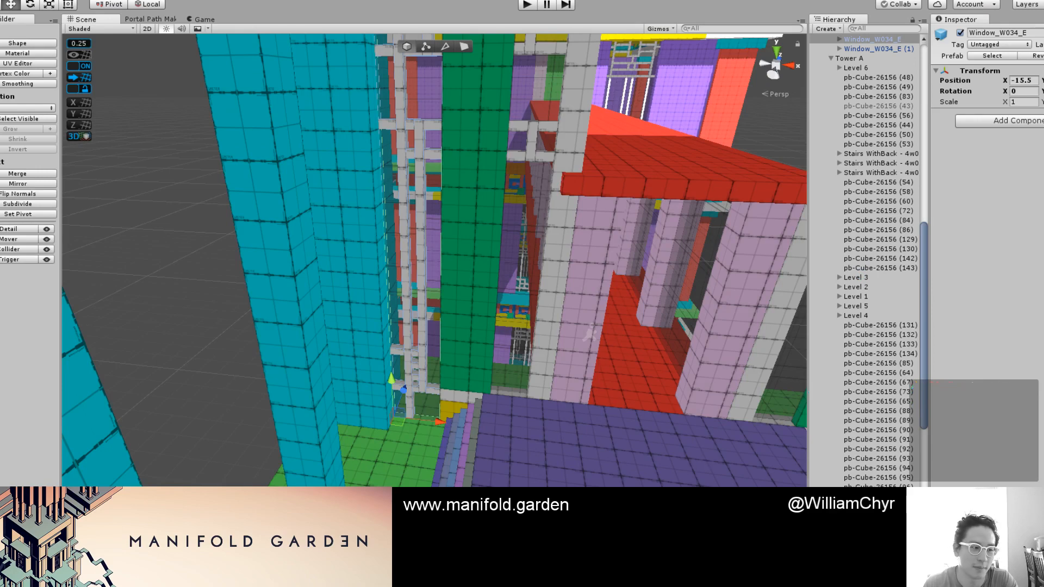
left_click(577, 576)
left_click(577, 576)
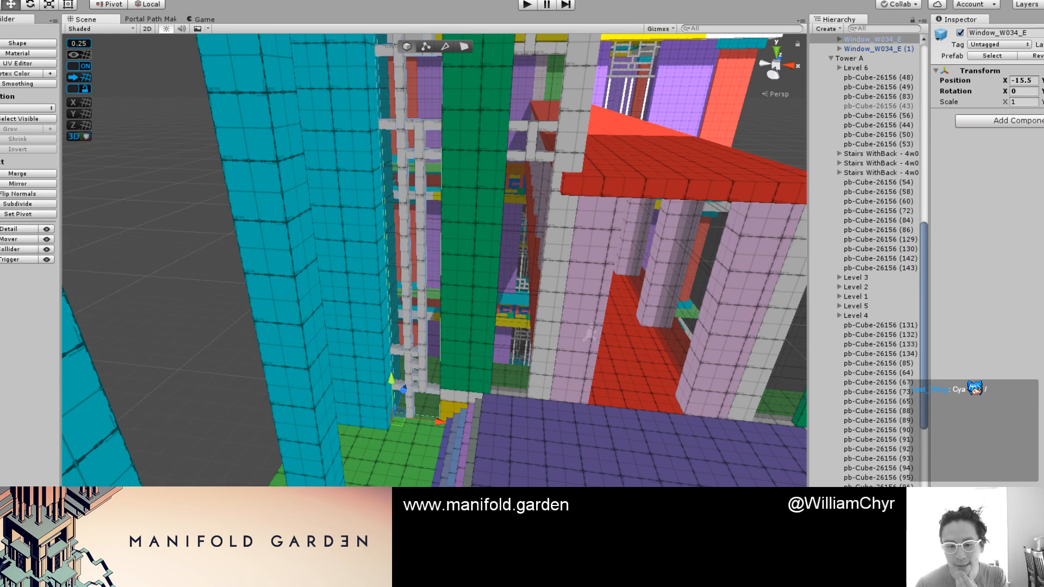
Step: Switch to the production notes in Sublime Text and change the first task's note to "Need to get polished and connected up."
key("alt+Tab")
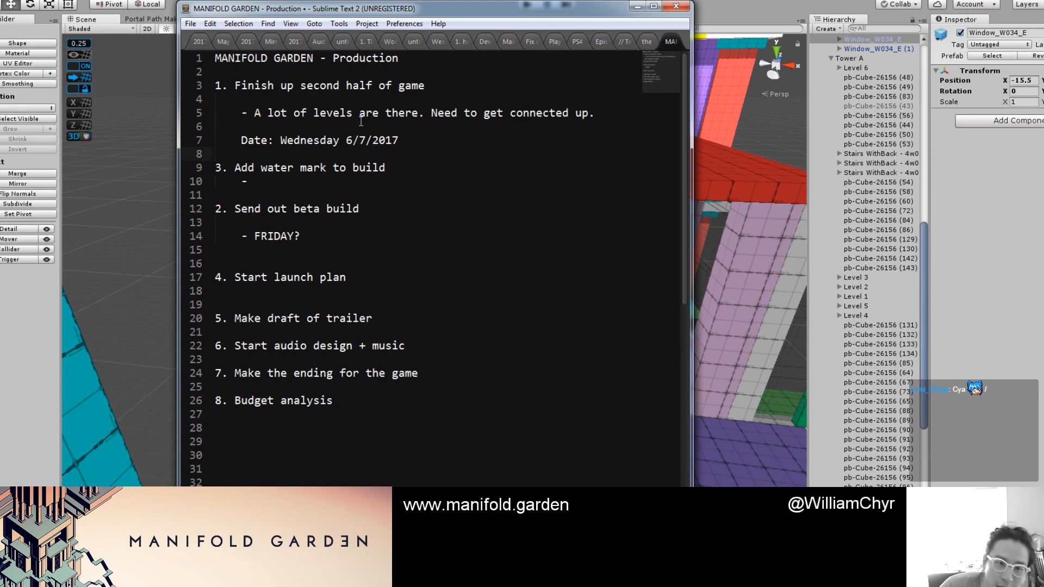
left_click_drag(239, 85, 398, 103)
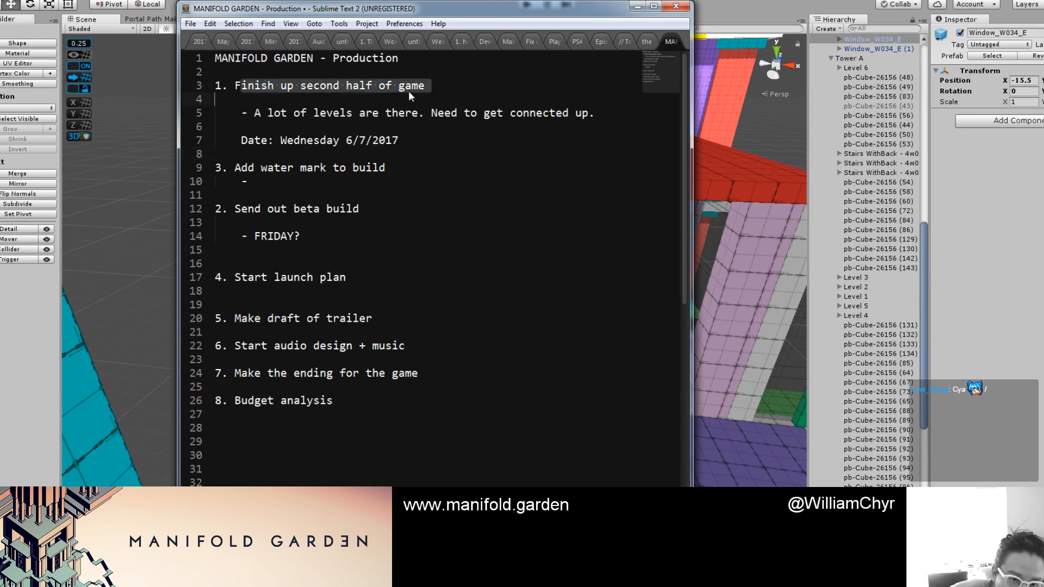
left_click(411, 87)
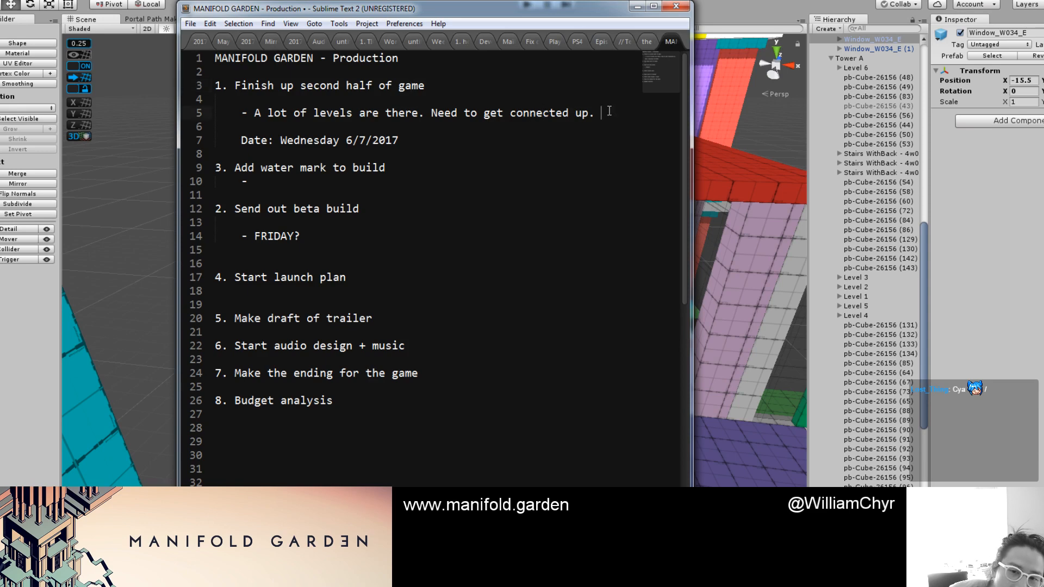
key("alt+Tab")
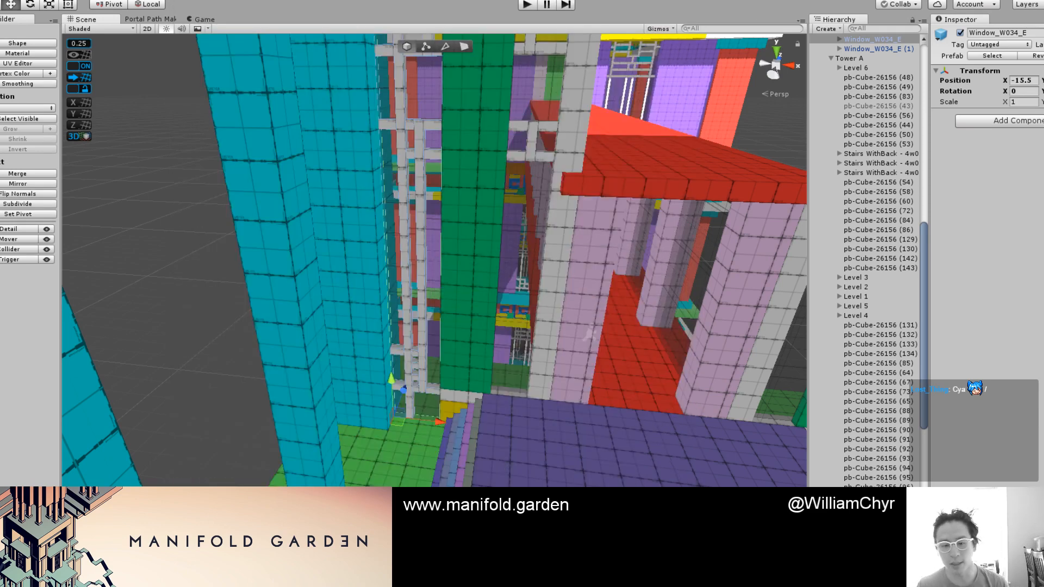
key("alt+Tab")
left_click(509, 115)
type("polished and connected up.")
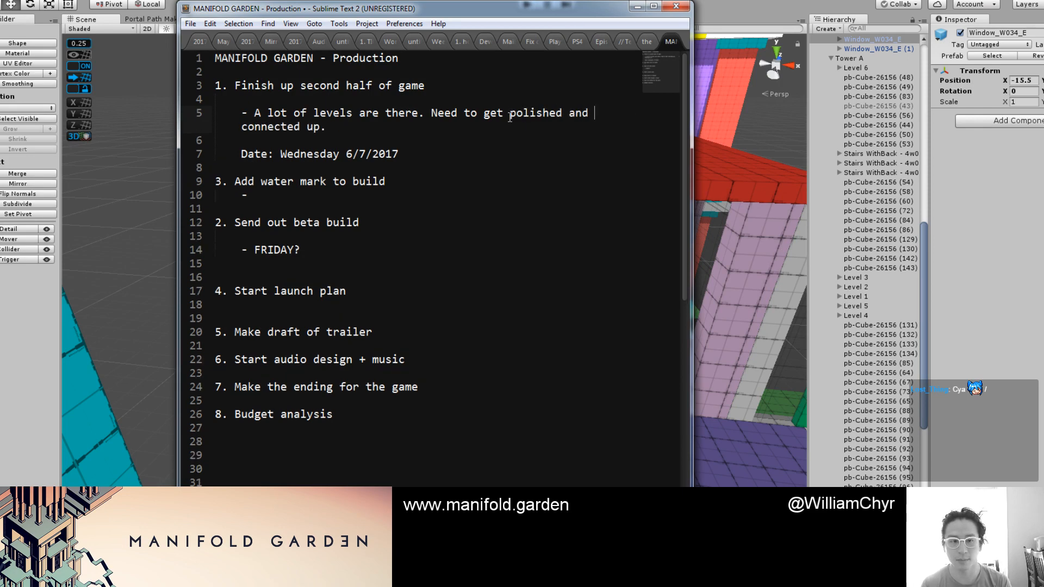
key("alt+Tab")
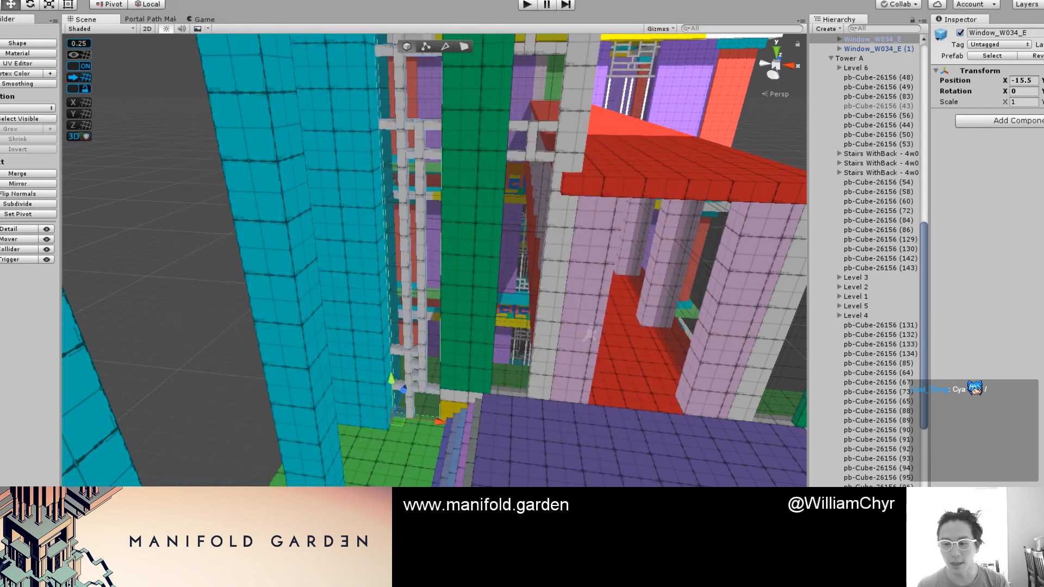
Step: Change the date under "Finish up second half of game" in the Sublime Text notes to Friday 6/9/2017
key("alt+Tab")
left_click_drag(339, 153, 415, 154)
left_click(397, 154)
left_click(352, 155)
left_click_drag(280, 154, 359, 155)
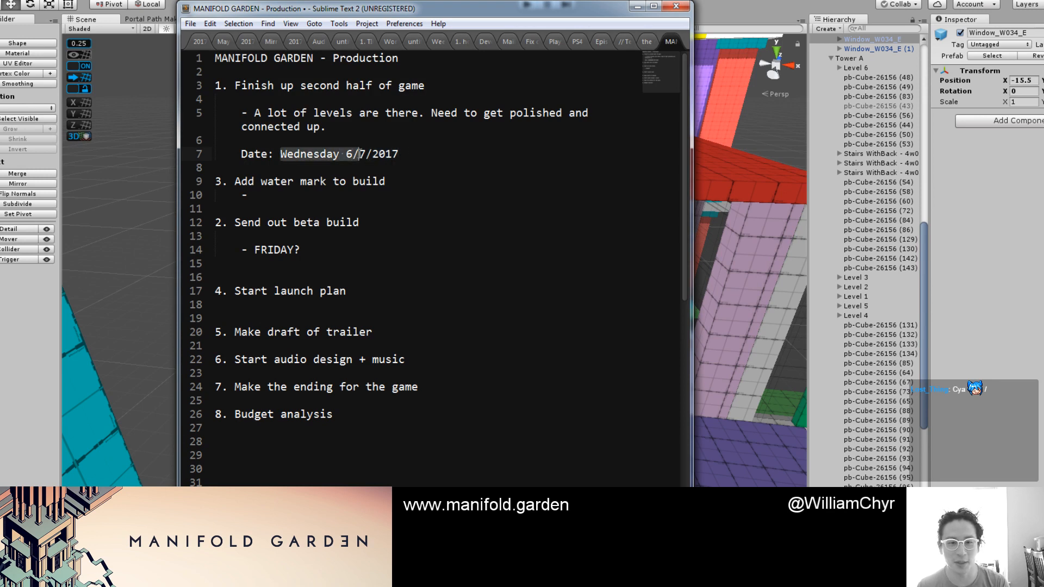
key("BackSpace")
key("Delete")
type("Frdai")
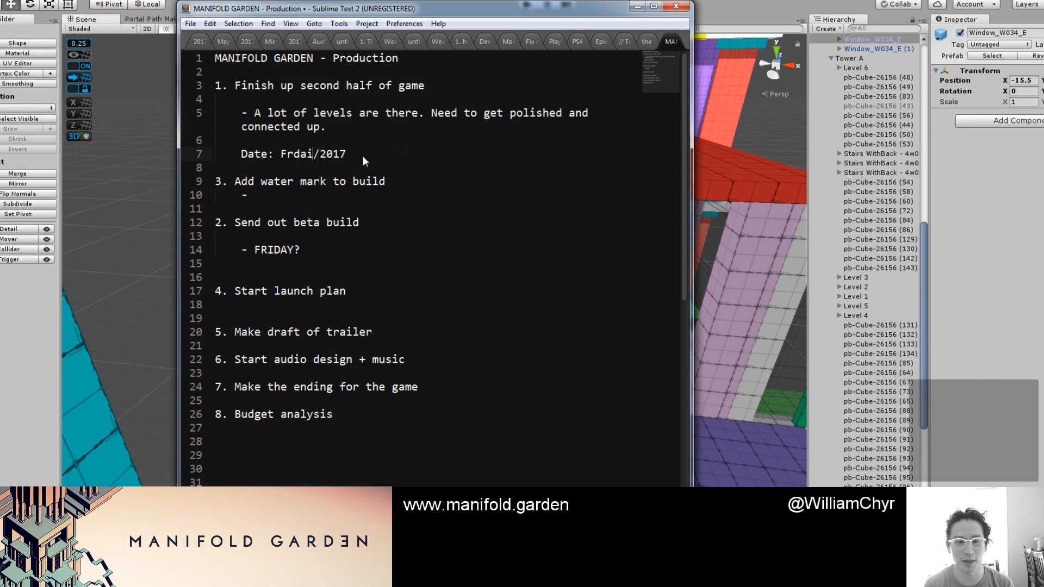
key("BackSpace")
key("BackSpace")
key("BackSpace")
type("iday 6")
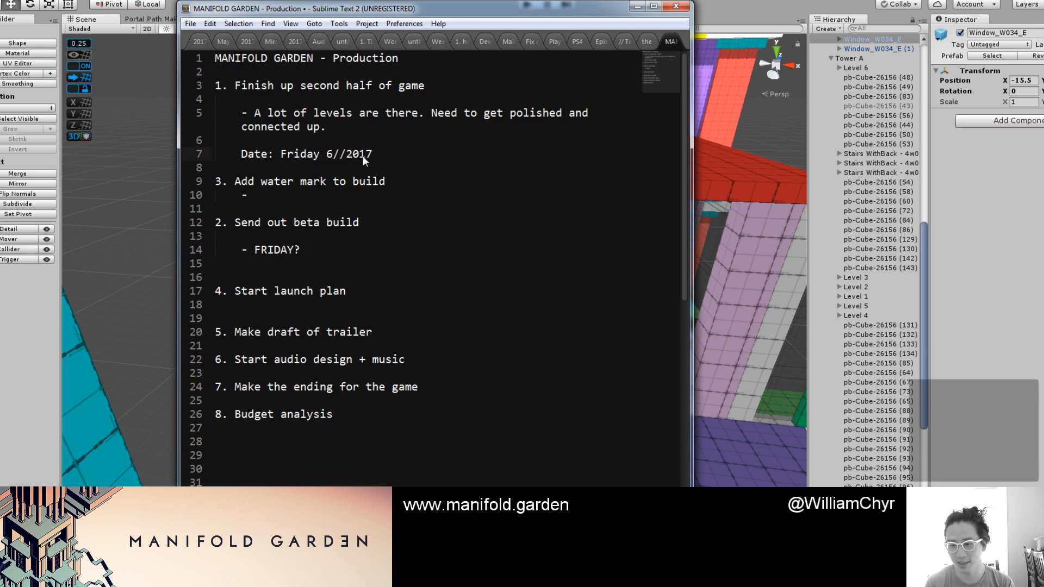
type("/9")
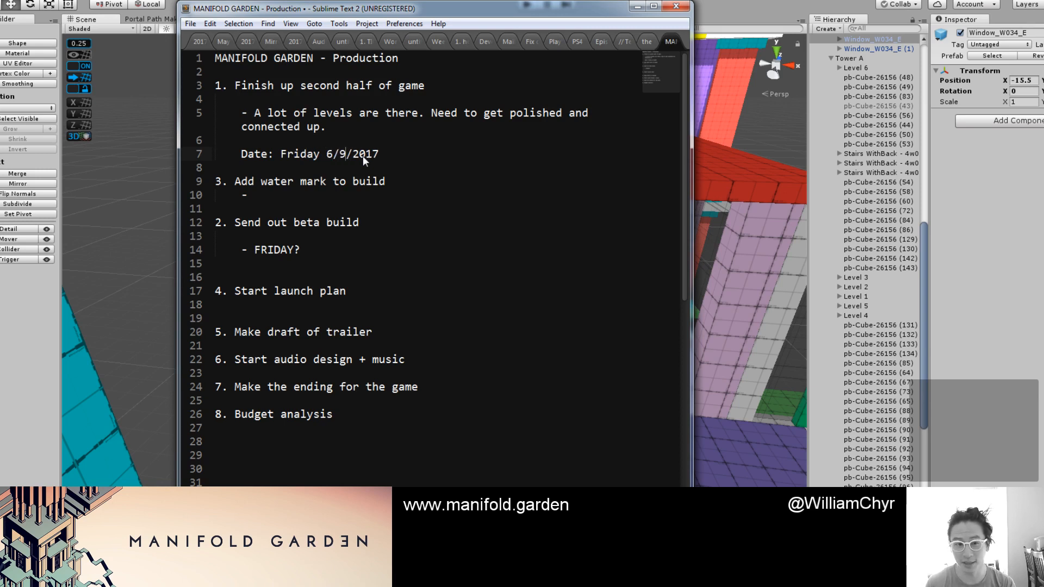
Step: Review the remaining production tasks from the water mark down to the budget analysis, and switch to the browser's Wrigley Building image results
left_click(298, 207)
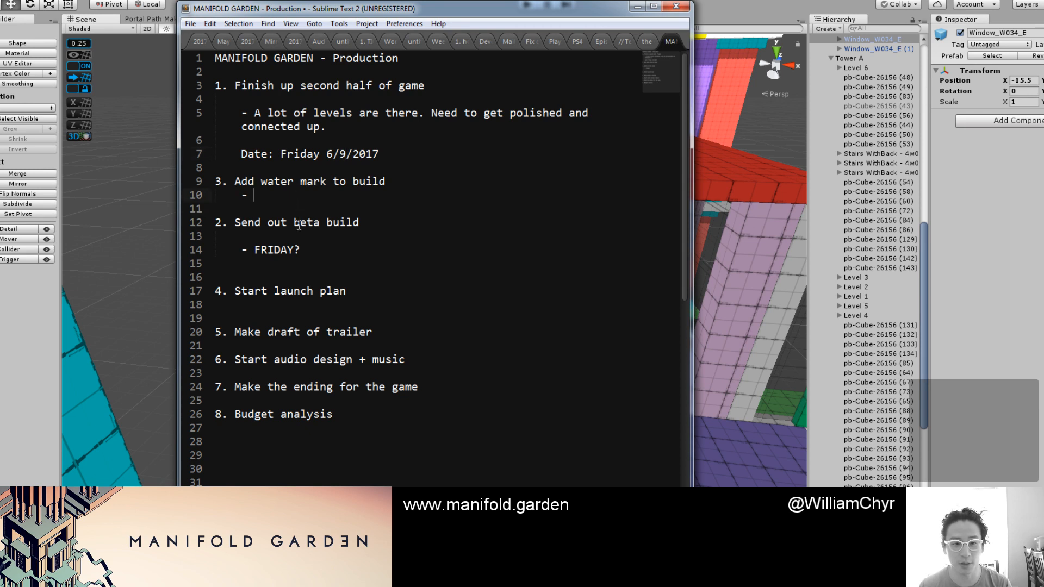
left_click(288, 249)
left_click(309, 268)
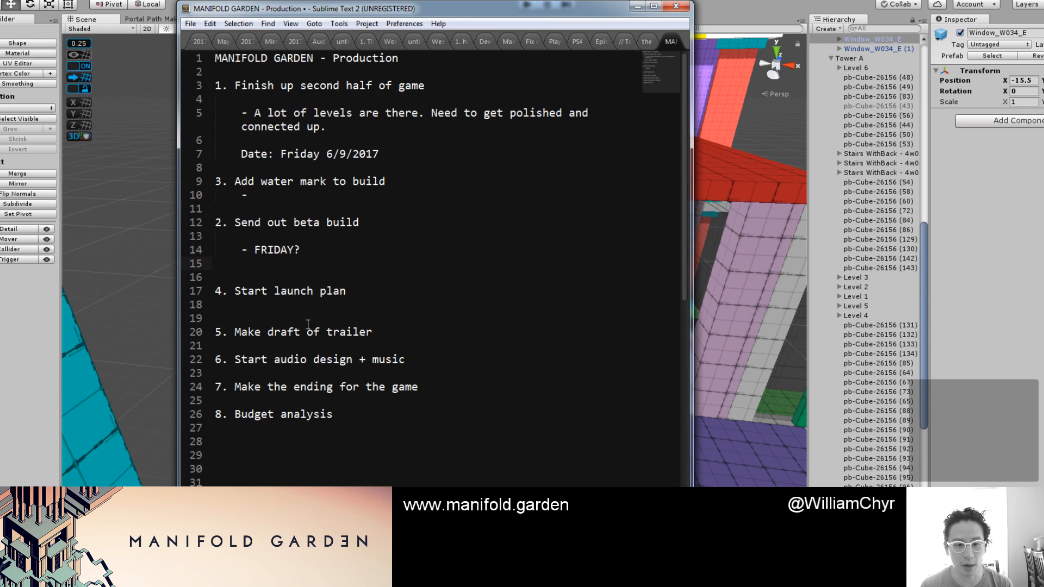
left_click(294, 360)
left_click(320, 396)
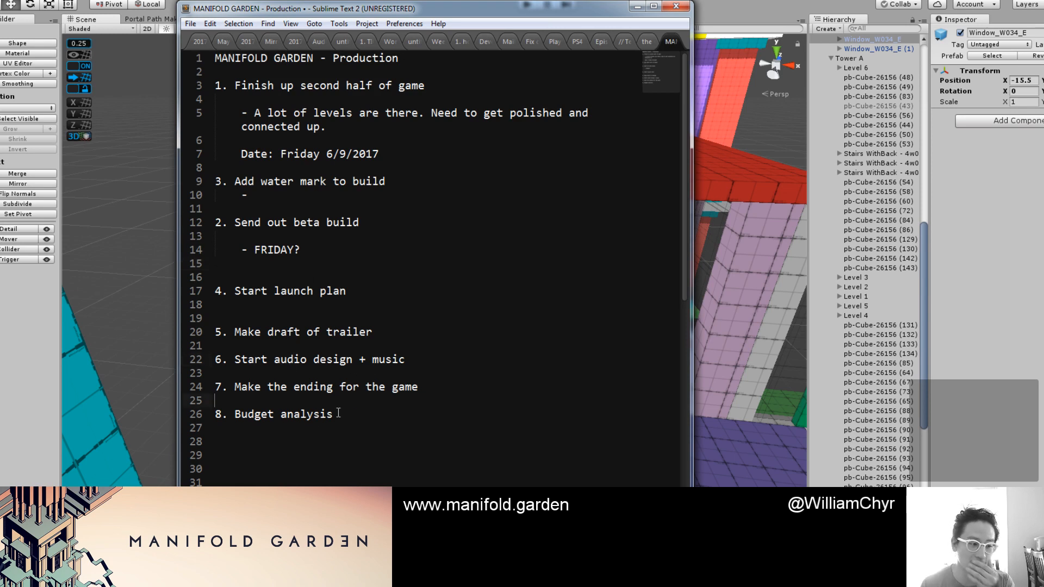
double_click(383, 416)
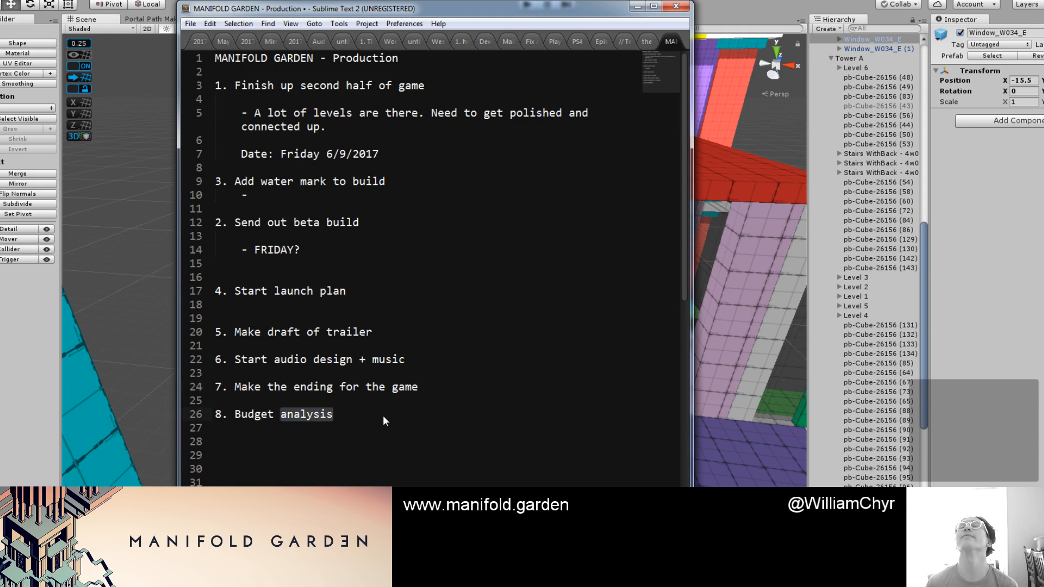
left_click(353, 403)
left_click_drag(373, 415, 224, 422)
left_click(362, 403)
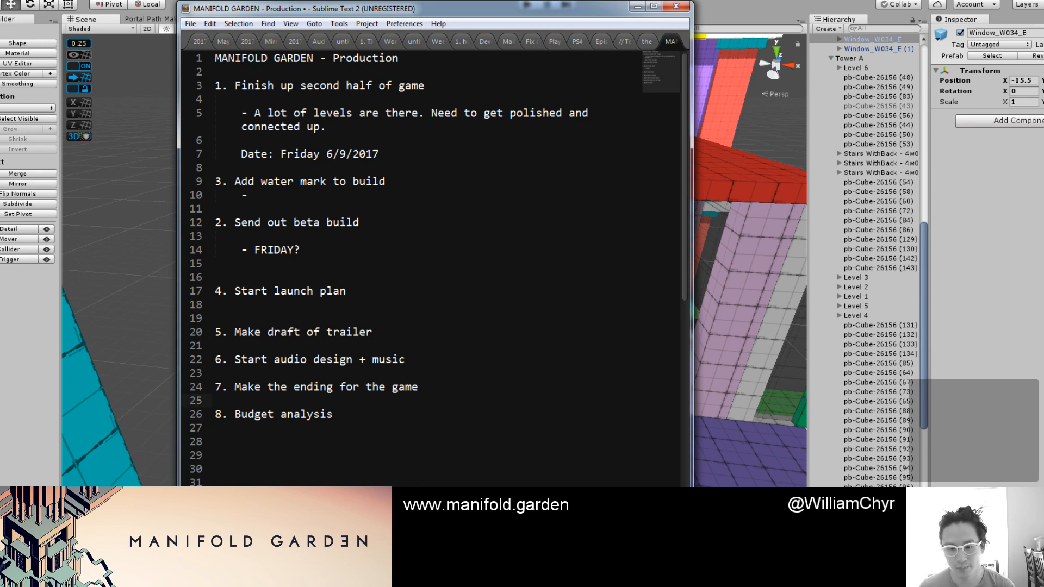
key("alt+Tab")
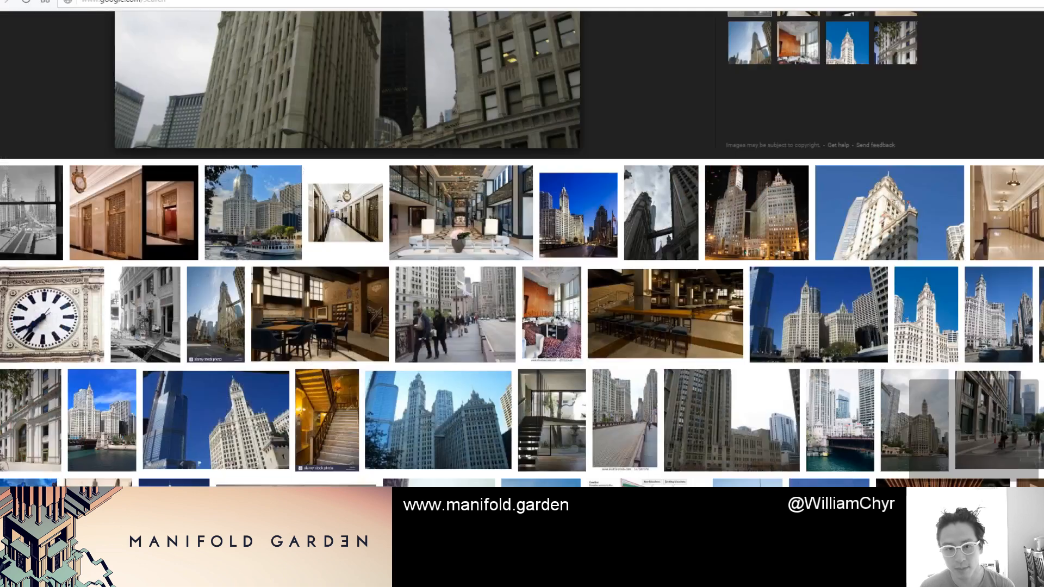